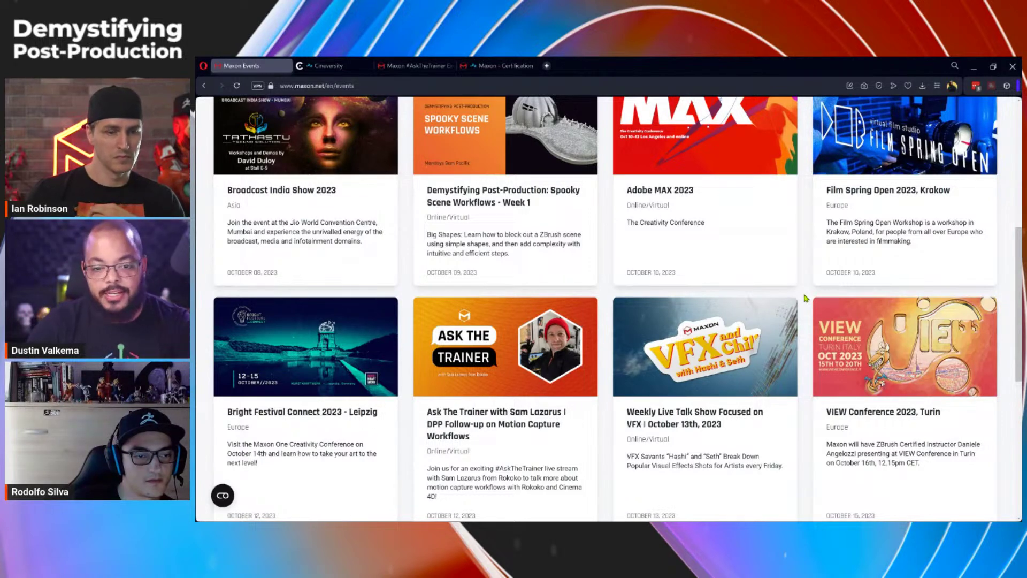
# Step: Look over the Maxon events listing and the recently added lessons on Cineversity
pyautogui.scroll(2, 805, 292)
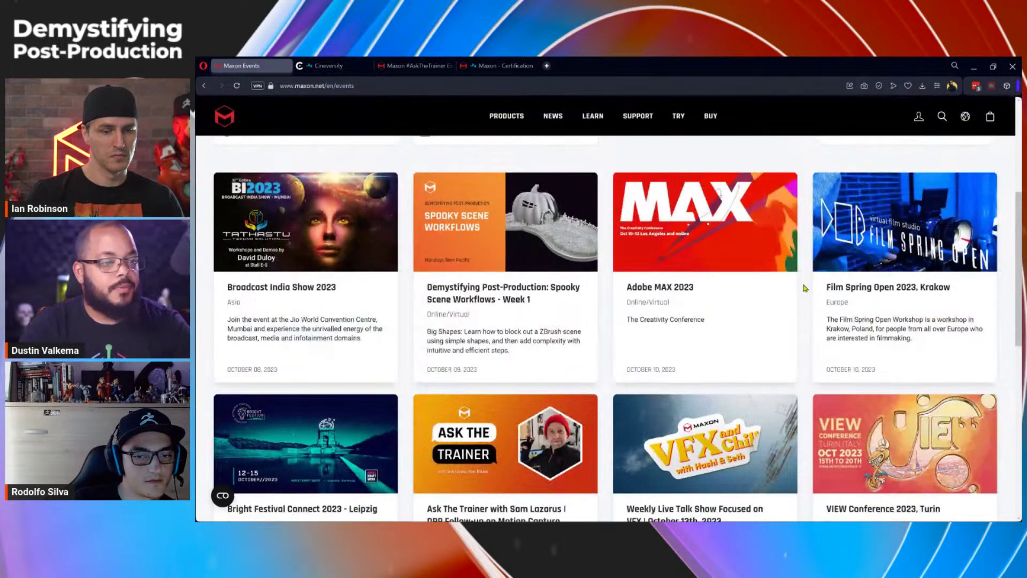
pyautogui.scroll(3, 797, 278)
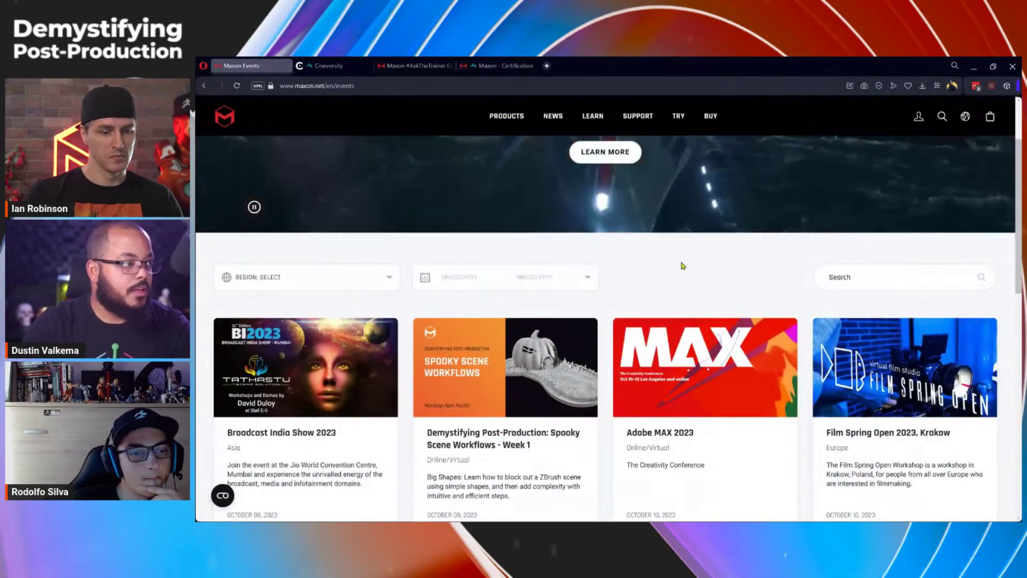
pyautogui.click(348, 66)
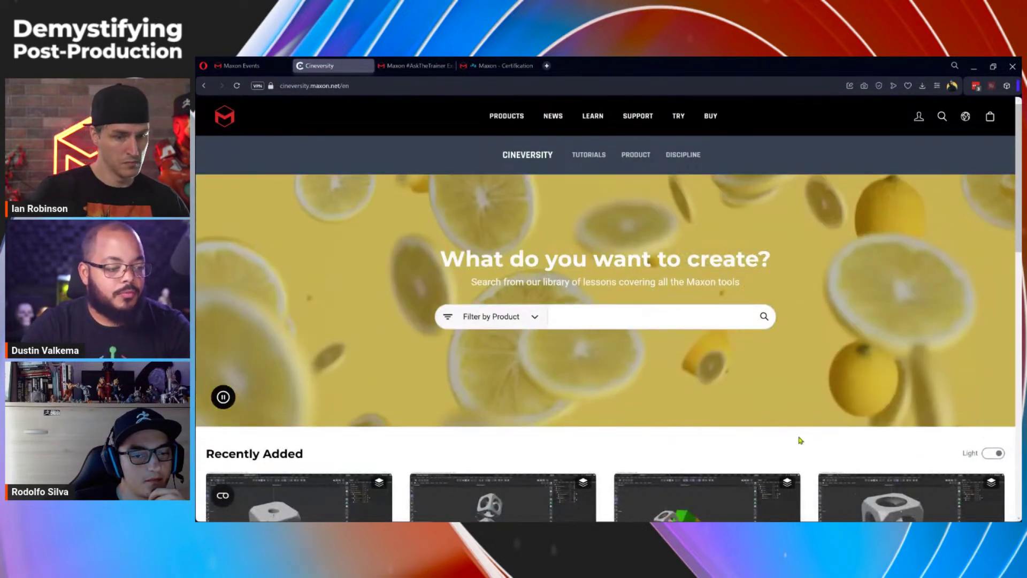
pyautogui.scroll(-3, 801, 440)
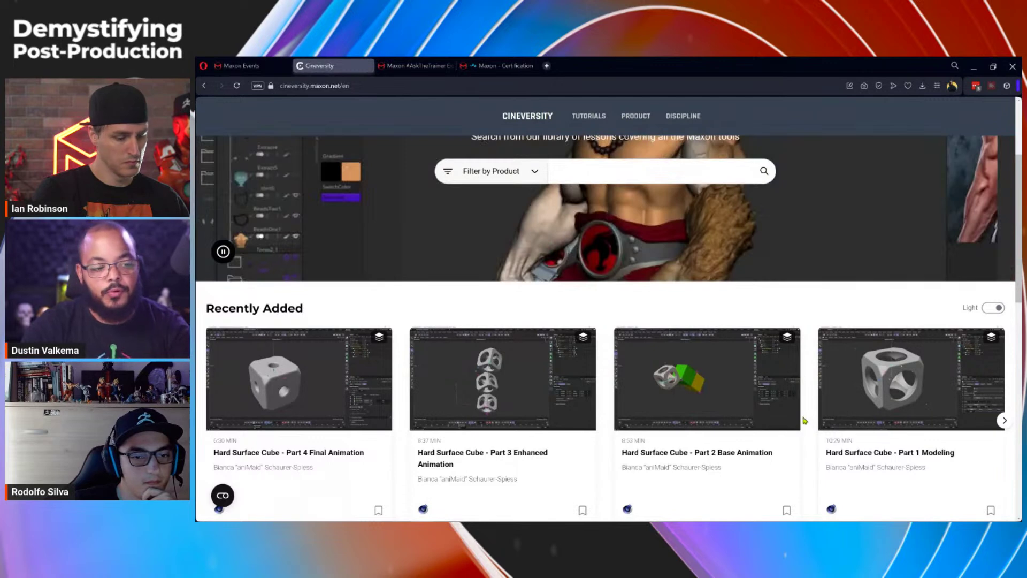
pyautogui.scroll(-3, 799, 329)
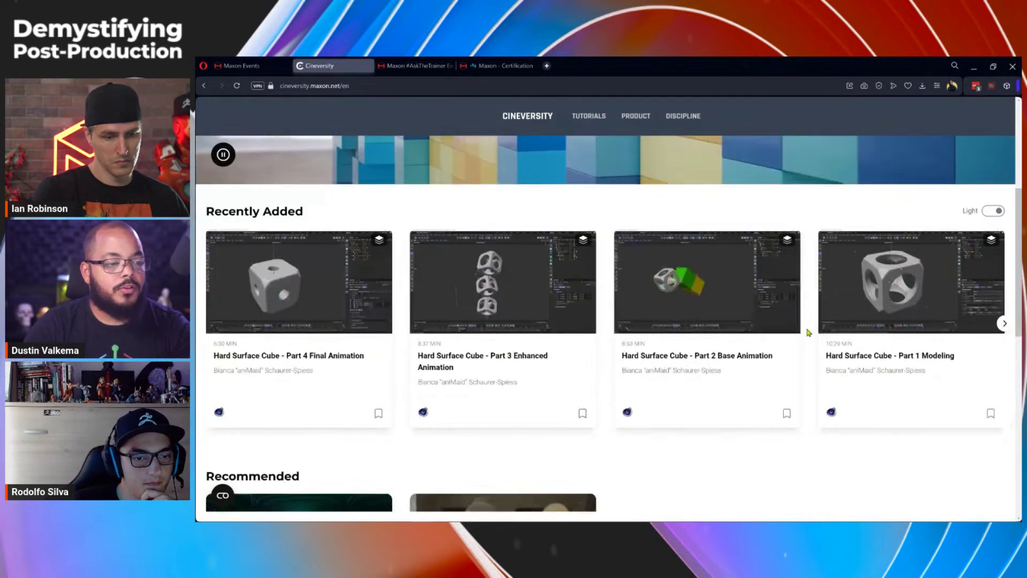
# Step: Look over the #AskTheTrainer exclusive wear collection and the Maxon certification page
pyautogui.click(417, 67)
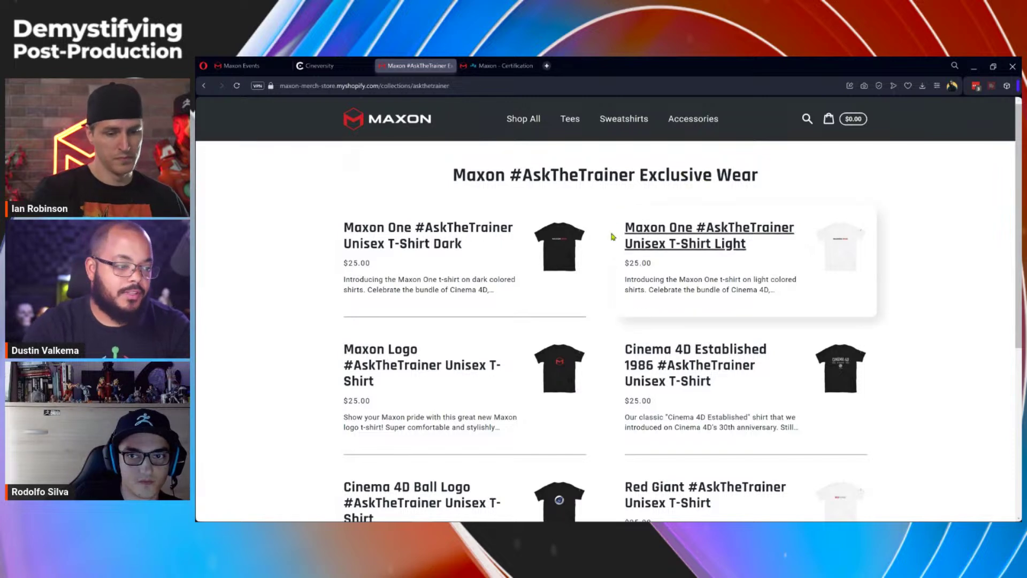
pyautogui.scroll(-3, 613, 237)
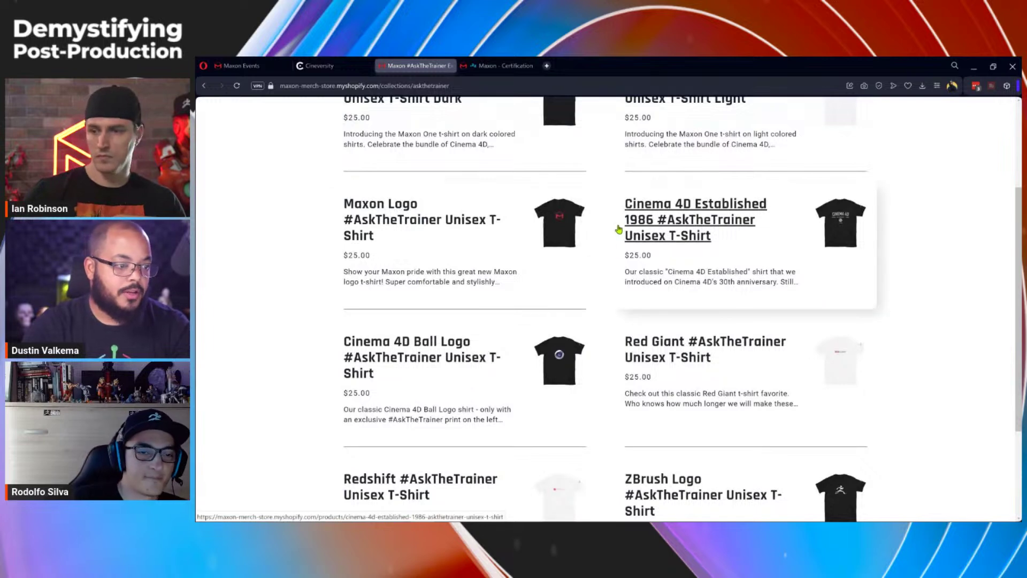
pyautogui.scroll(3, 618, 230)
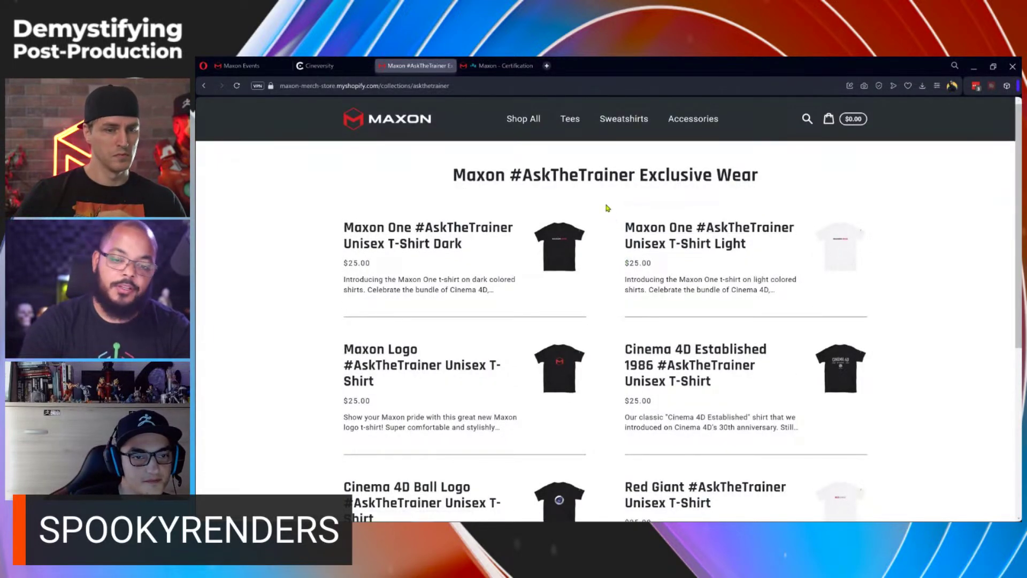
pyautogui.click(497, 66)
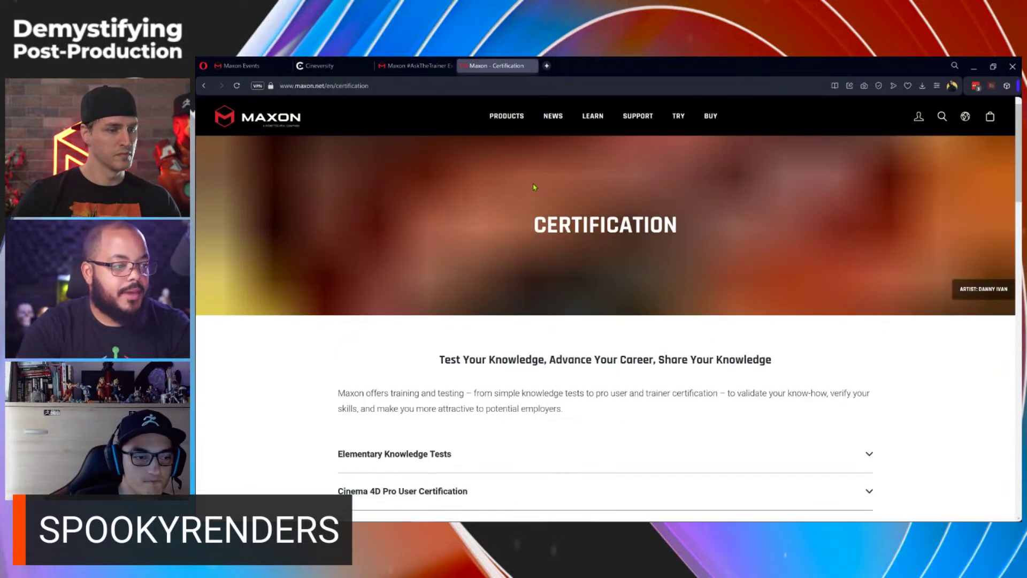
pyautogui.scroll(-3, 868, 355)
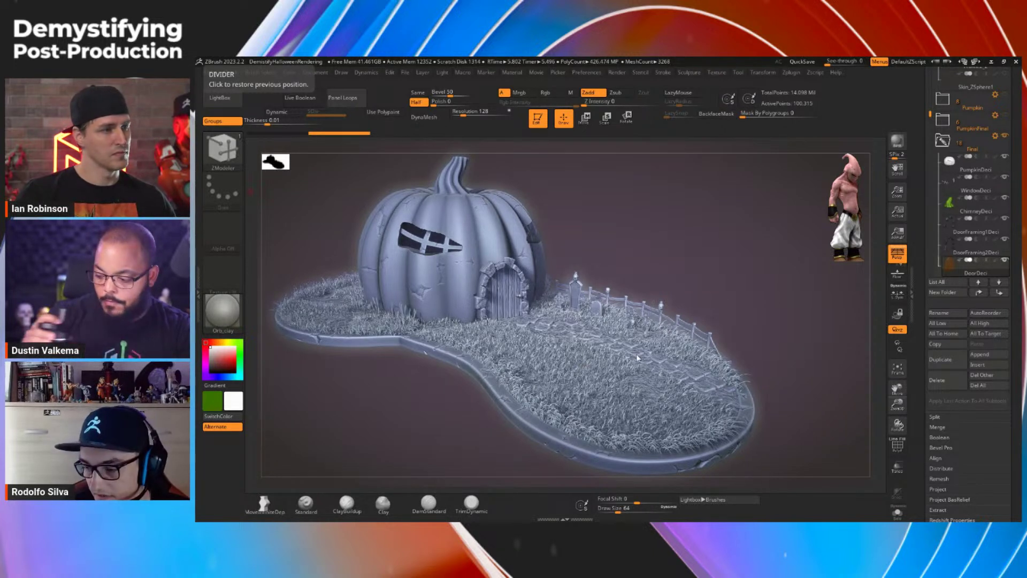
# Step: Switch to ZBrush and inspect the pumpkin house scene up close around the door, stone path and graveyard
pyautogui.moveTo(753, 315)
pyautogui.mouseDown()
pyautogui.moveTo(708, 316)
pyautogui.moveTo(790, 302)
pyautogui.moveTo(770, 318)
pyautogui.mouseUp()
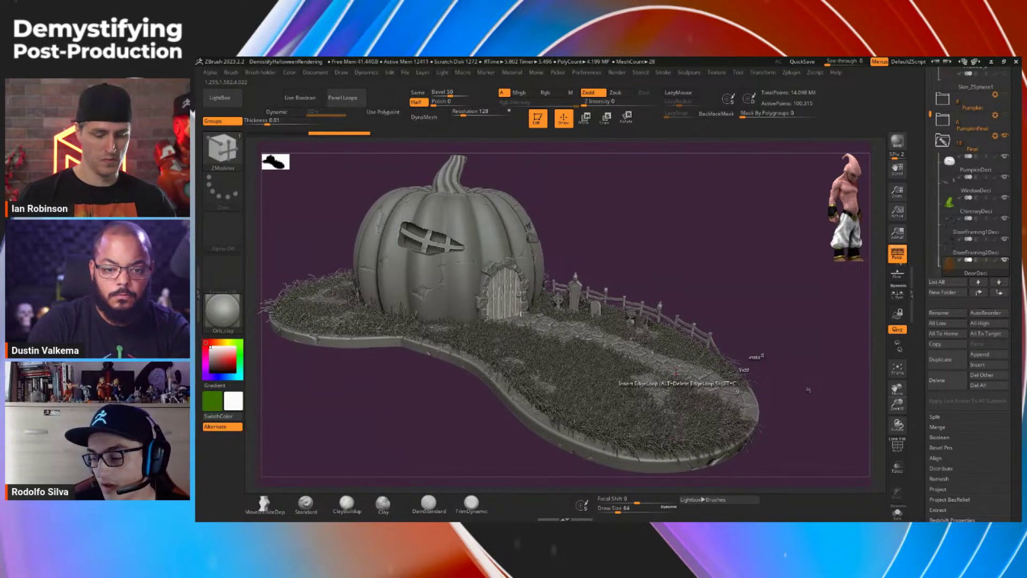
pyautogui.moveTo(749, 360); pyautogui.dragTo(752, 363)
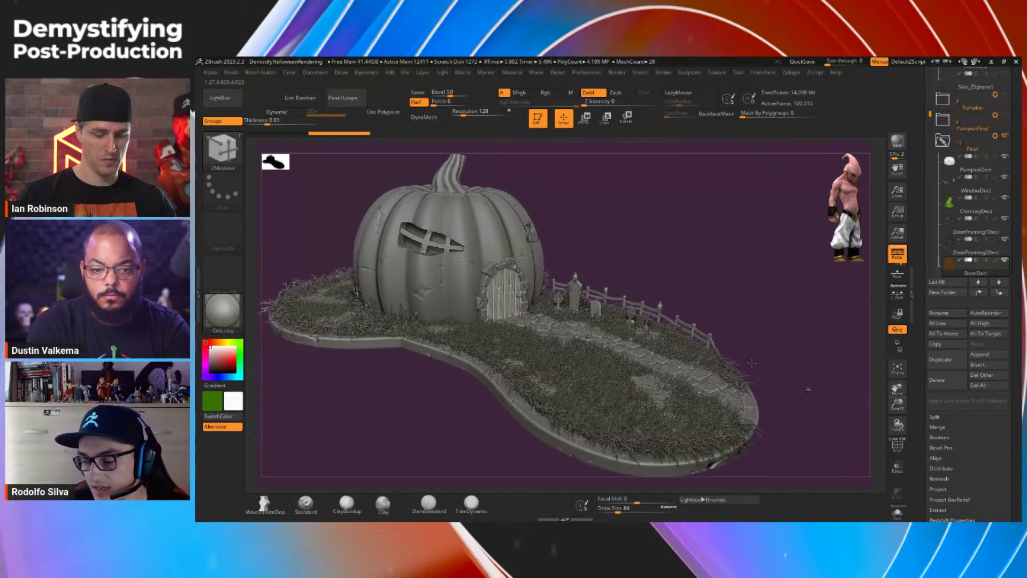
pyautogui.moveTo(752, 362)
pyautogui.mouseDown(button='right')
pyautogui.moveTo(623, 348)
pyautogui.moveTo(661, 384)
pyautogui.moveTo(620, 356)
pyautogui.mouseUp(button='right')
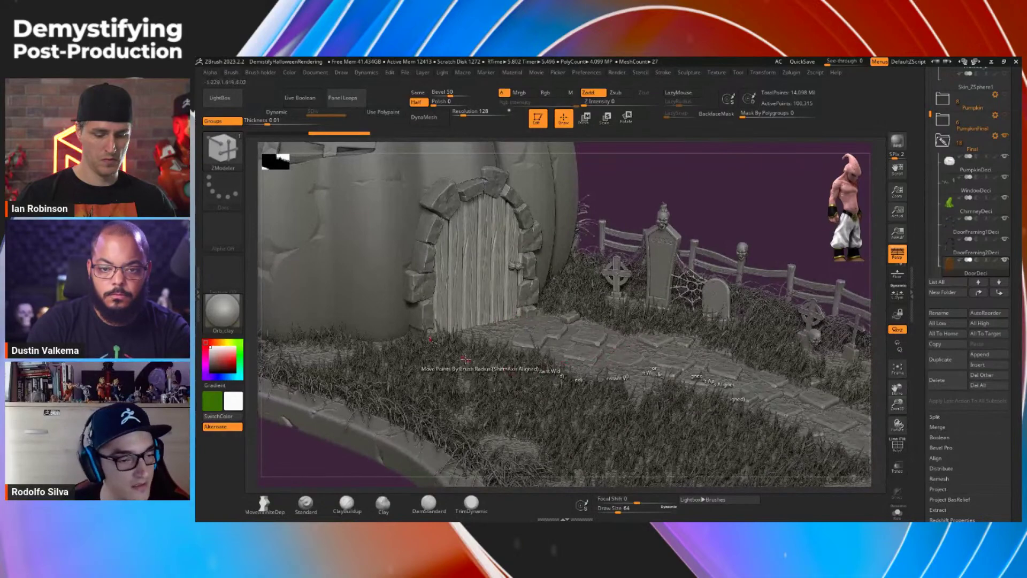
pyautogui.moveTo(613, 374); pyautogui.dragTo(680, 359, button='right')
pyautogui.moveTo(625, 336); pyautogui.dragTo(623, 331, button='right')
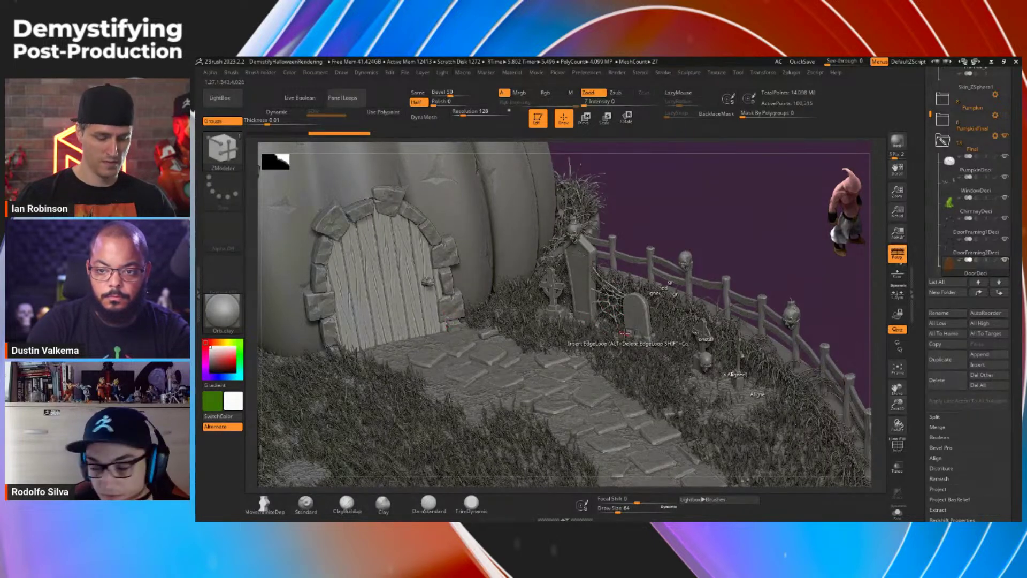
pyautogui.moveTo(594, 309)
pyautogui.mouseDown(button='right')
pyautogui.moveTo(578, 313)
pyautogui.moveTo(628, 281)
pyautogui.moveTo(553, 300)
pyautogui.moveTo(556, 374)
pyautogui.moveTo(540, 321)
pyautogui.moveTo(505, 357)
pyautogui.mouseUp(button='right')
pyautogui.rightClick(572, 281)
# Step: Select the spider web subtool on the Happy Halloween tombstone, inspect it in isolation and show the whole scene again
pyautogui.keyDown('alt'); pyautogui.rightClick(503, 358); pyautogui.keyUp('alt')
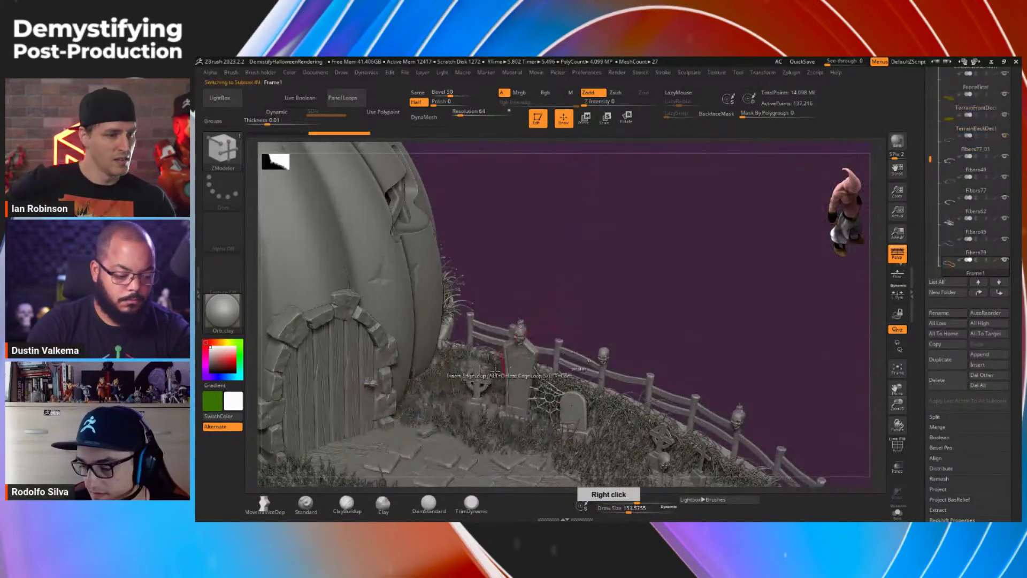
pyautogui.keyDown('alt'); pyautogui.click(501, 365); pyautogui.keyUp('alt')
pyautogui.keyDown('ctrl'); pyautogui.moveTo(546, 387); pyautogui.dragTo(584, 408, button='right'); pyautogui.keyUp('ctrl')
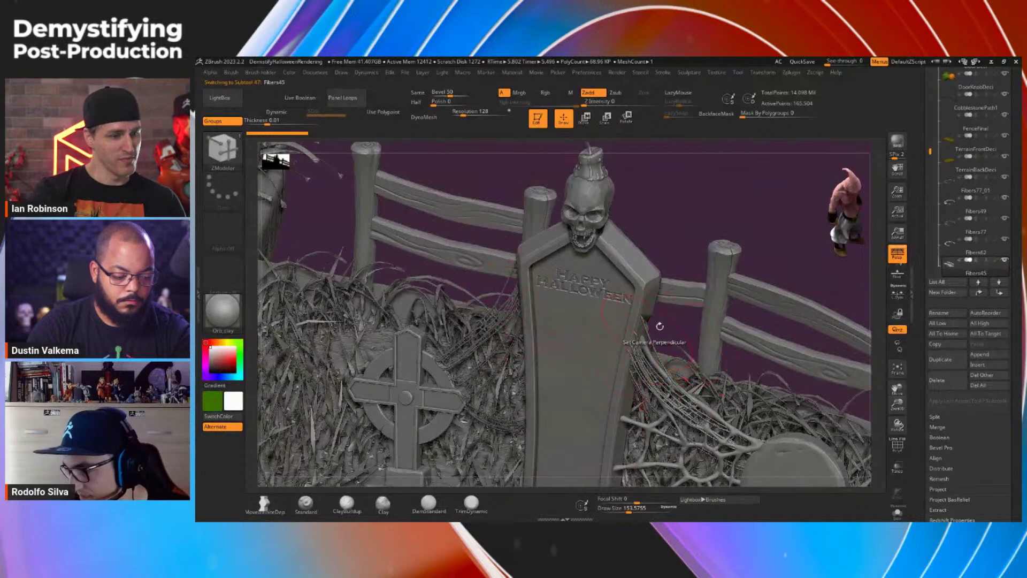
pyautogui.keyDown('alt'); pyautogui.click(494, 321); pyautogui.keyUp('alt')
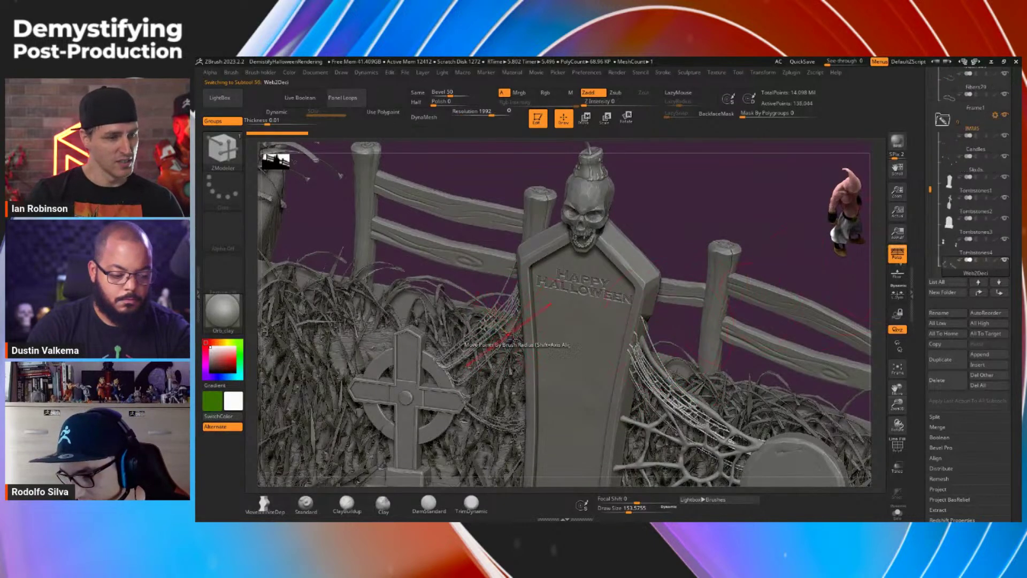
pyautogui.hotkey('alt', 's')
pyautogui.moveTo(692, 350); pyautogui.dragTo(741, 299, button='right')
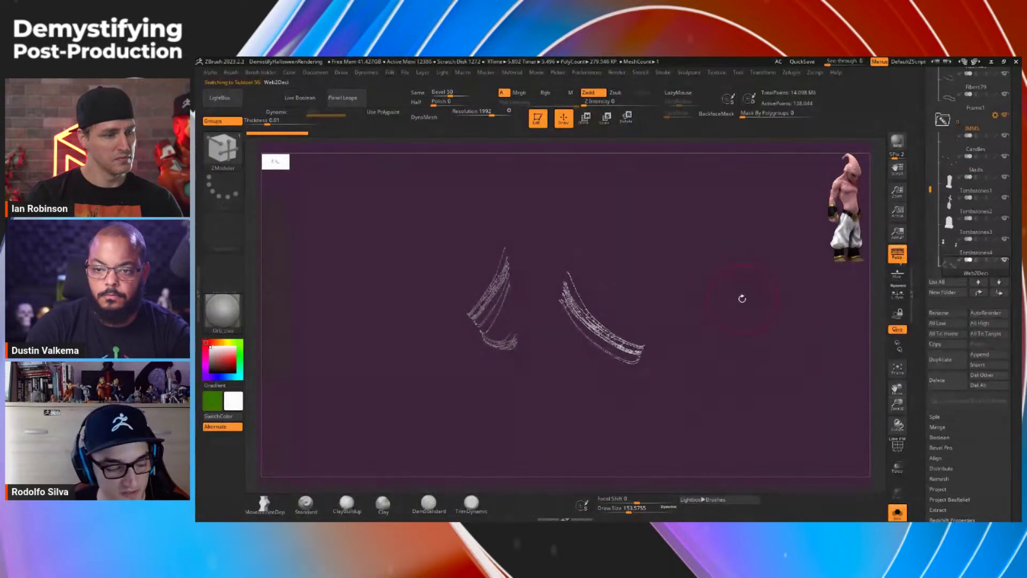
pyautogui.hotkey('alt', 's')
pyautogui.keyDown('ctrl'); pyautogui.moveTo(725, 317); pyautogui.dragTo(706, 269, button='right'); pyautogui.keyUp('ctrl')
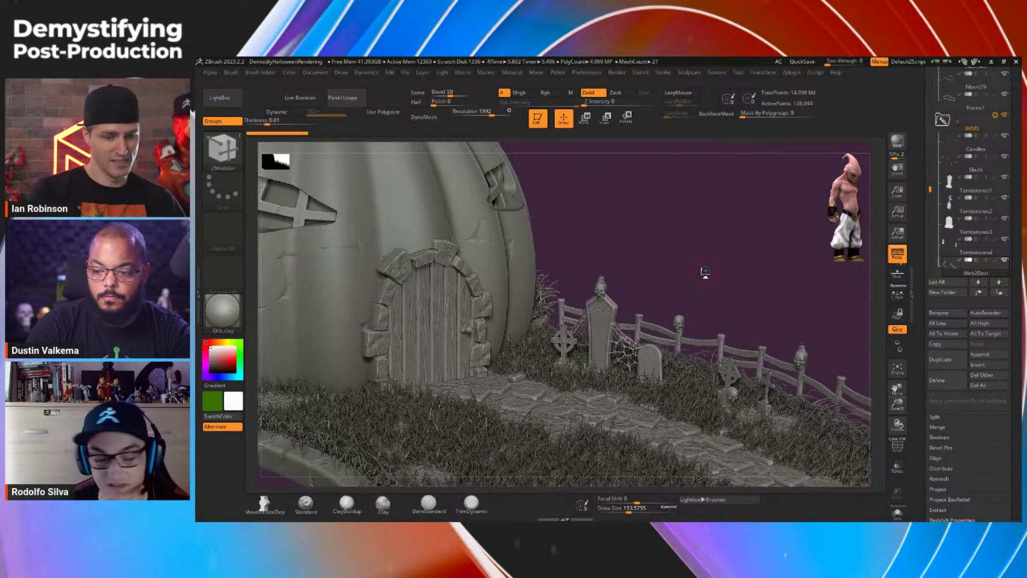
# Step: Examine the overall shapes of the pumpkin house, path, grass and fence from several angles and distances
pyautogui.moveTo(642, 374)
pyautogui.mouseDown(button='right')
pyautogui.moveTo(637, 388)
pyautogui.moveTo(633, 362)
pyautogui.moveTo(655, 395)
pyautogui.moveTo(642, 339)
pyautogui.mouseUp(button='right')
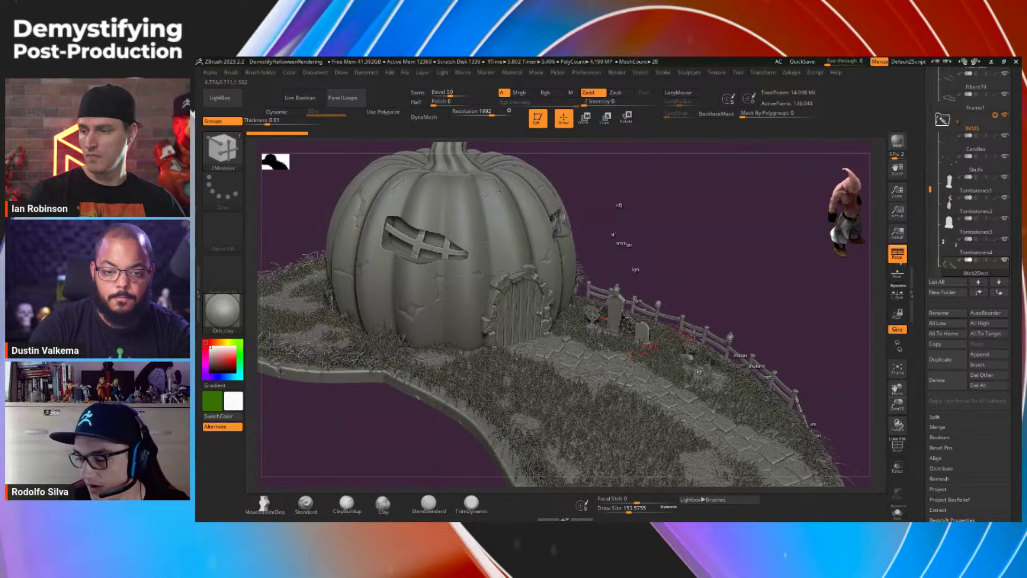
pyautogui.press('f')
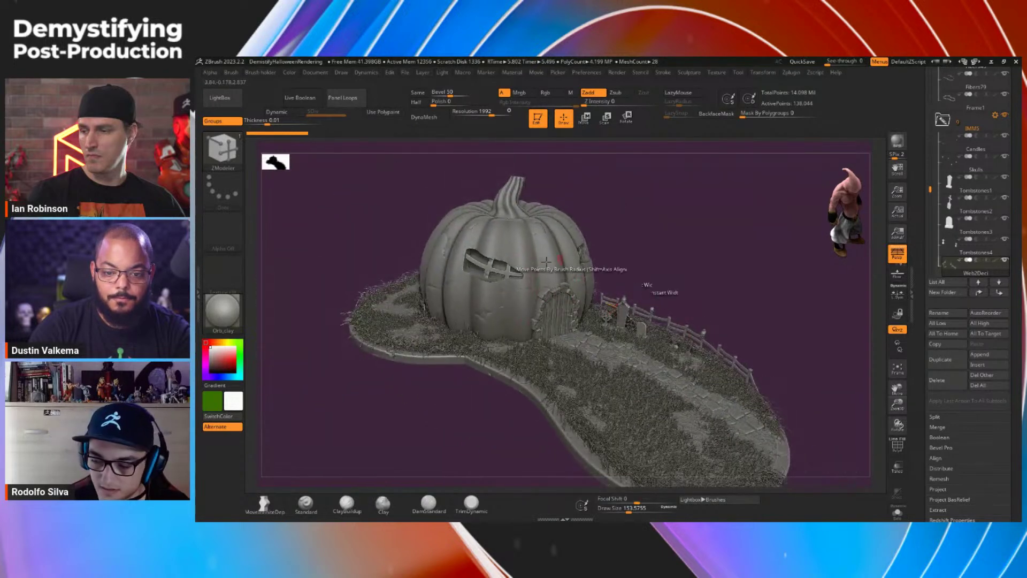
pyautogui.keyDown('ctrl'); pyautogui.moveTo(567, 319); pyautogui.dragTo(568, 340, button='right'); pyautogui.keyUp('ctrl')
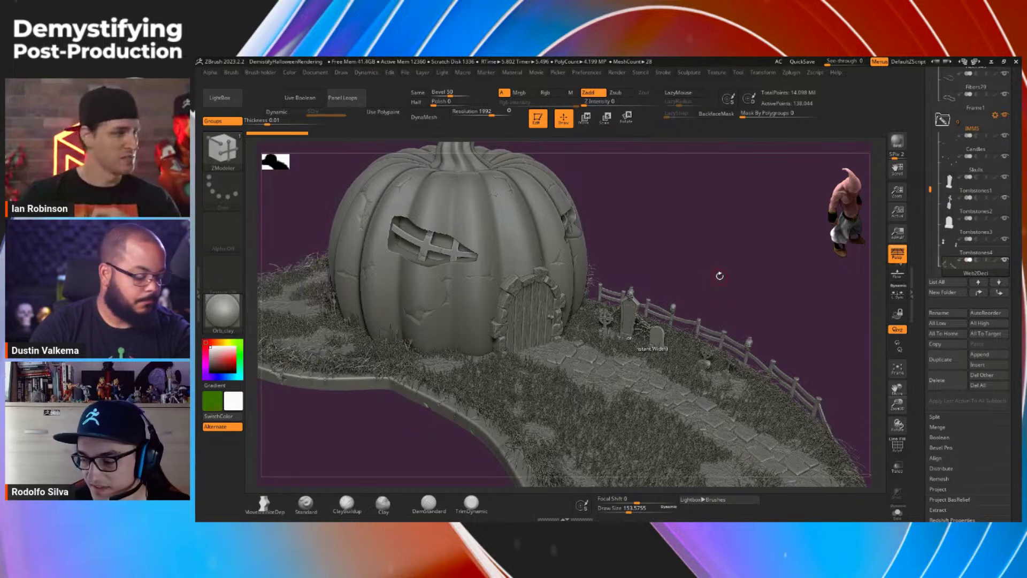
pyautogui.moveTo(698, 283)
pyautogui.mouseDown()
pyautogui.moveTo(732, 259)
pyautogui.moveTo(703, 288)
pyautogui.mouseUp()
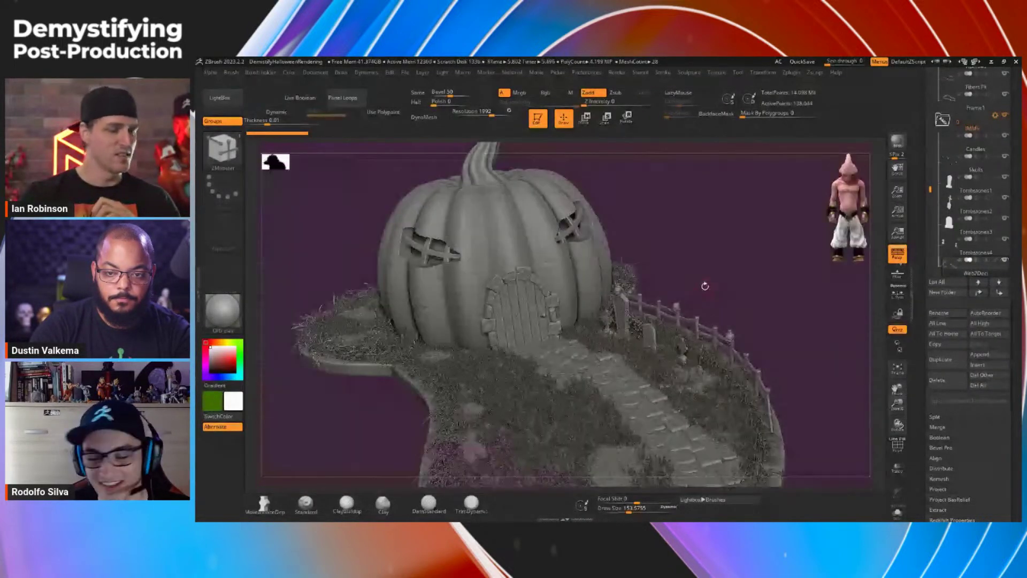
pyautogui.moveTo(689, 287); pyautogui.dragTo(695, 294, button='right')
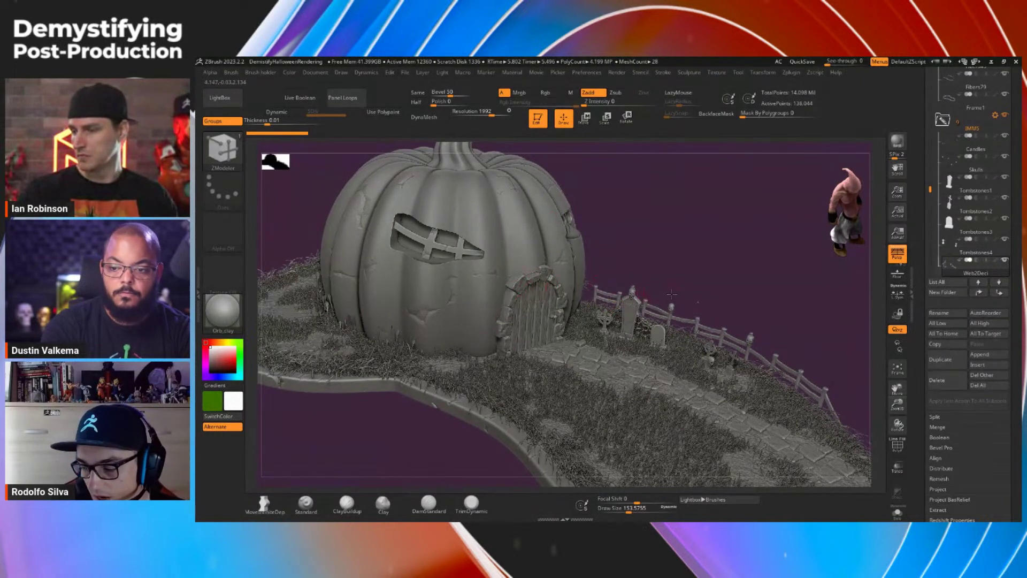
pyautogui.moveTo(674, 294); pyautogui.dragTo(687, 294)
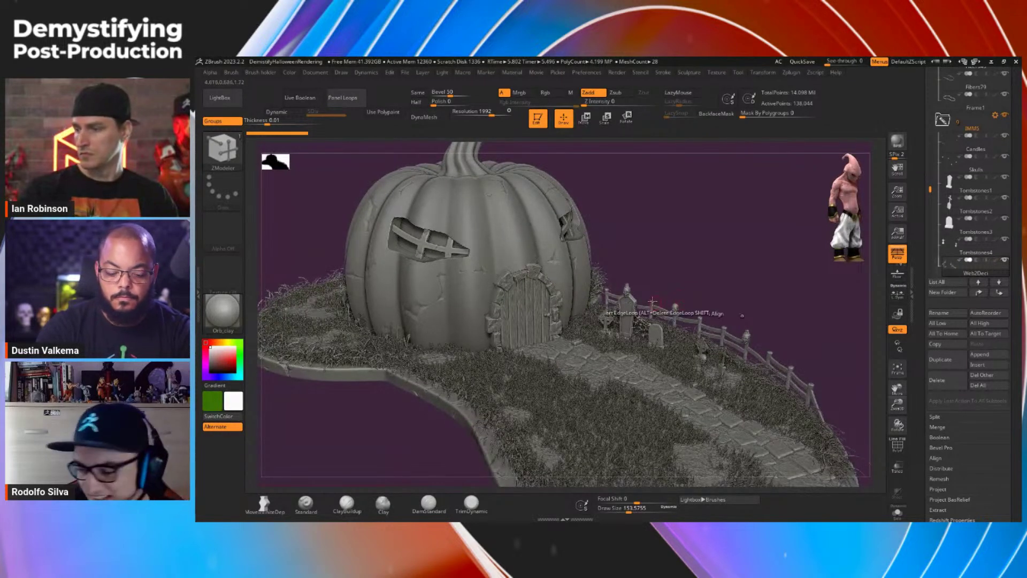
pyautogui.moveTo(578, 325); pyautogui.dragTo(634, 325, button='right')
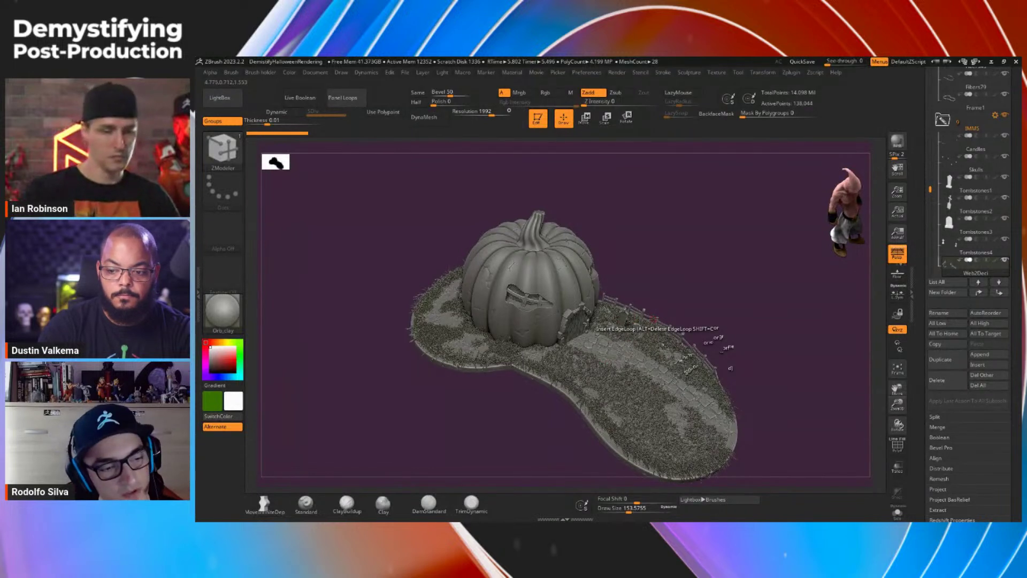
# Step: Load the Cylinder3D primitive, convert it to a PolyMesh3D and frame it in the canvas
pyautogui.moveTo(919, 154); pyautogui.dragTo(922, 257)
pyautogui.click(988, 184)
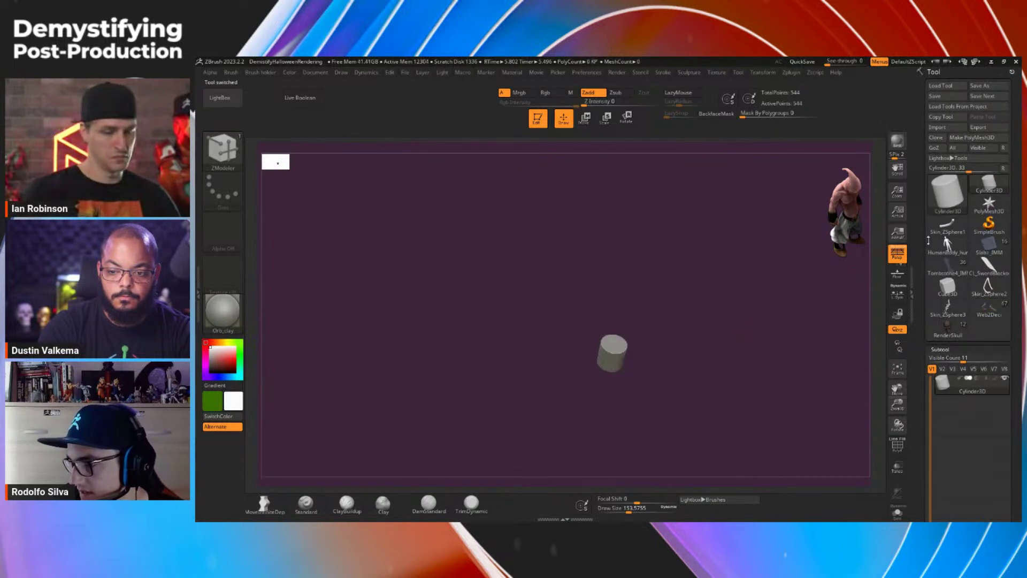
pyautogui.click(979, 137)
pyautogui.press('f')
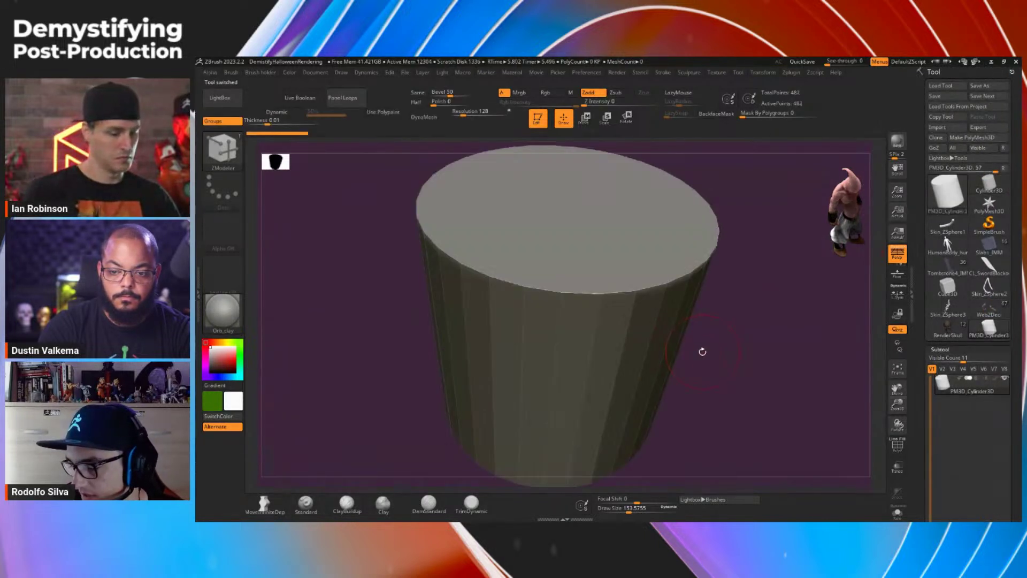
pyautogui.rightClick(721, 367)
pyautogui.moveTo(720, 366); pyautogui.dragTo(689, 331, button='right')
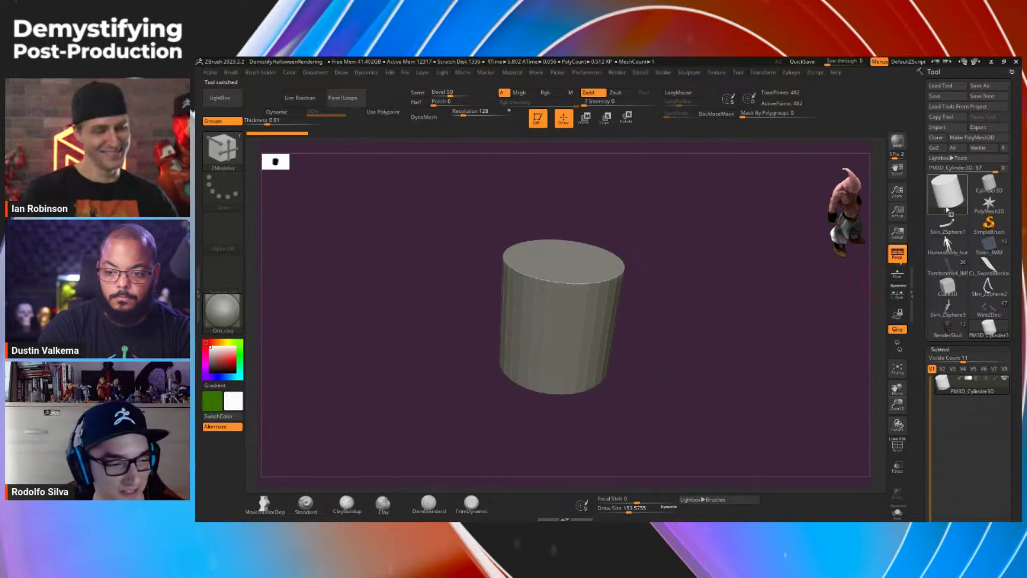
# Step: Replace the active cylinder tool with the Cone3D primitive from the 3D meshes
pyautogui.moveTo(920, 220); pyautogui.dragTo(913, 91)
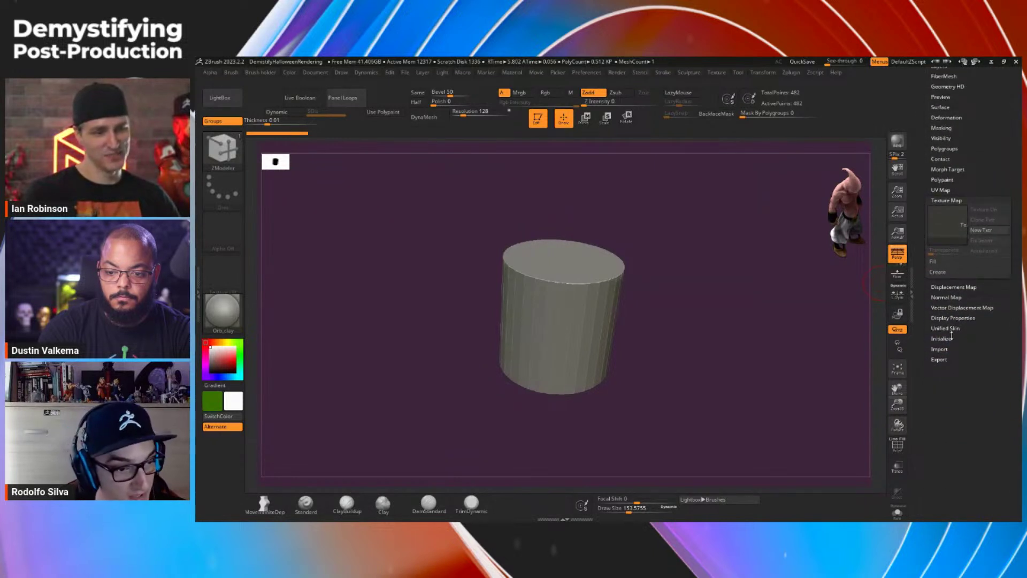
pyautogui.scroll(10, 916, 144)
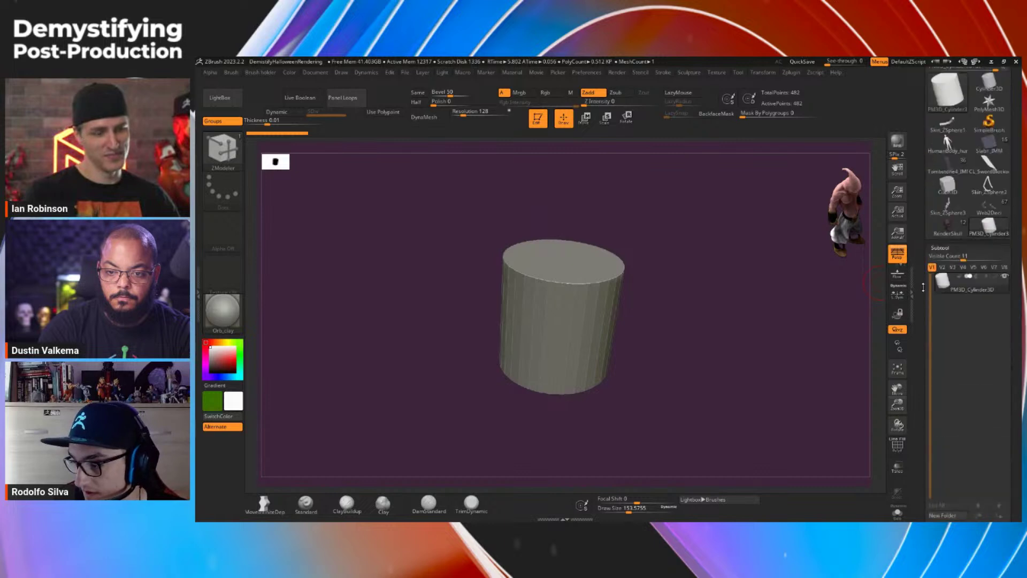
pyautogui.click(957, 158)
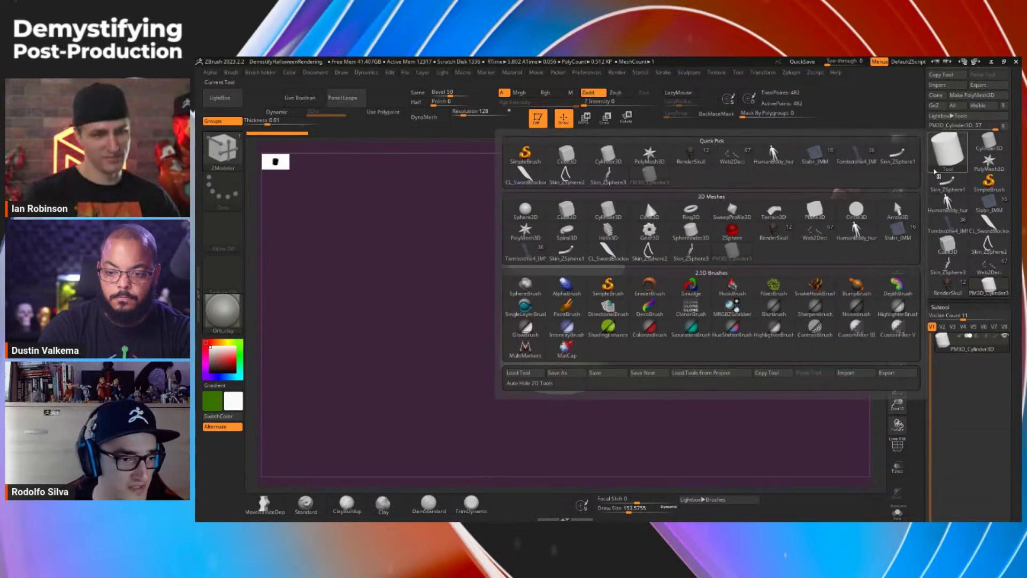
pyautogui.click(952, 159)
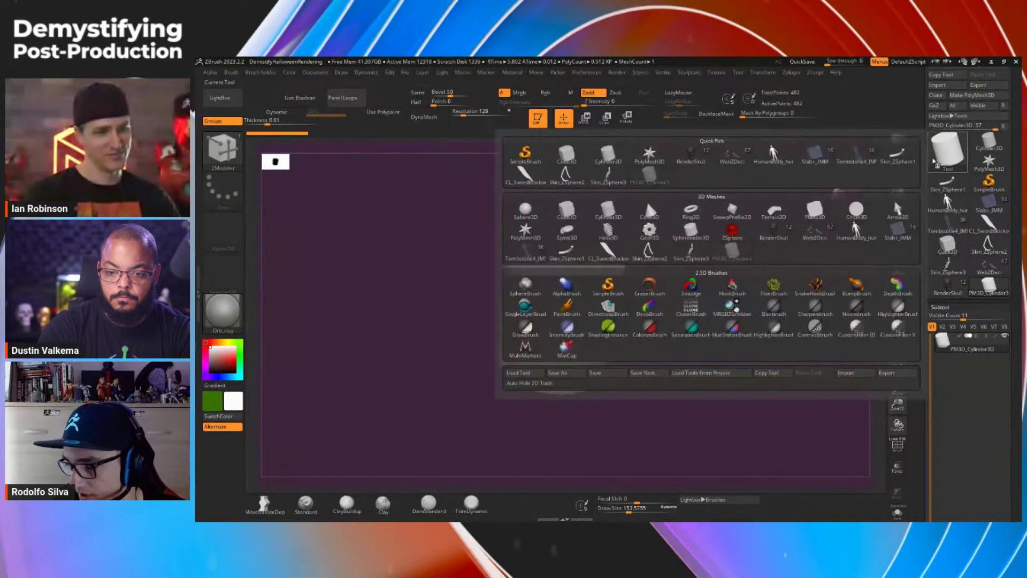
pyautogui.click(649, 210)
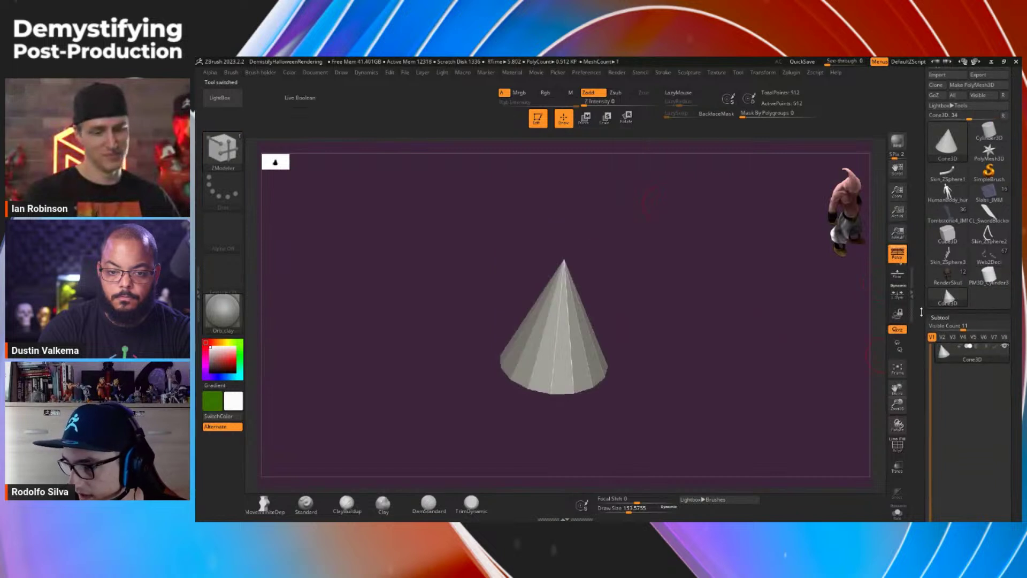
# Step: Replace the active cone with the Gear3D primitive and open its Initialize settings
pyautogui.click(947, 143)
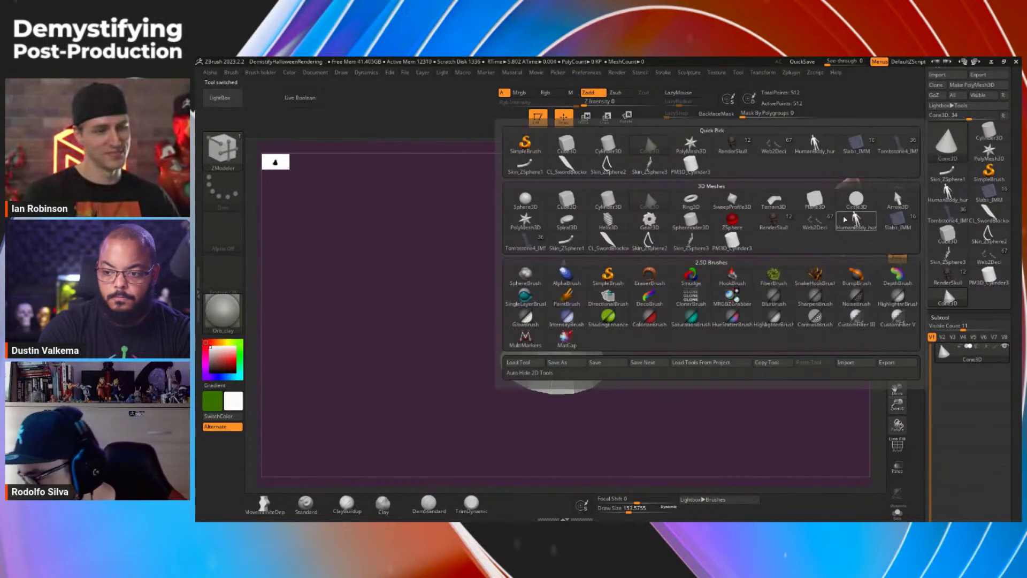
pyautogui.click(650, 219)
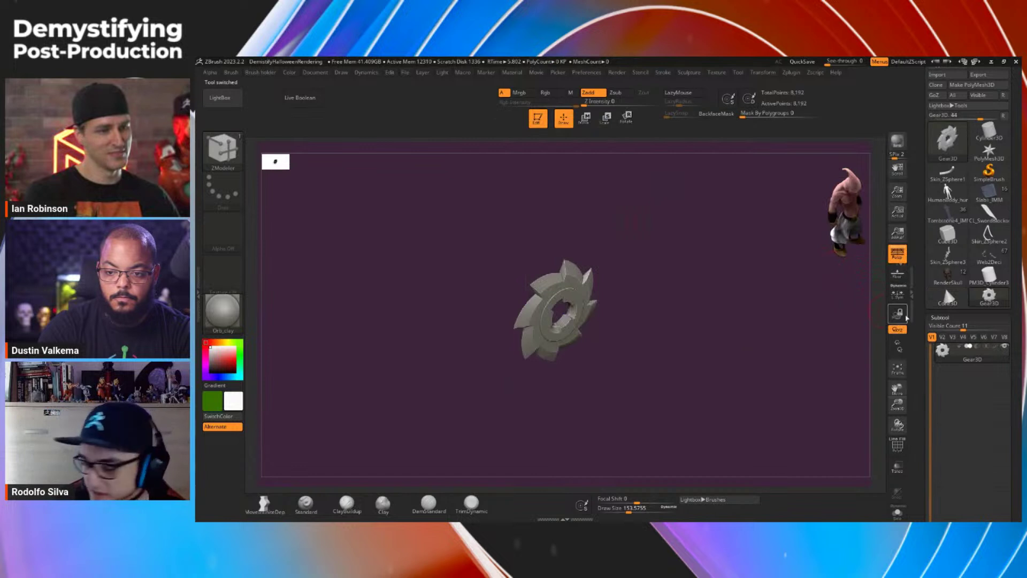
pyautogui.scroll(-10, 951, 213)
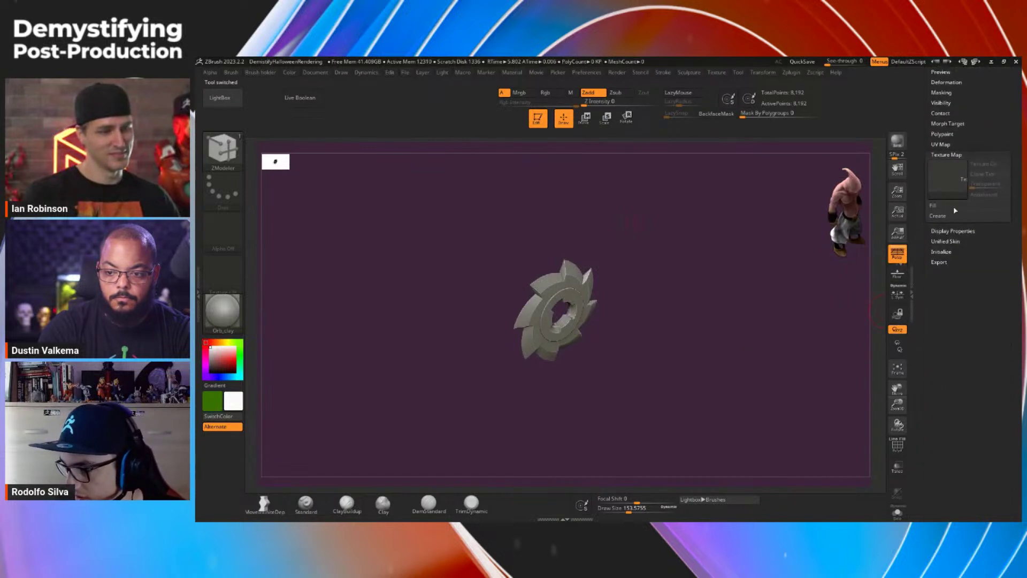
pyautogui.click(941, 251)
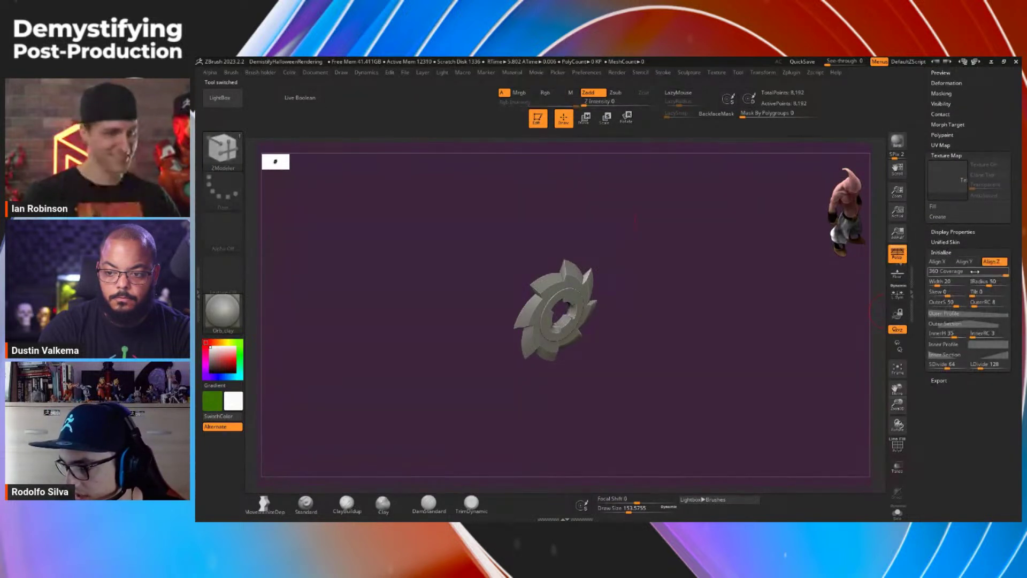
# Step: Reshape the gear's Outer Profile curve and increase the gear's width
pyautogui.click(940, 333)
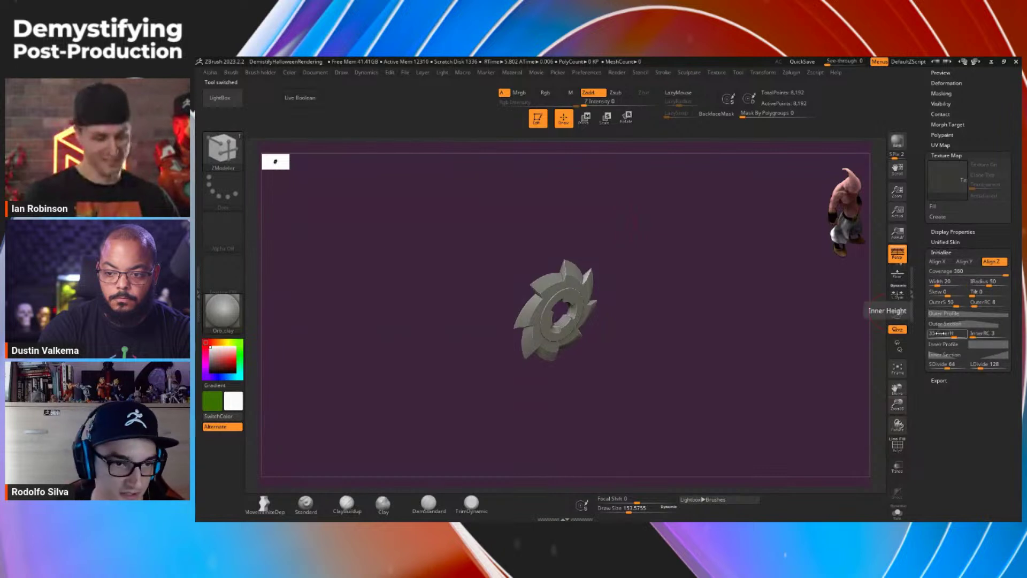
pyautogui.click(942, 323)
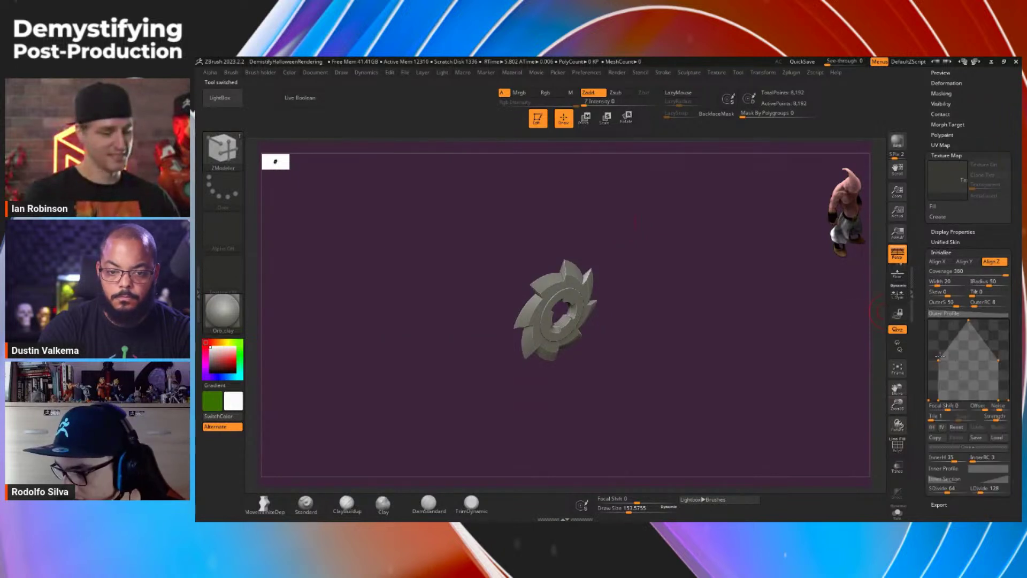
pyautogui.moveTo(967, 308); pyautogui.dragTo(961, 346)
pyautogui.moveTo(938, 303); pyautogui.dragTo(954, 303)
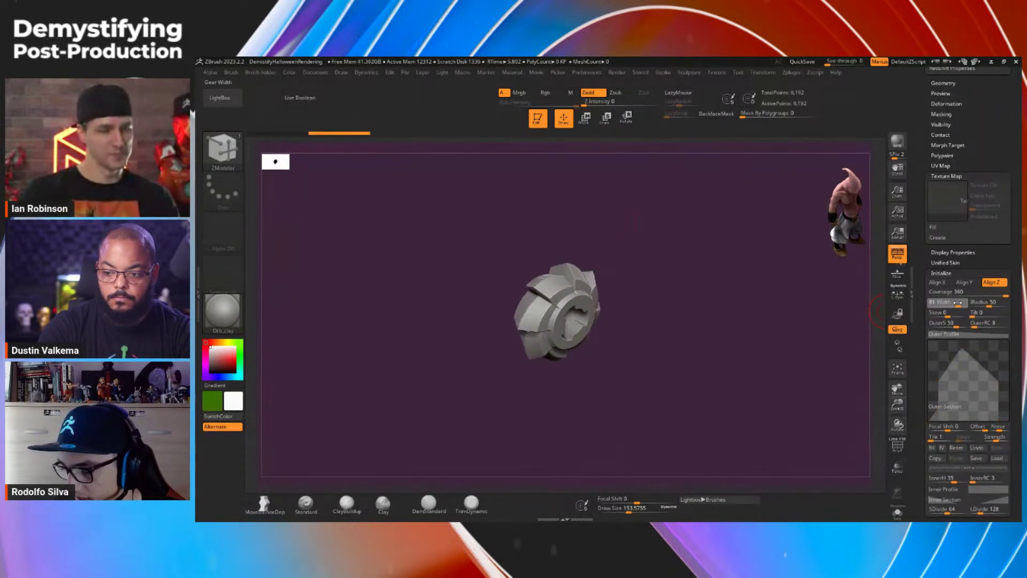
# Step: Convert the widened gear to a PolyMesh3D and enlarge it in the canvas
pyautogui.scroll(15, 941, 241)
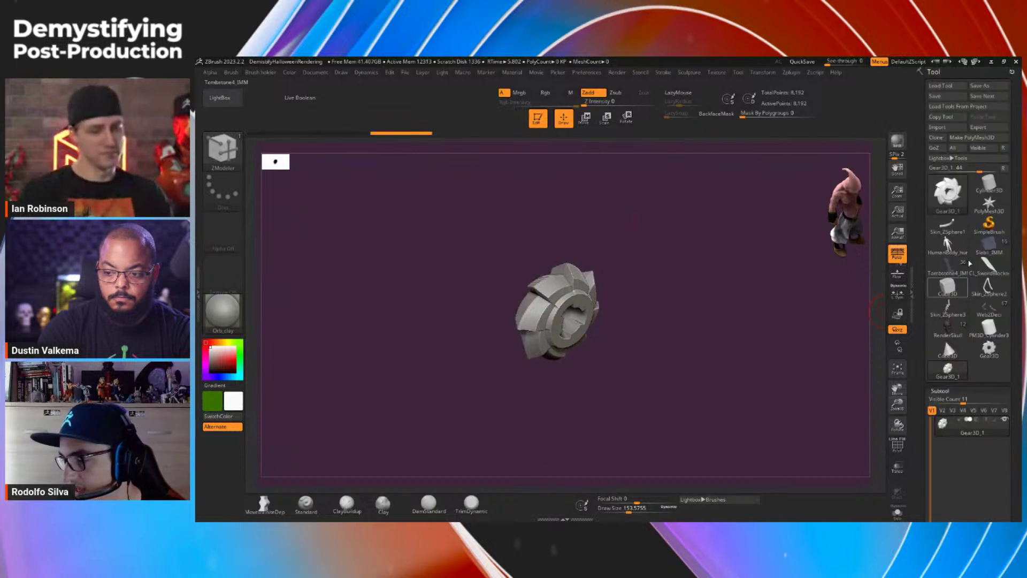
pyautogui.click(990, 139)
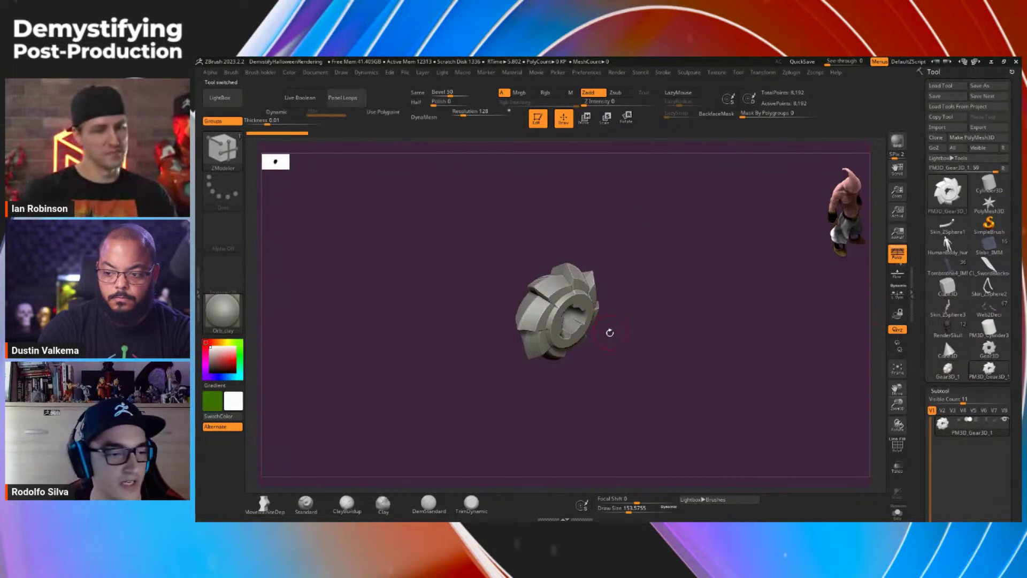
pyautogui.keyDown('ctrl'); pyautogui.moveTo(579, 320); pyautogui.dragTo(579, 342, button='right'); pyautogui.keyUp('ctrl')
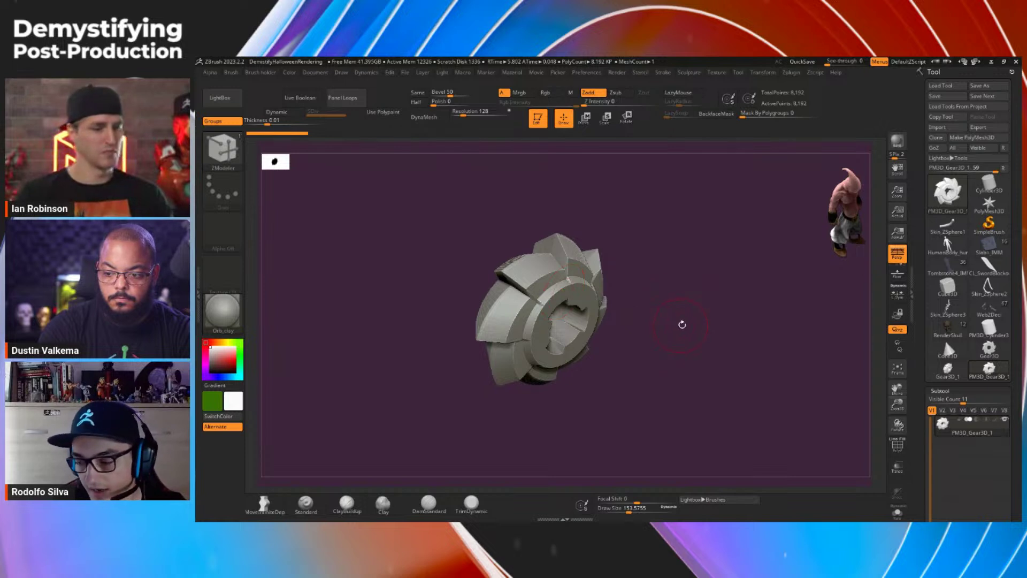
# Step: Replace the gear mesh with a parametric Sphere 3D through the transform gizmo's customize options
pyautogui.press('w')
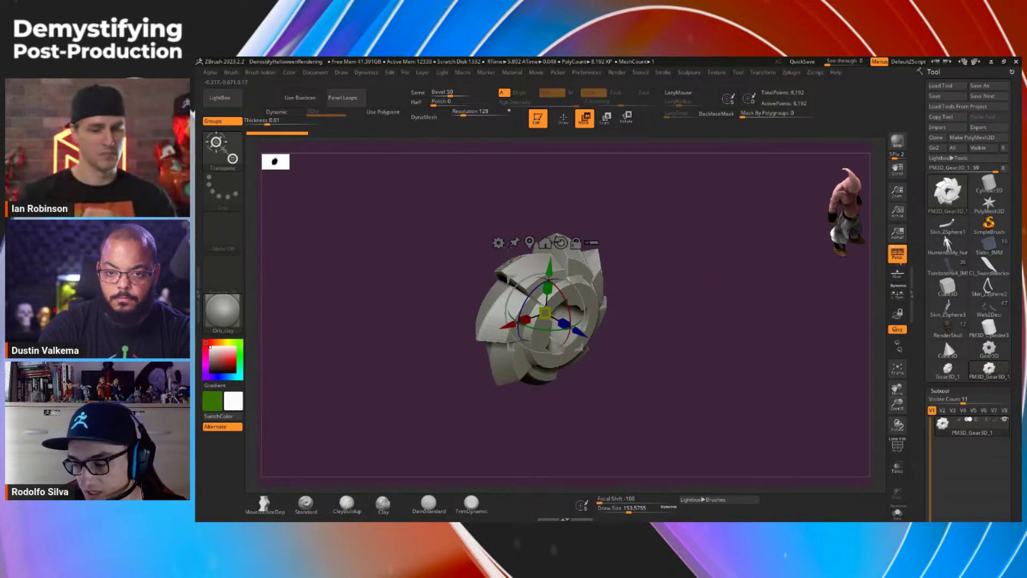
pyautogui.click(498, 243)
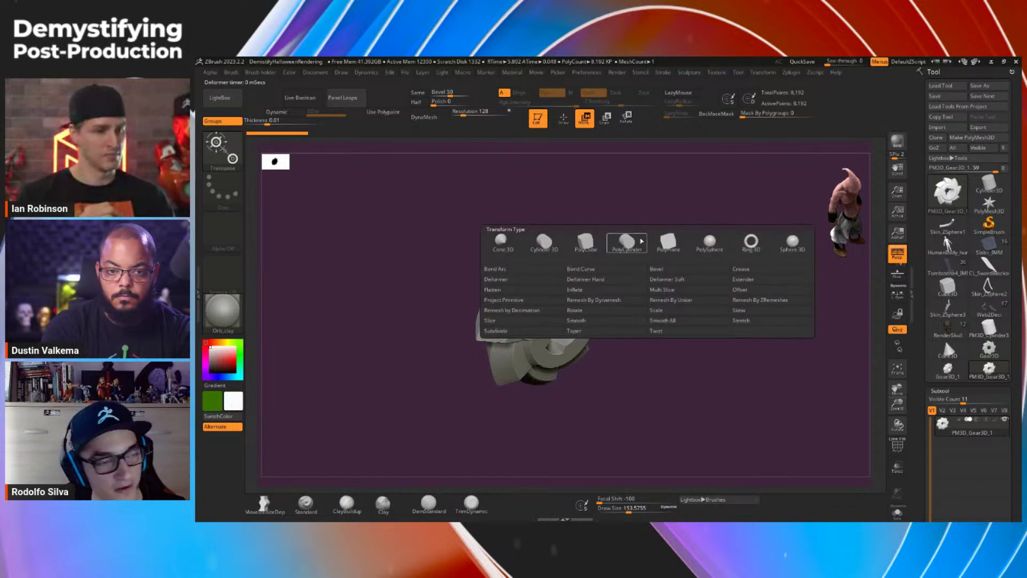
pyautogui.click(792, 242)
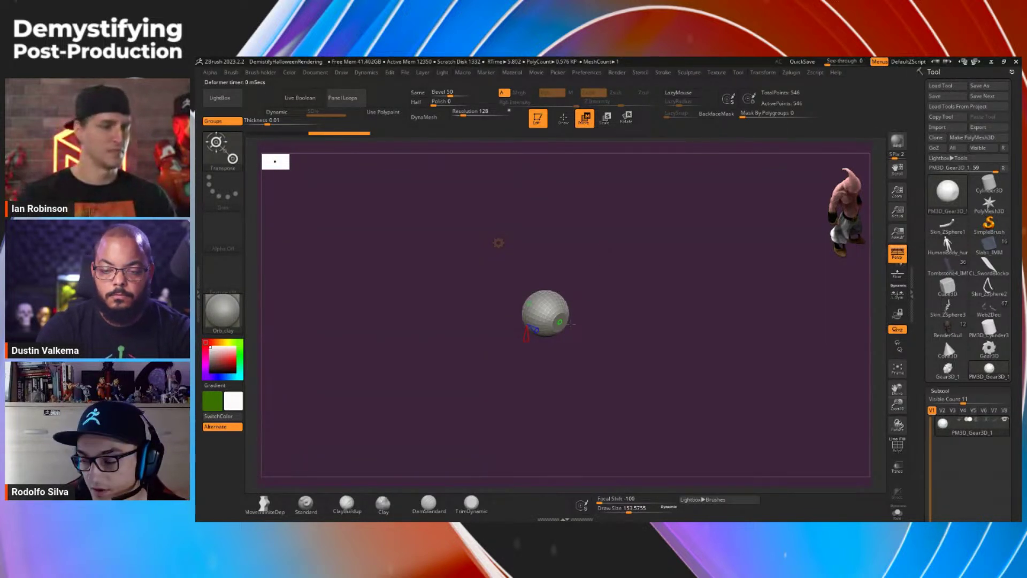
# Step: Adjust the sphere's size, segment count and coverage with its deformer handles, leaving flat cut ends
pyautogui.moveTo(568, 302); pyautogui.dragTo(540, 328)
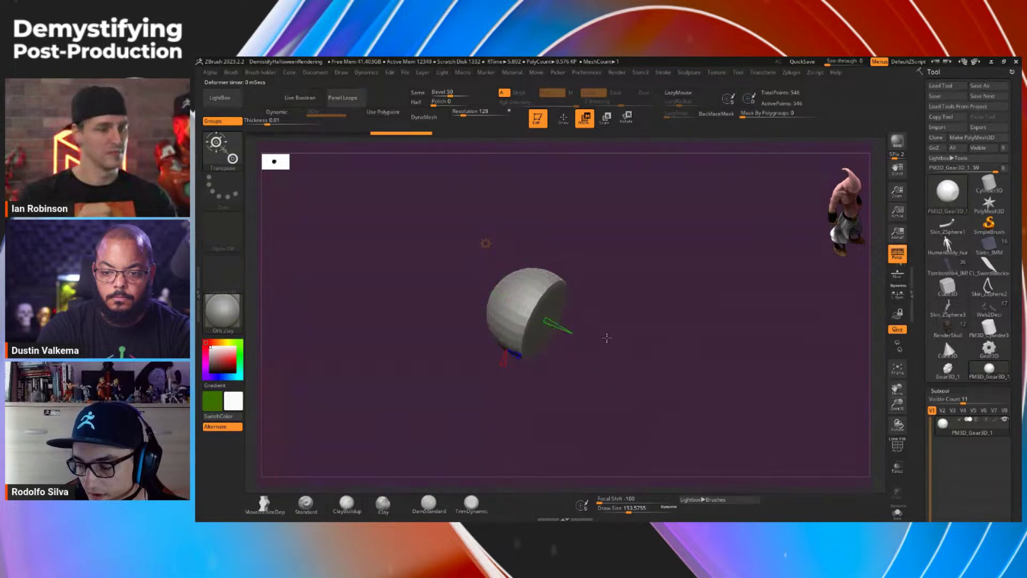
pyautogui.moveTo(503, 362)
pyautogui.mouseDown()
pyautogui.moveTo(507, 354)
pyautogui.moveTo(504, 367)
pyautogui.mouseUp()
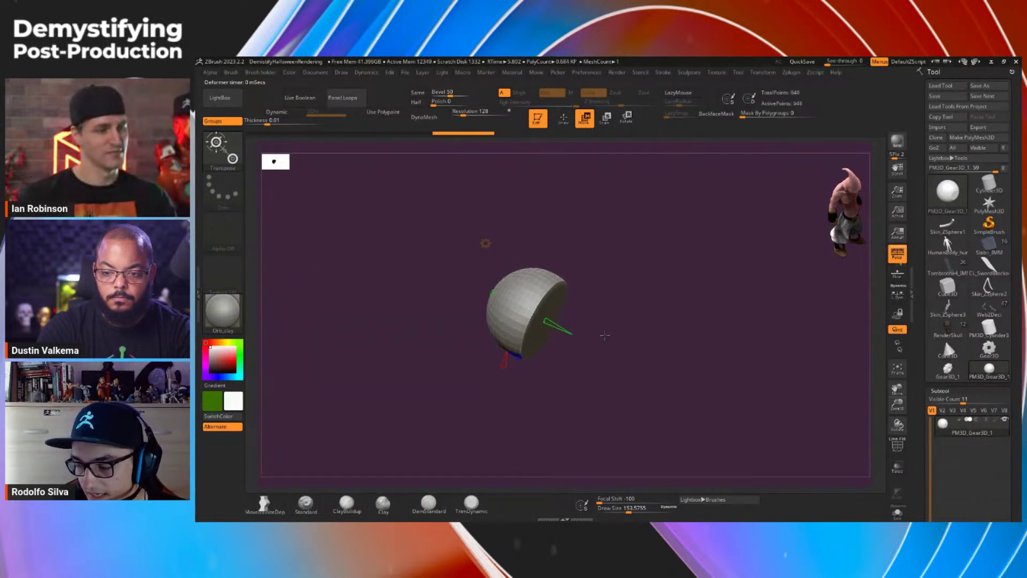
pyautogui.moveTo(546, 322); pyautogui.dragTo(561, 330)
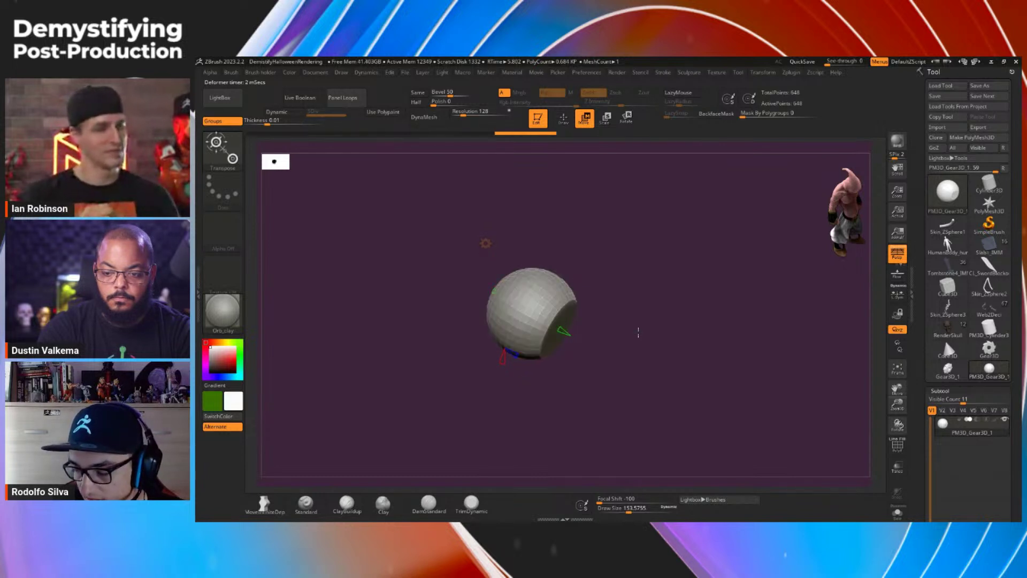
# Step: Enlarge the sphere, reduce its segments to a coarse mesh with the deformer handles and turn it upright
pyautogui.moveTo(507, 361); pyautogui.dragTo(489, 405)
pyautogui.moveTo(632, 391); pyautogui.dragTo(658, 335)
pyautogui.moveTo(501, 393); pyautogui.dragTo(500, 395)
pyautogui.moveTo(636, 347)
pyautogui.mouseDown()
pyautogui.moveTo(663, 282)
pyautogui.moveTo(681, 305)
pyautogui.moveTo(648, 337)
pyautogui.mouseUp()
pyautogui.moveTo(533, 390); pyautogui.dragTo(535, 370)
pyautogui.moveTo(685, 353); pyautogui.dragTo(801, 247)
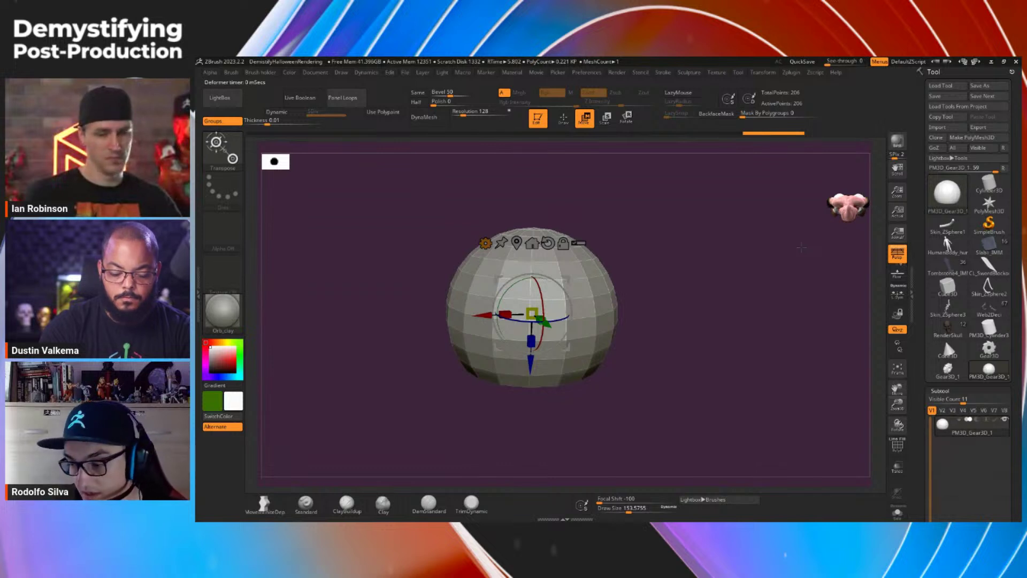
# Step: Adjust the cap at the sphere's upper pole with its green deformer handle
pyautogui.press('q')
pyautogui.moveTo(657, 337); pyautogui.dragTo(658, 356)
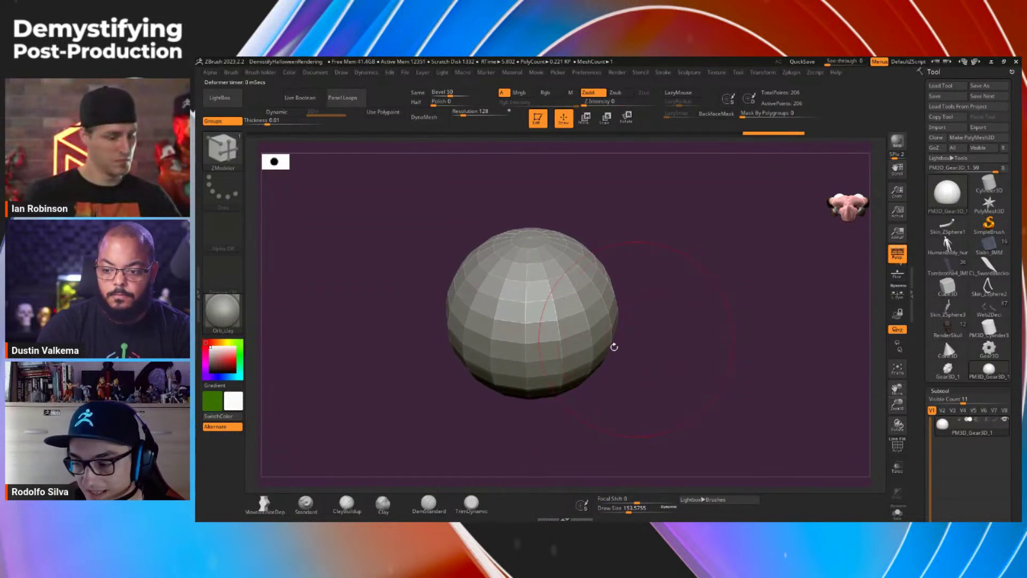
pyautogui.press('w')
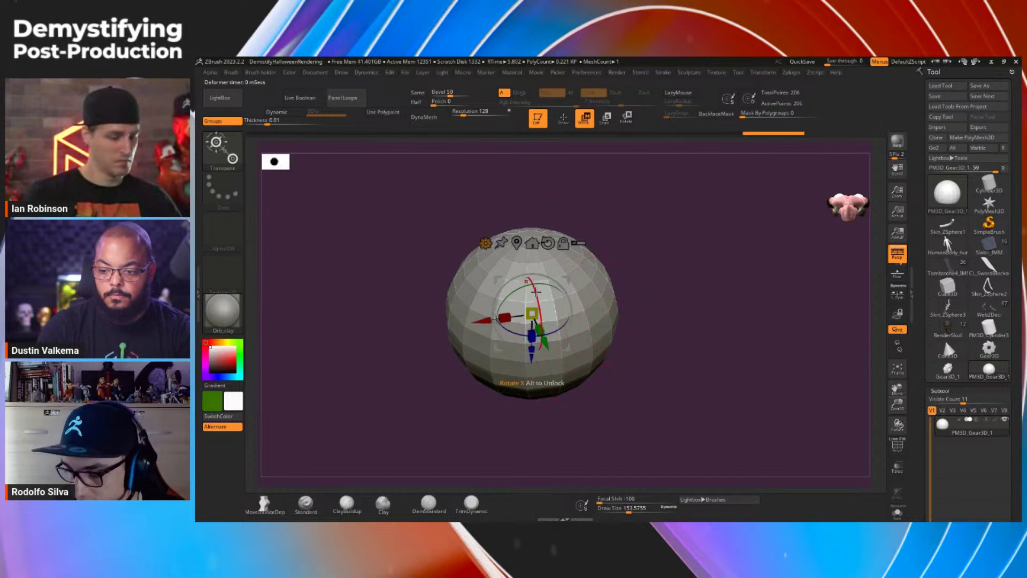
pyautogui.moveTo(531, 231)
pyautogui.mouseDown()
pyautogui.moveTo(529, 246)
pyautogui.moveTo(527, 238)
pyautogui.mouseUp()
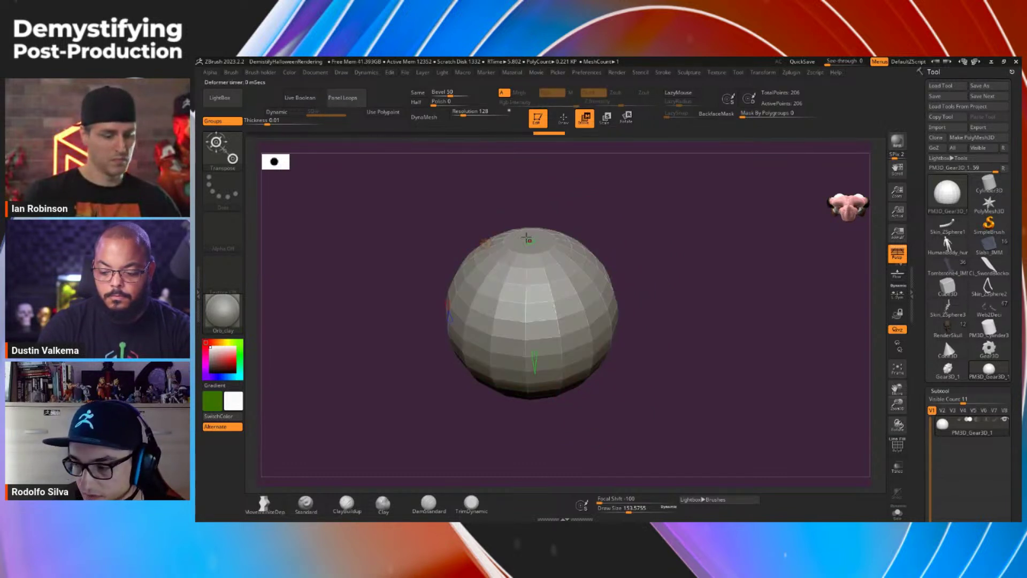
pyautogui.press('e')
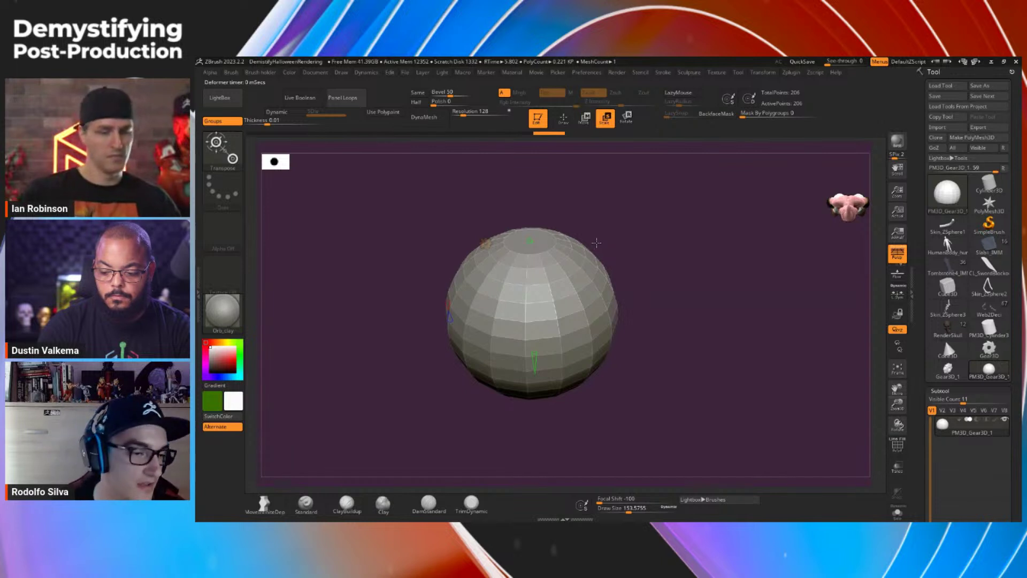
pyautogui.press('w')
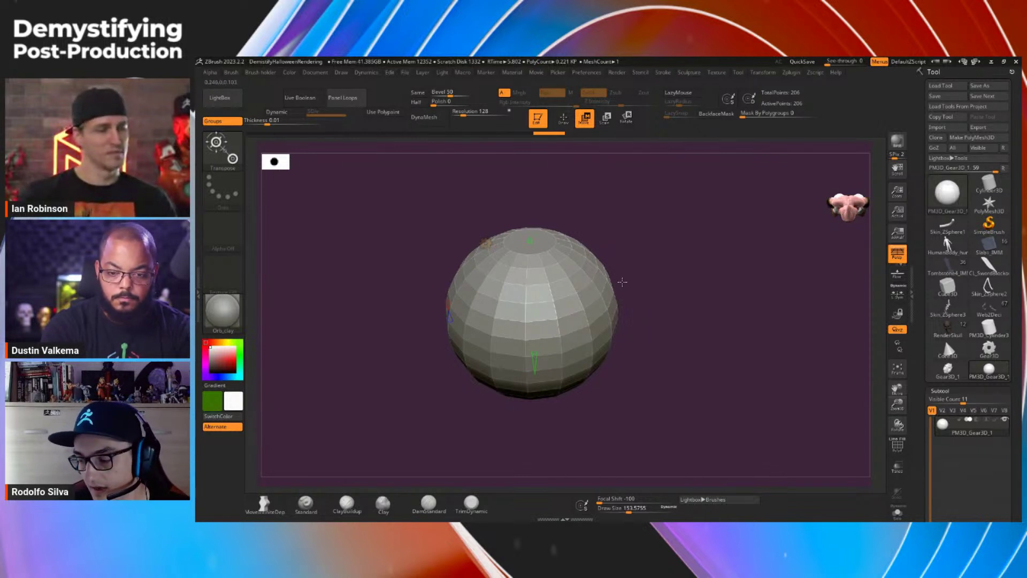
pyautogui.press('w')
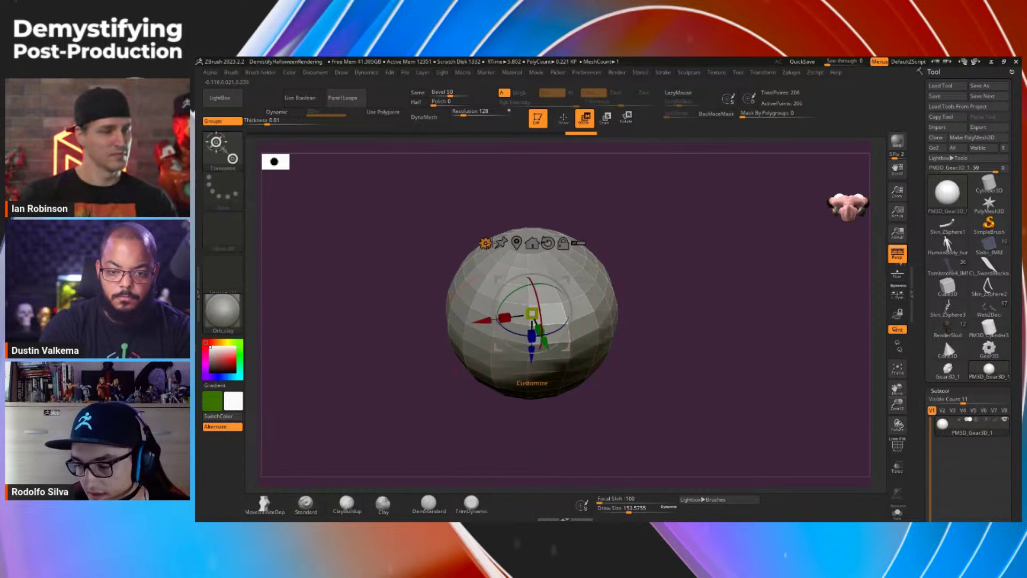
pyautogui.moveTo(530, 240); pyautogui.dragTo(531, 243)
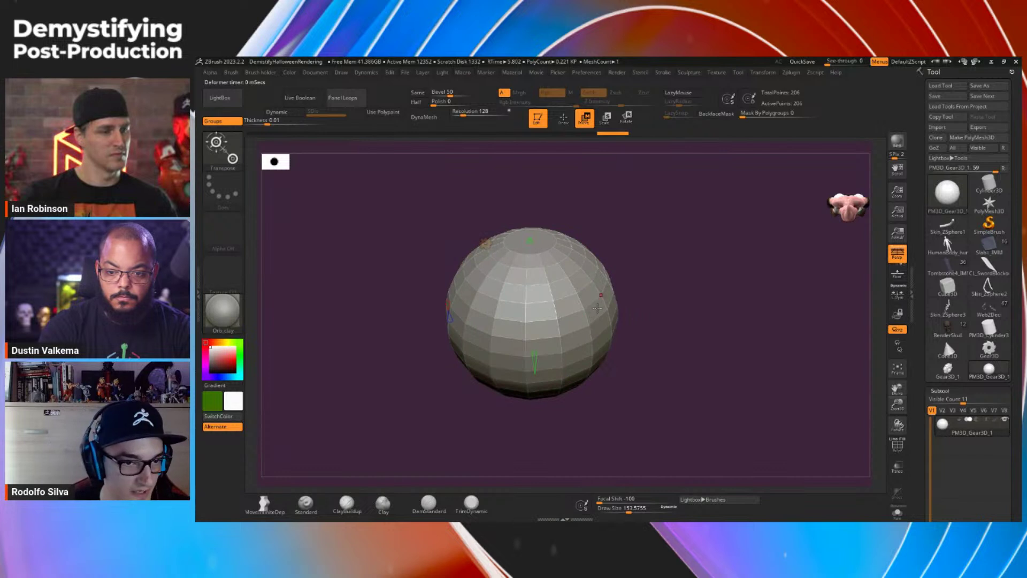
# Step: Return to Draw mode and activate the ZModeler brush for the low-poly sphere
pyautogui.press('w')
pyautogui.press('q')
pyautogui.moveTo(646, 328)
pyautogui.mouseDown()
pyautogui.moveTo(644, 292)
pyautogui.moveTo(632, 310)
pyautogui.moveTo(644, 321)
pyautogui.moveTo(616, 324)
pyautogui.mouseUp()
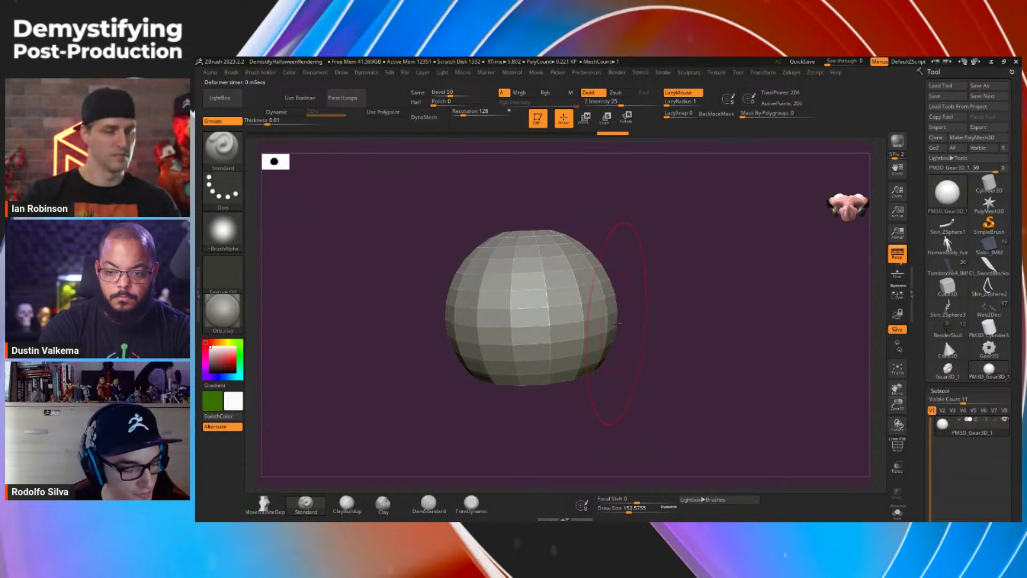
pyautogui.press('b')
pyautogui.press('z')
pyautogui.press('m')
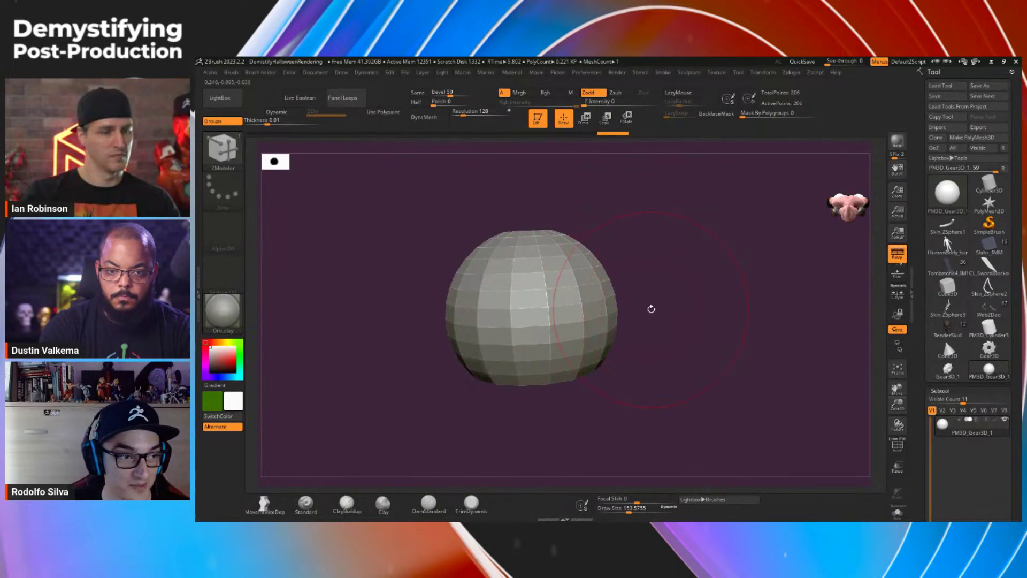
# Step: Face the sphere's flat pole and set the ZModeler edge action to Mask with the EdgeLoop Partial target
pyautogui.moveTo(661, 334)
pyautogui.mouseDown()
pyautogui.moveTo(662, 385)
pyautogui.moveTo(659, 371)
pyautogui.mouseUp()
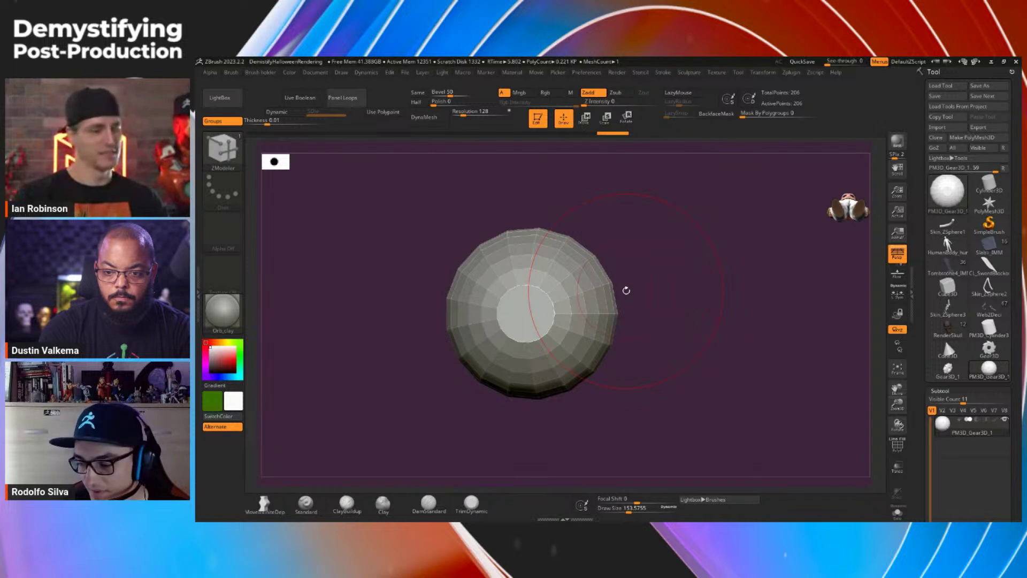
pyautogui.moveTo(675, 362); pyautogui.dragTo(683, 374)
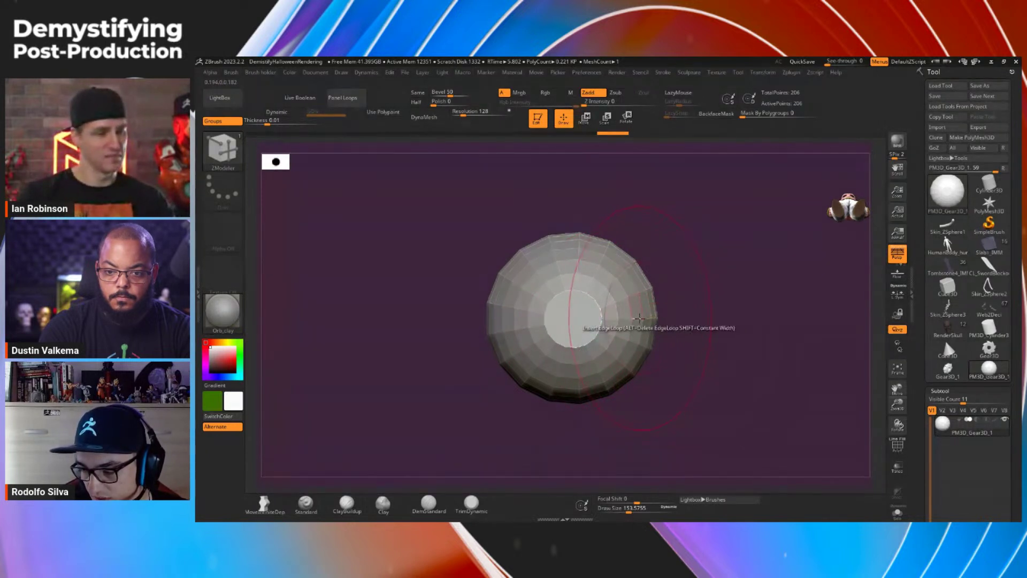
pyautogui.press('space')
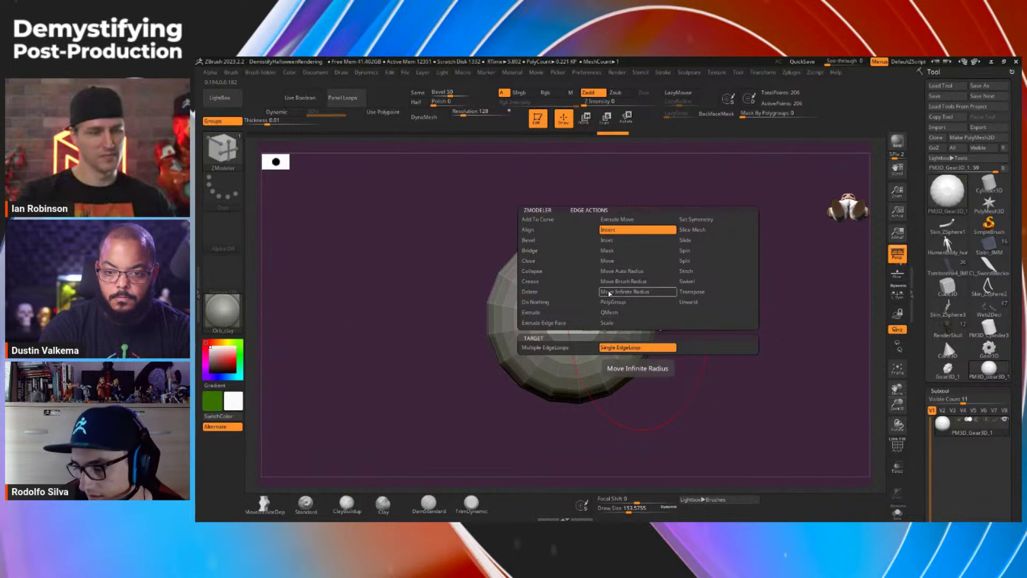
pyautogui.click(631, 250)
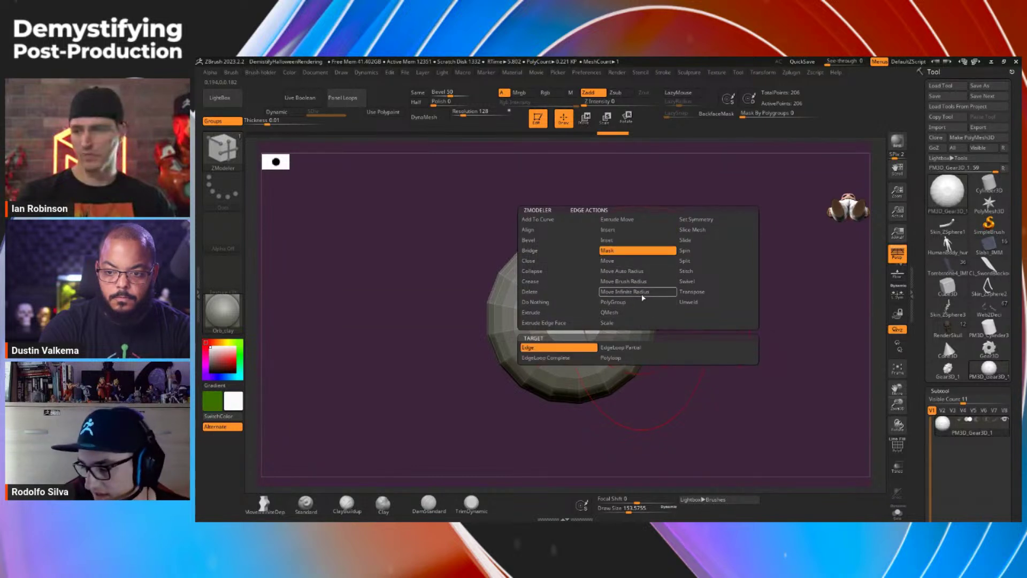
pyautogui.click(629, 349)
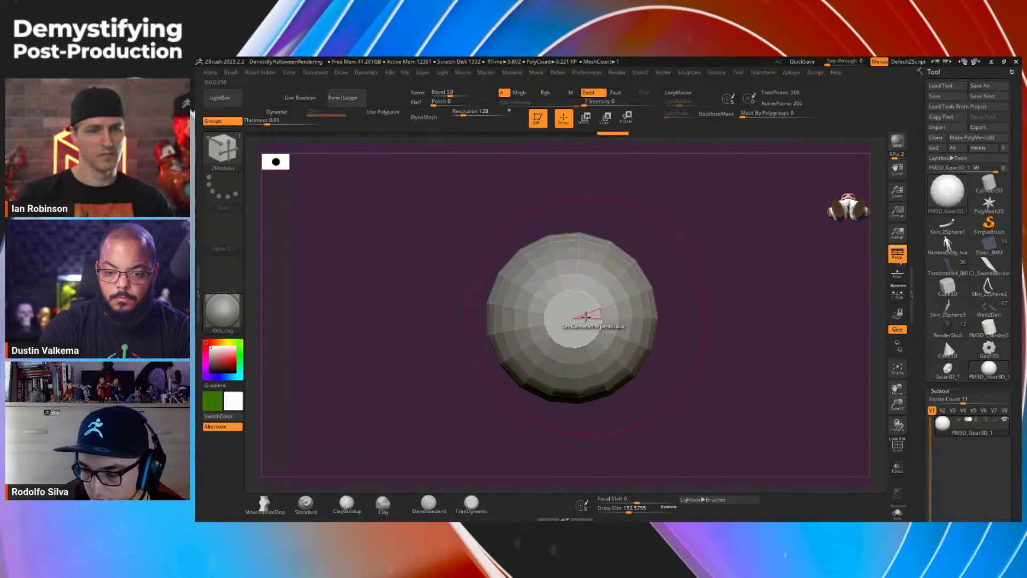
# Step: Check the wireframe at the pole, mask a partial edge loop running from it and activate the Move gizmo
pyautogui.hotkey('shift', 'f')
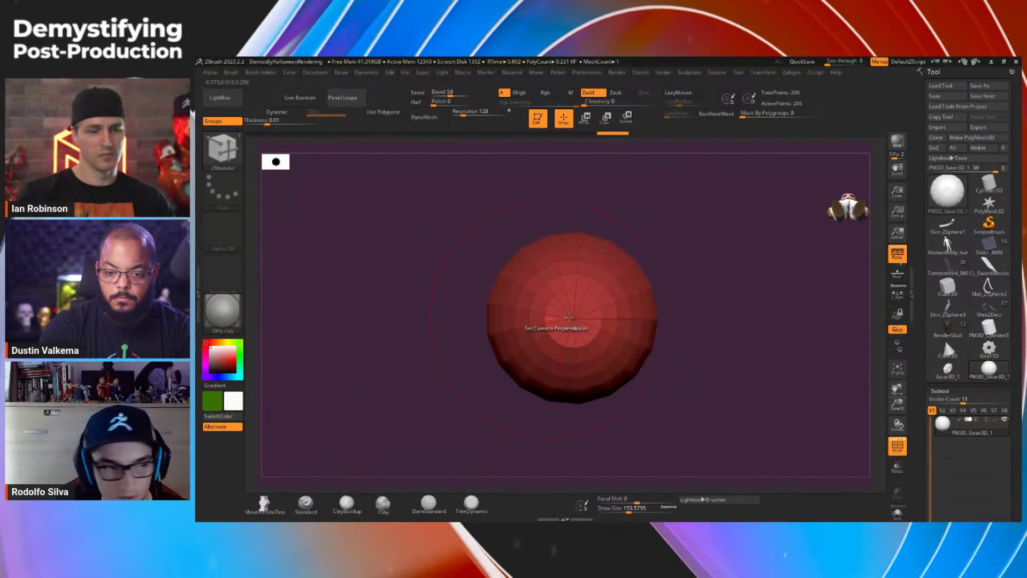
pyautogui.press('shift')
pyautogui.hotkey('shift', 'f')
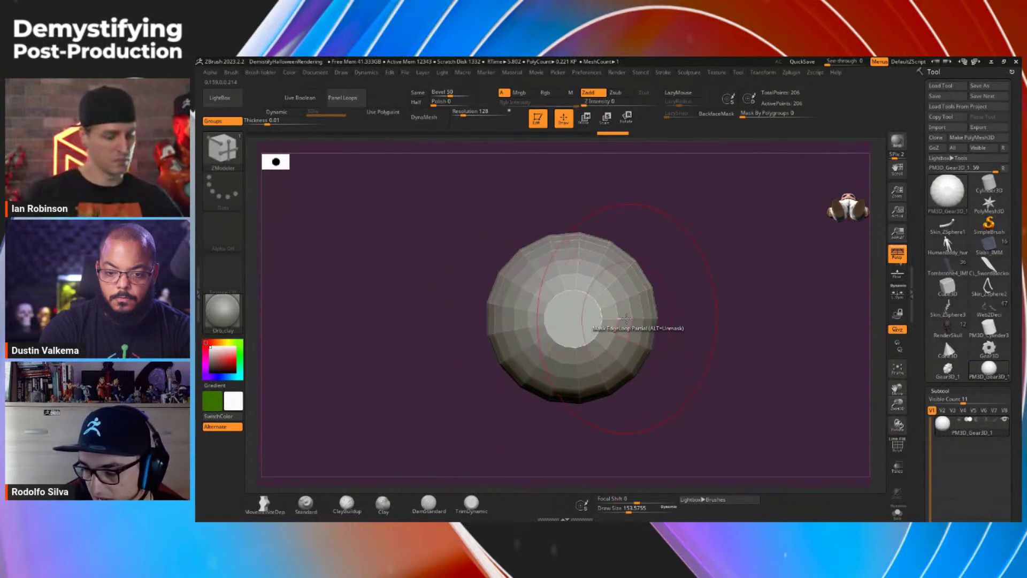
pyautogui.press('shift')
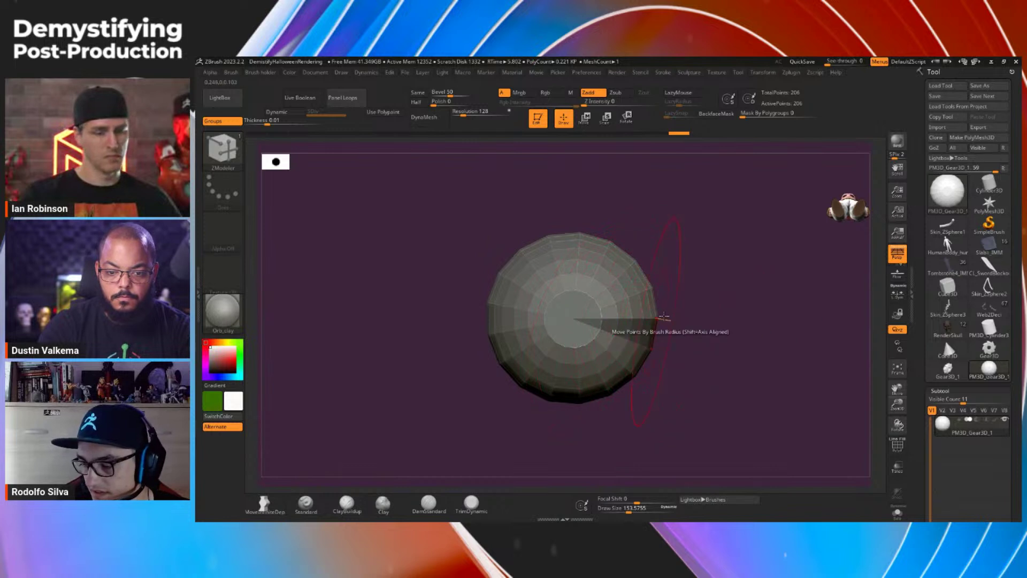
pyautogui.press('w')
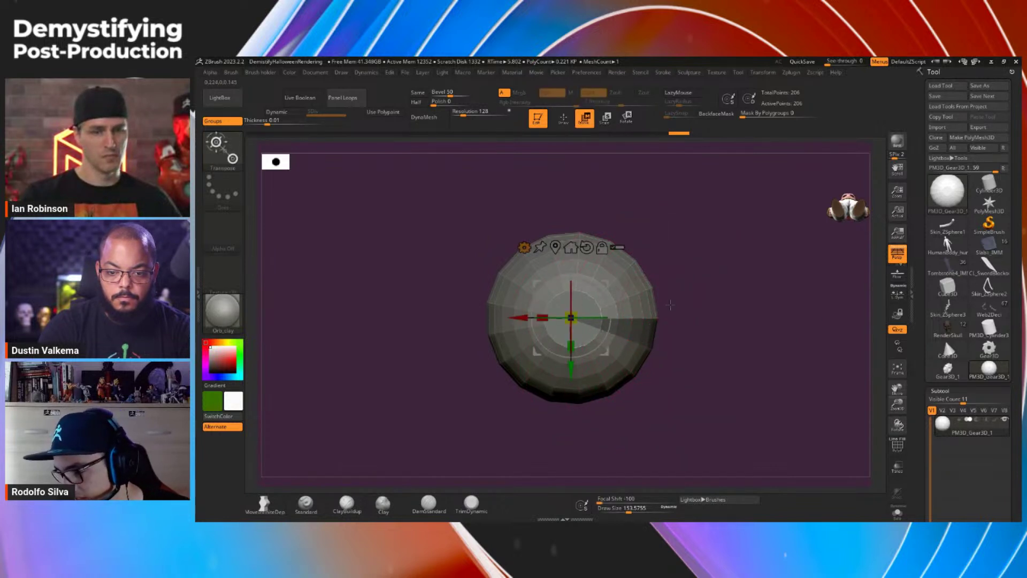
# Step: Try to pull the sphere's unmasked edge loops toward its axis by scaling in XY with the gizmo
pyautogui.press('y')
pyautogui.press('y')
pyautogui.moveTo(614, 306); pyautogui.dragTo(575, 342, button='right')
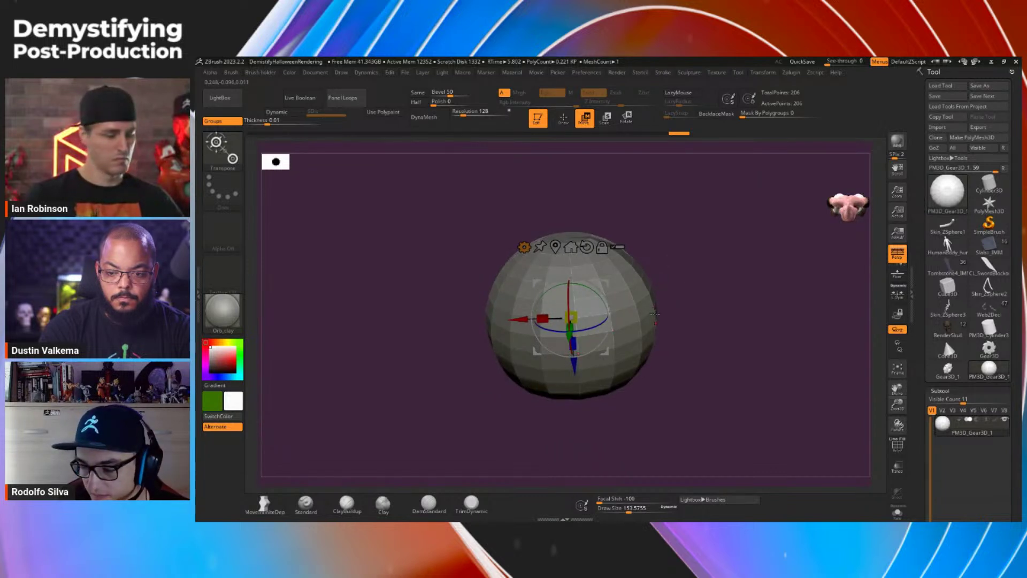
pyautogui.moveTo(575, 345); pyautogui.dragTo(575, 324)
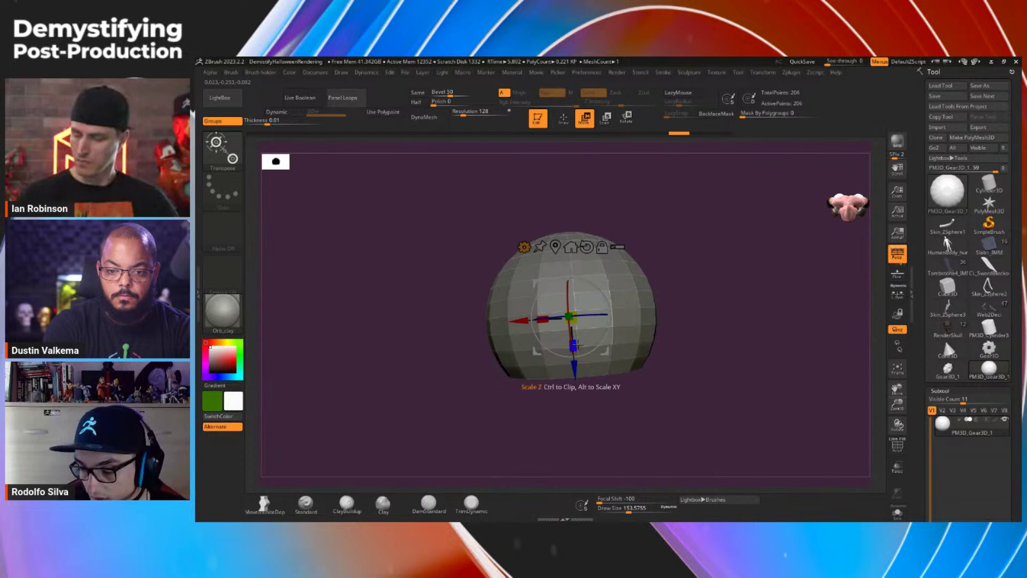
pyautogui.moveTo(574, 346); pyautogui.dragTo(582, 332)
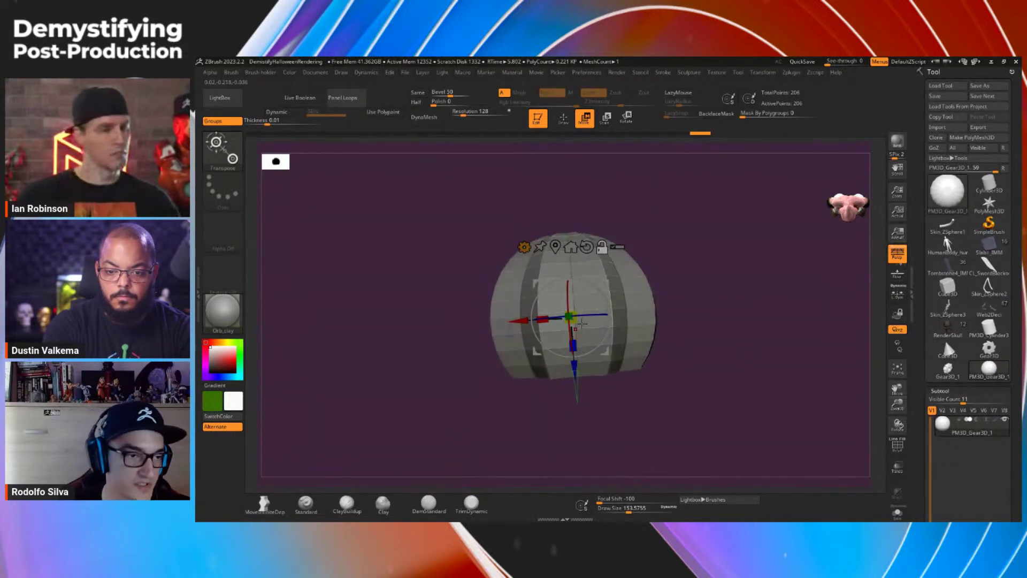
pyautogui.moveTo(582, 323); pyautogui.dragTo(646, 339)
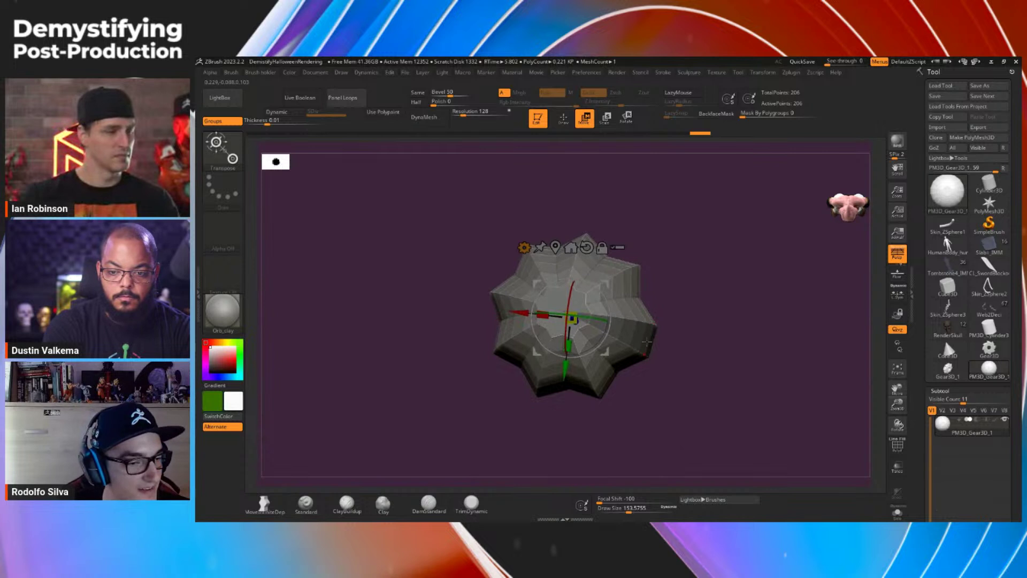
# Step: Undo the rib scaling and change the sphere's radial segment count with the deformer handle
pyautogui.press('ctrl')
pyautogui.moveTo(664, 326)
pyautogui.mouseDown()
pyautogui.moveTo(678, 344)
pyautogui.moveTo(676, 281)
pyautogui.moveTo(484, 363)
pyautogui.moveTo(491, 331)
pyautogui.mouseUp()
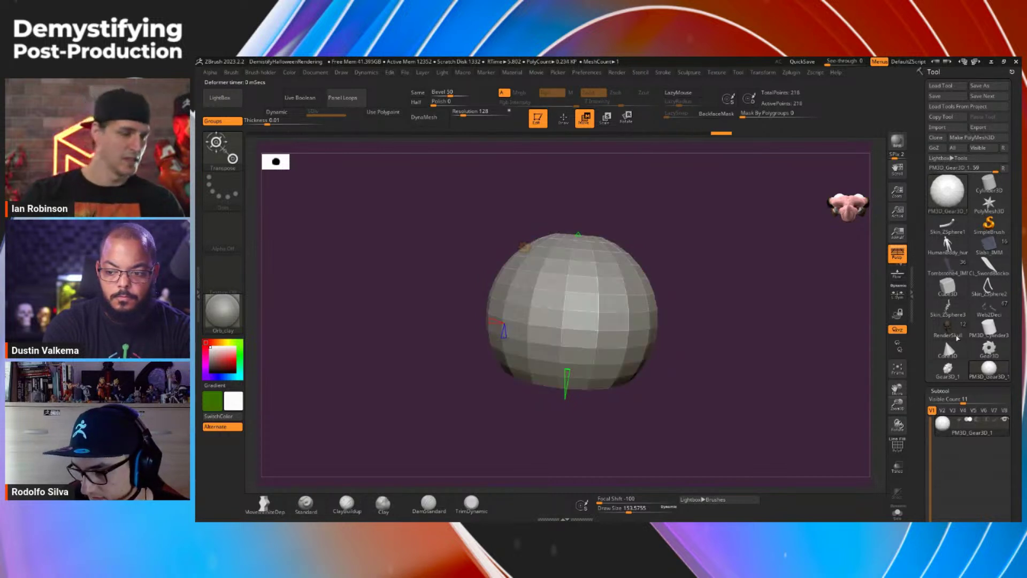
pyautogui.press('q')
# Step: Mask alternating partial edge loops running from the pole all around the sphere with ZModeler
pyautogui.moveTo(671, 337); pyautogui.dragTo(686, 351)
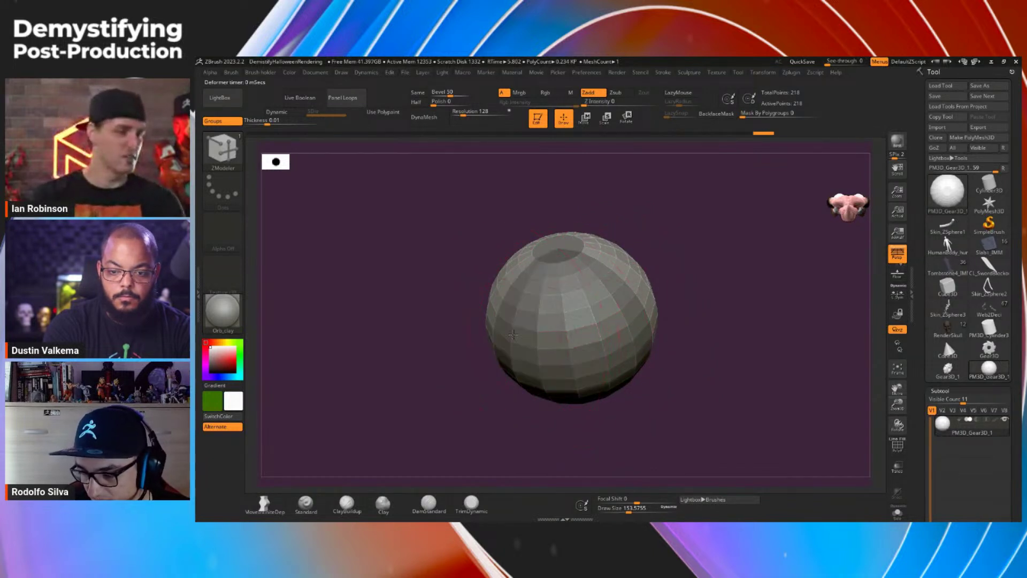
pyautogui.moveTo(470, 352); pyautogui.dragTo(478, 321, button='right')
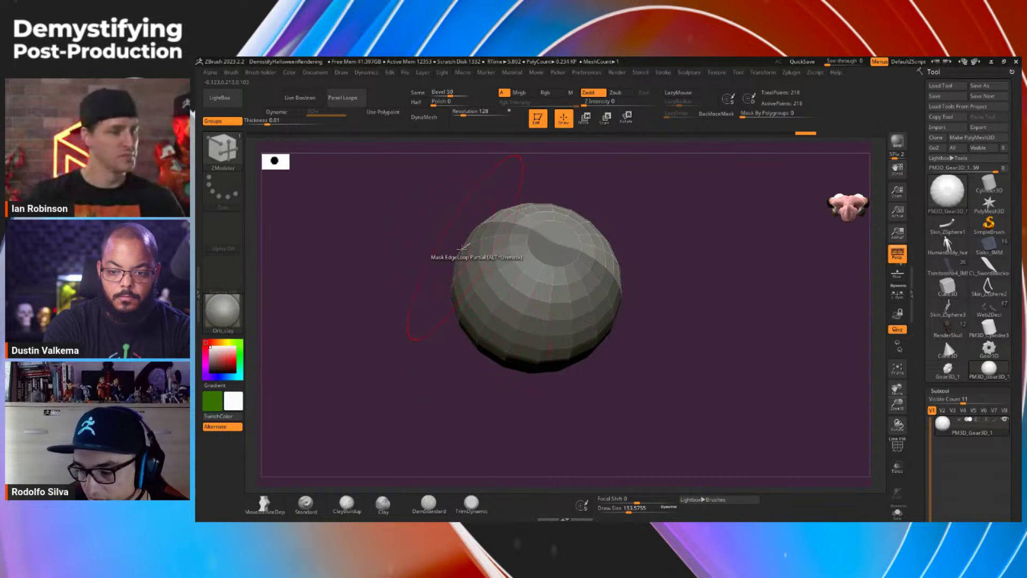
pyautogui.moveTo(422, 310); pyautogui.dragTo(579, 309, button='right')
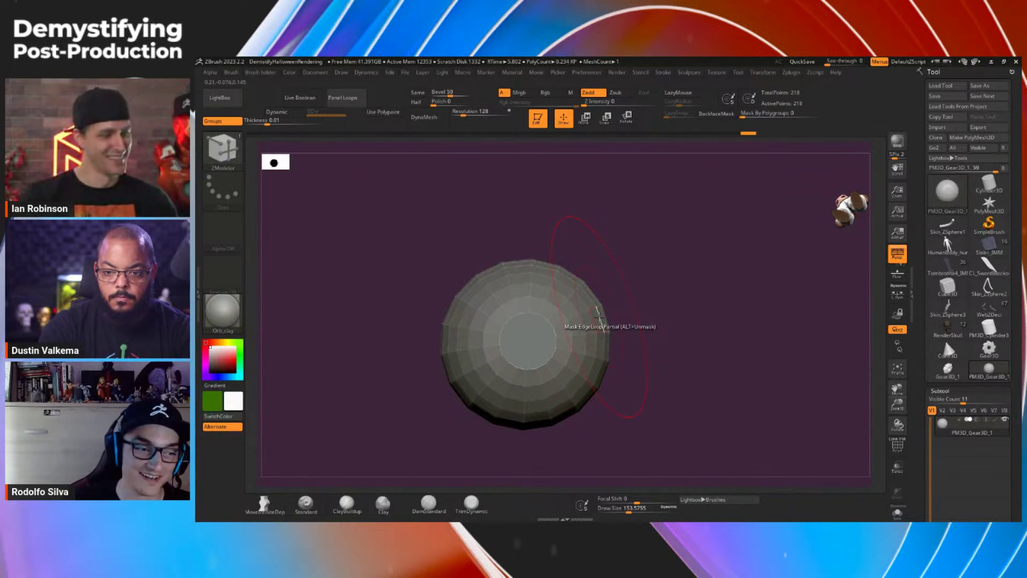
pyautogui.moveTo(666, 374); pyautogui.dragTo(596, 347)
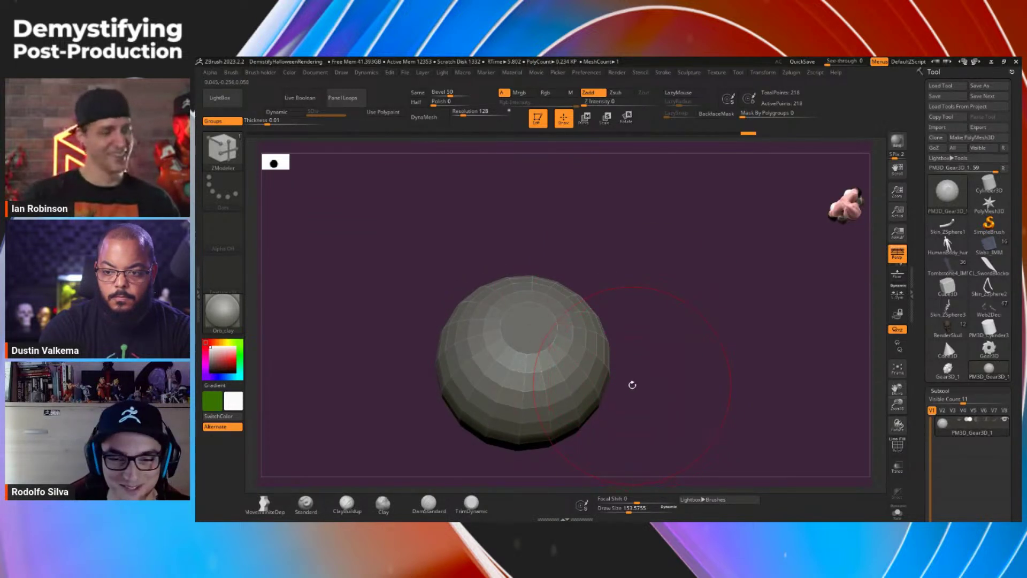
pyautogui.moveTo(673, 381); pyautogui.dragTo(615, 369)
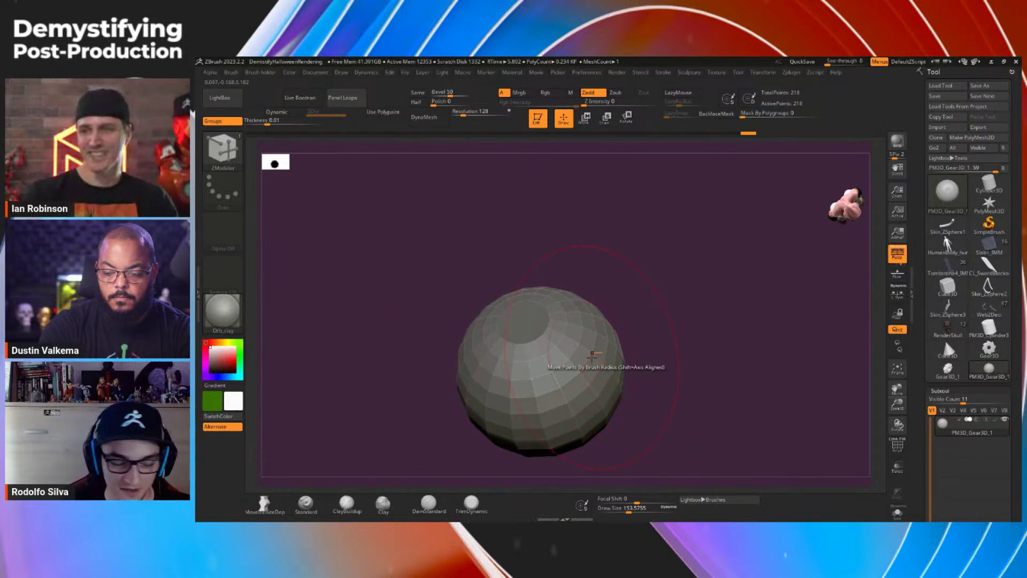
# Step: Scale the unmasked edge loops inward in XY with the gizmo to form the pumpkin's ribs
pyautogui.press('w')
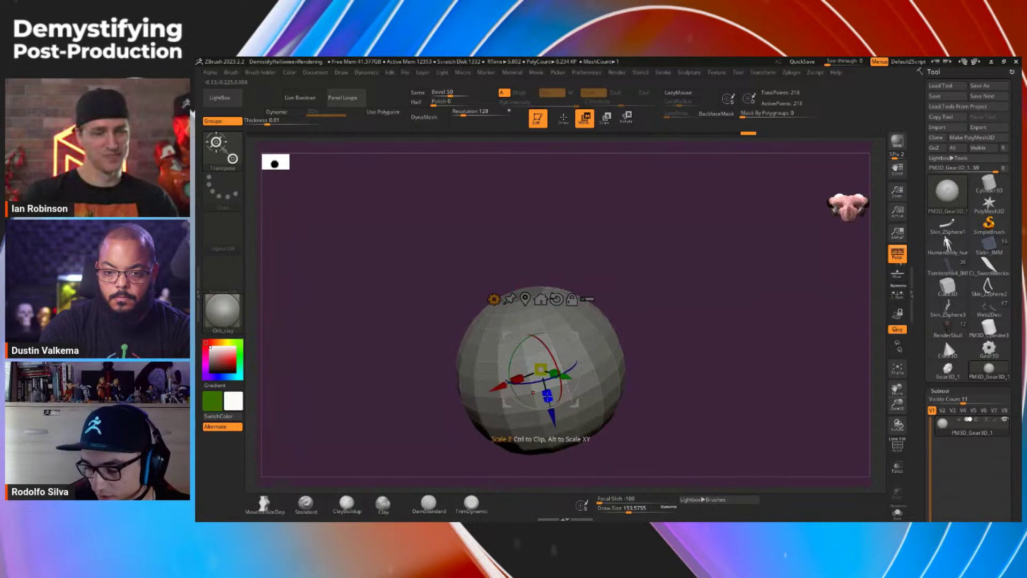
pyautogui.moveTo(549, 400); pyautogui.dragTo(549, 386)
pyautogui.moveTo(546, 384); pyautogui.dragTo(610, 344, button='right')
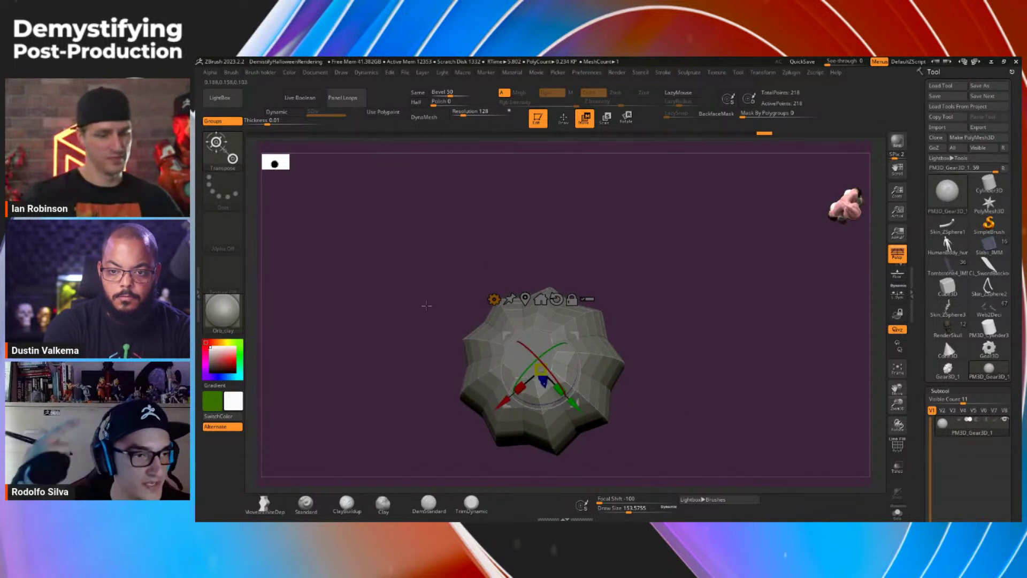
pyautogui.moveTo(687, 373); pyautogui.dragTo(660, 354, button='right')
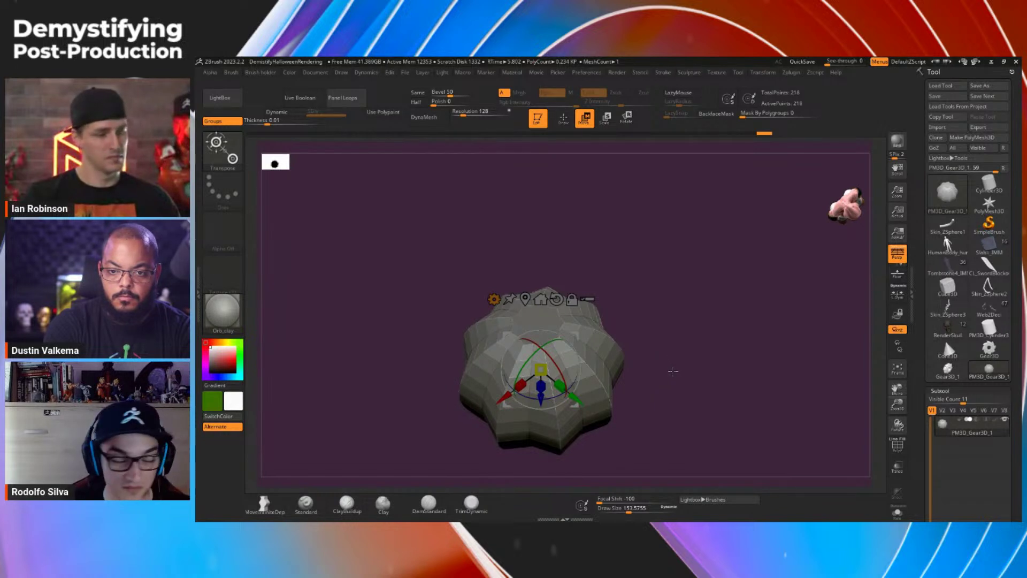
# Step: Frame the ribbed pumpkin, turn on Dynamic Subdivision and open its Dynamic Subdiv settings
pyautogui.press('f')
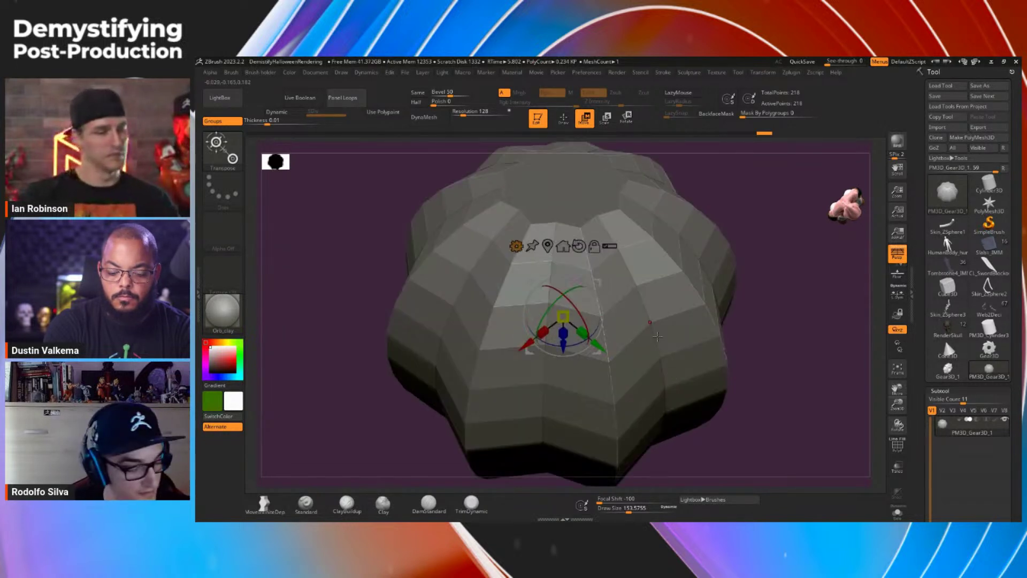
pyautogui.press('d')
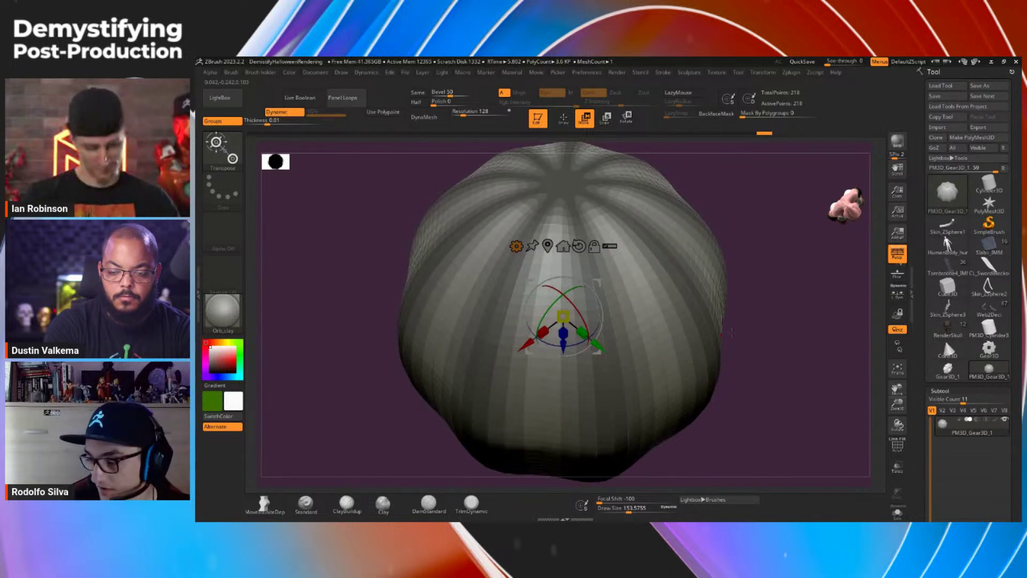
pyautogui.moveTo(919, 328); pyautogui.dragTo(919, 288)
pyautogui.scroll(-10, 967, 369)
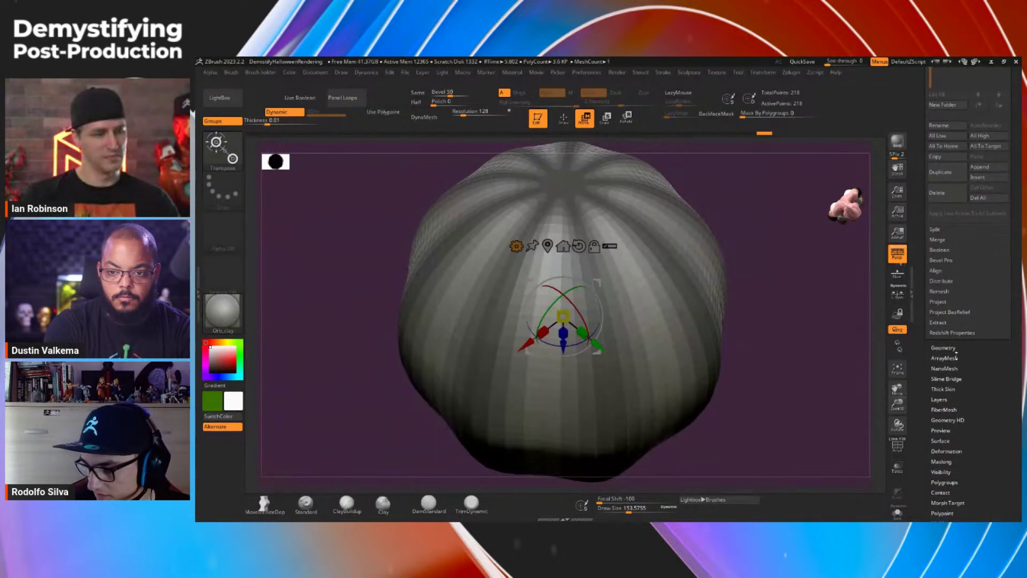
pyautogui.scroll(-1, 967, 369)
pyautogui.click(963, 390)
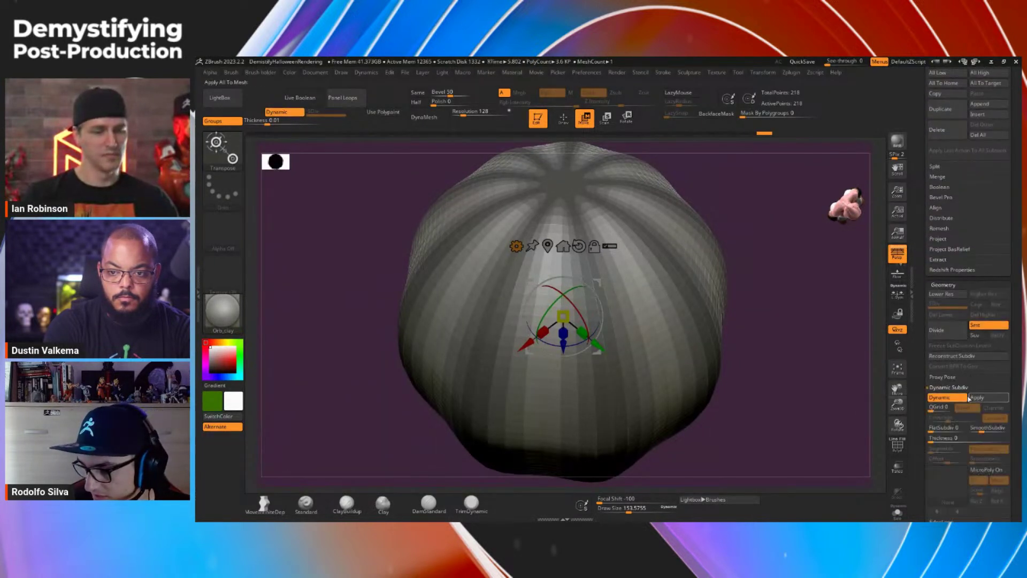
# Step: Toggle Dynamic Subdivision off and on to compare, and raise SmoothSubdiv until the pumpkin's surface is fully smooth
pyautogui.click(949, 400)
pyautogui.click(949, 400)
pyautogui.click(949, 399)
pyautogui.click(949, 399)
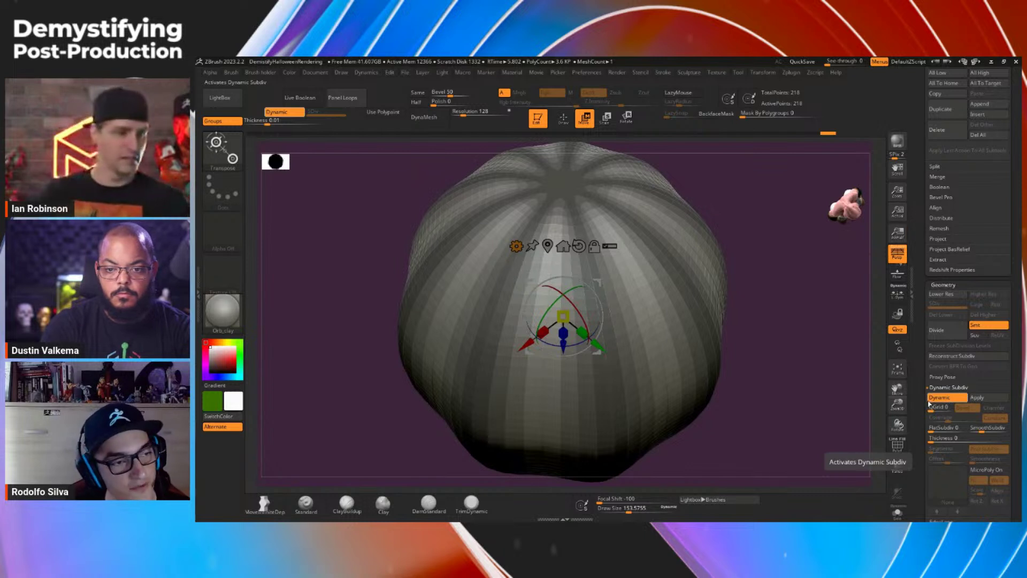
pyautogui.moveTo(927, 403); pyautogui.dragTo(927, 294)
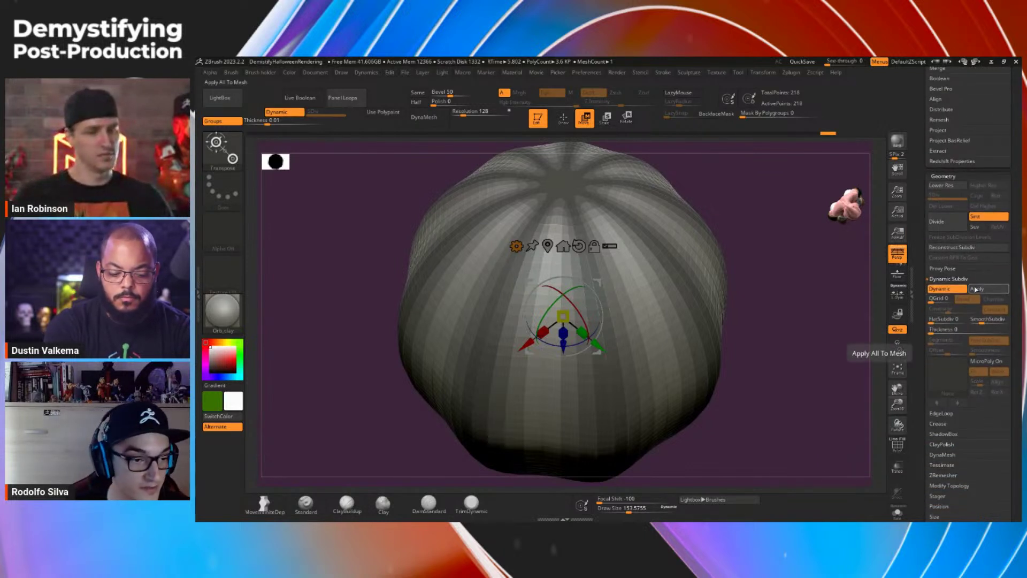
pyautogui.moveTo(984, 321); pyautogui.dragTo(1000, 318)
pyautogui.moveTo(797, 381); pyautogui.dragTo(791, 388)
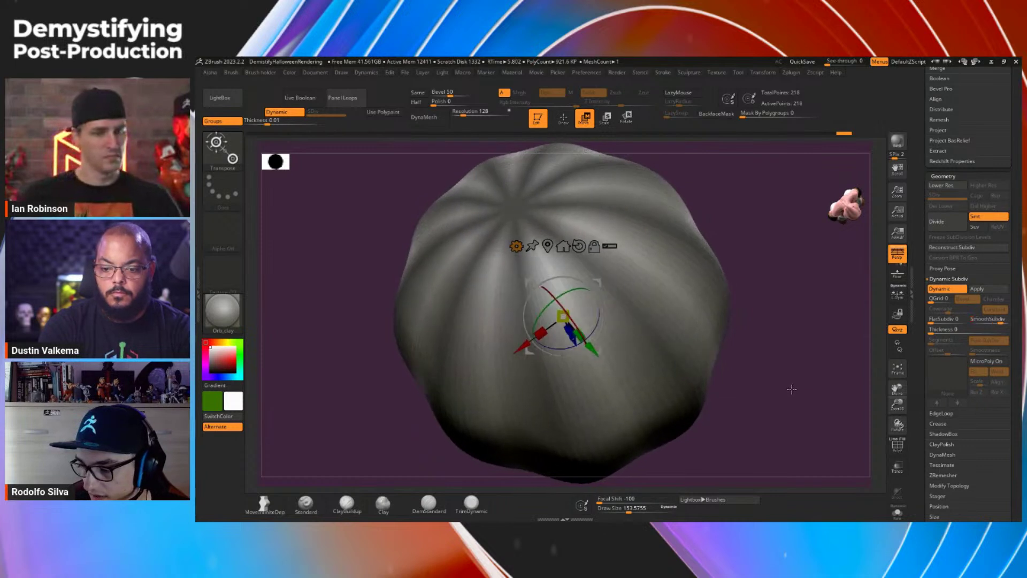
# Step: Show the pumpkin's polyframe and turn off ViewMask to hide the mask shading
pyautogui.hotkey('shift', 'f')
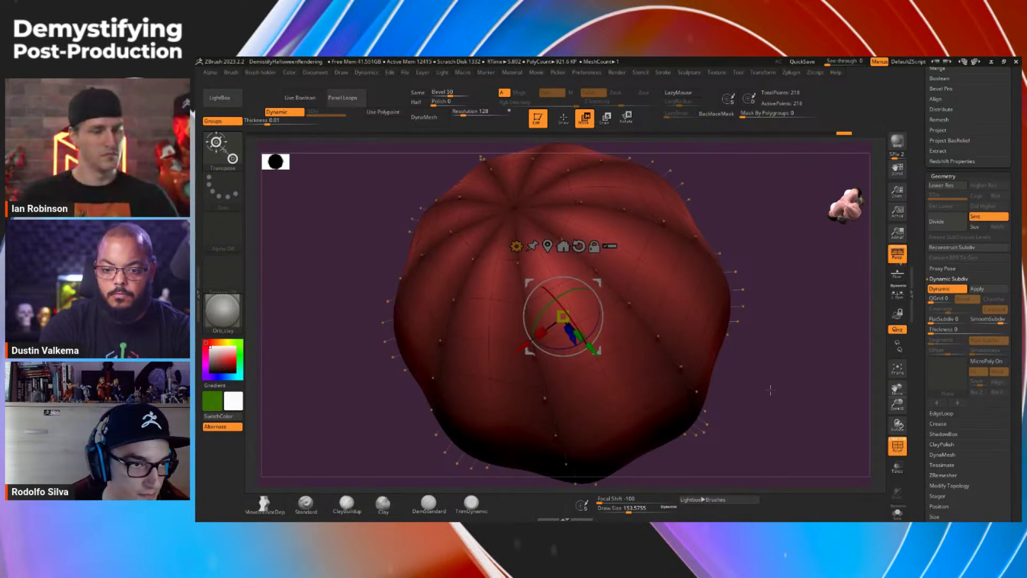
pyautogui.scroll(-5, 933, 306)
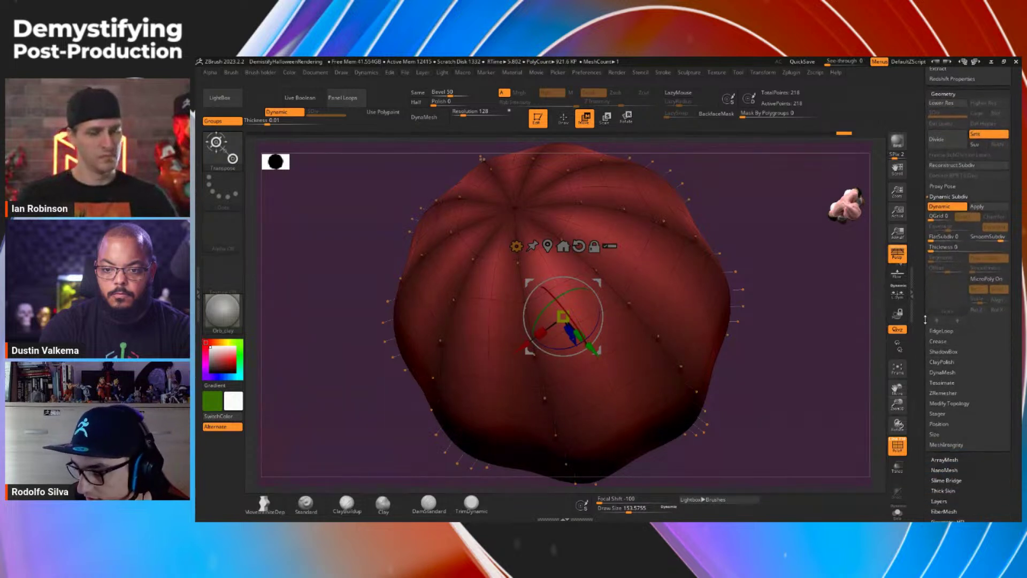
pyautogui.click(959, 274)
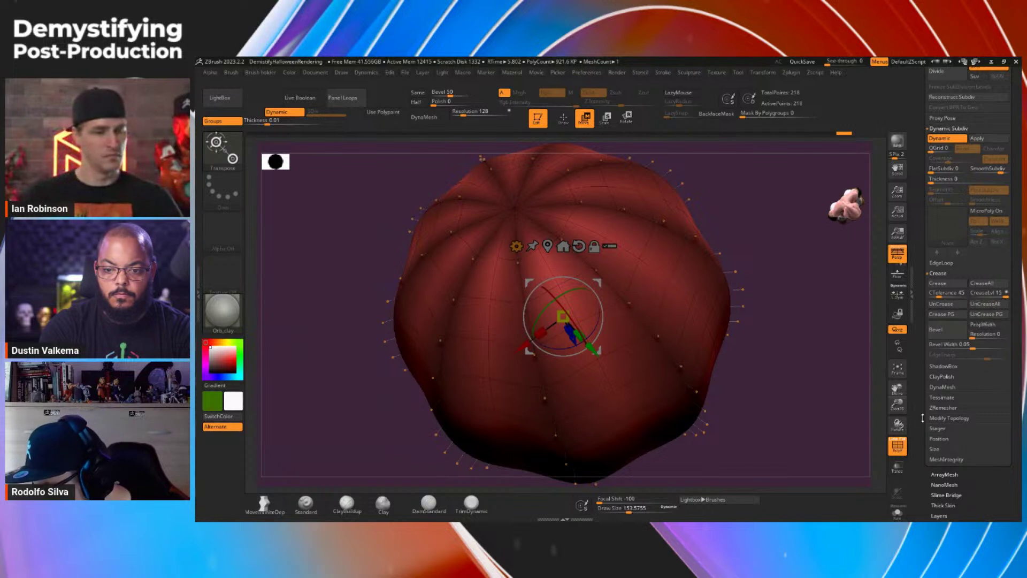
pyautogui.scroll(-1, 922, 397)
pyautogui.scroll(-10, 922, 398)
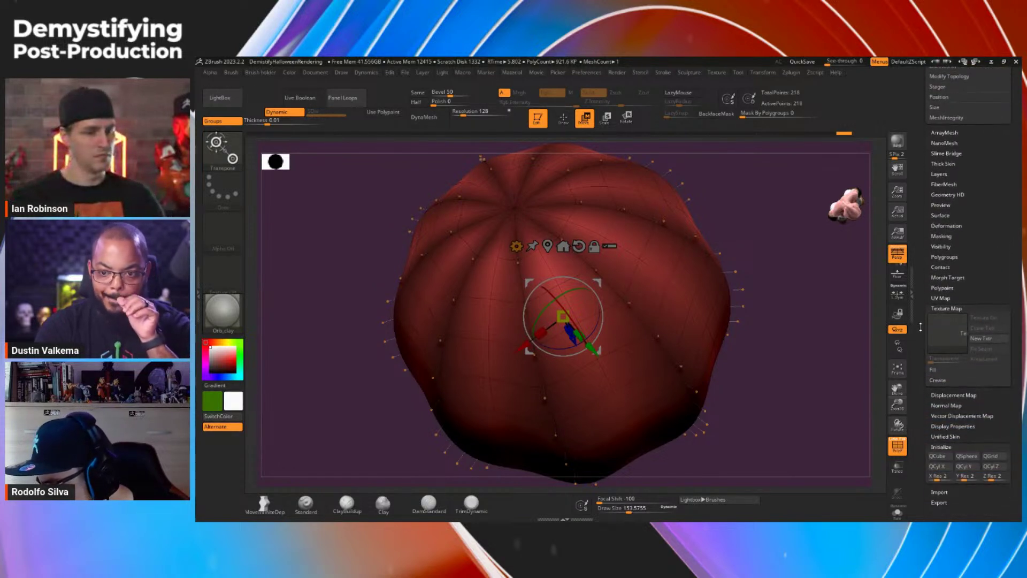
pyautogui.click(940, 236)
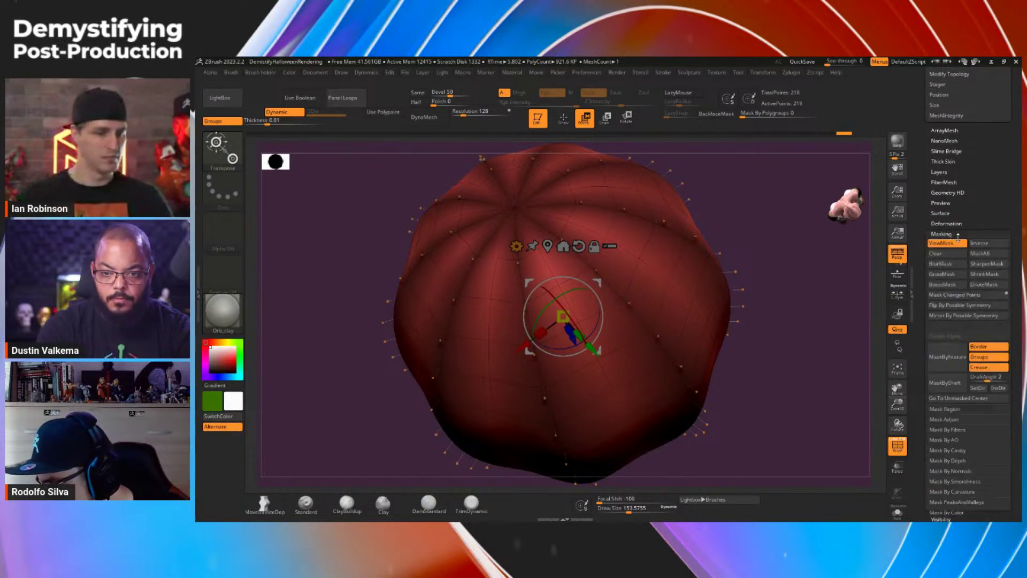
pyautogui.moveTo(1019, 406); pyautogui.dragTo(1001, 372)
pyautogui.moveTo(1012, 408); pyautogui.dragTo(1016, 383)
pyautogui.hotkey('ctrl', 'h')
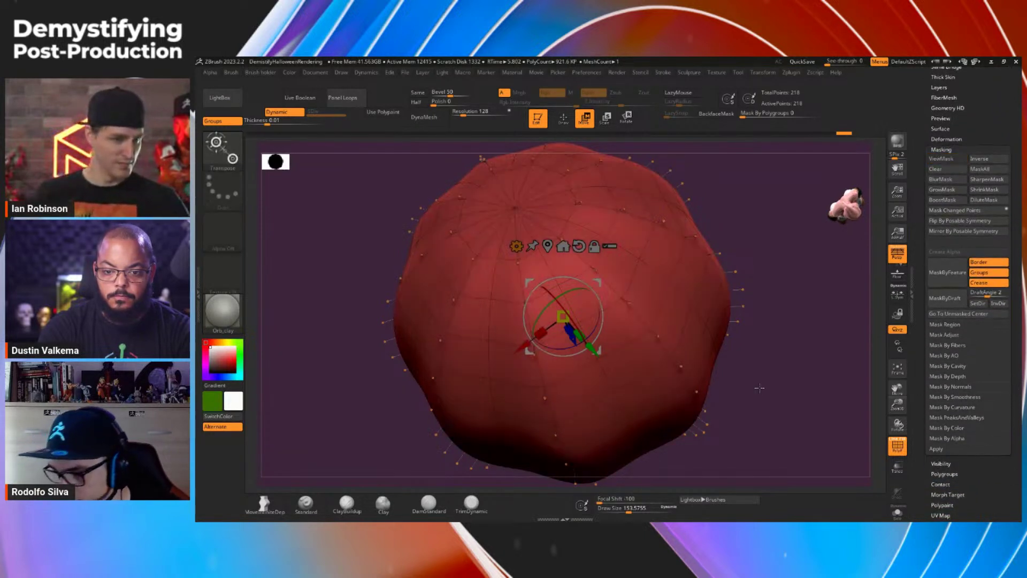
# Step: Return to Draw mode and set the ZModeler edge action to Crease with the EdgeLoop Partial target
pyautogui.press('q')
pyautogui.press('space')
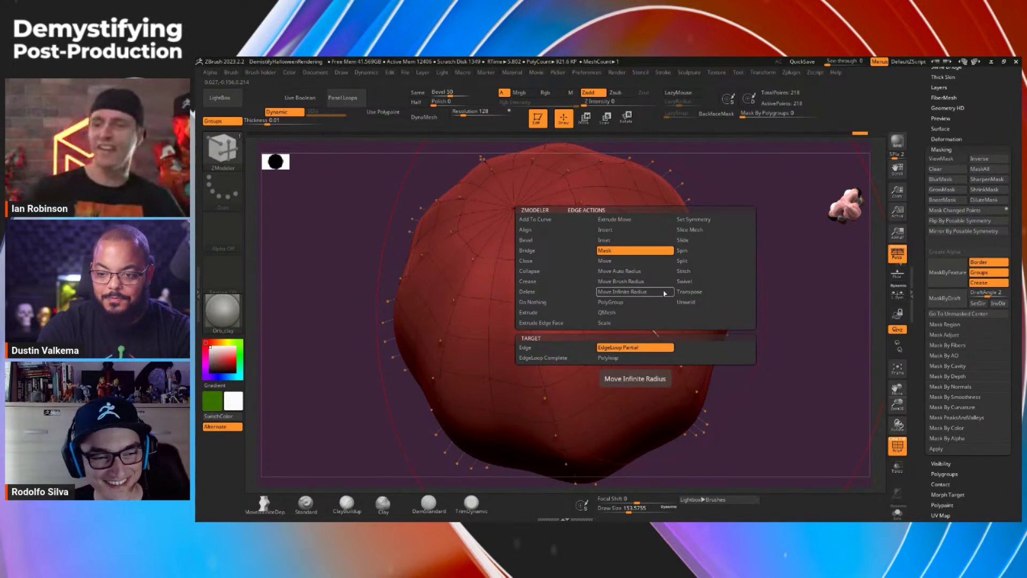
pyautogui.press('space')
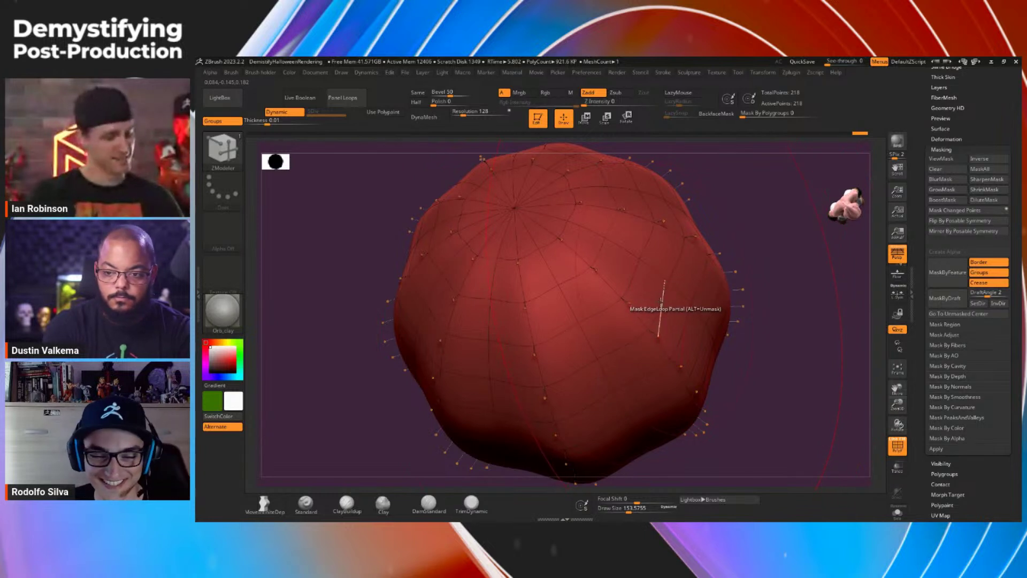
pyautogui.press('space')
pyautogui.click(652, 296)
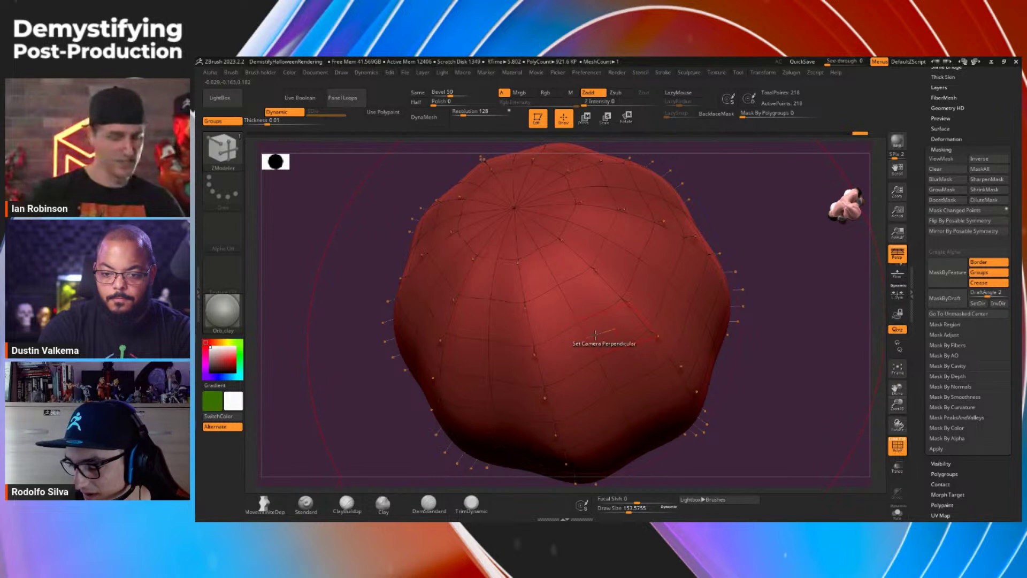
pyautogui.press('space')
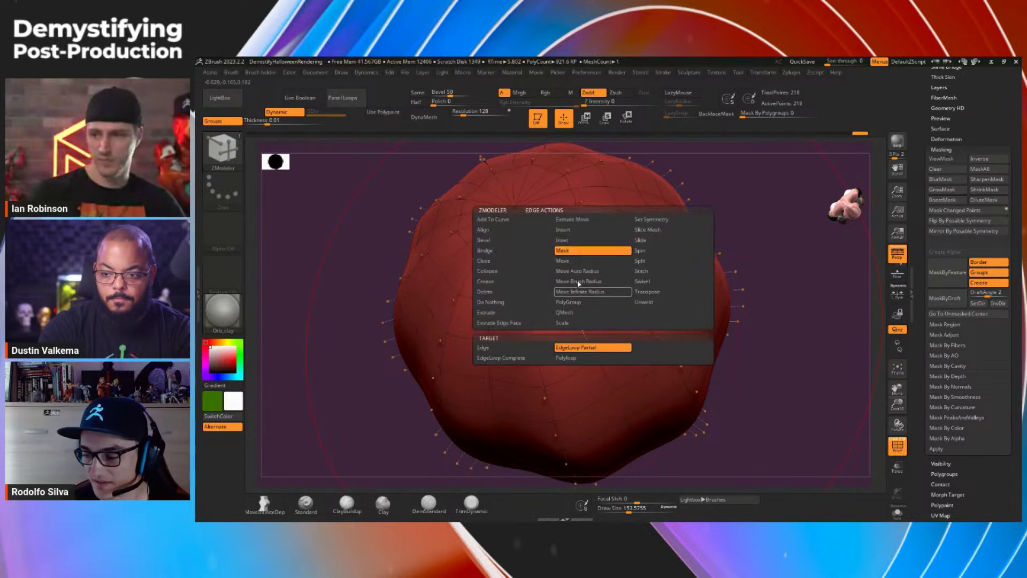
pyautogui.click(512, 281)
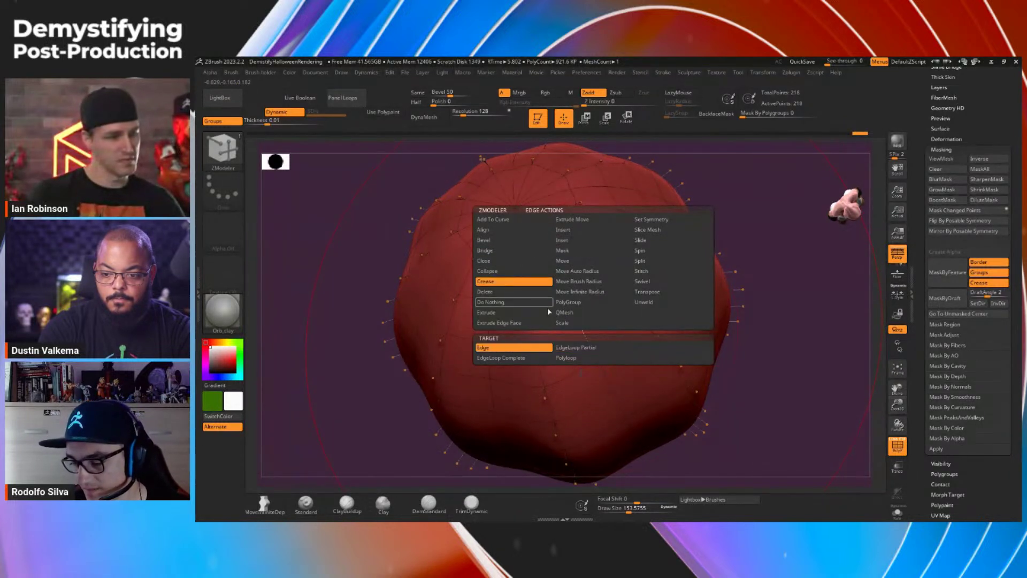
pyautogui.click(575, 347)
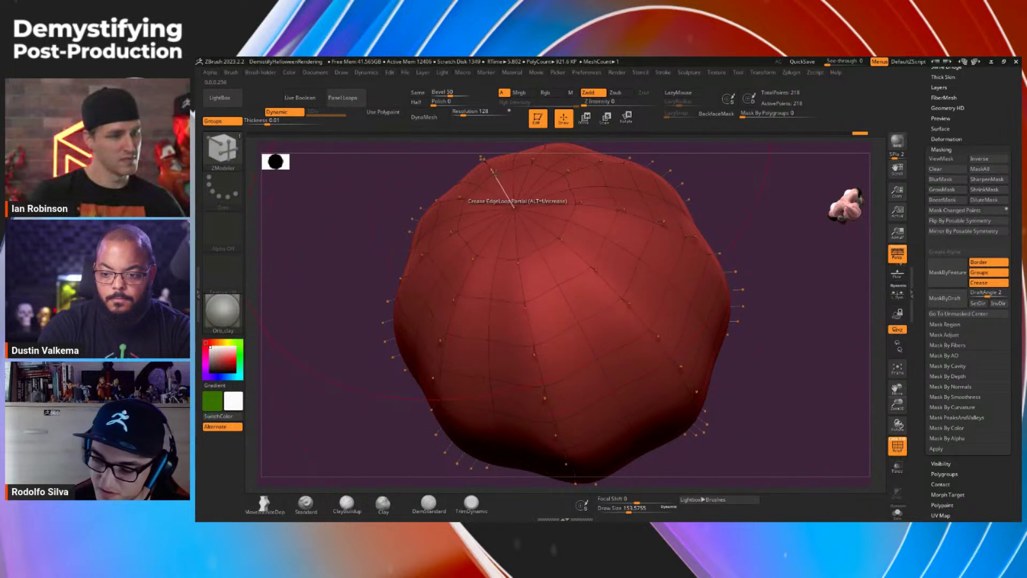
# Step: Face the pumpkin's pole and crease the partial edge loops along the grooves between its ribs
pyautogui.moveTo(771, 287); pyautogui.dragTo(777, 325)
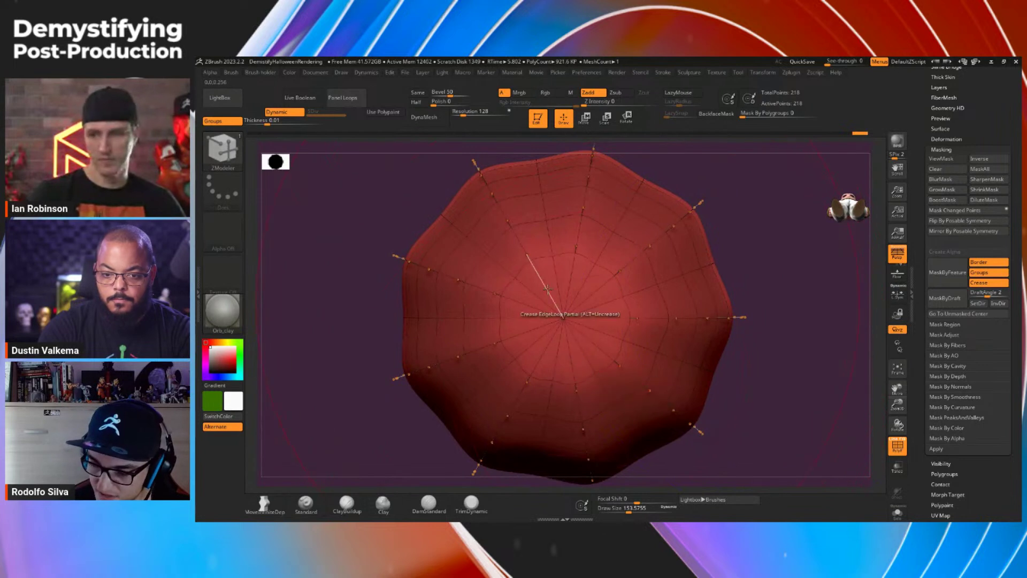
pyautogui.click(621, 423)
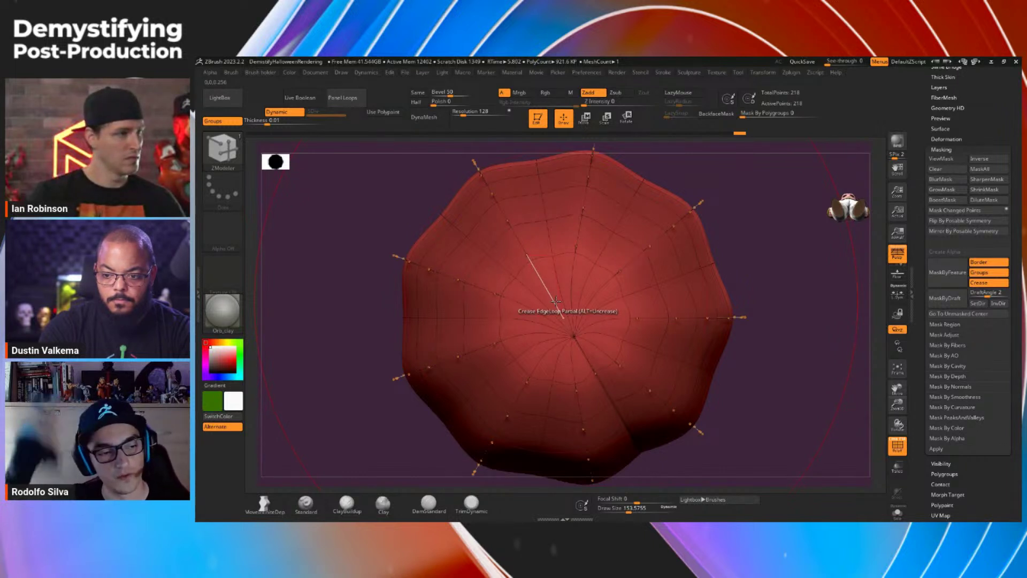
pyautogui.moveTo(785, 364); pyautogui.dragTo(755, 356)
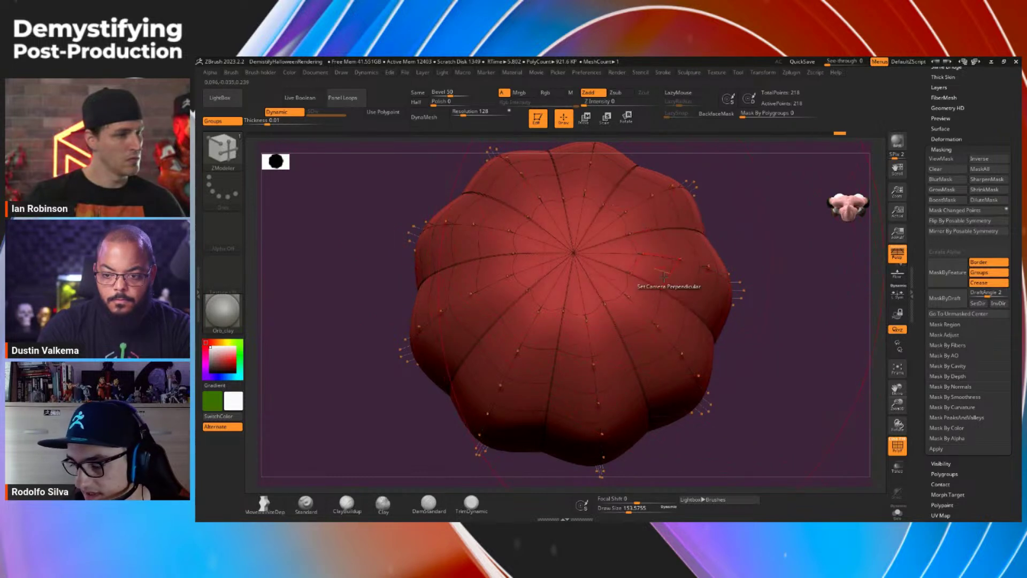
# Step: Hide the polyframe and set the pumpkin's CreaseLvl to 2 to soften the creased grooves
pyautogui.hotkey('shift', 'f')
pyautogui.moveTo(764, 359); pyautogui.dragTo(752, 306)
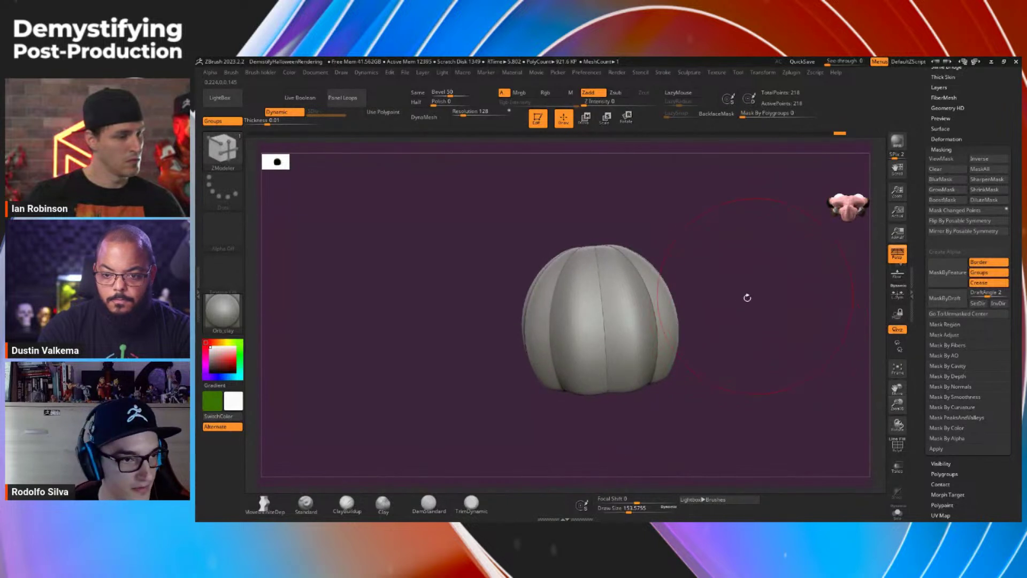
pyautogui.press('space')
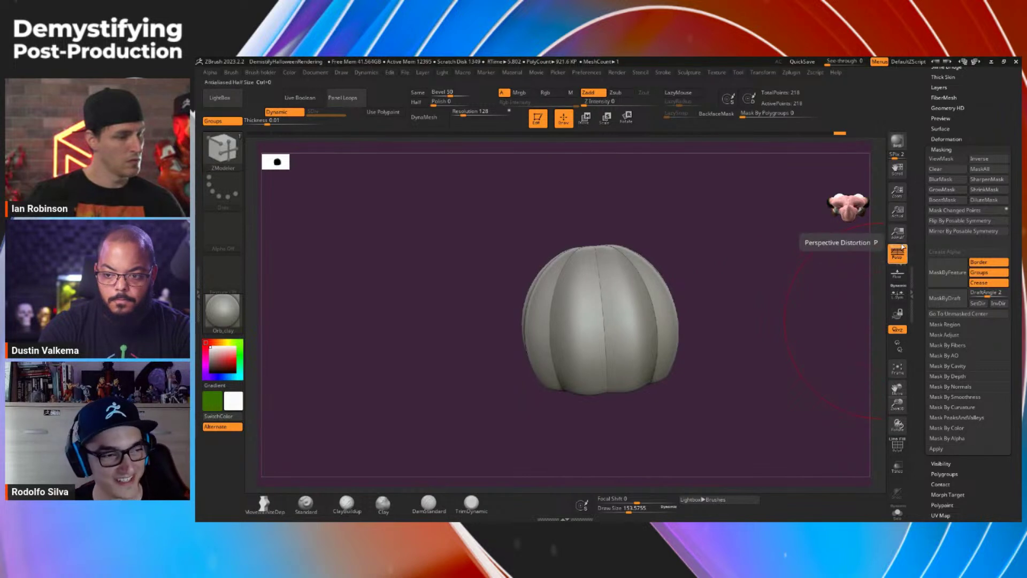
pyautogui.moveTo(919, 198); pyautogui.dragTo(921, 312)
pyautogui.hotkey('ctrl', 'space')
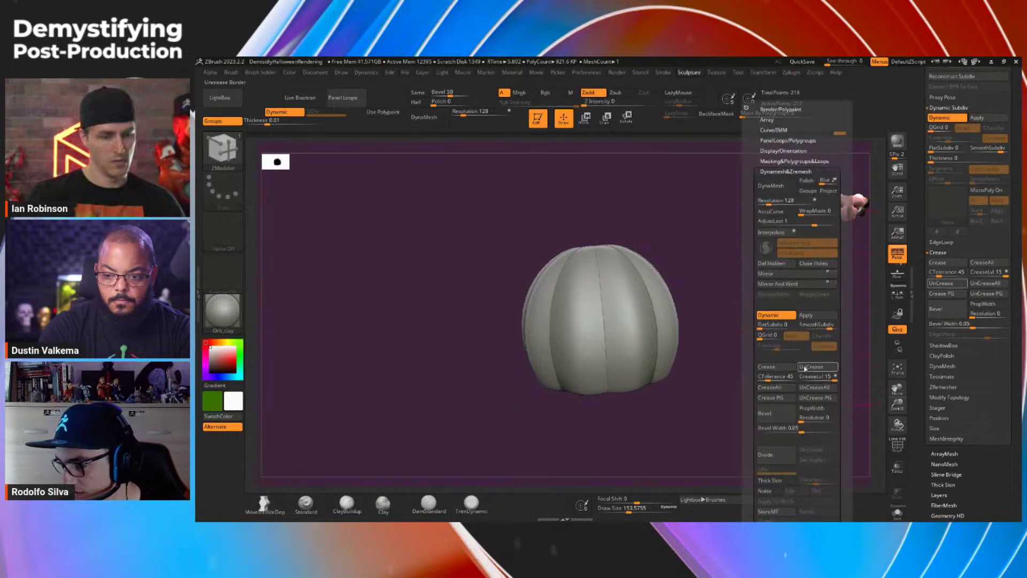
pyautogui.hotkey('ctrl', 'space')
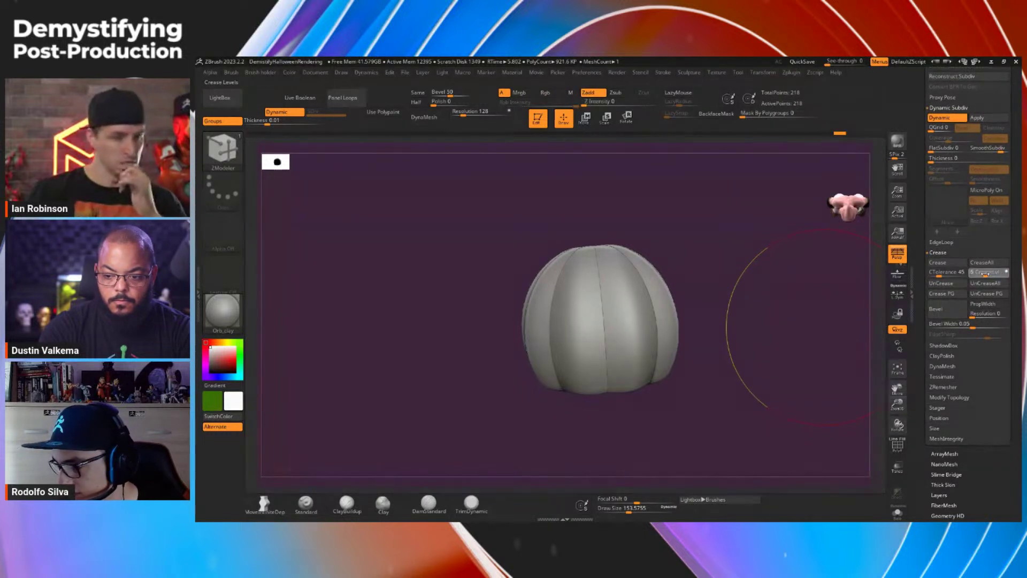
pyautogui.moveTo(729, 316)
pyautogui.mouseDown()
pyautogui.moveTo(724, 369)
pyautogui.moveTo(615, 356)
pyautogui.mouseUp()
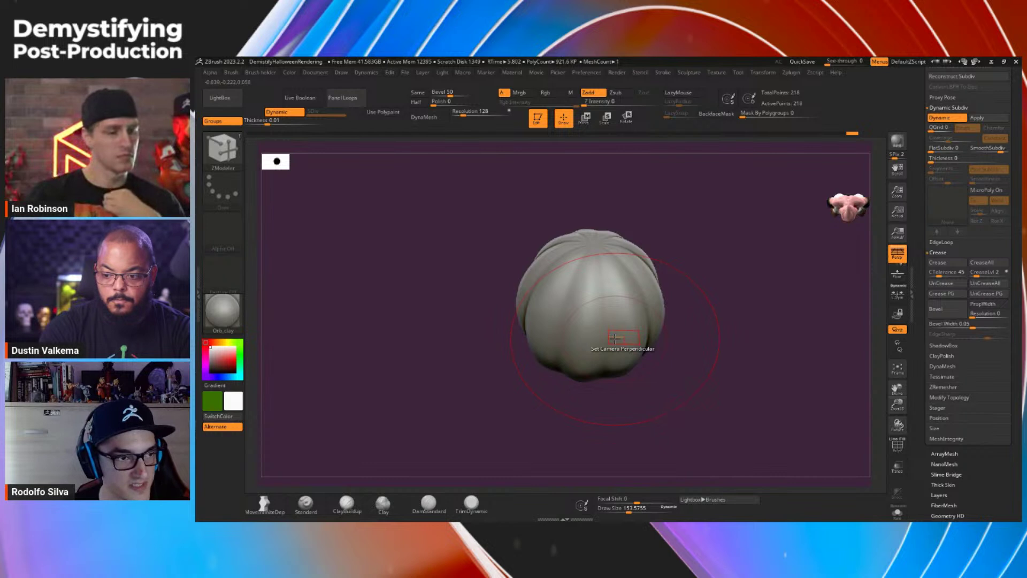
# Step: Try other crease levels on the grooves, return CreaseLvl to 2 and inspect the ribs up close and from around the pumpkin
pyautogui.moveTo(990, 272)
pyautogui.mouseDown()
pyautogui.moveTo(974, 274)
pyautogui.moveTo(982, 274)
pyautogui.mouseUp()
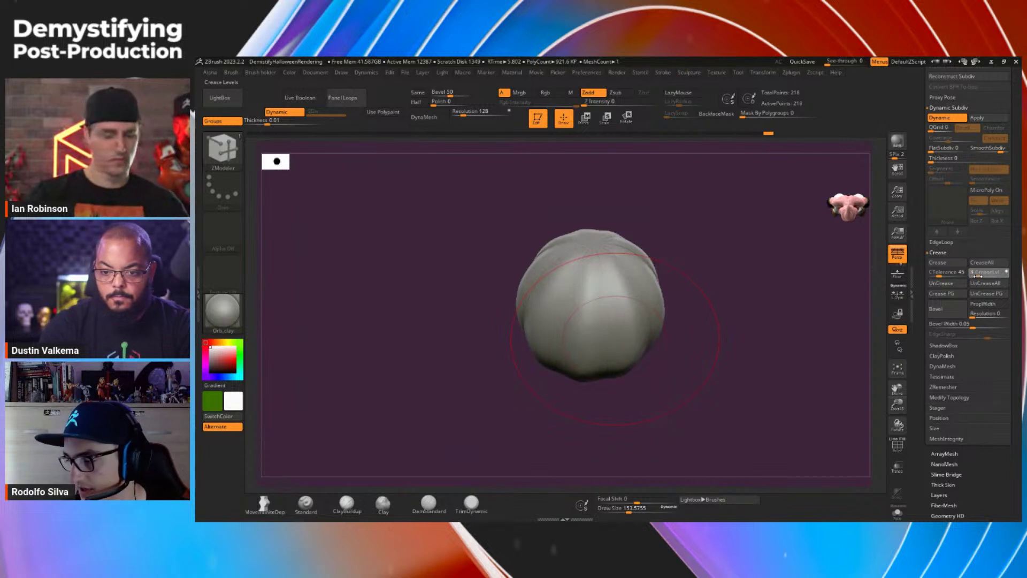
pyautogui.moveTo(972, 148); pyautogui.dragTo(978, 151)
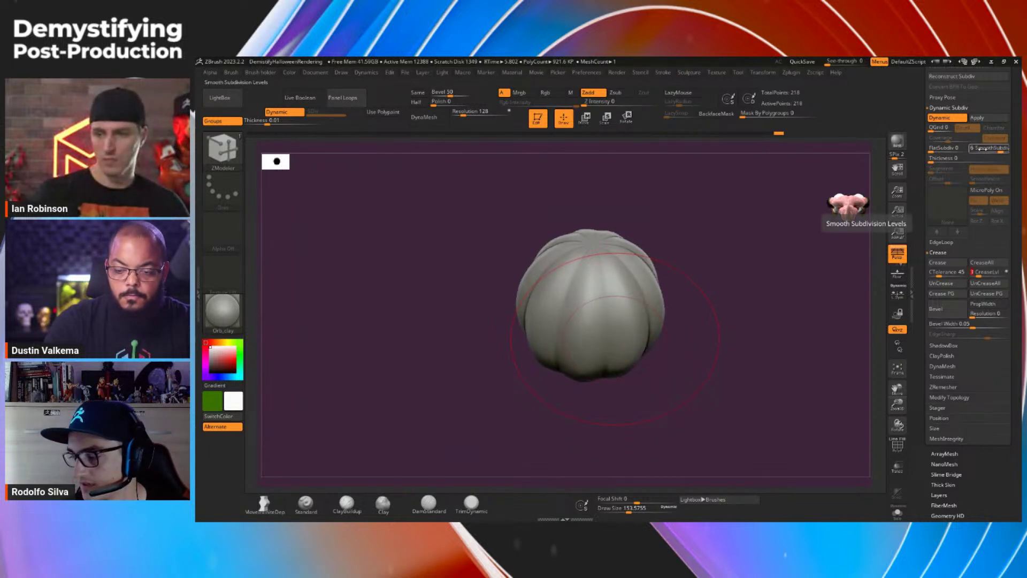
pyautogui.moveTo(980, 274); pyautogui.dragTo(977, 275)
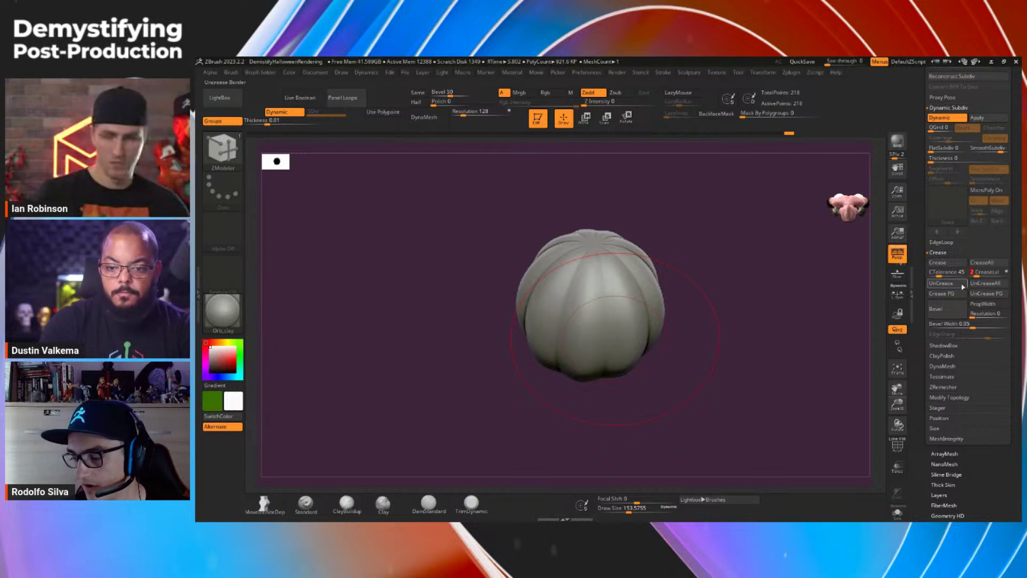
pyautogui.moveTo(756, 367); pyautogui.dragTo(696, 364)
pyautogui.scroll(5, 628, 343)
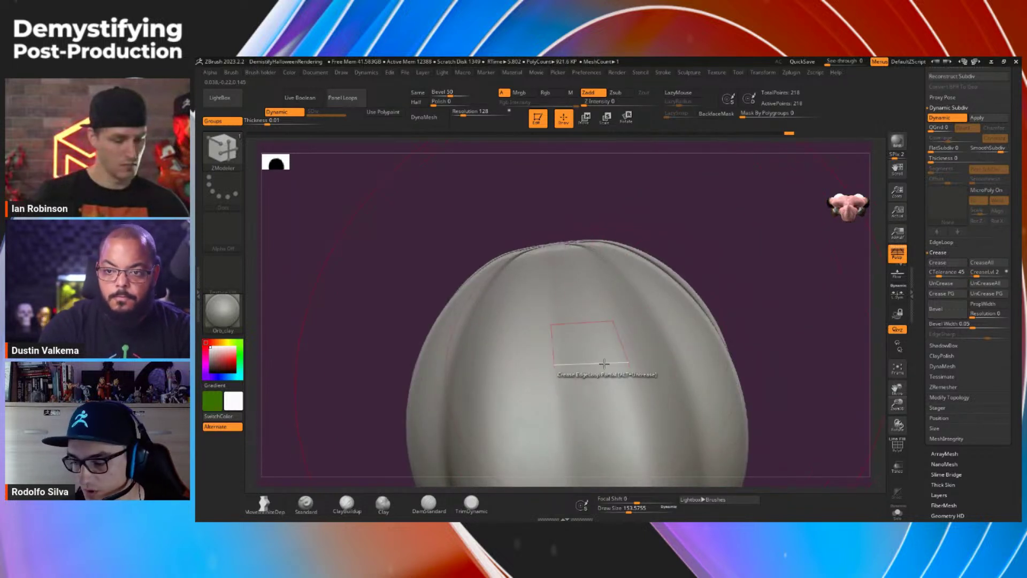
pyautogui.scroll(-5, 724, 354)
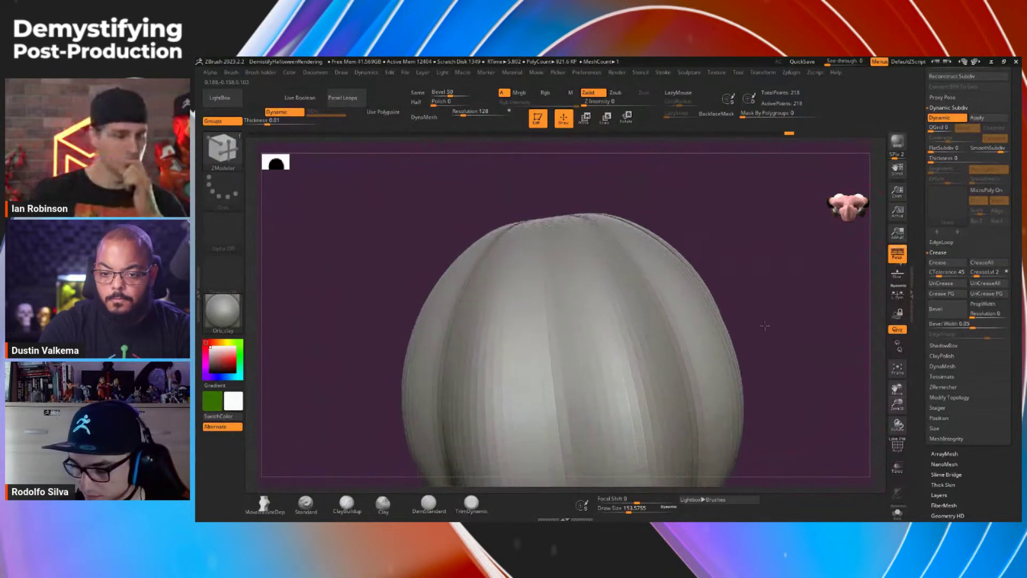
pyautogui.moveTo(729, 327); pyautogui.dragTo(649, 344)
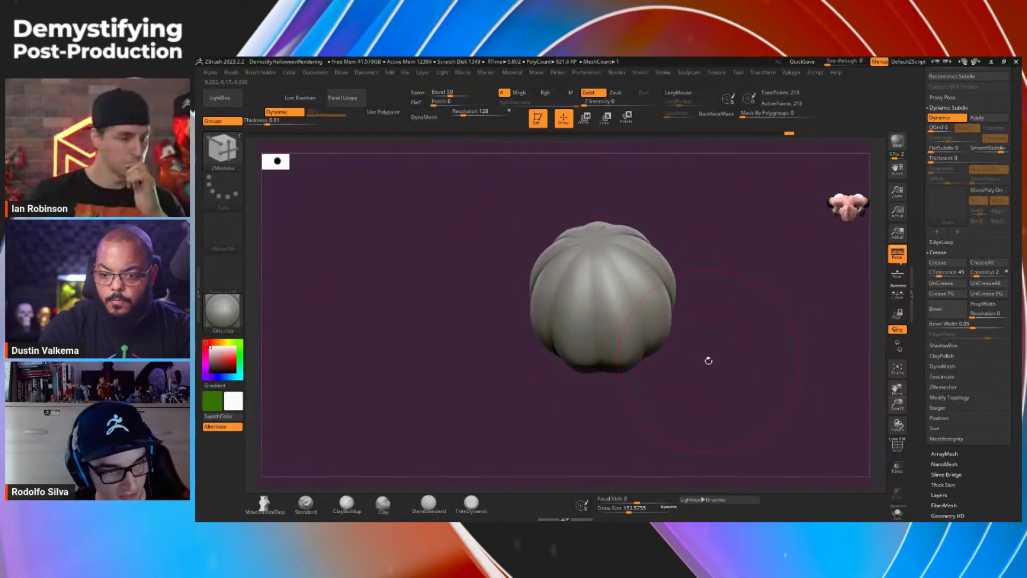
pyautogui.moveTo(666, 358); pyautogui.dragTo(756, 367)
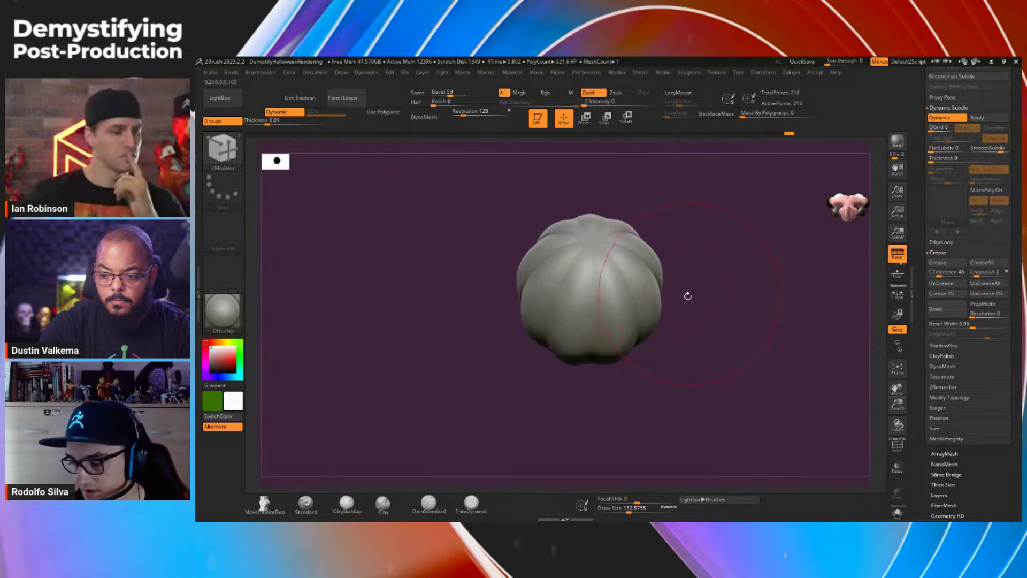
# Step: Show the polyframe on the unsubdivided pumpkin and set the ZModeler polygon action to Inset with the Flat Island target
pyautogui.hotkey('shift', 'd')
pyautogui.press('f')
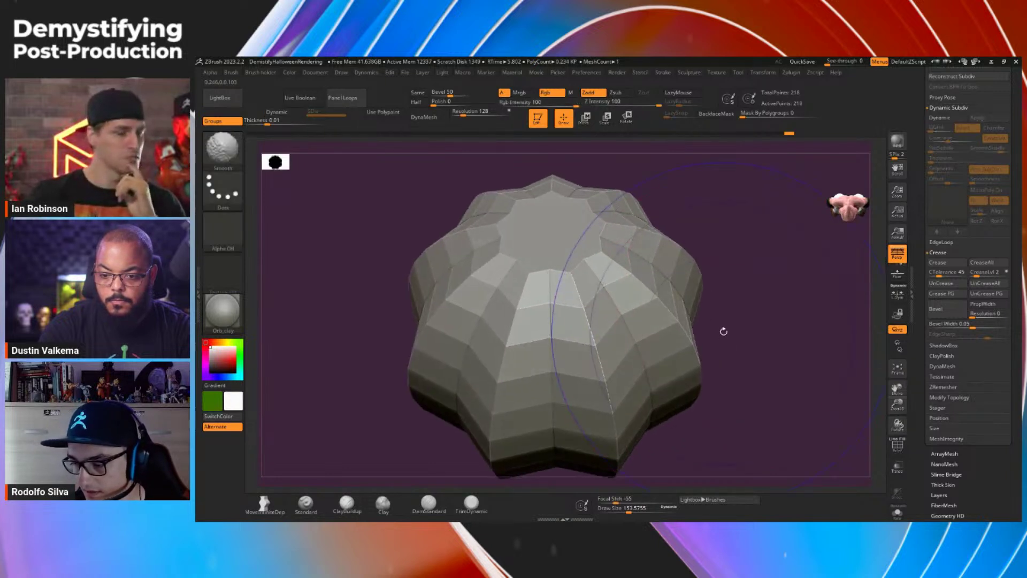
pyautogui.press('d')
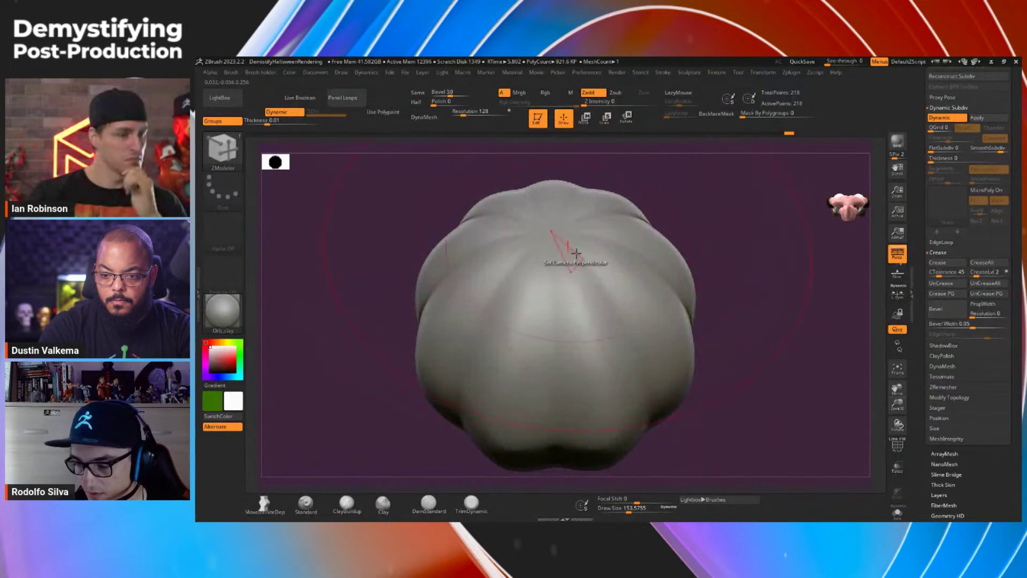
pyautogui.hotkey('shift', 'f')
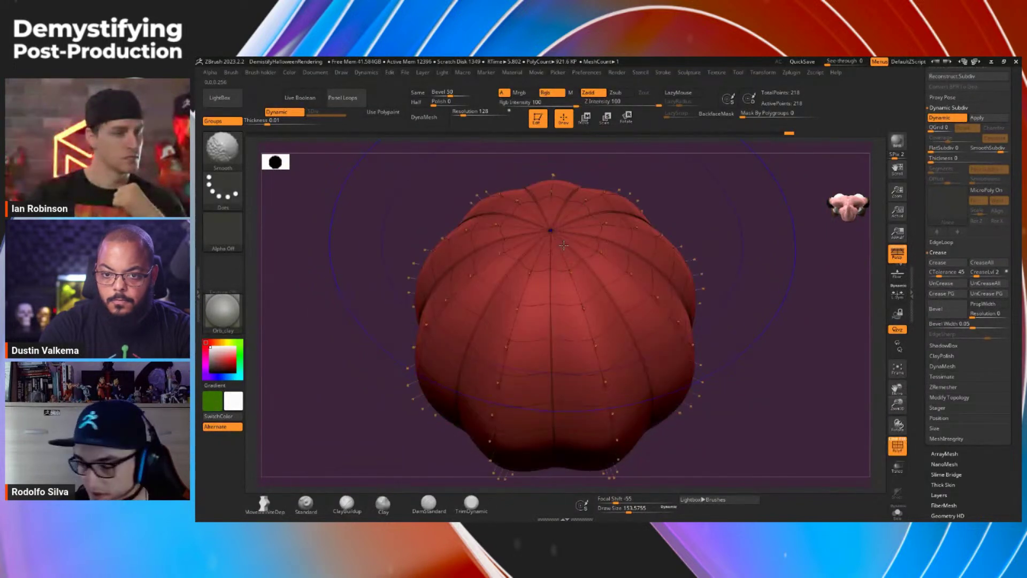
pyautogui.hotkey('shift', 'd')
pyautogui.press('space')
pyautogui.click(541, 167)
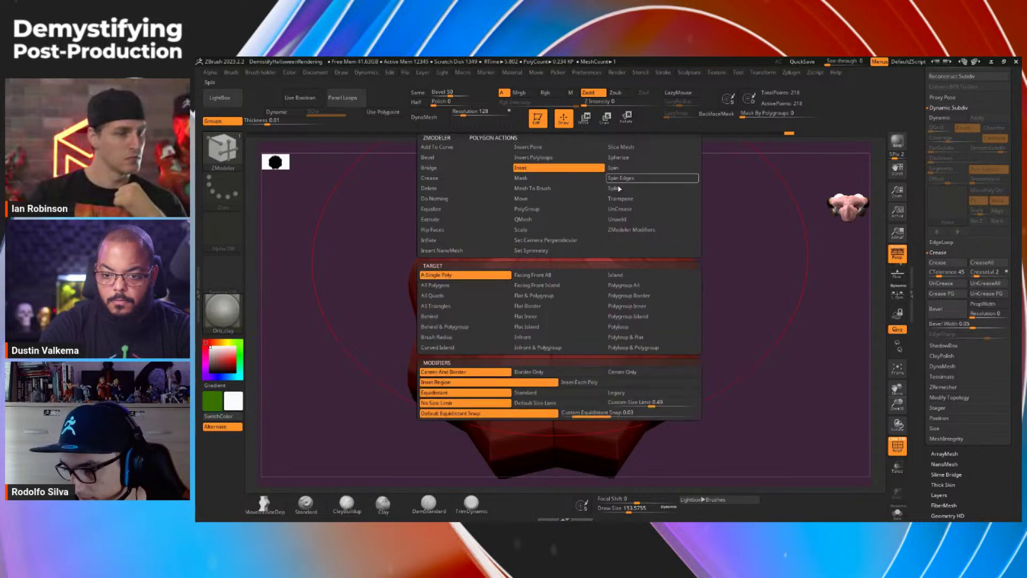
pyautogui.click(534, 326)
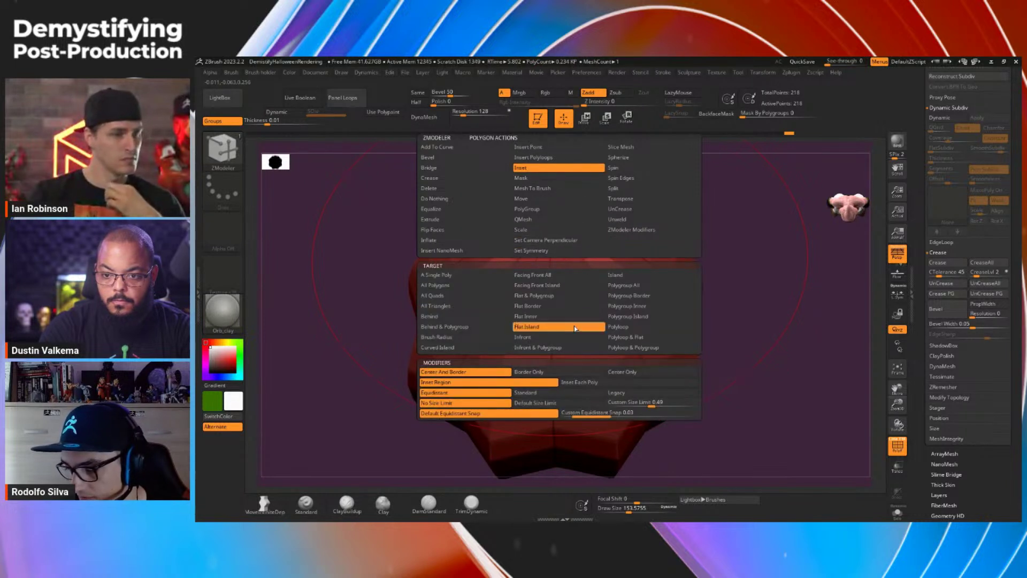
# Step: Inset the flat island around the pumpkin's top pole and check it with Dynamic Subdivision on and the polyframe hidden
pyautogui.moveTo(714, 271); pyautogui.dragTo(706, 214)
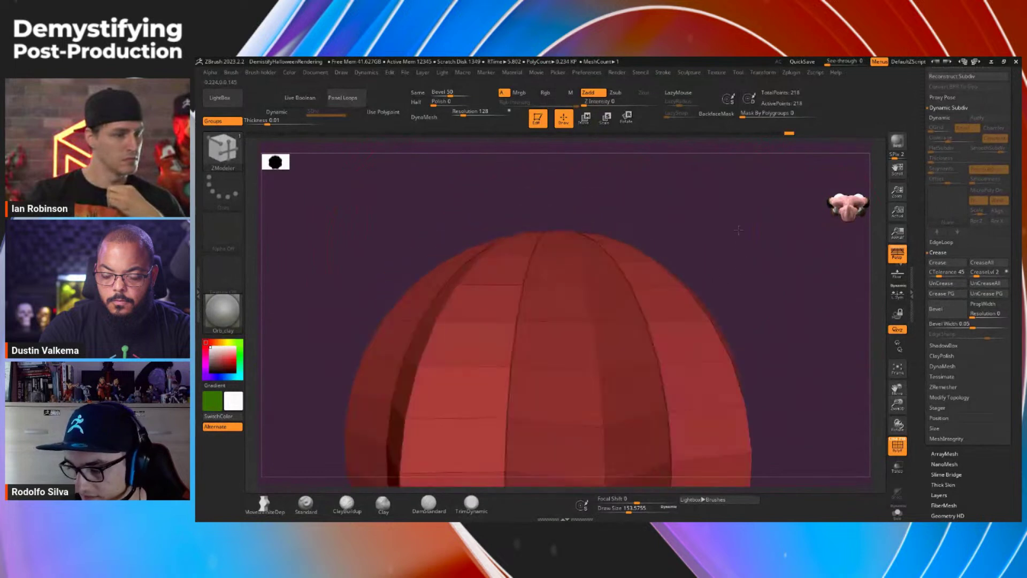
pyautogui.moveTo(631, 217); pyautogui.dragTo(671, 245)
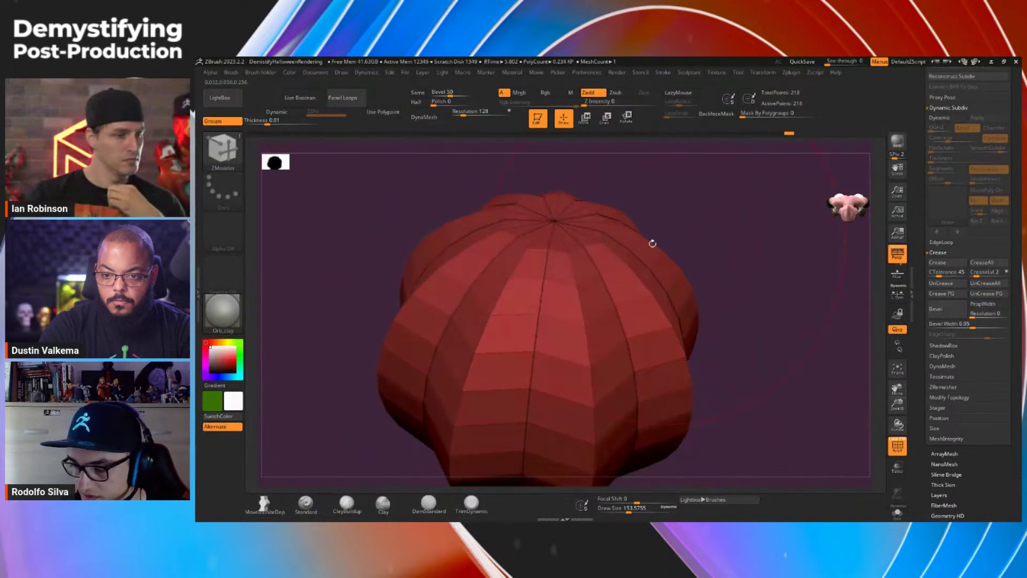
pyautogui.click(570, 233)
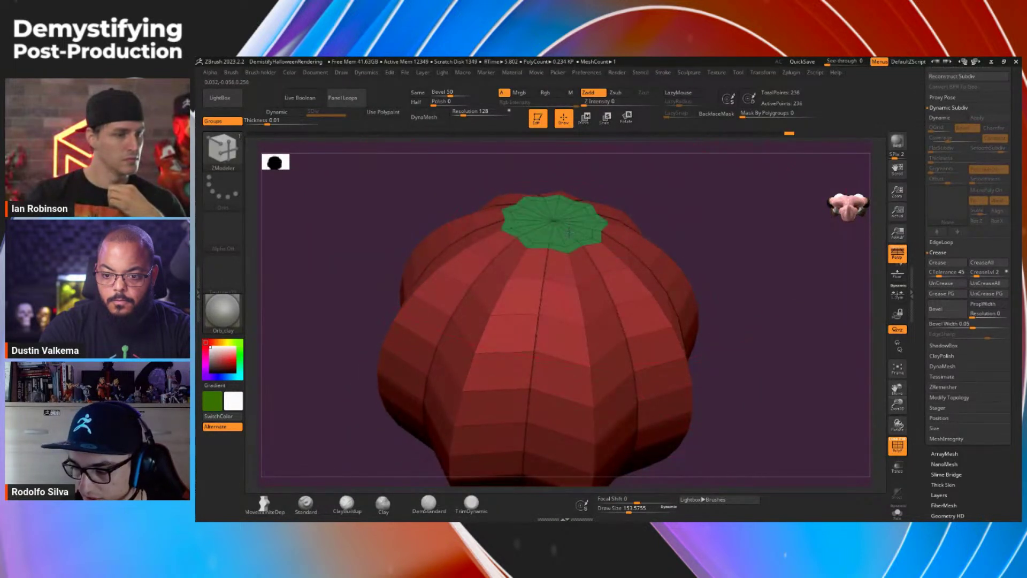
pyautogui.press('d')
pyautogui.hotkey('shift', 'f')
pyautogui.keyDown('alt'); pyautogui.moveTo(741, 262); pyautogui.dragTo(731, 230); pyautogui.keyUp('alt')
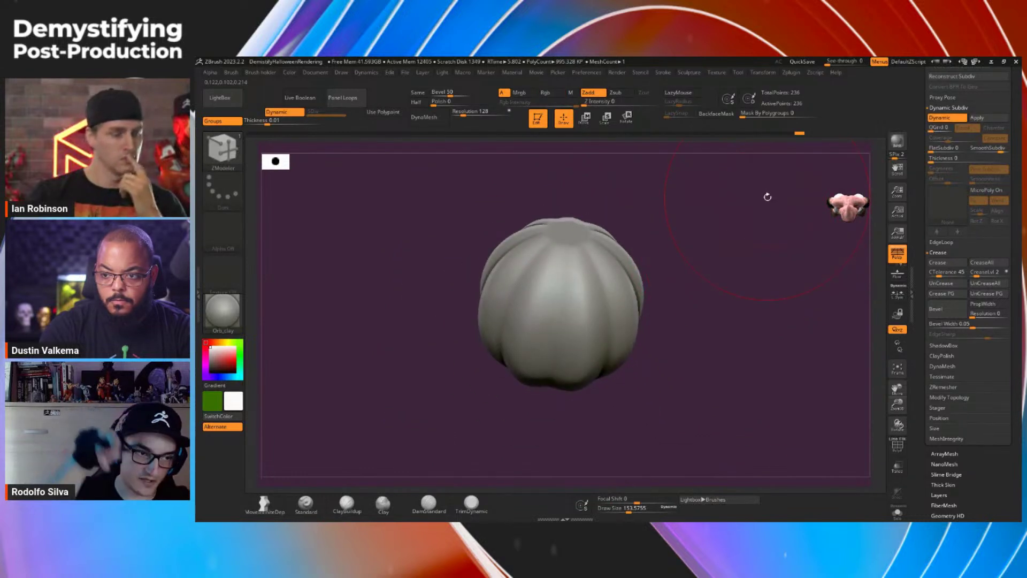
# Step: Inset the flat island on the pumpkin's underside to flatten its base
pyautogui.moveTo(701, 345); pyautogui.dragTo(709, 250)
pyautogui.click(559, 348)
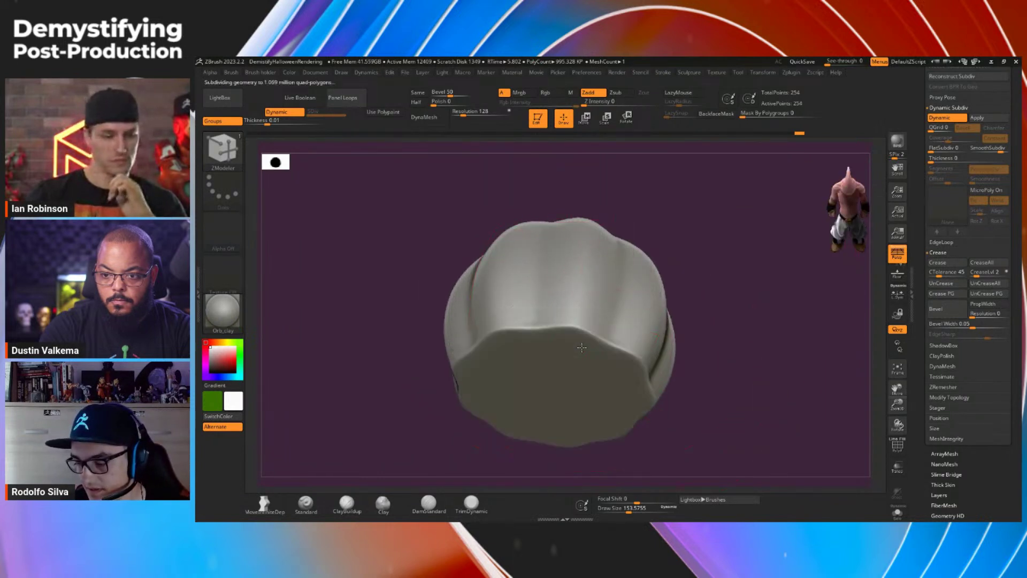
pyautogui.moveTo(745, 342); pyautogui.dragTo(694, 311)
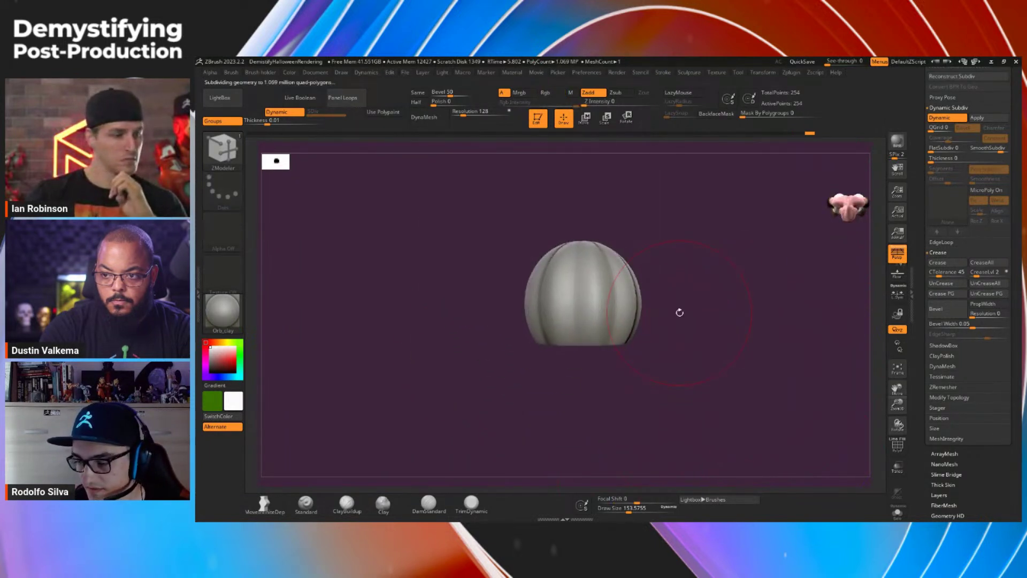
# Step: Scale the pumpkin down slightly along its height with the gizmo
pyautogui.press('w')
pyautogui.keyDown('alt'); pyautogui.moveTo(581, 356); pyautogui.dragTo(581, 373); pyautogui.keyUp('alt')
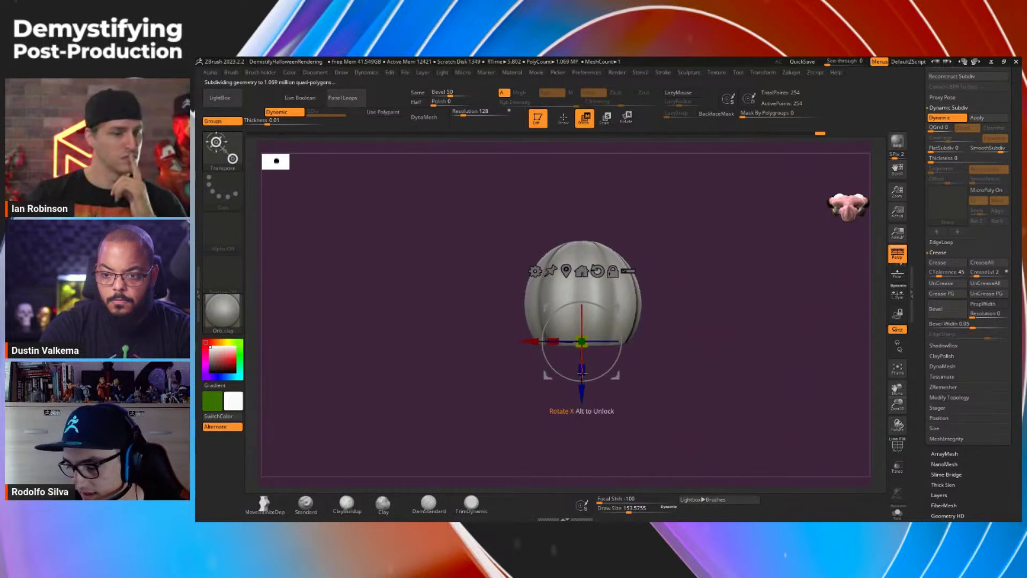
pyautogui.moveTo(581, 369); pyautogui.dragTo(586, 363)
pyautogui.moveTo(730, 333); pyautogui.dragTo(689, 347)
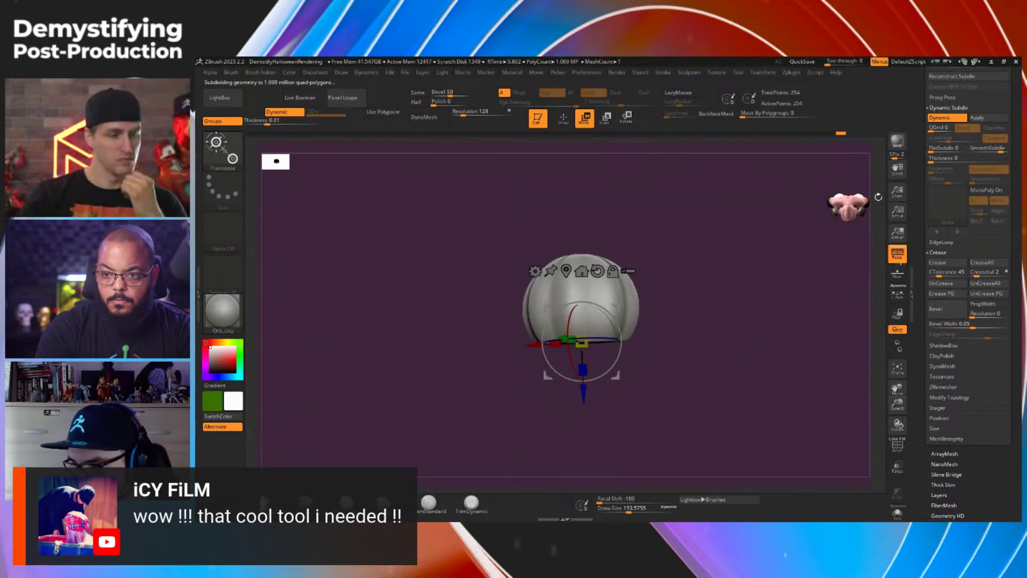
# Step: Rotate the pumpkin so it stands upright in the scene, and return to Draw mode
pyautogui.click(849, 209)
pyautogui.moveTo(601, 288); pyautogui.dragTo(611, 340)
pyautogui.moveTo(702, 301)
pyautogui.keyDown('alt'); pyautogui.mouseDown()
pyautogui.moveTo(636, 299)
pyautogui.moveTo(615, 328)
pyautogui.moveTo(587, 321)
pyautogui.mouseUp(); pyautogui.keyUp('alt')
pyautogui.press('q')
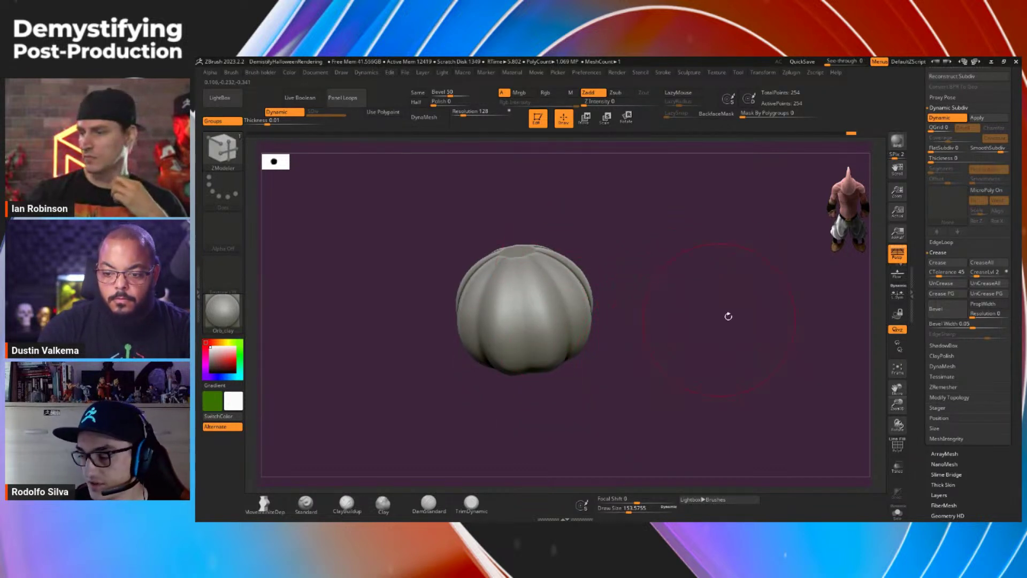
# Step: Insert a Cube3D subtool, scale it down and place it by the pumpkin's lower side
pyautogui.moveTo(916, 203); pyautogui.dragTo(920, 345)
pyautogui.click(982, 482)
pyautogui.click(983, 482)
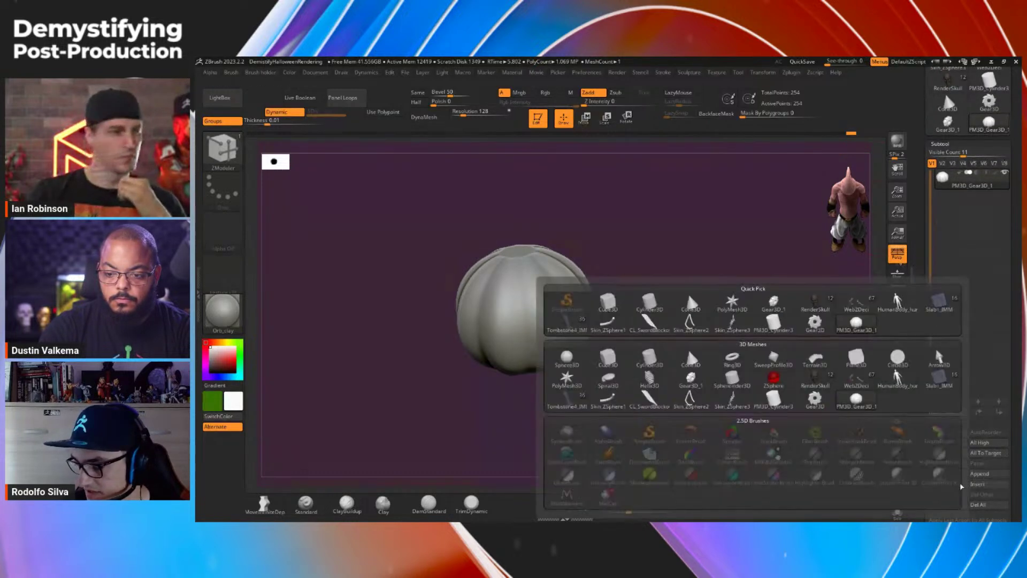
pyautogui.click(610, 300)
pyautogui.press('w')
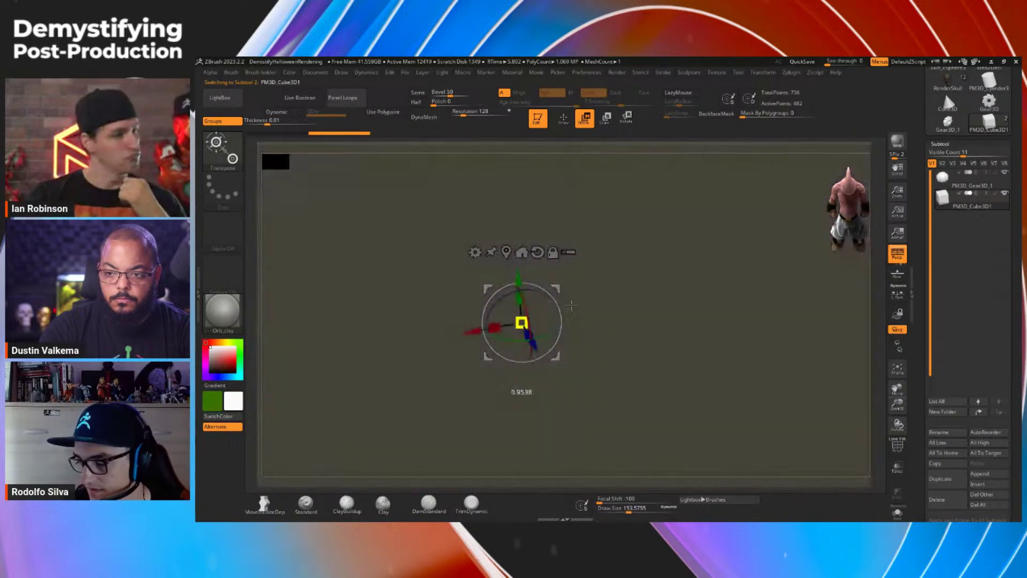
pyautogui.moveTo(572, 304); pyautogui.dragTo(644, 332)
pyautogui.moveTo(559, 333); pyautogui.dragTo(620, 370)
# Step: Convert the cube to a PolyCube primitive, show its polyframe and add divisions along one axis
pyautogui.click(540, 287)
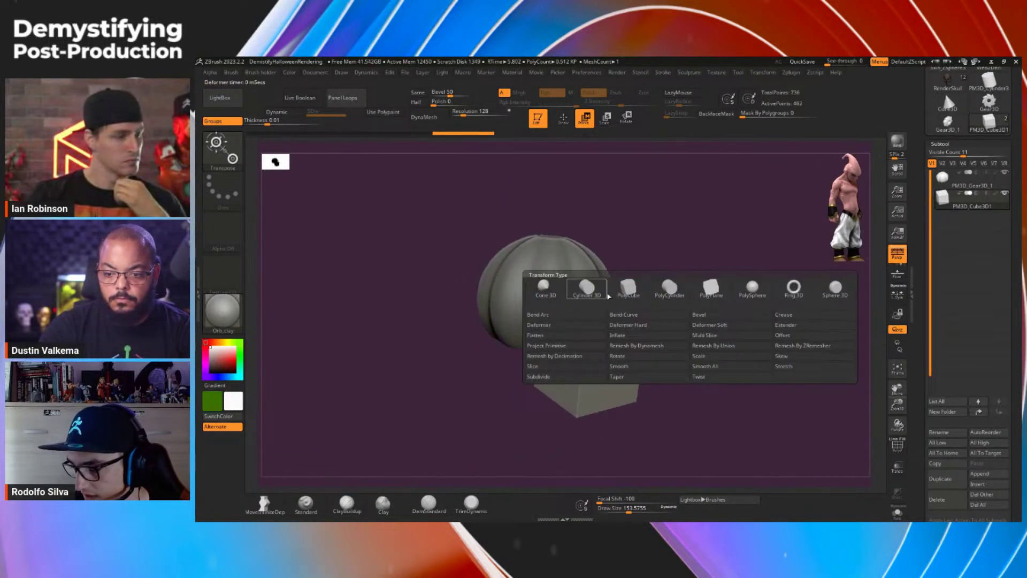
pyautogui.click(610, 295)
pyautogui.hotkey('shift', 'f')
pyautogui.moveTo(704, 347); pyautogui.dragTo(597, 357)
pyautogui.moveTo(674, 361); pyautogui.dragTo(646, 372)
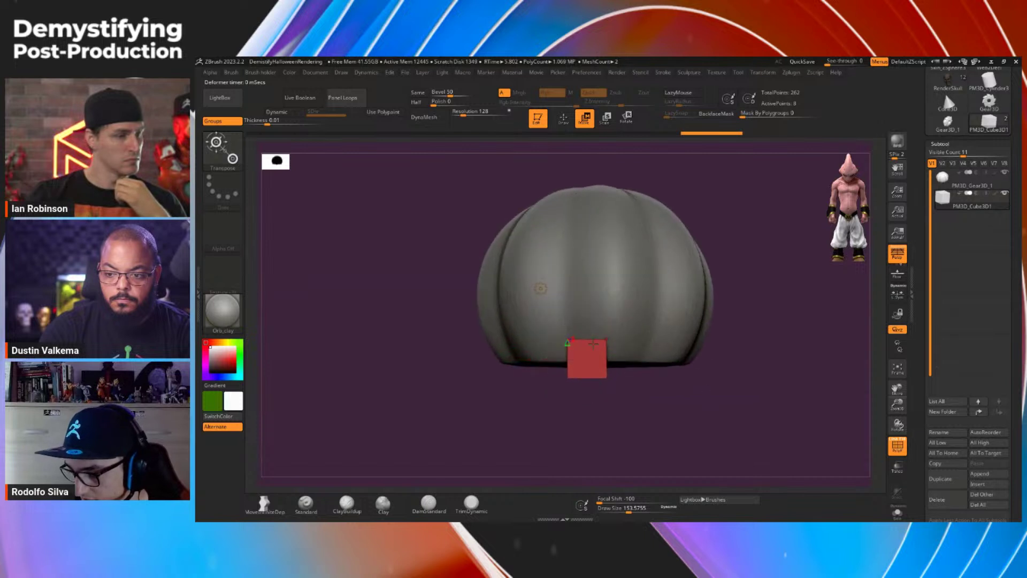
pyautogui.moveTo(576, 341); pyautogui.dragTo(581, 338)
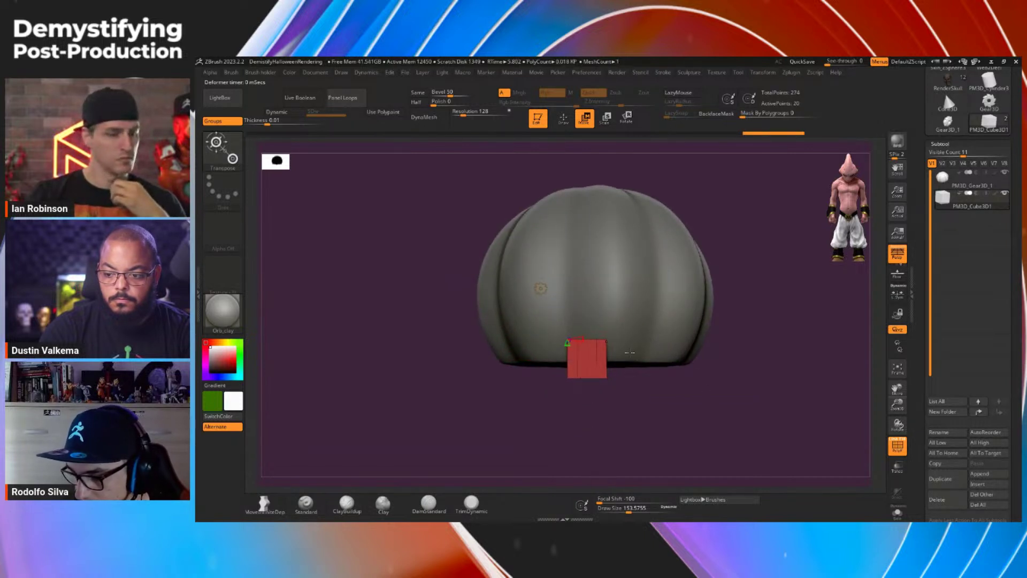
pyautogui.click(582, 338)
# Step: Stretch the cube into a long thin bar with the gizmo
pyautogui.moveTo(668, 375); pyautogui.dragTo(717, 391)
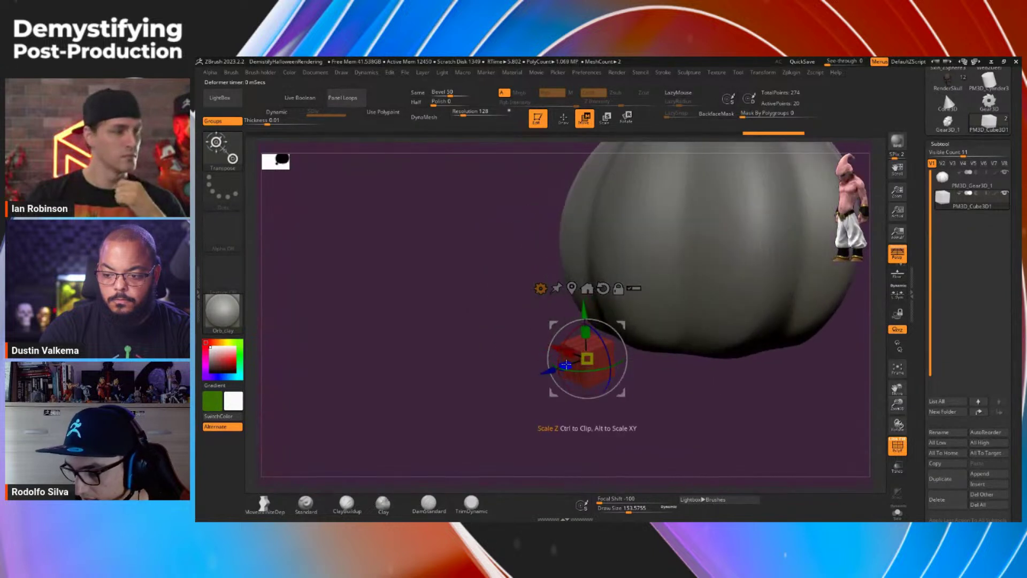
pyautogui.moveTo(566, 351)
pyautogui.mouseDown()
pyautogui.moveTo(607, 359)
pyautogui.moveTo(630, 310)
pyautogui.moveTo(634, 364)
pyautogui.moveTo(584, 338)
pyautogui.mouseUp()
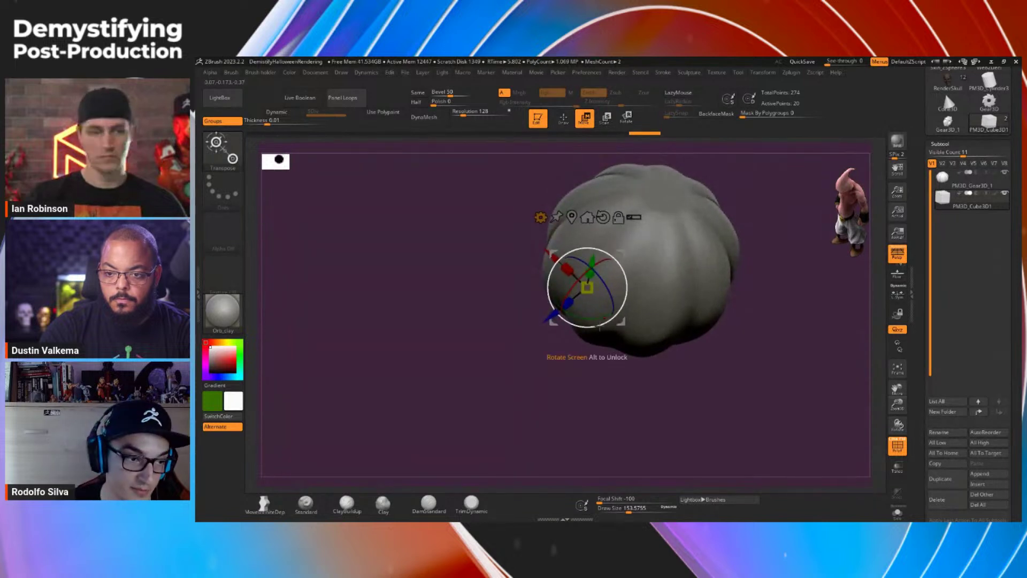
pyautogui.moveTo(583, 337); pyautogui.dragTo(588, 342, button='right')
# Step: Move the bar along X within the pumpkin's lower side and set its subtool to Boolean subtraction
pyautogui.moveTo(554, 254); pyautogui.dragTo(567, 262)
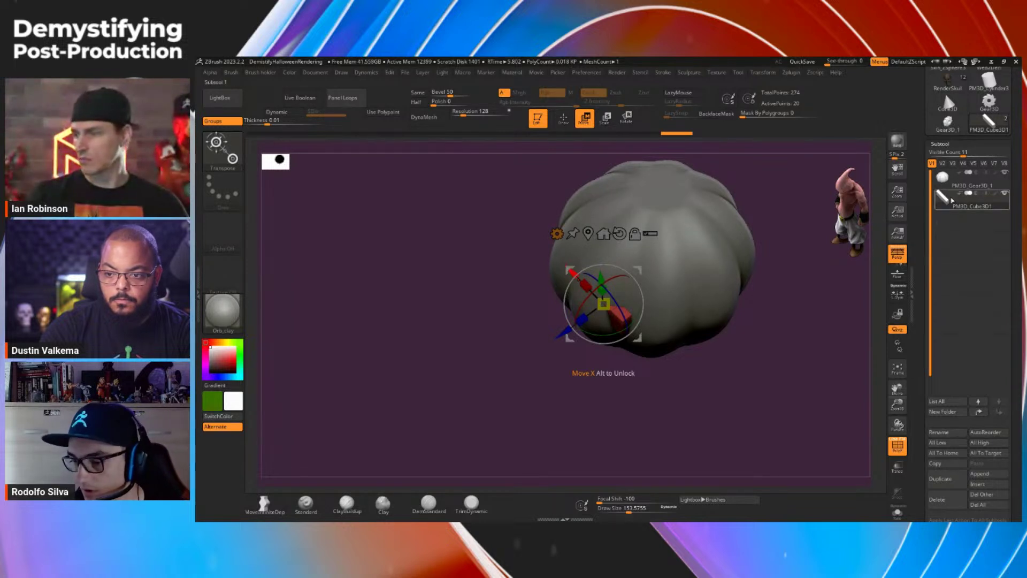
pyautogui.moveTo(972, 199)
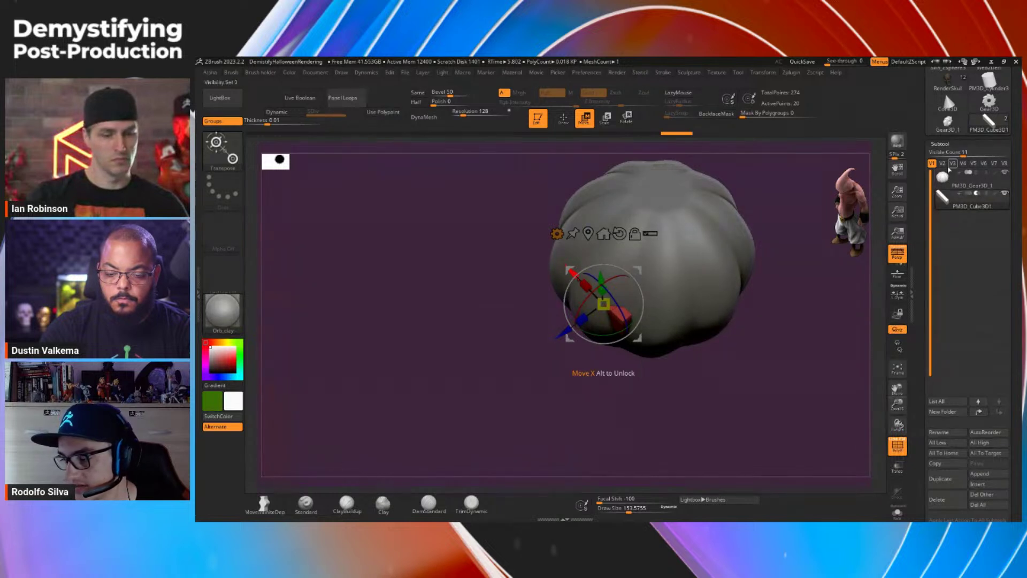
# Step: Enable Live Boolean so the bar cuts into the pumpkin, and hide the polyframe
pyautogui.moveTo(773, 371); pyautogui.dragTo(781, 342)
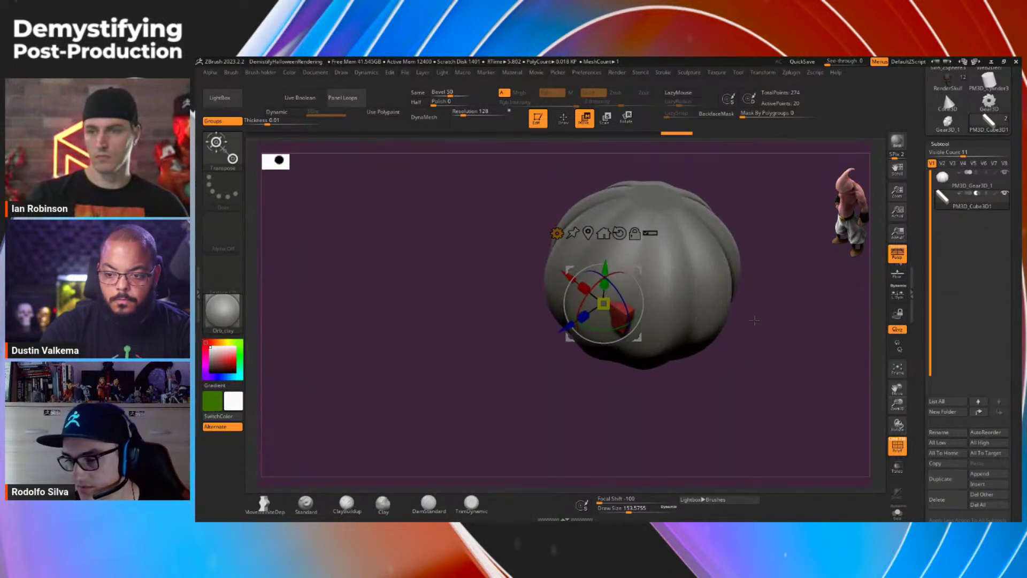
pyautogui.click(313, 99)
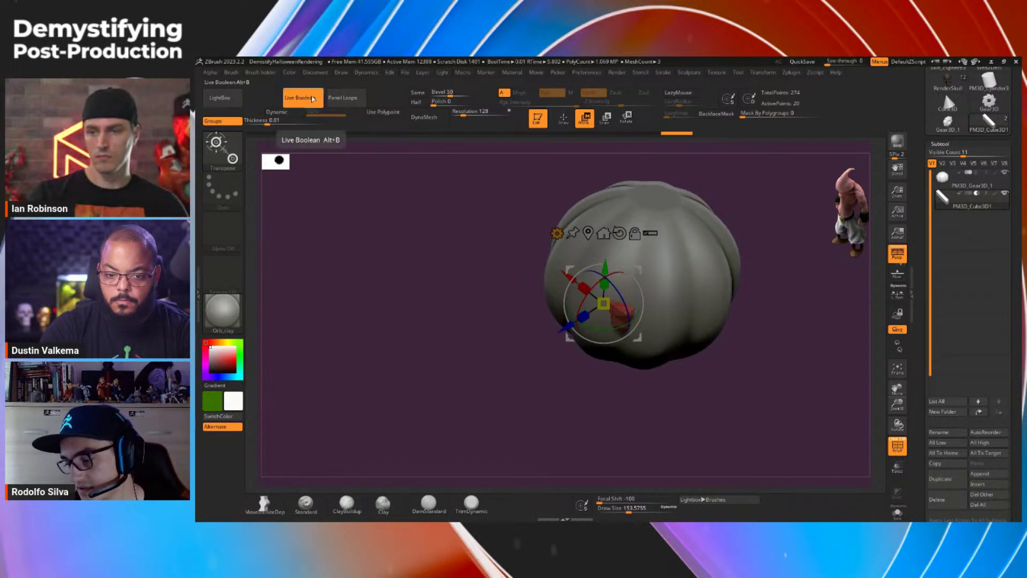
pyautogui.hotkey('shift', 'f')
# Step: Rotate the cutting bar about its Y axis by about -25 degrees and shift it along X across the pumpkin's front
pyautogui.moveTo(514, 369); pyautogui.dragTo(471, 338)
pyautogui.moveTo(558, 320); pyautogui.dragTo(545, 325)
pyautogui.moveTo(651, 405)
pyautogui.keyDown('alt'); pyautogui.mouseDown()
pyautogui.moveTo(664, 422)
pyautogui.moveTo(644, 410)
pyautogui.mouseUp(); pyautogui.keyUp('alt')
pyautogui.moveTo(608, 323)
pyautogui.mouseDown()
pyautogui.moveTo(618, 320)
pyautogui.moveTo(597, 324)
pyautogui.moveTo(616, 323)
pyautogui.mouseUp()
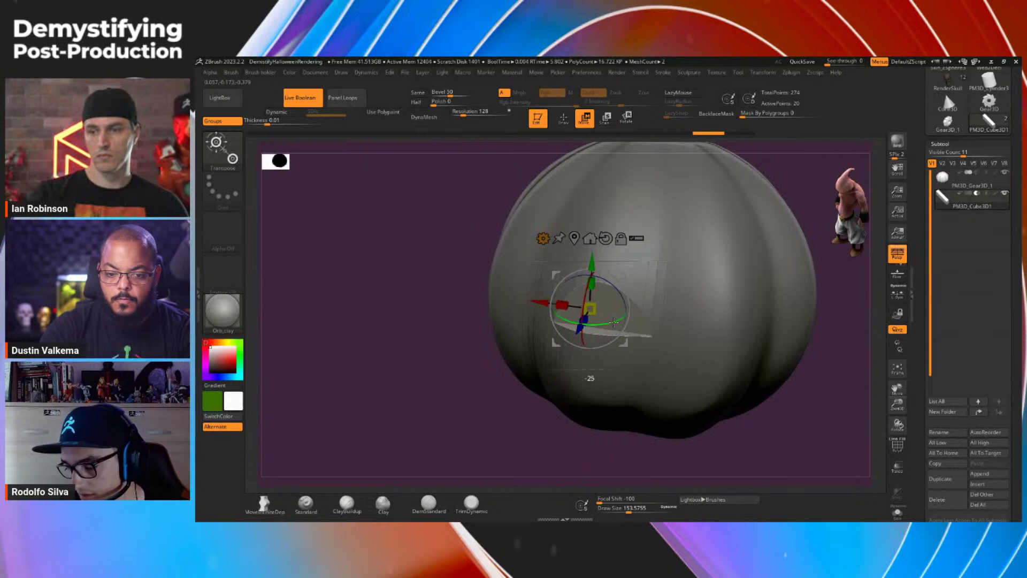
pyautogui.moveTo(546, 304); pyautogui.dragTo(603, 312)
pyautogui.moveTo(623, 372); pyautogui.dragTo(627, 244)
pyautogui.moveTo(551, 350); pyautogui.dragTo(678, 326)
pyautogui.moveTo(756, 319); pyautogui.dragTo(615, 214)
# Step: Try the Deformer cage on the cutting bar and undo it
pyautogui.click(595, 213)
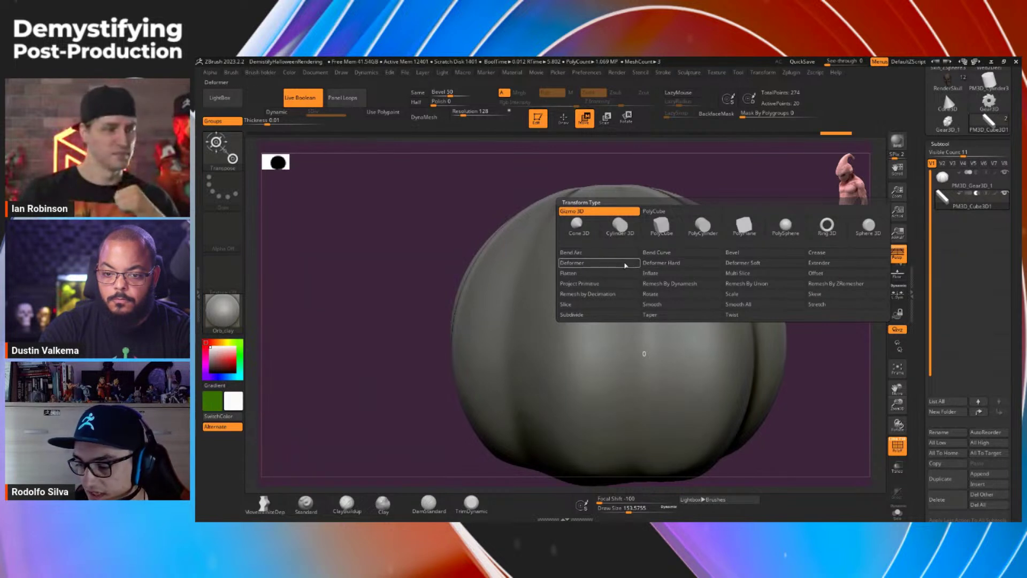
pyautogui.click(624, 264)
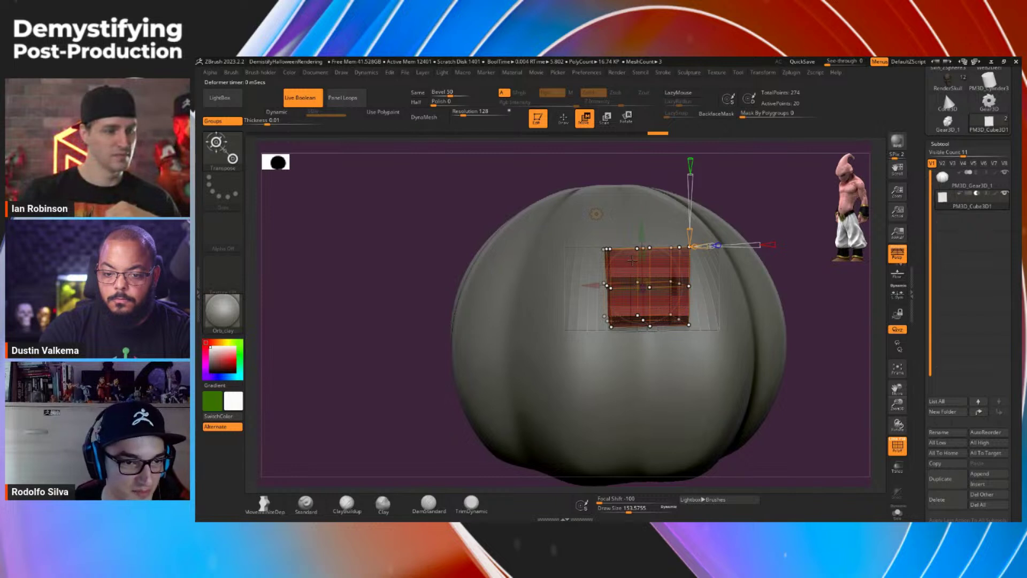
pyautogui.hotkey('ctrl', 'z')
# Step: Check the ZModeler polygon actions, try the Deformer cage on the bar once more, and undo it
pyautogui.moveTo(806, 342); pyautogui.dragTo(805, 386)
pyautogui.click(596, 213)
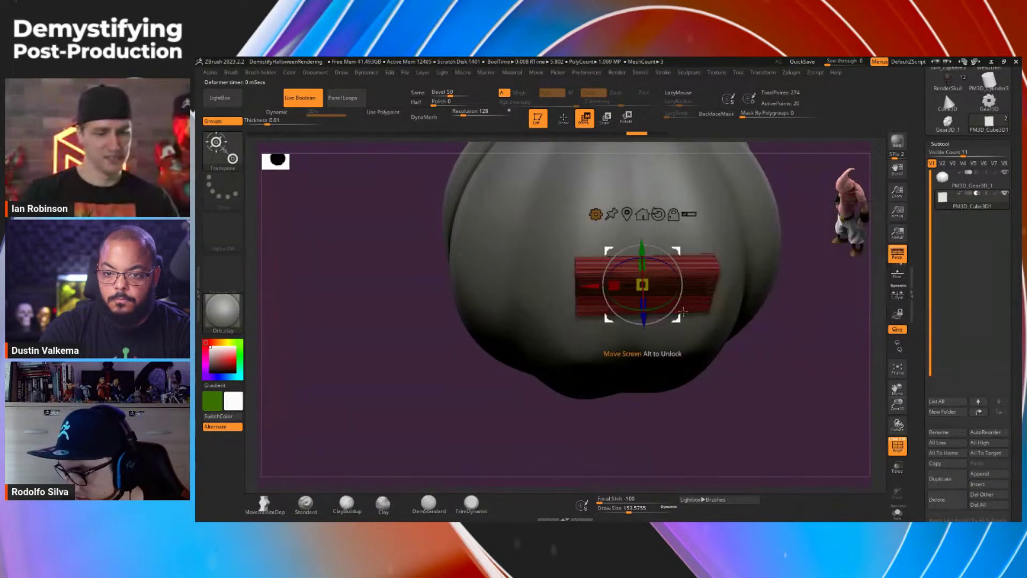
pyautogui.press('q')
pyautogui.press('space')
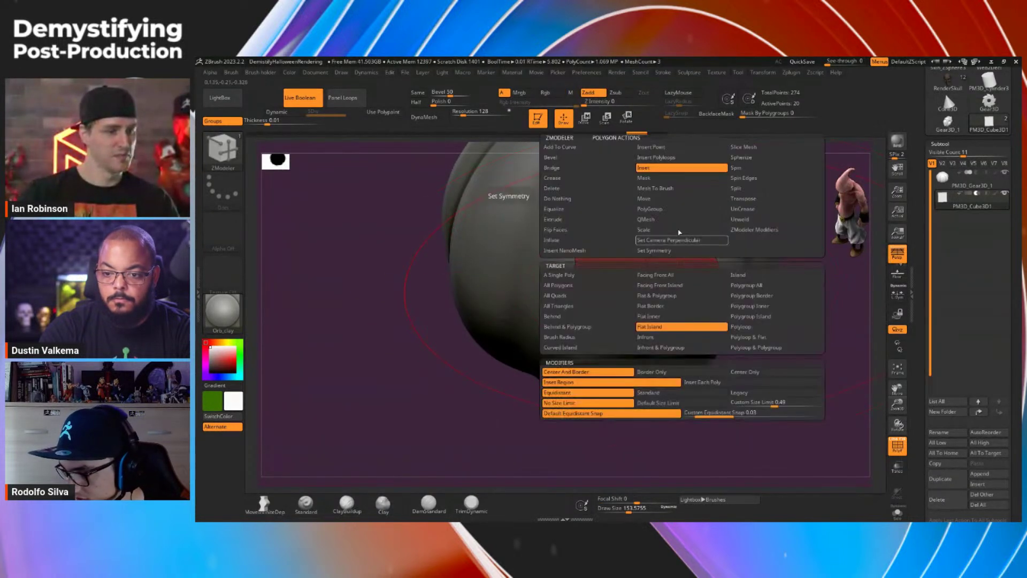
pyautogui.press('space')
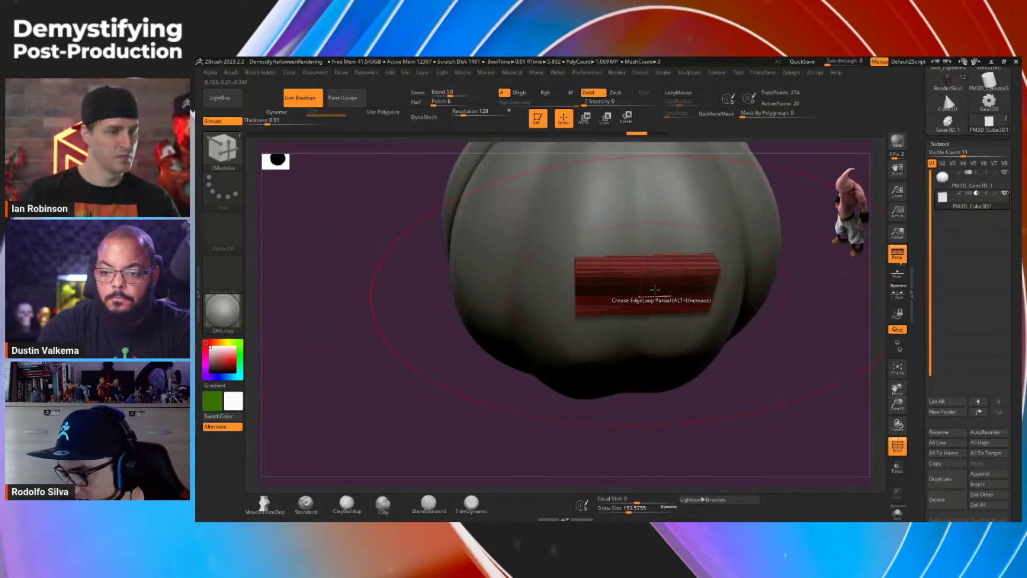
pyautogui.press('w')
pyautogui.click(596, 215)
pyautogui.click(595, 265)
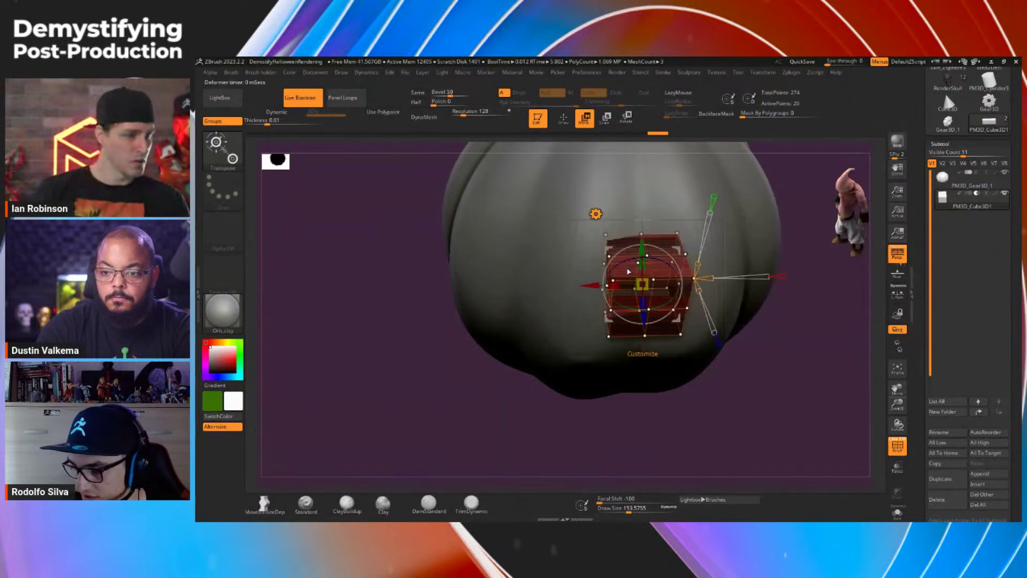
pyautogui.moveTo(769, 338); pyautogui.dragTo(679, 264)
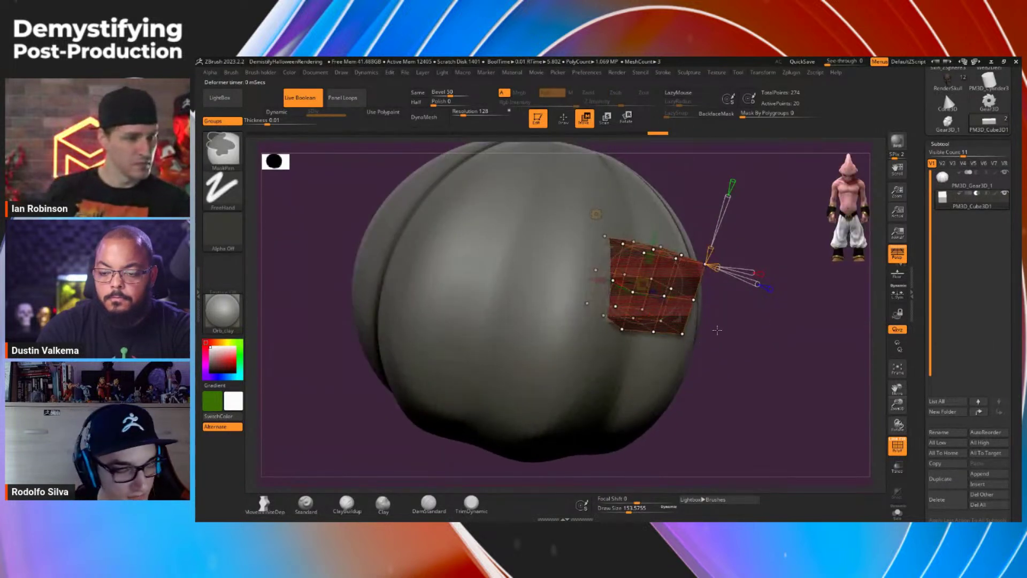
pyautogui.hotkey('ctrl', 'z')
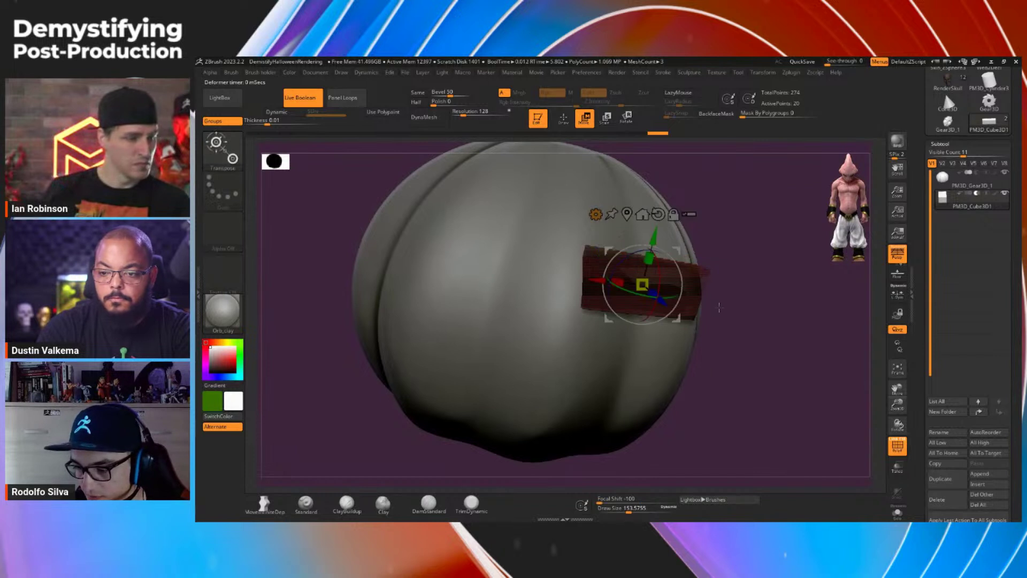
# Step: Turn off Live Boolean and remove the bar's middle edge loop with ZModeler's Insert edge action
pyautogui.press('q')
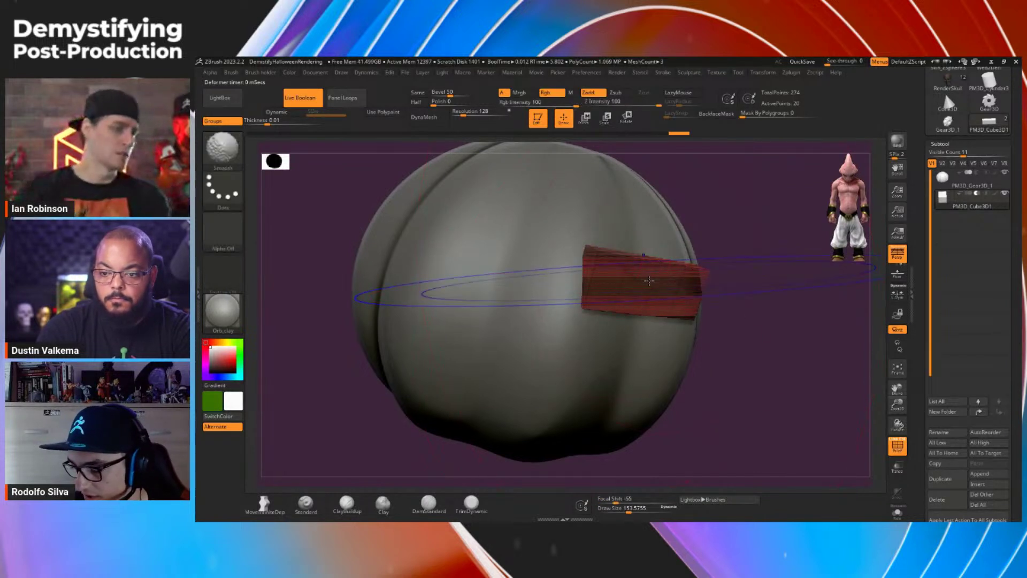
pyautogui.click(308, 99)
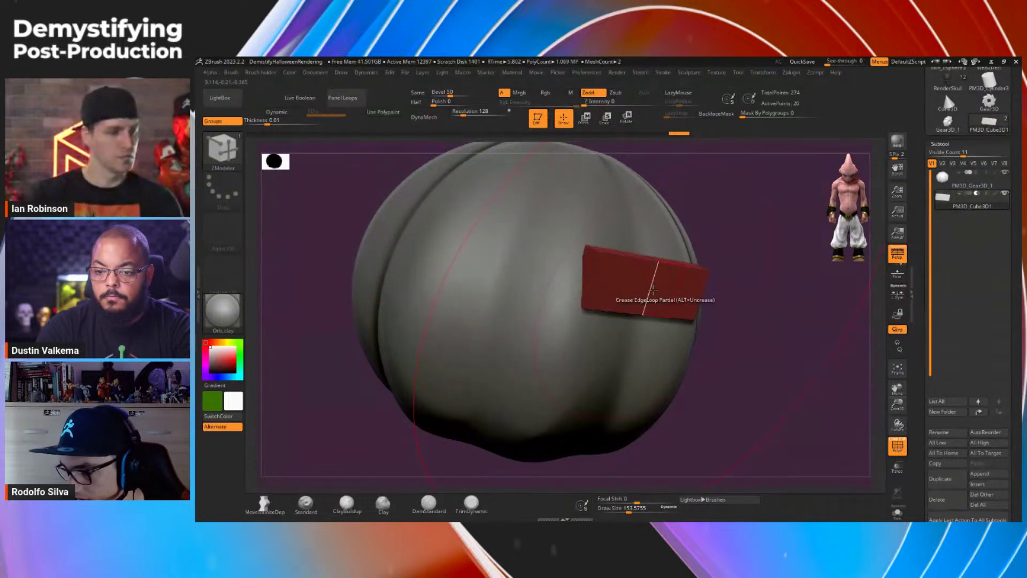
pyautogui.press('space')
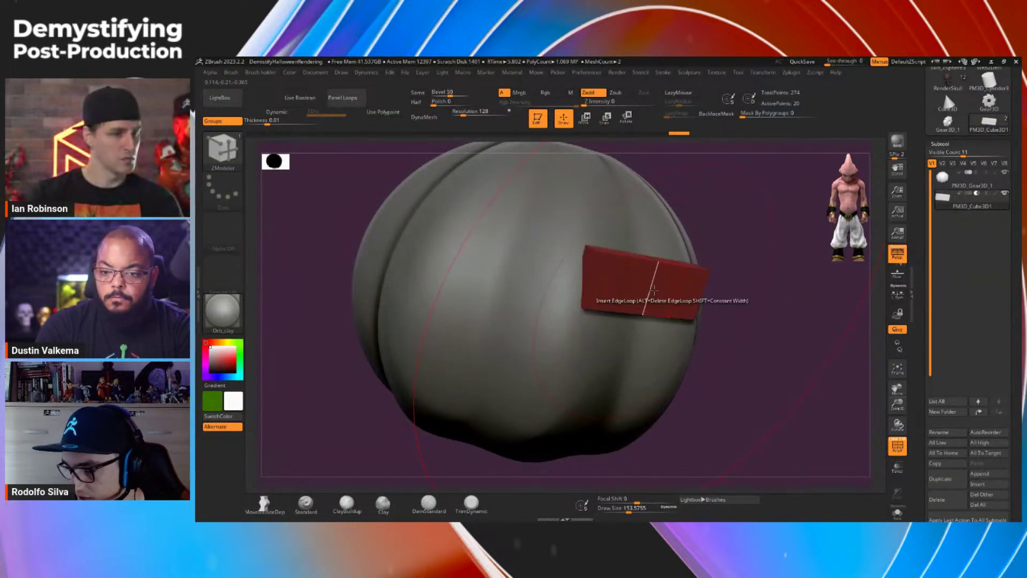
pyautogui.press('w')
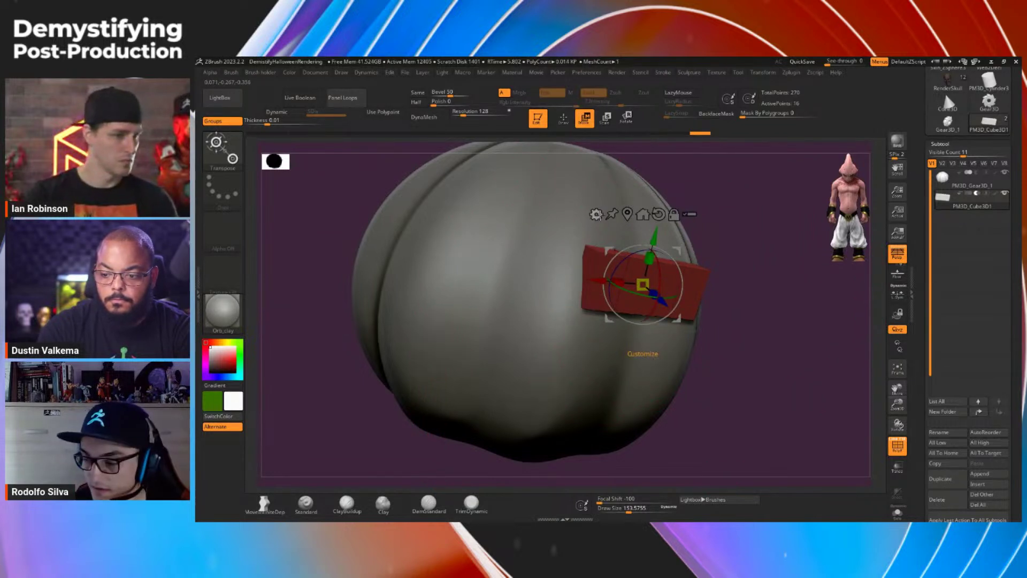
pyautogui.click(596, 214)
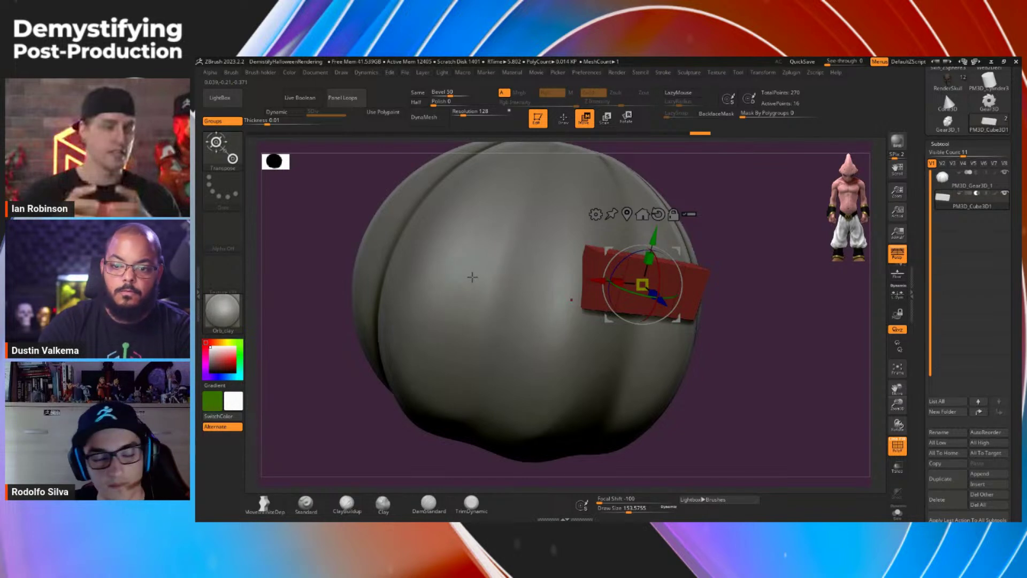
pyautogui.moveTo(473, 276); pyautogui.dragTo(662, 296, button='right')
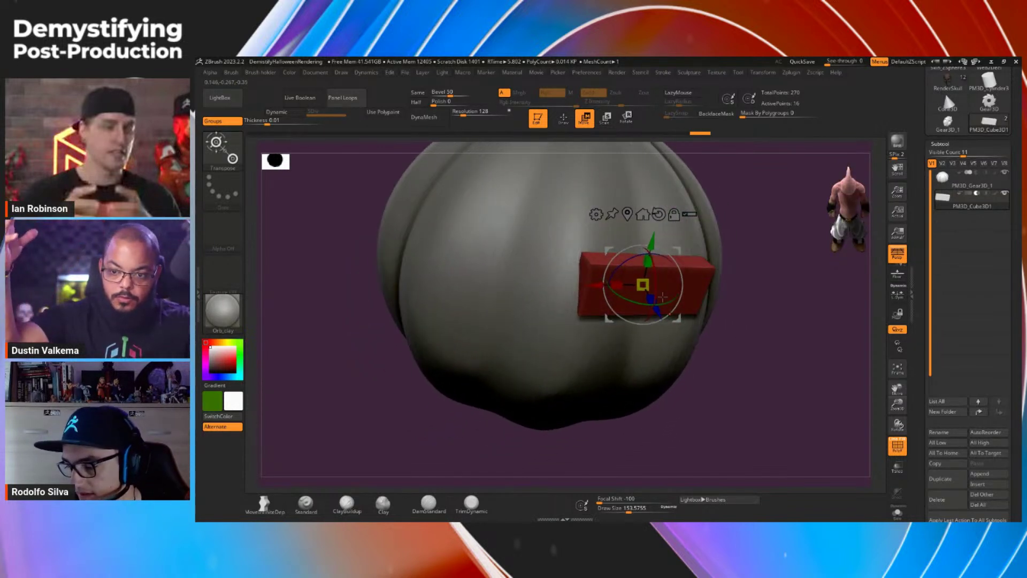
pyautogui.click(595, 214)
pyautogui.click(623, 251)
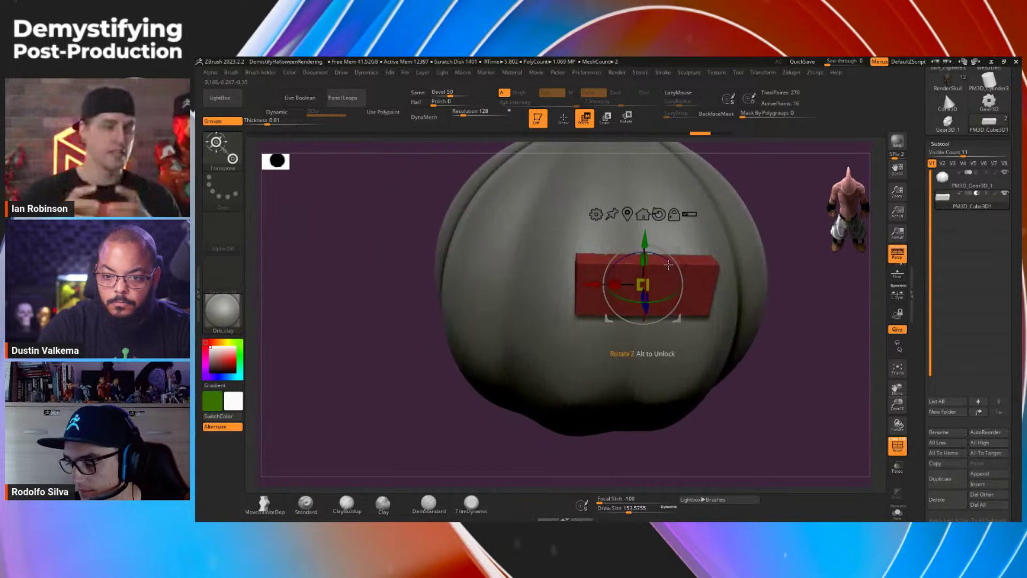
# Step: Insert a middle edge loop in the bar with ZModeler, using Multiple EdgeLoops, Specified Resolution and Keep Polygroup
pyautogui.press('b')
pyautogui.press('z')
pyautogui.press('m')
pyautogui.press('space')
pyautogui.click(572, 347)
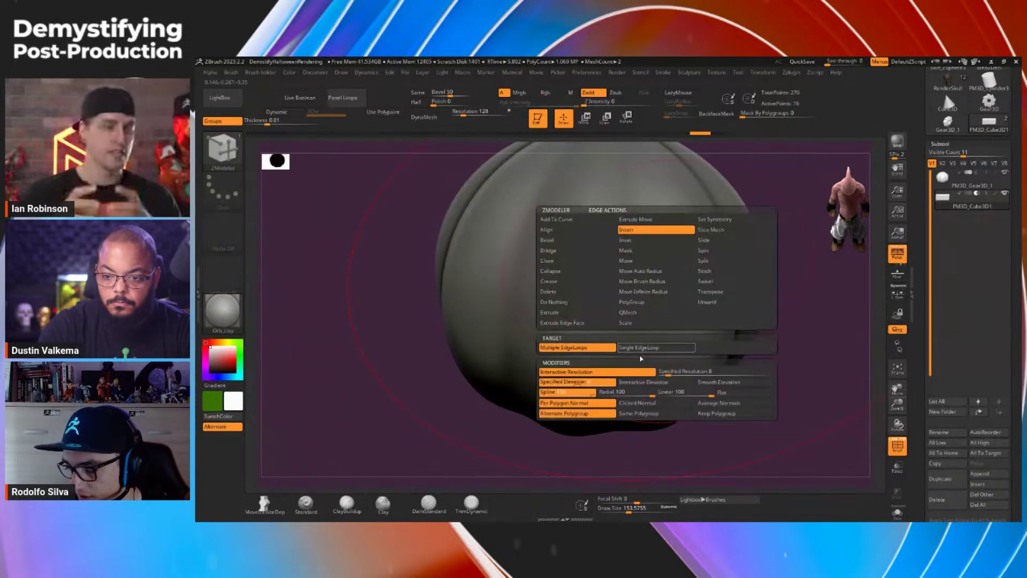
pyautogui.click(665, 372)
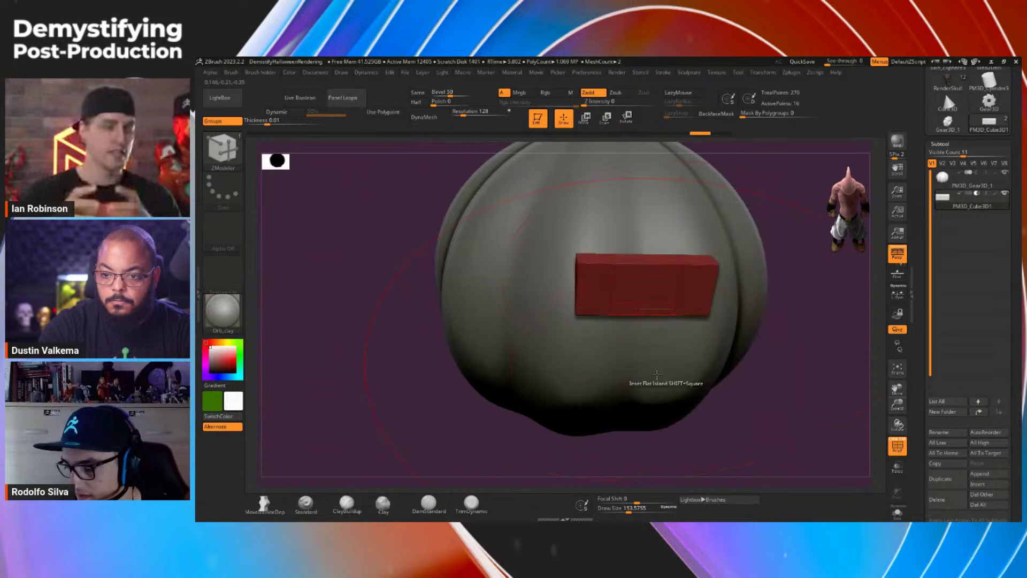
pyautogui.click(647, 283)
pyautogui.hotkey('ctrl', 'z')
pyautogui.press('space')
pyautogui.click(729, 414)
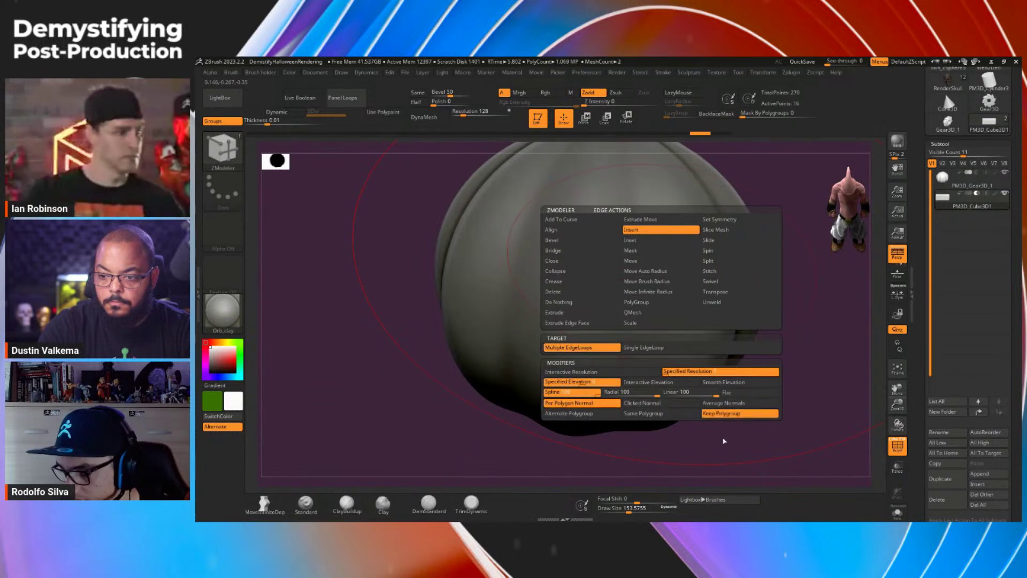
pyautogui.click(647, 284)
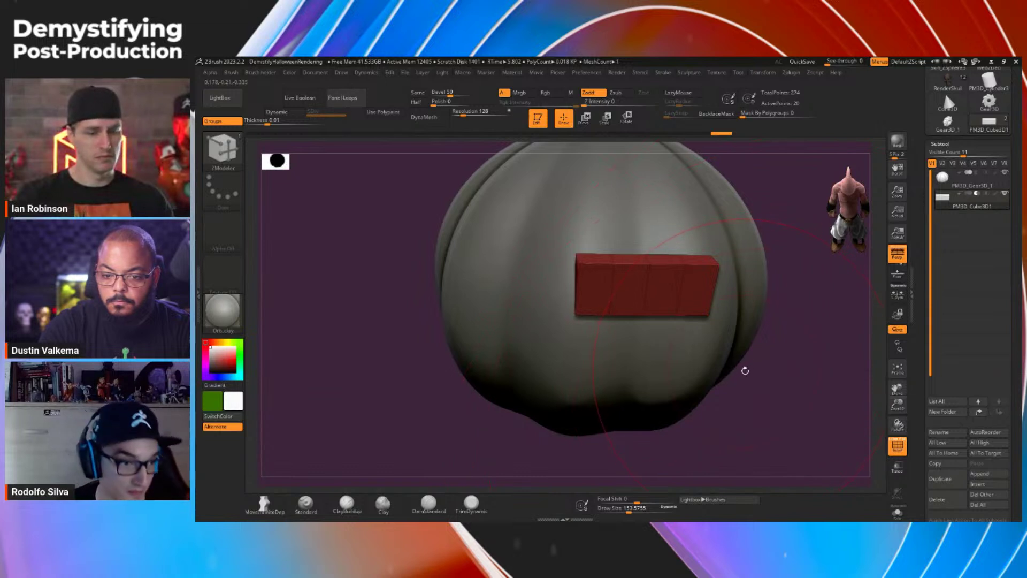
# Step: Try the Taper deformer on the bar, and undo back to the bar without its middle edge loop
pyautogui.moveTo(764, 371); pyautogui.dragTo(744, 363)
pyautogui.press('w')
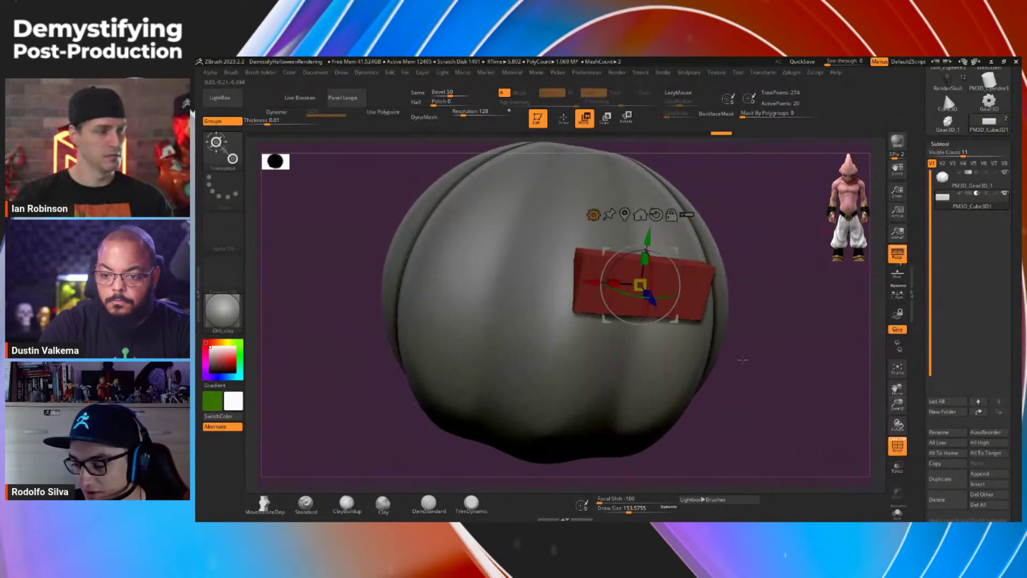
pyautogui.click(594, 214)
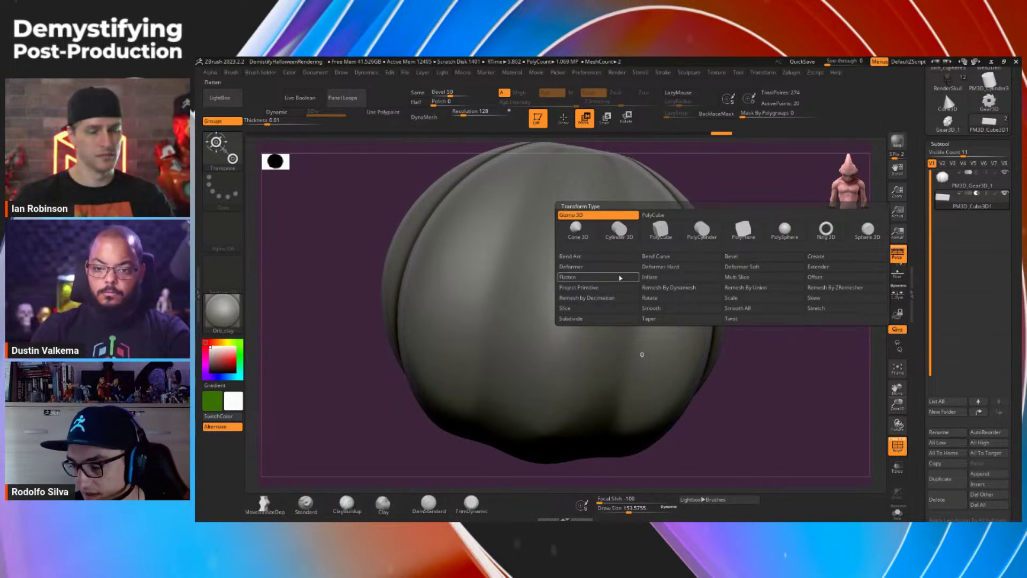
pyautogui.click(668, 320)
pyautogui.moveTo(753, 312); pyautogui.dragTo(641, 273)
pyautogui.hotkey('ctrl', 'z')
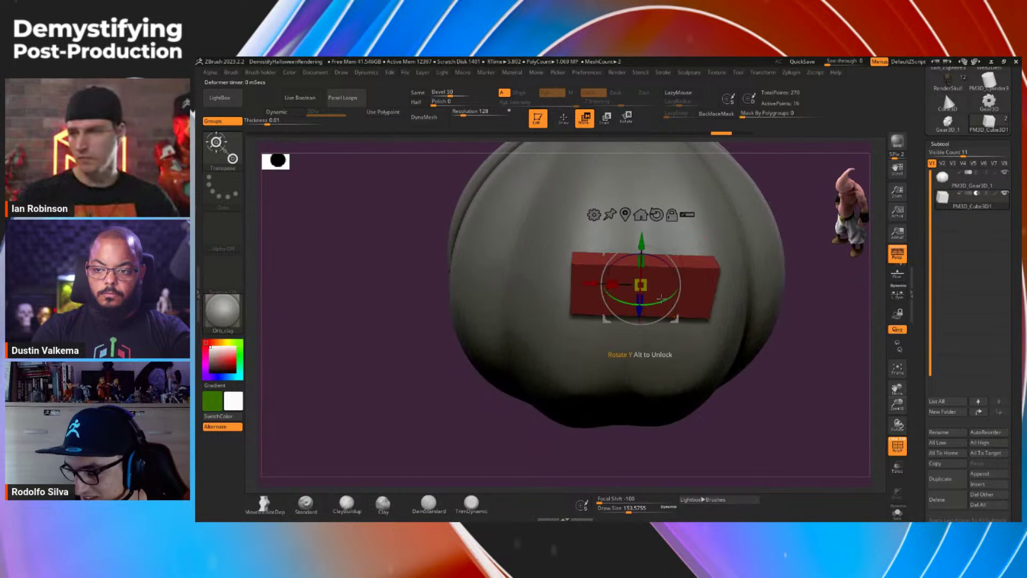
pyautogui.press('q')
pyautogui.press('Tab')
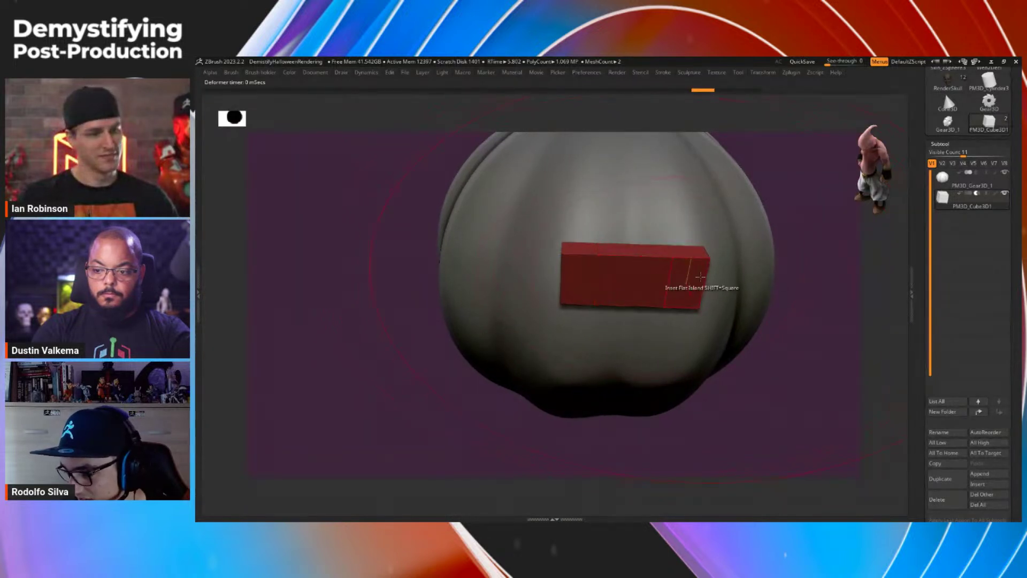
pyautogui.press('Tab')
pyautogui.press('w')
pyautogui.press('q')
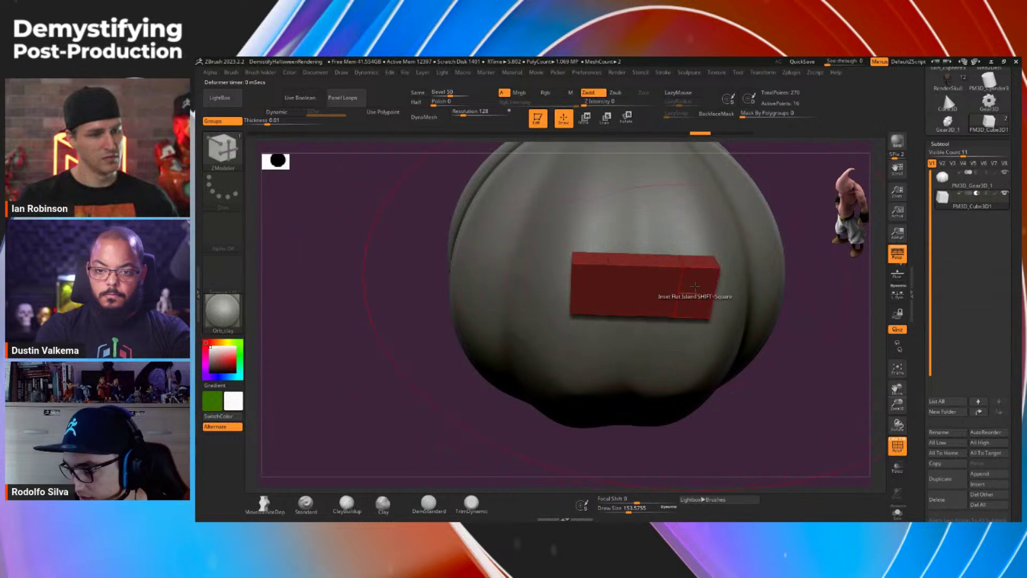
pyautogui.press('space')
pyautogui.press('w')
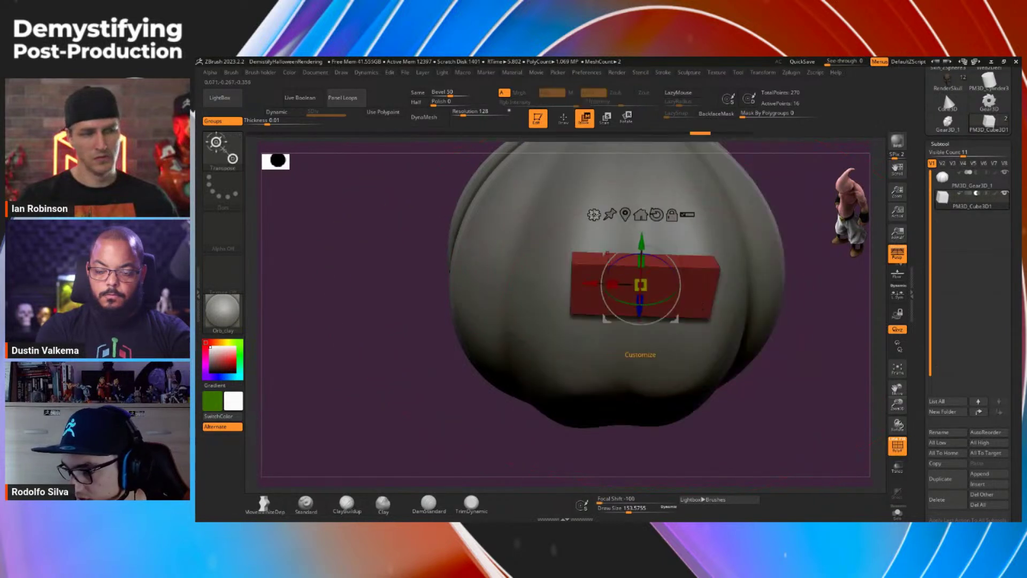
# Step: Apply the Taper deformer to the bar and narrow one end along its length
pyautogui.press('space')
pyautogui.click(682, 304)
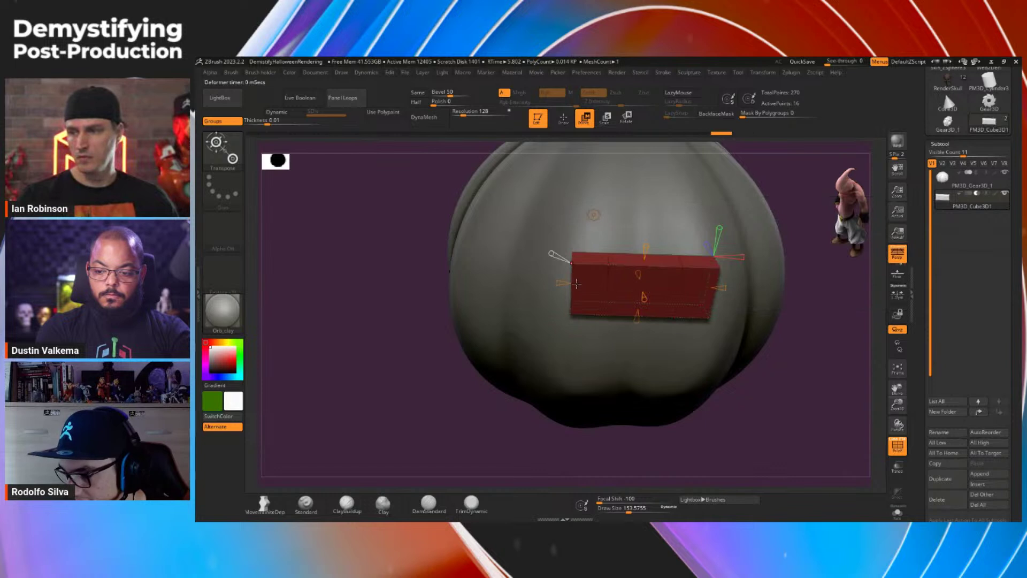
pyautogui.moveTo(561, 282); pyautogui.dragTo(603, 287)
pyautogui.moveTo(808, 325); pyautogui.dragTo(793, 304)
# Step: Turn on Dynamic Subdivision for the tapered bar and crease its edges
pyautogui.press('d')
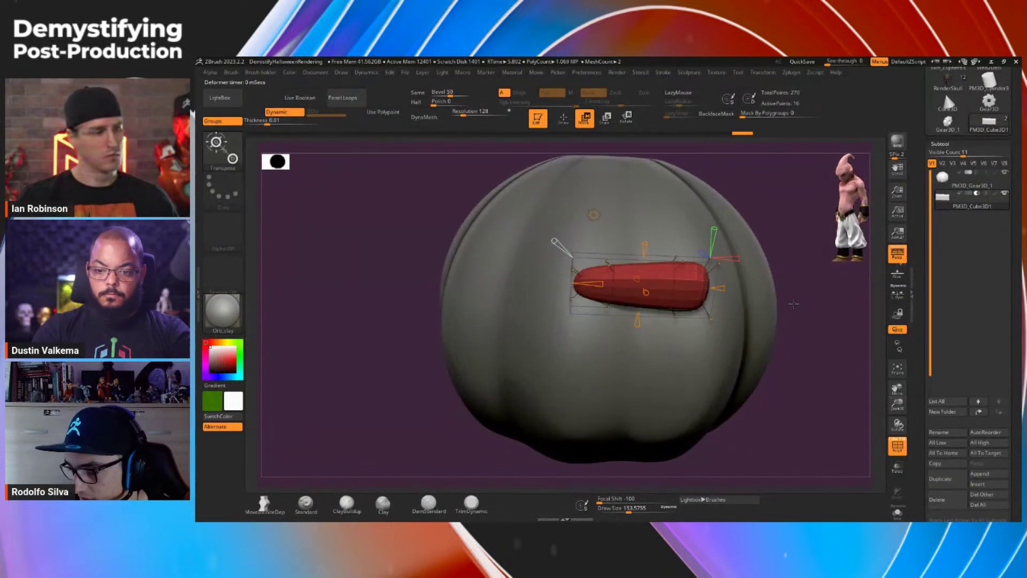
pyautogui.press('space')
pyautogui.click(788, 367)
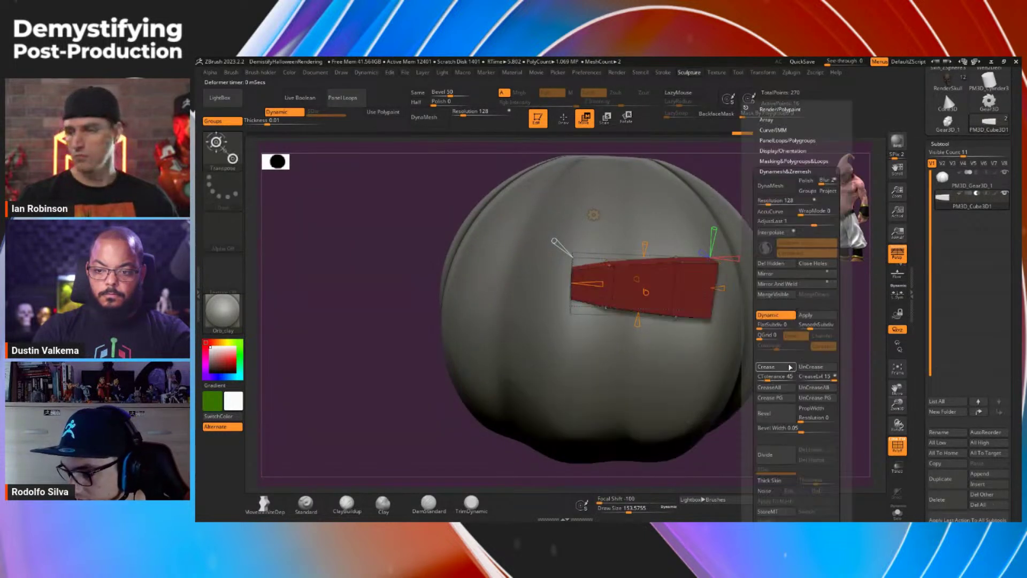
# Step: Set the bar's crease level to 2 in the Geometry settings and open the Dynamic Subdiv settings
pyautogui.scroll(-5, 922, 229)
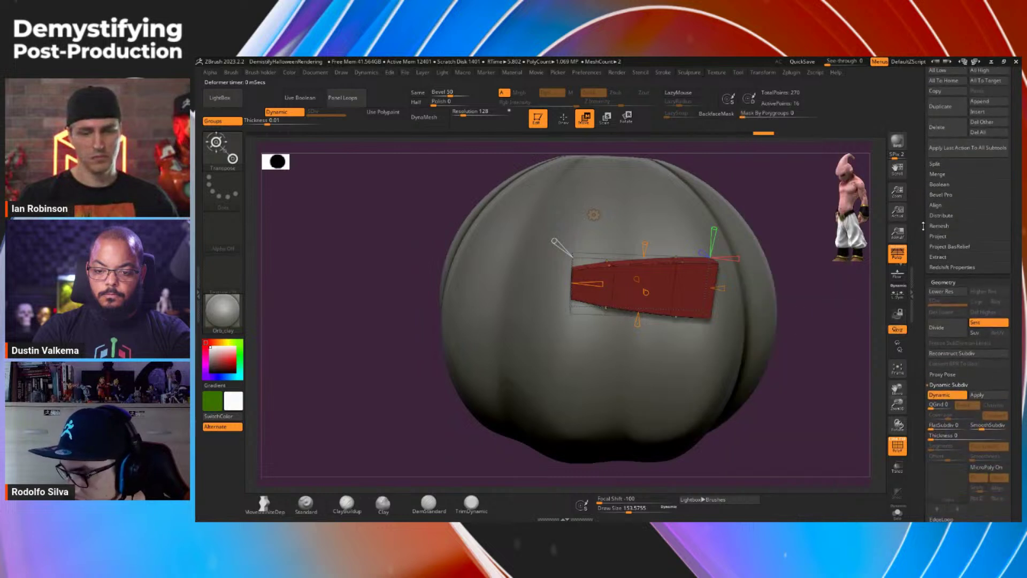
pyautogui.scroll(-5, 922, 229)
pyautogui.click(957, 241)
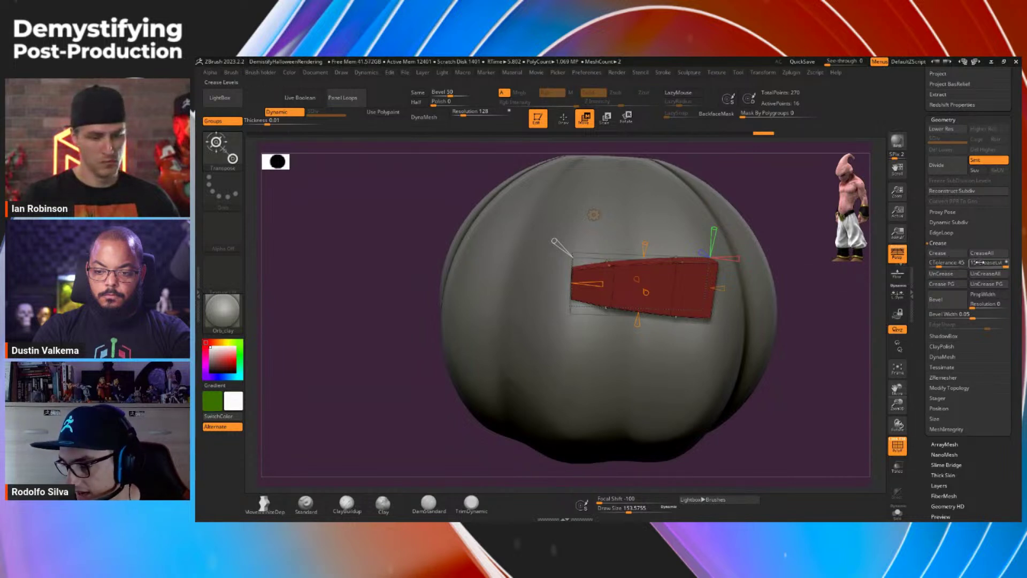
pyautogui.moveTo(985, 263); pyautogui.dragTo(981, 263)
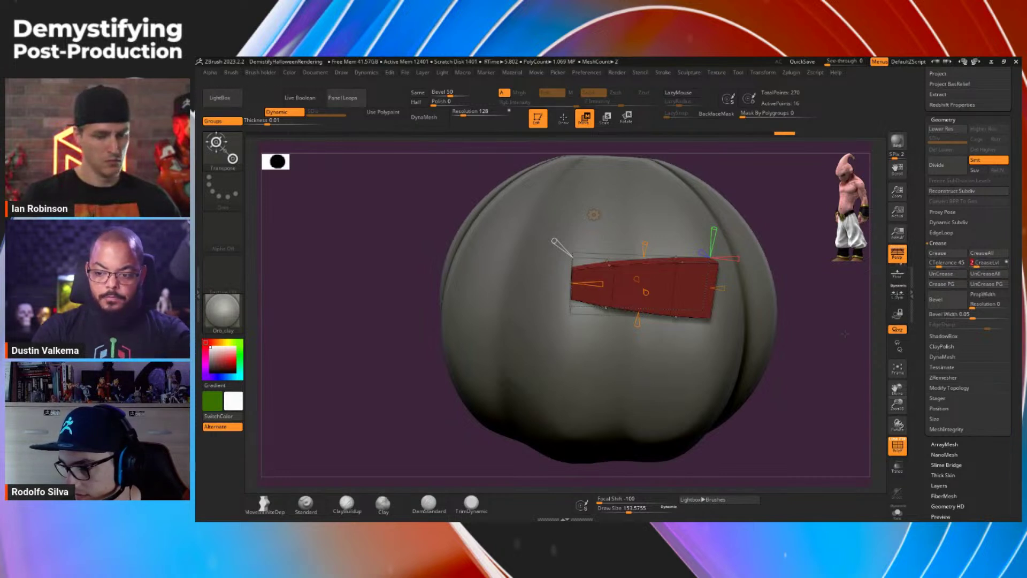
pyautogui.click(963, 222)
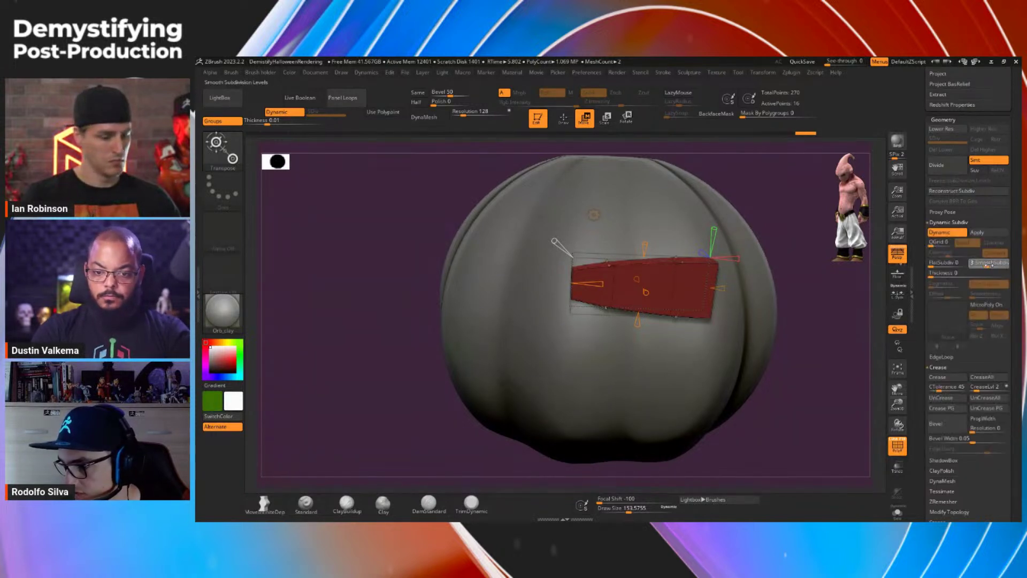
# Step: Adjust the bar's SmoothSubdiv level and set its crease level to 4 with the wireframe hidden
pyautogui.press('d')
pyautogui.moveTo(992, 262); pyautogui.dragTo(986, 262)
pyautogui.hotkey('shift', 'f')
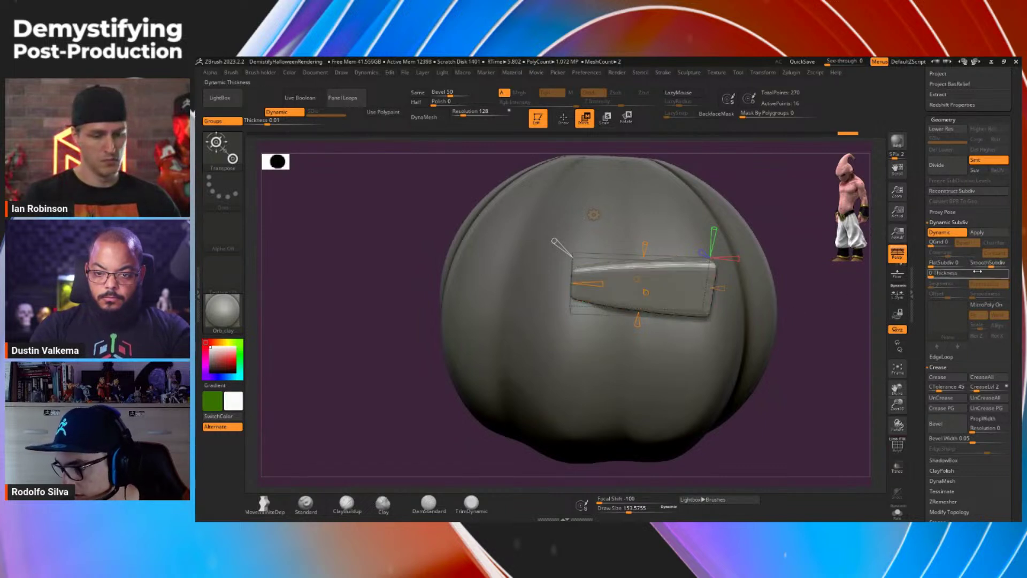
pyautogui.moveTo(989, 264); pyautogui.dragTo(993, 264)
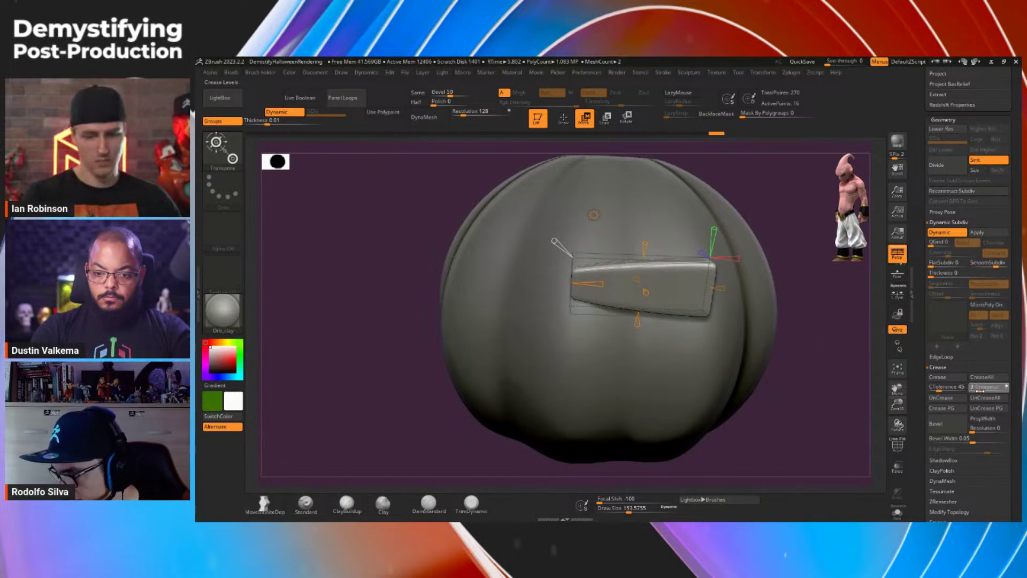
pyautogui.moveTo(976, 386); pyautogui.dragTo(981, 387)
# Step: Examine the tapered bar against the pumpkin from below, from the side and from the front
pyautogui.moveTo(798, 365); pyautogui.dragTo(798, 386)
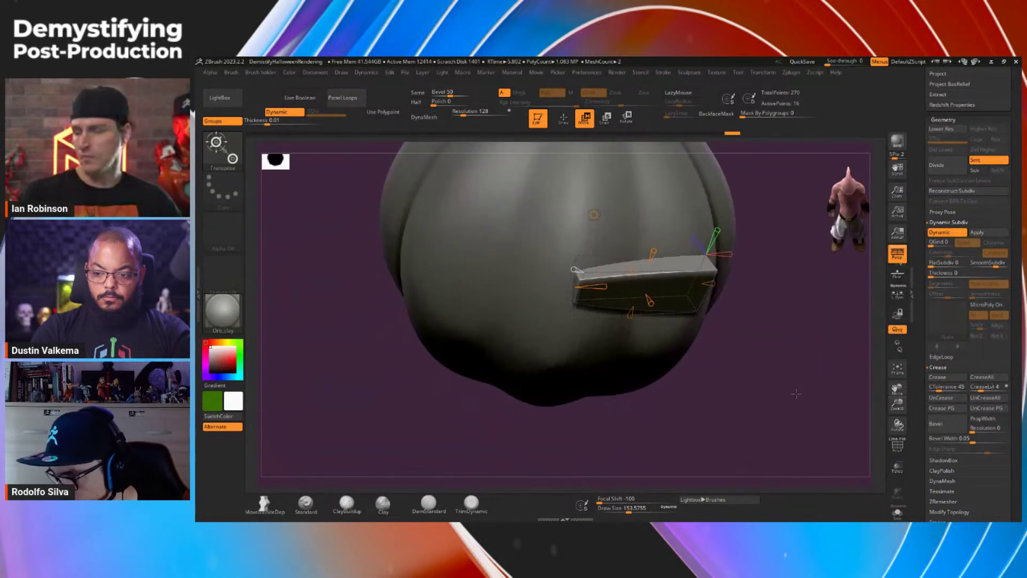
pyautogui.moveTo(604, 286); pyautogui.dragTo(607, 286)
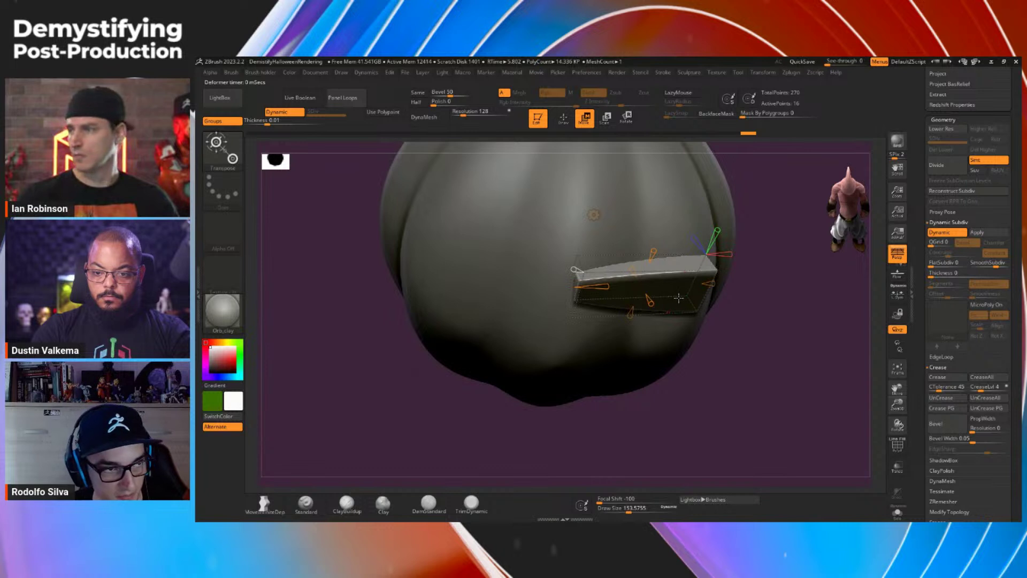
pyautogui.moveTo(764, 293); pyautogui.dragTo(783, 279)
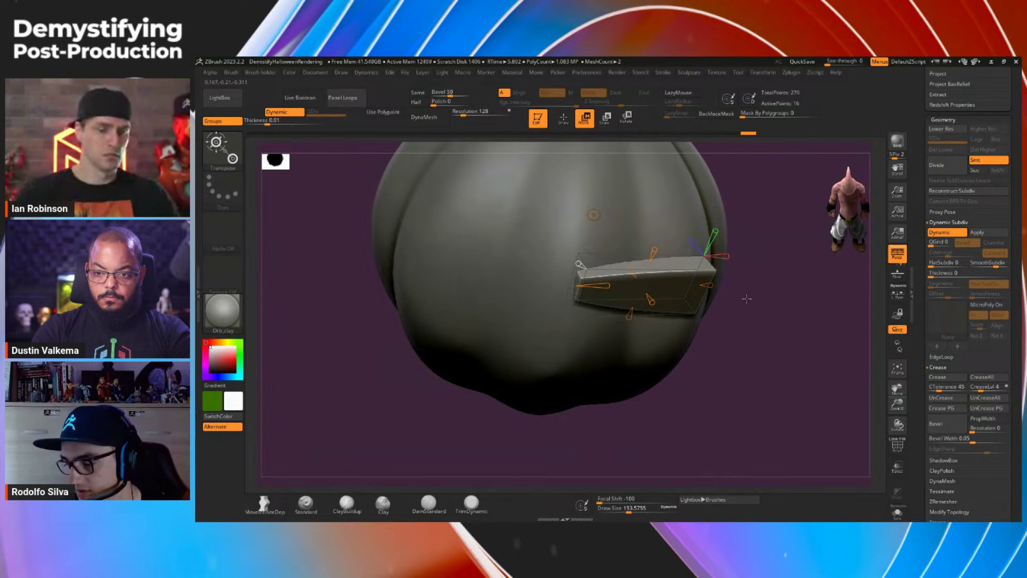
pyautogui.moveTo(738, 305); pyautogui.dragTo(695, 319)
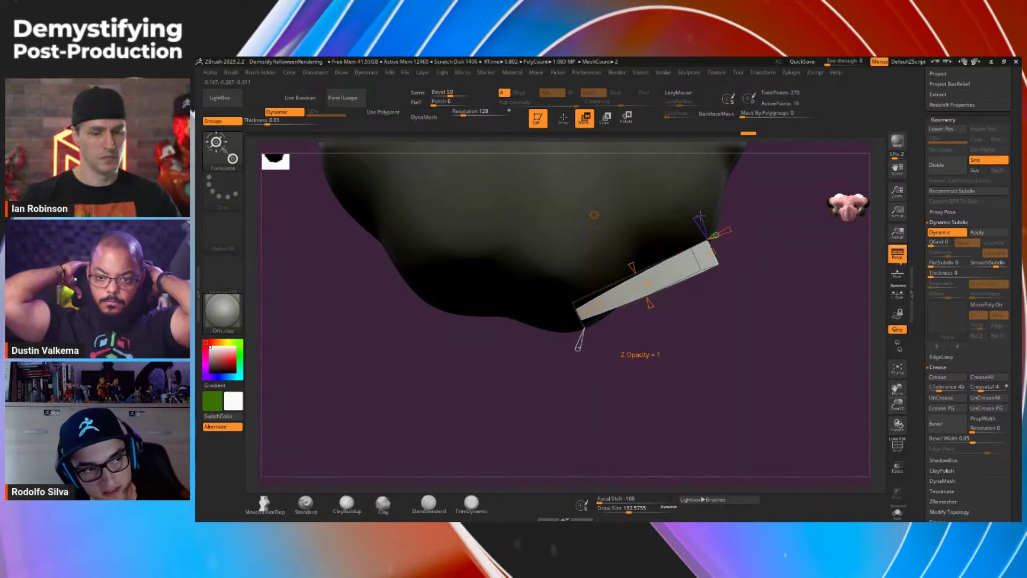
pyautogui.moveTo(700, 217); pyautogui.dragTo(706, 235)
pyautogui.moveTo(748, 316); pyautogui.dragTo(743, 270)
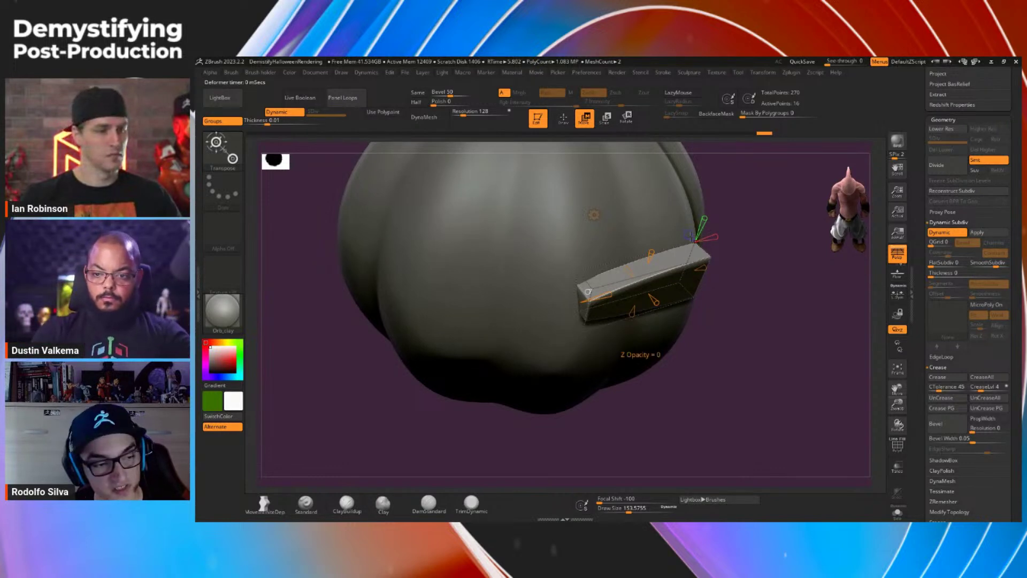
pyautogui.moveTo(710, 278); pyautogui.dragTo(733, 252)
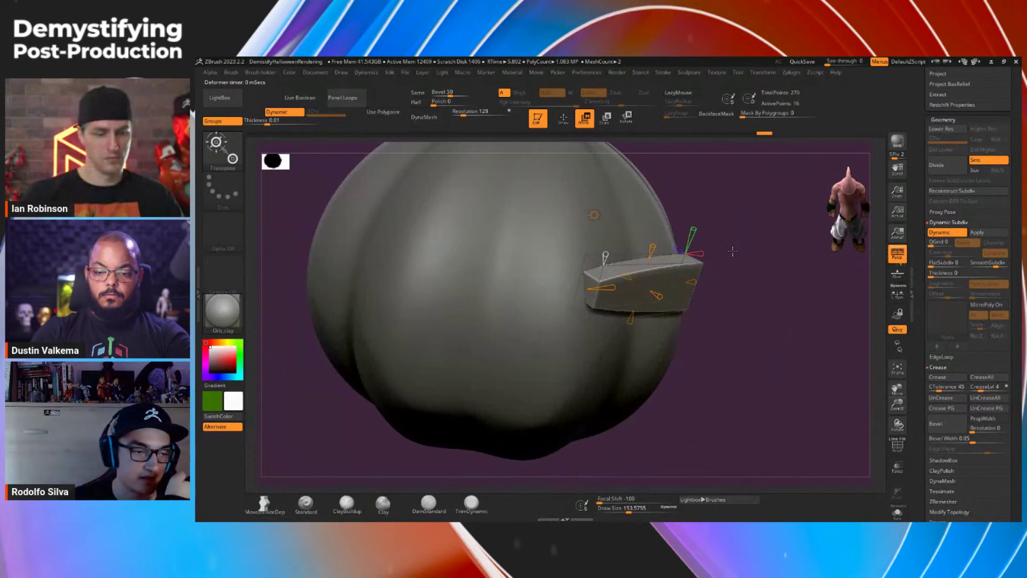
pyautogui.moveTo(732, 251); pyautogui.dragTo(788, 321)
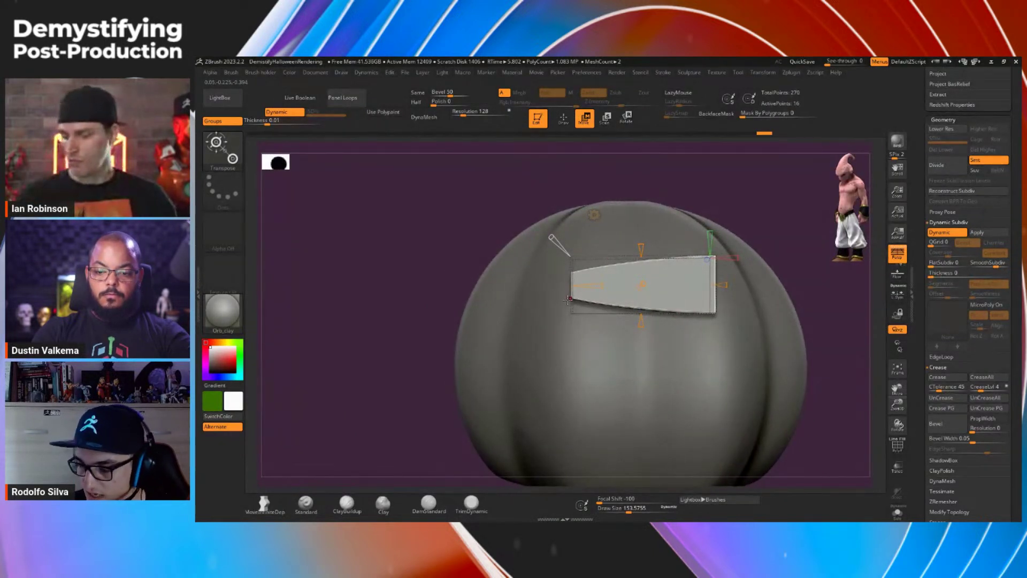
# Step: Try bending the bar's narrow end with the Bend Curve deformer and creasing it, and undo both changes
pyautogui.press('w')
pyautogui.click(594, 214)
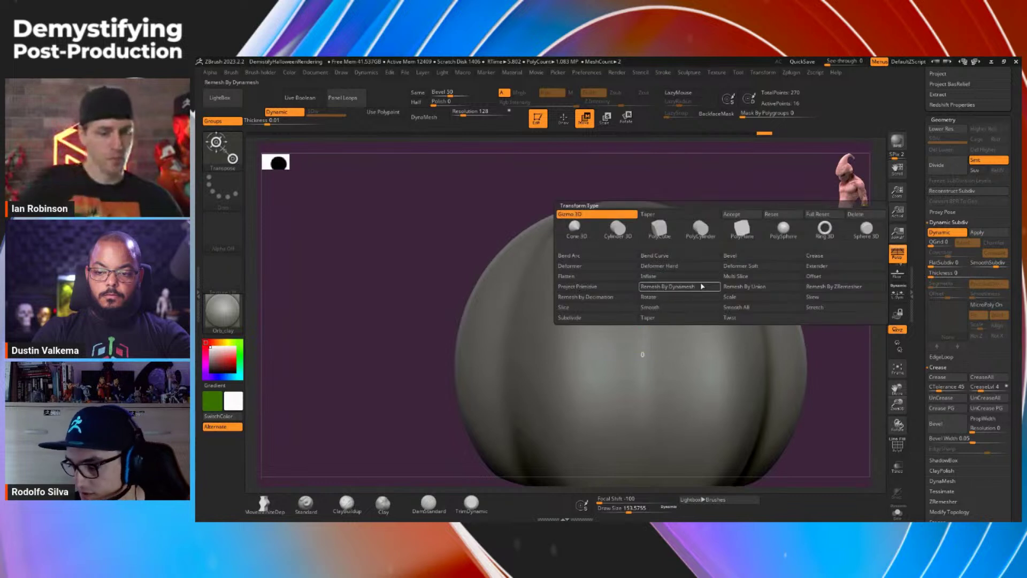
pyautogui.click(680, 255)
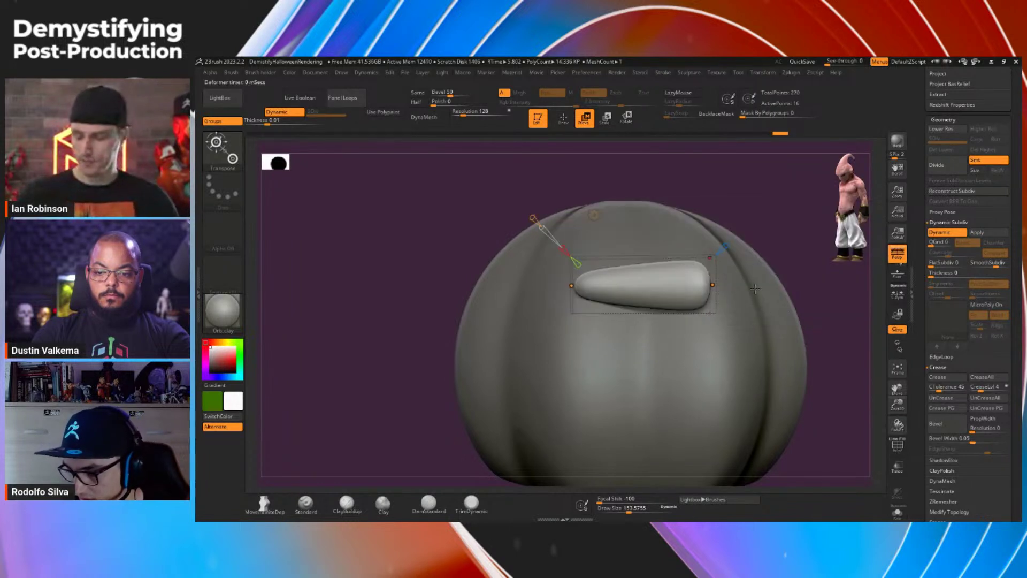
pyautogui.moveTo(806, 300); pyautogui.dragTo(786, 402)
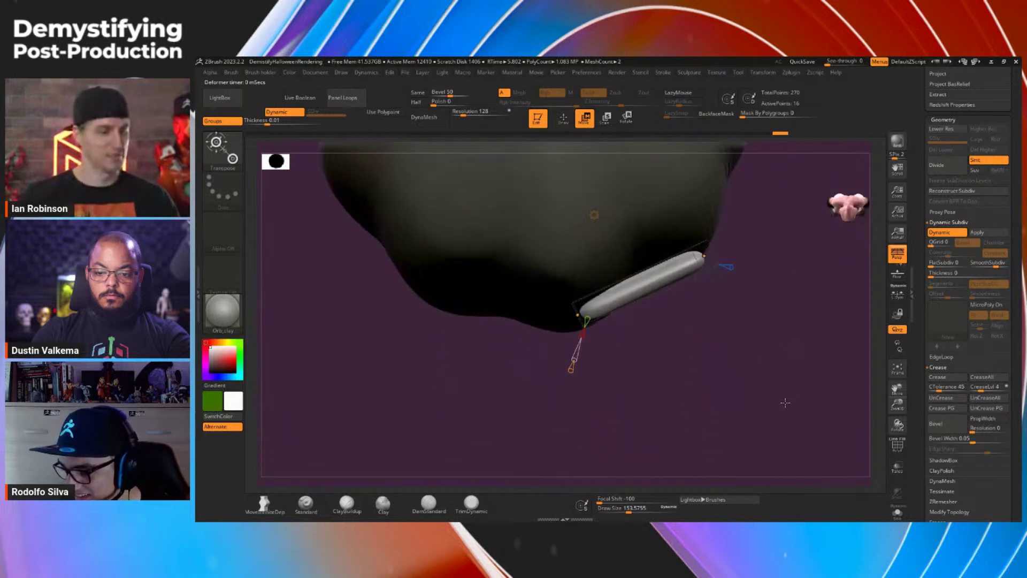
pyautogui.moveTo(612, 334); pyautogui.dragTo(579, 296)
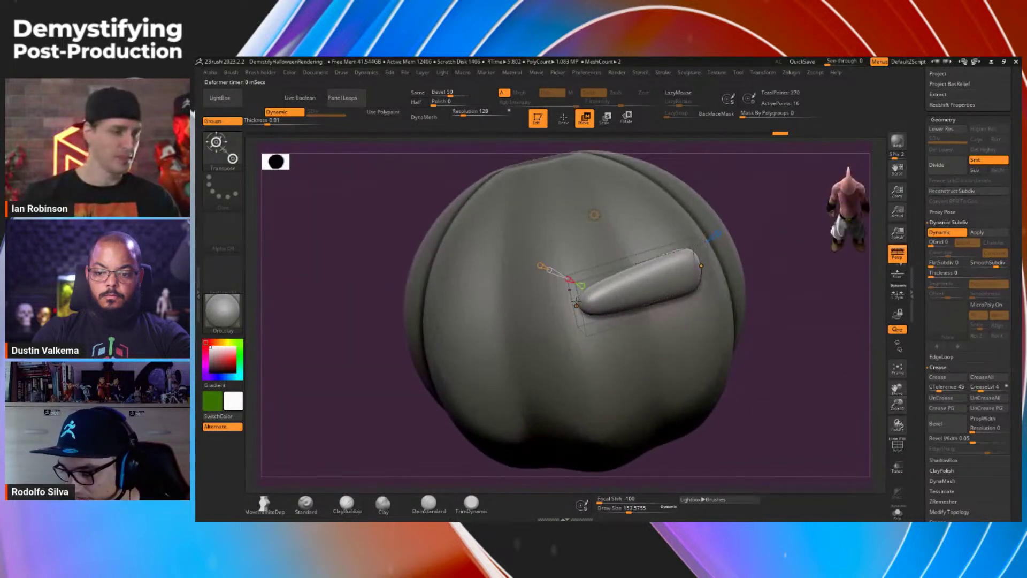
pyautogui.moveTo(773, 316); pyautogui.dragTo(639, 256)
pyautogui.moveTo(568, 206); pyautogui.dragTo(567, 200)
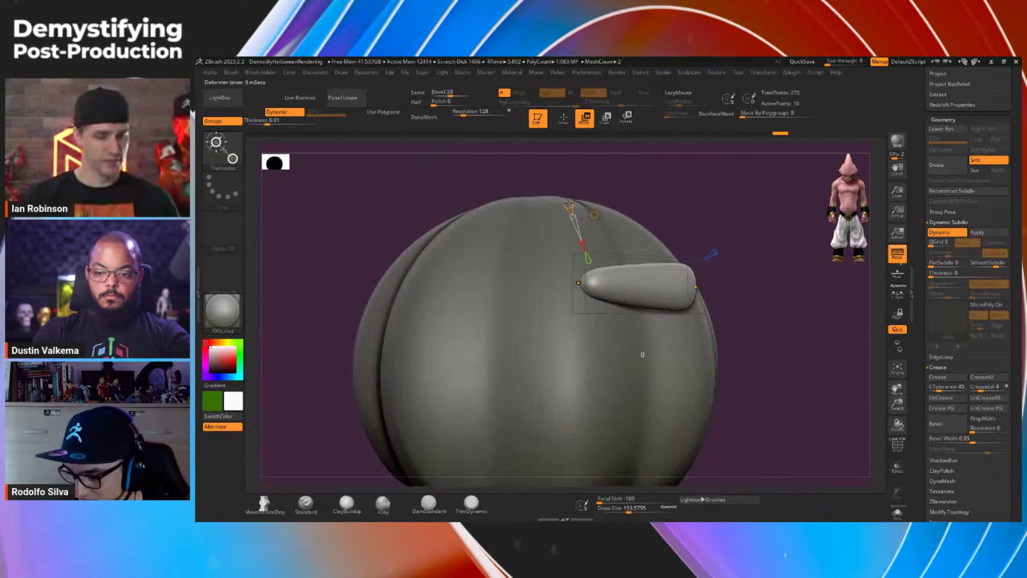
pyautogui.moveTo(602, 285); pyautogui.dragTo(655, 279)
pyautogui.moveTo(571, 285); pyautogui.dragTo(571, 295)
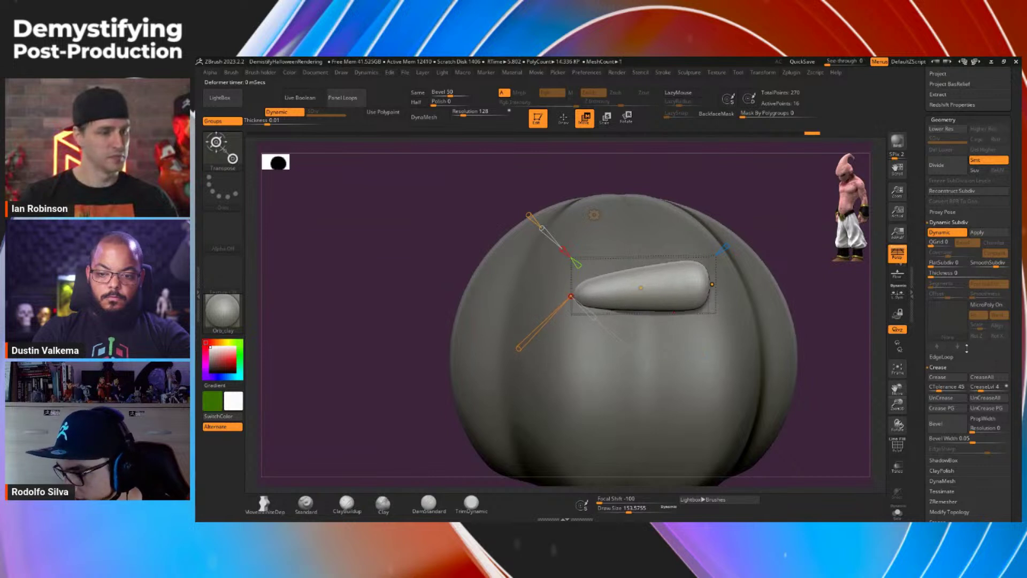
pyautogui.click(958, 377)
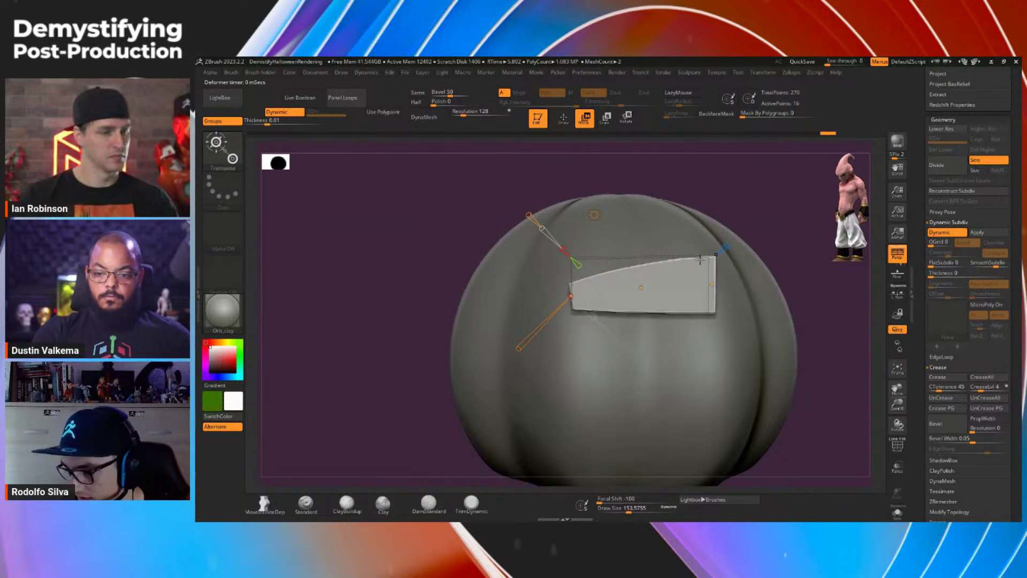
pyautogui.hotkey('ctrl', 'z')
pyautogui.hotkey('ctrl', 'z')
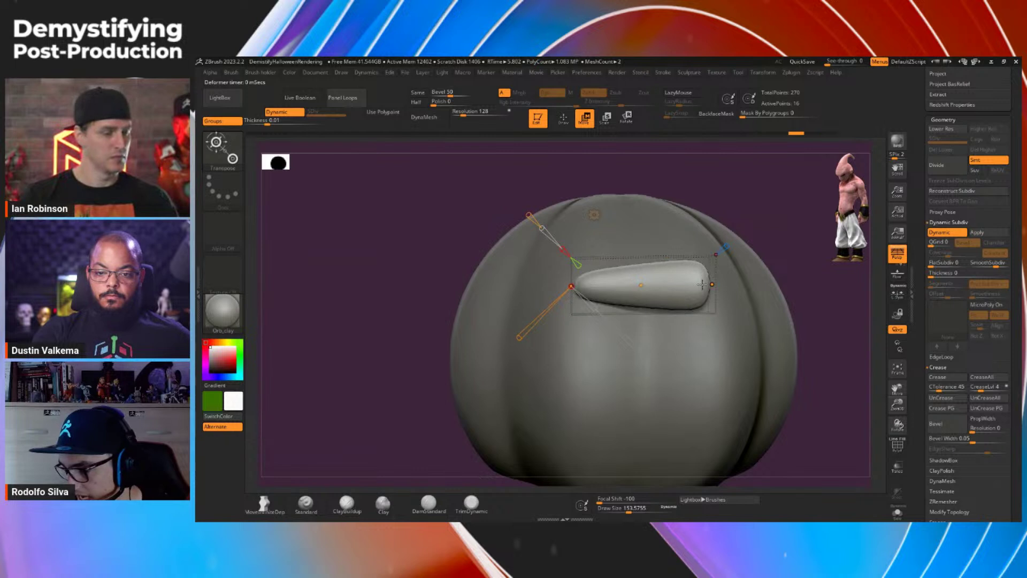
# Step: Crease the bar's edges and bend its narrow end slightly downward with the Bend Curve deformer
pyautogui.click(937, 377)
pyautogui.click(594, 214)
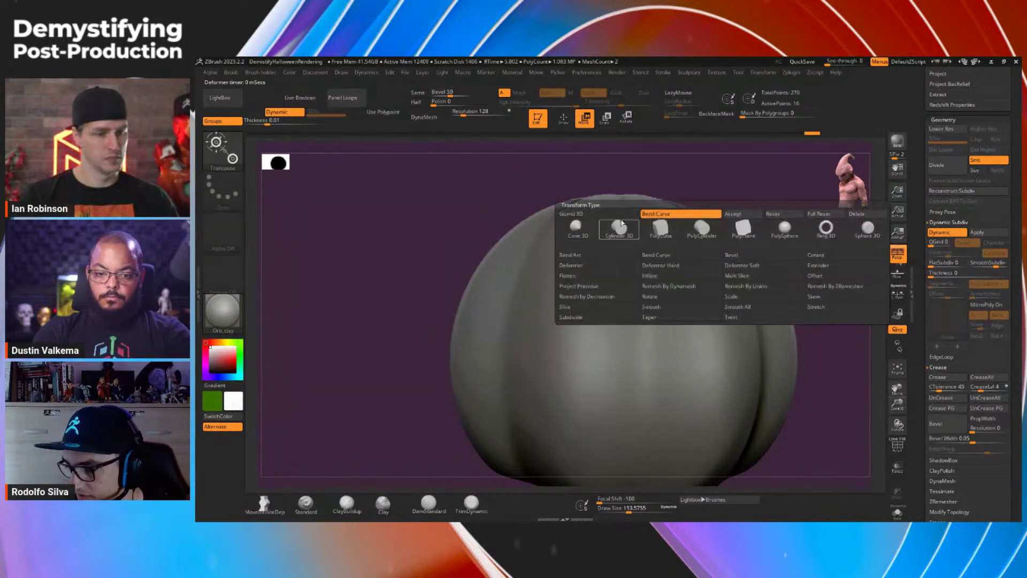
pyautogui.click(653, 253)
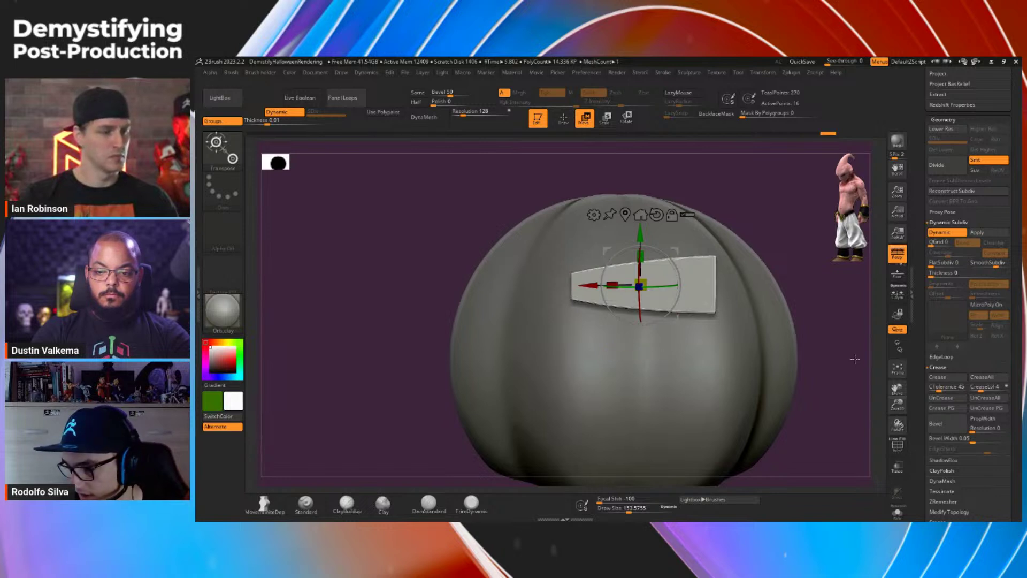
pyautogui.click(594, 214)
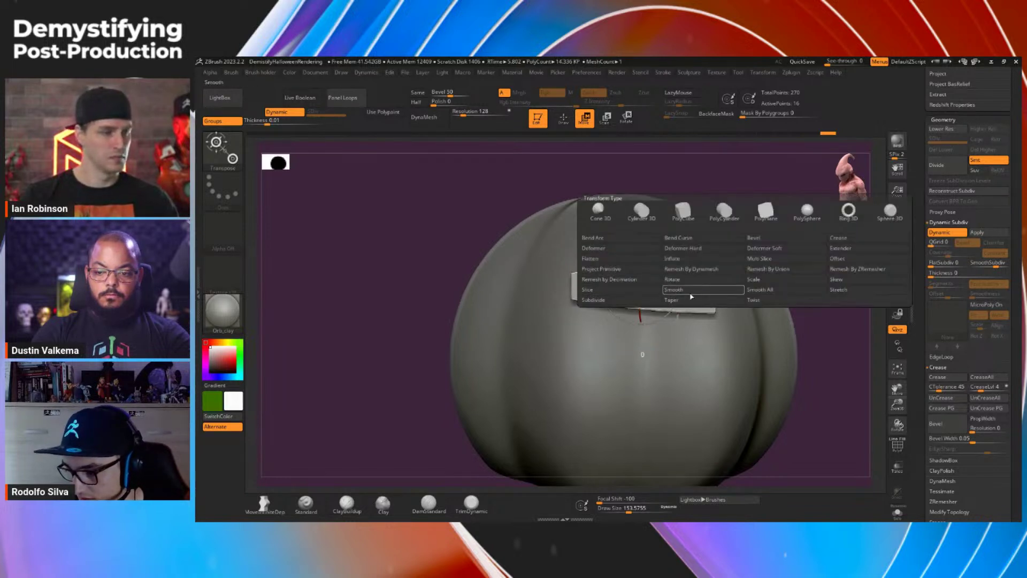
pyautogui.click(715, 247)
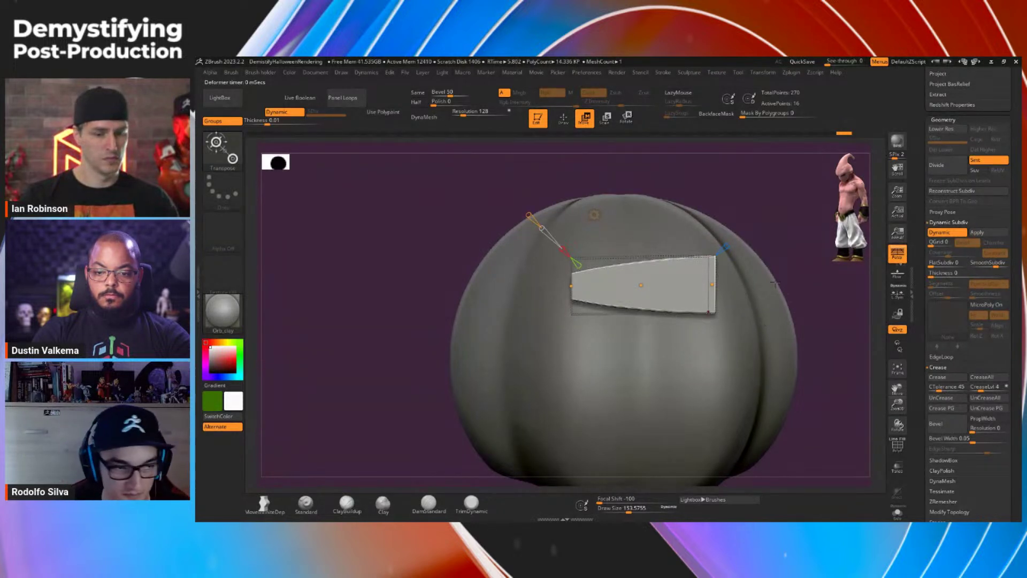
pyautogui.moveTo(571, 286); pyautogui.dragTo(570, 294)
pyautogui.moveTo(814, 326); pyautogui.dragTo(765, 345)
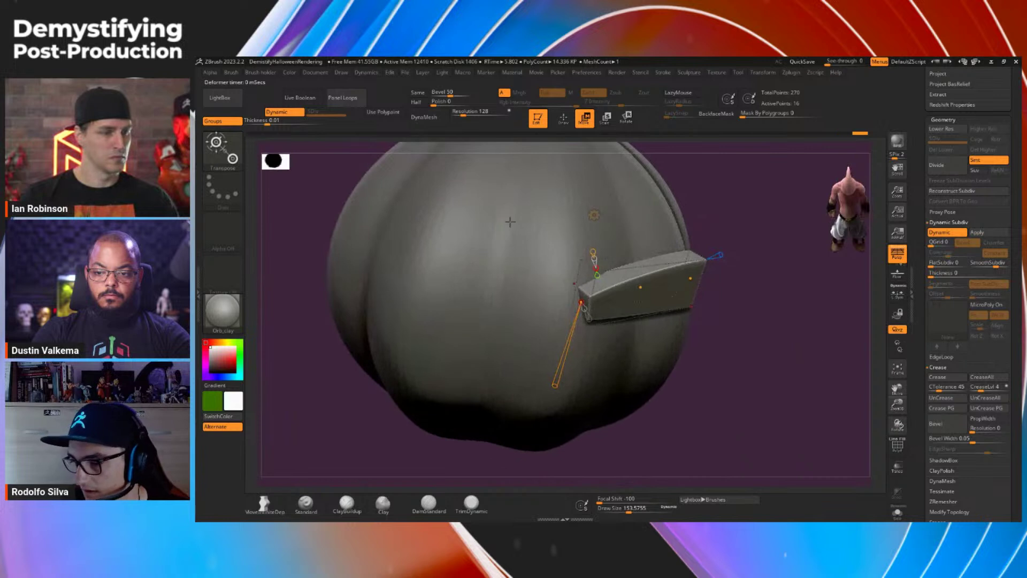
# Step: Turn on Live Boolean and adjust the bar with the gizmo so it cuts an opening into the pumpkin
pyautogui.click(314, 103)
pyautogui.press('y')
pyautogui.moveTo(659, 303)
pyautogui.mouseDown()
pyautogui.moveTo(636, 296)
pyautogui.moveTo(649, 300)
pyautogui.mouseUp()
pyautogui.keyDown('shift'); pyautogui.moveTo(788, 323); pyautogui.dragTo(781, 349); pyautogui.keyUp('shift')
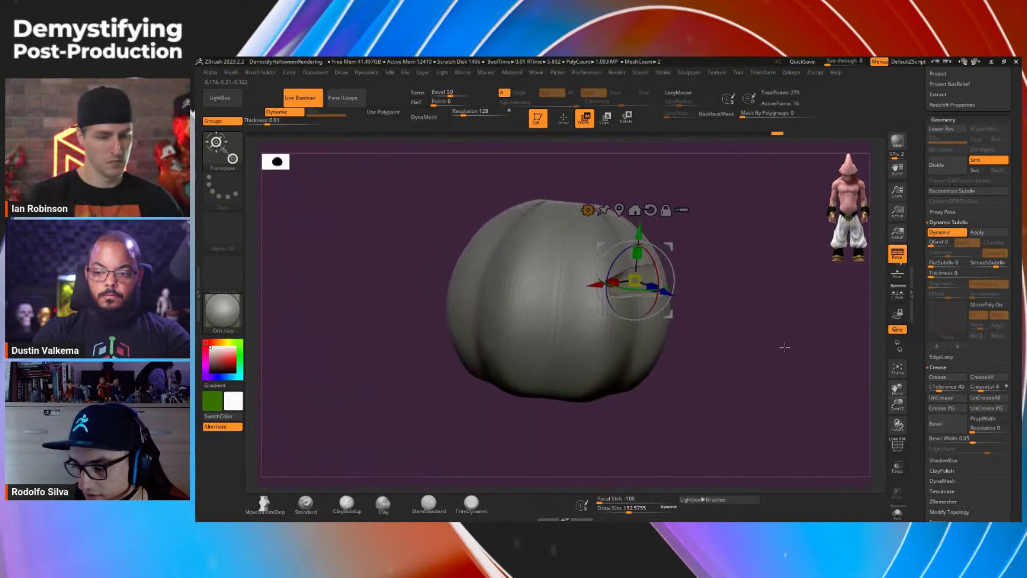
pyautogui.moveTo(610, 280); pyautogui.dragTo(613, 286)
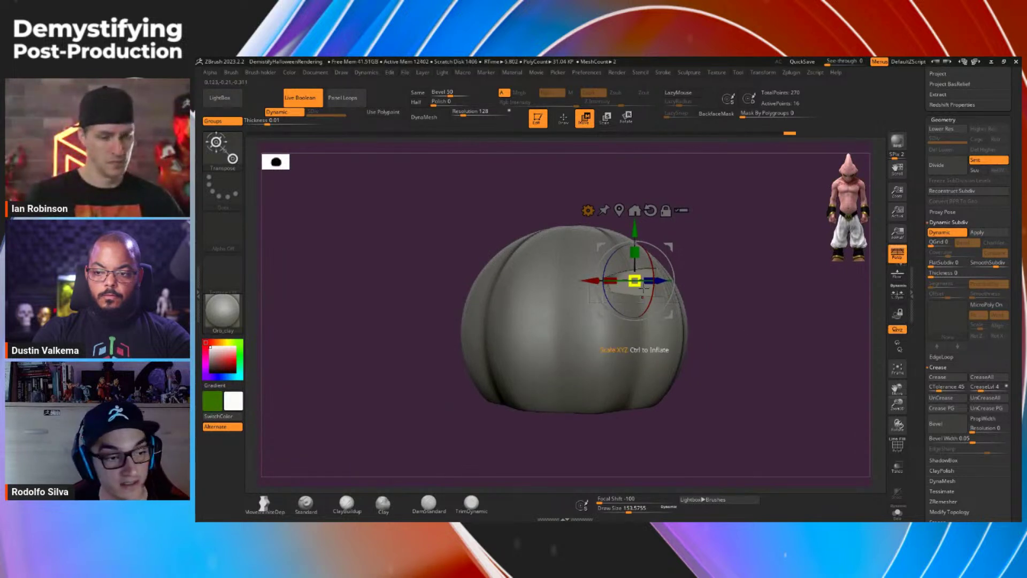
# Step: Select the pumpkin and inspect its wireframe and the opening cut by the bar
pyautogui.keyDown('alt'); pyautogui.click(683, 333); pyautogui.keyUp('alt')
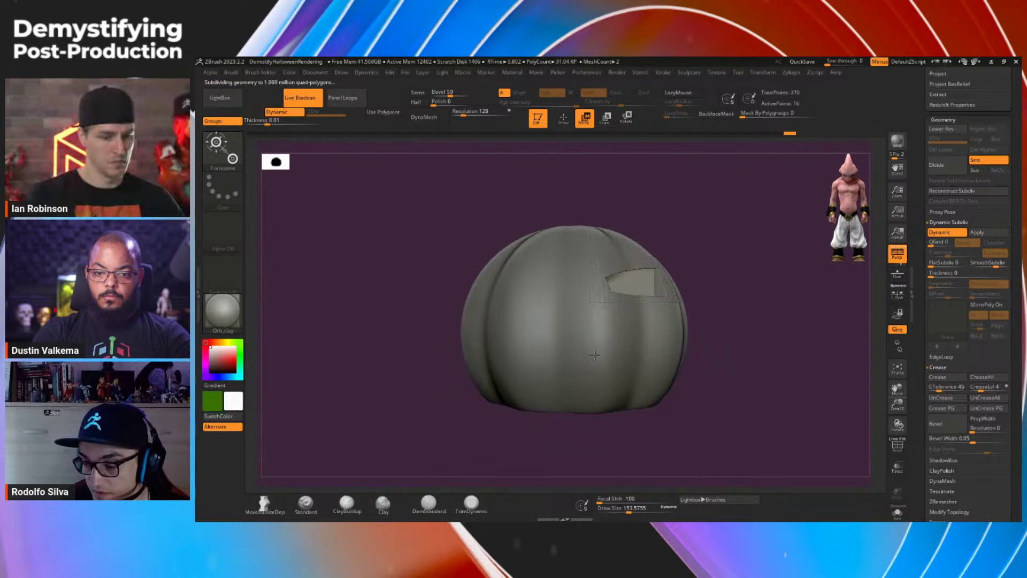
pyautogui.hotkey('shift', 'f')
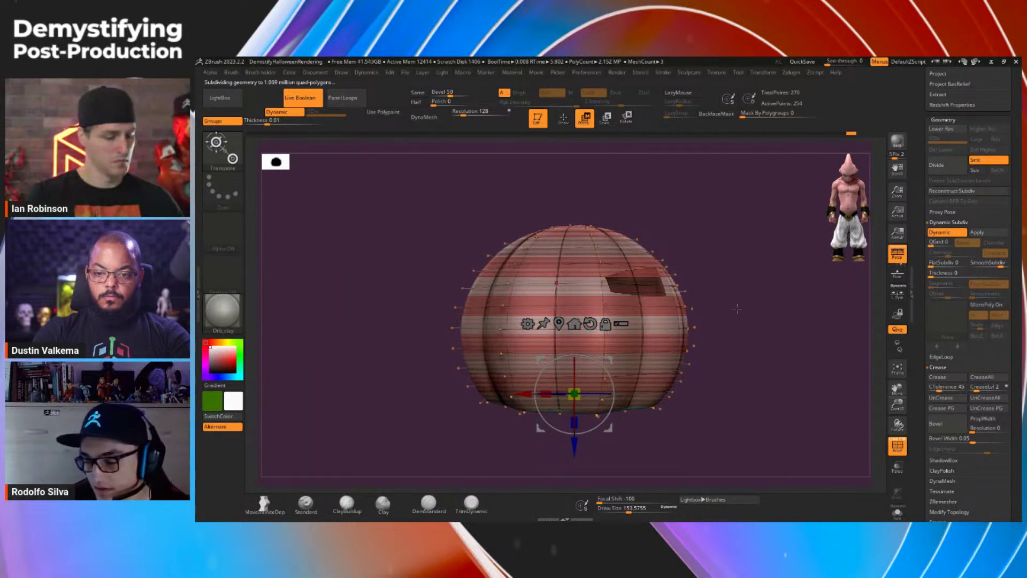
pyautogui.hotkey('shift', 'f')
pyautogui.moveTo(732, 342); pyautogui.dragTo(722, 323)
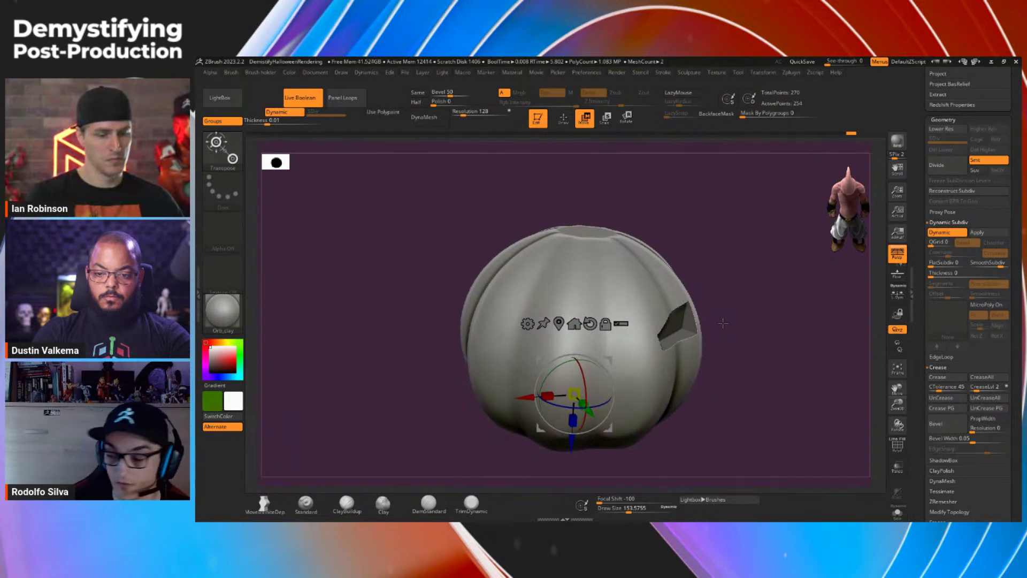
pyautogui.moveTo(758, 360); pyautogui.dragTo(718, 352)
# Step: Select the bar cutter and turn on Array Mesh for it
pyautogui.keyDown('alt'); pyautogui.click(669, 344); pyautogui.keyUp('alt')
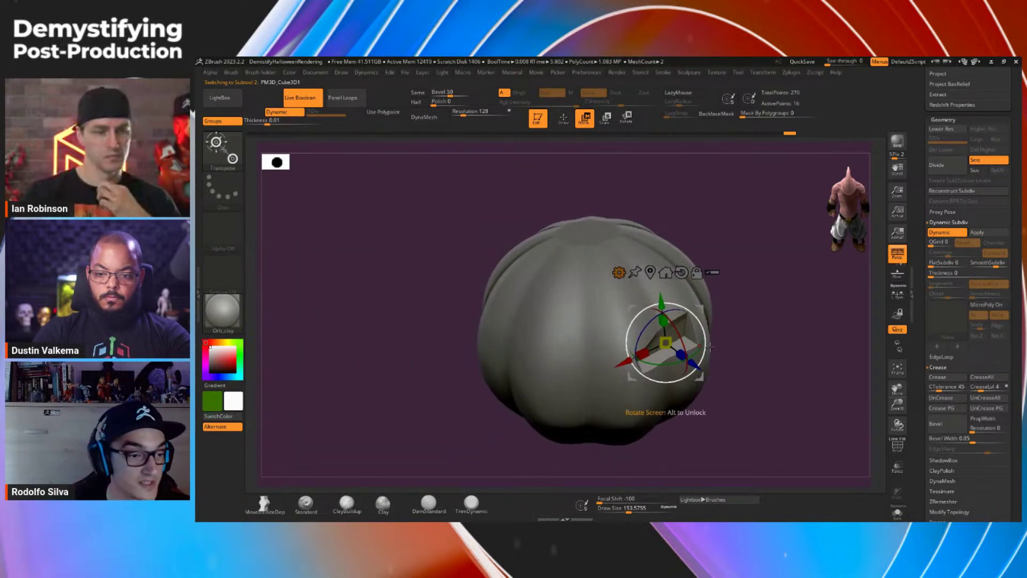
pyautogui.scroll(-6, 952, 338)
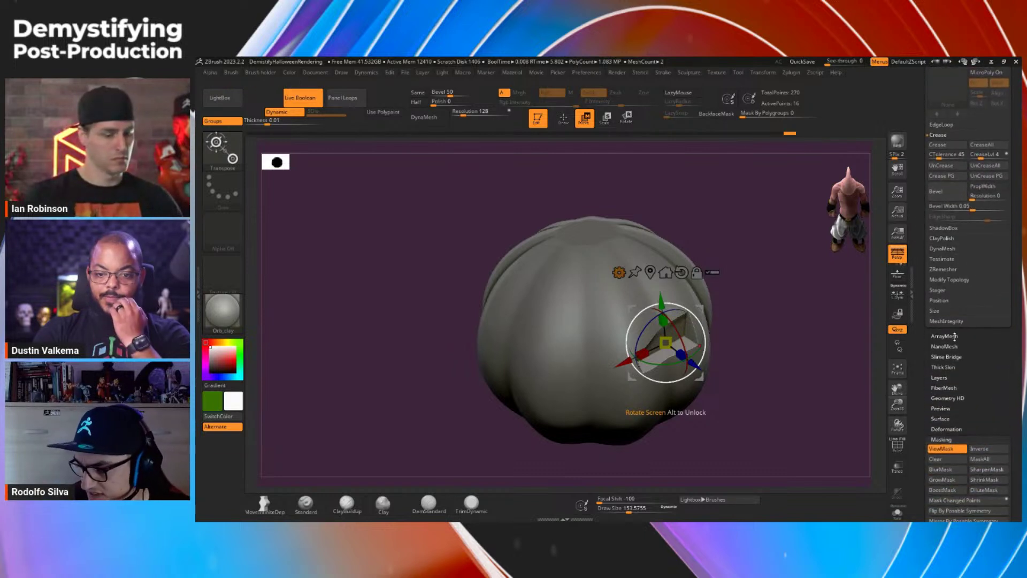
pyautogui.click(953, 337)
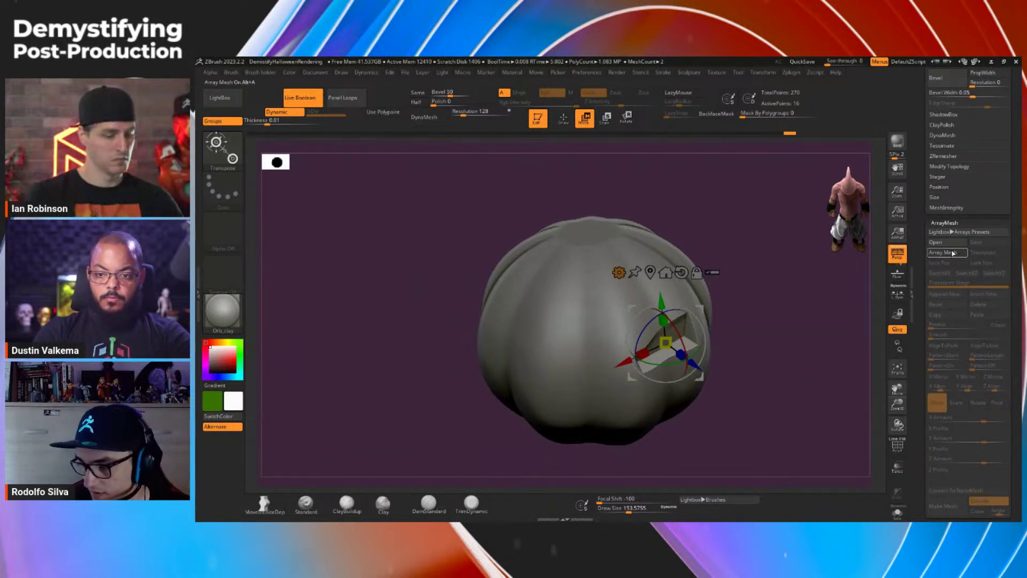
pyautogui.click(942, 252)
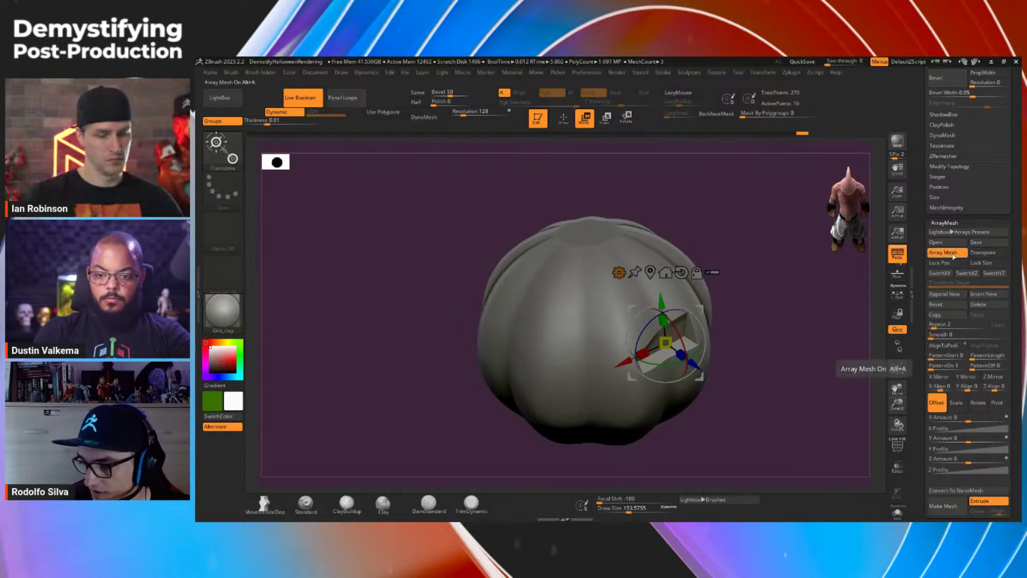
# Step: Turn on Transpose for the bar's array, display its transpose line and turn on Lock Pos
pyautogui.click(986, 254)
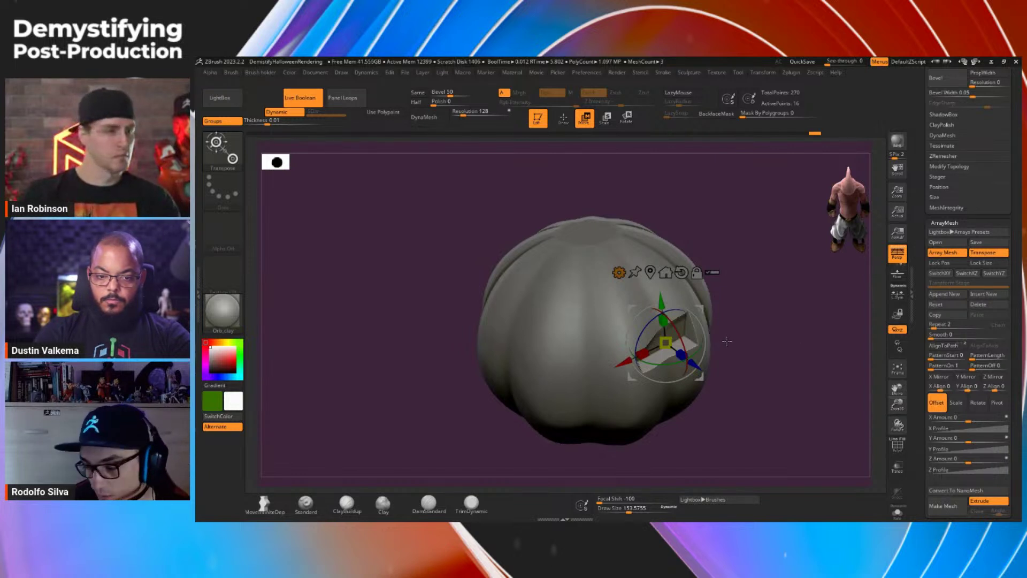
pyautogui.press('y')
pyautogui.moveTo(741, 357); pyautogui.dragTo(659, 342)
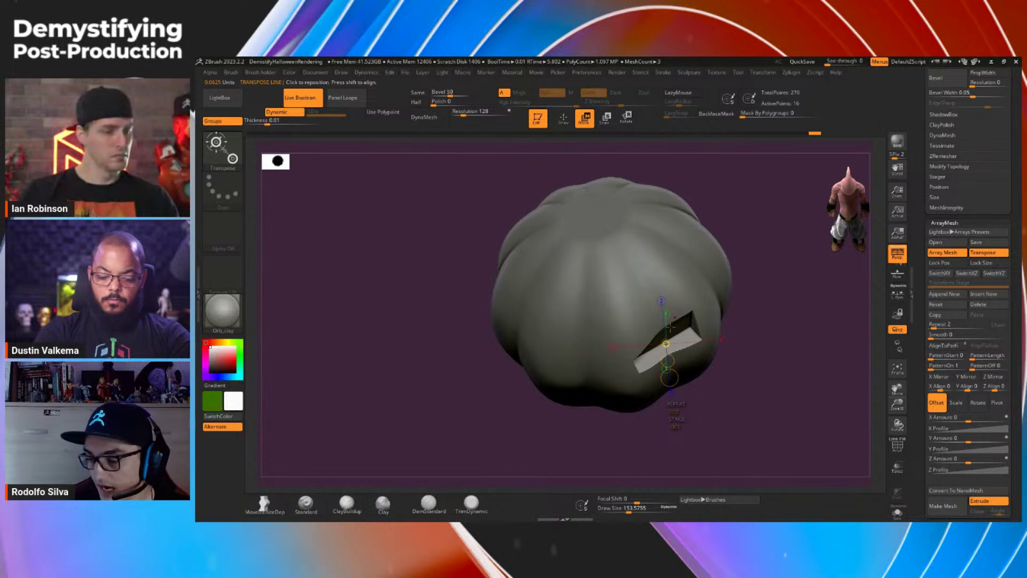
pyautogui.moveTo(669, 325); pyautogui.dragTo(600, 227)
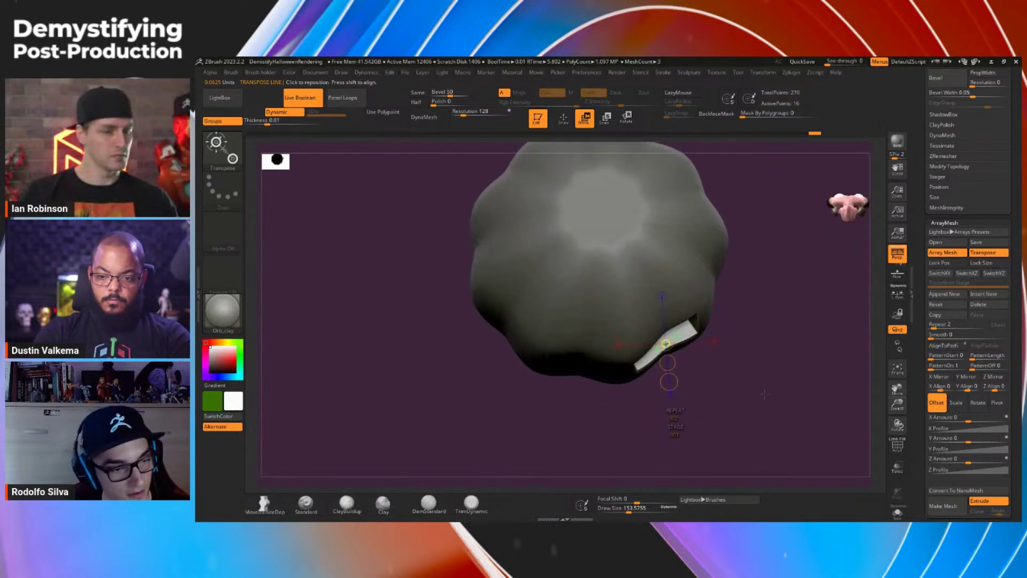
pyautogui.click(939, 262)
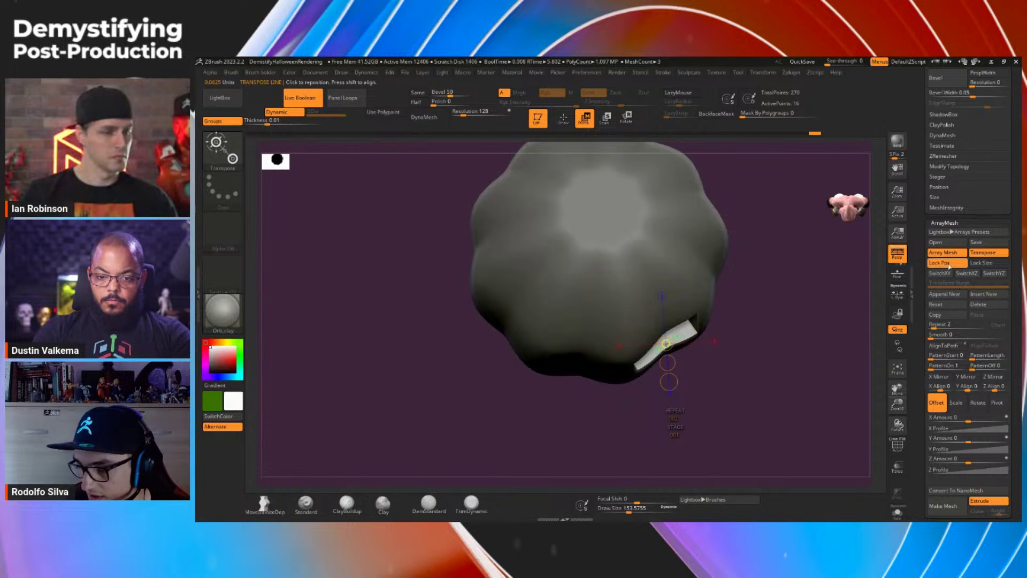
# Step: Try to place the bar array's transpose line near the pumpkin's centre, switching between the line and the gizmo
pyautogui.press('q')
pyautogui.press('w')
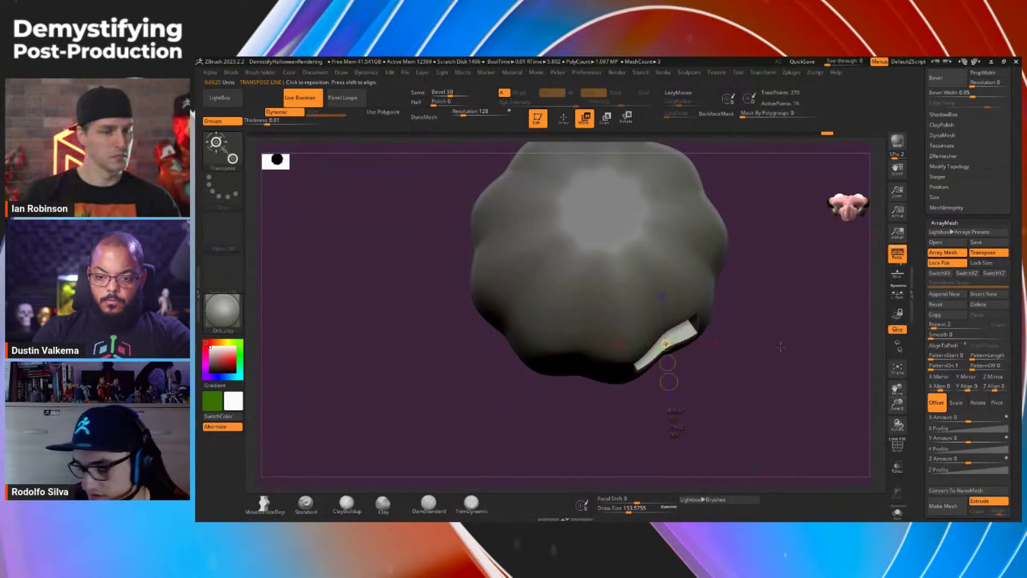
pyautogui.press('Return')
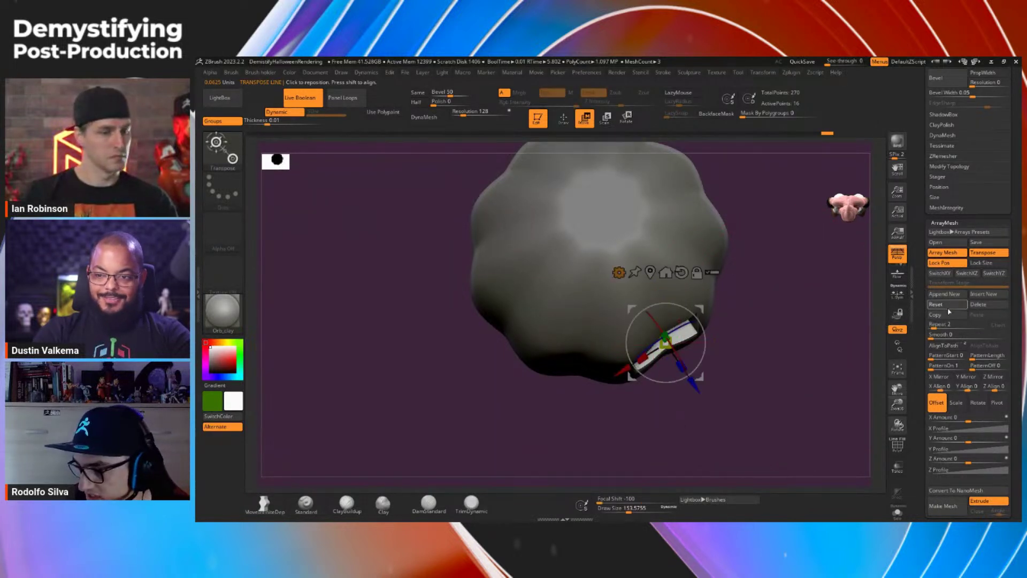
pyautogui.press('y')
pyautogui.press('y')
pyautogui.moveTo(608, 231); pyautogui.dragTo(695, 300, button='right')
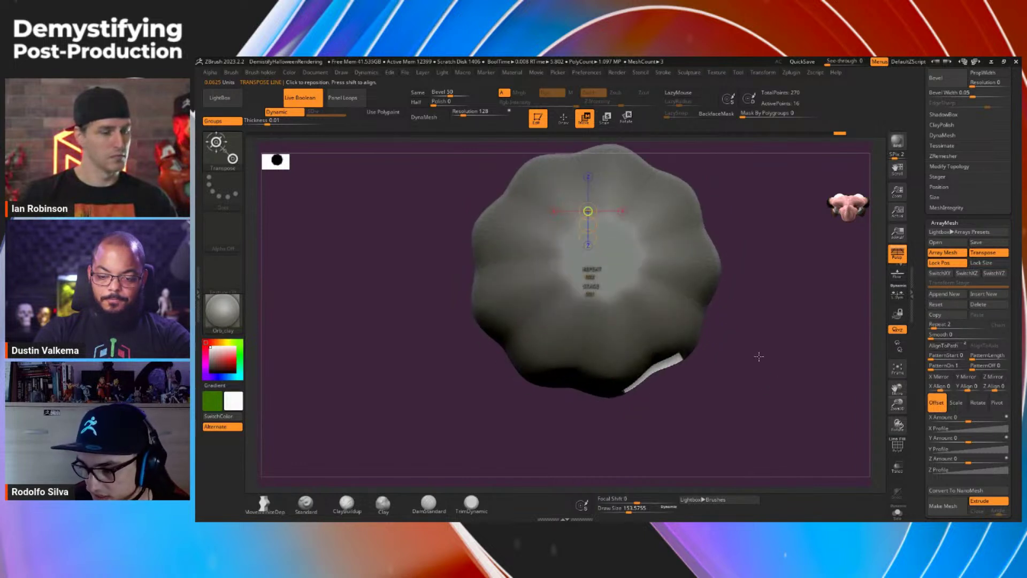
pyautogui.moveTo(706, 341); pyautogui.dragTo(615, 348, button='right')
# Step: Undo the recent transpose and array changes on the bar
pyautogui.hotkey('ctrl', 'z')
pyautogui.hotkey('ctrl', 'z')
pyautogui.hotkey('ctrl', 'z')
pyautogui.hotkey('ctrl', 'z')
pyautogui.hotkey('ctrl', 'z')
pyautogui.hotkey('ctrl', 'z')
pyautogui.hotkey('ctrl', 'z')
pyautogui.hotkey('ctrl', 'z')
# Step: Select the pumpkin, centre it on the world origin and raise it with the gizmo
pyautogui.press('q')
pyautogui.moveTo(923, 176); pyautogui.dragTo(923, 439)
pyautogui.click(974, 300)
pyautogui.press('w')
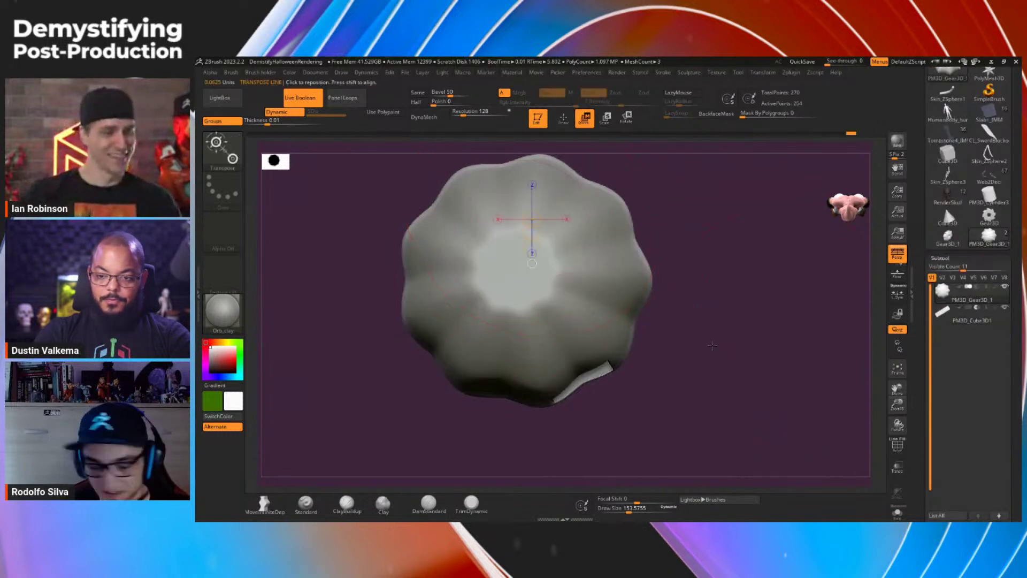
pyautogui.press('y')
pyautogui.keyDown('alt'); pyautogui.moveTo(696, 299); pyautogui.dragTo(720, 309, button='right'); pyautogui.keyUp('alt')
pyautogui.click(537, 226)
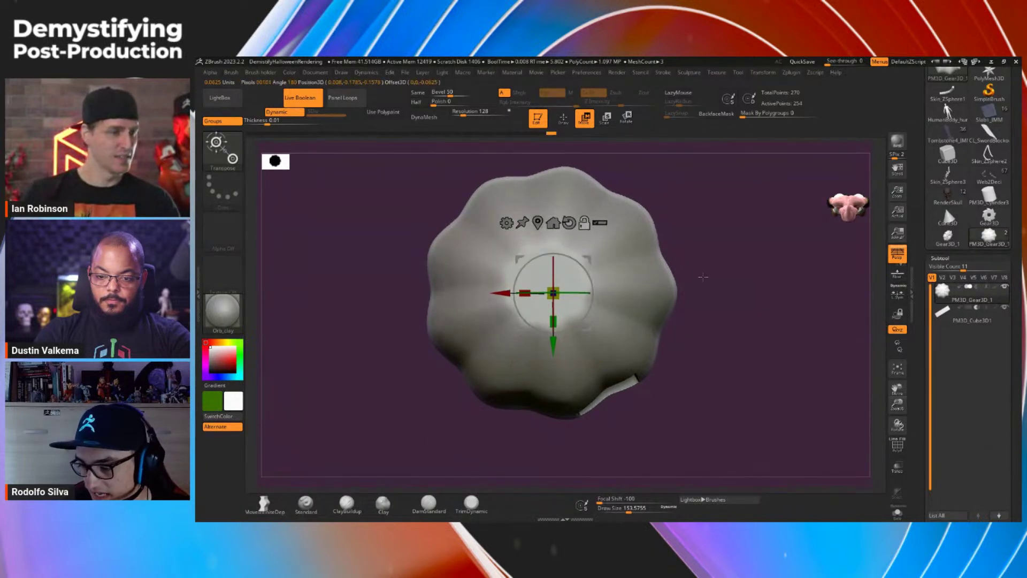
pyautogui.click(554, 222)
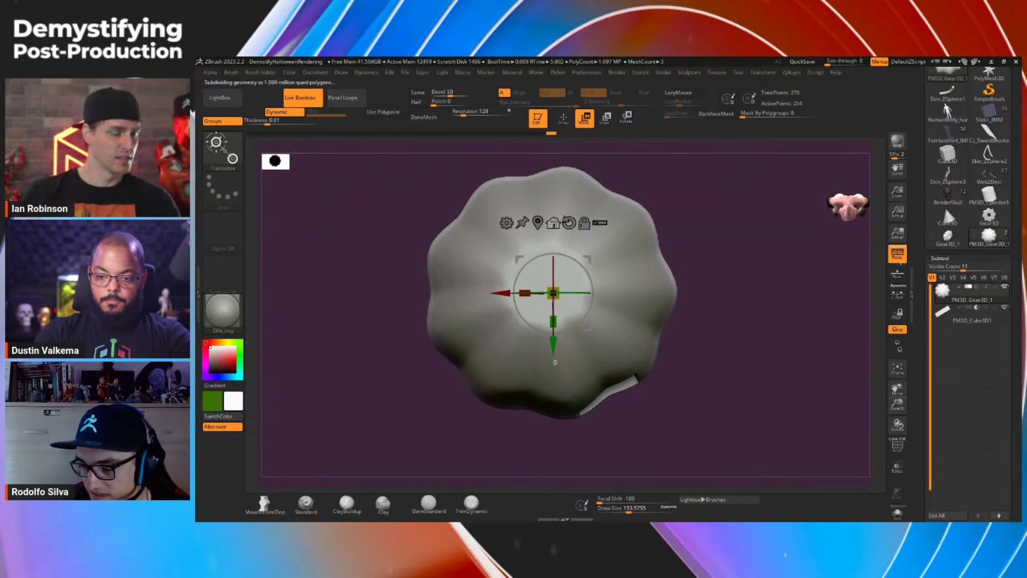
pyautogui.moveTo(710, 288); pyautogui.dragTo(694, 325)
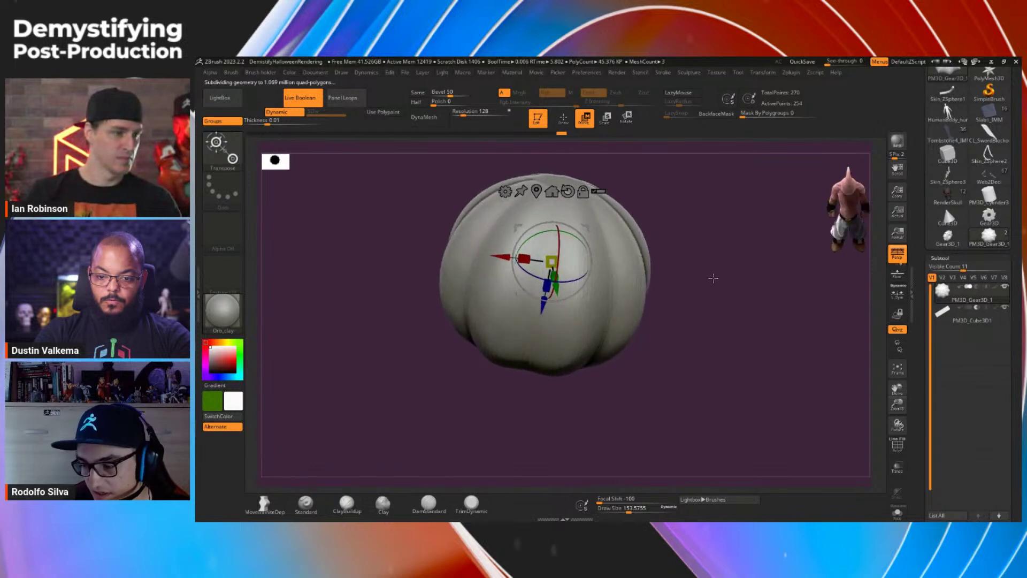
pyautogui.moveTo(543, 304); pyautogui.dragTo(553, 251)
# Step: Select the bar, reset its gizmo orientation and shift it along the gizmo axes against the pumpkin's side
pyautogui.click(941, 311)
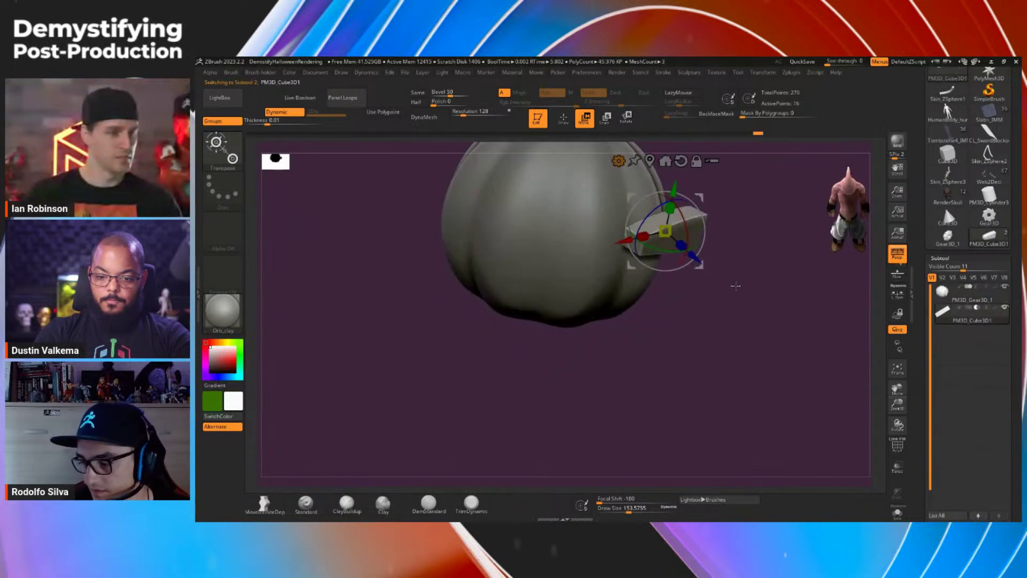
pyautogui.moveTo(687, 251); pyautogui.dragTo(671, 380)
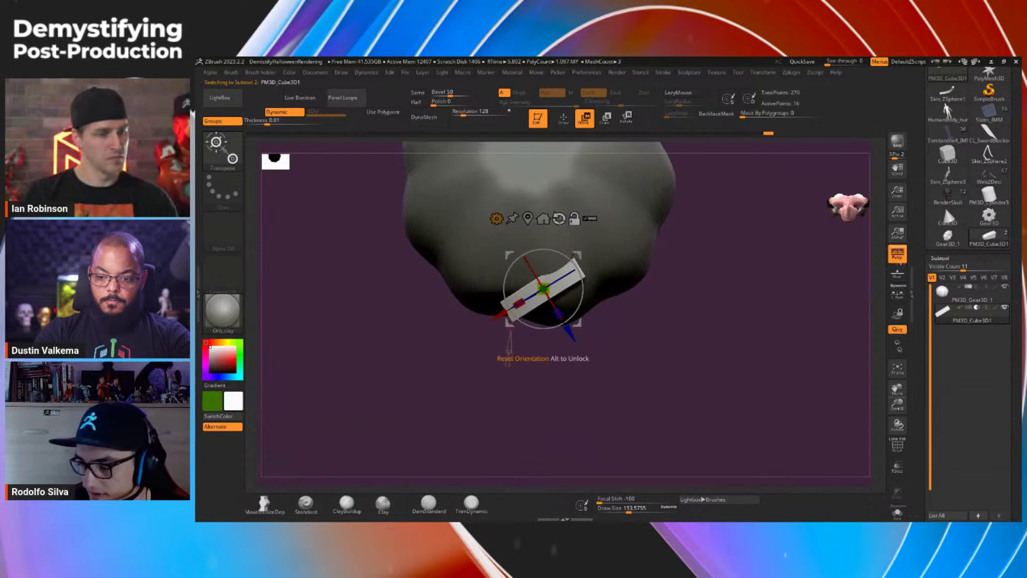
pyautogui.keyDown('alt'); pyautogui.click(559, 218); pyautogui.keyUp('alt')
pyautogui.moveTo(493, 290); pyautogui.dragTo(566, 289)
pyautogui.moveTo(616, 341); pyautogui.dragTo(616, 320)
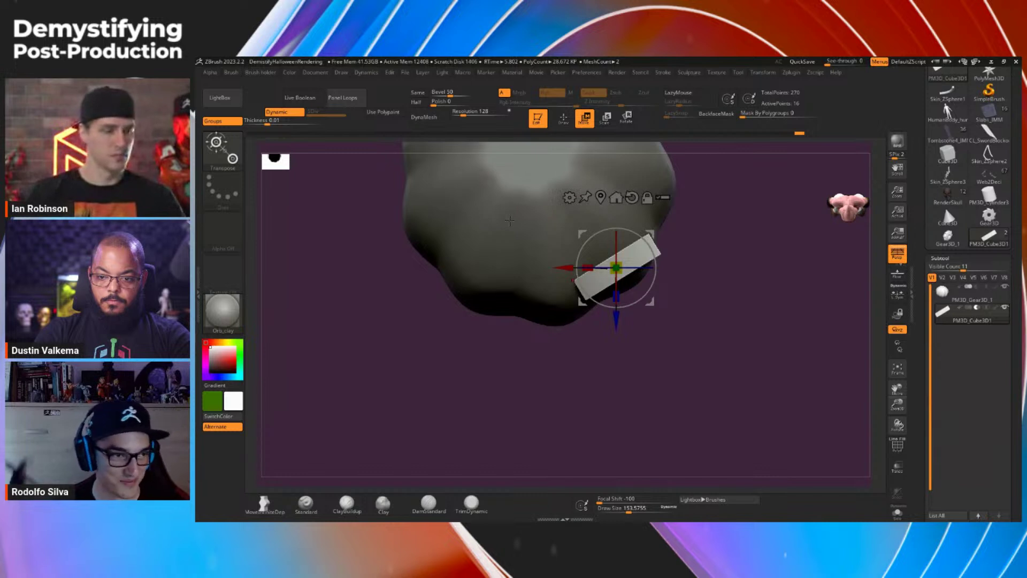
# Step: Fine-tune the bar's height and depth in the pumpkin's side and turn on Live Boolean to cut the opening
pyautogui.moveTo(715, 327); pyautogui.dragTo(747, 302)
pyautogui.moveTo(617, 217); pyautogui.dragTo(616, 245)
pyautogui.moveTo(697, 269); pyautogui.dragTo(725, 376)
pyautogui.moveTo(626, 341); pyautogui.dragTo(628, 351)
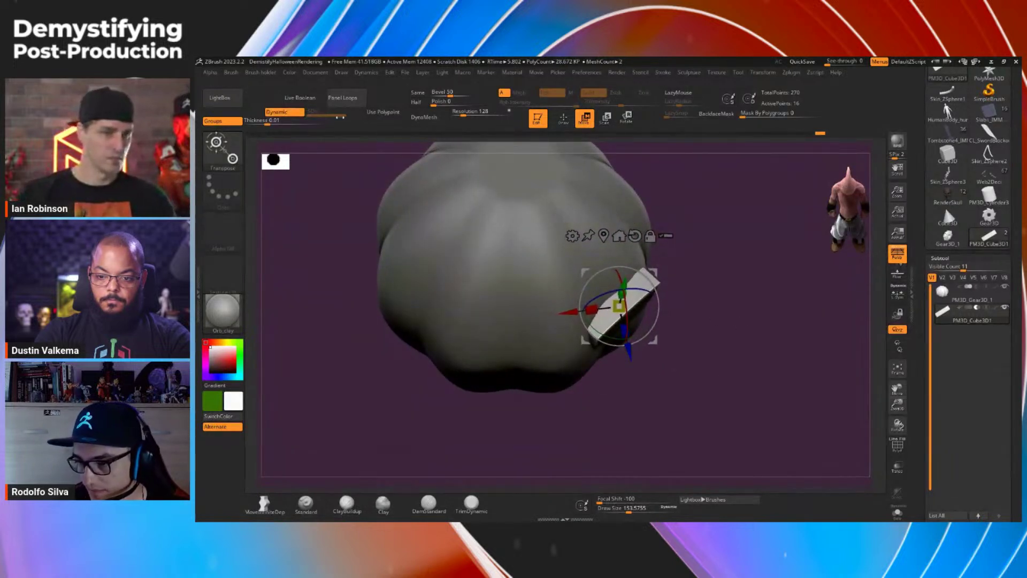
pyautogui.click(303, 98)
pyautogui.moveTo(690, 321); pyautogui.dragTo(732, 327)
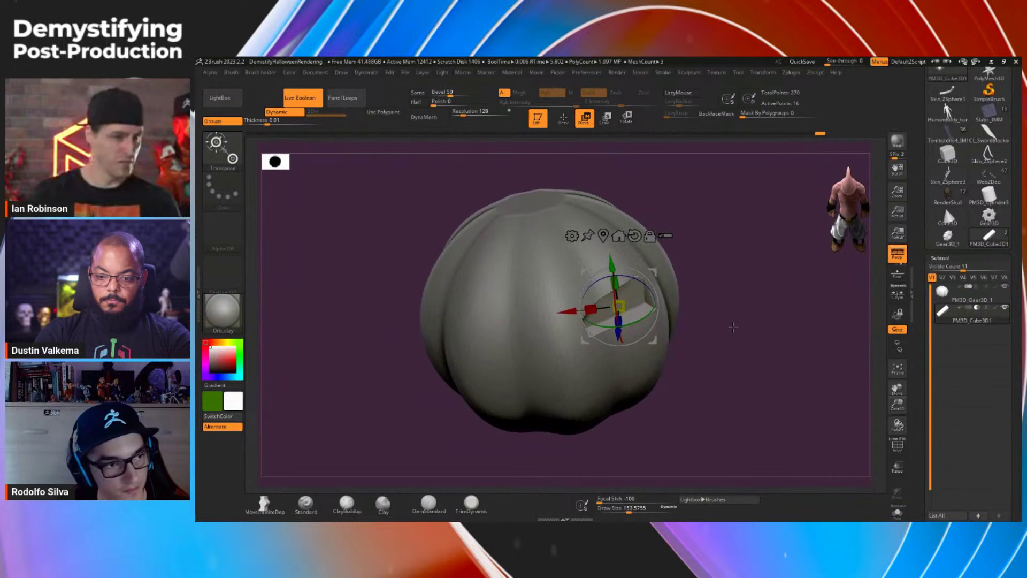
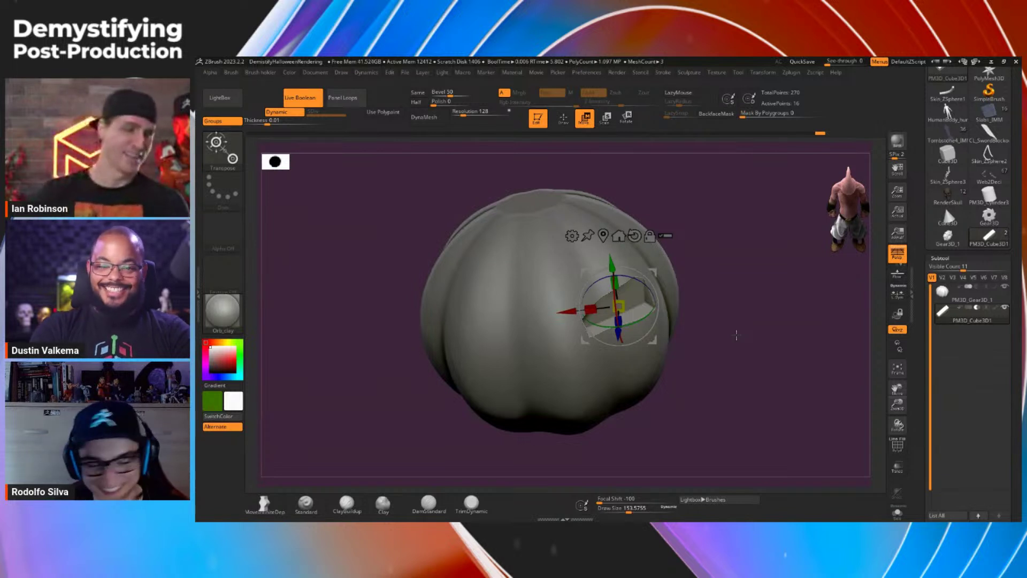
# Step: Display the wireframe, turn off Live Boolean and try the gizmo at several points on the bar
pyautogui.moveTo(736, 335)
pyautogui.mouseDown()
pyautogui.moveTo(747, 366)
pyautogui.moveTo(695, 330)
pyautogui.moveTo(738, 367)
pyautogui.moveTo(732, 326)
pyautogui.mouseUp()
pyautogui.hotkey('shift', 'f')
pyautogui.keyDown('alt'); pyautogui.click(666, 270); pyautogui.keyUp('alt')
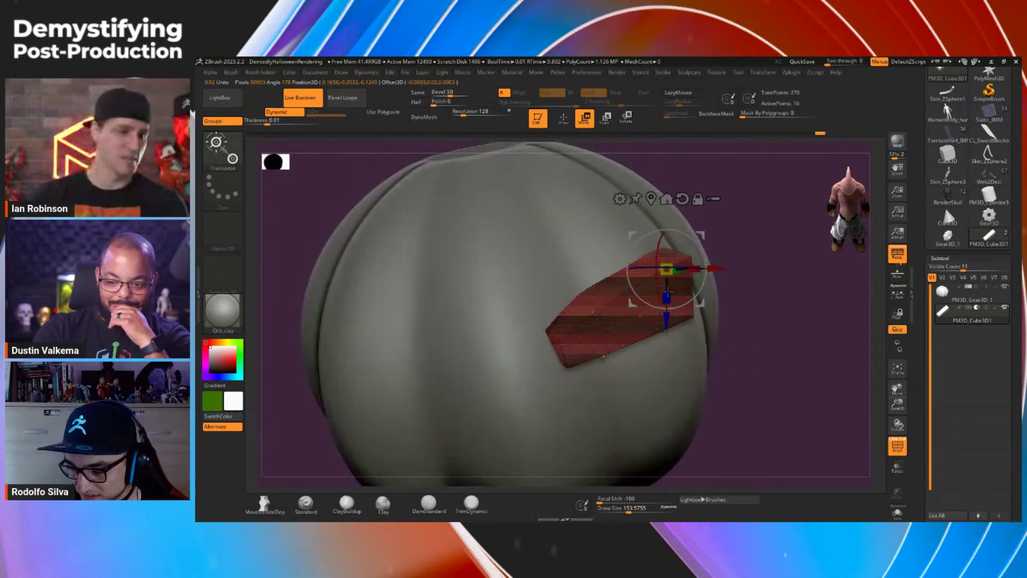
pyautogui.keyDown('alt'); pyautogui.click(592, 311); pyautogui.keyUp('alt')
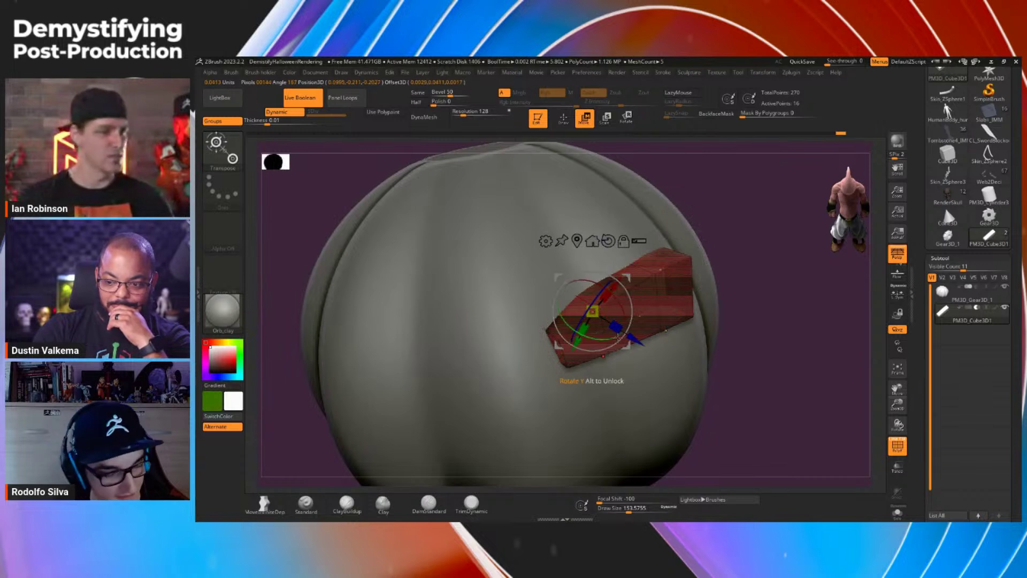
pyautogui.click(302, 98)
pyautogui.keyDown('alt'); pyautogui.click(664, 275); pyautogui.keyUp('alt')
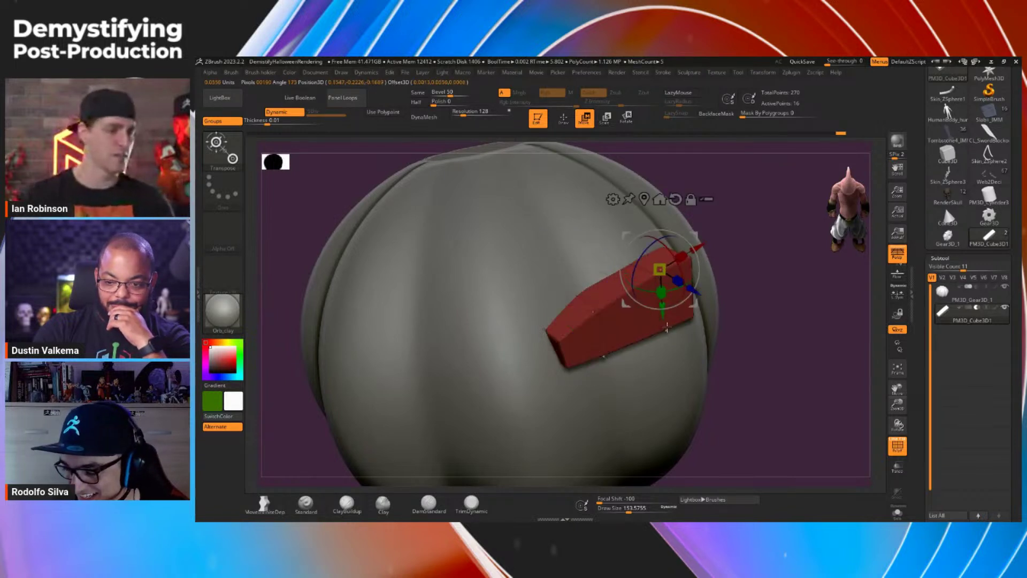
pyautogui.keyDown('alt'); pyautogui.click(617, 307); pyautogui.keyUp('alt')
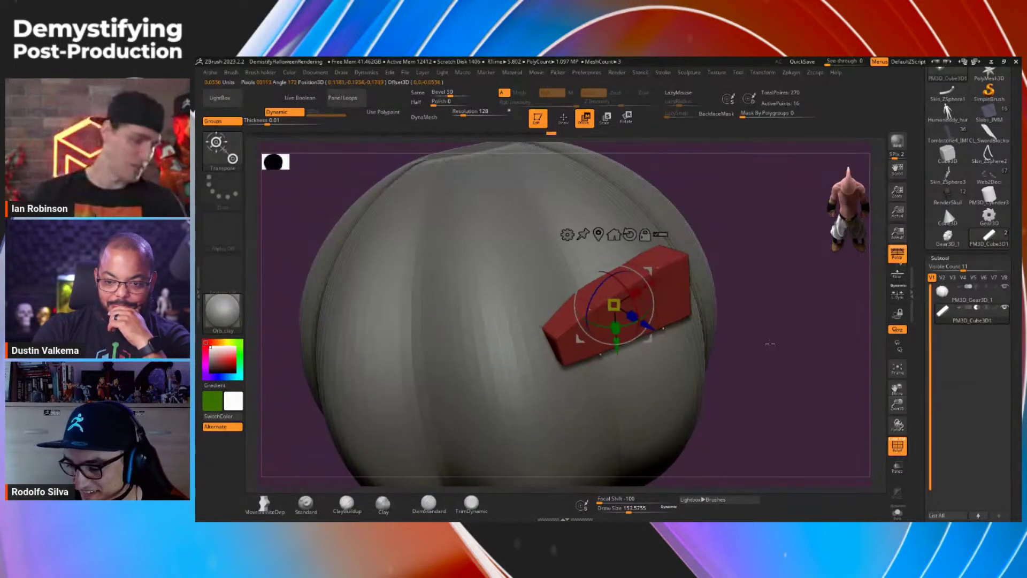
# Step: Align the gizmo to points on the bar's front face and examine its orientation from several angles
pyautogui.moveTo(769, 351); pyautogui.dragTo(767, 376)
pyautogui.keyDown('alt'); pyautogui.click(665, 284); pyautogui.keyUp('alt')
pyautogui.keyDown('alt'); pyautogui.click(608, 339); pyautogui.keyUp('alt')
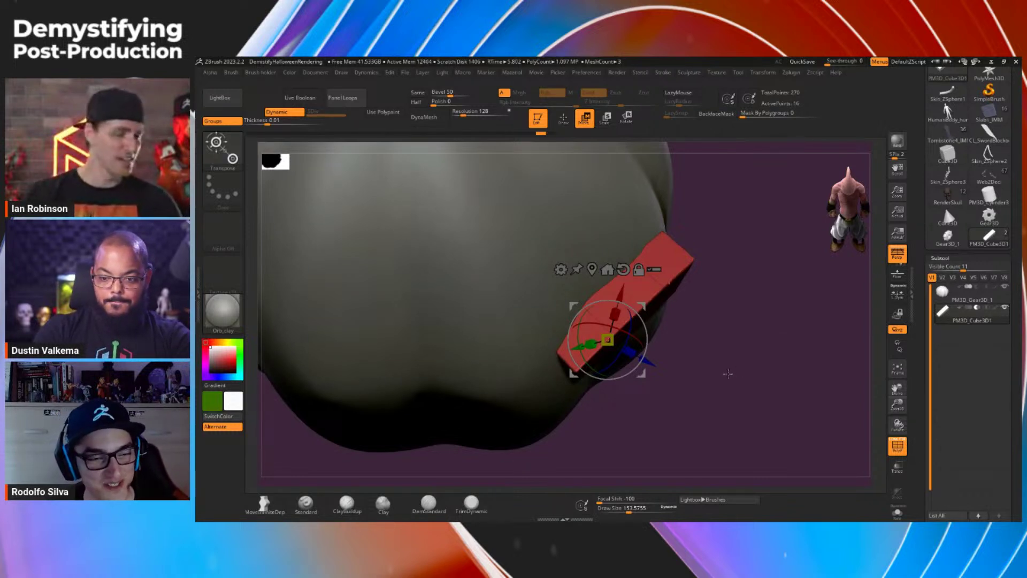
pyautogui.moveTo(762, 382); pyautogui.dragTo(759, 393)
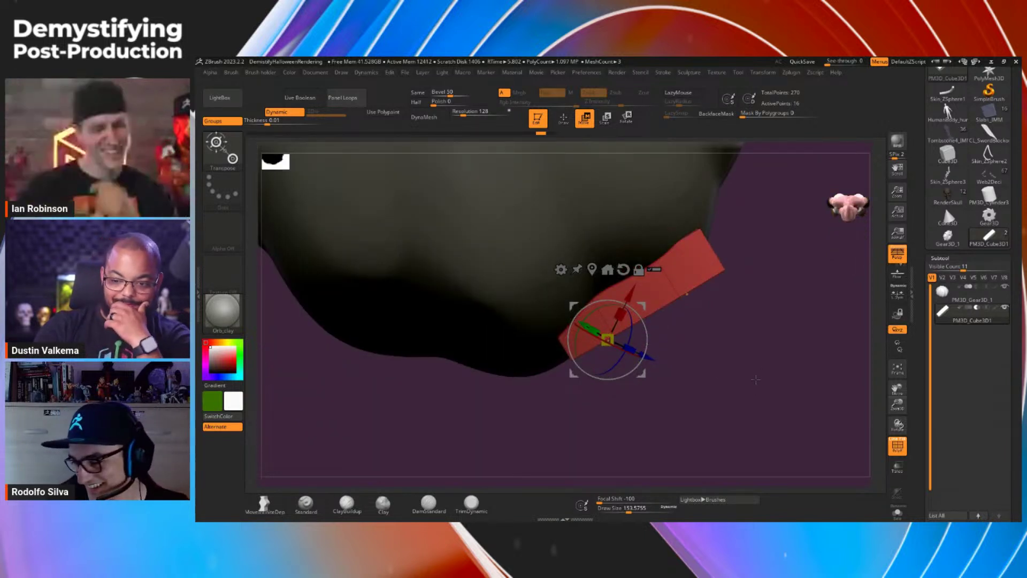
pyautogui.moveTo(757, 392); pyautogui.dragTo(752, 373)
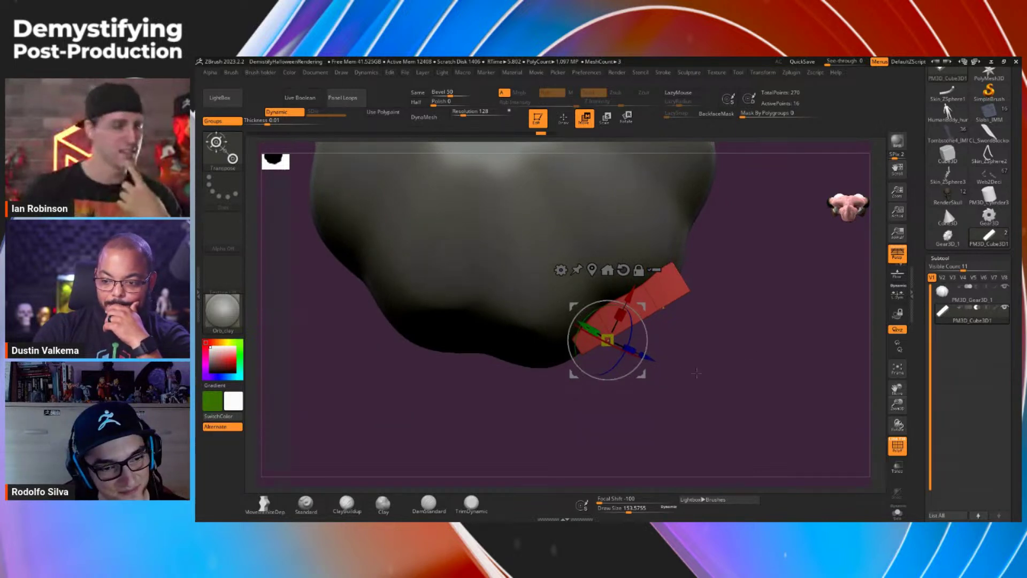
pyautogui.moveTo(741, 385); pyautogui.dragTo(717, 332)
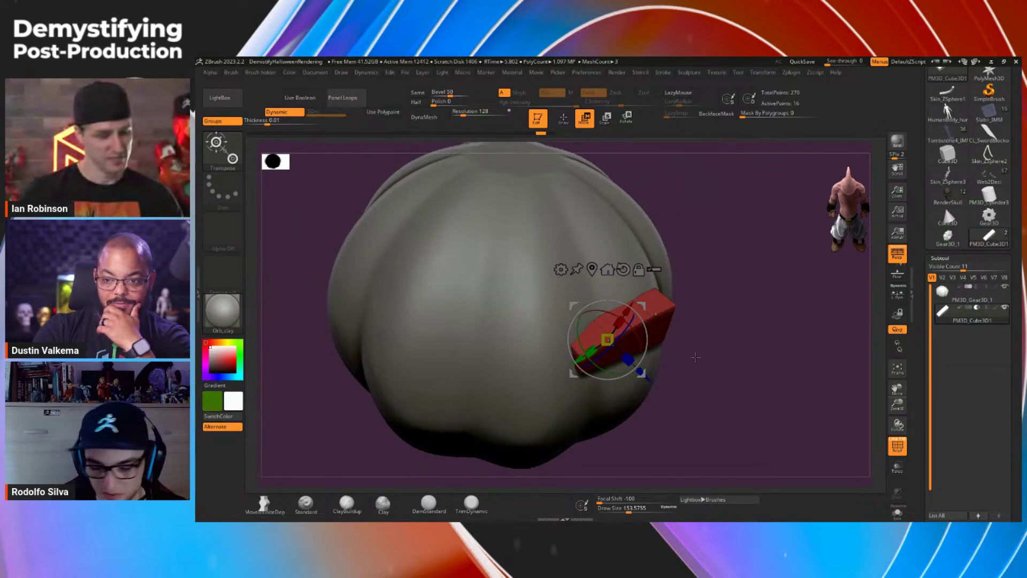
pyautogui.keyDown('alt'); pyautogui.moveTo(700, 371); pyautogui.dragTo(745, 330); pyautogui.keyUp('alt')
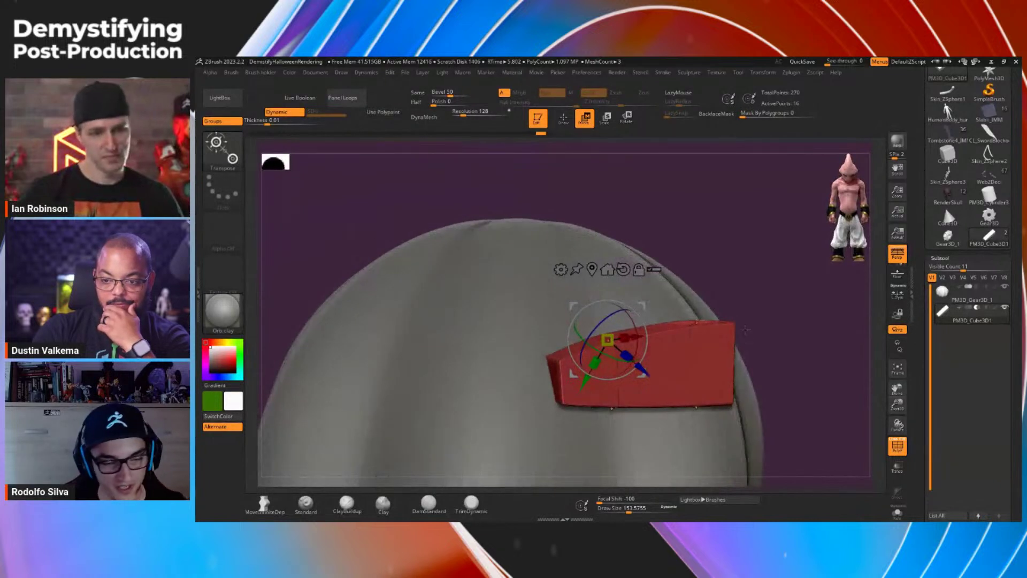
pyautogui.moveTo(804, 366); pyautogui.dragTo(734, 373)
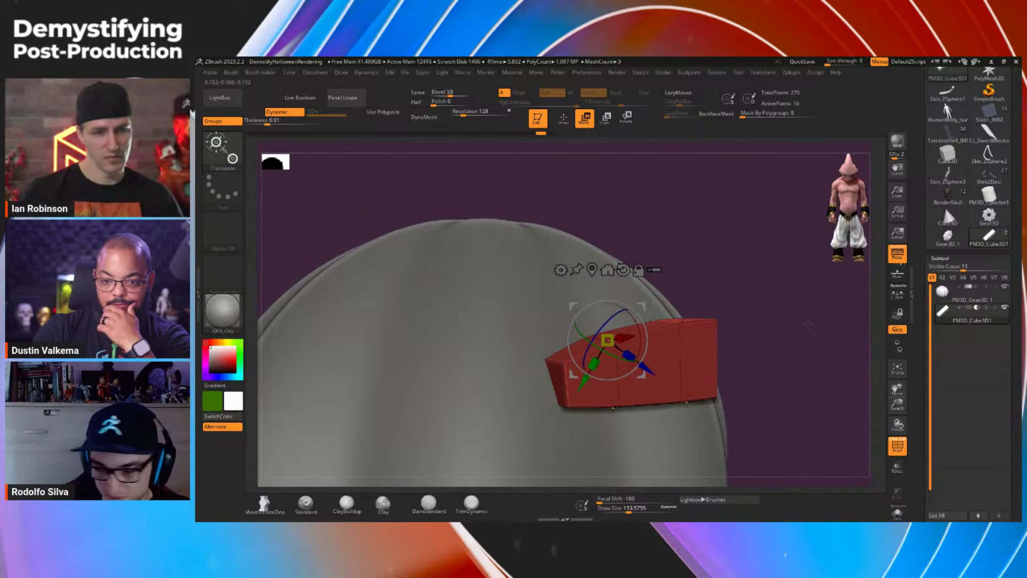
# Step: Reset the gizmo's orientation and return it to the centre of the bar
pyautogui.click(623, 270)
pyautogui.moveTo(647, 380); pyautogui.dragTo(650, 296)
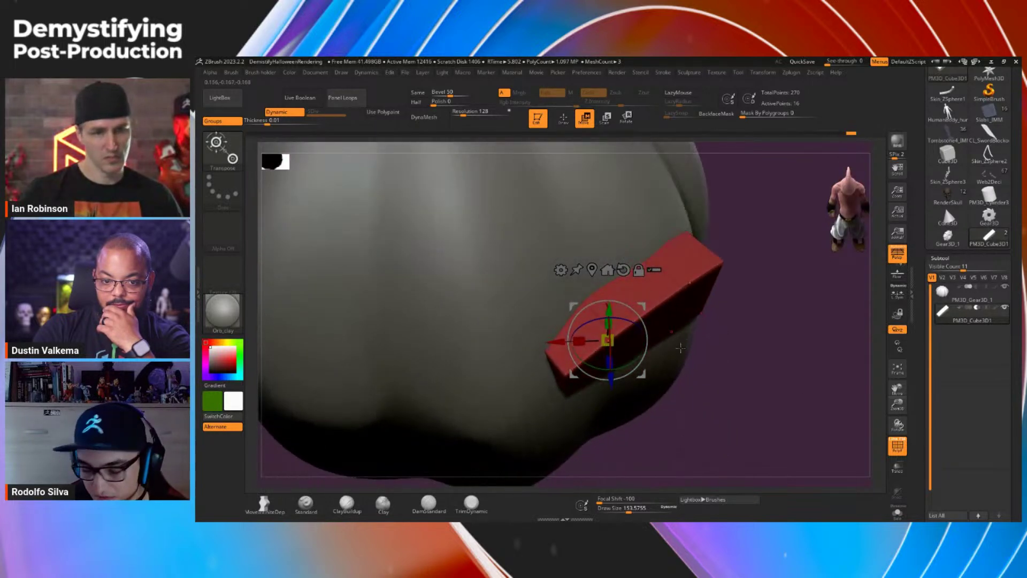
pyautogui.keyDown('alt'); pyautogui.moveTo(665, 347); pyautogui.dragTo(650, 257, button='right'); pyautogui.keyUp('alt')
pyautogui.keyDown('alt'); pyautogui.moveTo(556, 343); pyautogui.dragTo(553, 215); pyautogui.keyUp('alt')
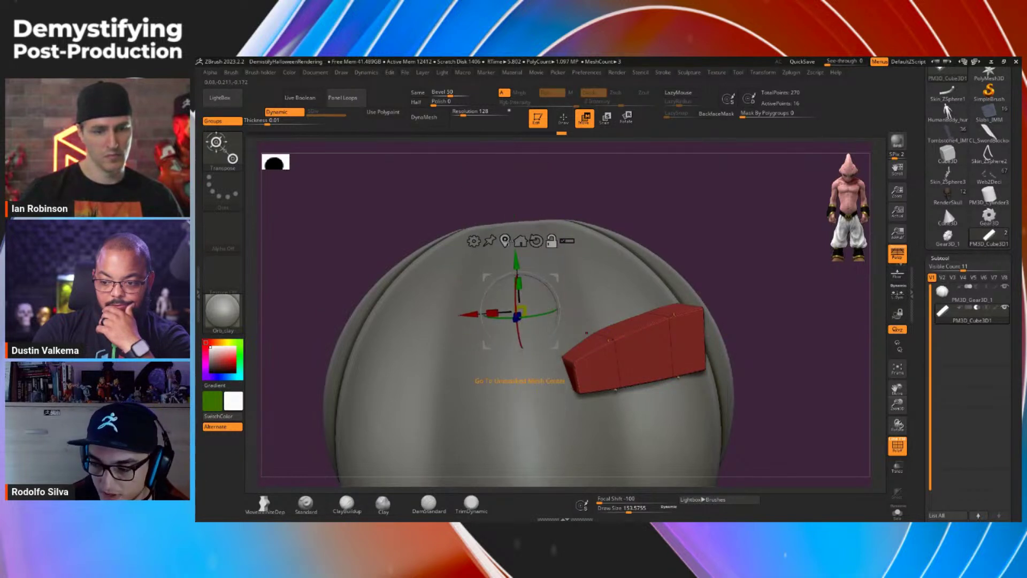
pyautogui.click(505, 242)
pyautogui.moveTo(769, 344); pyautogui.dragTo(725, 353)
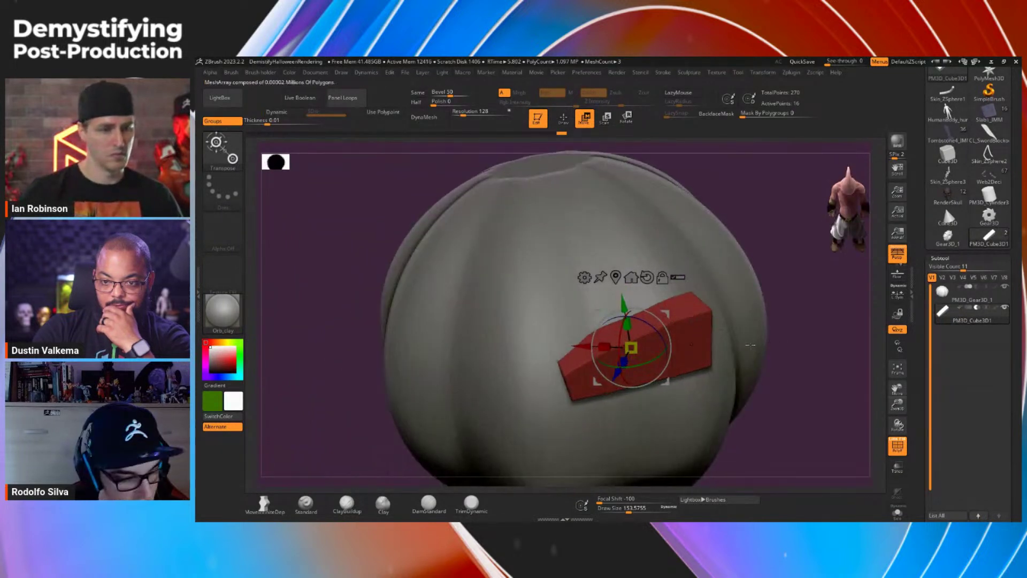
# Step: Isolate the bar and place the gizmo at points along its upper edge
pyautogui.hotkey('alt', 's')
pyautogui.keyDown('alt'); pyautogui.moveTo(749, 367); pyautogui.dragTo(780, 346); pyautogui.keyUp('alt')
pyautogui.keyDown('alt'); pyautogui.click(732, 260); pyautogui.keyUp('alt')
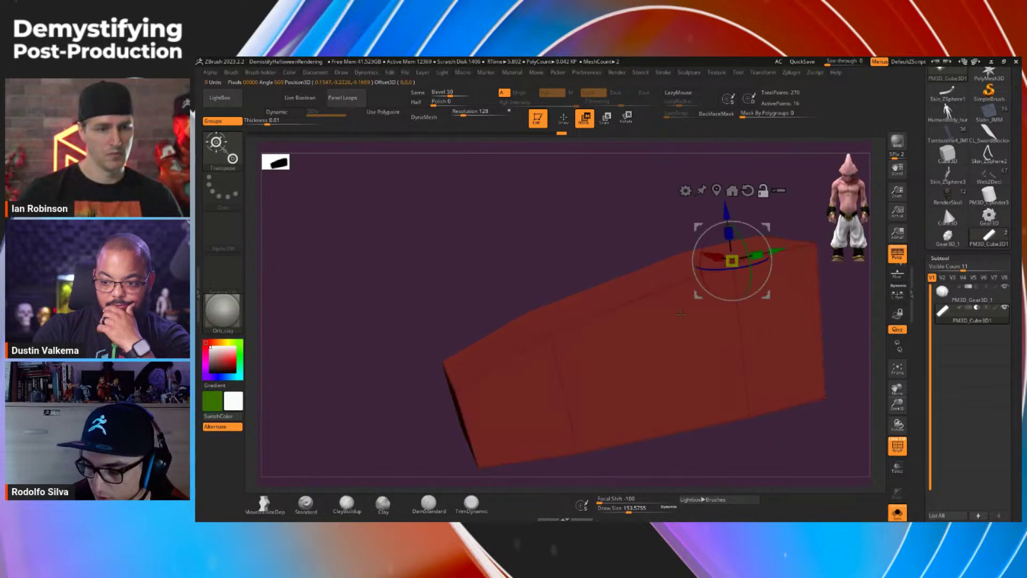
pyautogui.keyDown('alt'); pyautogui.click(549, 333); pyautogui.keyUp('alt')
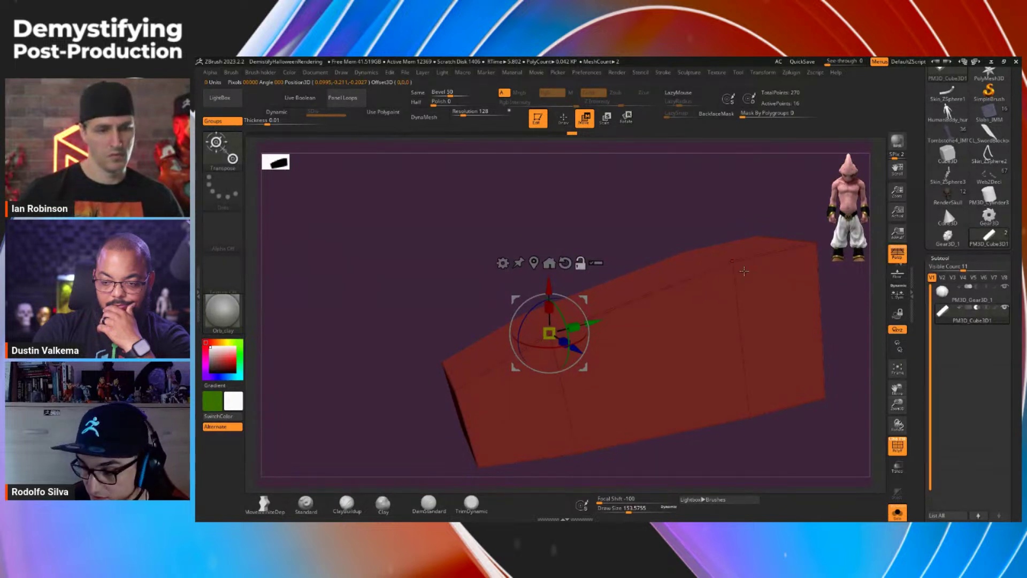
pyautogui.keyDown('alt'); pyautogui.click(732, 261); pyautogui.keyUp('alt')
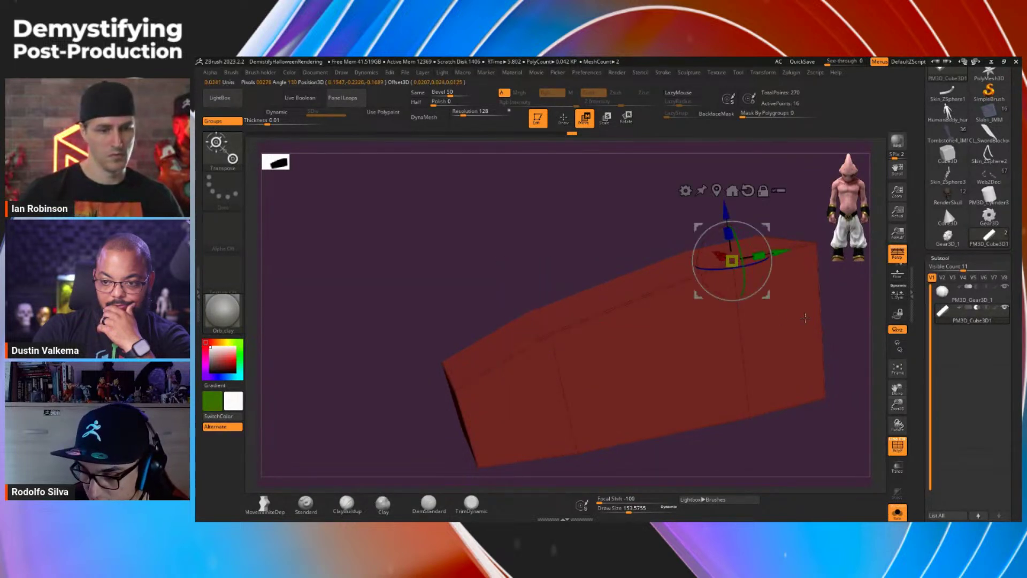
# Step: Inspect the isolated bar from several sides, show the pumpkin again and centre the gizmo on the bar
pyautogui.moveTo(766, 401); pyautogui.dragTo(760, 406)
pyautogui.keyDown('alt'); pyautogui.moveTo(860, 467); pyautogui.dragTo(723, 434); pyautogui.keyUp('alt')
pyautogui.moveTo(775, 352); pyautogui.dragTo(719, 379)
pyautogui.moveTo(624, 385); pyautogui.dragTo(625, 385)
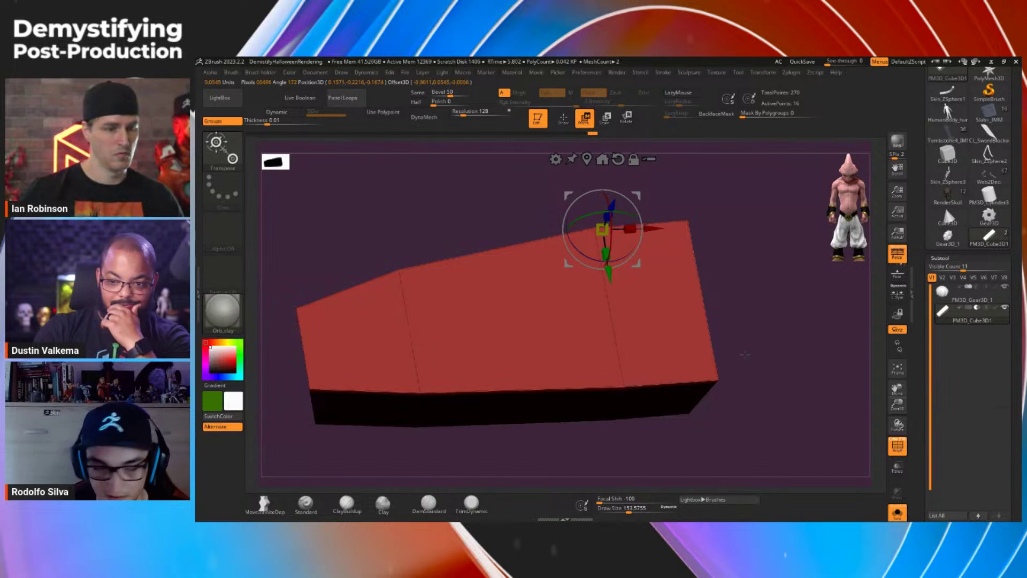
pyautogui.moveTo(640, 383); pyautogui.dragTo(773, 363)
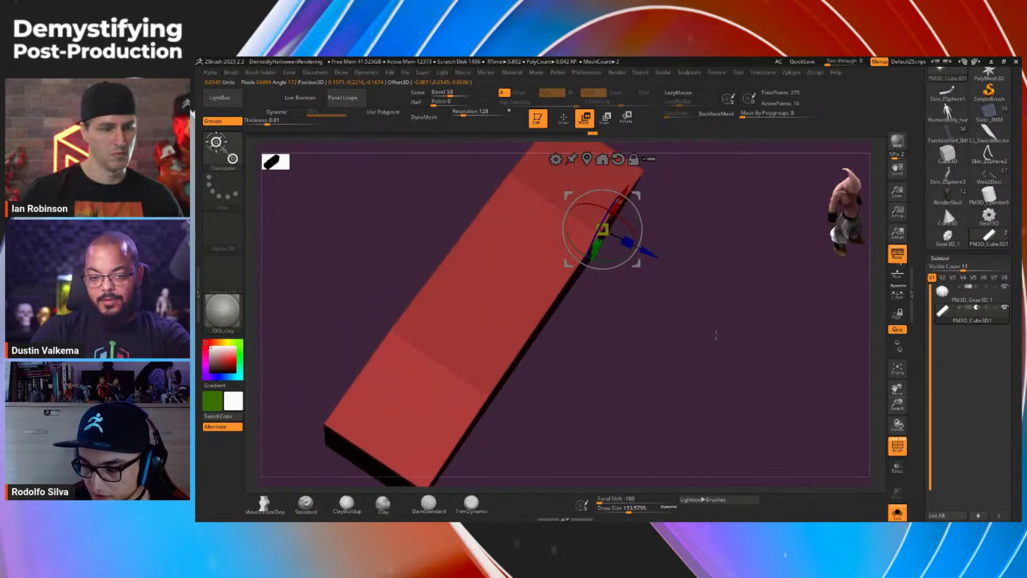
pyautogui.moveTo(619, 306); pyautogui.dragTo(738, 289)
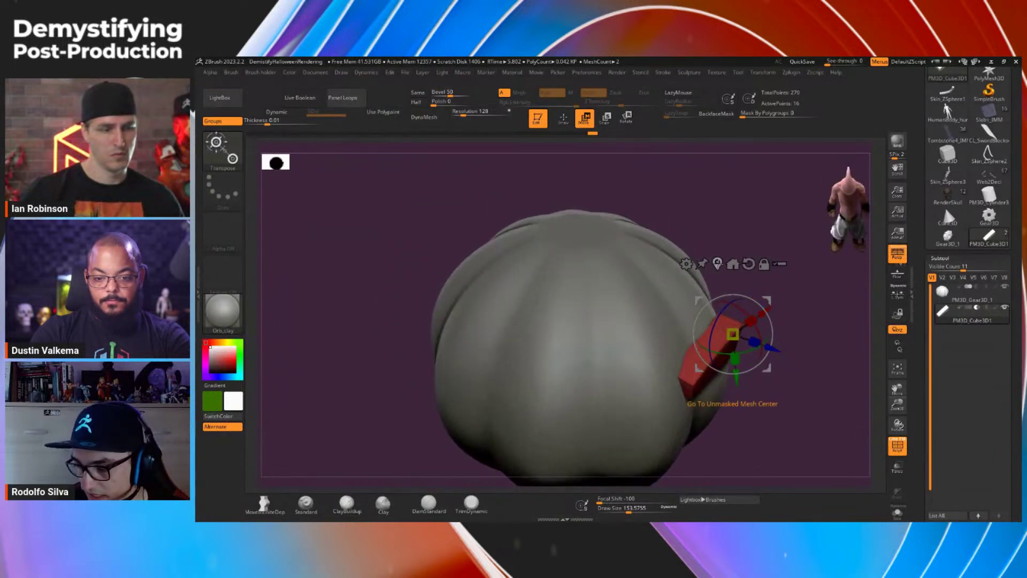
pyautogui.moveTo(787, 321); pyautogui.dragTo(796, 310)
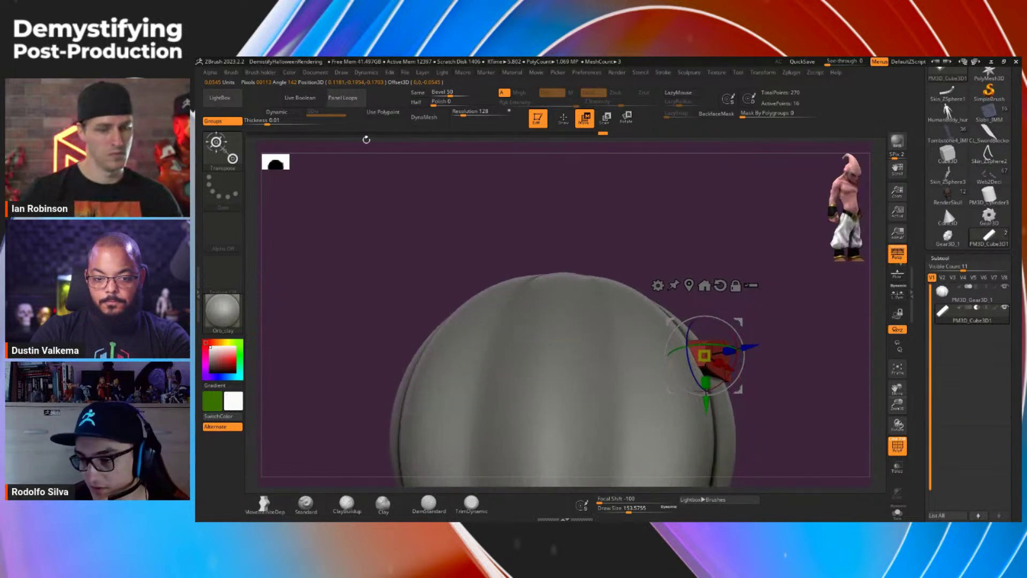
# Step: Turn on Live Boolean and nudge the bar about 0.006 along the gizmo's blue axis to adjust the cut
pyautogui.click(320, 98)
pyautogui.moveTo(797, 357)
pyautogui.mouseDown()
pyautogui.moveTo(801, 344)
pyautogui.moveTo(803, 376)
pyautogui.mouseUp()
pyautogui.moveTo(728, 318)
pyautogui.mouseDown()
pyautogui.moveTo(692, 344)
pyautogui.moveTo(729, 324)
pyautogui.mouseUp()
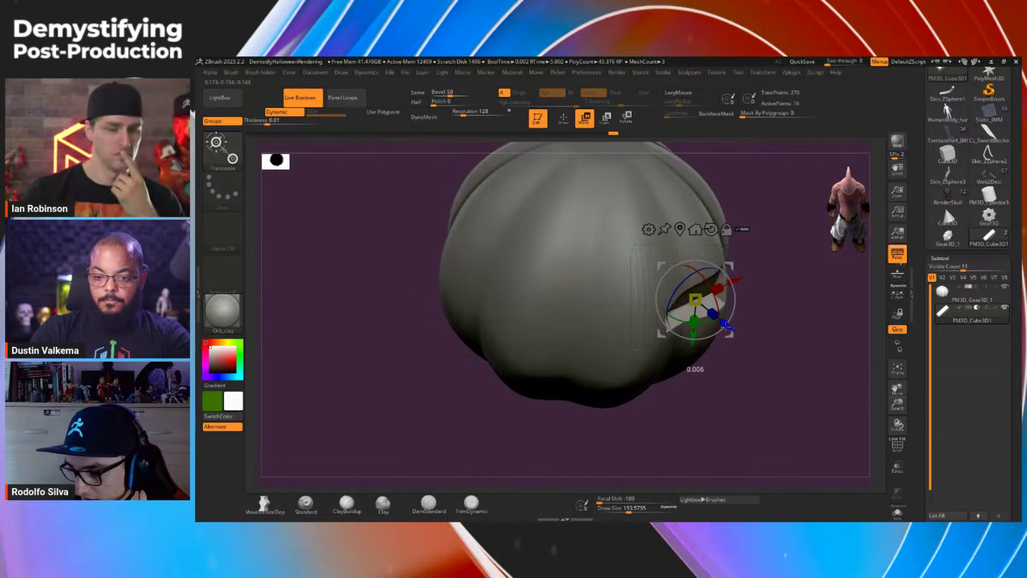
pyautogui.moveTo(921, 355); pyautogui.dragTo(921, 247)
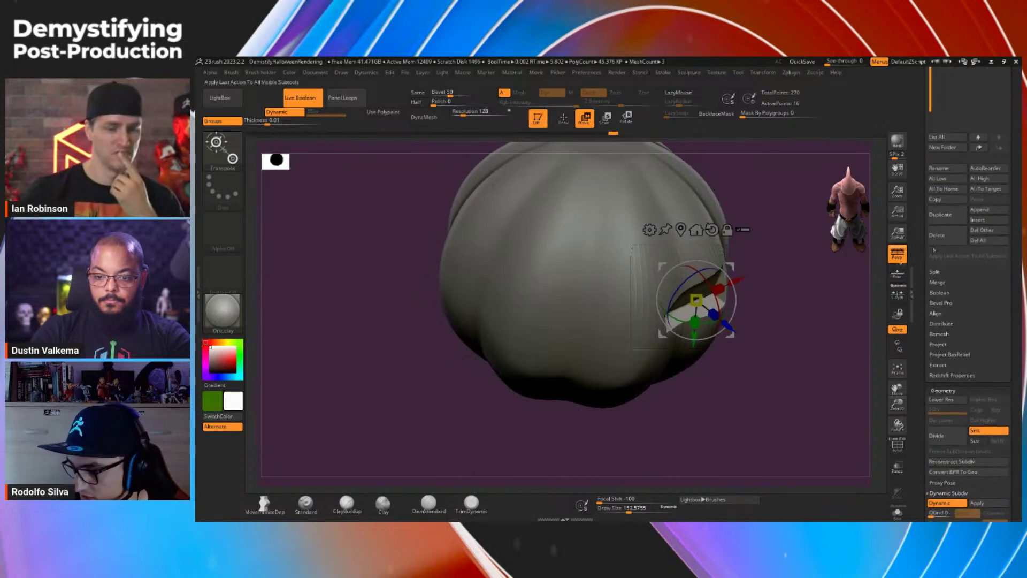
# Step: Turn off perspective and enable ArrayMesh X Mirror so the bar cutter repeats on the opposite side of the pumpkin
pyautogui.moveTo(926, 398); pyautogui.dragTo(928, 70)
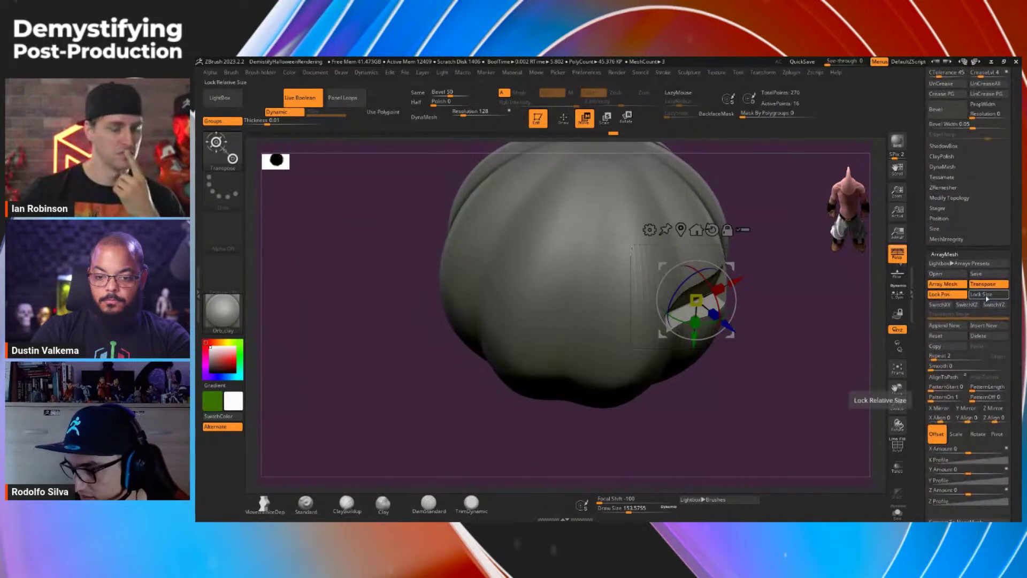
pyautogui.click(992, 295)
pyautogui.click(993, 295)
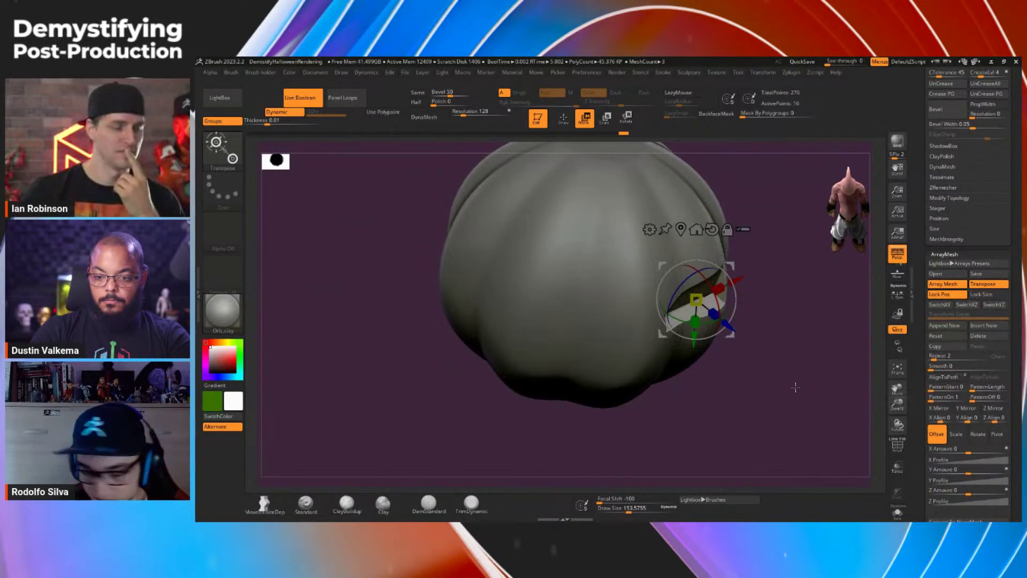
pyautogui.moveTo(776, 367); pyautogui.dragTo(771, 418)
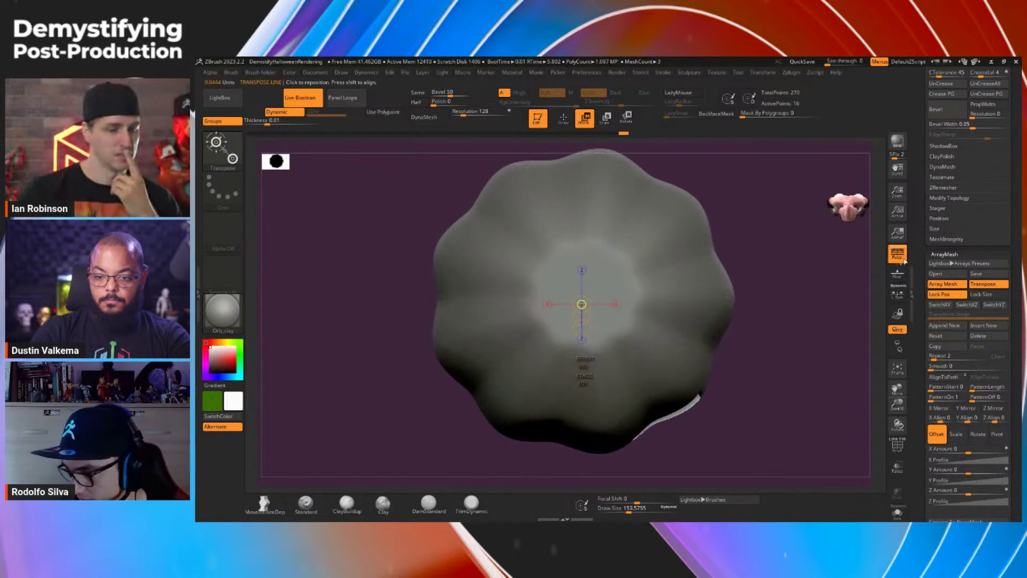
pyautogui.click(897, 253)
pyautogui.moveTo(760, 395); pyautogui.dragTo(763, 363)
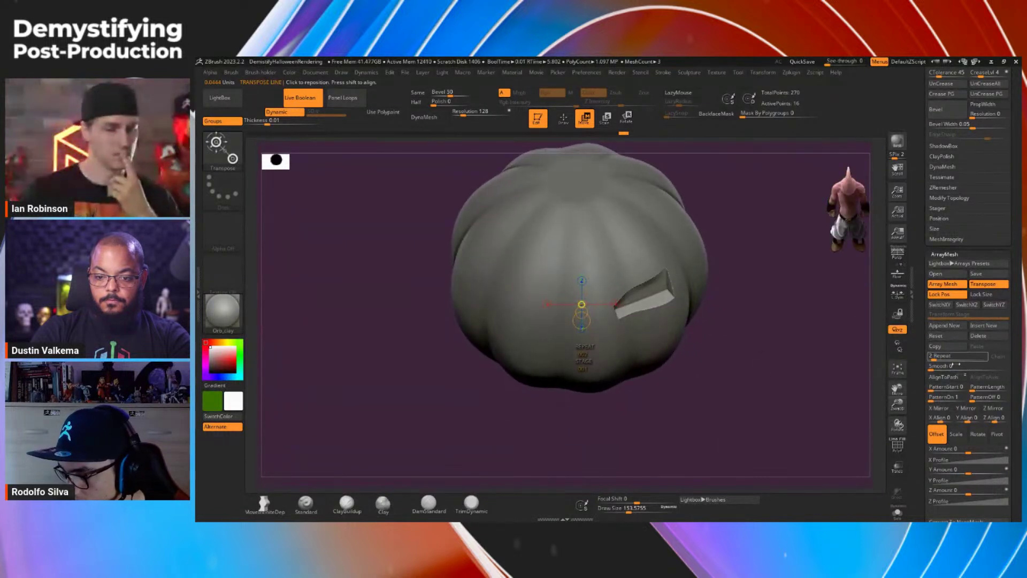
pyautogui.click(933, 412)
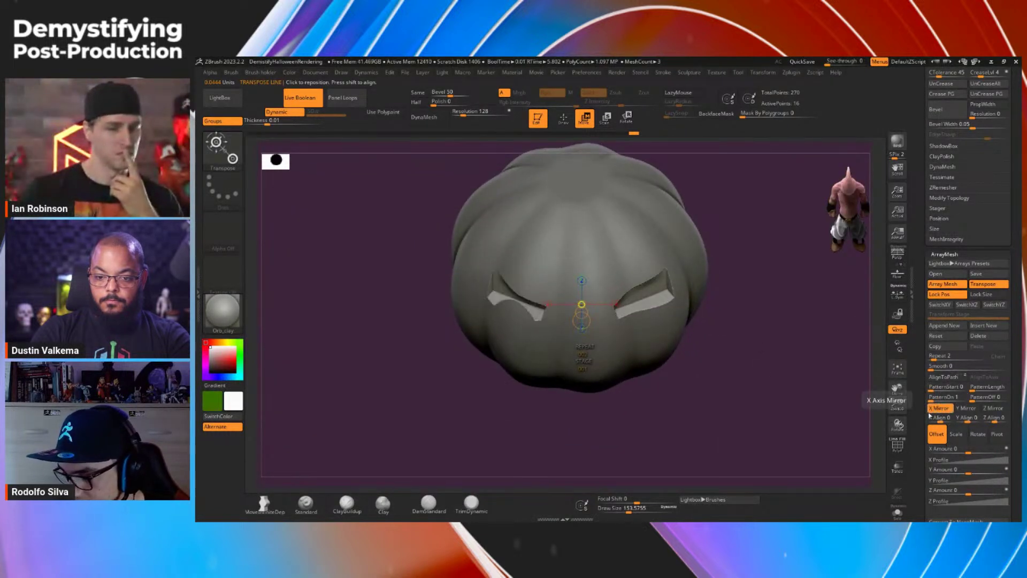
pyautogui.moveTo(770, 399)
pyautogui.mouseDown()
pyautogui.moveTo(759, 377)
pyautogui.moveTo(779, 378)
pyautogui.moveTo(767, 404)
pyautogui.mouseUp()
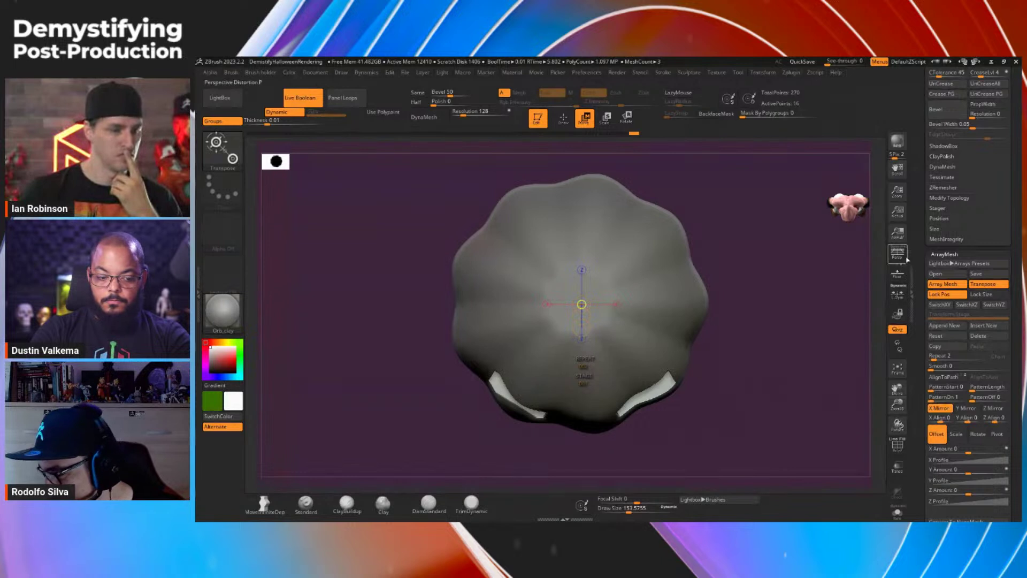
# Step: Turn on the floor grid and undo the last adjustment to the mirrored bar array
pyautogui.click(897, 273)
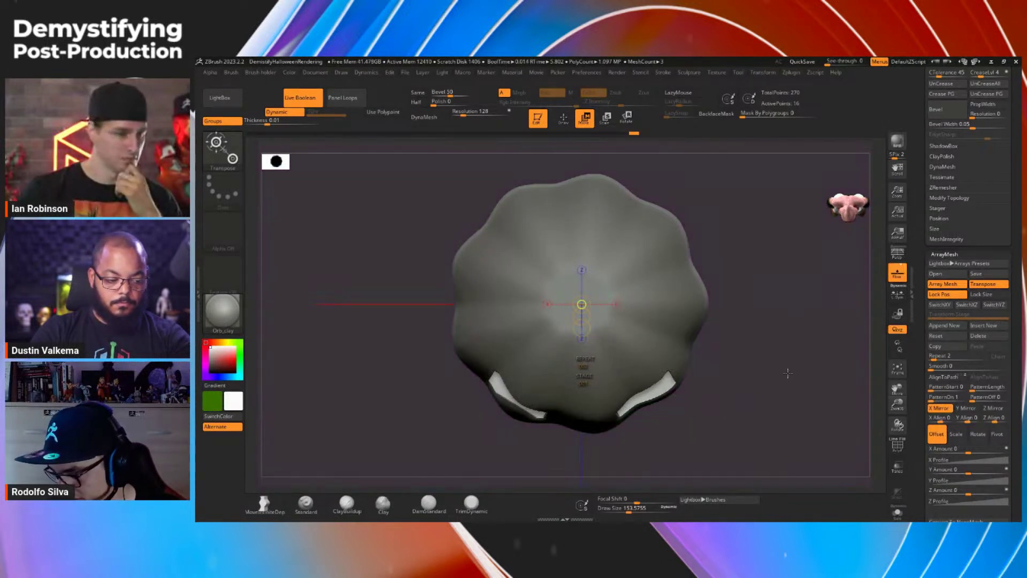
pyautogui.moveTo(673, 350); pyautogui.dragTo(667, 371)
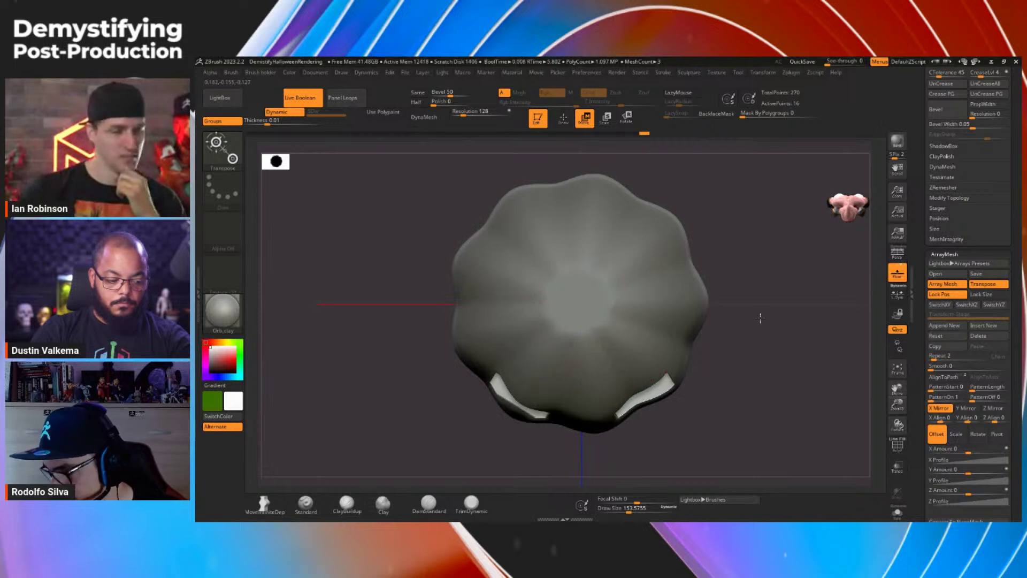
pyautogui.hotkey('ctrl', 'z')
# Step: Select the pumpkin subtool, show its dynamic subdivision with the gizmo at its centre, and reselect the bar cutter subtool
pyautogui.press('q')
pyautogui.moveTo(919, 247); pyautogui.dragTo(931, 339)
pyautogui.click(958, 214)
pyautogui.press('w')
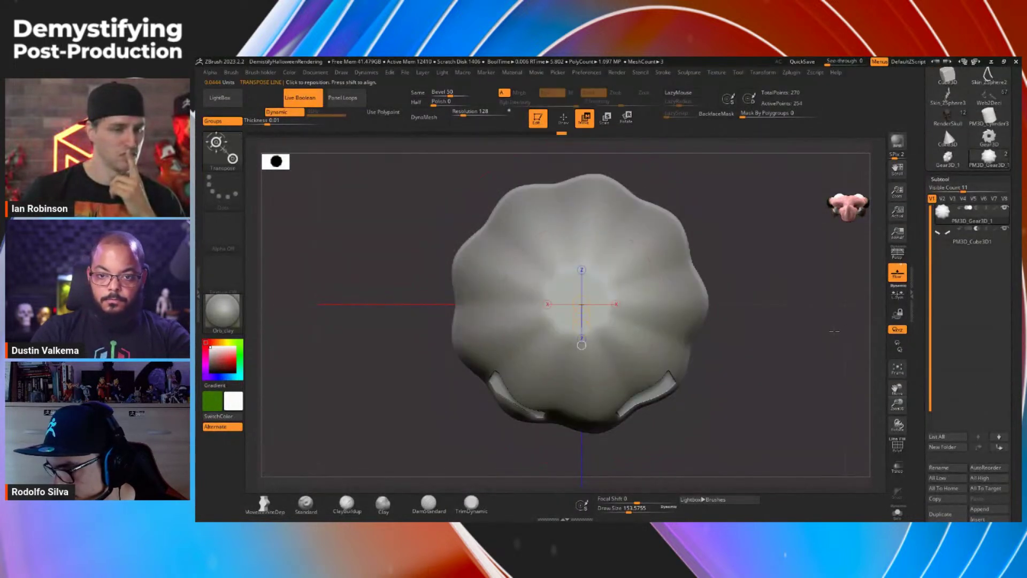
pyautogui.press('y')
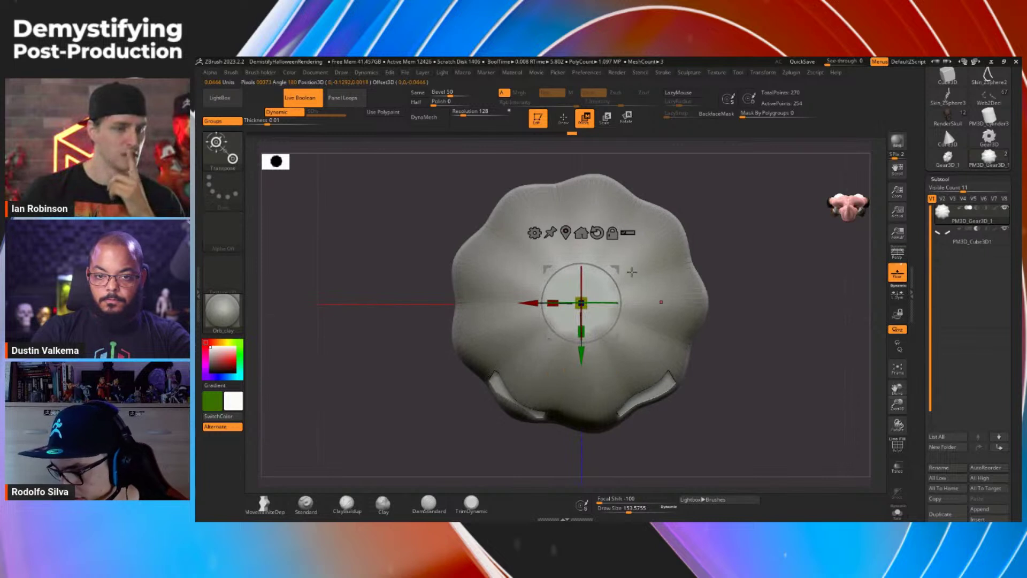
pyautogui.press('d')
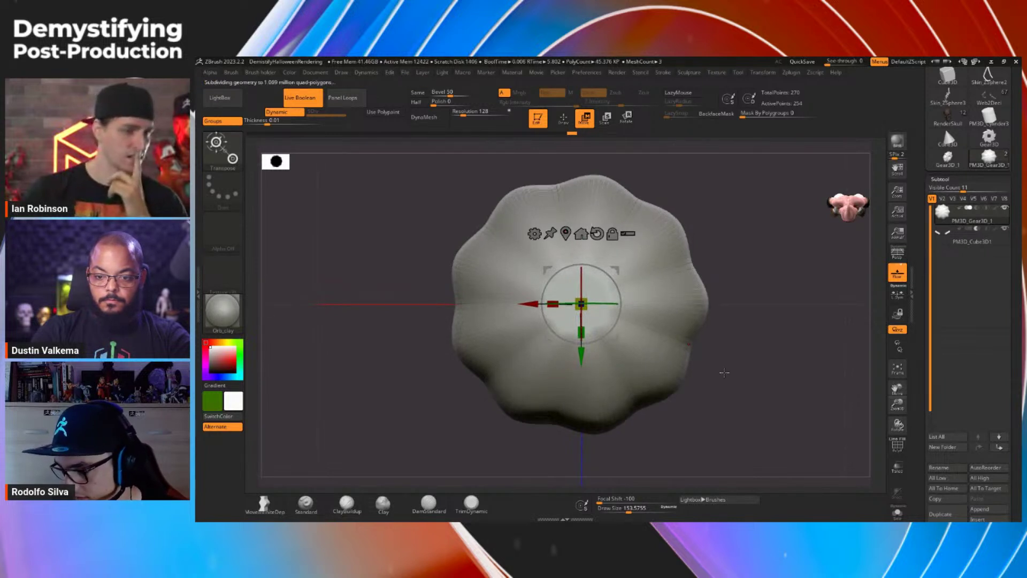
pyautogui.click(963, 236)
# Step: Move the bar cutter slightly outward along the gizmo's blue axis and check both eye cuts with the polyframe off
pyautogui.moveTo(765, 395); pyautogui.dragTo(740, 273)
pyautogui.moveTo(642, 351); pyautogui.dragTo(643, 435)
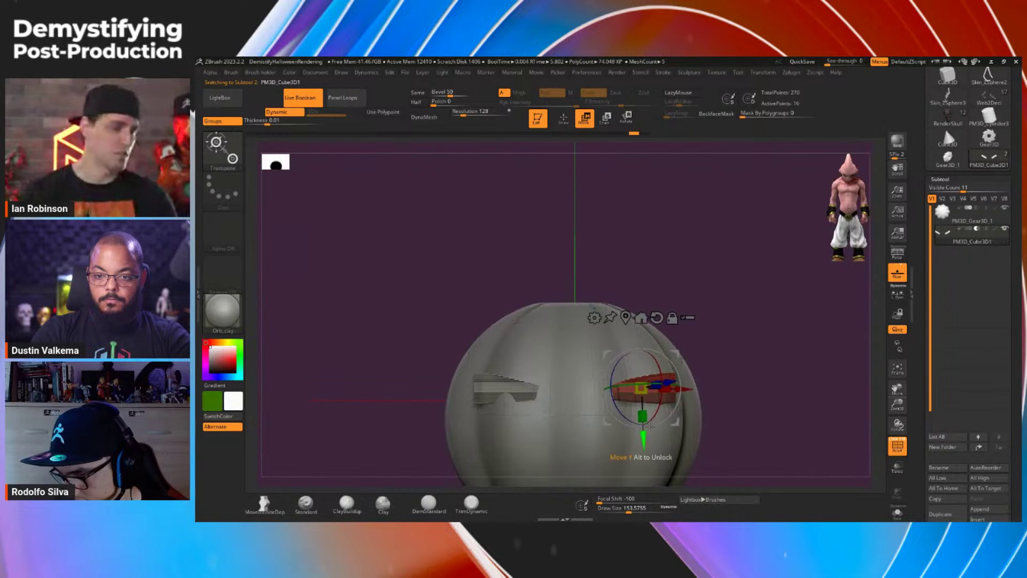
pyautogui.moveTo(771, 342); pyautogui.dragTo(771, 405)
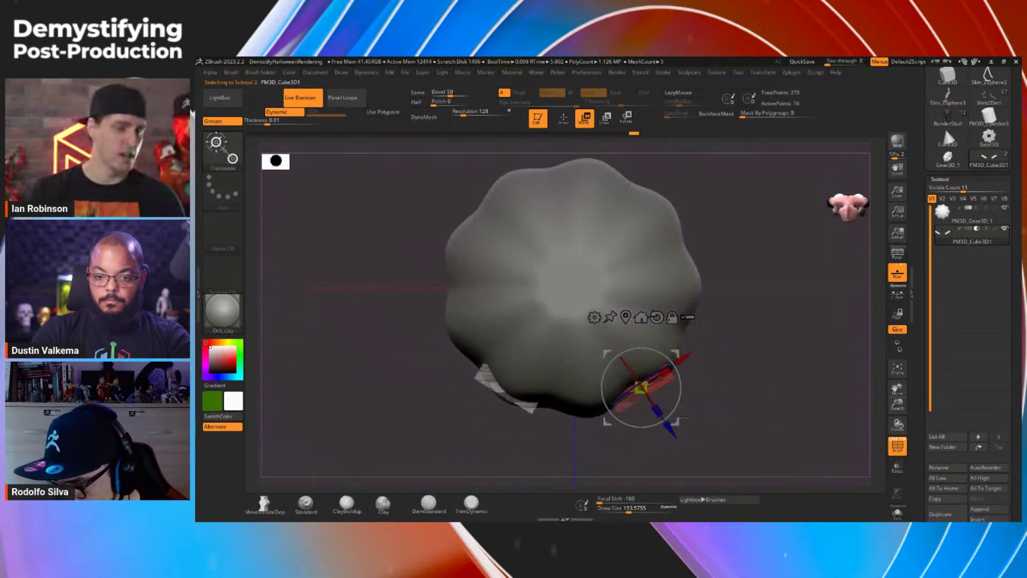
pyautogui.moveTo(662, 410); pyautogui.dragTo(667, 420)
pyautogui.moveTo(719, 444)
pyautogui.mouseDown()
pyautogui.moveTo(719, 400)
pyautogui.moveTo(662, 411)
pyautogui.mouseUp()
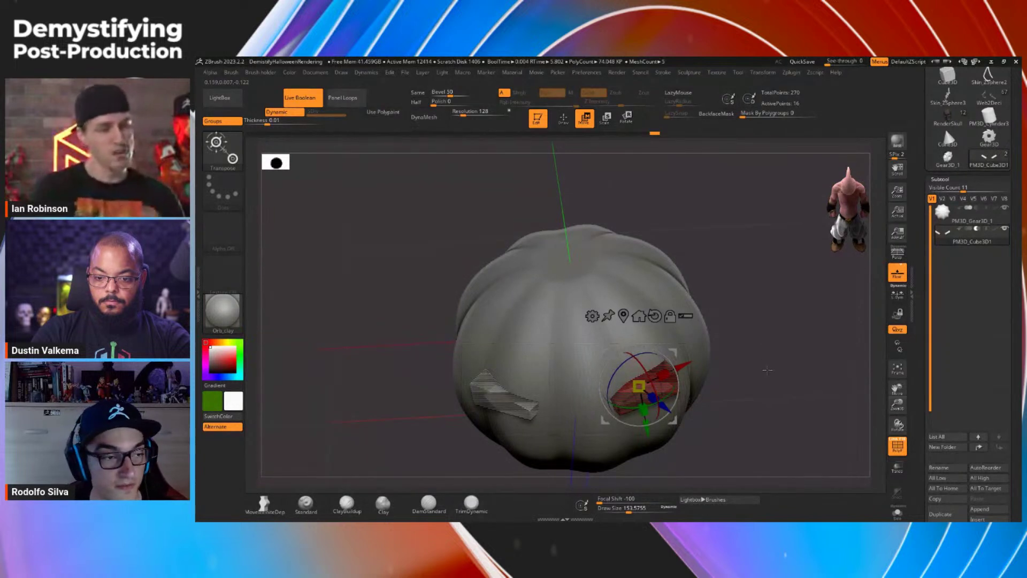
pyautogui.hotkey('shift', 'f')
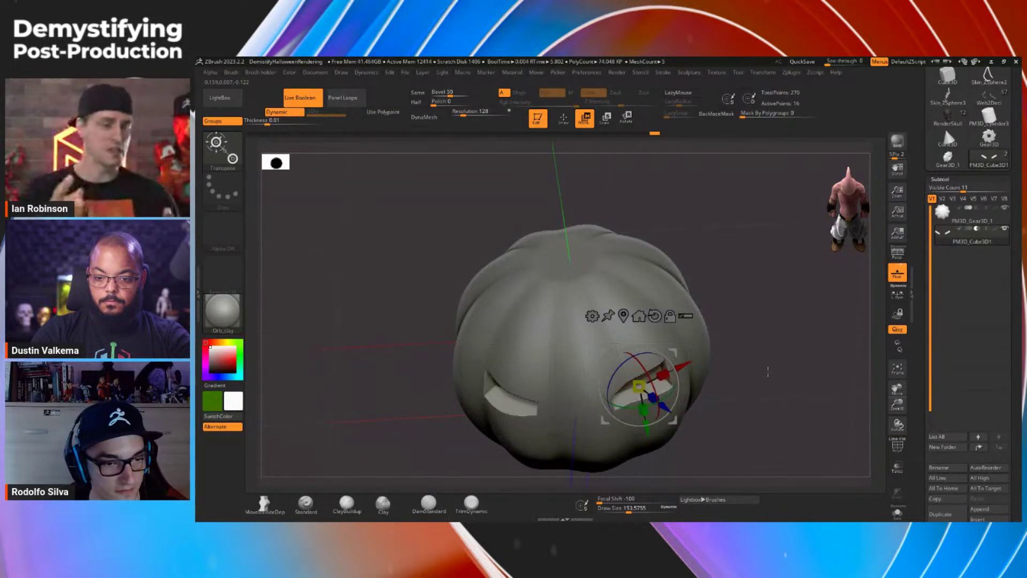
pyautogui.moveTo(763, 405); pyautogui.dragTo(765, 341)
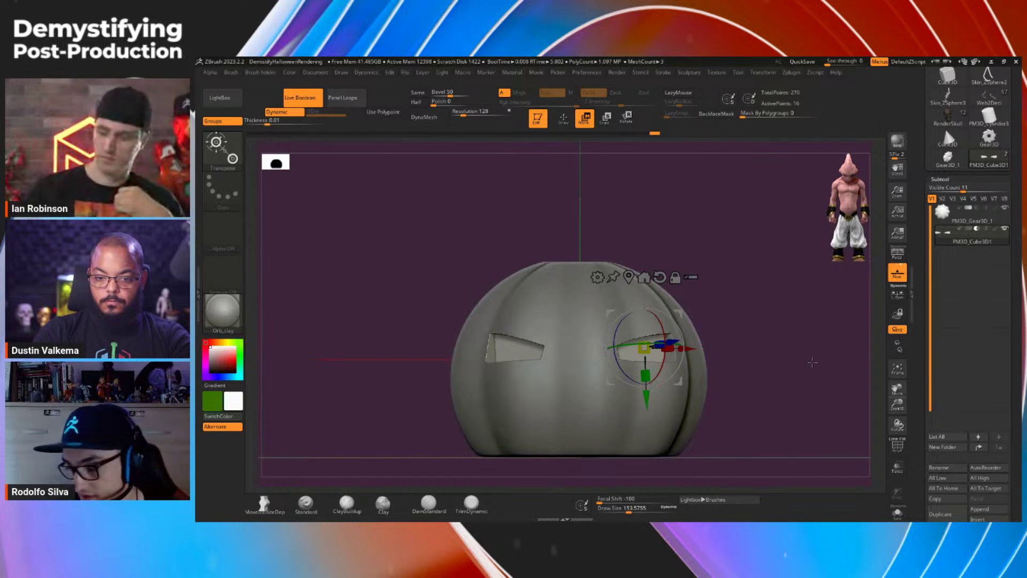
pyautogui.moveTo(792, 374); pyautogui.dragTo(771, 353)
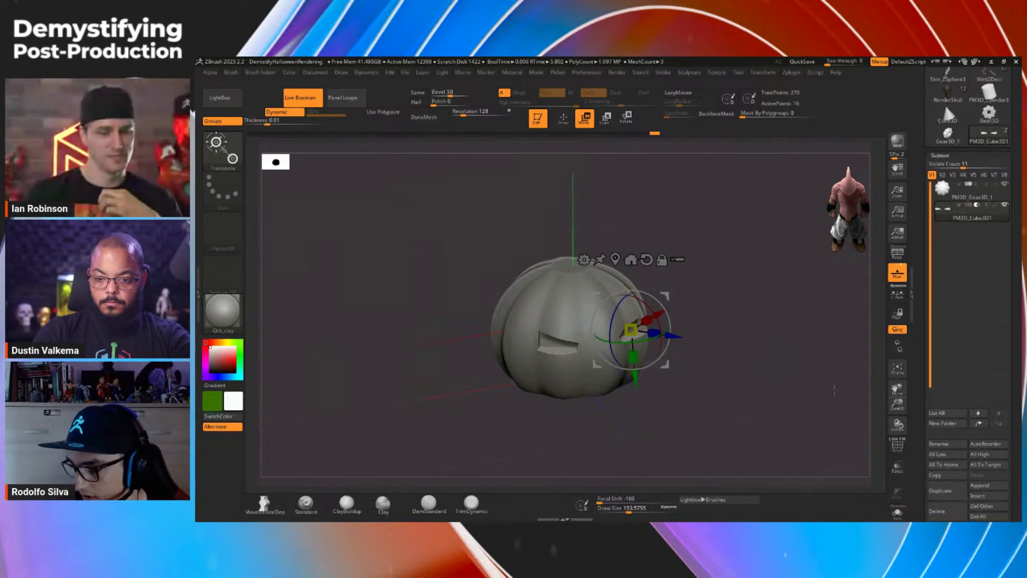
# Step: Rename the bar cutter subtool as Sub1
pyautogui.keyDown('shift'); pyautogui.moveTo(692, 319); pyautogui.dragTo(713, 337); pyautogui.keyUp('shift')
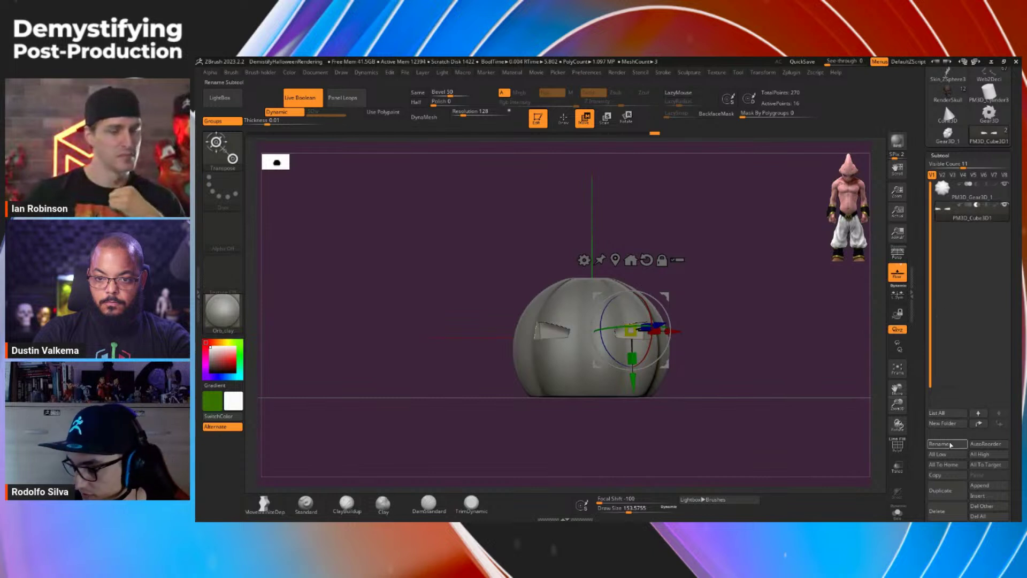
pyautogui.click(950, 444)
pyautogui.write('Sub1')
pyautogui.press('Return')
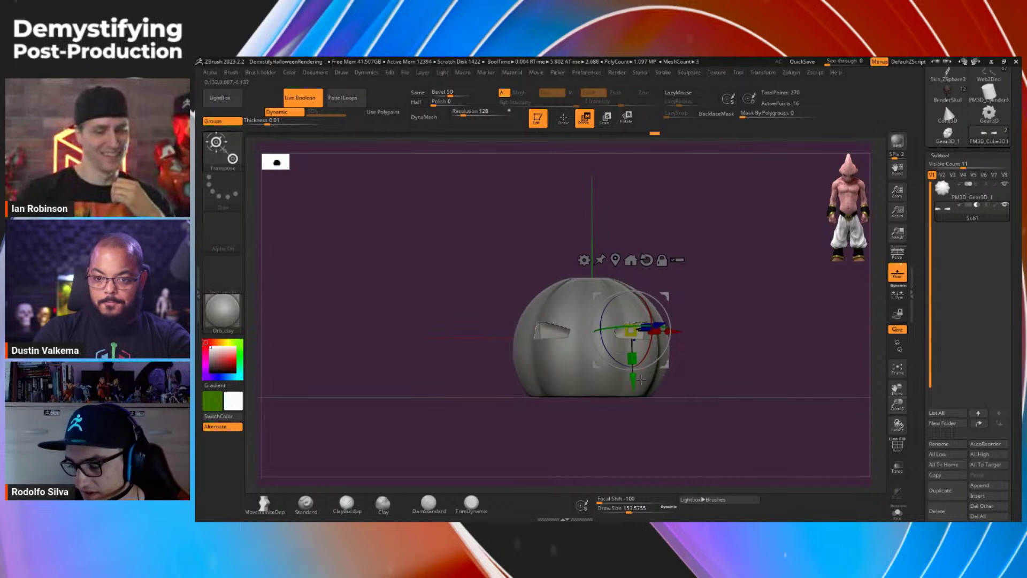
# Step: Show the polyframe, remove the mirrored copy from view and duplicate the bar straight down, below the original
pyautogui.hotkey('shift', 'f')
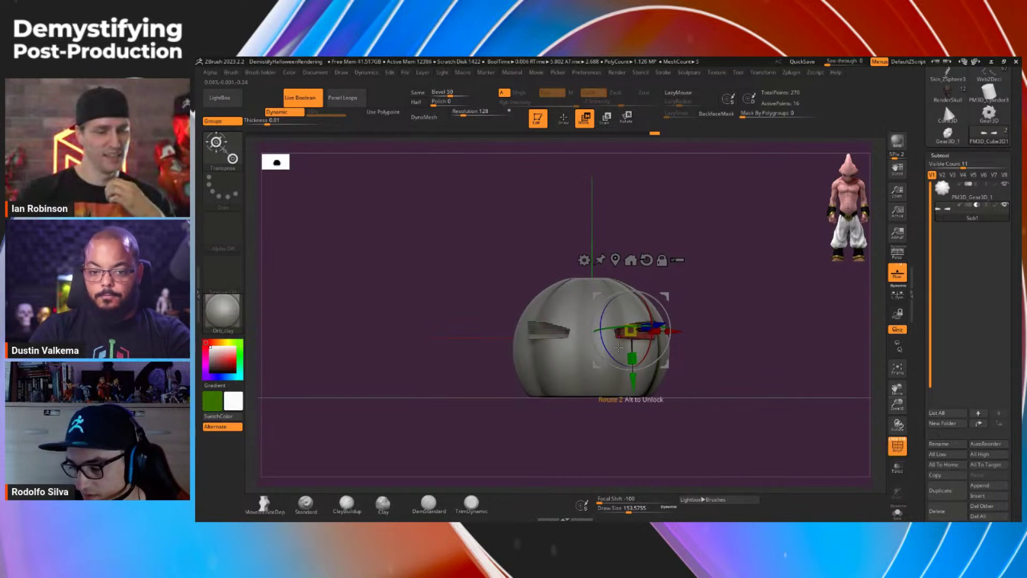
pyautogui.keyDown('ctrl'); pyautogui.keyDown('alt'); pyautogui.keyDown('shift'); pyautogui.click(551, 337); pyautogui.keyUp('shift'); pyautogui.keyUp('alt'); pyautogui.keyUp('ctrl')
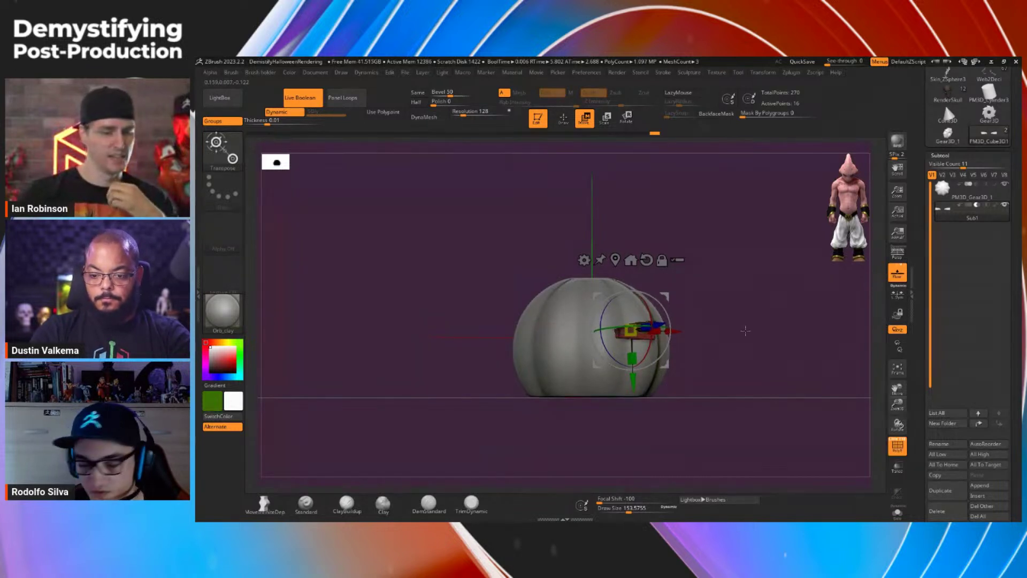
pyautogui.keyDown('ctrl'); pyautogui.moveTo(633, 380); pyautogui.dragTo(636, 423); pyautogui.keyUp('ctrl')
pyautogui.moveTo(709, 375); pyautogui.dragTo(740, 390)
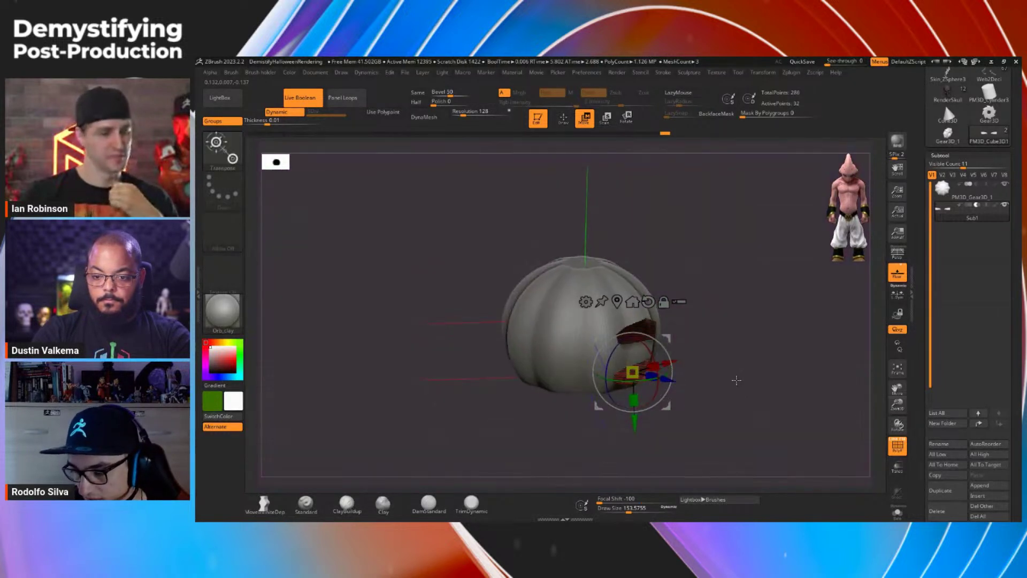
# Step: Turn off Live Boolean and replace the lower copy of the bar with a Cylinder 3D primitive
pyautogui.click(304, 98)
pyautogui.click(586, 300)
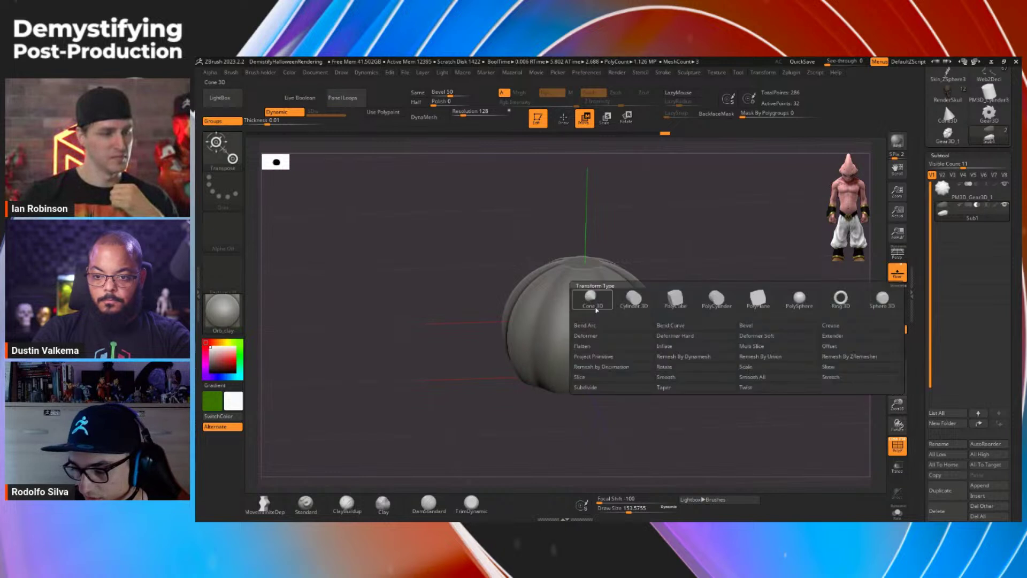
pyautogui.keyDown('alt'); pyautogui.moveTo(714, 318); pyautogui.dragTo(715, 403); pyautogui.keyUp('alt')
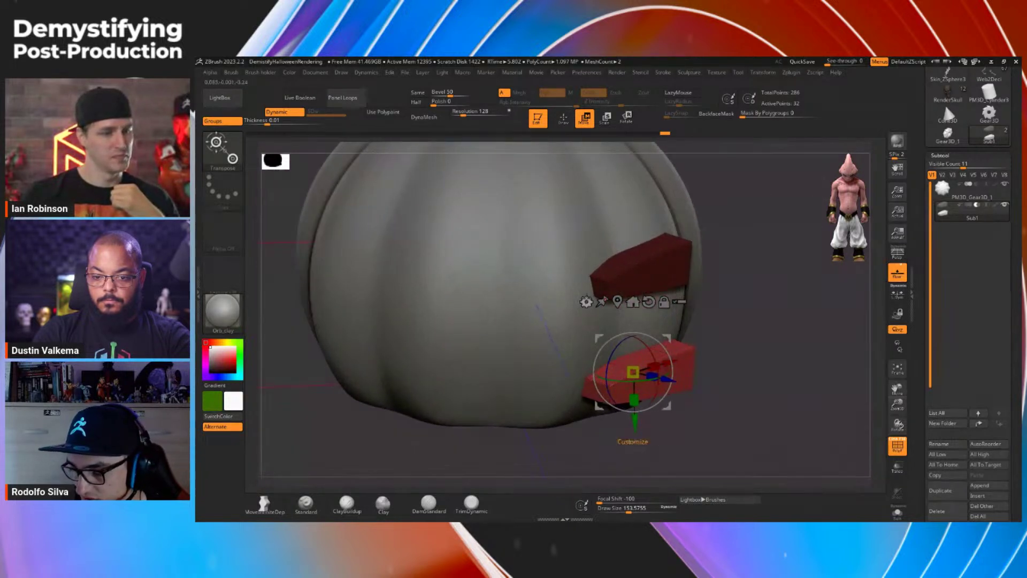
pyautogui.click(587, 302)
pyautogui.click(631, 298)
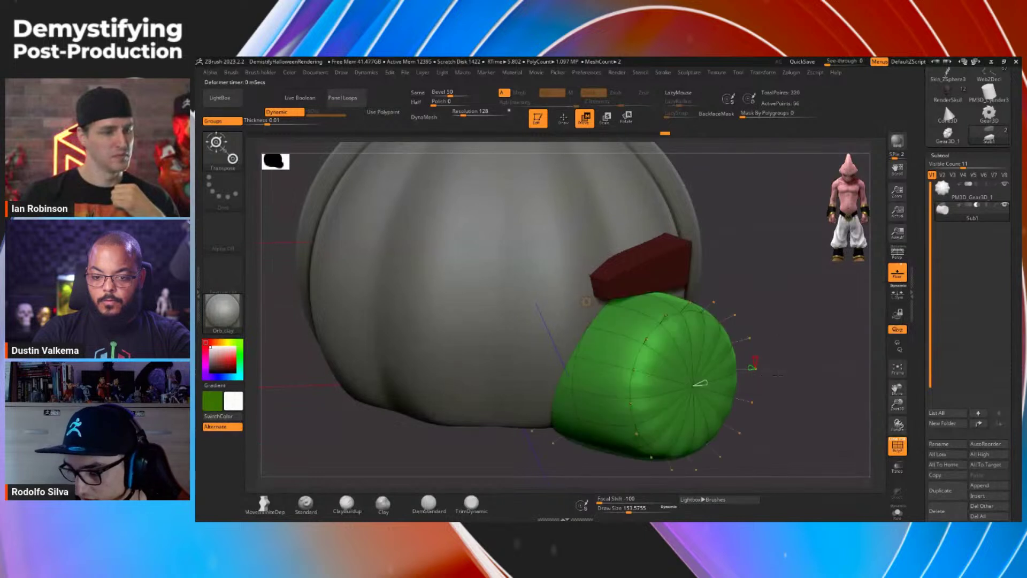
pyautogui.keyDown('shift'); pyautogui.moveTo(777, 374); pyautogui.dragTo(750, 346); pyautogui.keyUp('shift')
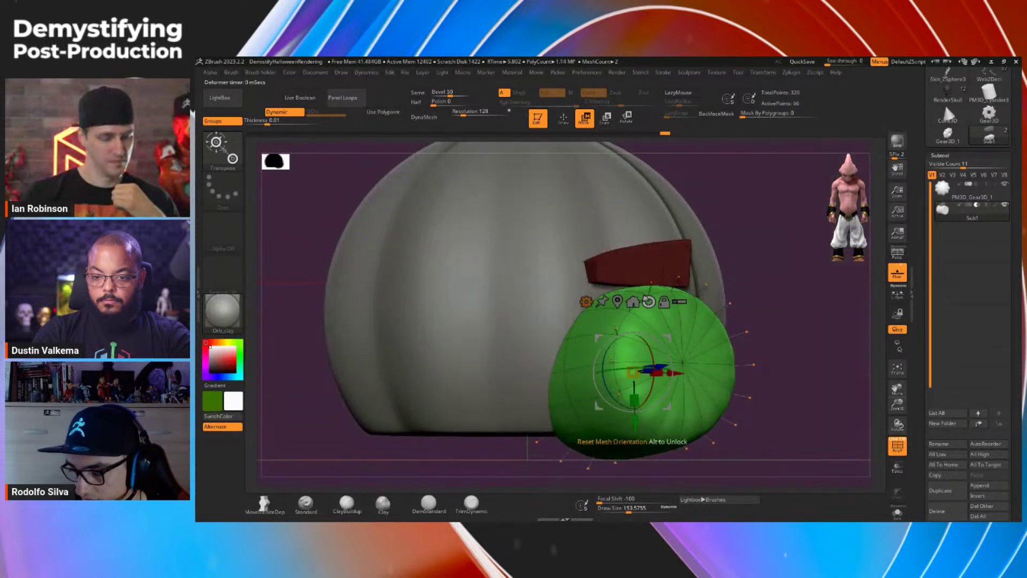
# Step: Reset the cylinder's orientation, turn off its dynamic subdivision and place it on the front centre of the pumpkin
pyautogui.click(649, 302)
pyautogui.hotkey('shift', 'd')
pyautogui.moveTo(757, 365)
pyautogui.mouseDown()
pyautogui.moveTo(768, 349)
pyautogui.moveTo(751, 361)
pyautogui.mouseUp()
pyautogui.moveTo(581, 372); pyautogui.dragTo(575, 371)
pyautogui.click(627, 302)
pyautogui.moveTo(747, 337); pyautogui.dragTo(513, 284)
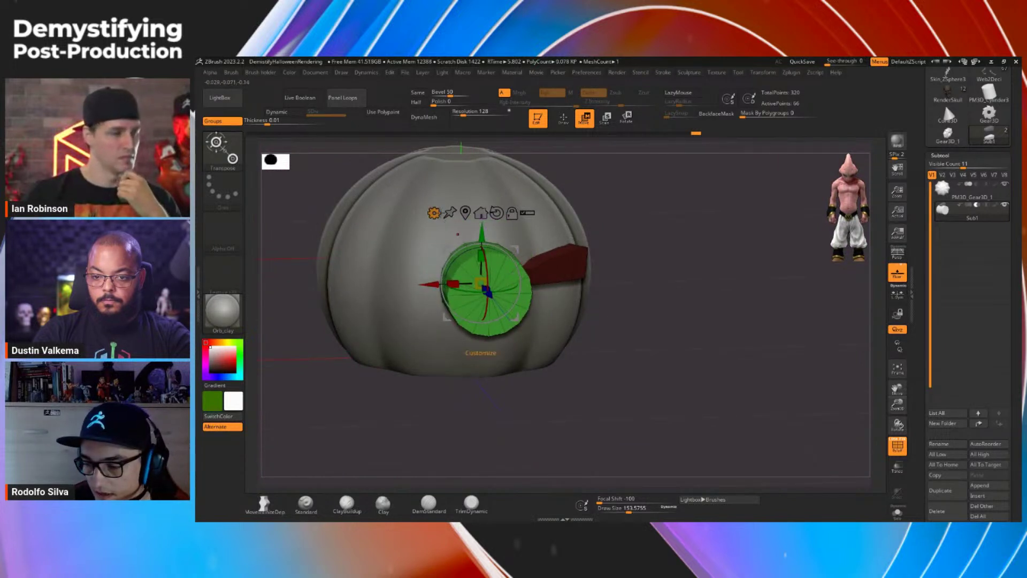
# Step: Apply the Extender deformer to the cylinder and stretch it vertically into a rounded capsule shape
pyautogui.click(434, 212)
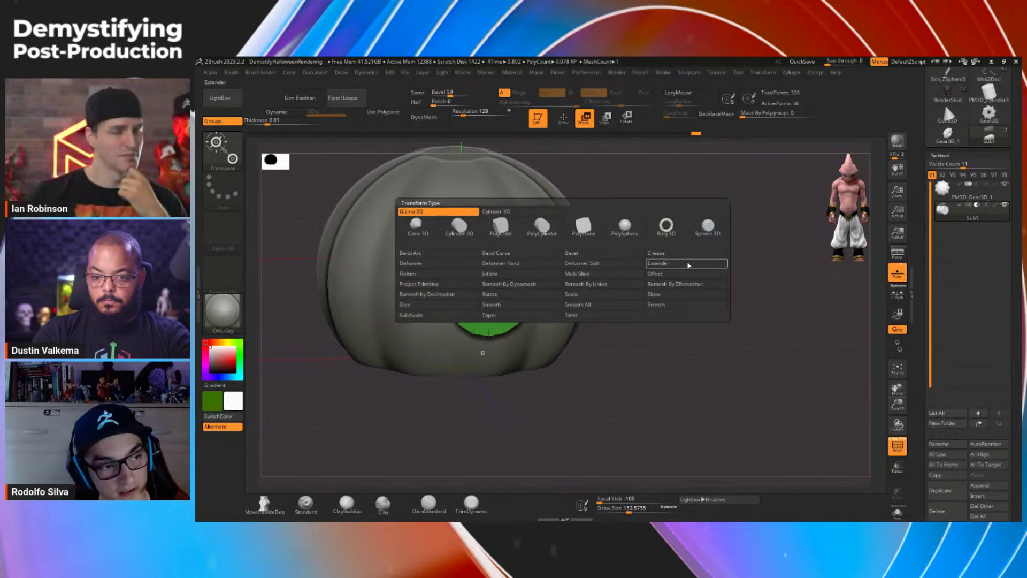
pyautogui.click(688, 265)
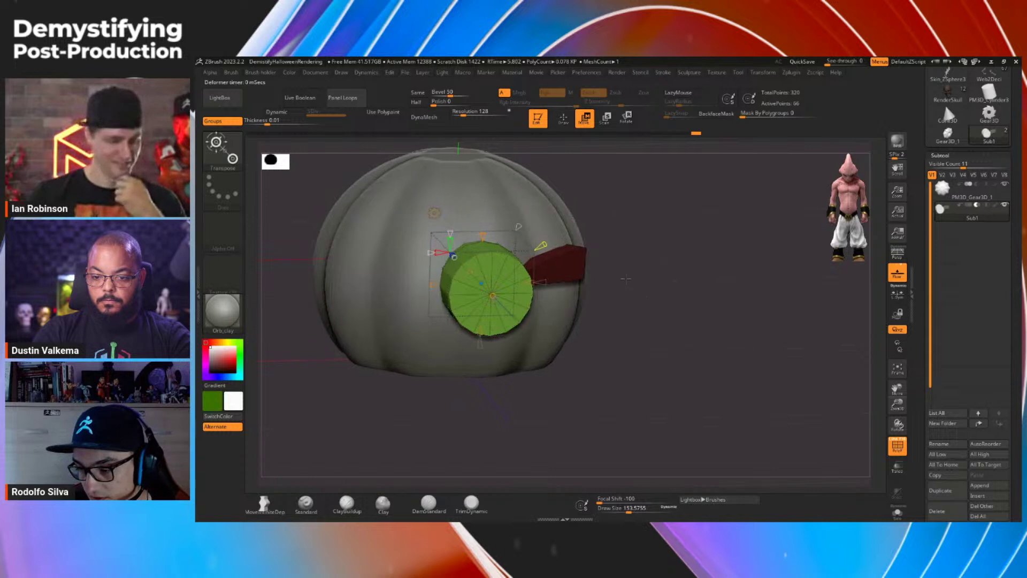
pyautogui.moveTo(626, 283); pyautogui.dragTo(622, 256)
pyautogui.moveTo(482, 234); pyautogui.dragTo(480, 219)
pyautogui.moveTo(655, 288); pyautogui.dragTo(501, 293)
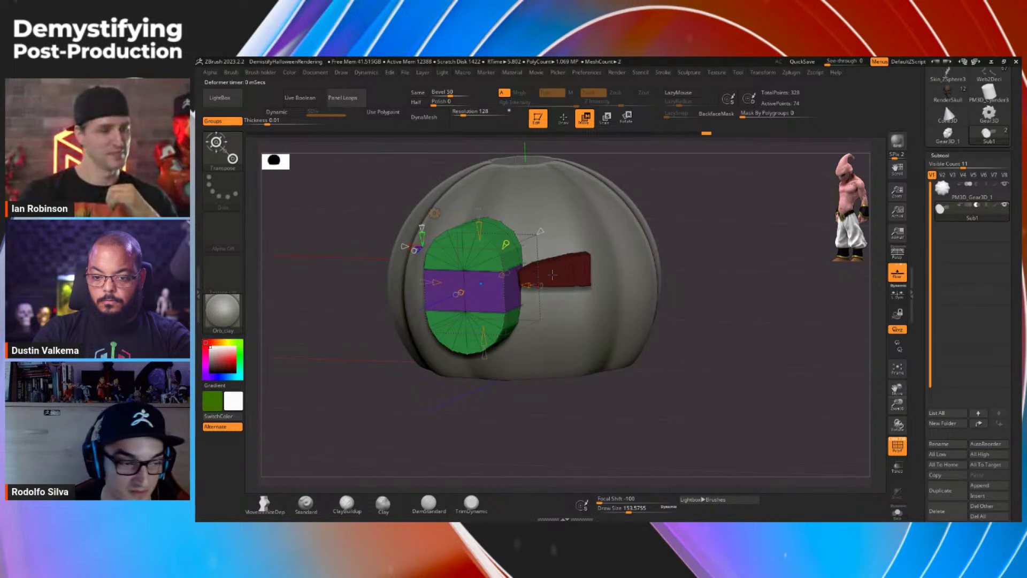
# Step: Adjust the Extender controls to add segments across the stretched middle section and change the capsule's polygroups
pyautogui.keyDown('alt'); pyautogui.moveTo(676, 283); pyautogui.dragTo(698, 305); pyautogui.keyUp('alt')
pyautogui.keyDown('shift'); pyautogui.moveTo(602, 273); pyautogui.dragTo(542, 269); pyautogui.keyUp('shift')
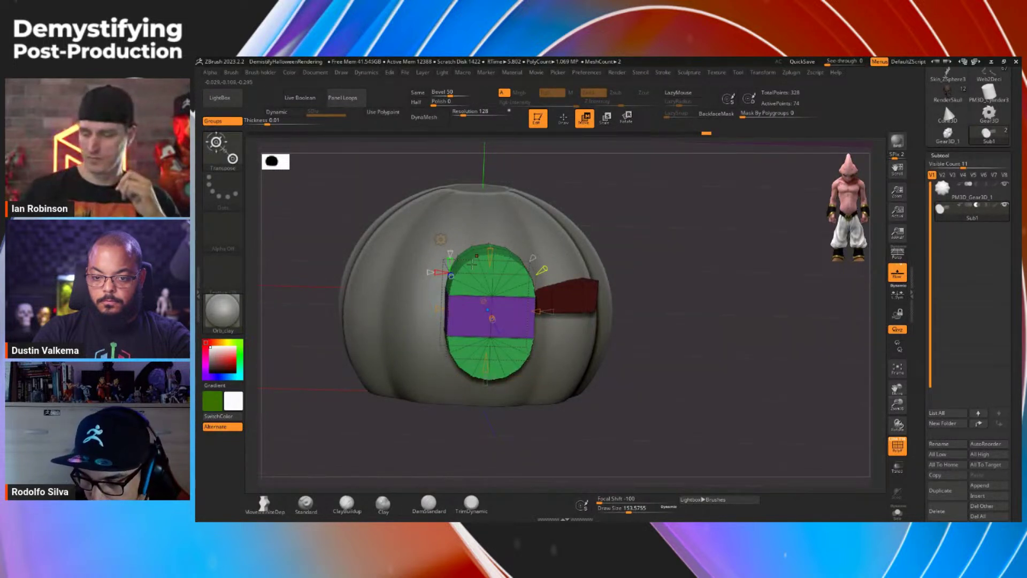
pyautogui.click(427, 271)
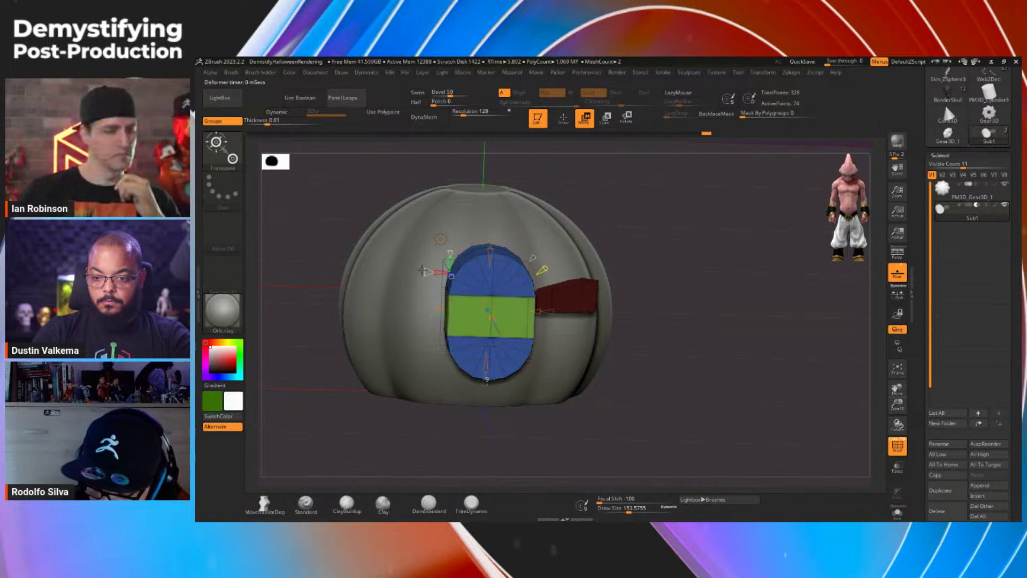
pyautogui.moveTo(443, 266); pyautogui.dragTo(467, 256)
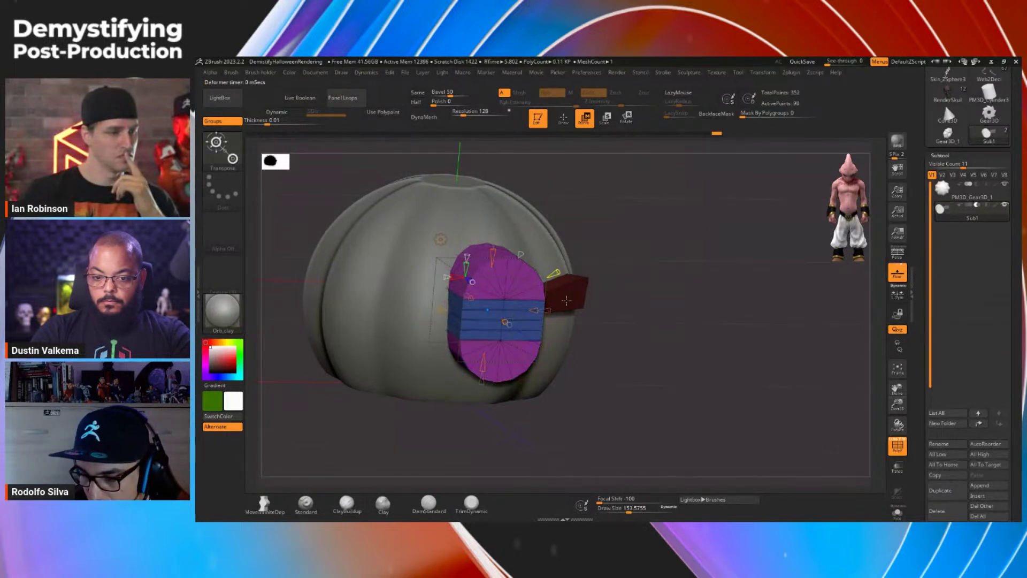
pyautogui.click(556, 273)
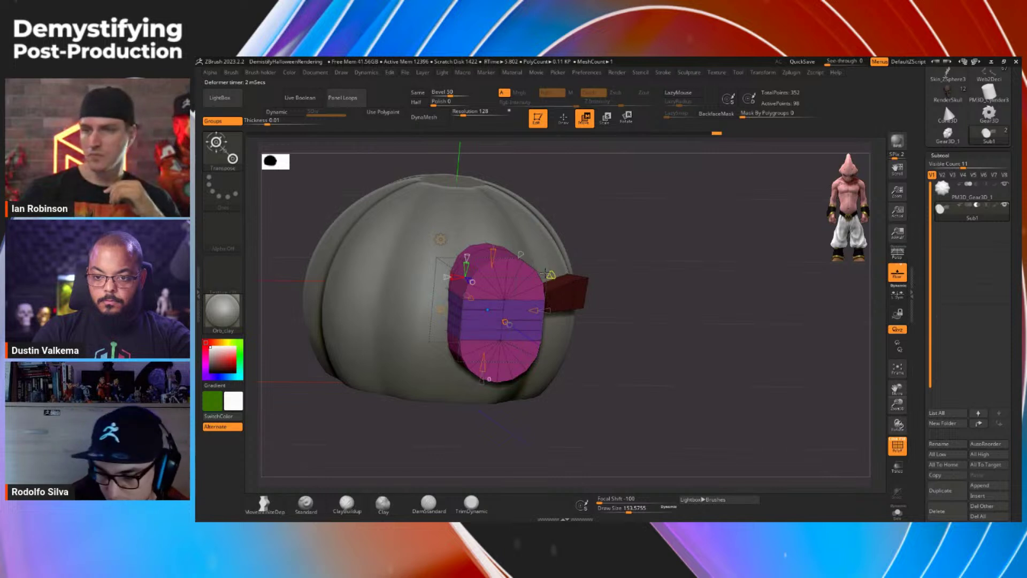
pyautogui.keyDown('alt'); pyautogui.moveTo(639, 320); pyautogui.dragTo(662, 305); pyautogui.keyUp('alt')
# Step: Return to the regular gizmo and lower the capsule to the pumpkin's base at the front centre
pyautogui.press('w')
pyautogui.moveTo(510, 276); pyautogui.dragTo(480, 288)
pyautogui.moveTo(521, 226); pyautogui.dragTo(513, 297)
pyautogui.moveTo(706, 291); pyautogui.dragTo(596, 300)
pyautogui.moveTo(512, 315); pyautogui.dragTo(513, 340)
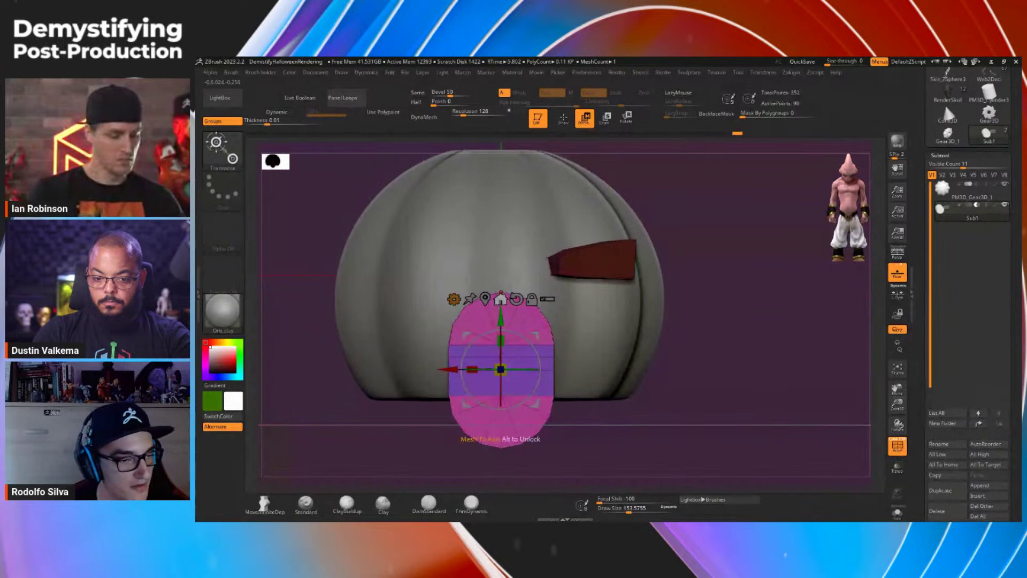
# Step: Hide the capsule's middle section and regroup the visible rounded ends with Auto Groups so each gets its own polygroup
pyautogui.moveTo(659, 375)
pyautogui.mouseDown()
pyautogui.moveTo(698, 381)
pyautogui.moveTo(592, 376)
pyautogui.mouseUp()
pyautogui.press('q')
pyautogui.moveTo(558, 330)
pyautogui.mouseDown()
pyautogui.moveTo(580, 348)
pyautogui.moveTo(628, 355)
pyautogui.moveTo(557, 354)
pyautogui.mouseUp()
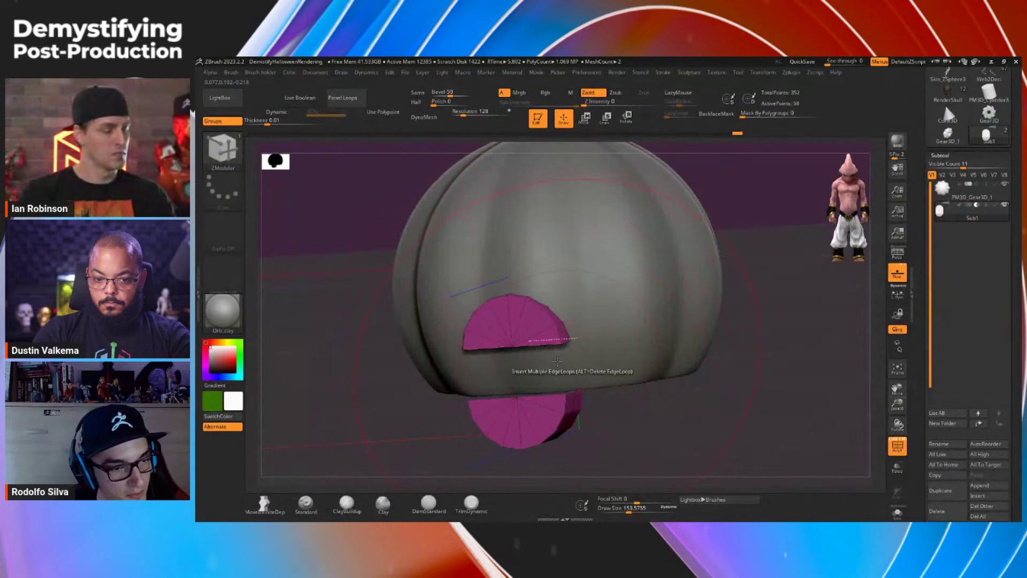
pyautogui.moveTo(918, 303); pyautogui.dragTo(916, 189)
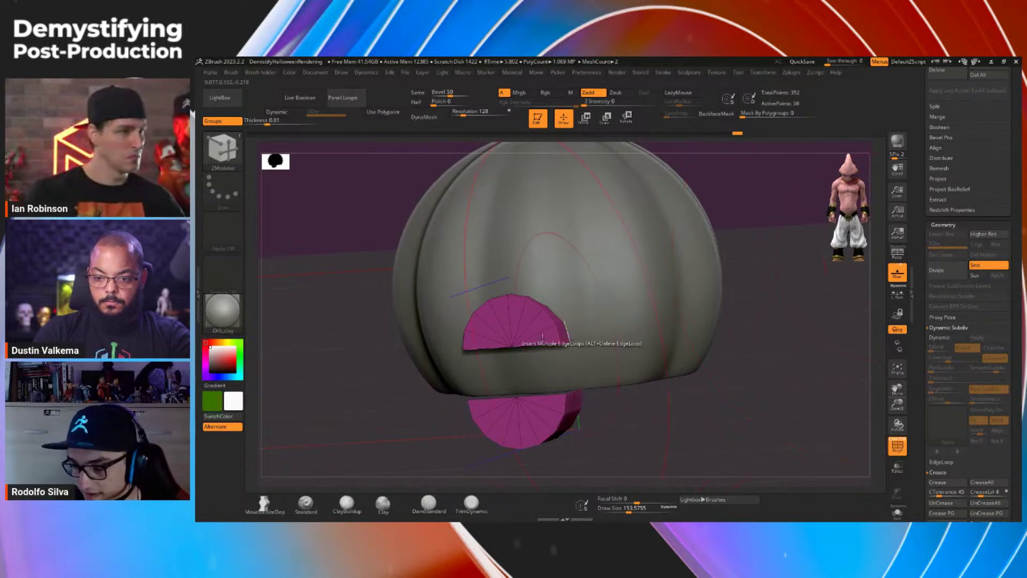
pyautogui.scroll(-10, 925, 189)
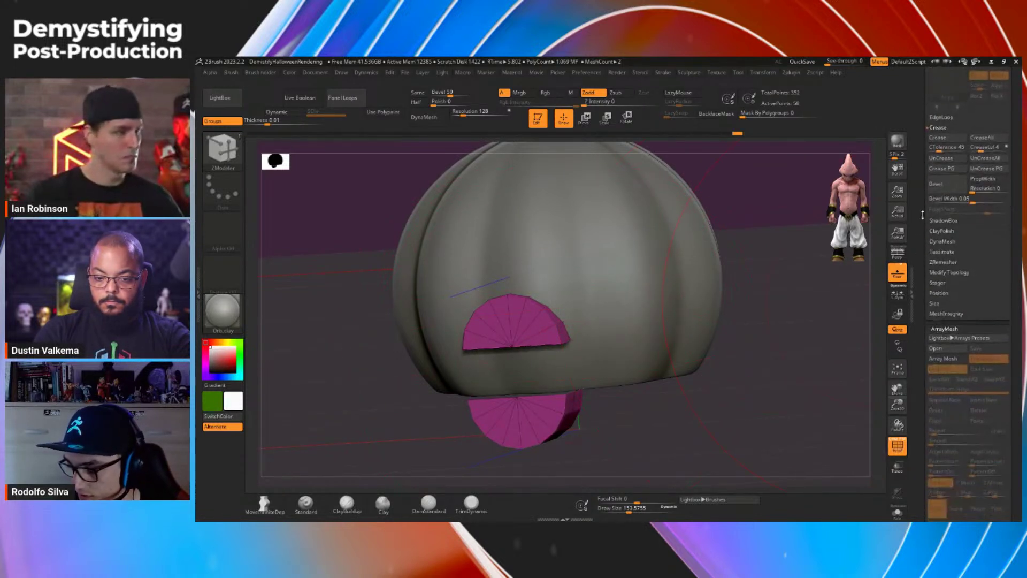
pyautogui.moveTo(925, 189); pyautogui.dragTo(926, 177)
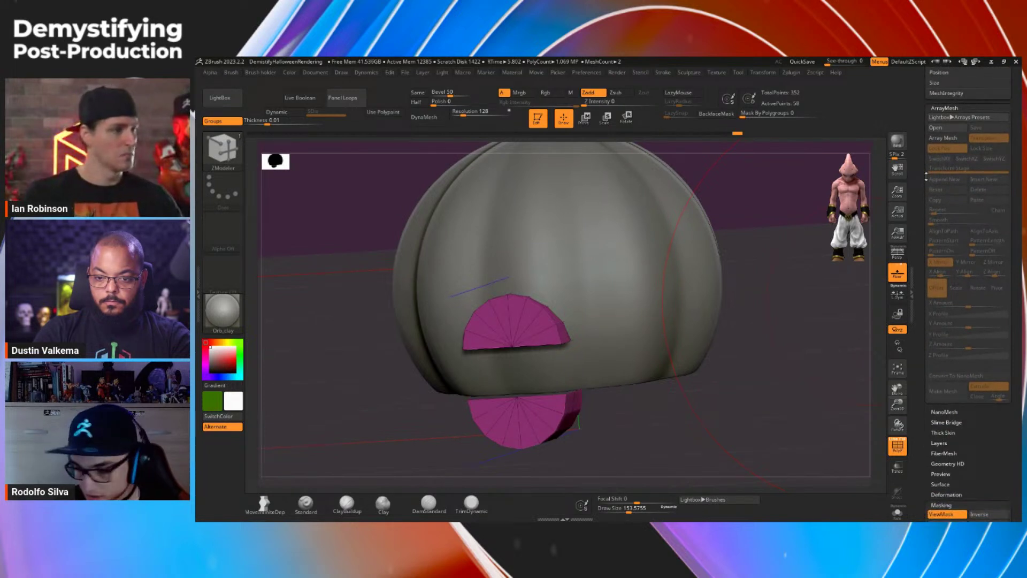
pyautogui.scroll(-8, 969, 348)
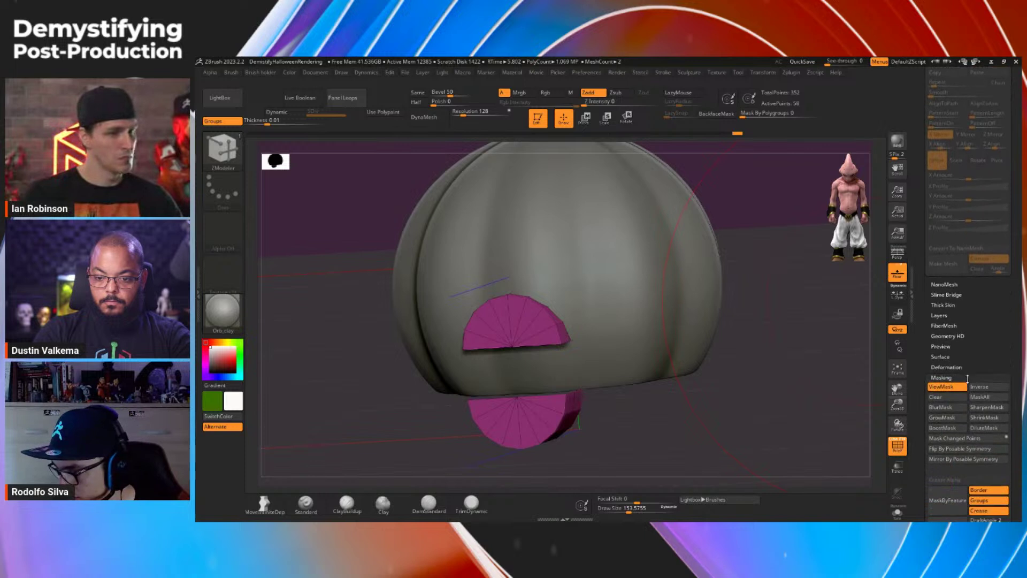
pyautogui.scroll(-5, 969, 347)
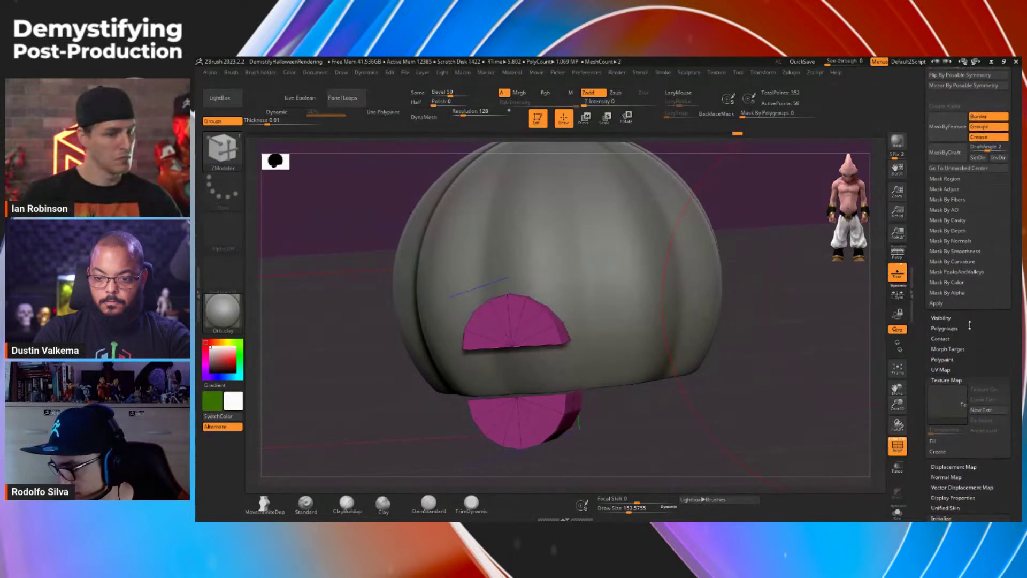
pyautogui.click(959, 324)
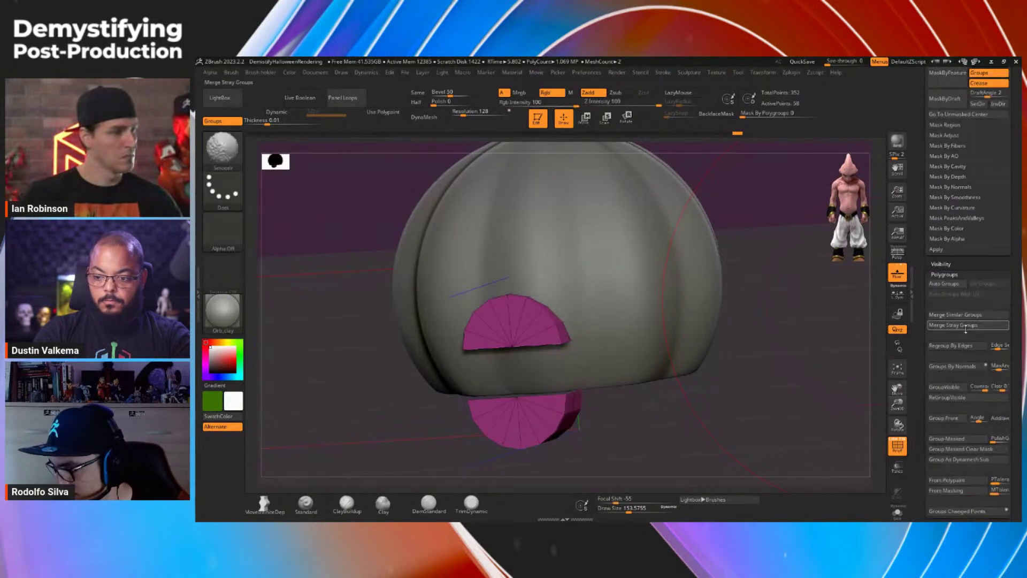
pyautogui.click(945, 283)
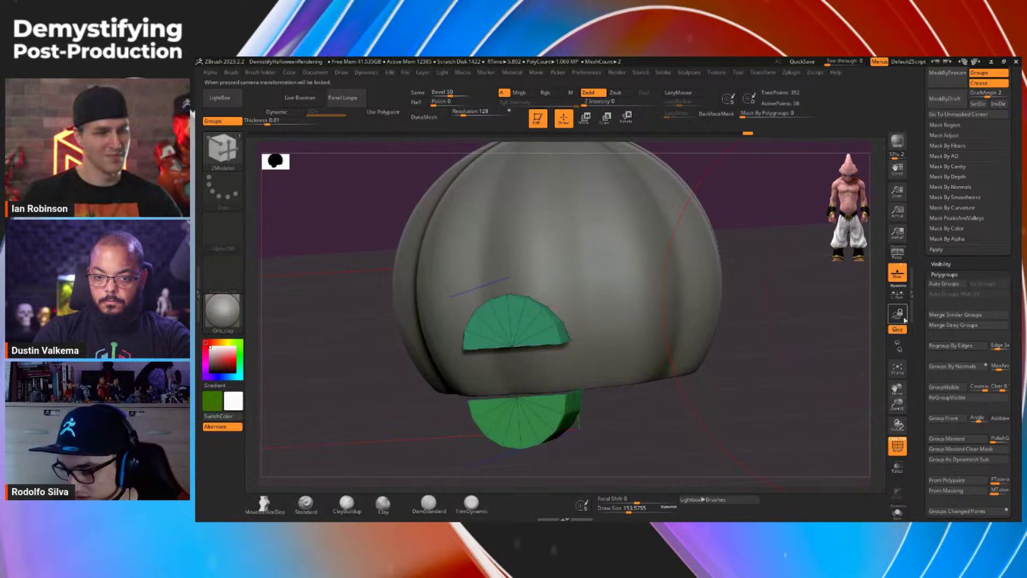
# Step: Hide the capsule's lower rounded end, keep the upper end and middle section visible, and delete the hidden geometry
pyautogui.moveTo(704, 385)
pyautogui.mouseDown()
pyautogui.moveTo(651, 394)
pyautogui.moveTo(708, 435)
pyautogui.moveTo(730, 399)
pyautogui.moveTo(697, 438)
pyautogui.mouseUp()
pyautogui.hotkey('ctrl', 'shift', 'd')
pyautogui.scroll(10, 936, 308)
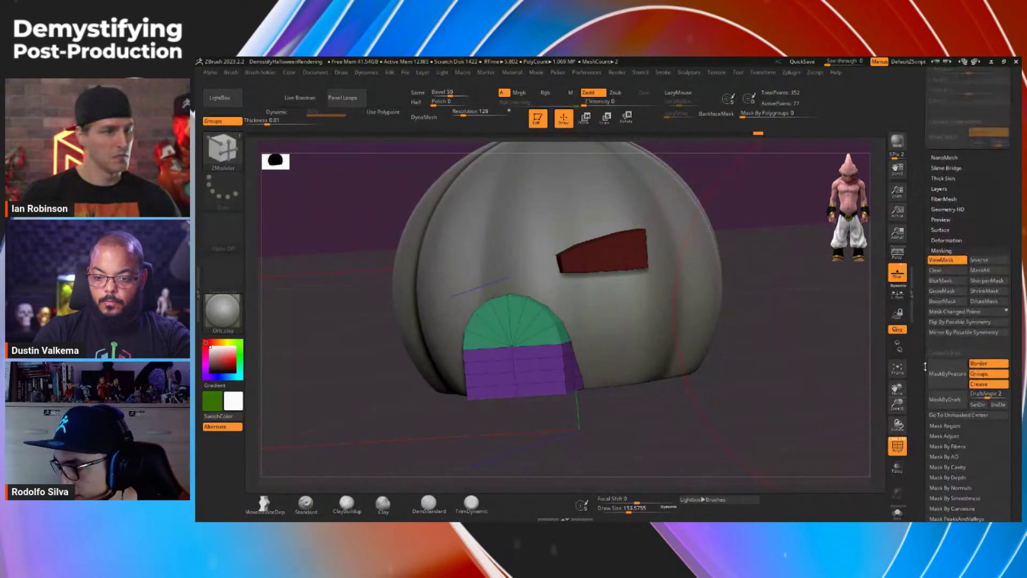
pyautogui.moveTo(932, 304); pyautogui.dragTo(928, 262)
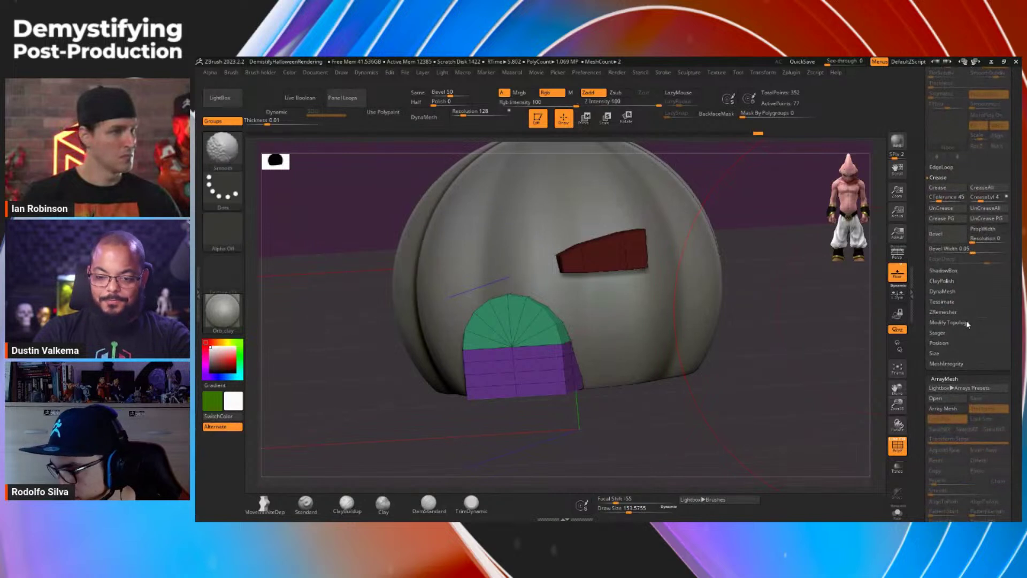
pyautogui.click(967, 323)
pyautogui.click(958, 362)
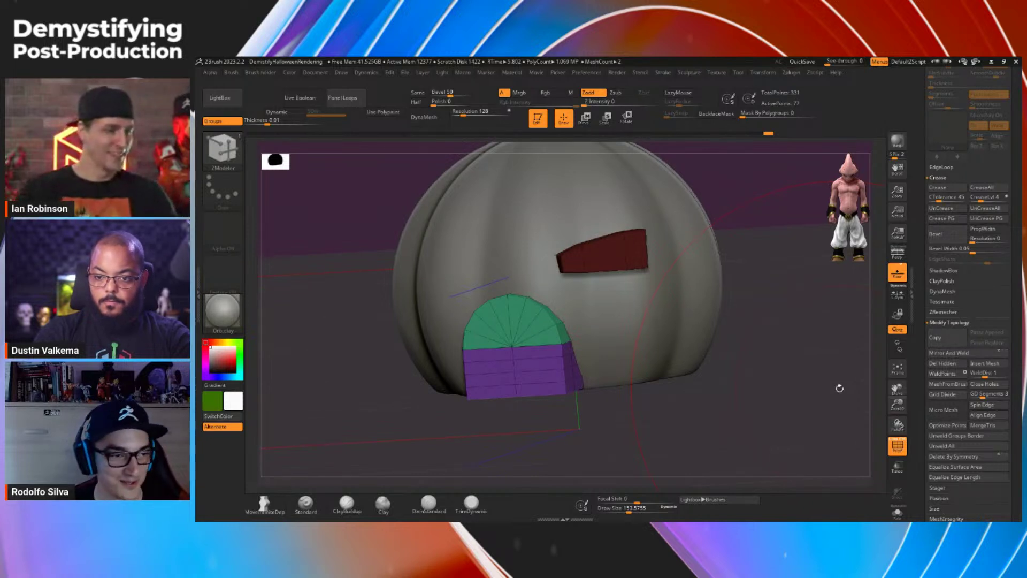
# Step: Shift the arch-shaped cutter slightly at the pumpkin's front and close the open hole in its base
pyautogui.moveTo(839, 388); pyautogui.dragTo(718, 360)
pyautogui.press('w')
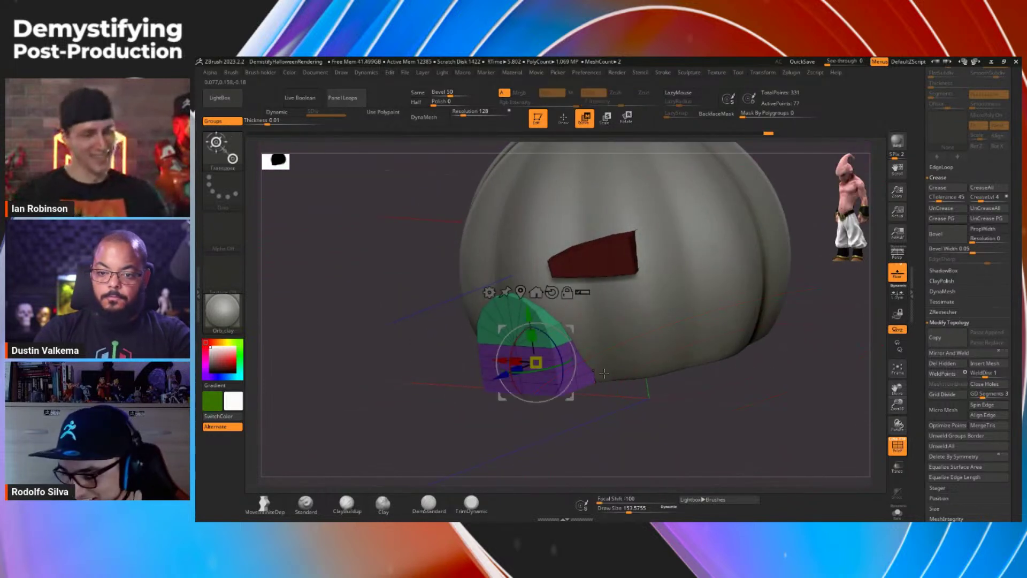
pyautogui.moveTo(536, 363); pyautogui.dragTo(529, 366)
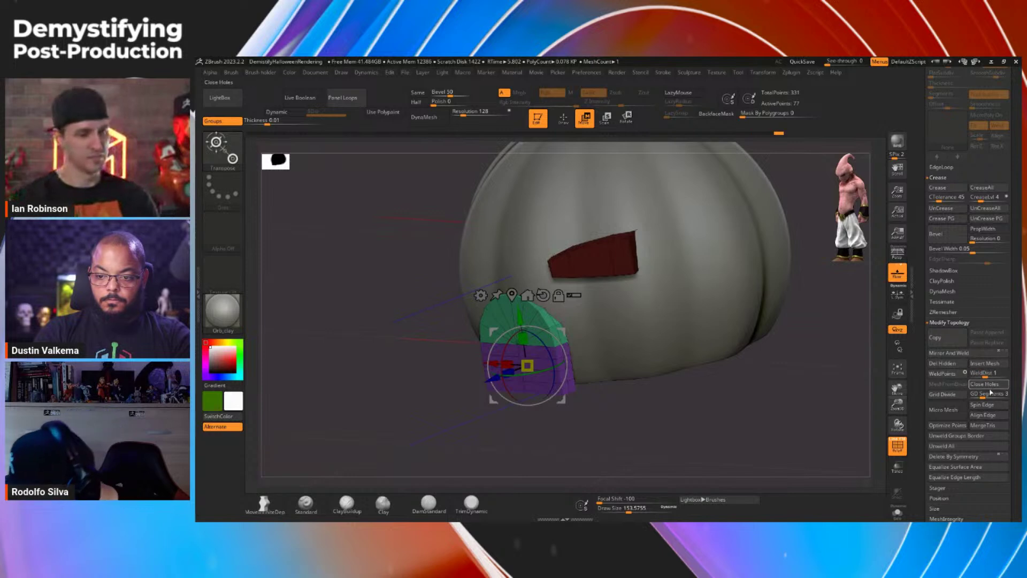
pyautogui.moveTo(697, 433); pyautogui.dragTo(642, 335)
pyautogui.press('q')
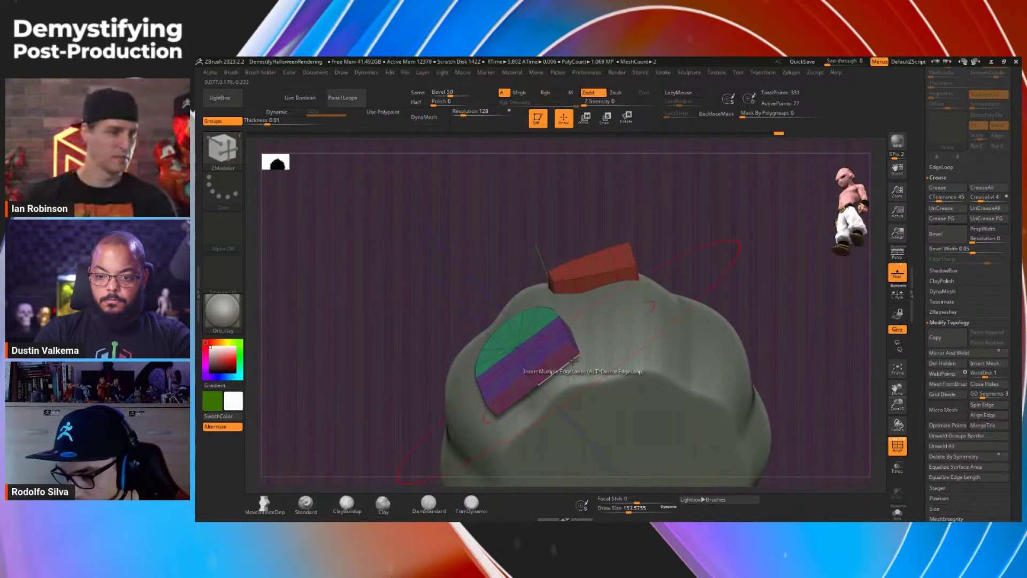
# Step: Crease the arch cutter's edges with dynamic subdivision on and turn on Live Boolean to preview the cut
pyautogui.moveTo(756, 321); pyautogui.dragTo(766, 345)
pyautogui.press('d')
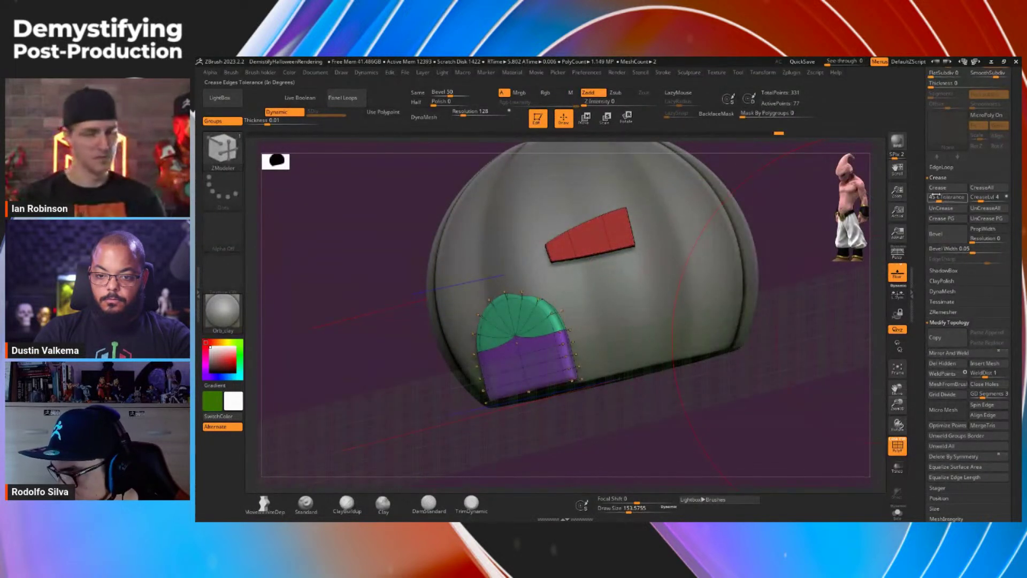
pyautogui.click(937, 187)
pyautogui.hotkey('shift', 'f')
pyautogui.moveTo(755, 373); pyautogui.dragTo(680, 326)
pyautogui.click(310, 97)
# Step: Isolate the arch cutter from the eye cutters, combine its faces into a single polygroup and show everything again
pyautogui.moveTo(658, 374); pyautogui.dragTo(511, 407)
pyautogui.press('w')
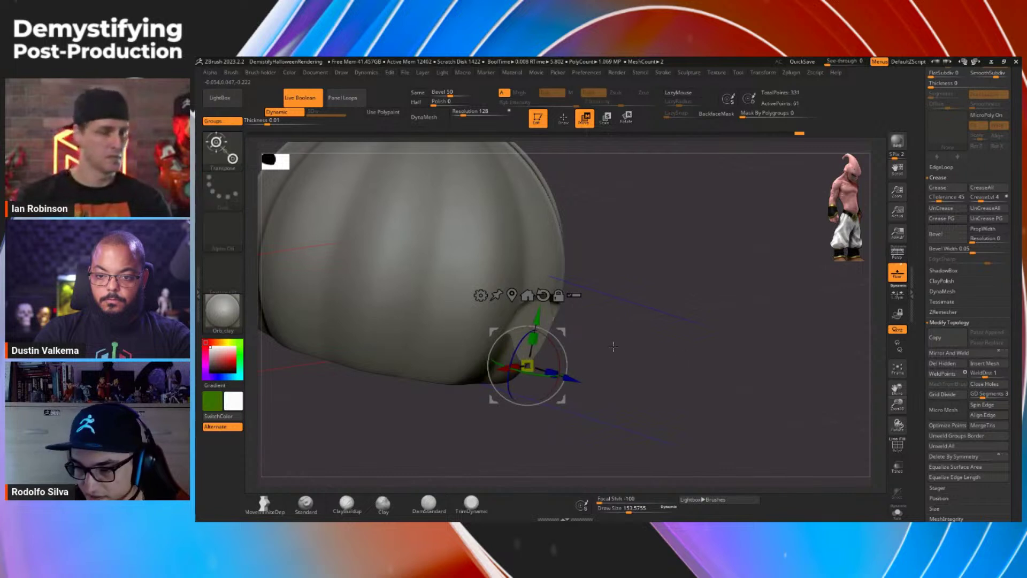
pyautogui.keyDown('ctrl'); pyautogui.keyDown('shift'); pyautogui.click(610, 355); pyautogui.keyUp('shift'); pyautogui.keyUp('ctrl')
pyautogui.hotkey('shift', 'f')
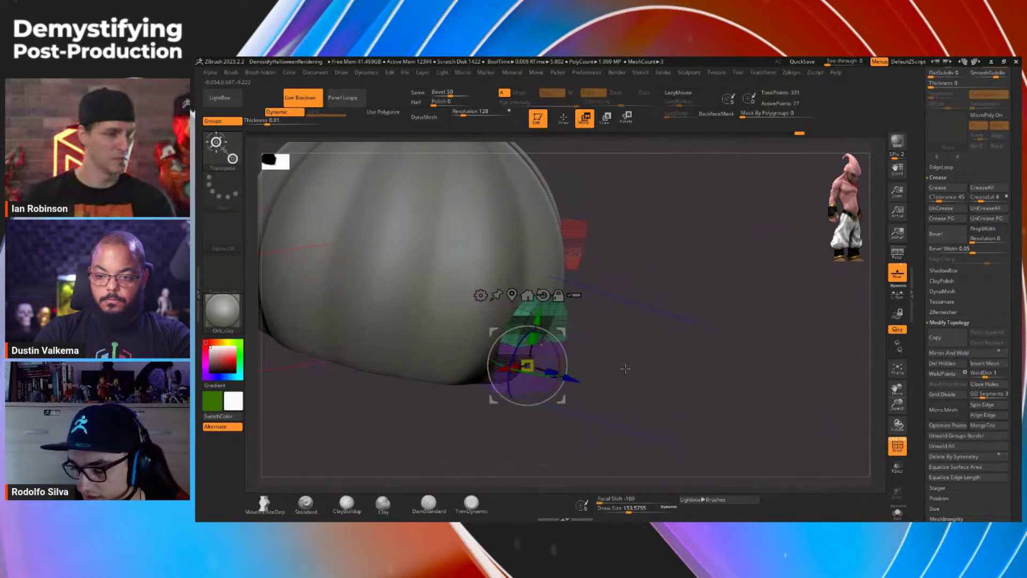
pyautogui.press('q')
pyautogui.keyDown('ctrl'); pyautogui.keyDown('shift'); pyautogui.moveTo(601, 382); pyautogui.dragTo(548, 402); pyautogui.keyUp('shift'); pyautogui.keyUp('ctrl')
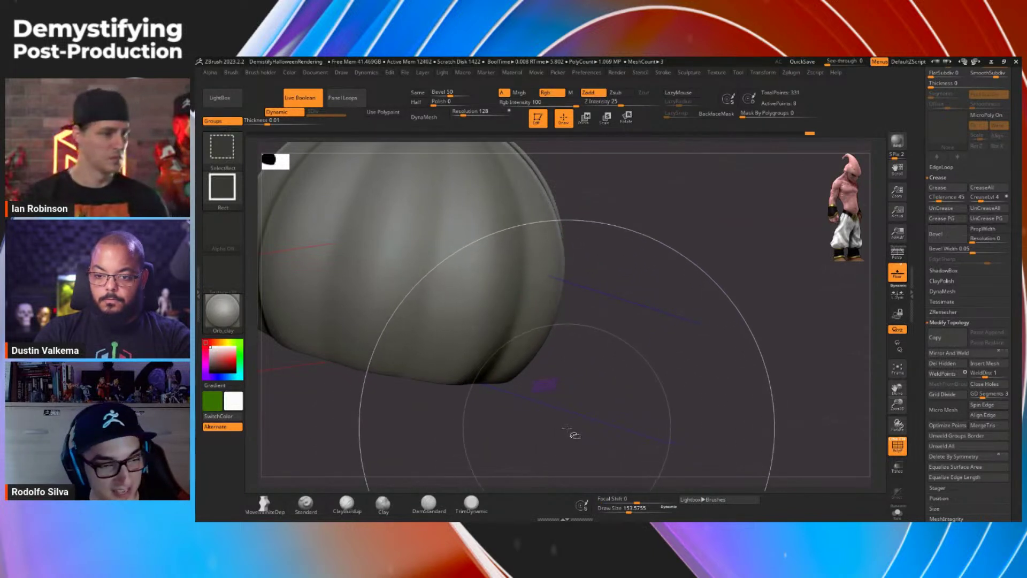
pyautogui.keyDown('ctrl'); pyautogui.keyDown('shift'); pyautogui.moveTo(592, 427); pyautogui.dragTo(632, 358); pyautogui.keyUp('shift'); pyautogui.keyUp('ctrl')
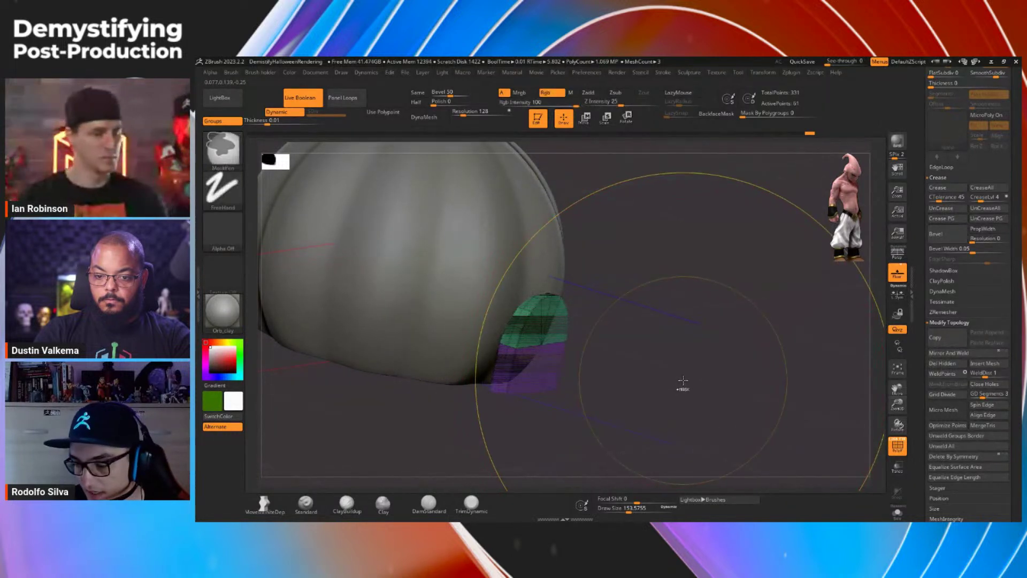
pyautogui.keyDown('ctrl'); pyautogui.moveTo(683, 380); pyautogui.dragTo(685, 381); pyautogui.keyUp('ctrl')
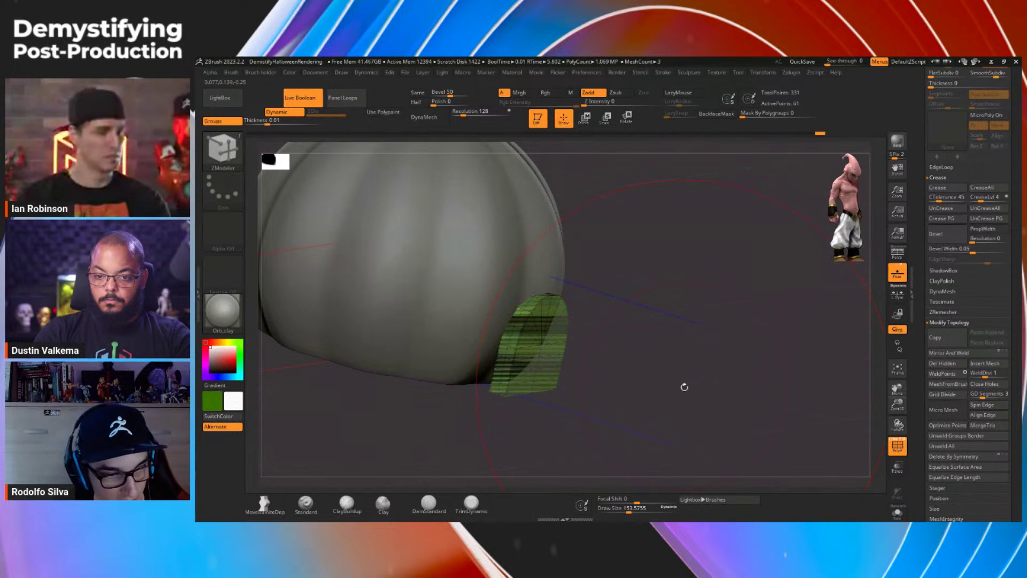
pyautogui.keyDown('ctrl'); pyautogui.keyDown('shift'); pyautogui.click(687, 388); pyautogui.keyUp('shift'); pyautogui.keyUp('ctrl')
# Step: Center the gizmo on the arch cutter and adjust it along the depth axis at the pumpkin's front
pyautogui.moveTo(688, 391); pyautogui.dragTo(642, 369)
pyautogui.press('w')
pyautogui.moveTo(558, 314); pyautogui.dragTo(615, 308)
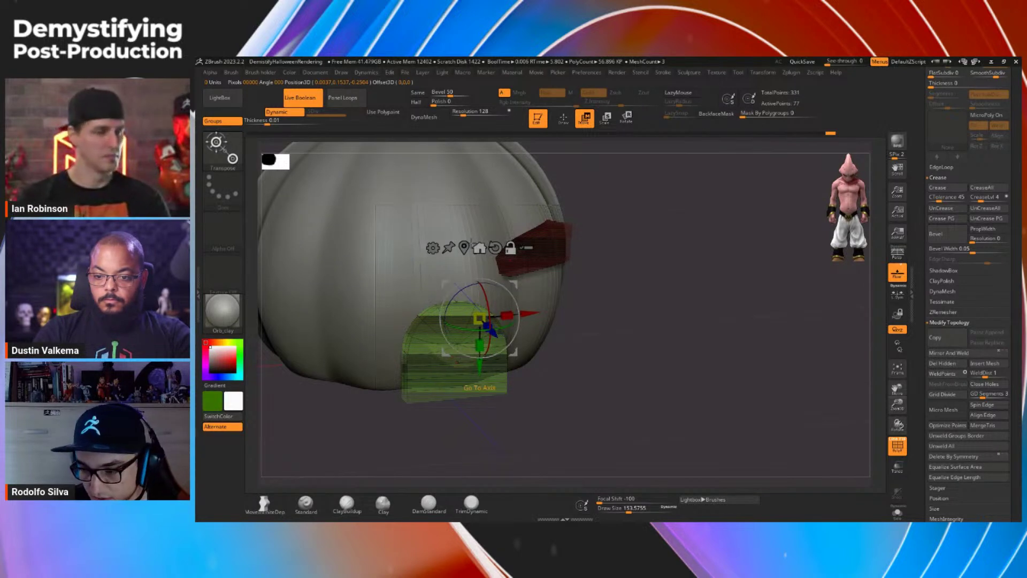
pyautogui.moveTo(495, 303); pyautogui.dragTo(526, 370)
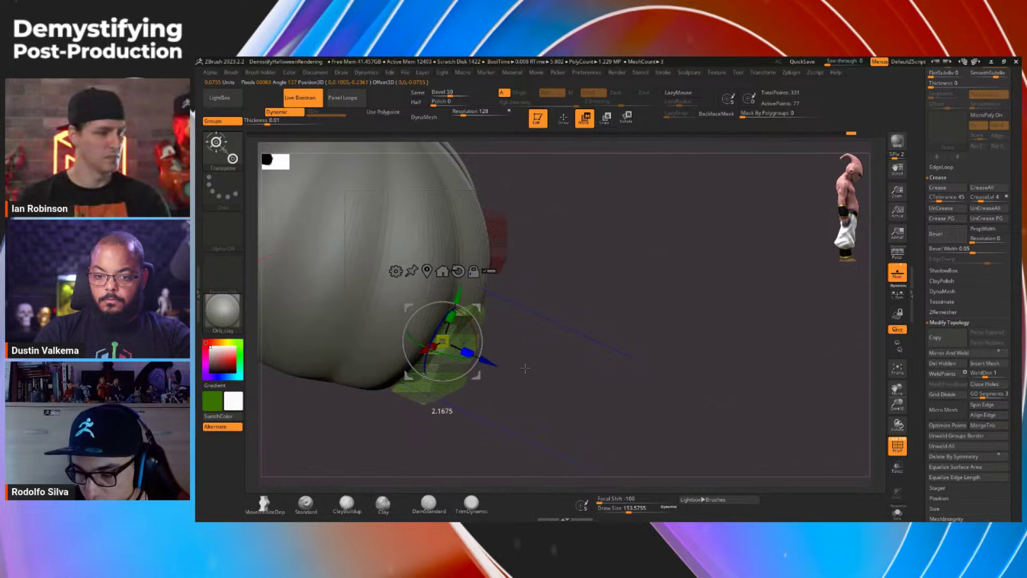
pyautogui.moveTo(610, 362); pyautogui.dragTo(625, 252)
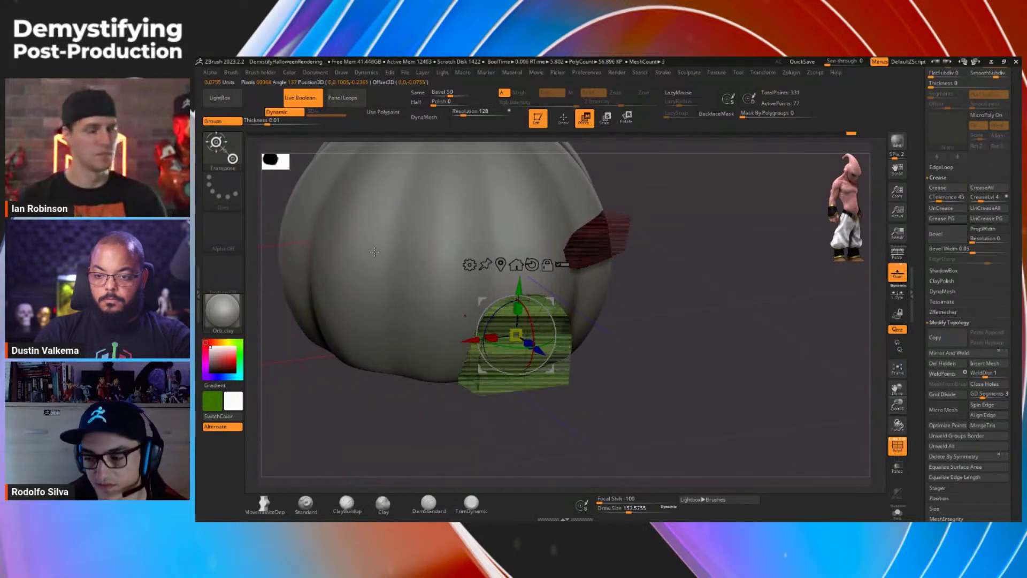
pyautogui.moveTo(389, 268); pyautogui.dragTo(684, 353)
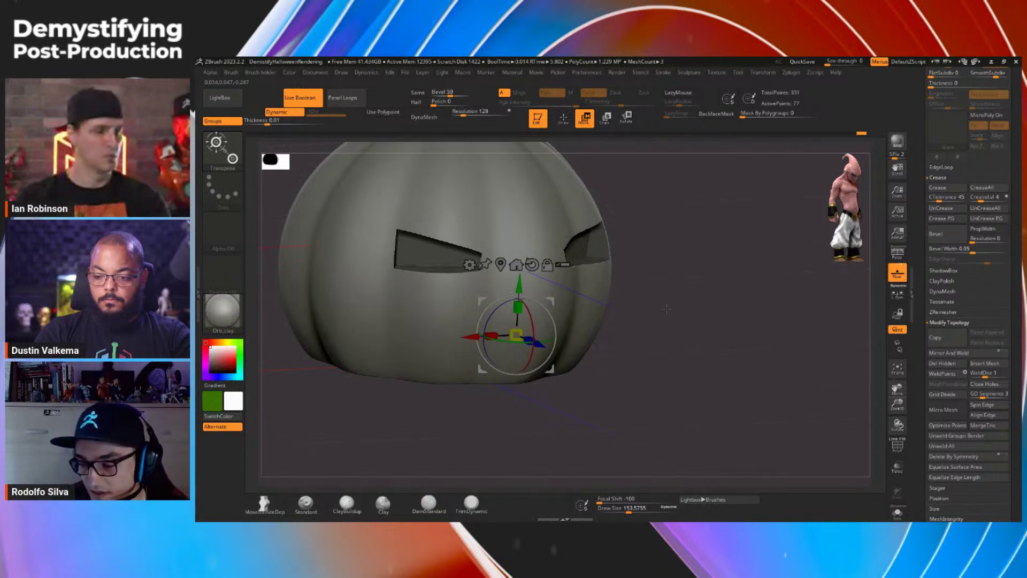
# Step: Isolate the arch cutter and split the hidden parts so the arch and the eye cutters become separate subtools
pyautogui.press('q')
pyautogui.hotkey('shift', 'f')
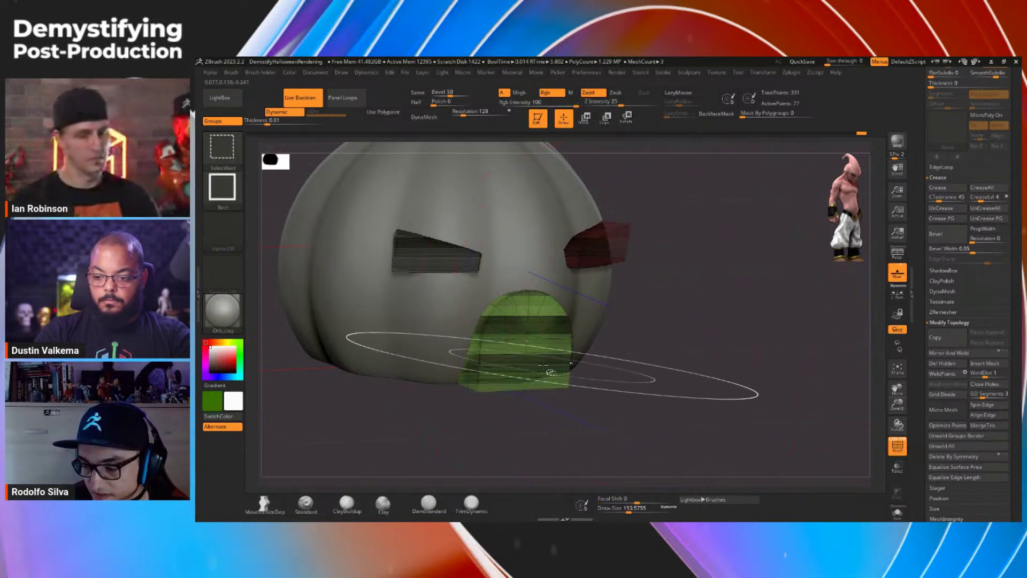
pyautogui.keyDown('ctrl'); pyautogui.keyDown('shift'); pyautogui.click(528, 340); pyautogui.keyUp('shift'); pyautogui.keyUp('ctrl')
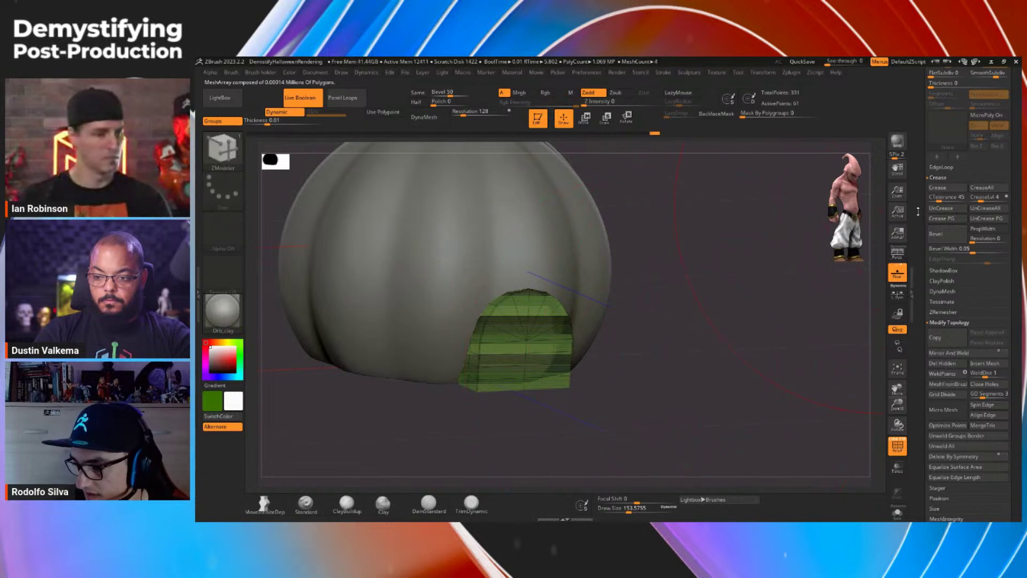
pyautogui.scroll(10, 939, 298)
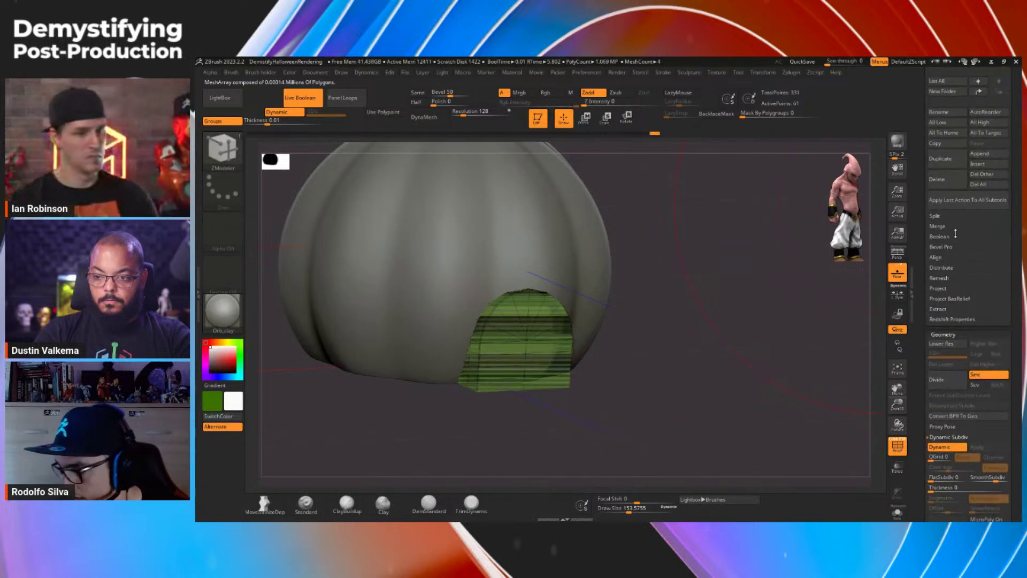
pyautogui.click(935, 215)
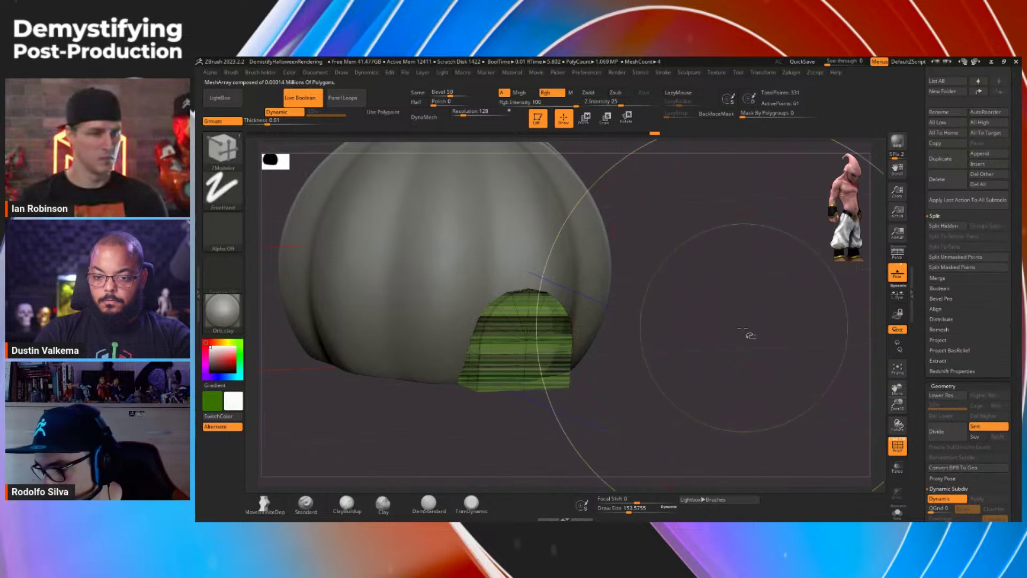
pyautogui.keyDown('ctrl'); pyautogui.keyDown('shift'); pyautogui.click(743, 327); pyautogui.keyUp('shift'); pyautogui.keyUp('ctrl')
pyautogui.click(946, 226)
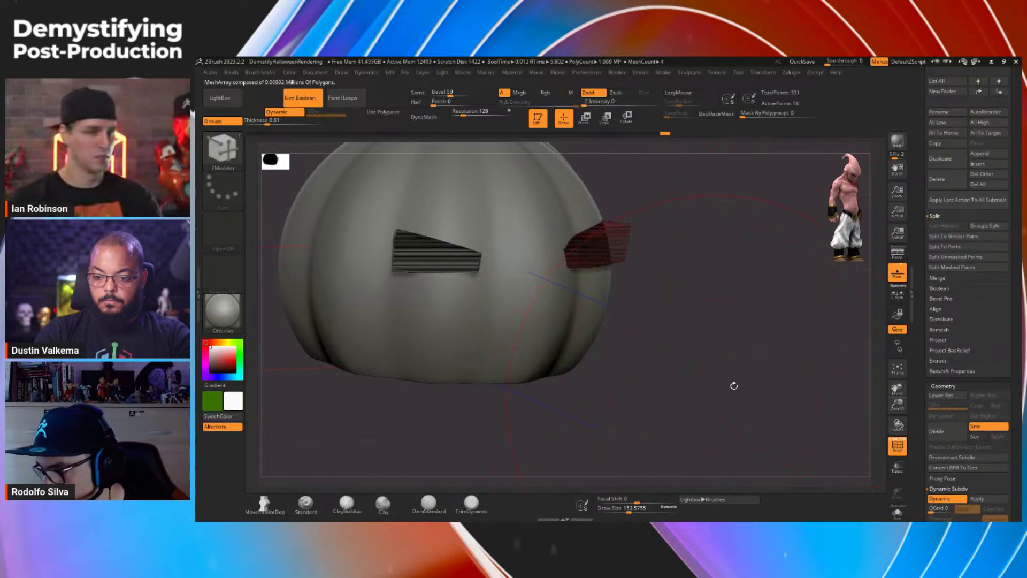
# Step: Select the separated arch subtool and preview its doorway cut in the pumpkin without polygroup display
pyautogui.moveTo(920, 224); pyautogui.dragTo(924, 323)
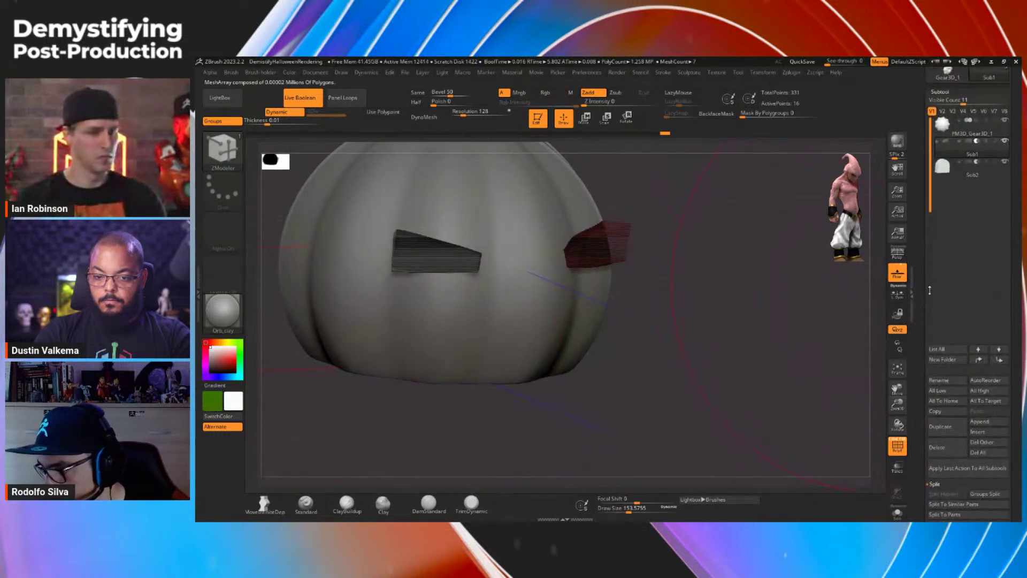
pyautogui.click(966, 169)
pyautogui.hotkey('shift', 'f')
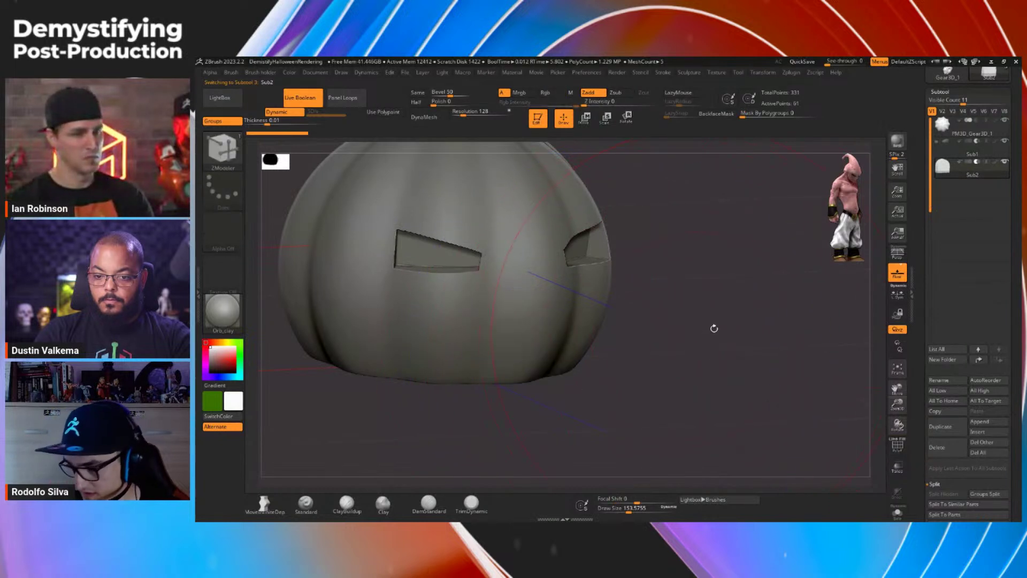
pyautogui.hotkey('shift', 'f')
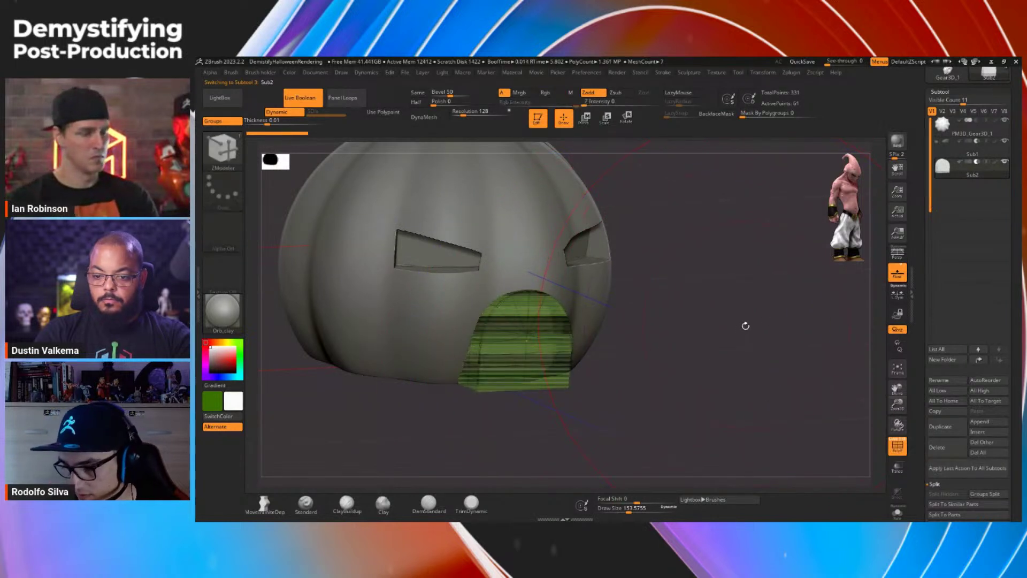
pyautogui.hotkey('shift', 'f')
pyautogui.moveTo(720, 346); pyautogui.dragTo(644, 347)
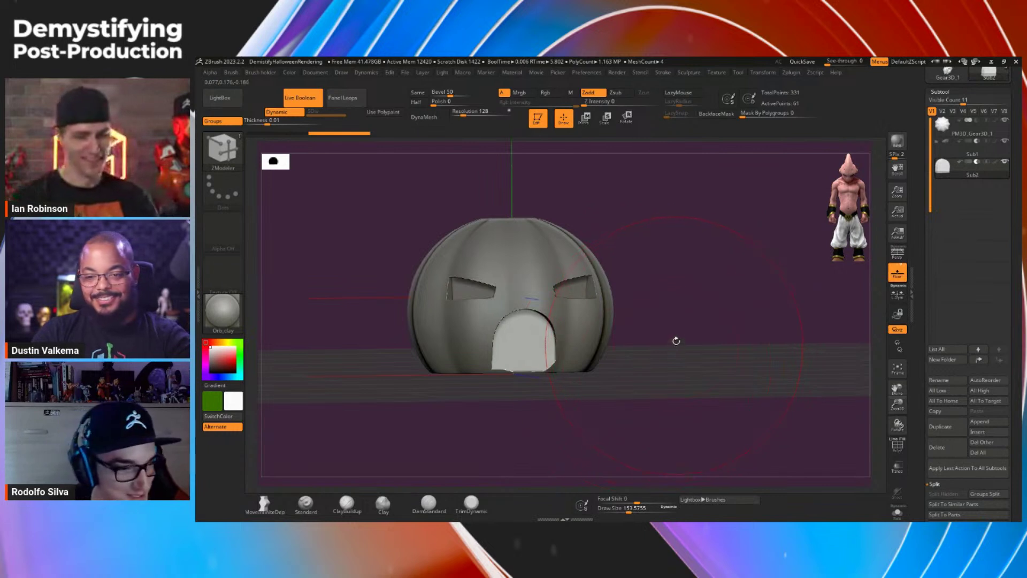
pyautogui.moveTo(679, 326); pyautogui.dragTo(623, 374)
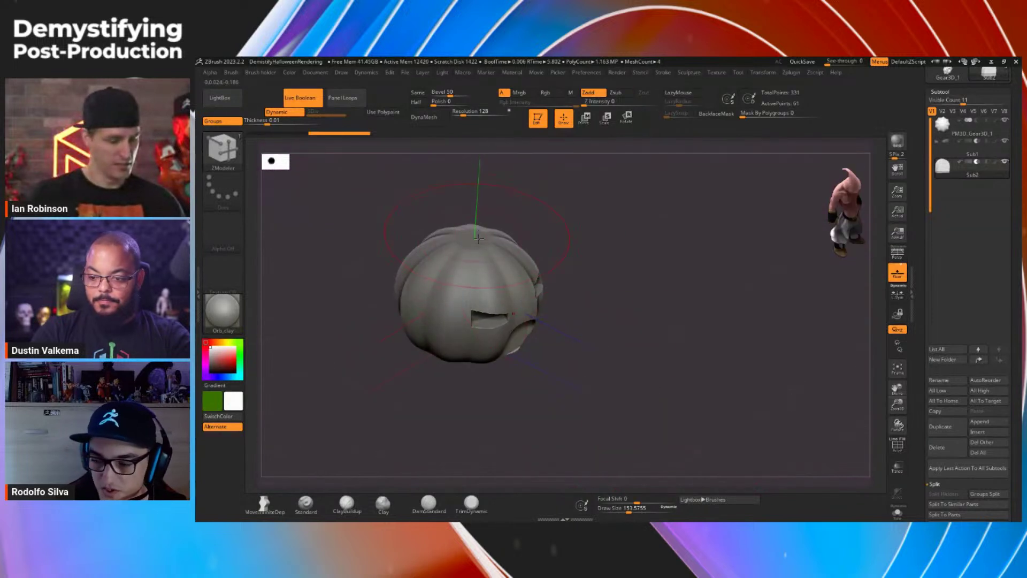
pyautogui.scroll(5, 968, 241)
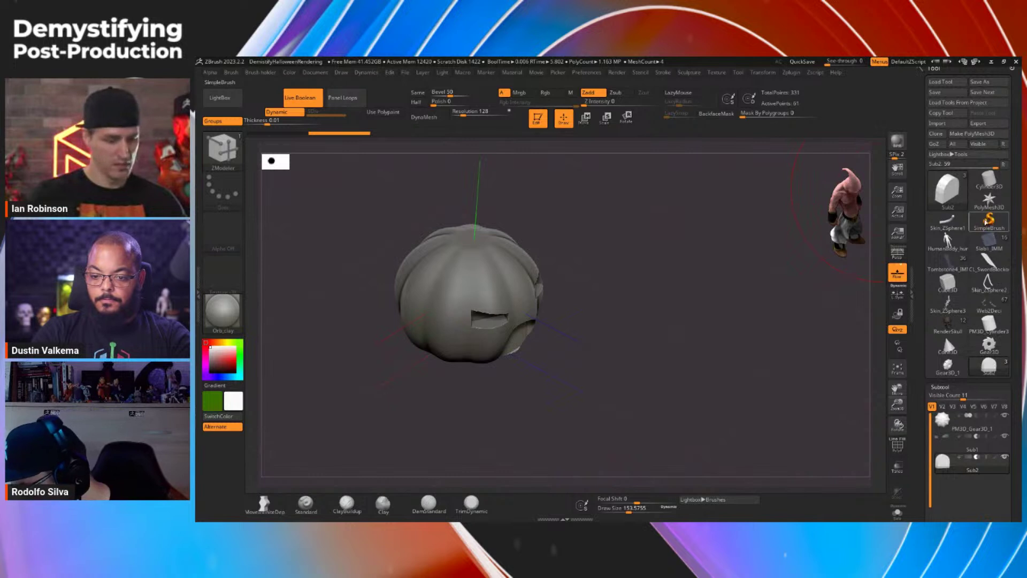
# Step: Look through the tombstone, slab and web tools in the tool palette and examine the finished pumpkin house scene
pyautogui.click(947, 265)
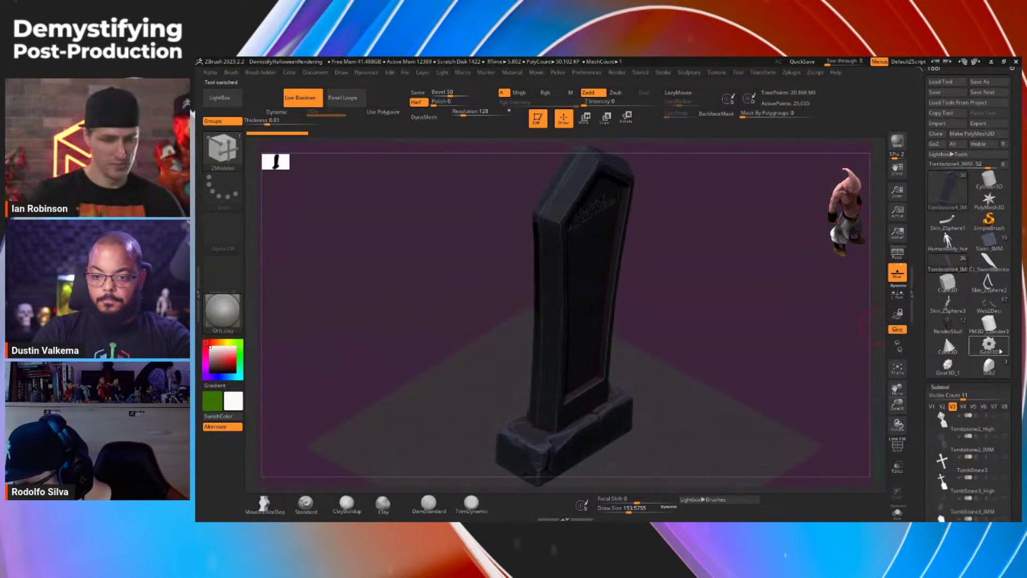
pyautogui.click(989, 243)
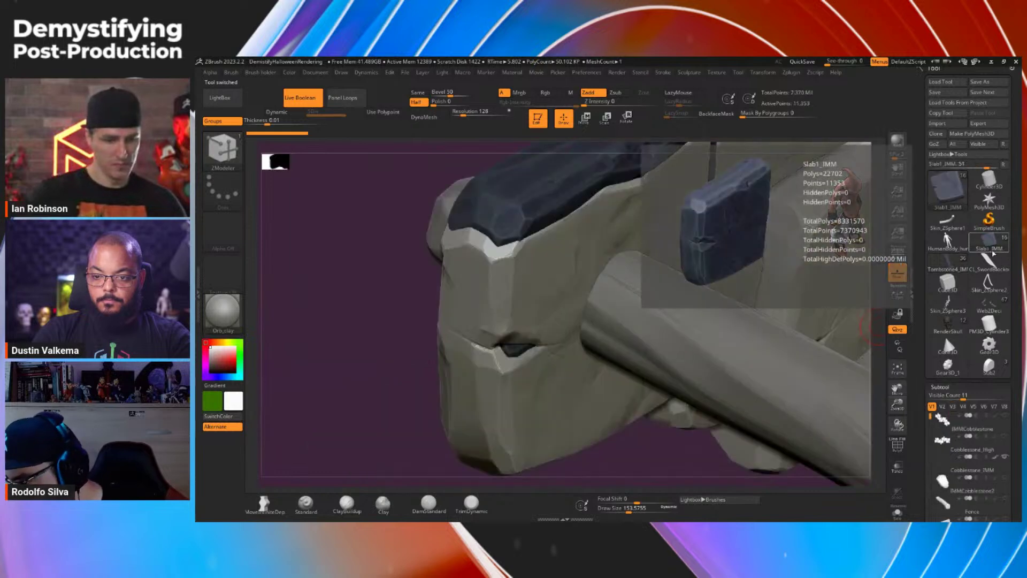
pyautogui.click(989, 307)
pyautogui.click(984, 326)
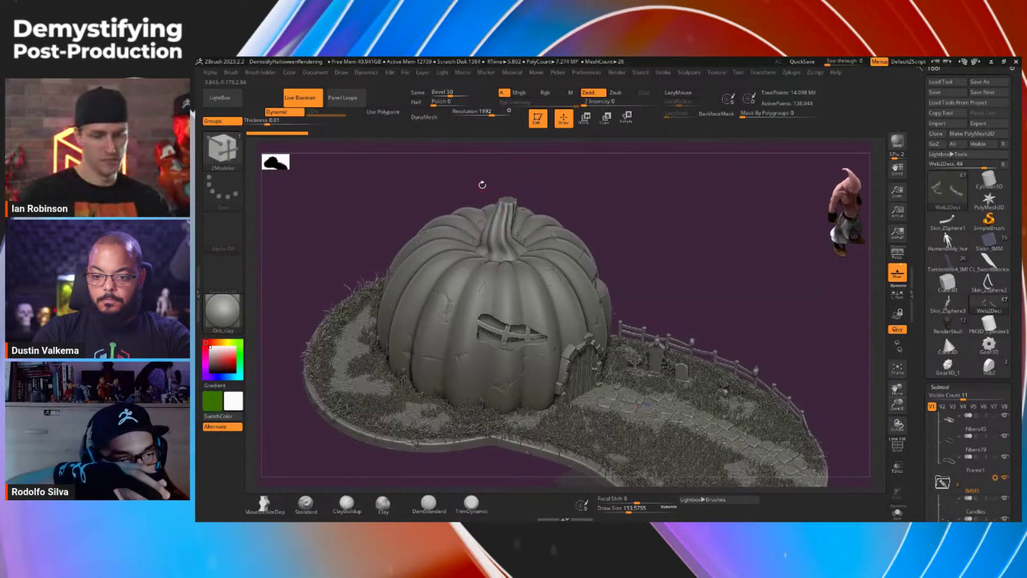
pyautogui.moveTo(719, 301); pyautogui.dragTo(615, 291)
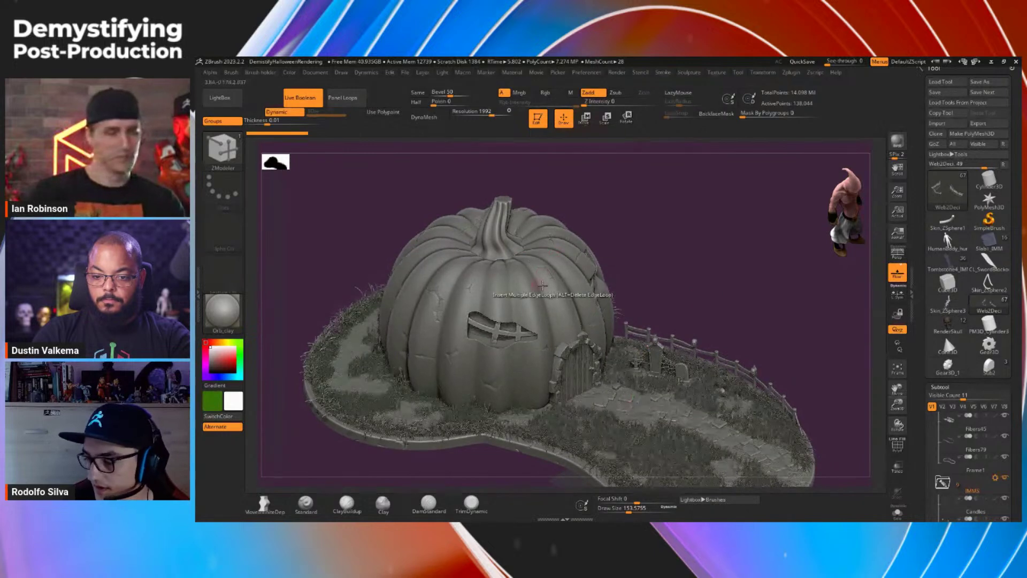
pyautogui.scroll(-1, 918, 296)
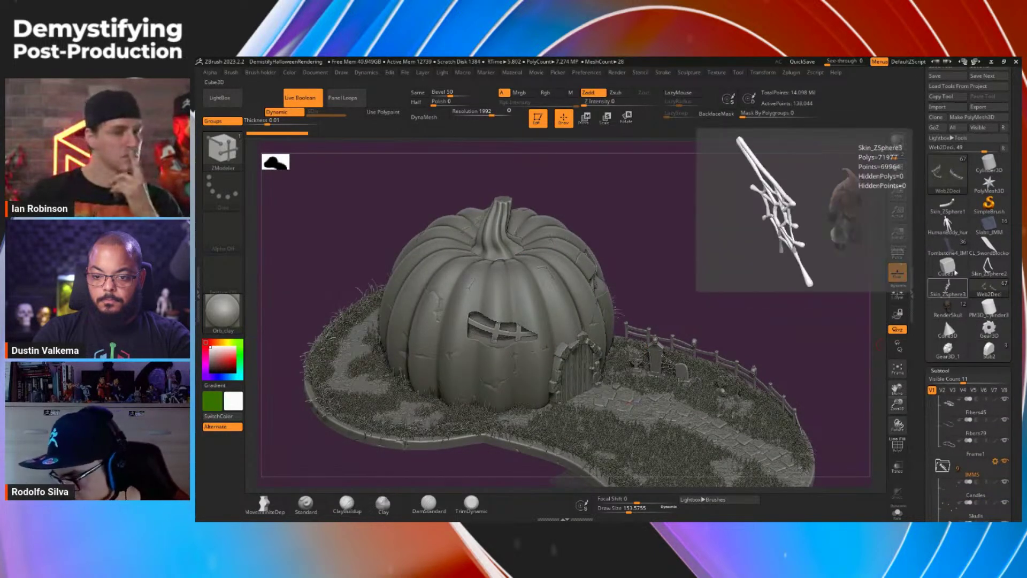
# Step: Return to the blockout pumpkin with its eye and arch cutters and examine its Live Boolean cuts and subtool order
pyautogui.click(988, 349)
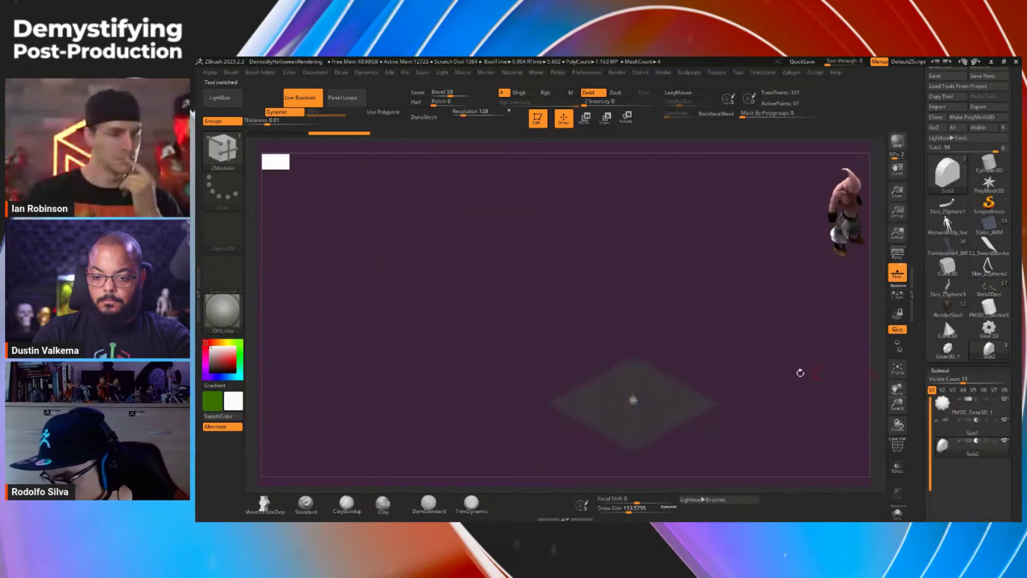
pyautogui.keyDown('ctrl'); pyautogui.moveTo(754, 384); pyautogui.dragTo(723, 280, button='right'); pyautogui.keyUp('ctrl')
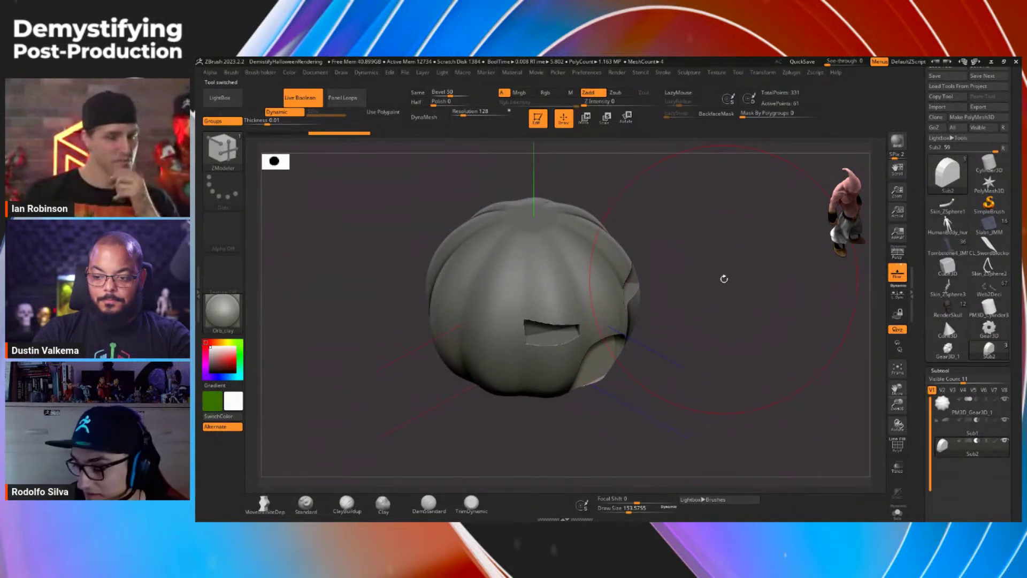
pyautogui.moveTo(705, 351); pyautogui.dragTo(715, 338, button='right')
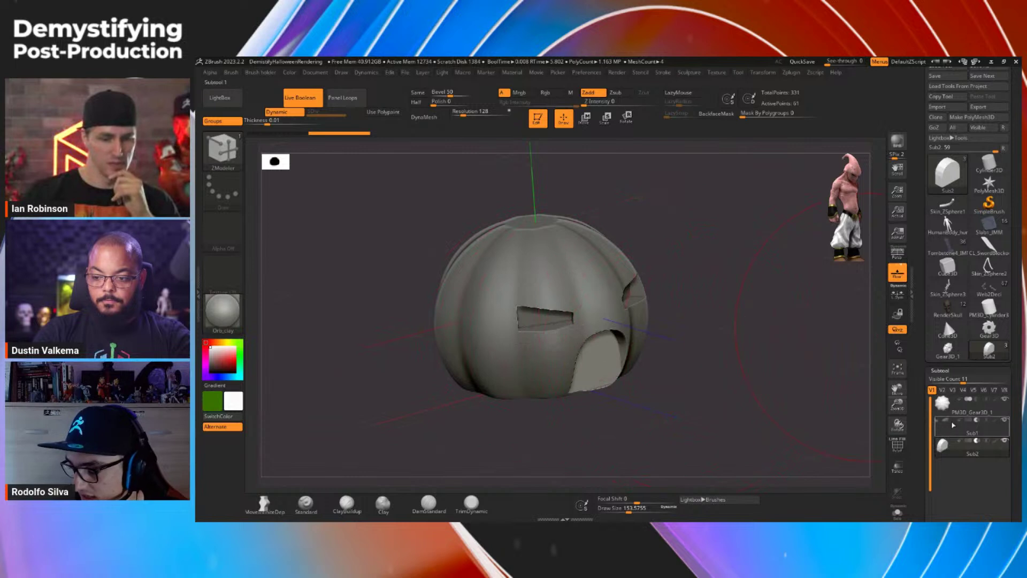
pyautogui.moveTo(963, 428)
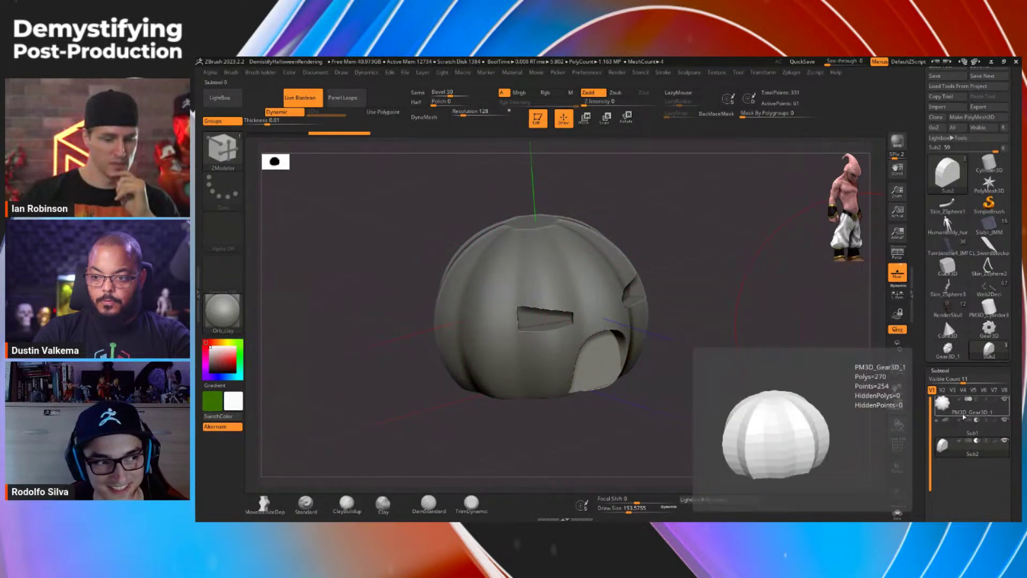
pyautogui.scroll(-3, 971, 377)
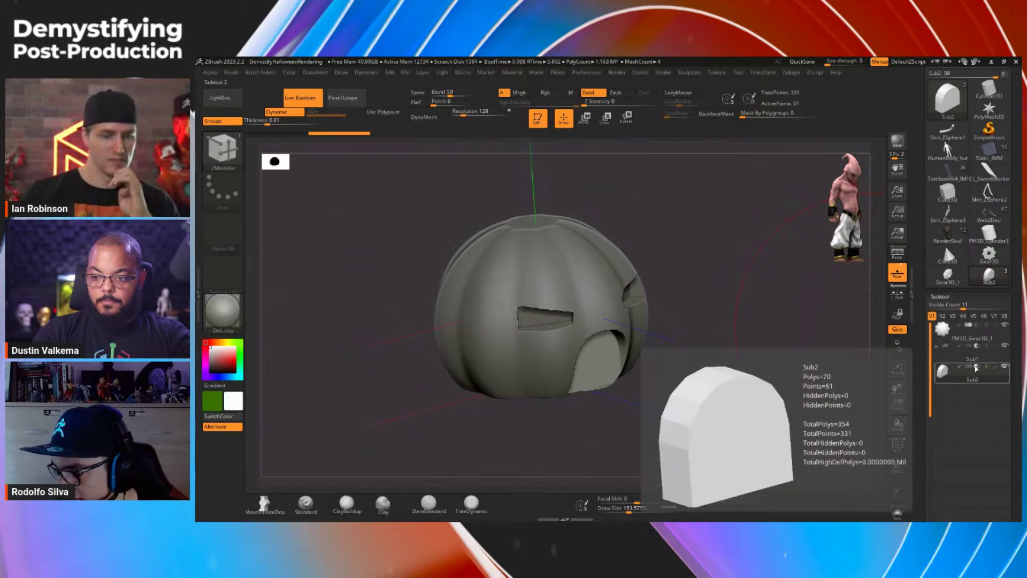
pyautogui.moveTo(978, 383)
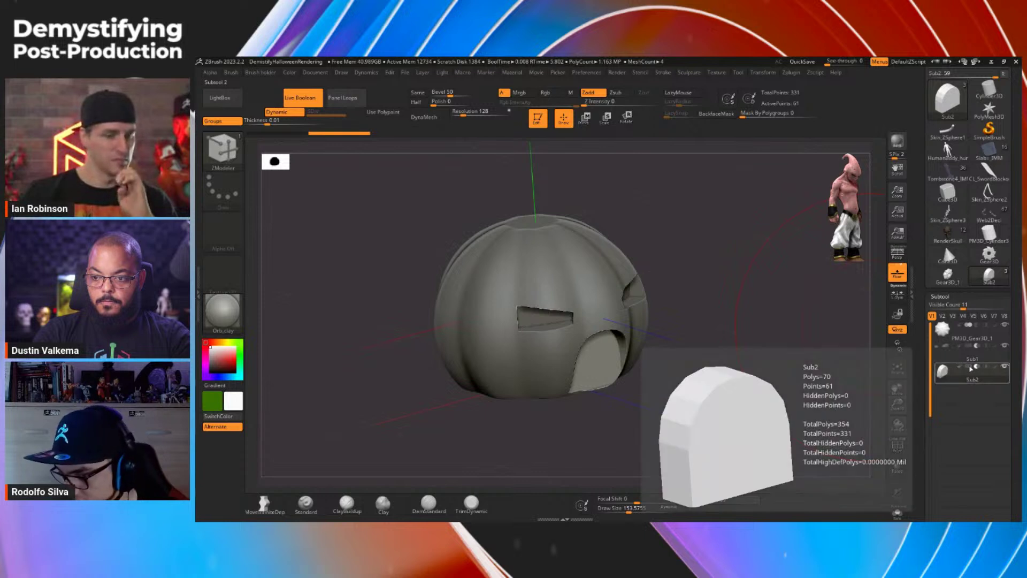
pyautogui.scroll(-3, 1007, 384)
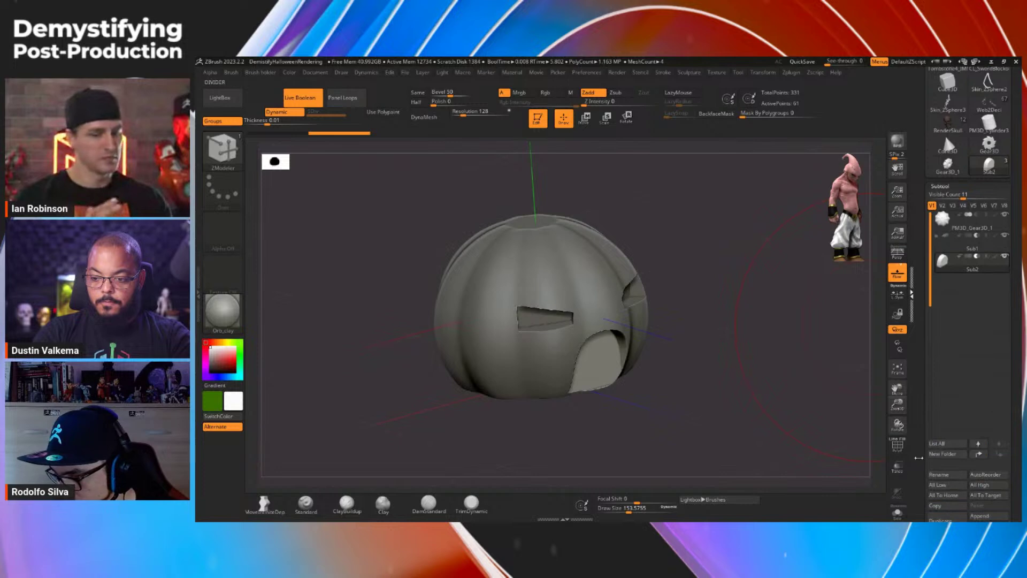
# Step: Append a cube as a new subtool of the blockout pumpkin and scale it down with the gizmo
pyautogui.moveTo(918, 464); pyautogui.dragTo(918, 404)
pyautogui.click(992, 467)
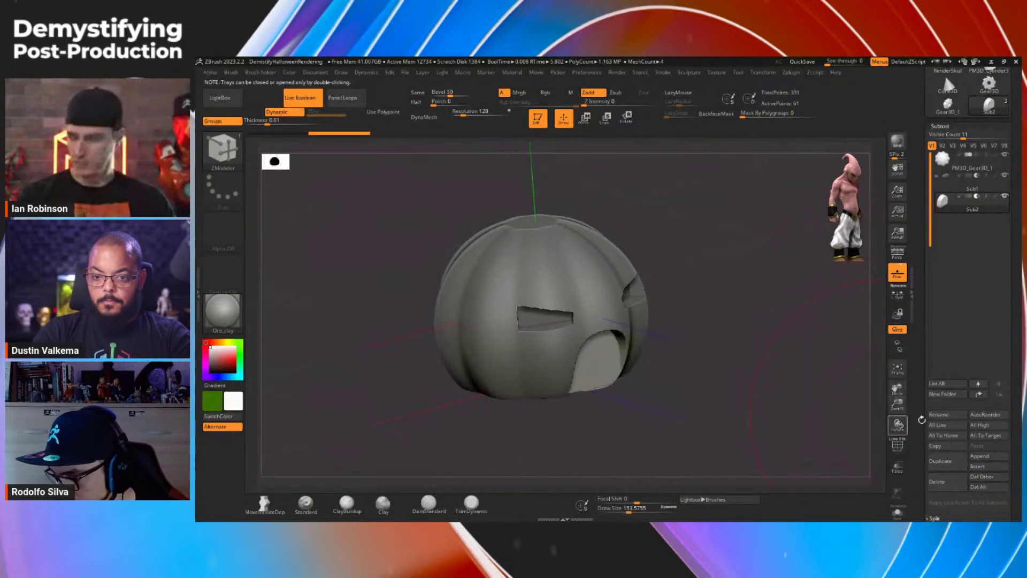
pyautogui.click(989, 467)
pyautogui.click(608, 358)
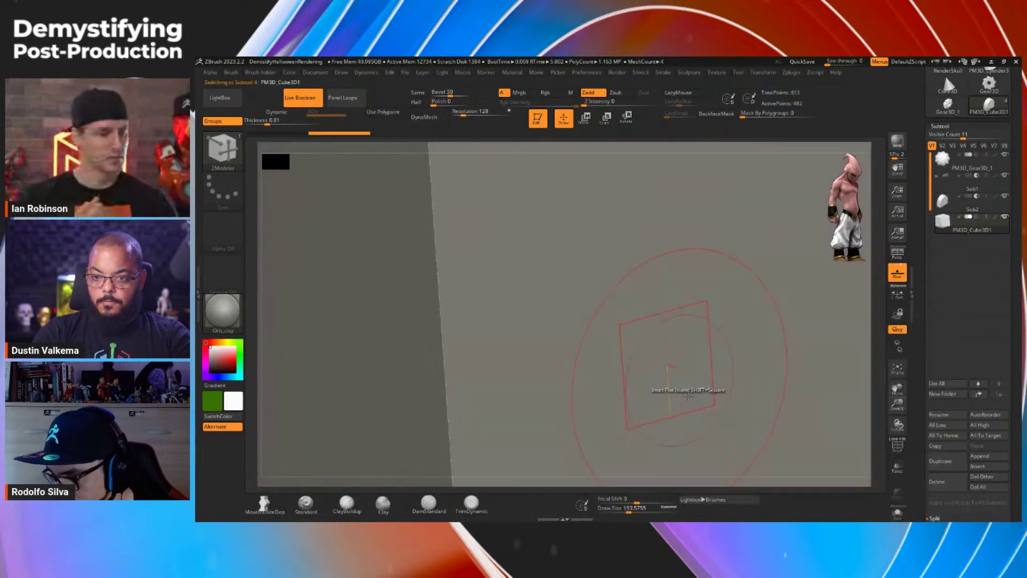
pyautogui.press('w')
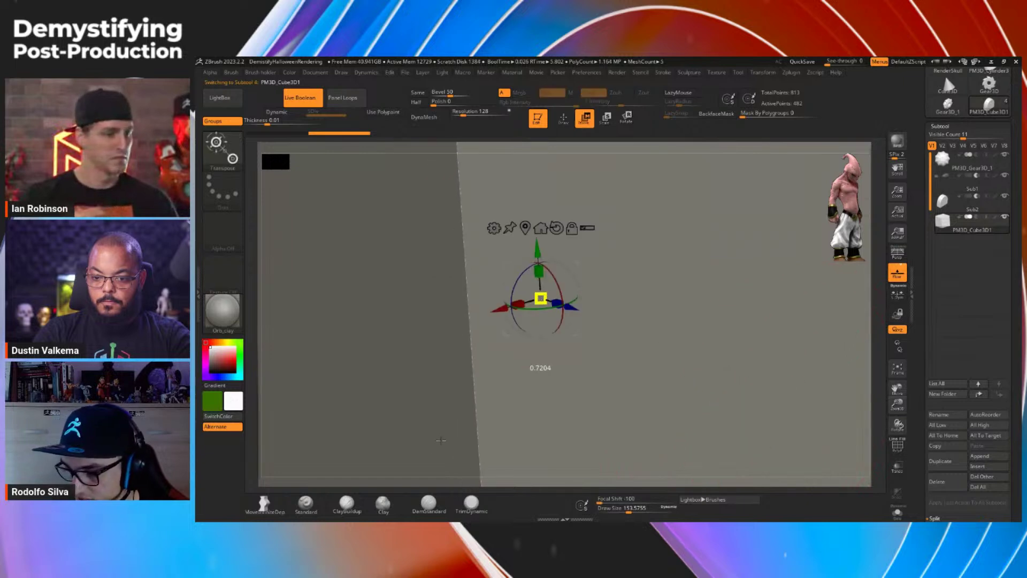
pyautogui.moveTo(540, 299); pyautogui.dragTo(526, 334)
pyautogui.moveTo(484, 428); pyautogui.dragTo(561, 410)
pyautogui.moveTo(540, 298); pyautogui.dragTo(559, 401)
# Step: Move the small cube sideways and in depth until it sits inside the pumpkin's eye opening
pyautogui.moveTo(759, 412); pyautogui.dragTo(655, 401)
pyautogui.moveTo(588, 300); pyautogui.dragTo(620, 345)
pyautogui.moveTo(706, 321); pyautogui.dragTo(678, 330)
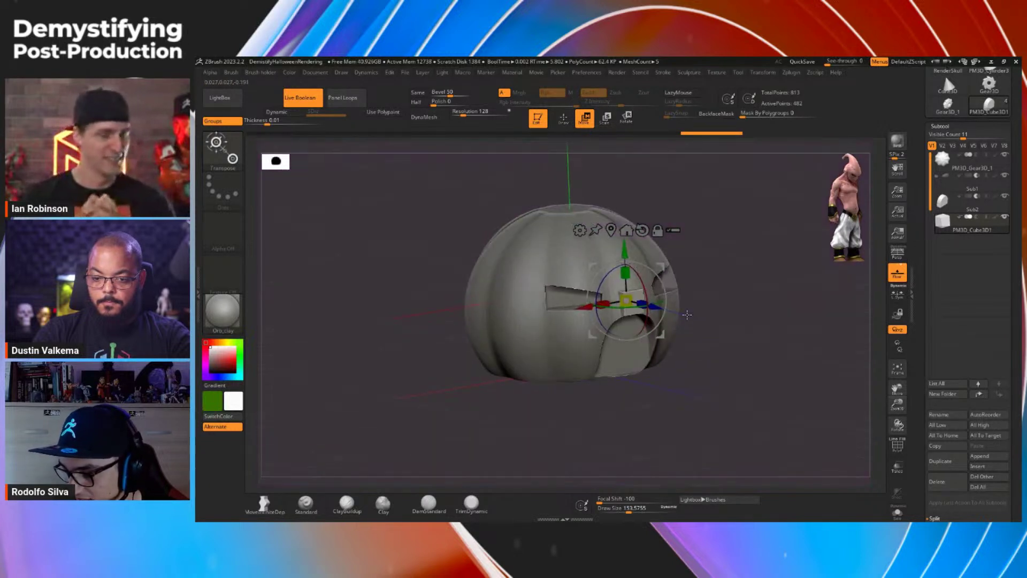
pyautogui.moveTo(585, 307); pyautogui.dragTo(540, 315)
pyautogui.keyDown('alt'); pyautogui.moveTo(724, 347); pyautogui.dragTo(741, 370); pyautogui.keyUp('alt')
pyautogui.moveTo(741, 370); pyautogui.dragTo(807, 369)
pyautogui.moveTo(633, 320); pyautogui.dragTo(601, 327)
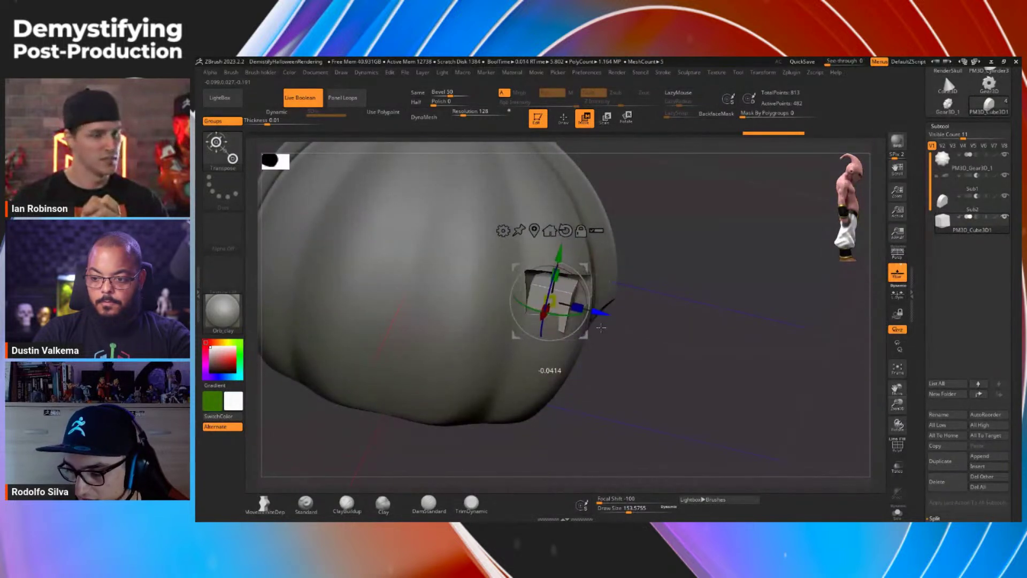
# Step: Try the cube subtool directly below the pumpkin, above both cutters, and return it to the end of the subtool order
pyautogui.click(969, 211)
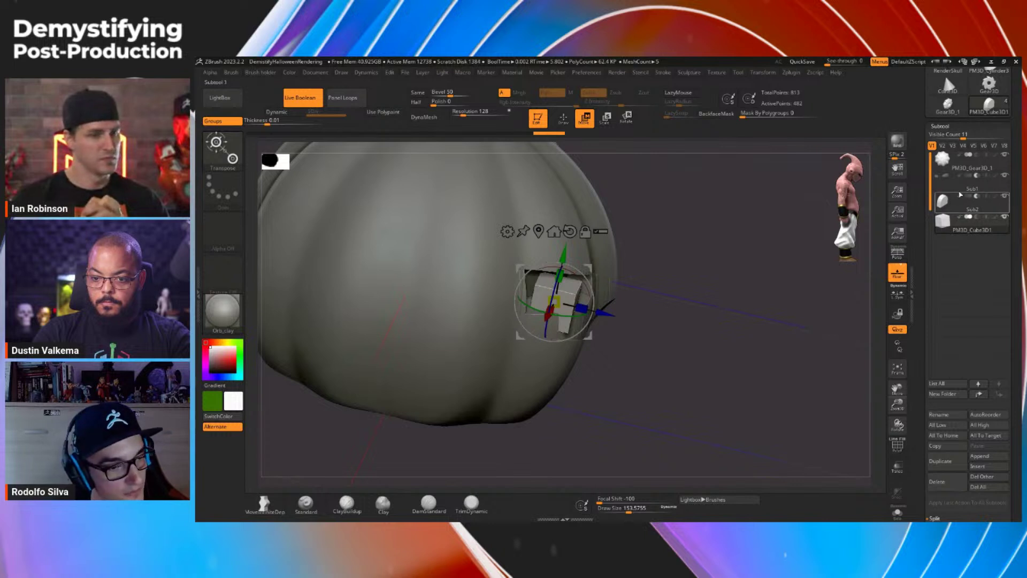
pyautogui.click(950, 184)
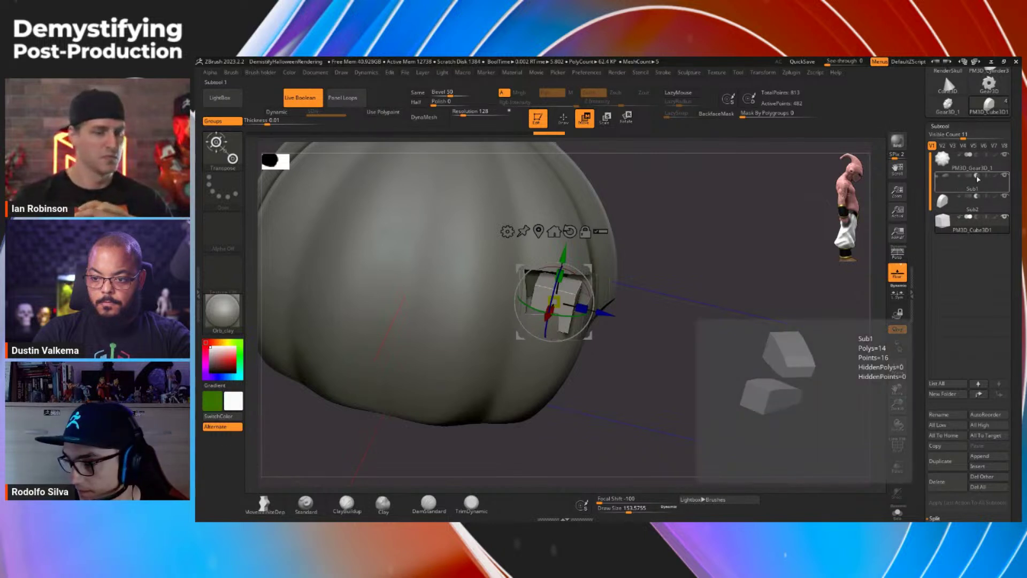
pyautogui.click(971, 218)
pyautogui.moveTo(975, 221); pyautogui.dragTo(979, 179)
pyautogui.moveTo(751, 328); pyautogui.dragTo(738, 385)
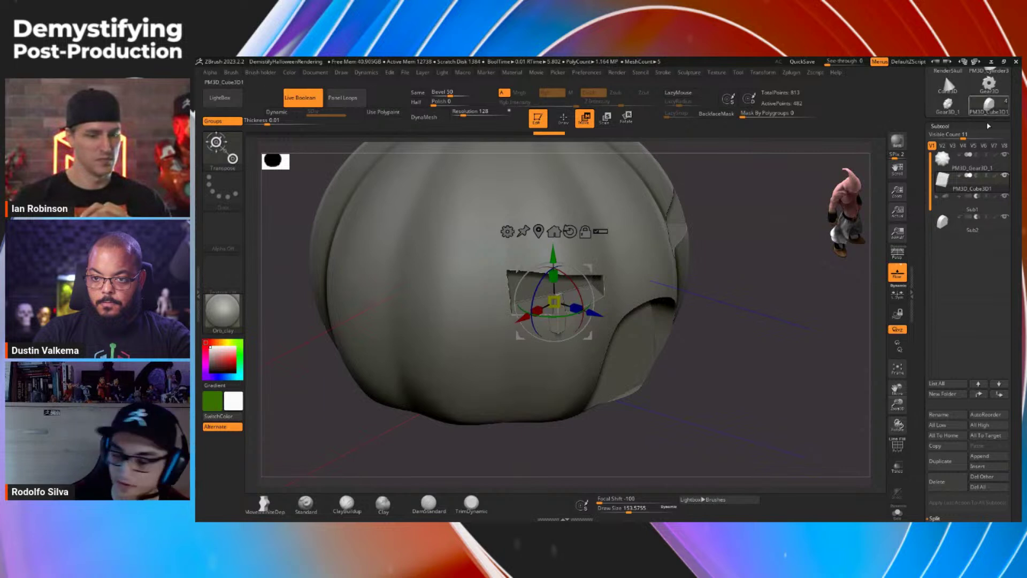
pyautogui.moveTo(988, 186); pyautogui.dragTo(989, 226)
pyautogui.moveTo(752, 327); pyautogui.dragTo(738, 342)
# Step: Scale the cube vertically and adjust its height so it stands as a window bar inside the eye opening
pyautogui.moveTo(554, 275); pyautogui.dragTo(563, 301)
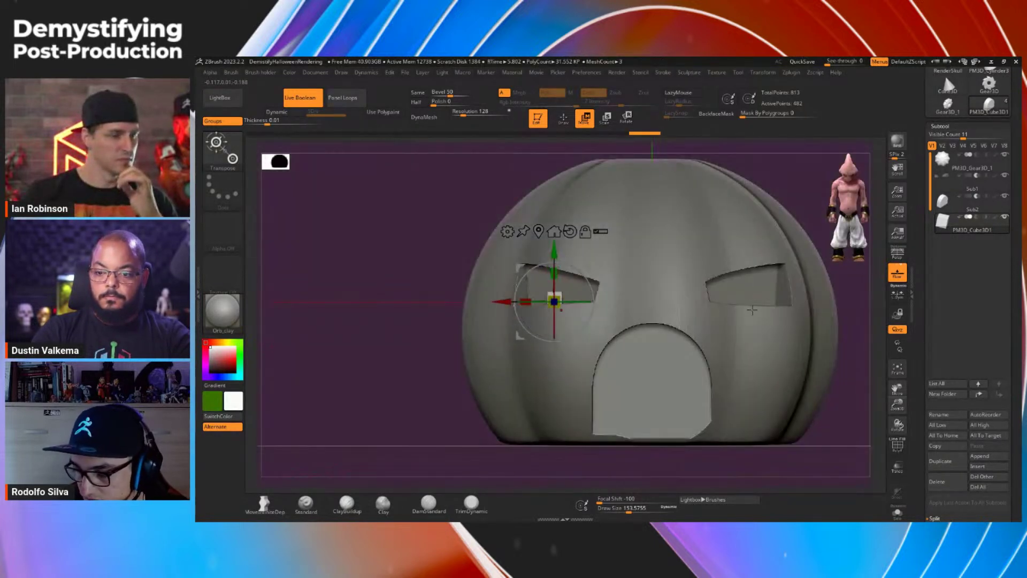
pyautogui.moveTo(452, 399); pyautogui.dragTo(557, 391)
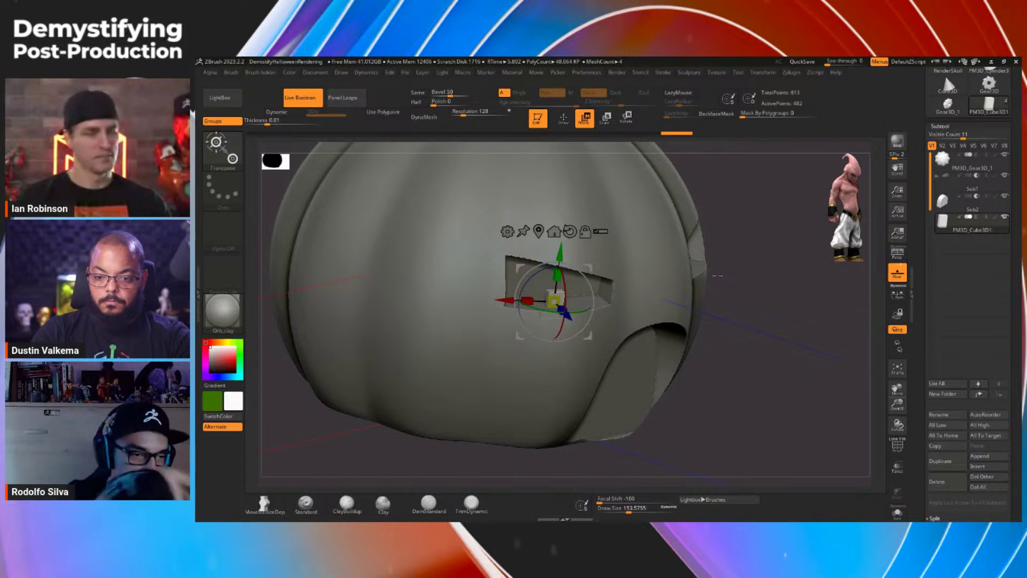
pyautogui.moveTo(765, 375); pyautogui.dragTo(676, 385)
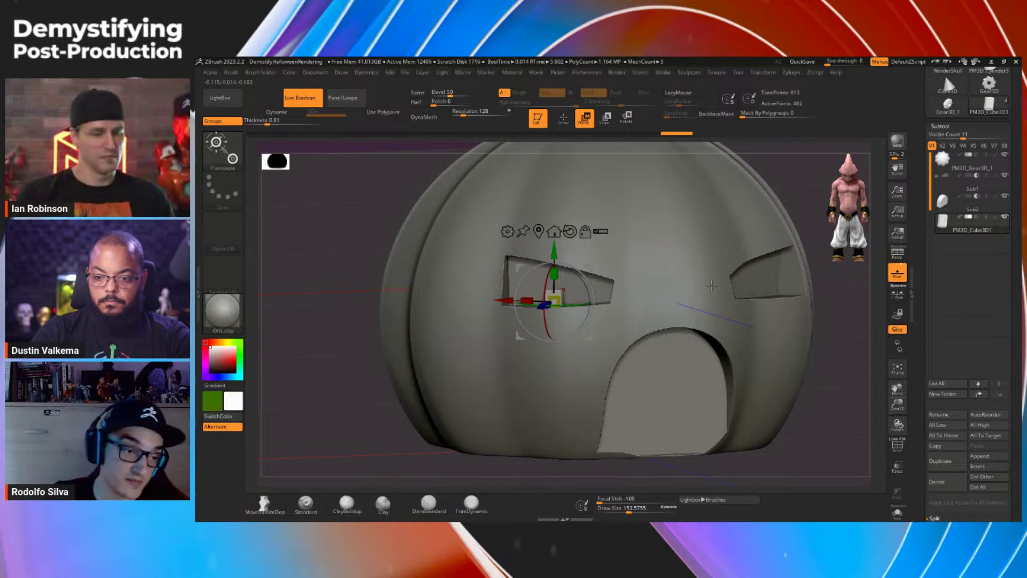
pyautogui.moveTo(830, 366); pyautogui.dragTo(672, 279)
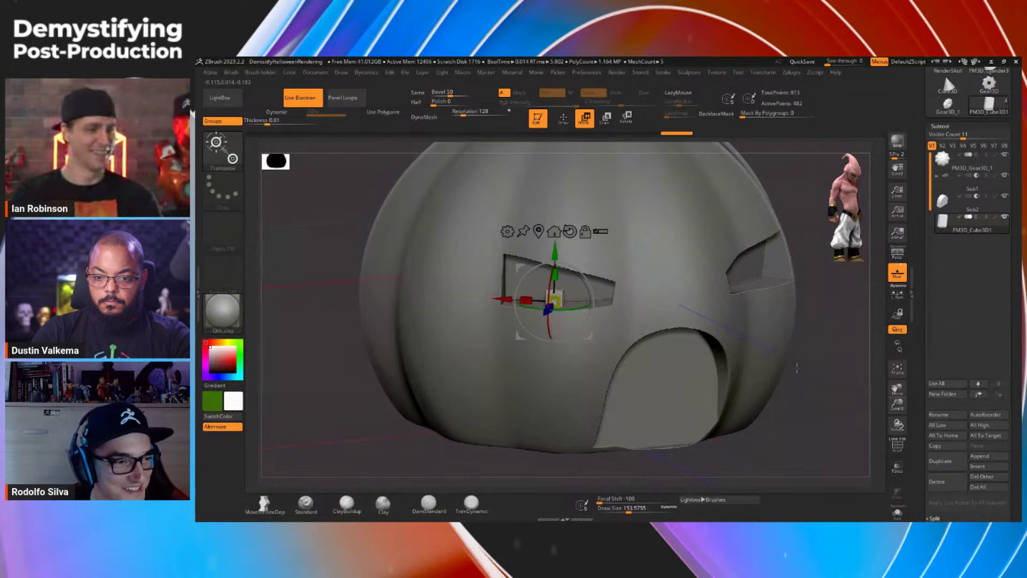
pyautogui.moveTo(803, 381); pyautogui.dragTo(762, 393)
pyautogui.moveTo(561, 255); pyautogui.dragTo(562, 237)
pyautogui.keyDown('ctrl'); pyautogui.moveTo(615, 226); pyautogui.dragTo(632, 293, button='right'); pyautogui.keyUp('ctrl')
pyautogui.moveTo(558, 258); pyautogui.dragTo(564, 246)
# Step: Show the polyframe, replace the bar's dense mesh with a PolyCube primitive and reduce its X Divide to 1
pyautogui.press('q')
pyautogui.hotkey('shift', 'f')
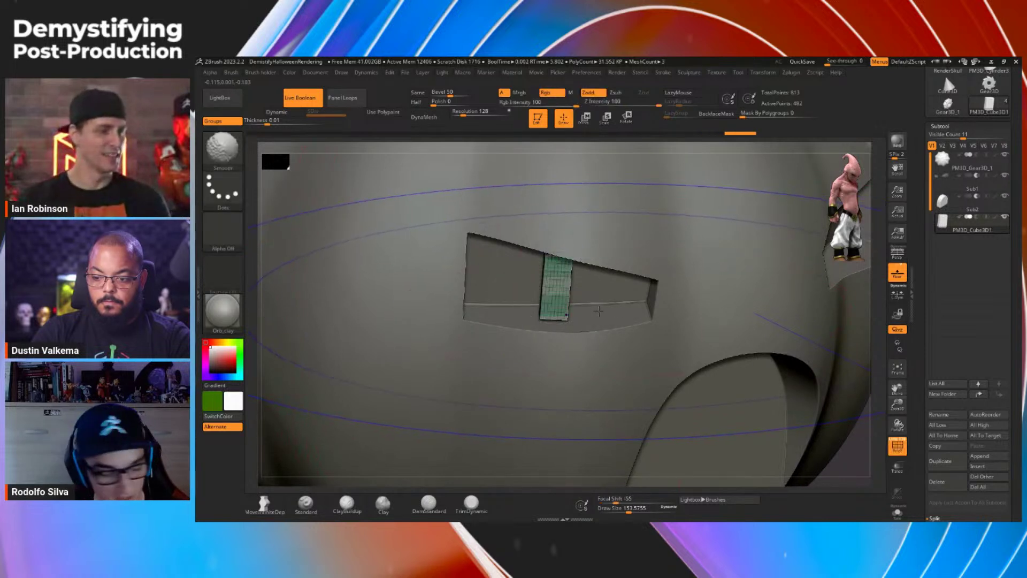
pyautogui.press('w')
pyautogui.click(510, 214)
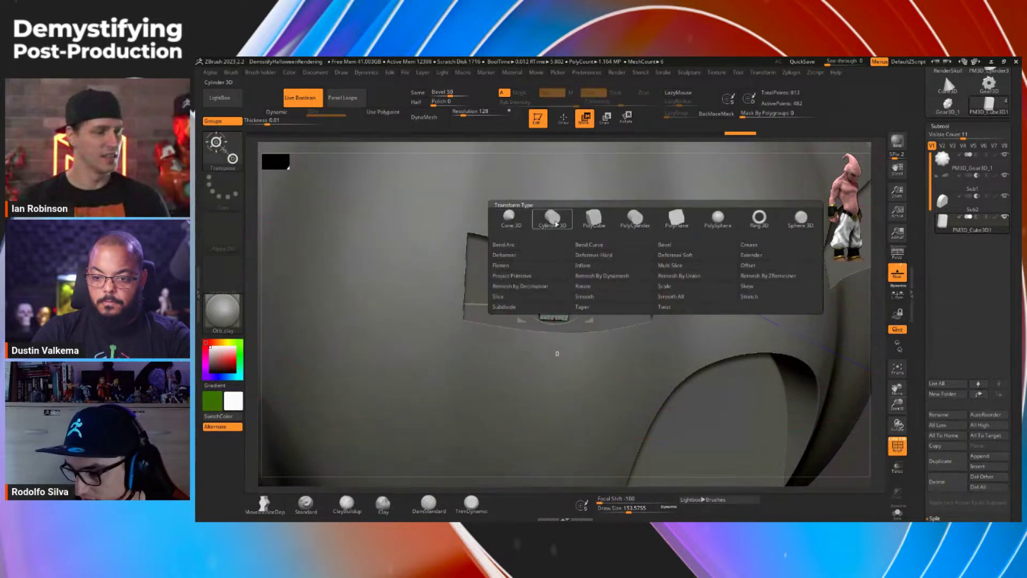
pyautogui.click(598, 255)
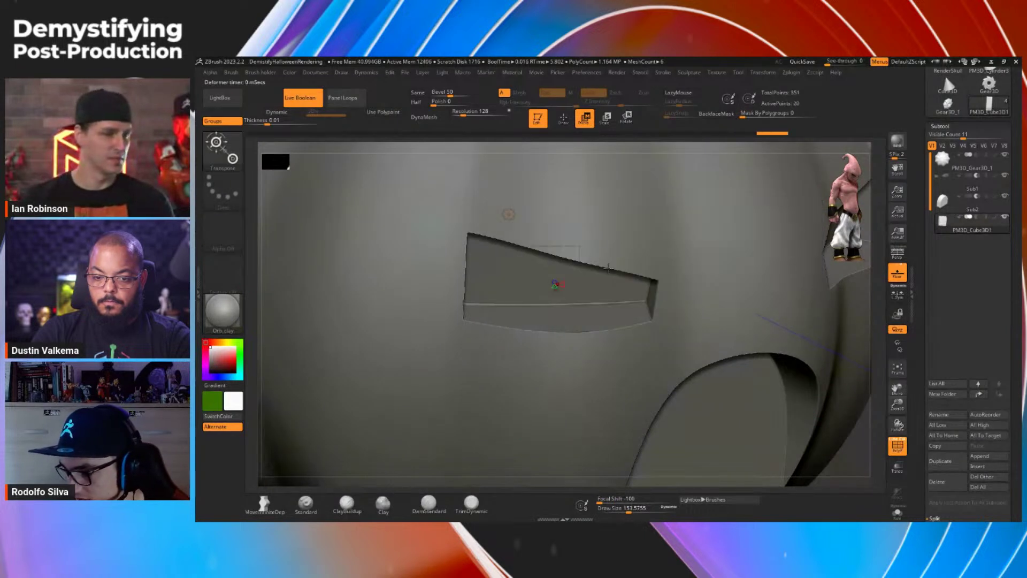
pyautogui.moveTo(556, 283); pyautogui.dragTo(560, 279)
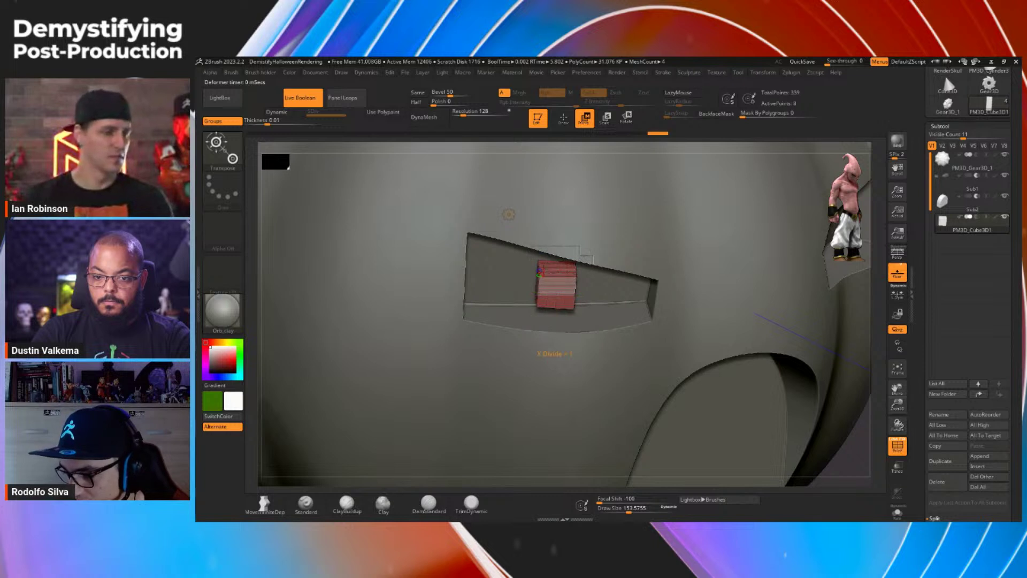
# Step: Switch to the ZModeler brush for editing the low-poly cube in the eye opening
pyautogui.moveTo(561, 293); pyautogui.dragTo(583, 293, button='right')
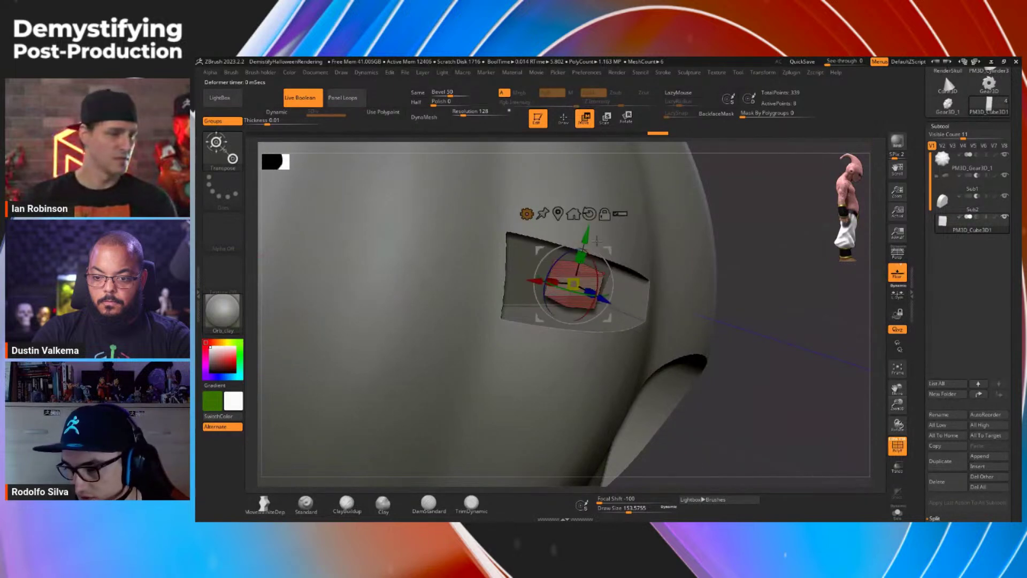
pyautogui.moveTo(750, 300); pyautogui.dragTo(756, 314, button='right')
pyautogui.press('b')
pyautogui.press('m')
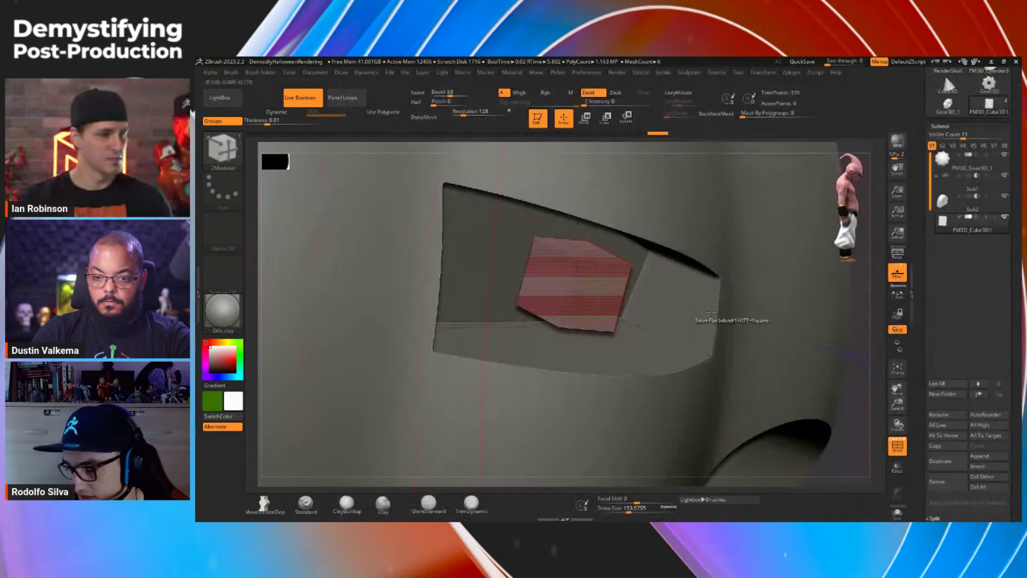
# Step: Turn on Local Symmetry for the cube inside the pumpkin's eye opening
pyautogui.press('w')
pyautogui.press('q')
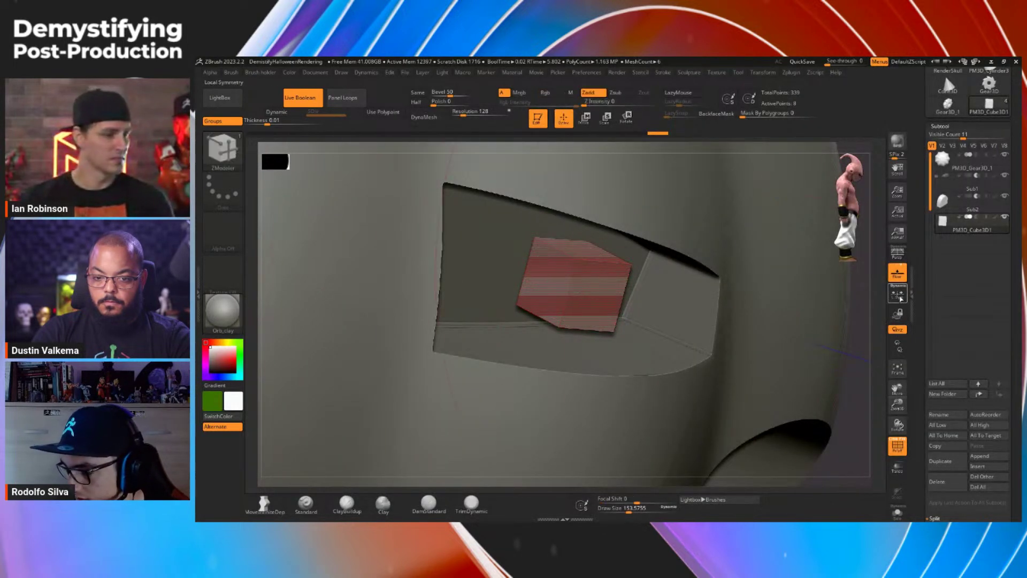
pyautogui.press('w')
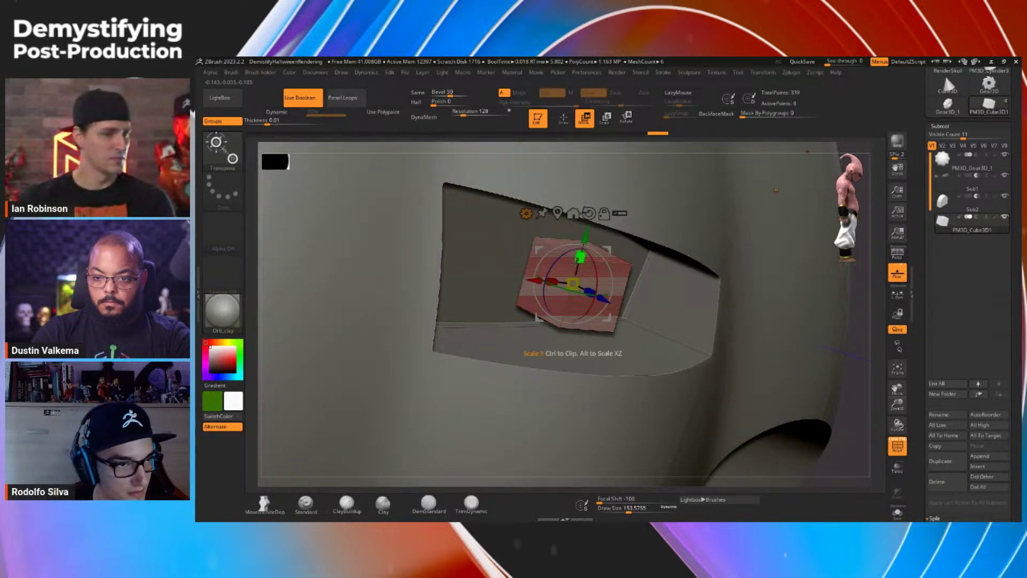
pyautogui.press('q')
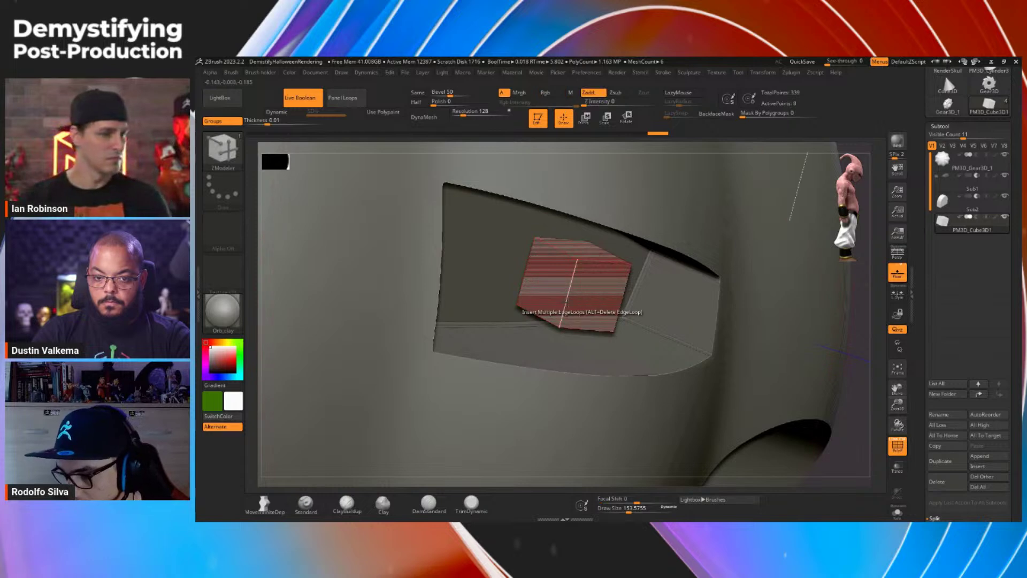
pyautogui.moveTo(556, 302); pyautogui.dragTo(548, 244, button='right')
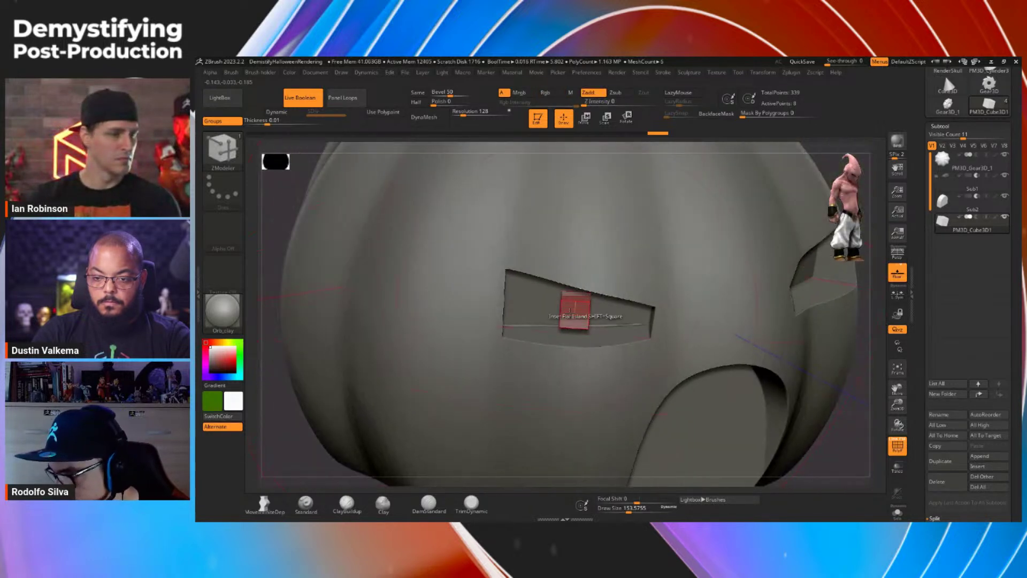
pyautogui.moveTo(562, 320); pyautogui.dragTo(546, 323, button='right')
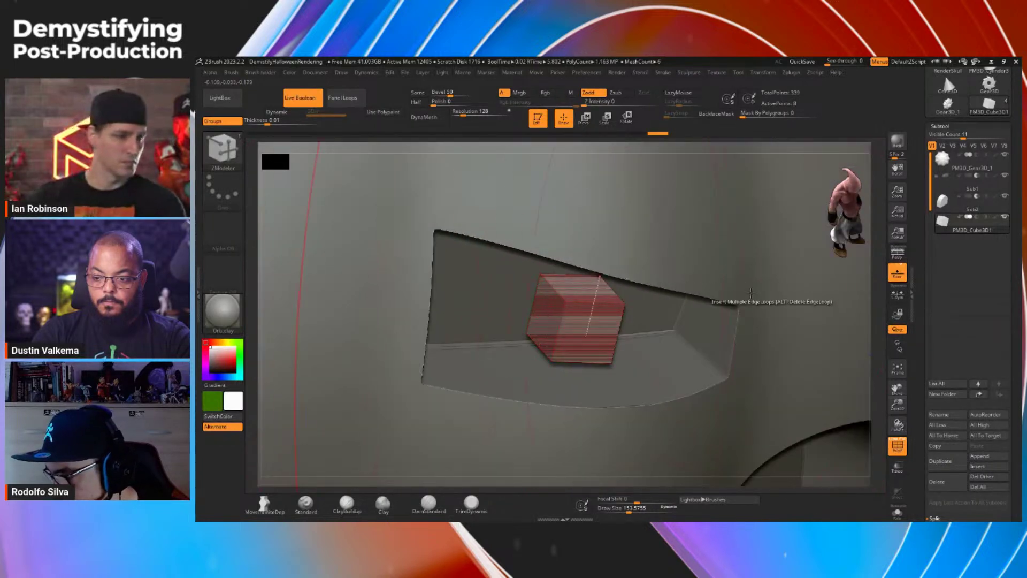
pyautogui.click(762, 72)
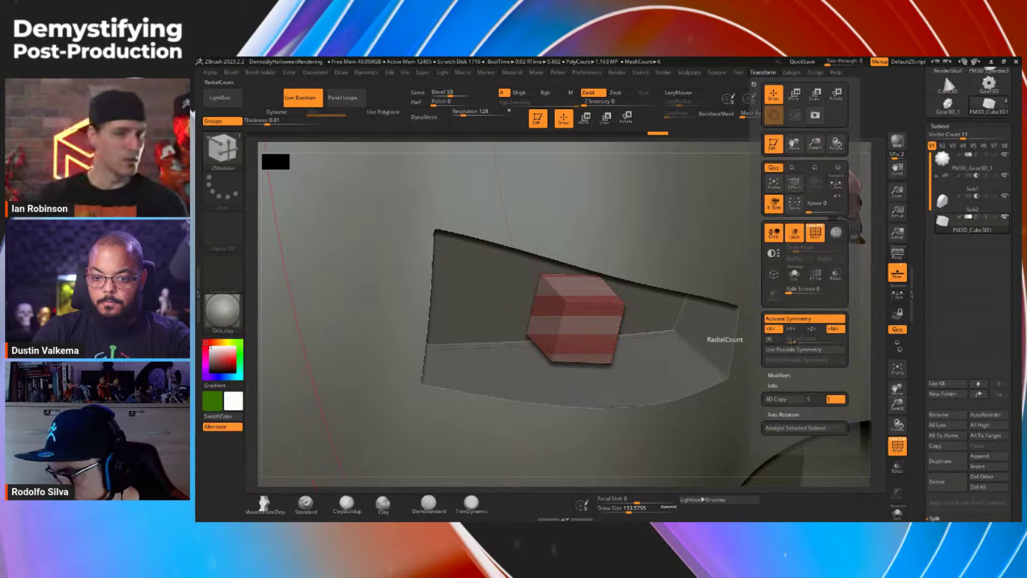
pyautogui.click(897, 292)
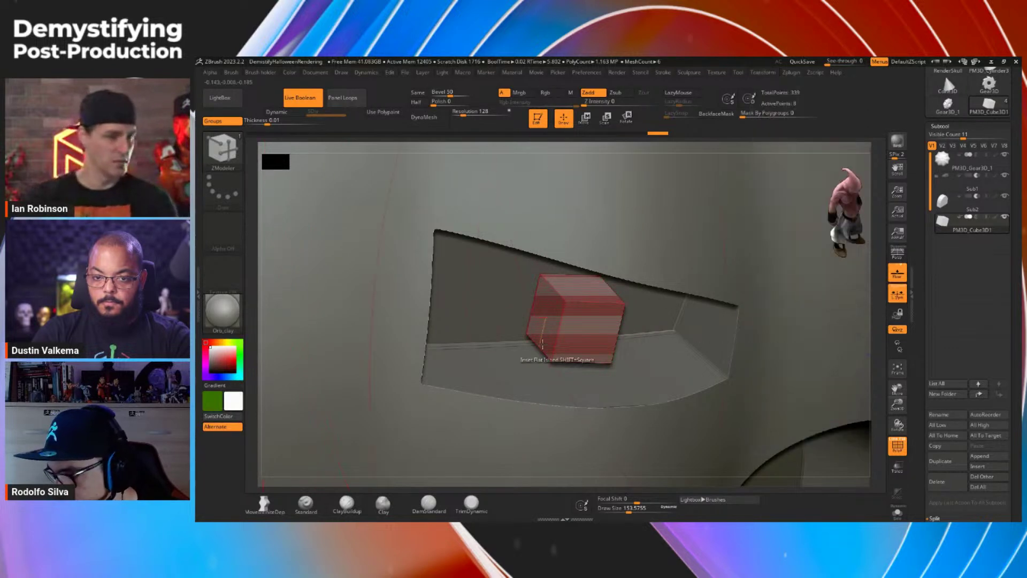
# Step: Undo the trial edit on the cube and set the ZModeler polygon action to QMesh on A Single Poly
pyautogui.moveTo(543, 329); pyautogui.dragTo(544, 333, button='right')
pyautogui.moveTo(646, 338)
pyautogui.mouseDown()
pyautogui.moveTo(672, 340)
pyautogui.moveTo(651, 343)
pyautogui.mouseUp()
pyautogui.hotkey('ctrl', 'z')
pyautogui.press('space')
pyautogui.click(639, 219)
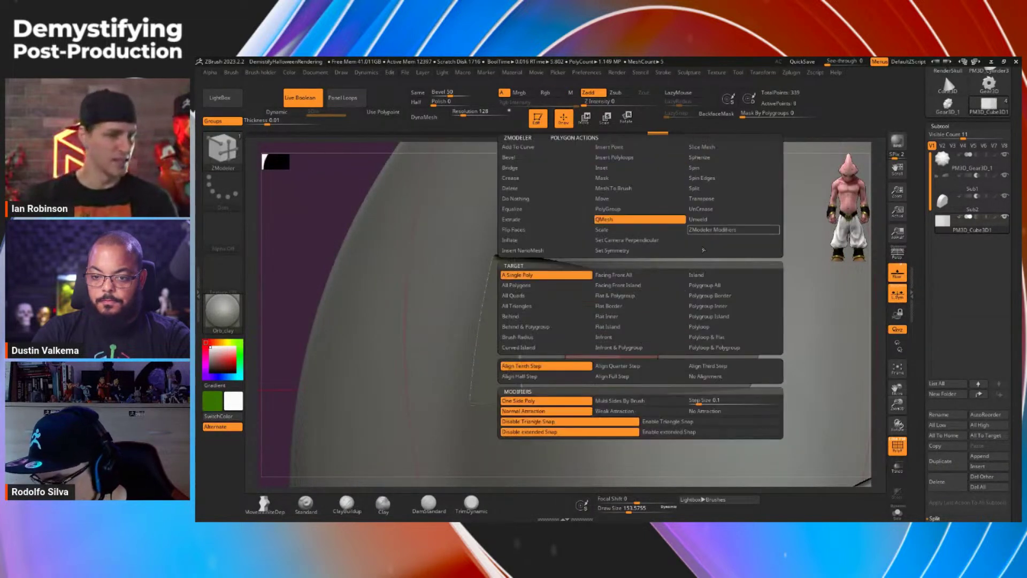
# Step: Try to extrude a side face of the cube with QMesh, undoing each attempt
pyautogui.moveTo(636, 342); pyautogui.dragTo(663, 343)
pyautogui.hotkey('ctrl', 'z')
pyautogui.moveTo(656, 342); pyautogui.dragTo(661, 357, button='right')
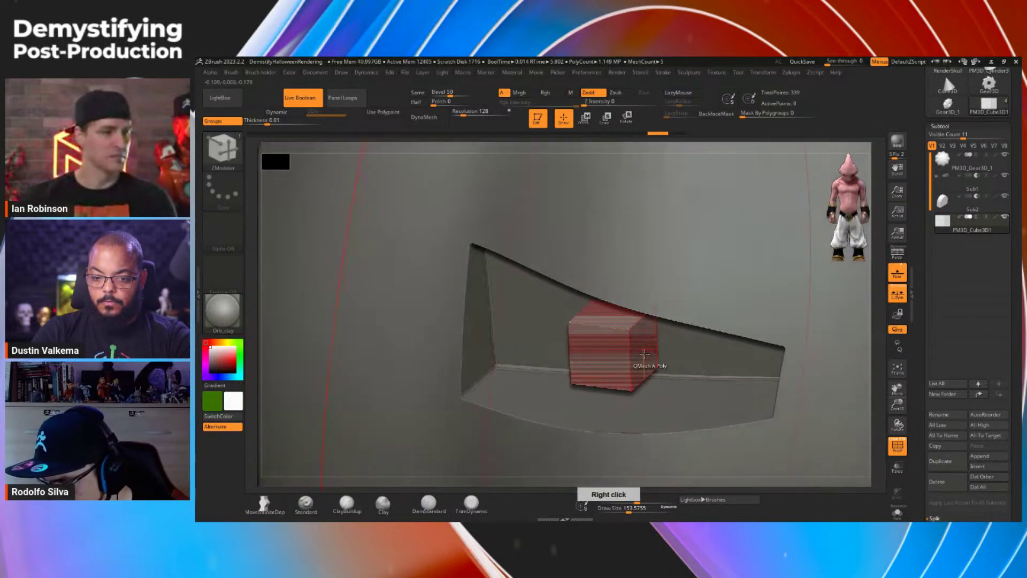
pyautogui.moveTo(645, 352); pyautogui.dragTo(661, 360)
pyautogui.hotkey('ctrl', 'z')
pyautogui.moveTo(661, 359); pyautogui.dragTo(675, 364, button='right')
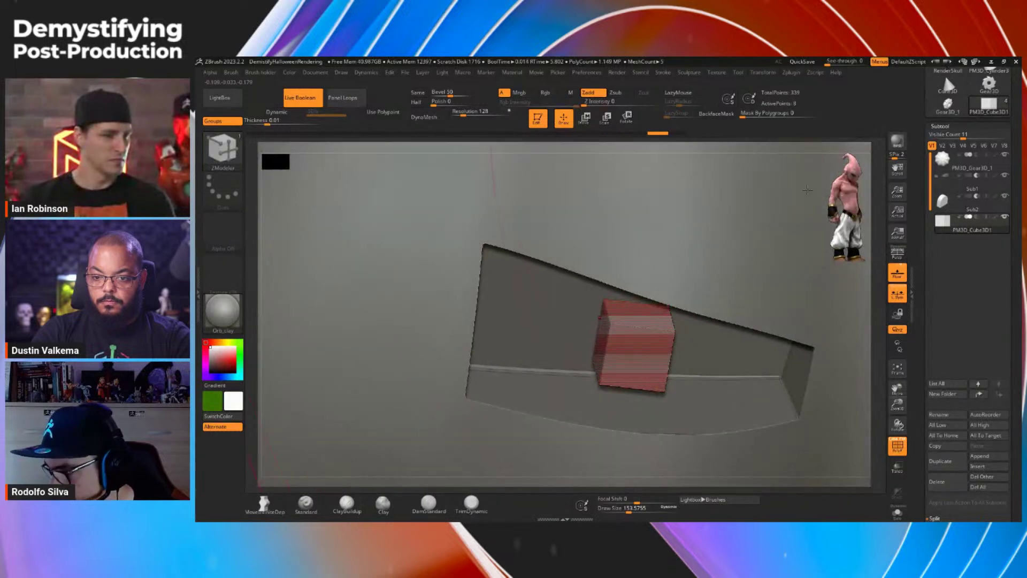
# Step: Review the X symmetry and Local Symmetry settings and try another QMesh extrusion on the cube's side face
pyautogui.click(763, 72)
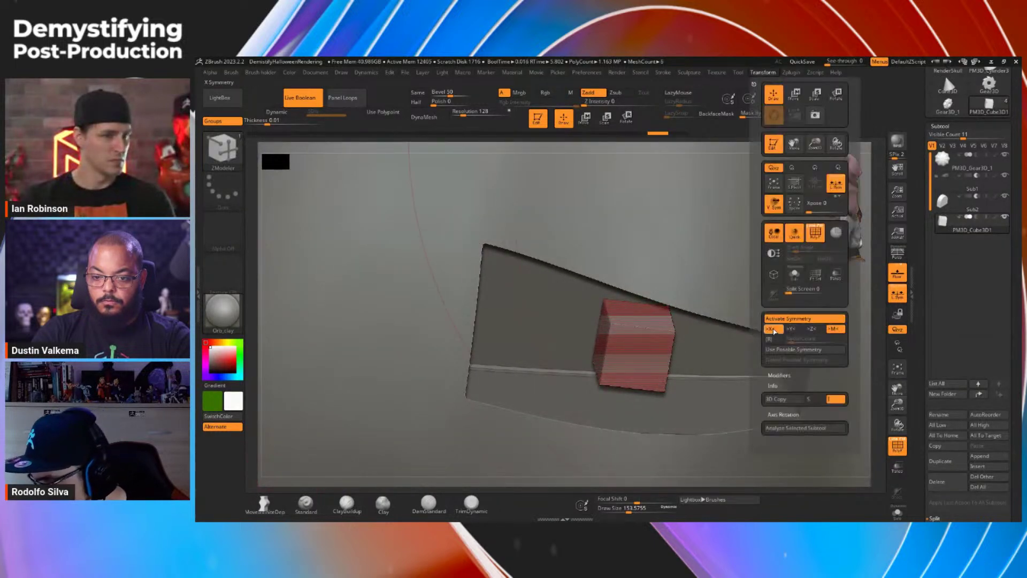
pyautogui.moveTo(636, 342); pyautogui.dragTo(624, 335, button='right')
pyautogui.press('w')
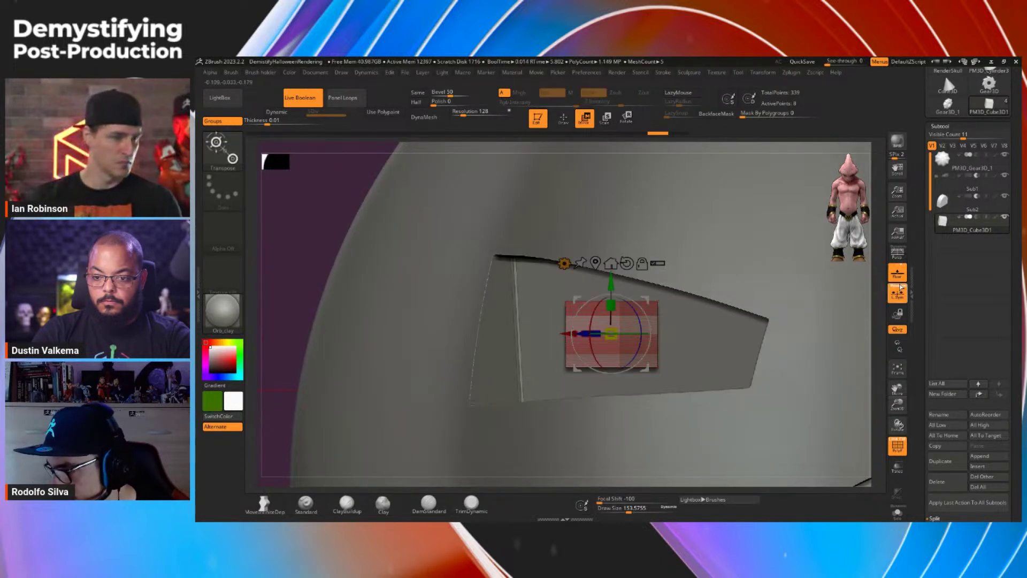
pyautogui.press('q')
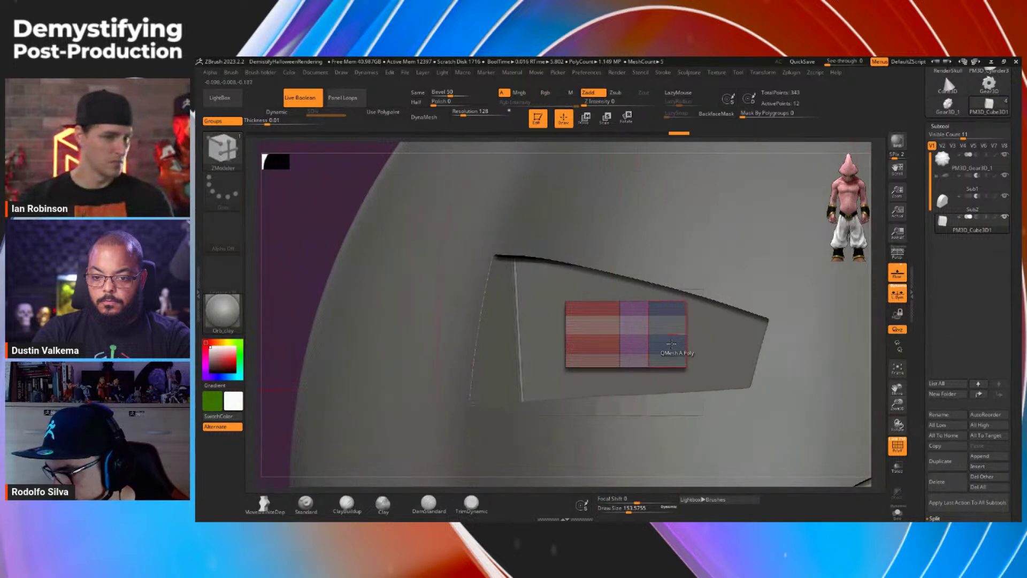
pyautogui.moveTo(636, 343)
pyautogui.mouseDown(button='right')
pyautogui.moveTo(663, 365)
pyautogui.moveTo(643, 350)
pyautogui.mouseUp(button='right')
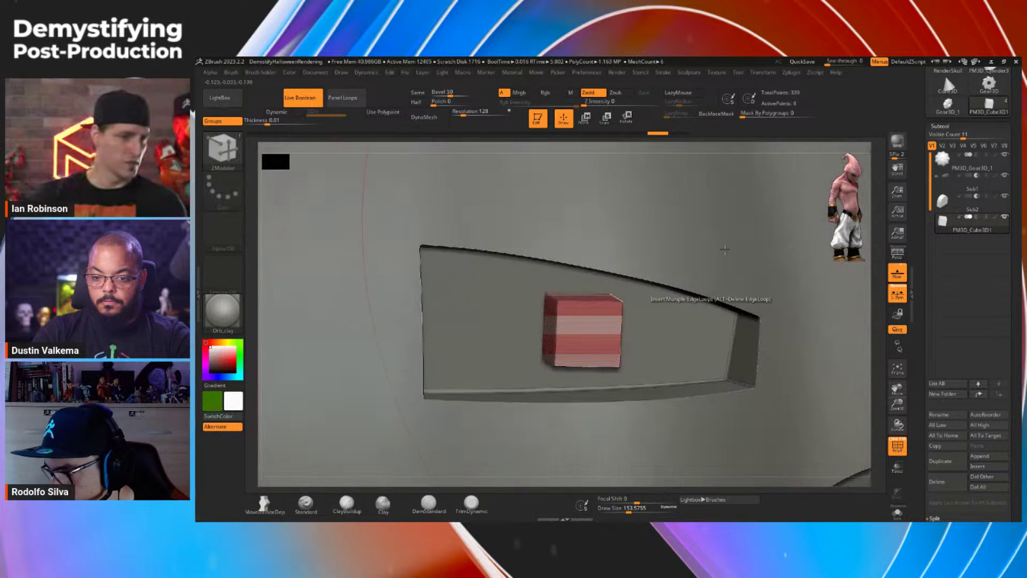
# Step: Try to extrude the cube's two opposite side faces together with QMesh under X symmetry, then undo it
pyautogui.click(768, 74)
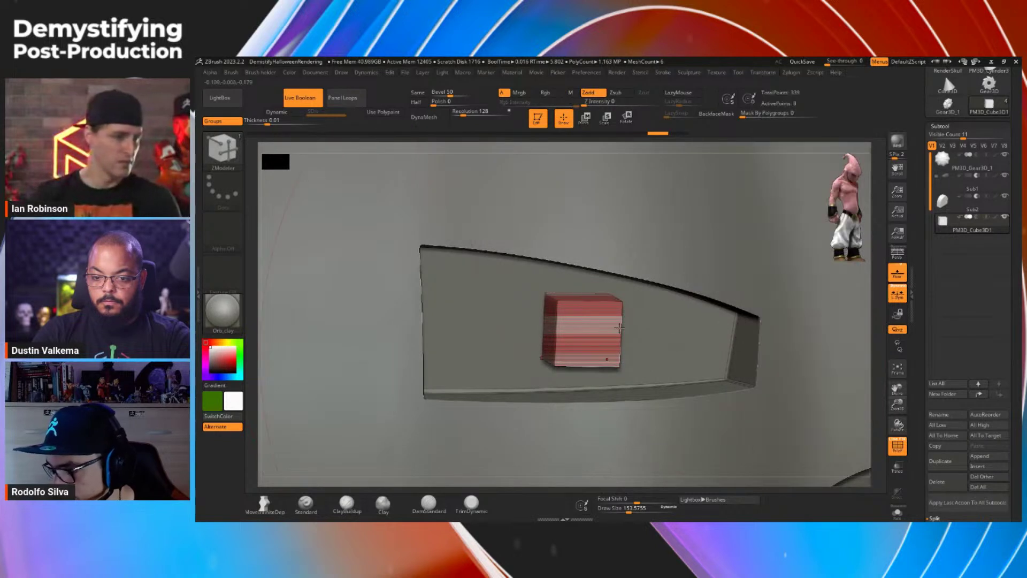
pyautogui.moveTo(547, 342); pyautogui.dragTo(523, 345)
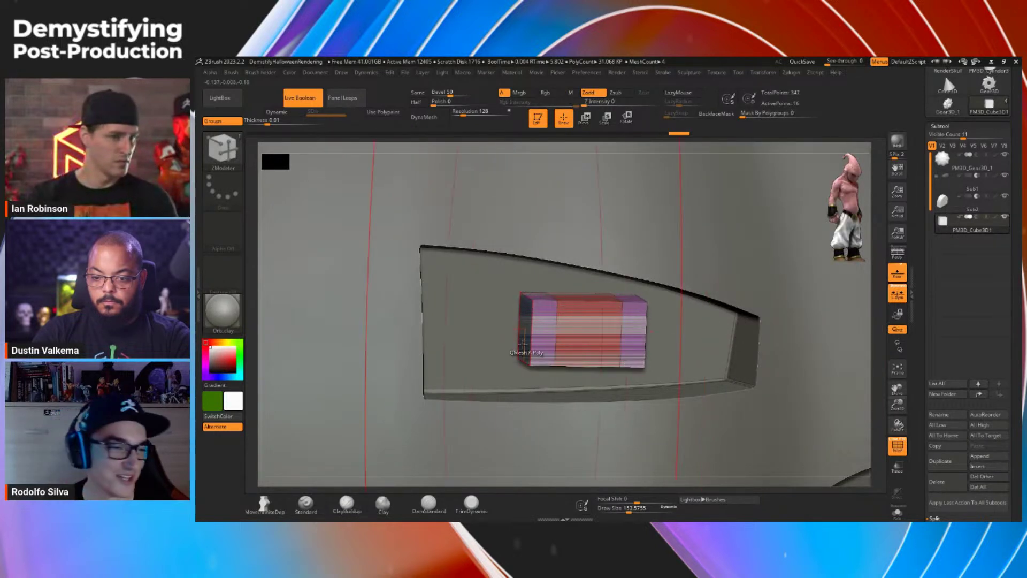
pyautogui.hotkey('ctrl', 'z')
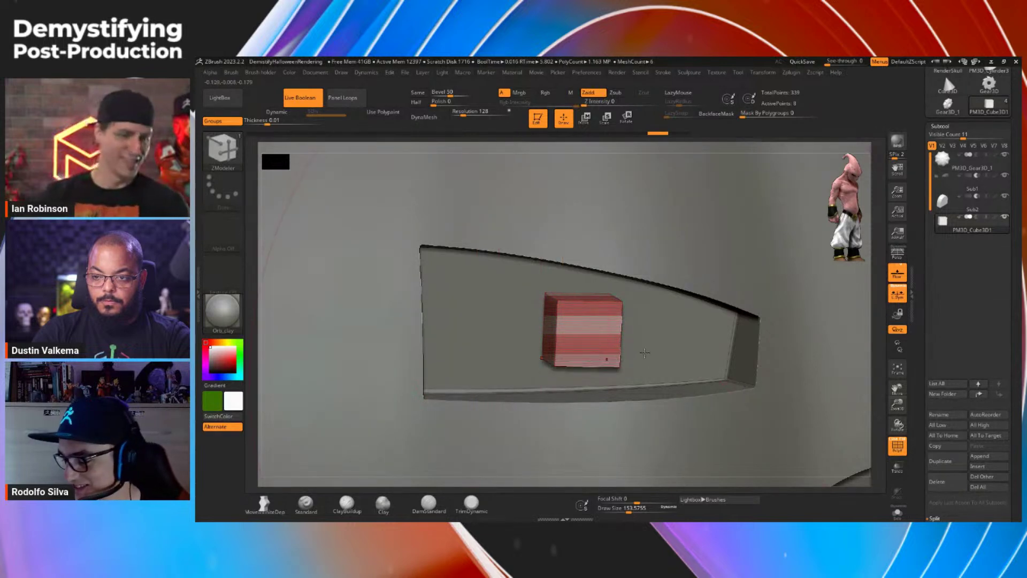
pyautogui.moveTo(628, 350); pyautogui.dragTo(592, 360, button='right')
pyautogui.moveTo(593, 360); pyautogui.dragTo(527, 352)
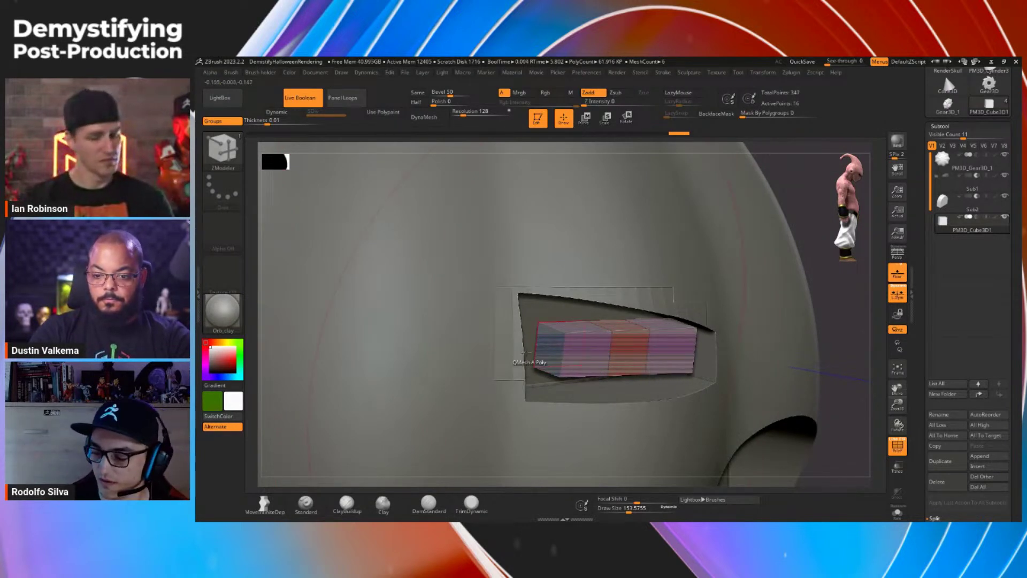
pyautogui.hotkey('ctrl', 'z')
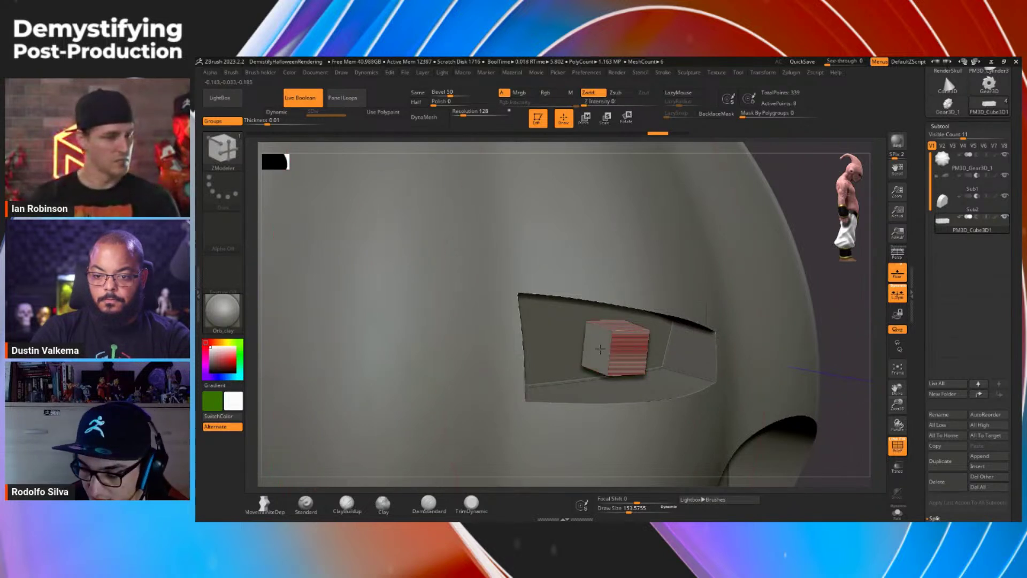
# Step: Turn off Live Boolean and mark the cube's side faces as a temporary white polygroup
pyautogui.keyDown('alt'); pyautogui.click(600, 348); pyautogui.keyUp('alt')
pyautogui.click(302, 97)
pyautogui.press('w')
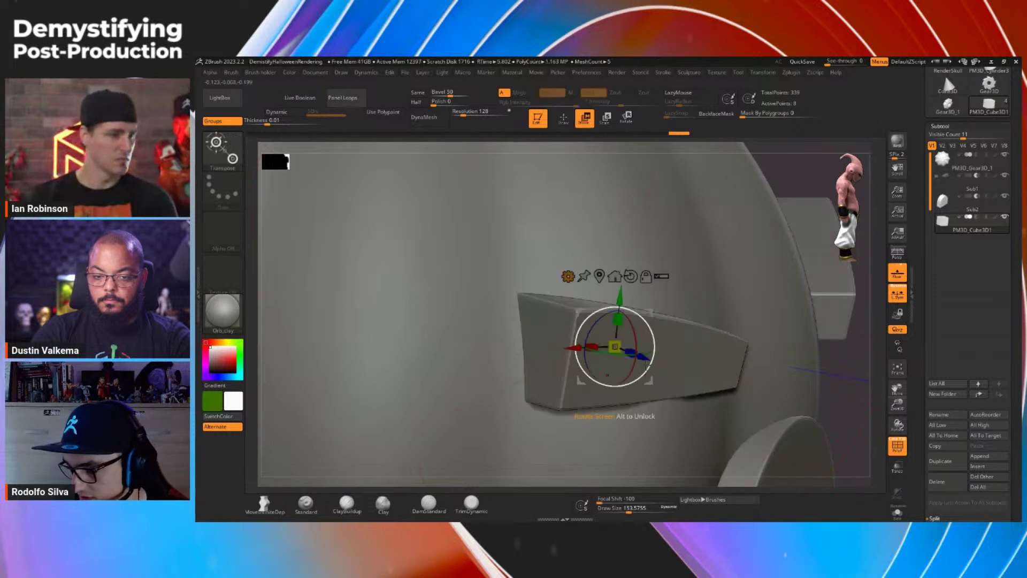
pyautogui.keyDown('ctrl'); pyautogui.moveTo(656, 360); pyautogui.dragTo(793, 414); pyautogui.keyUp('ctrl')
pyautogui.moveTo(792, 413)
pyautogui.keyDown('alt'); pyautogui.mouseDown(button='right')
pyautogui.moveTo(666, 303)
pyautogui.moveTo(663, 343)
pyautogui.mouseUp(button='right'); pyautogui.keyUp('alt')
pyautogui.press('q')
pyautogui.keyDown('alt'); pyautogui.click(574, 286); pyautogui.keyUp('alt')
pyautogui.keyDown('alt'); pyautogui.click(662, 272); pyautogui.keyUp('alt')
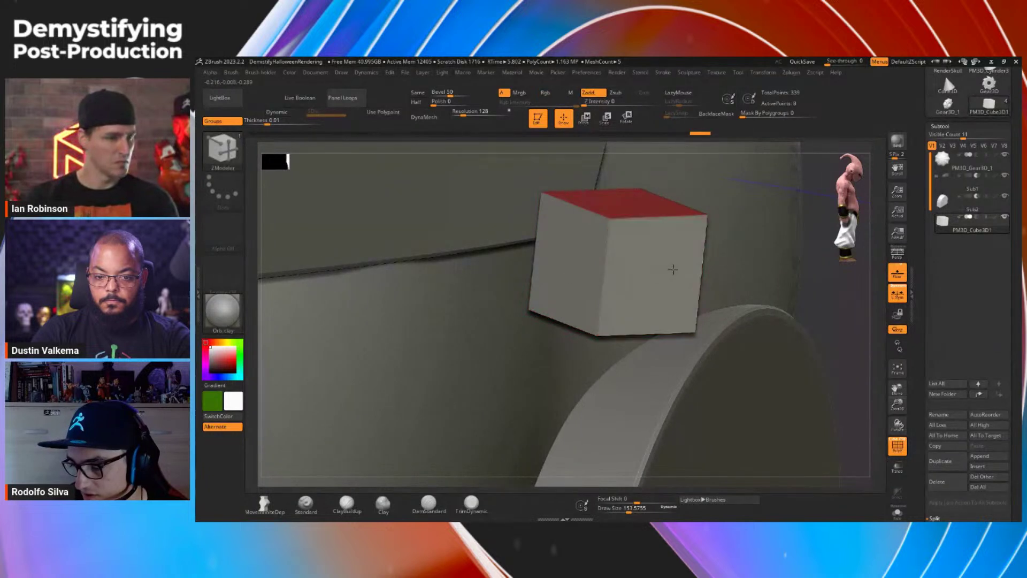
# Step: Try regrouping the whole cube as a new polygroup with different colours, then undo it
pyautogui.hotkey('ctrl', 'w')
pyautogui.hotkey('ctrl', 'w')
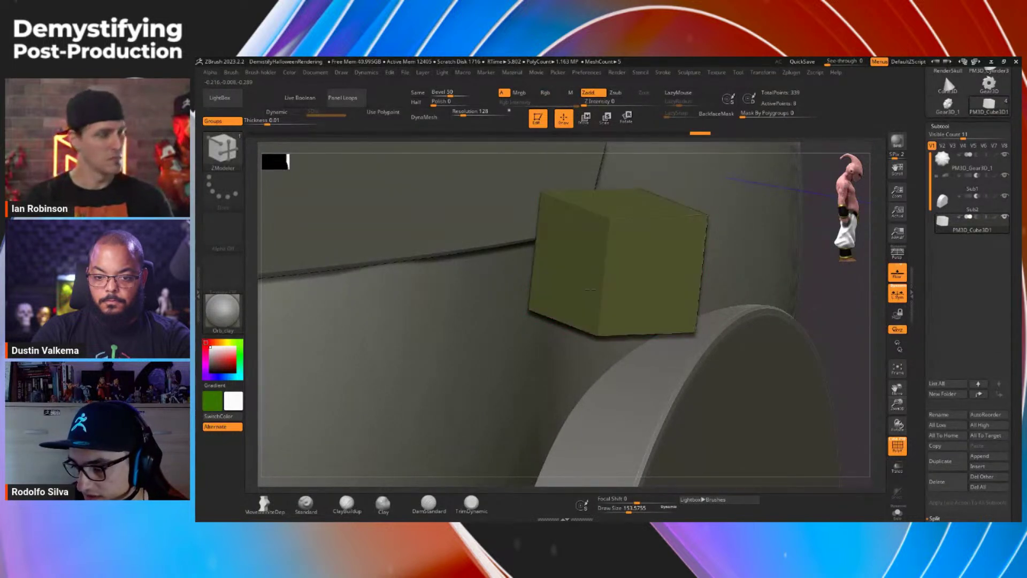
pyautogui.hotkey('ctrl', 'w')
pyautogui.hotkey('ctrl', 'w')
pyautogui.hotkey('ctrl', 'w')
pyautogui.hotkey('ctrl', 'w')
pyautogui.hotkey('ctrl', 'w')
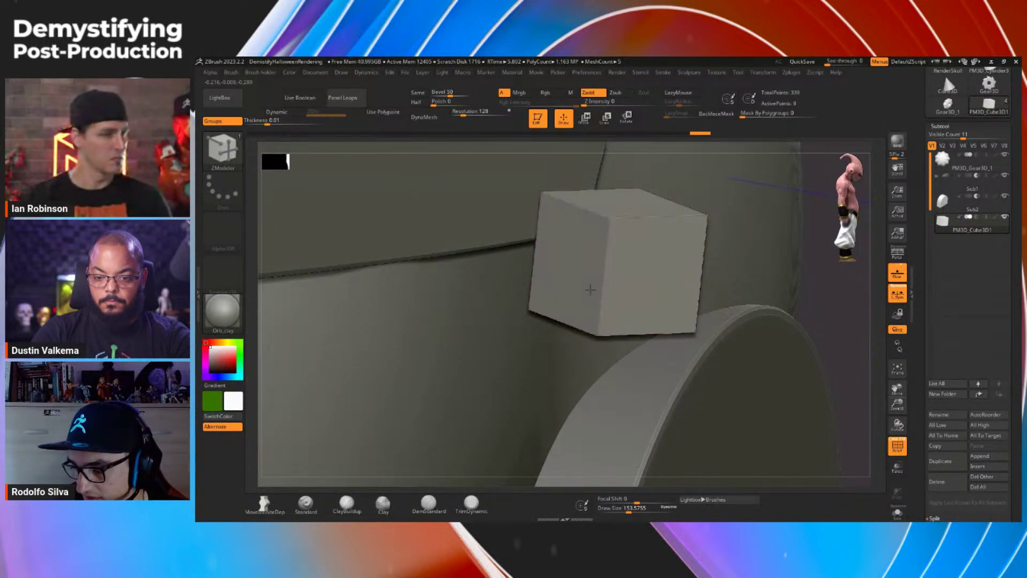
pyautogui.moveTo(591, 288); pyautogui.dragTo(667, 287, button='right')
pyautogui.hotkey('ctrl', 'w')
pyautogui.hotkey('ctrl', 'z')
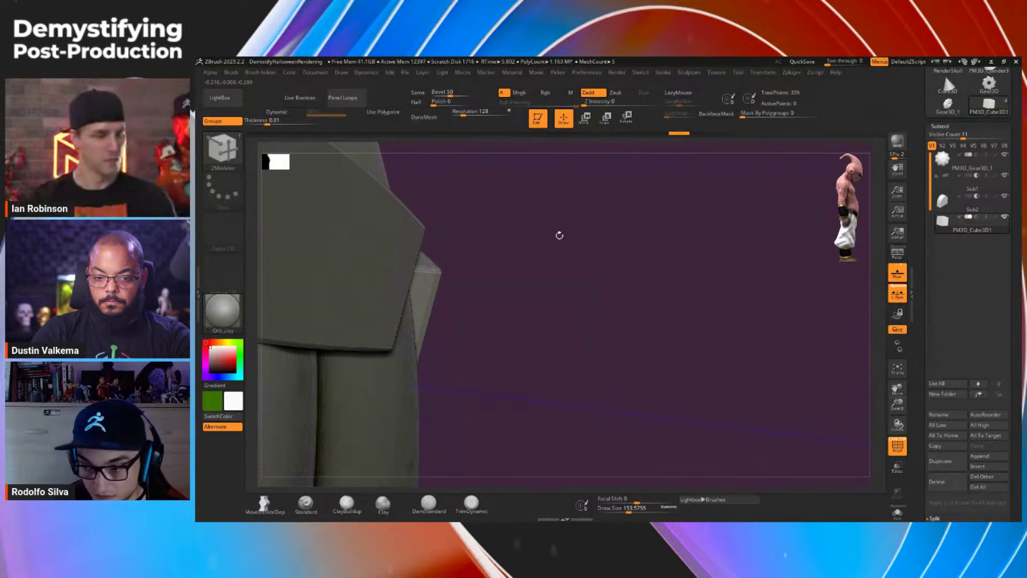
# Step: Turn Live Boolean on and extrude the cube's two opposite side faces symmetrically with QMesh
pyautogui.moveTo(523, 277); pyautogui.dragTo(554, 252, button='right')
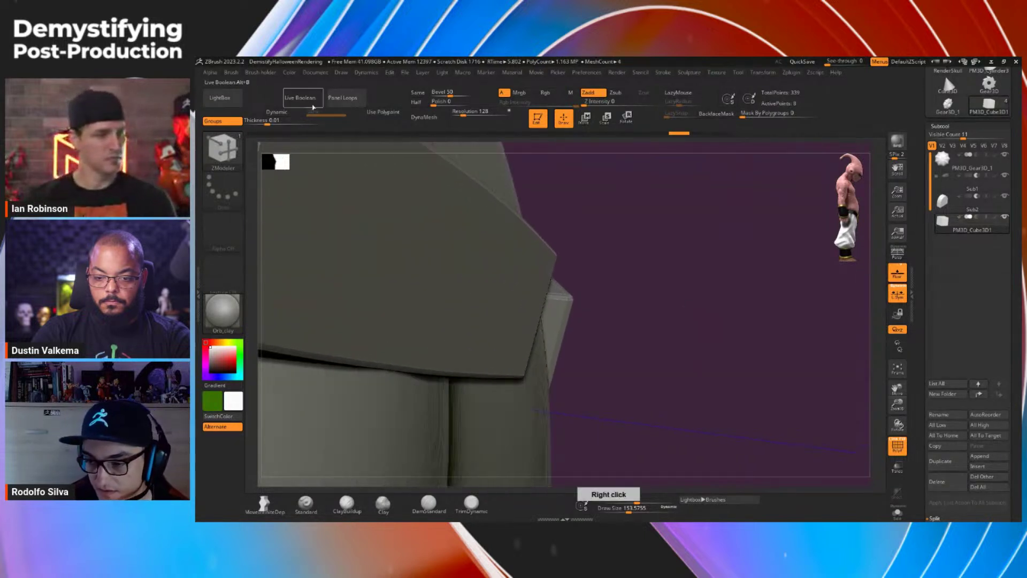
pyautogui.click(307, 100)
pyautogui.keyDown('alt'); pyautogui.moveTo(530, 289); pyautogui.dragTo(688, 302, button='right'); pyautogui.keyUp('alt')
pyautogui.press('w')
pyautogui.moveTo(416, 256); pyautogui.dragTo(373, 282)
pyautogui.moveTo(374, 282)
pyautogui.mouseDown(button='right')
pyautogui.moveTo(348, 278)
pyautogui.moveTo(374, 285)
pyautogui.mouseUp(button='right')
pyautogui.press('q')
pyautogui.moveTo(374, 285); pyautogui.dragTo(224, 316)
pyautogui.keyDown('alt'); pyautogui.moveTo(577, 268); pyautogui.dragTo(642, 274, button='right'); pyautogui.keyUp('alt')
pyautogui.keyDown('ctrl'); pyautogui.moveTo(566, 281); pyautogui.dragTo(546, 273, button='right'); pyautogui.keyUp('ctrl')
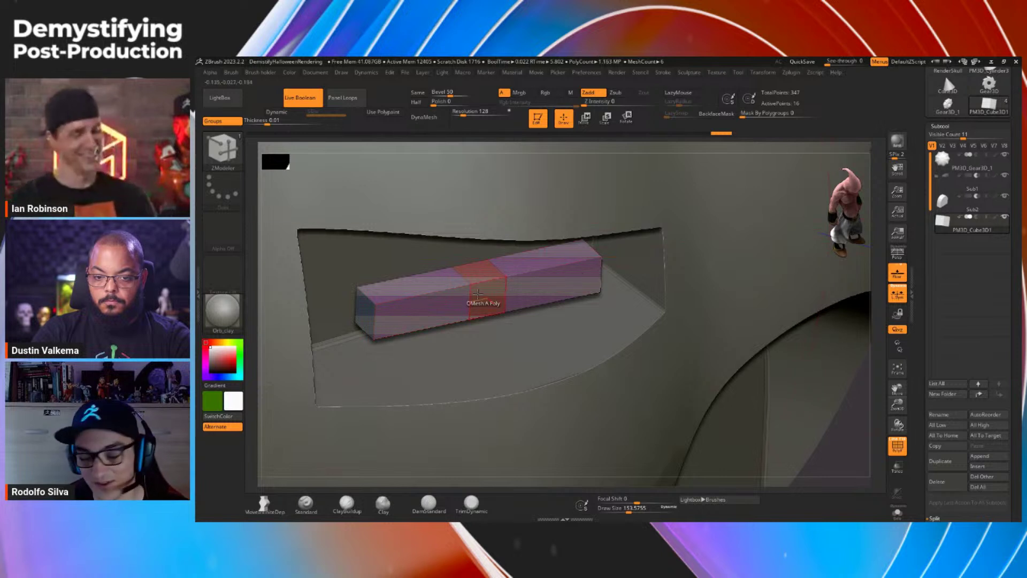
# Step: Adjust the two extruded end segments with QMesh to about the width of the cube's middle segment
pyautogui.moveTo(481, 293); pyautogui.dragTo(468, 294)
pyautogui.moveTo(468, 294); pyautogui.dragTo(448, 273, button='right')
pyautogui.moveTo(455, 295); pyautogui.dragTo(448, 300)
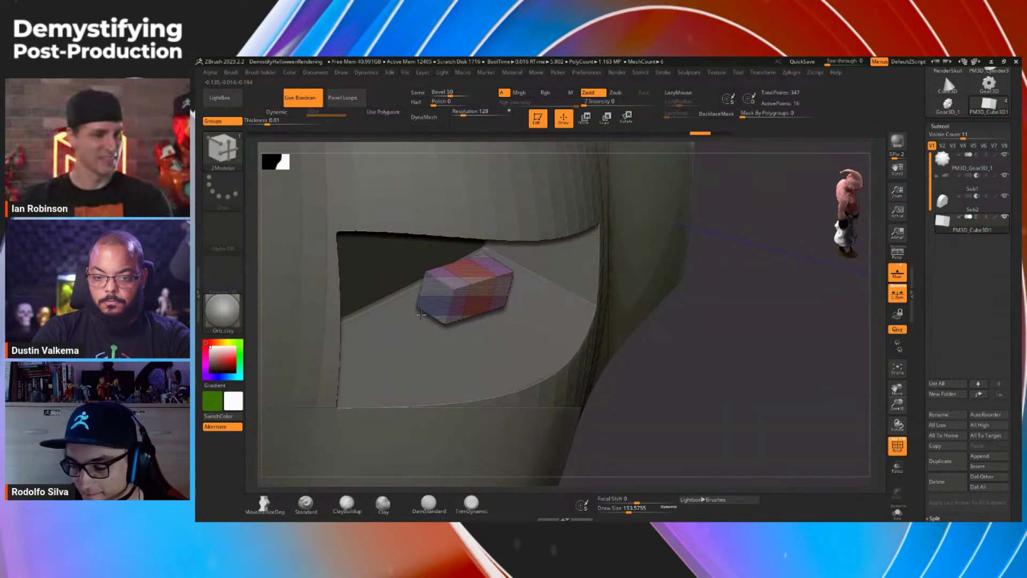
pyautogui.moveTo(727, 328); pyautogui.dragTo(578, 257, button='right')
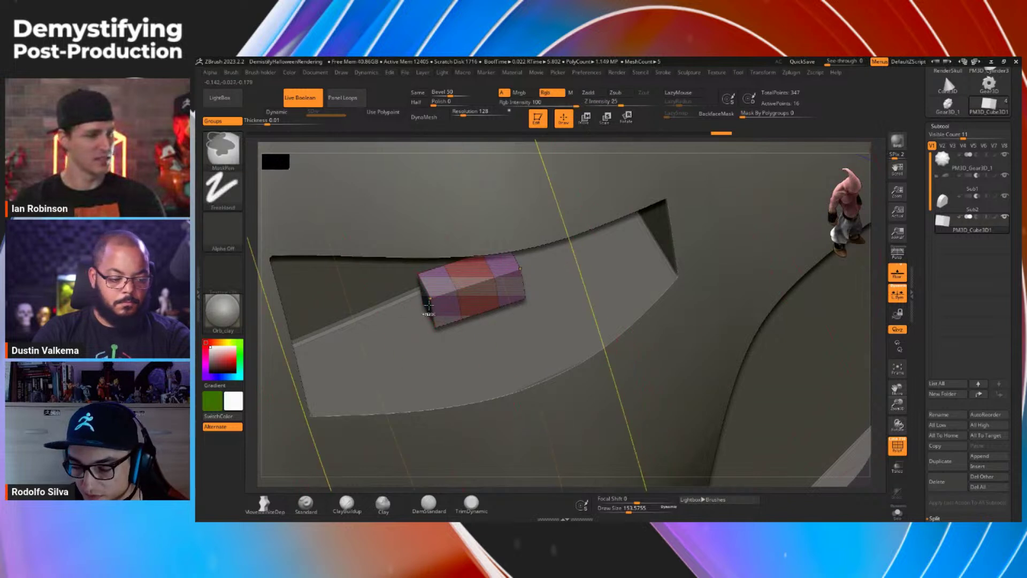
pyautogui.hotkey('ctrl', 'z')
pyautogui.moveTo(448, 297); pyautogui.dragTo(372, 306)
pyautogui.moveTo(529, 291); pyautogui.dragTo(481, 295)
pyautogui.moveTo(482, 295); pyautogui.dragTo(446, 310, button='right')
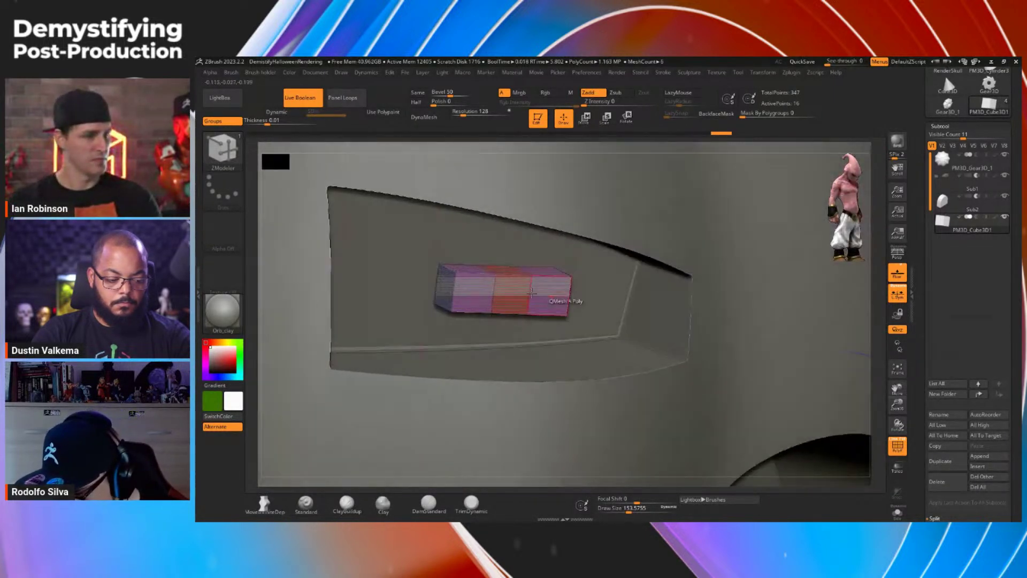
# Step: Extend both ends of the block with QMesh to four segments per side so the bar spans the eye opening
pyautogui.moveTo(446, 311); pyautogui.dragTo(439, 312)
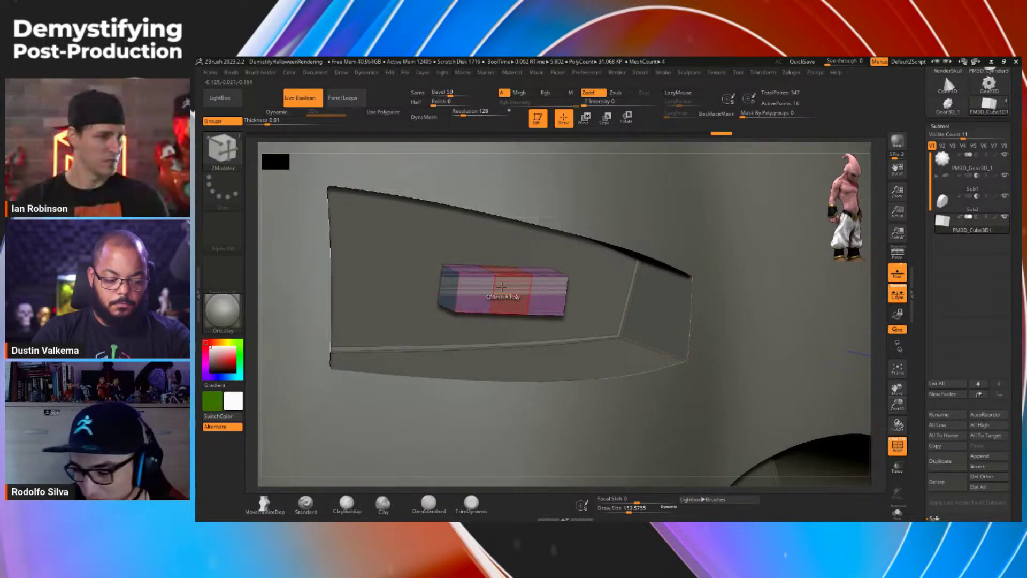
pyautogui.moveTo(447, 291); pyautogui.dragTo(346, 405)
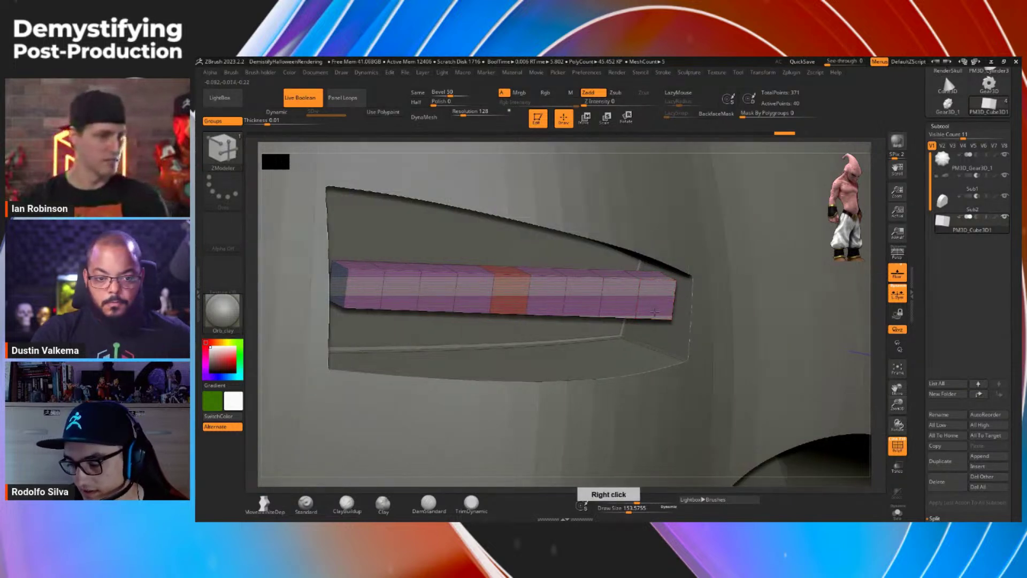
# Step: Switch the symmetry axis to Y and extrude the middle segment's upper and lower faces by two QMesh segments each to form a cross
pyautogui.moveTo(656, 289); pyautogui.dragTo(496, 282, button='right')
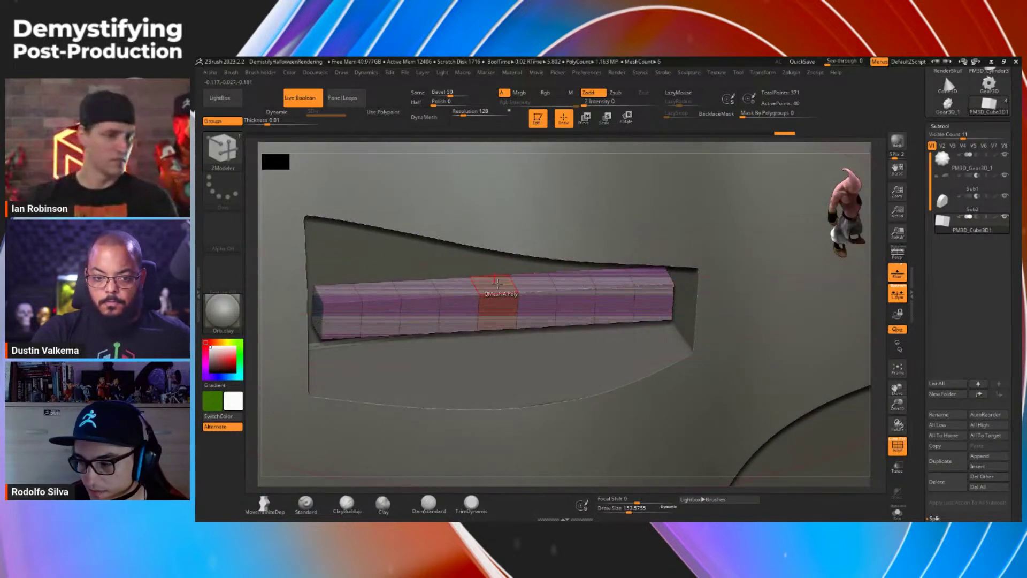
pyautogui.click(762, 73)
pyautogui.click(776, 330)
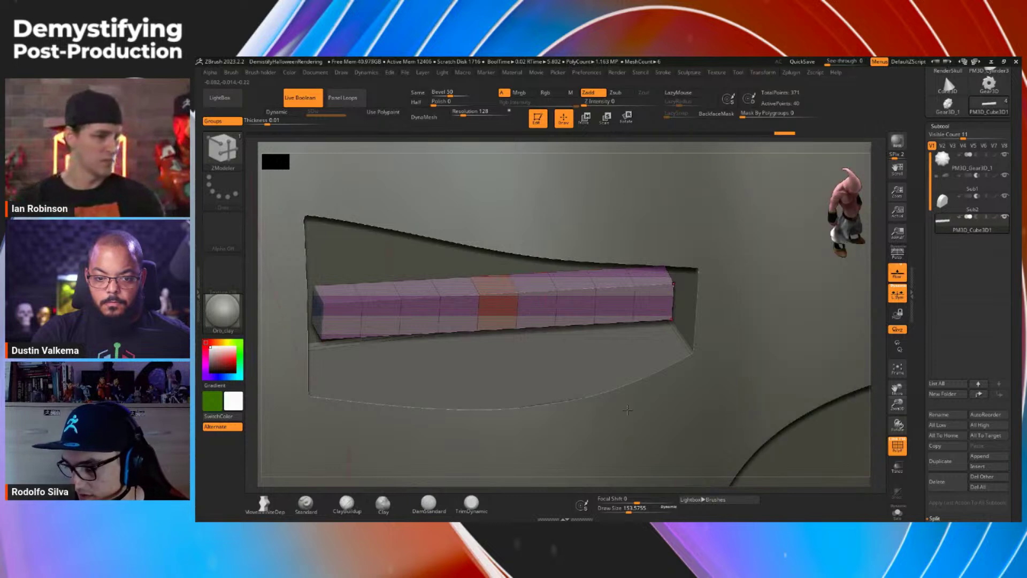
pyautogui.moveTo(498, 281); pyautogui.dragTo(501, 280)
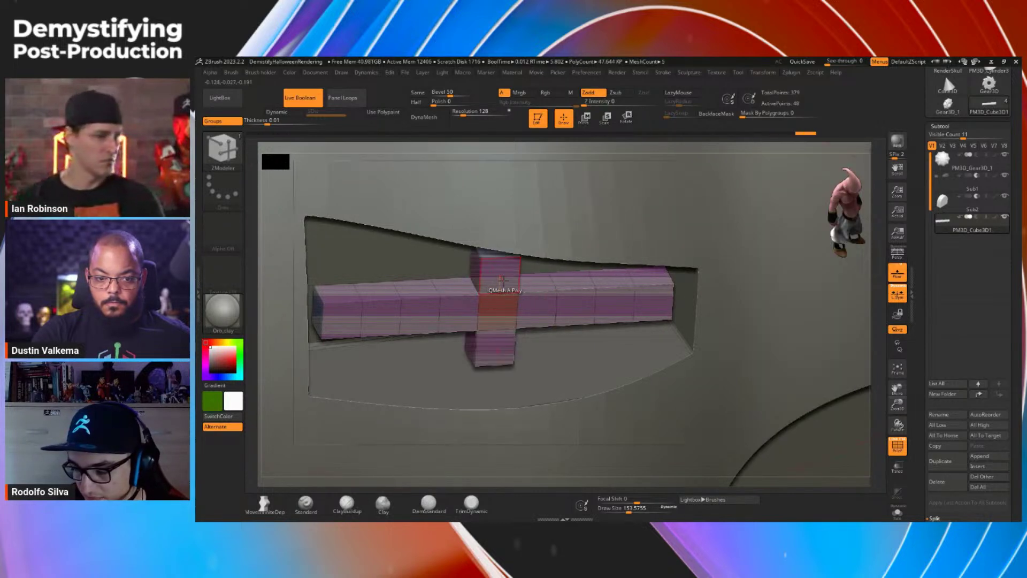
pyautogui.moveTo(558, 279); pyautogui.dragTo(585, 252, button='right')
pyautogui.moveTo(519, 240); pyautogui.dragTo(541, 237)
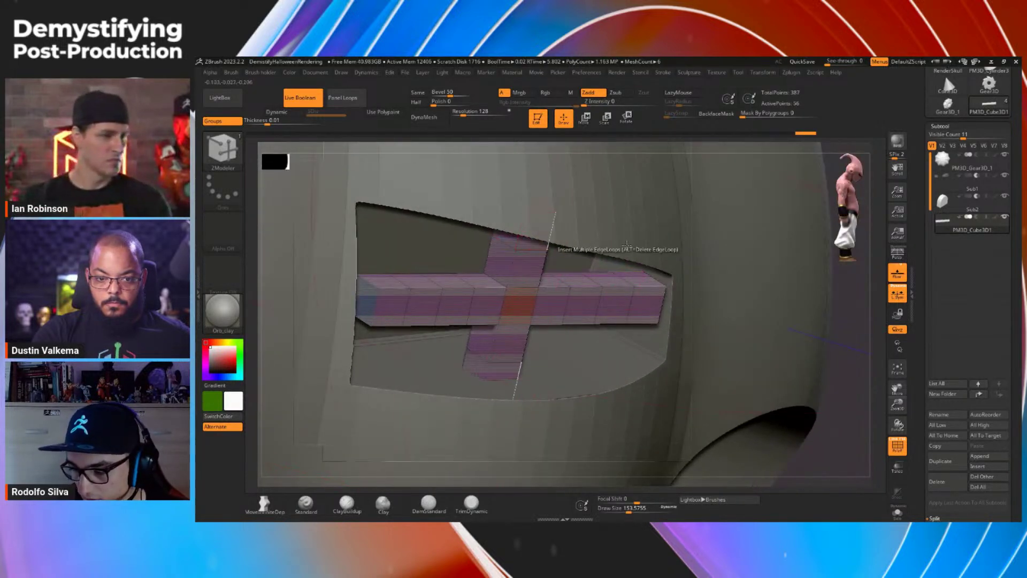
# Step: Extend both ends of the window bar outward by one more QMesh segment using symmetry
pyautogui.moveTo(735, 295); pyautogui.dragTo(632, 306, button='right')
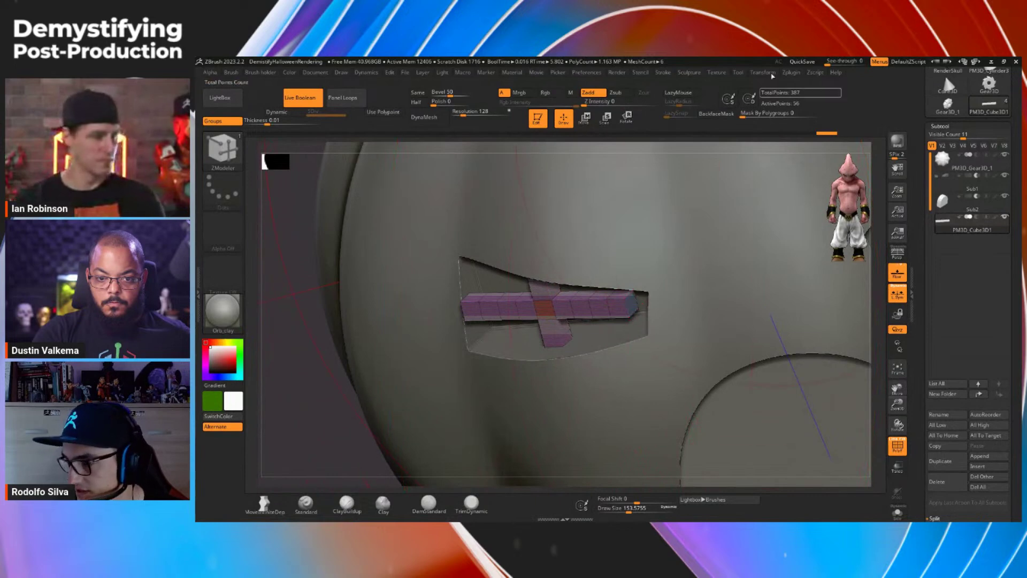
pyautogui.click(762, 72)
pyautogui.moveTo(634, 307); pyautogui.dragTo(651, 305)
pyautogui.moveTo(591, 338); pyautogui.dragTo(768, 374, button='right')
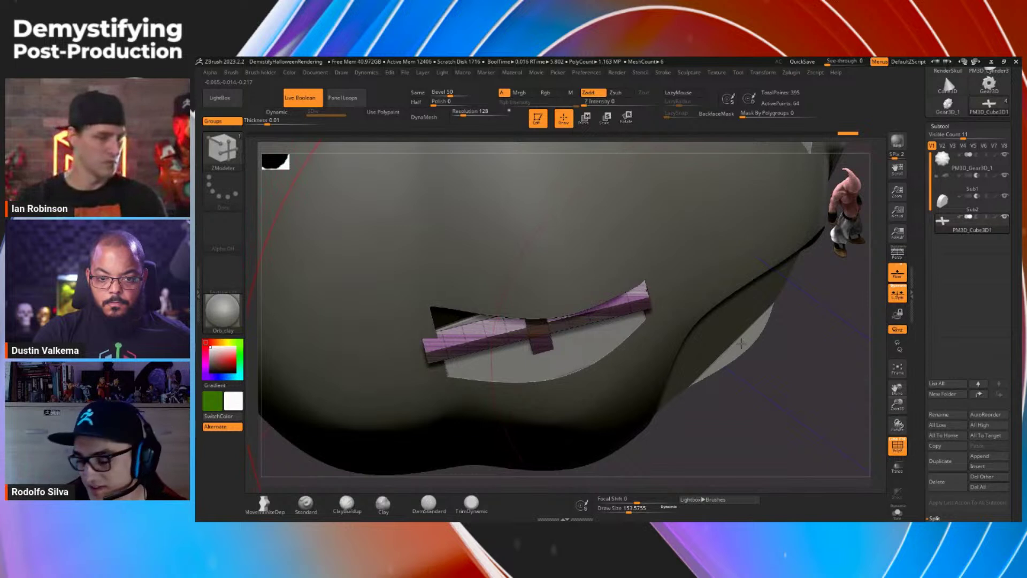
# Step: Apply the Bend Curve deformer to the cross and bend its horizontal bar to follow the curvature of the pumpkin's wall
pyautogui.press('w')
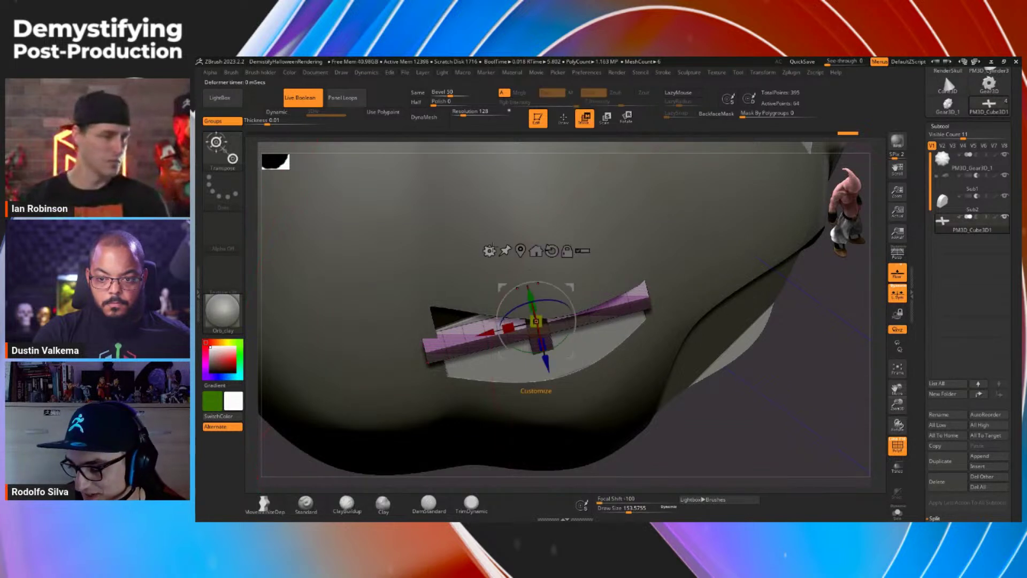
pyautogui.click(489, 251)
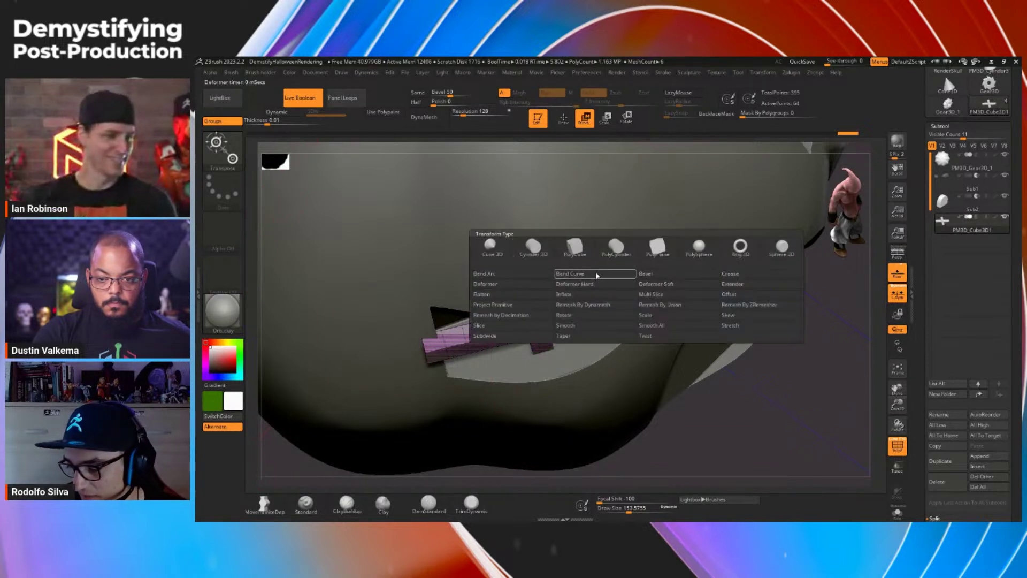
pyautogui.click(596, 273)
pyautogui.moveTo(615, 315); pyautogui.dragTo(644, 313, button='right')
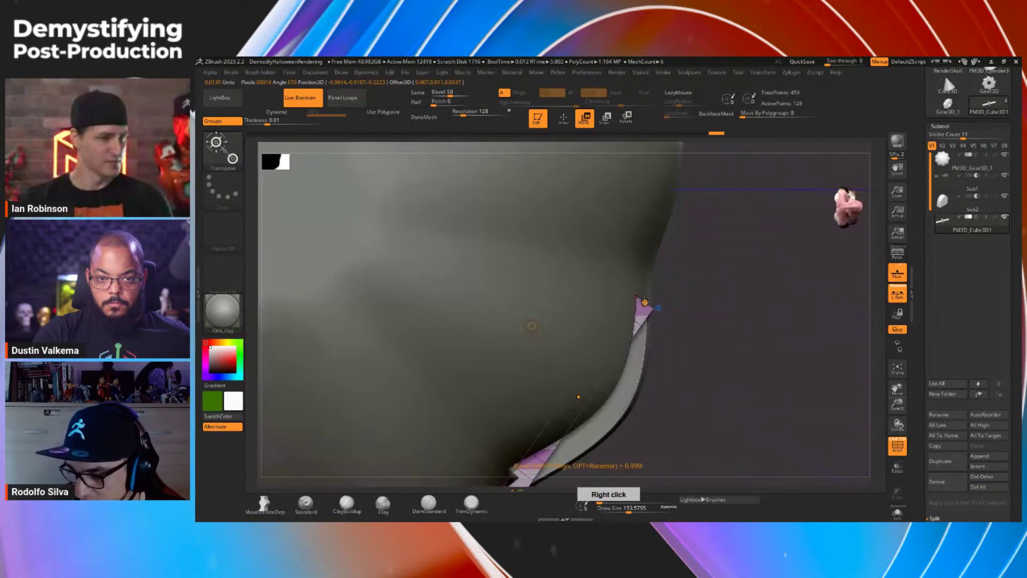
pyautogui.click(615, 283)
pyautogui.moveTo(571, 392); pyautogui.dragTo(591, 401)
pyautogui.keyDown('alt'); pyautogui.moveTo(643, 410); pyautogui.dragTo(681, 317, button='right'); pyautogui.keyUp('alt')
pyautogui.moveTo(551, 398); pyautogui.dragTo(523, 379)
pyautogui.moveTo(711, 345); pyautogui.dragTo(761, 265, button='right')
pyautogui.press('q')
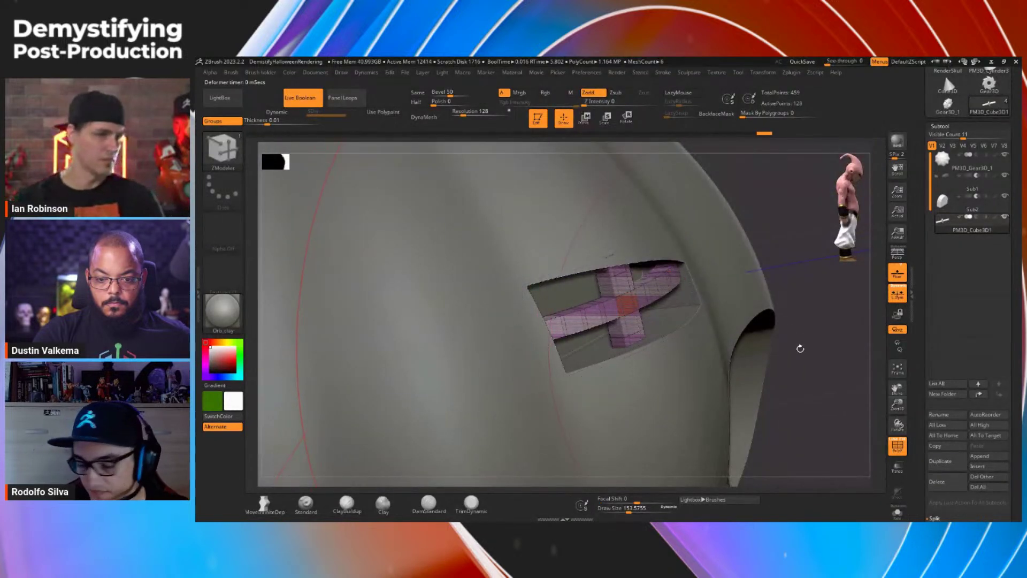
# Step: Hide the polyframe and compare the cross with and without Dynamic Subdivision, leaving the smoothing on
pyautogui.hotkey('shift', 'f')
pyautogui.keyDown('ctrl'); pyautogui.moveTo(797, 373); pyautogui.dragTo(768, 358, button='right'); pyautogui.keyUp('ctrl')
pyautogui.press('d')
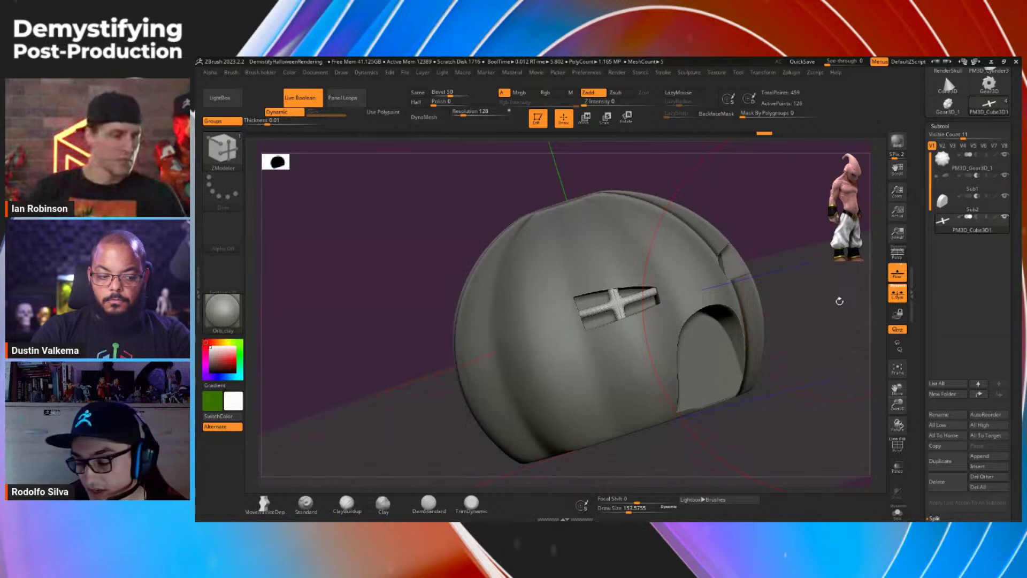
pyautogui.hotkey('shift', 'd')
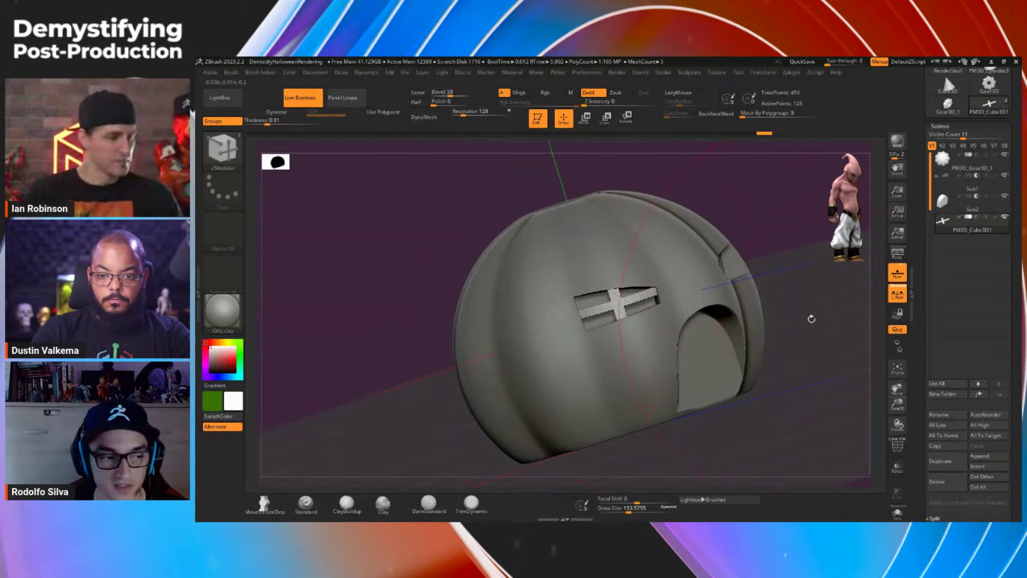
pyautogui.press('d')
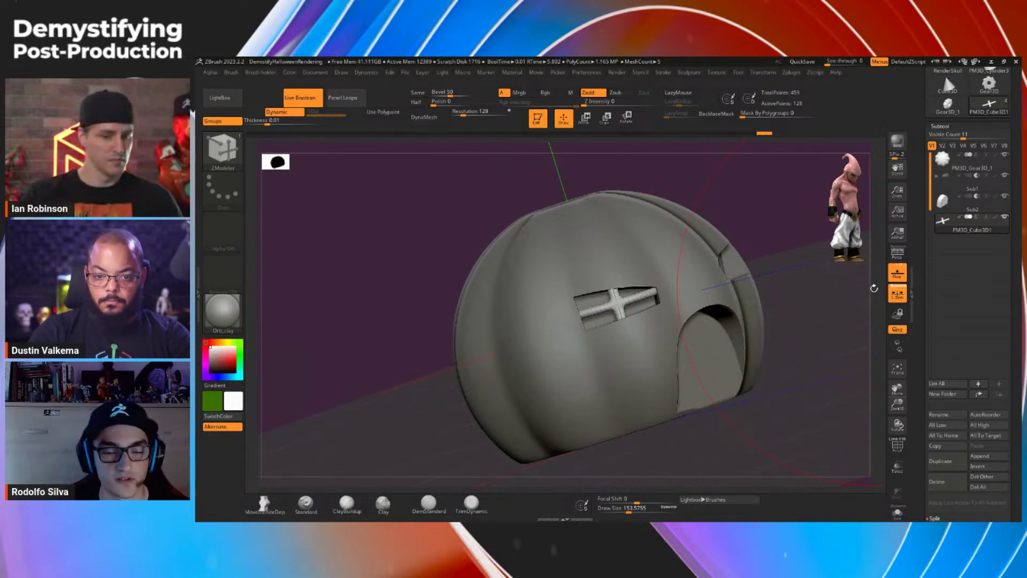
# Step: Turn on Array Mesh for the cross, enable Lock Pos and mirror it on X into the opposite eye opening
pyautogui.moveTo(797, 330); pyautogui.dragTo(802, 367)
pyautogui.moveTo(918, 318); pyautogui.dragTo(917, 145)
pyautogui.click(942, 324)
pyautogui.click(990, 334)
pyautogui.moveTo(981, 211); pyautogui.dragTo(1000, 213)
pyautogui.keyDown('alt'); pyautogui.moveTo(794, 349); pyautogui.dragTo(648, 369); pyautogui.keyUp('alt')
pyautogui.moveTo(919, 210); pyautogui.dragTo(913, 98)
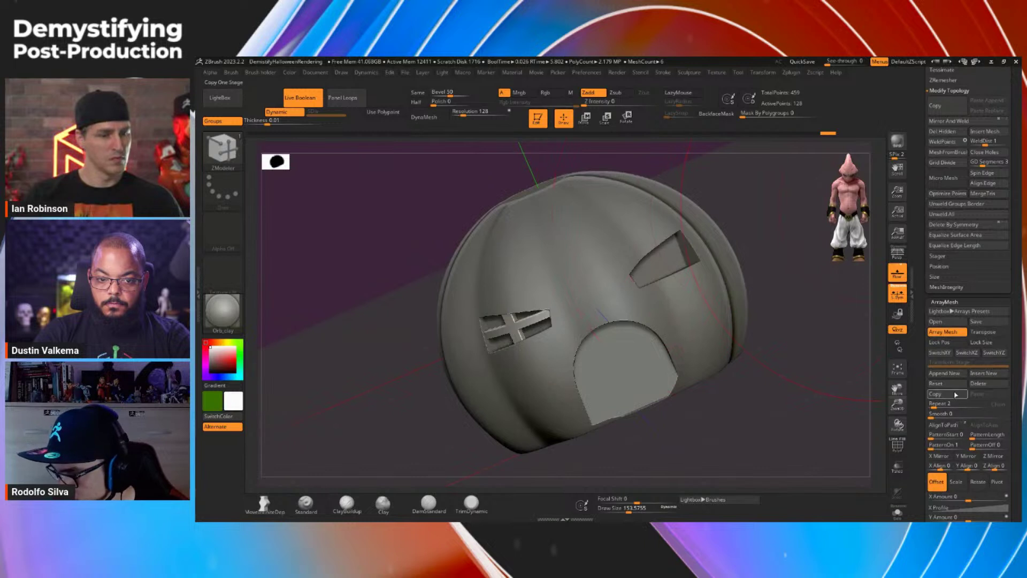
pyautogui.click(957, 342)
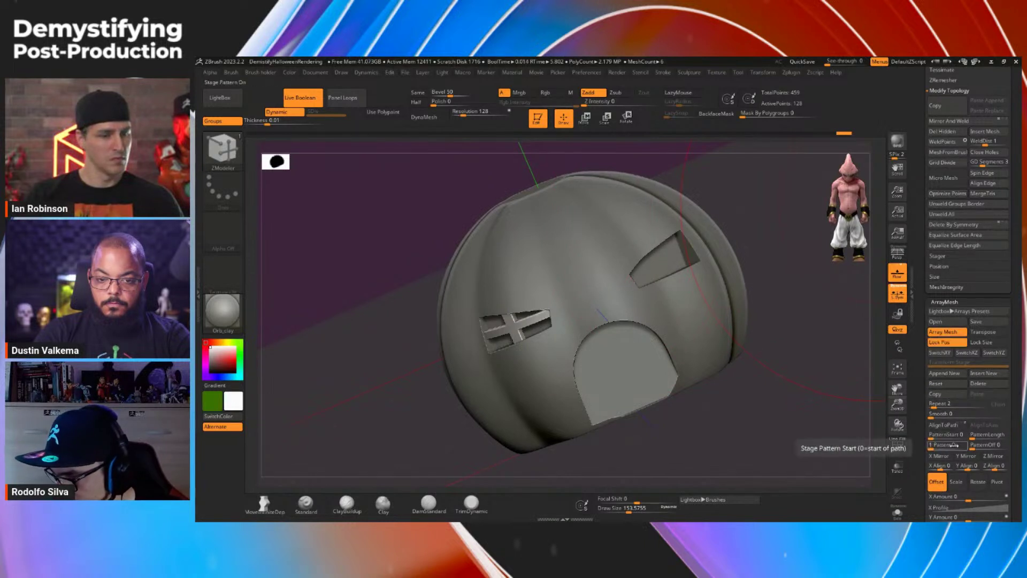
pyautogui.click(940, 455)
pyautogui.moveTo(762, 362); pyautogui.dragTo(778, 394)
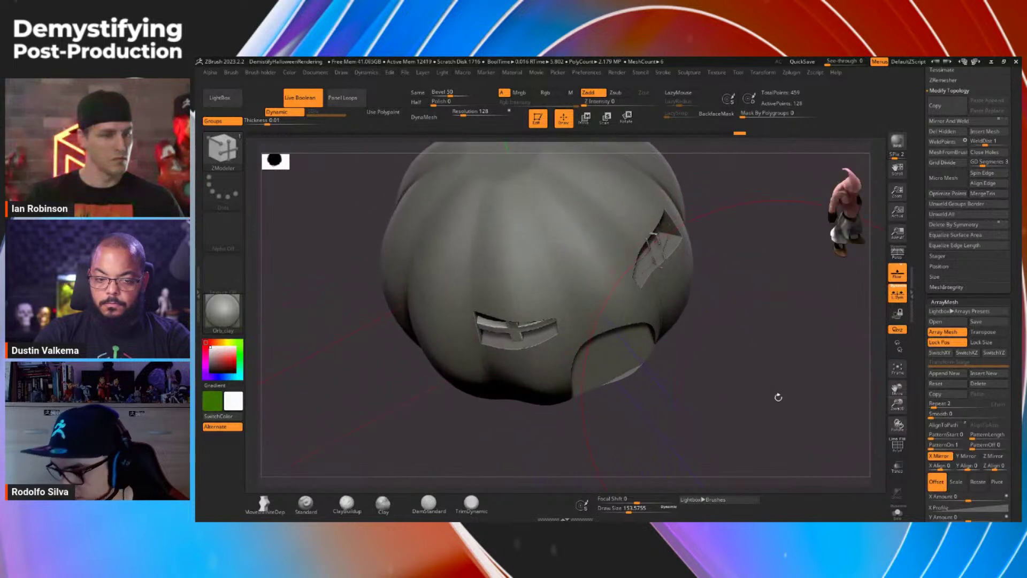
# Step: Compare the pumpkin with Live Boolean off and on, and render a BPR preview of the window openings
pyautogui.click(301, 98)
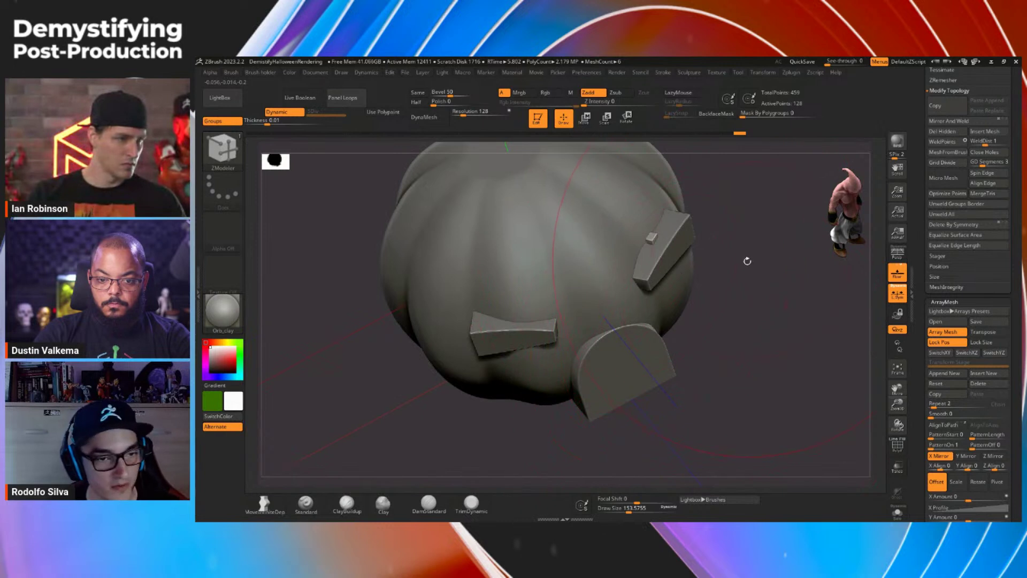
pyautogui.click(307, 100)
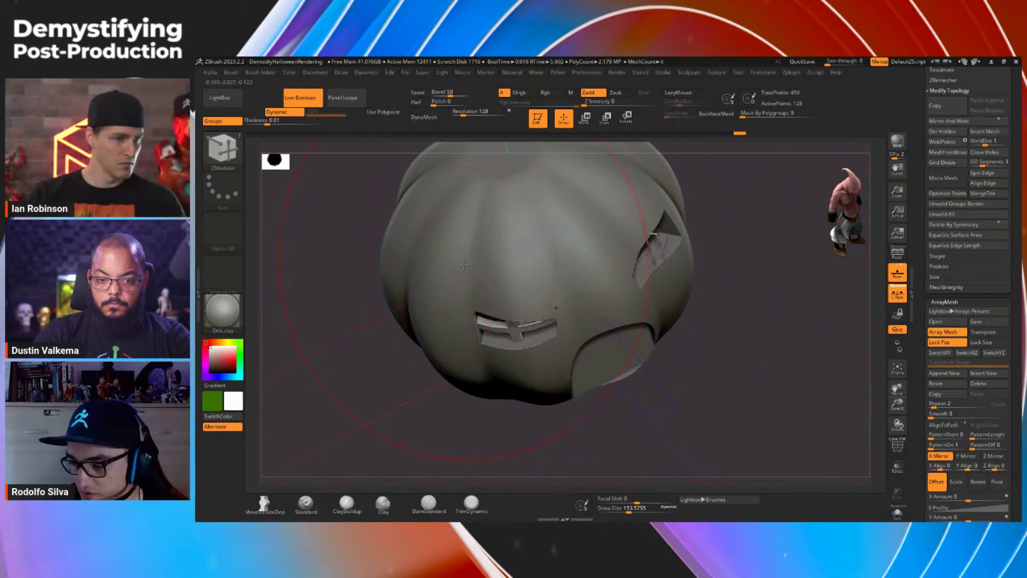
pyautogui.click(902, 144)
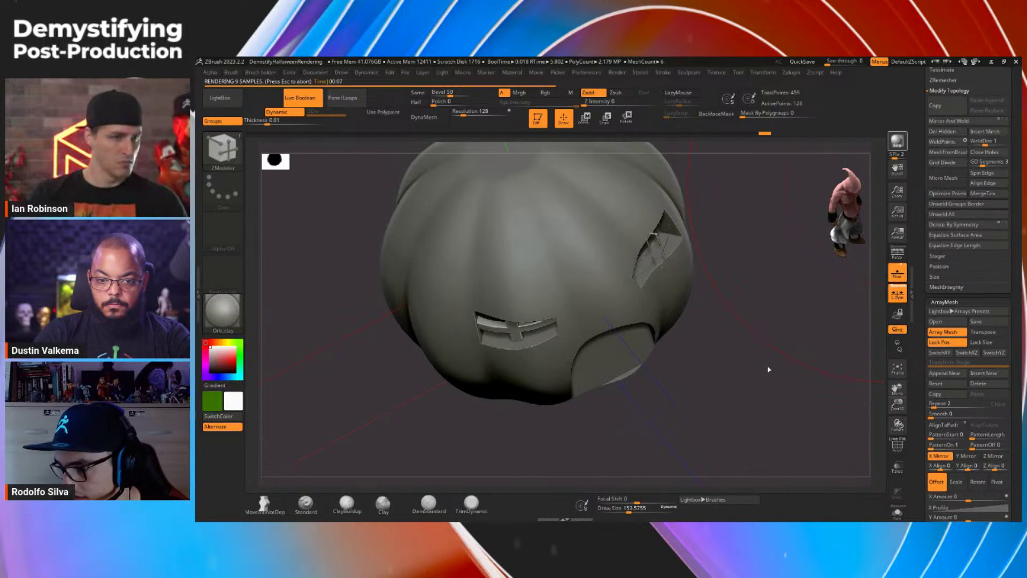
pyautogui.moveTo(768, 362); pyautogui.dragTo(789, 344)
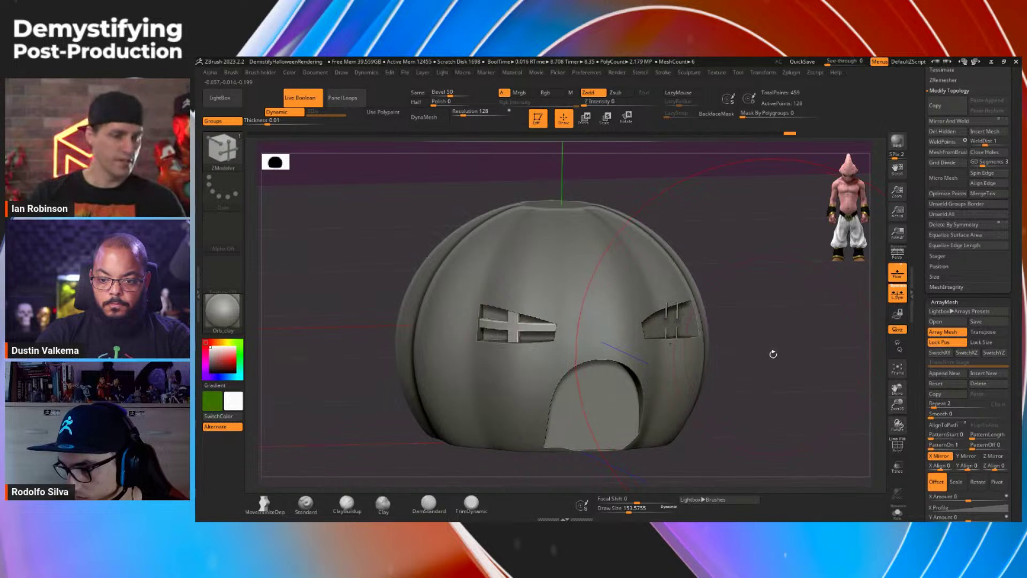
# Step: Turn off local symmetry and toggle the array's X Mirror off and back on to check the opposite cross
pyautogui.click(898, 293)
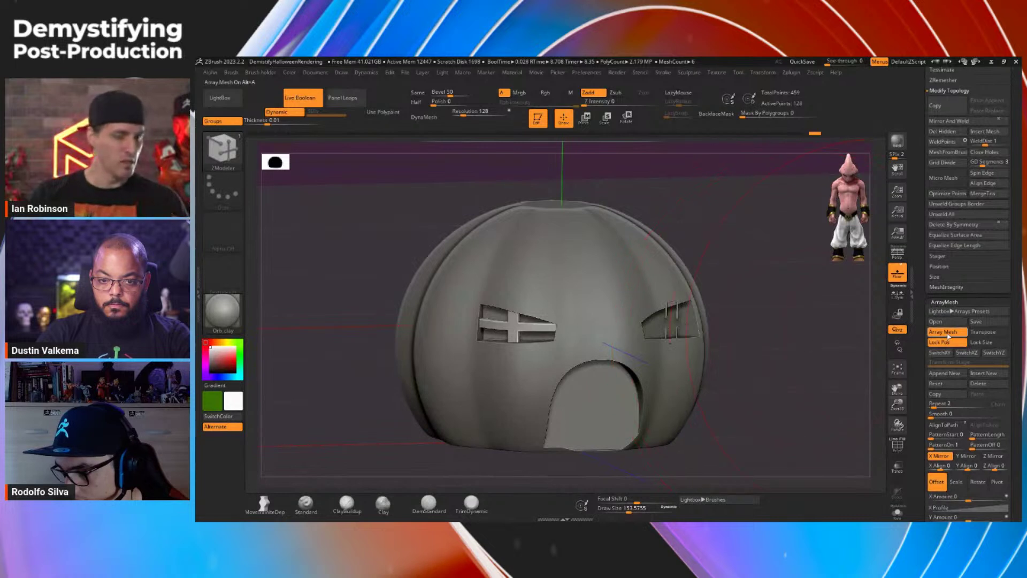
pyautogui.click(942, 456)
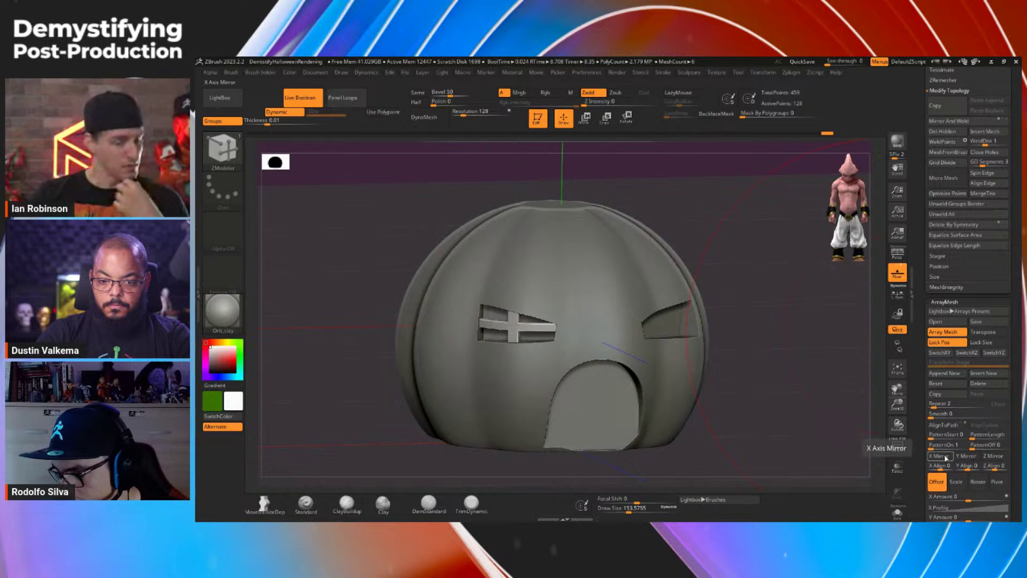
pyautogui.click(942, 457)
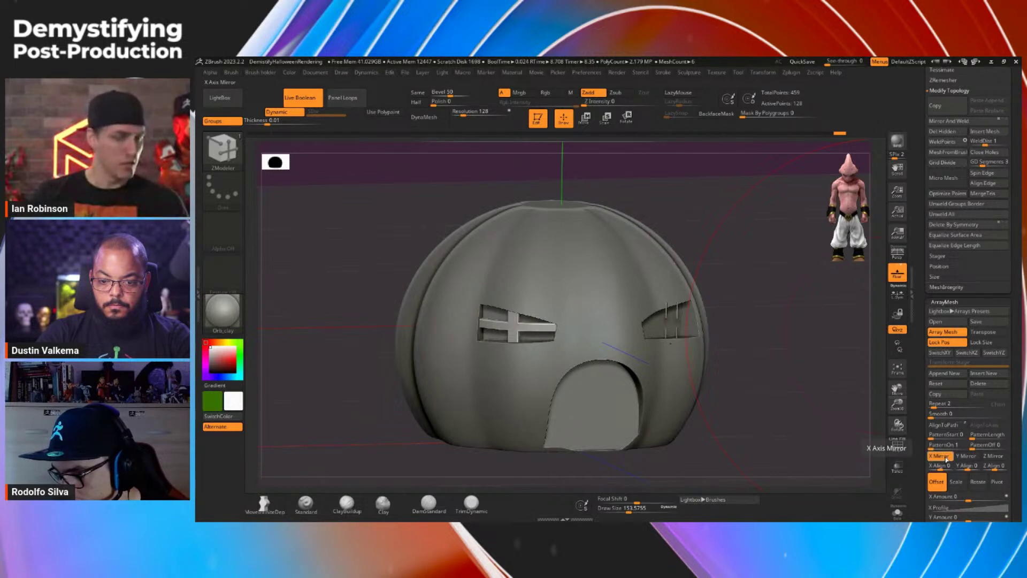
pyautogui.moveTo(826, 415); pyautogui.dragTo(777, 383)
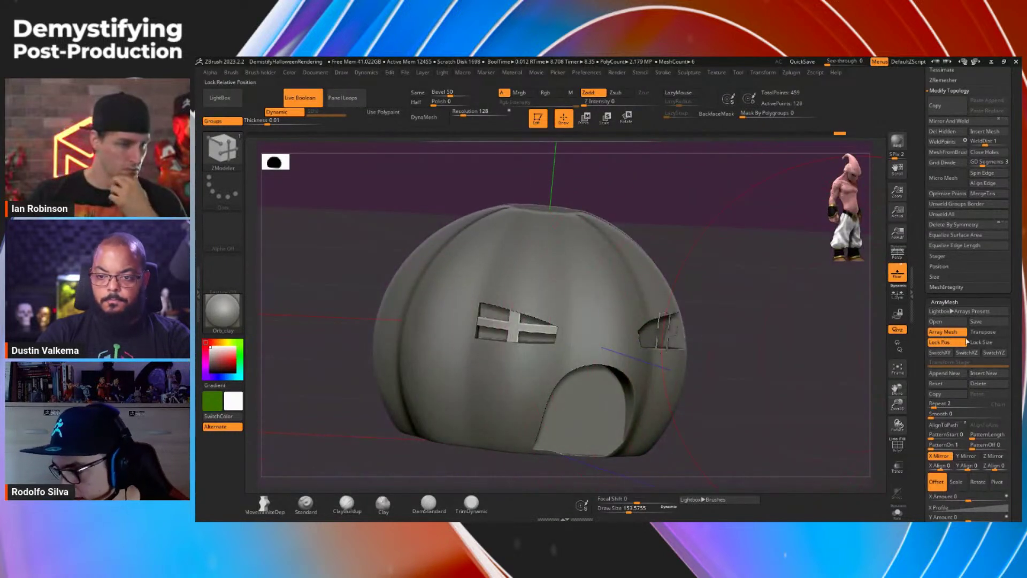
# Step: Convert the mirrored cross array to real geometry with Make Mesh and inspect both windows from several angles
pyautogui.scroll(-3, 924, 335)
pyautogui.scroll(-3, 924, 335)
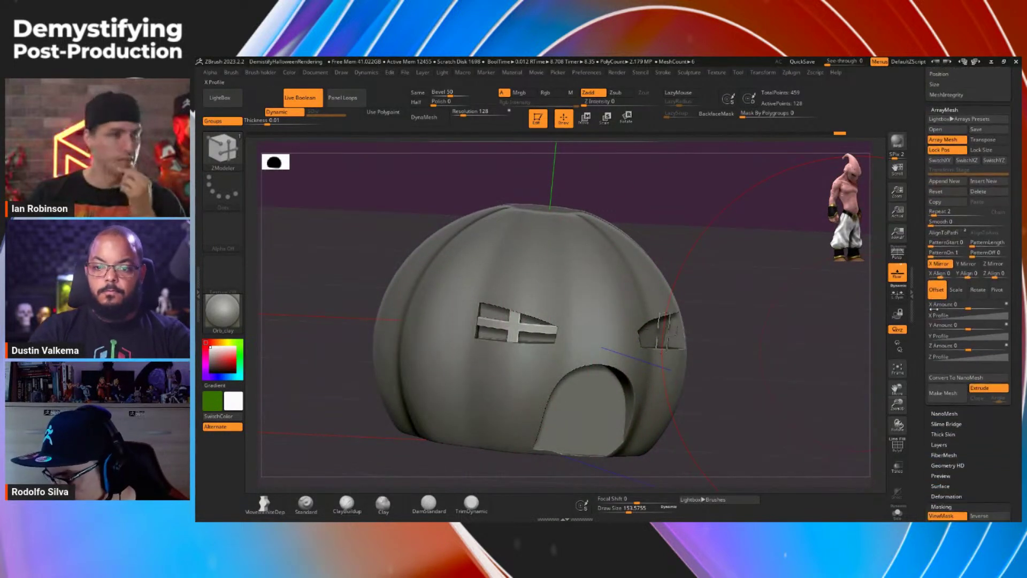
pyautogui.click(942, 392)
pyautogui.moveTo(852, 382); pyautogui.dragTo(750, 397)
pyautogui.moveTo(754, 335); pyautogui.dragTo(535, 170)
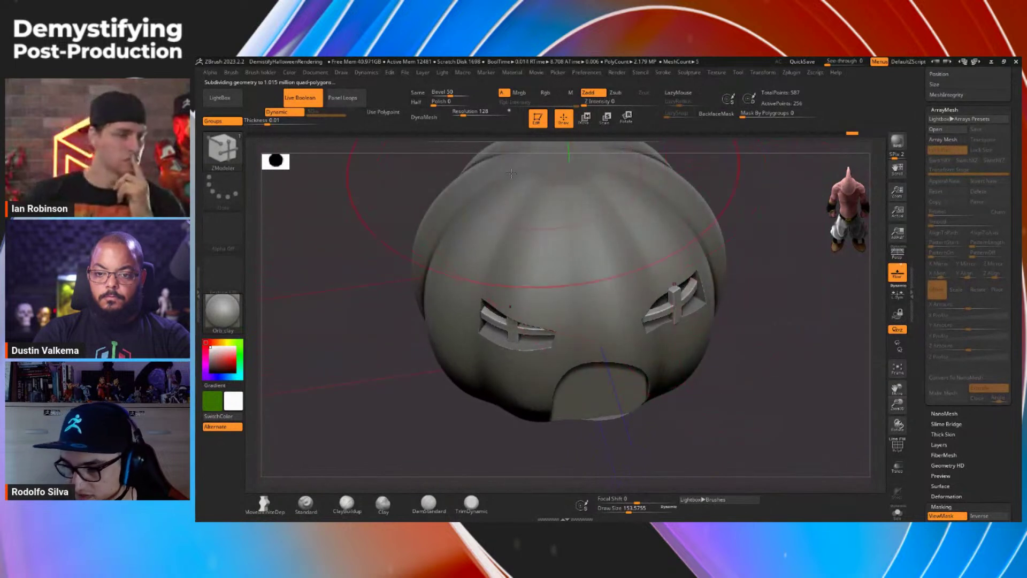
pyautogui.moveTo(672, 256); pyautogui.dragTo(619, 309)
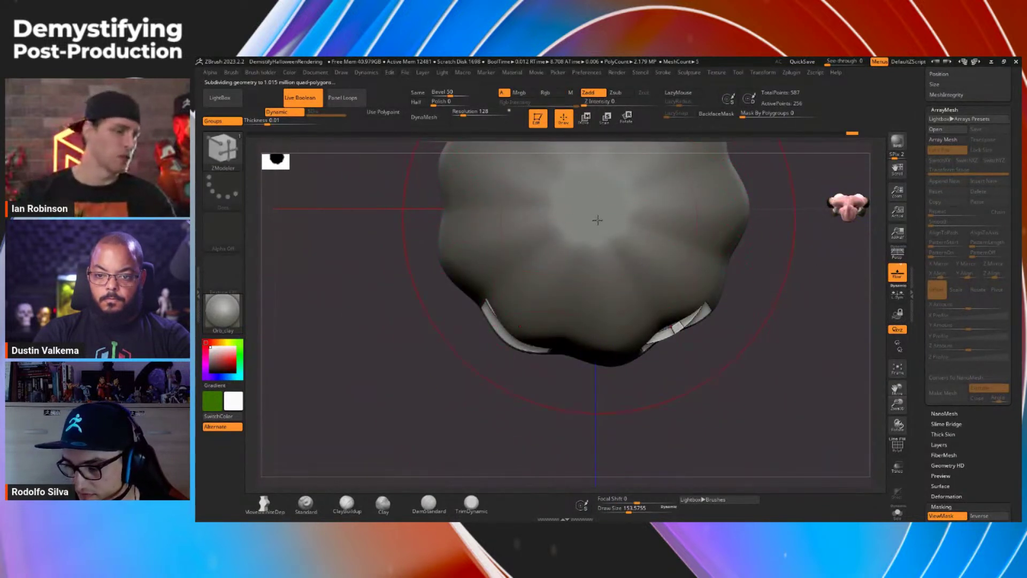
pyautogui.moveTo(761, 350); pyautogui.dragTo(780, 384)
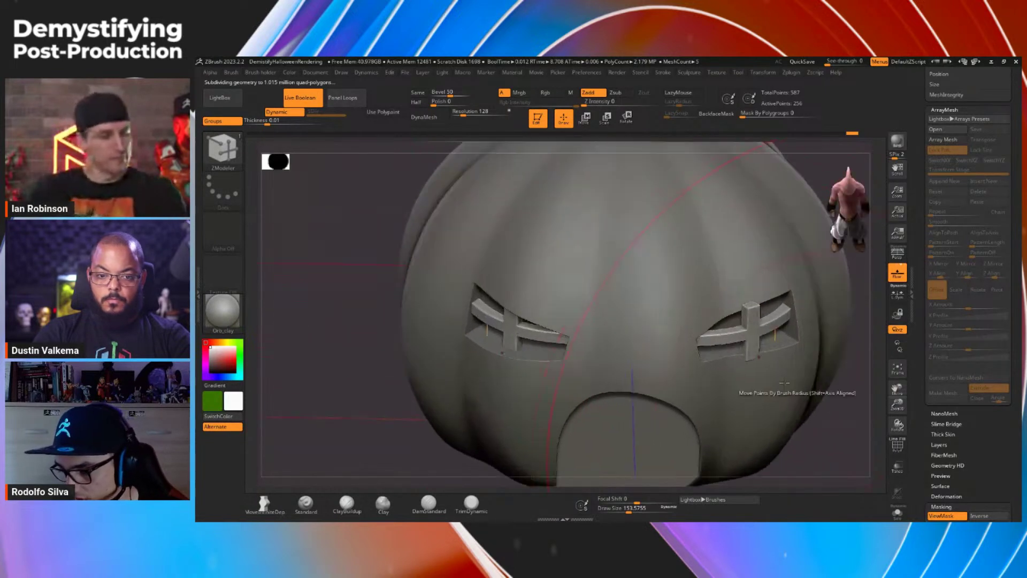
# Step: Switch to the Move gizmo, place it on the mirrored cross and display the polyframe
pyautogui.press('w')
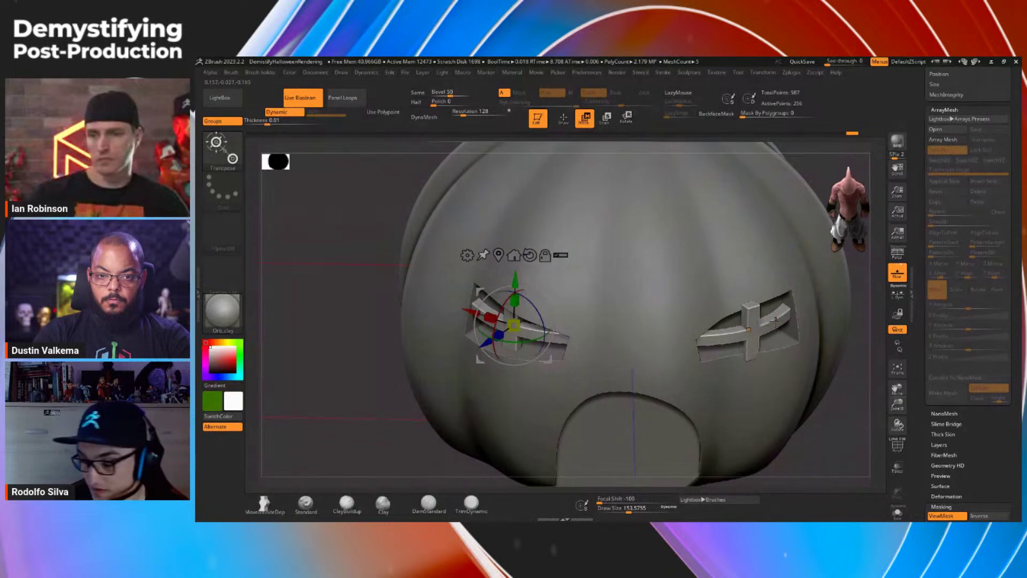
pyautogui.click(756, 327)
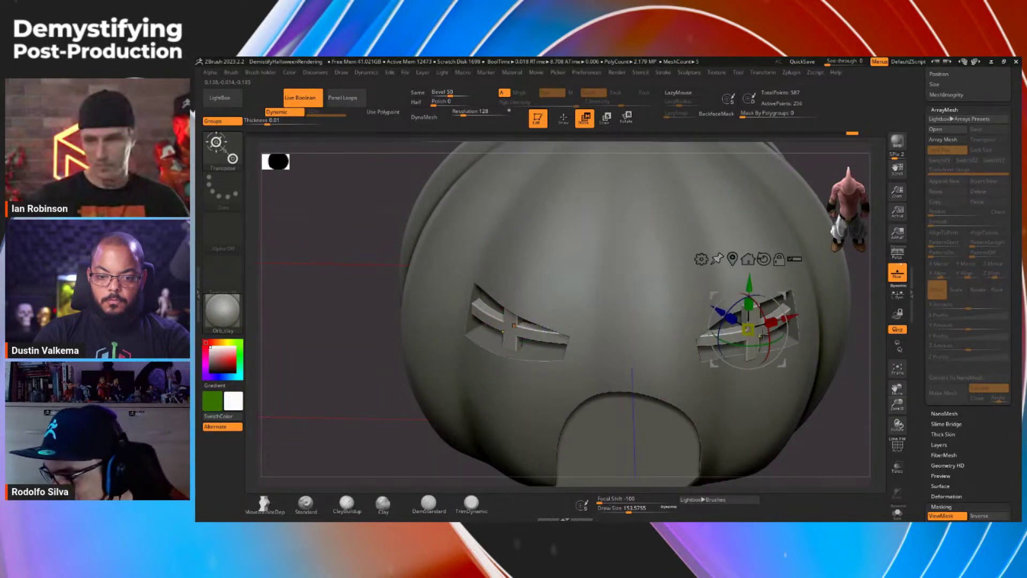
pyautogui.scroll(-2, 918, 292)
pyautogui.scroll(-5, 919, 293)
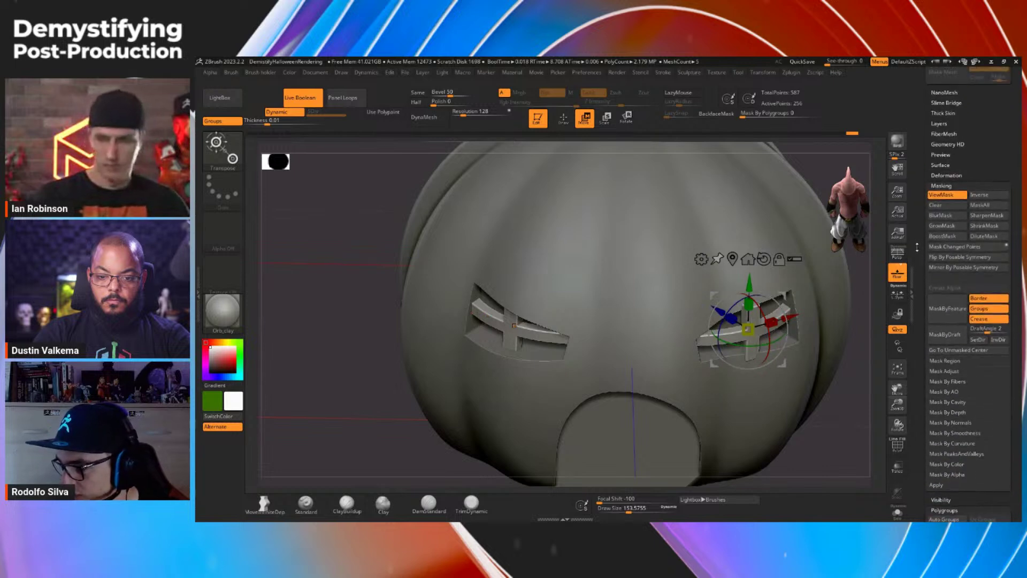
pyautogui.hotkey('shift', 'f')
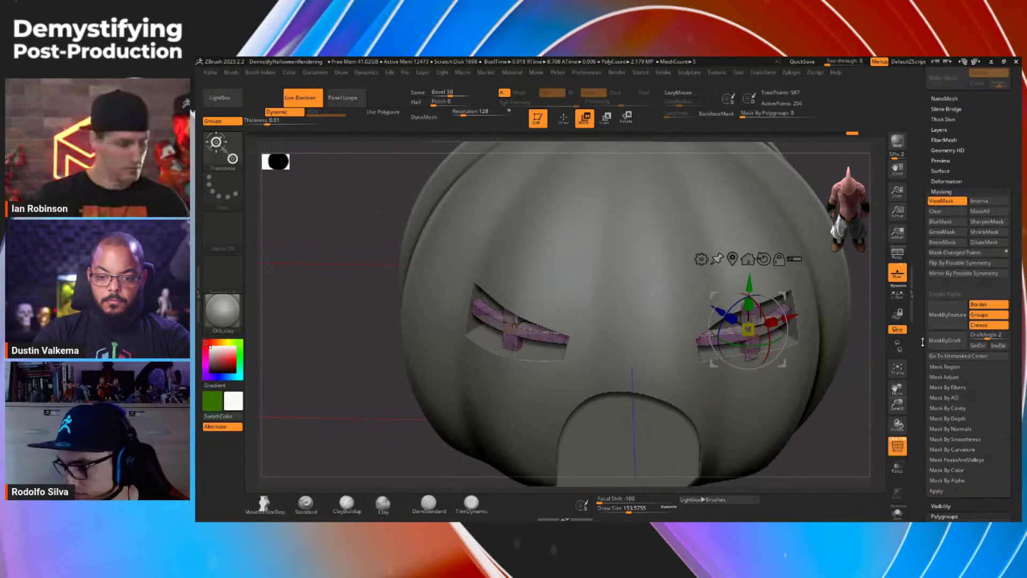
# Step: Regroup the two crosses with Auto Groups and try masking to isolate the original cross for the gizmo
pyautogui.scroll(-10, 941, 300)
pyautogui.click(951, 261)
pyautogui.keyDown('ctrl'); pyautogui.click(512, 327); pyautogui.keyUp('ctrl')
pyautogui.keyDown('ctrl'); pyautogui.click(854, 412); pyautogui.keyUp('ctrl')
pyautogui.click(543, 258)
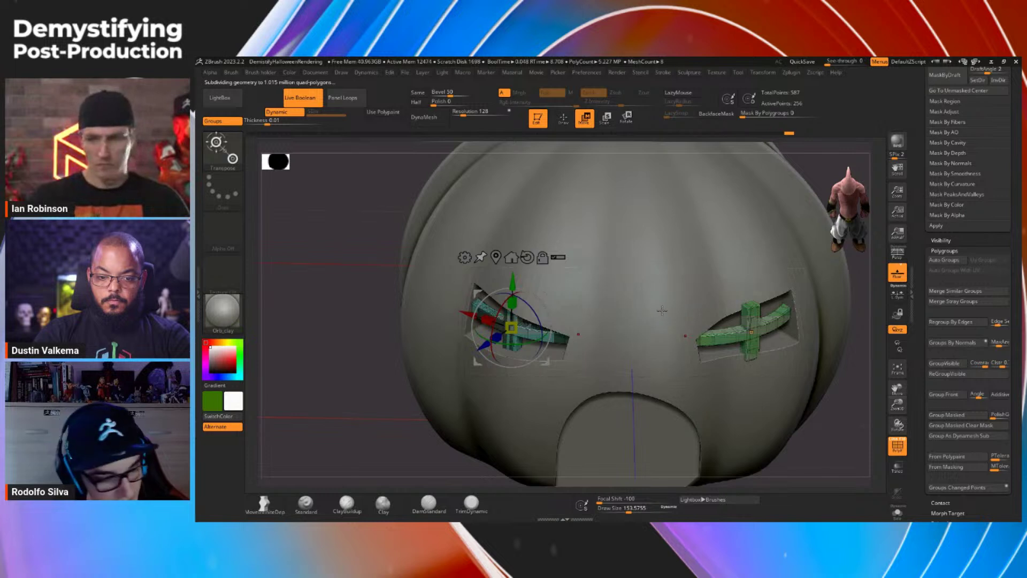
# Step: Isolate the window crosses in Solo mode and undo the mesh conversion back to the live mirrored array
pyautogui.hotkey('alt', 's')
pyautogui.moveTo(820, 388); pyautogui.dragTo(696, 412)
pyautogui.keyDown('ctrl'); pyautogui.click(681, 422); pyautogui.keyUp('ctrl')
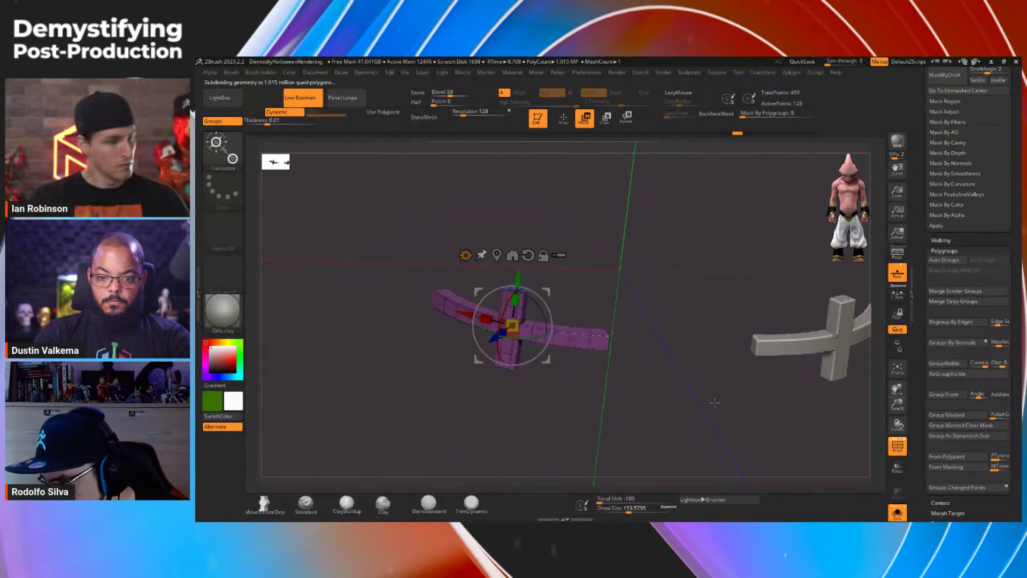
pyautogui.moveTo(712, 403); pyautogui.dragTo(693, 382)
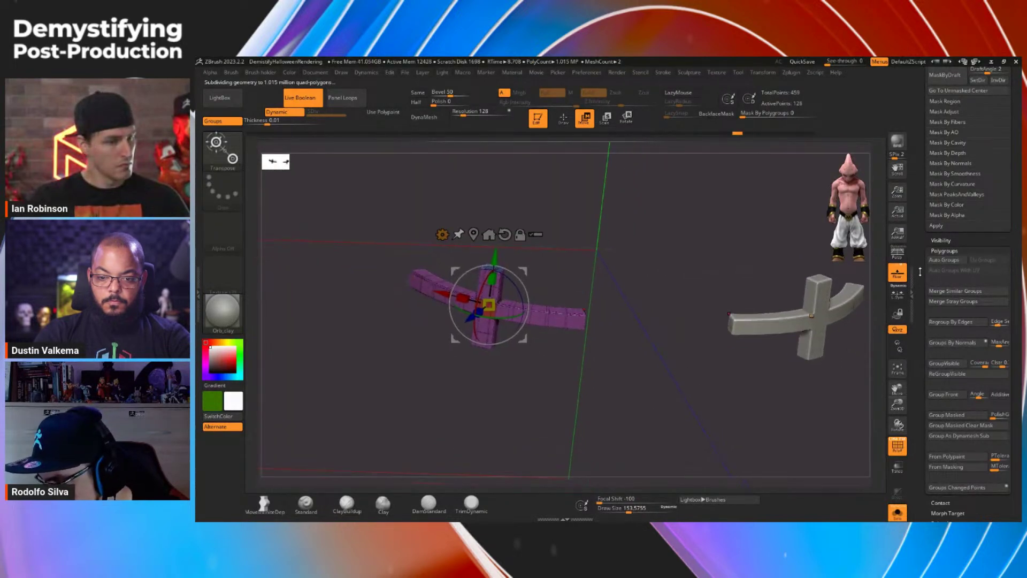
# Step: Reset the Array Mesh stage, enable X Mirror again and convert the two crosses to real geometry with Make Mesh
pyautogui.scroll(10, 919, 269)
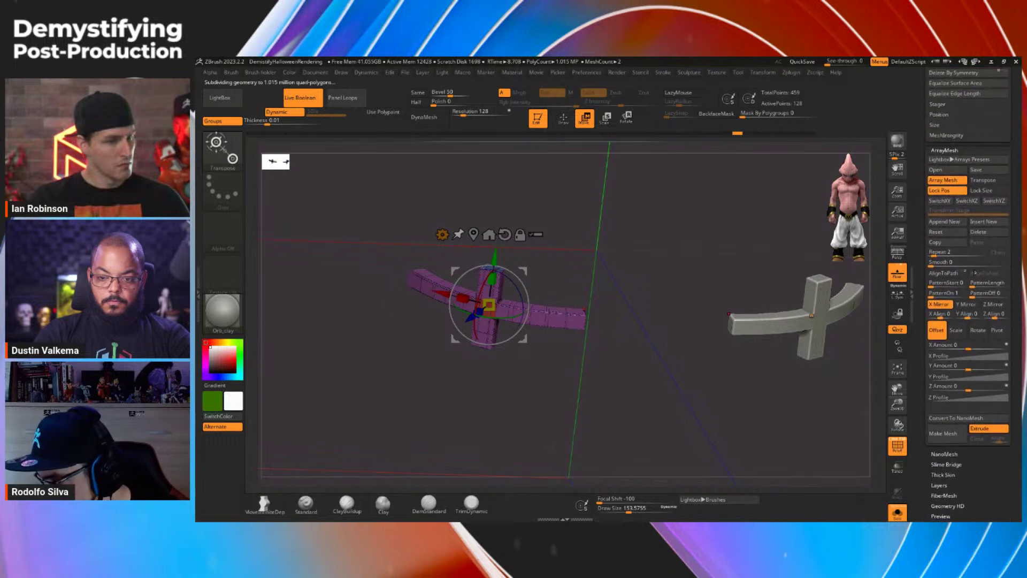
pyautogui.click(956, 231)
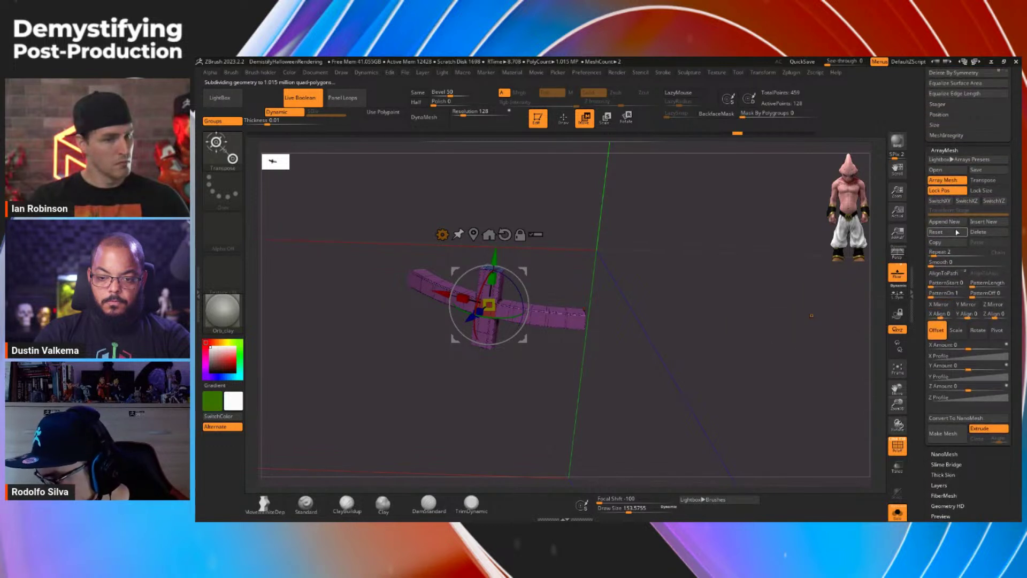
pyautogui.click(941, 304)
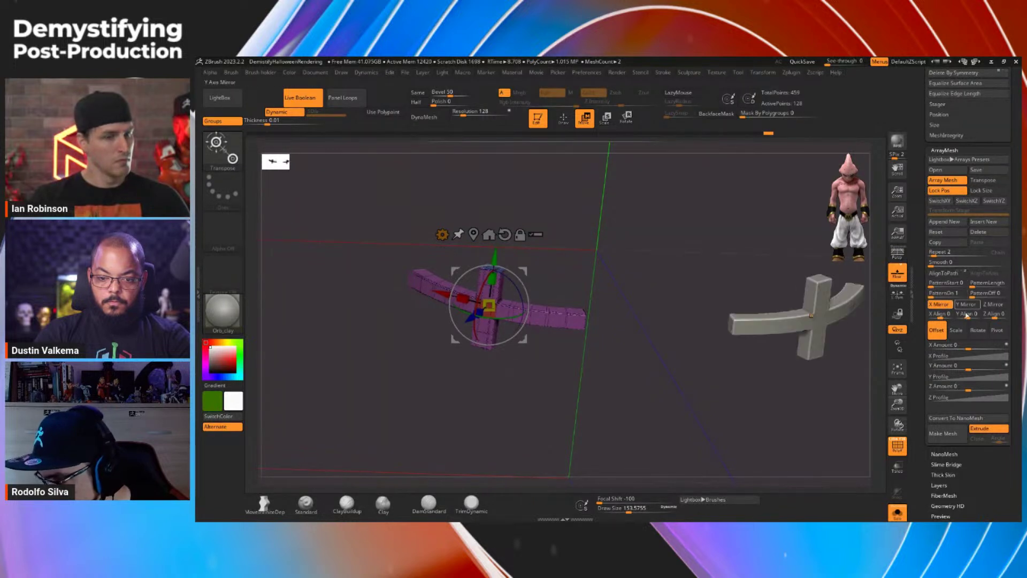
pyautogui.click(943, 433)
pyautogui.moveTo(904, 434); pyautogui.dragTo(834, 402)
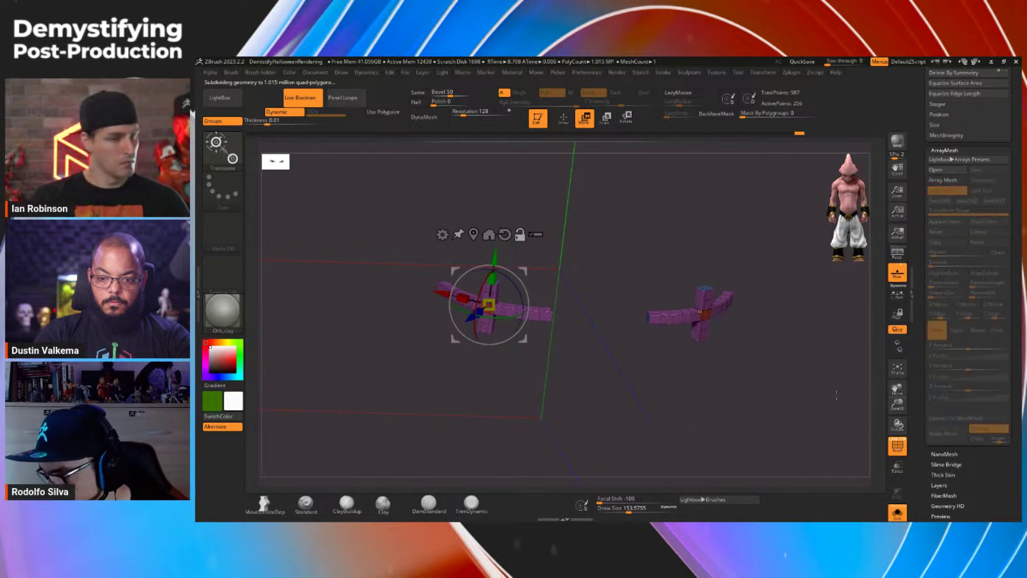
# Step: Exit Solo mode, roll the crosses back to the live array and reset the Array Mesh stage
pyautogui.hotkey('ctrl', 'shift', 's')
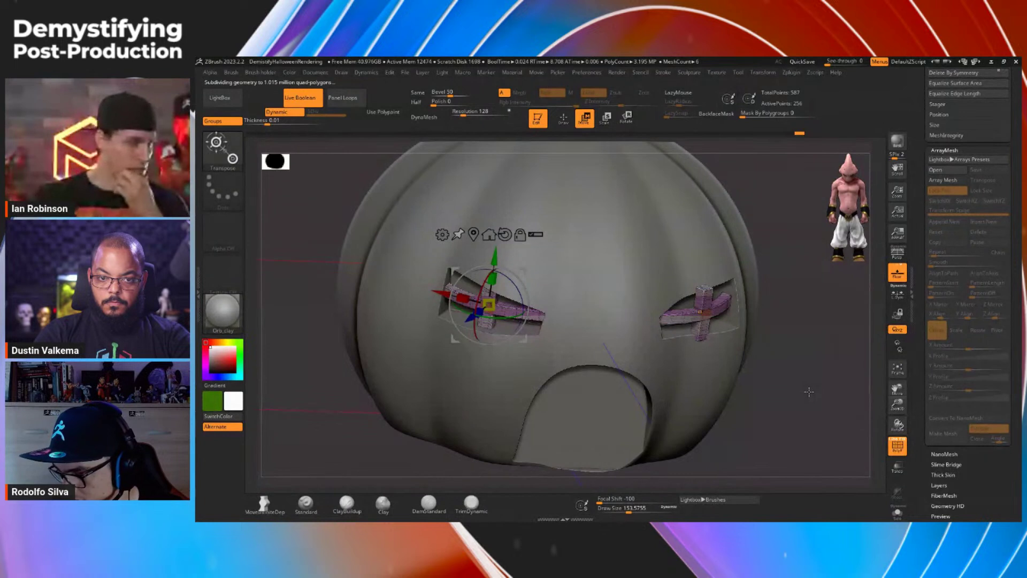
pyautogui.press('ctrl')
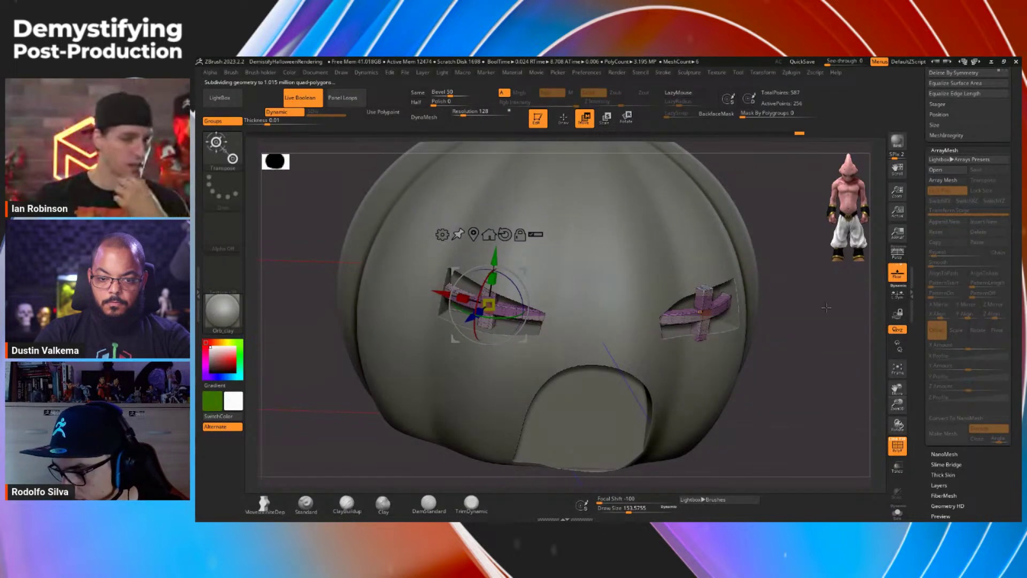
pyautogui.moveTo(774, 138)
pyautogui.mouseDown()
pyautogui.moveTo(758, 138)
pyautogui.moveTo(804, 134)
pyautogui.moveTo(758, 143)
pyautogui.moveTo(737, 133)
pyautogui.mouseUp()
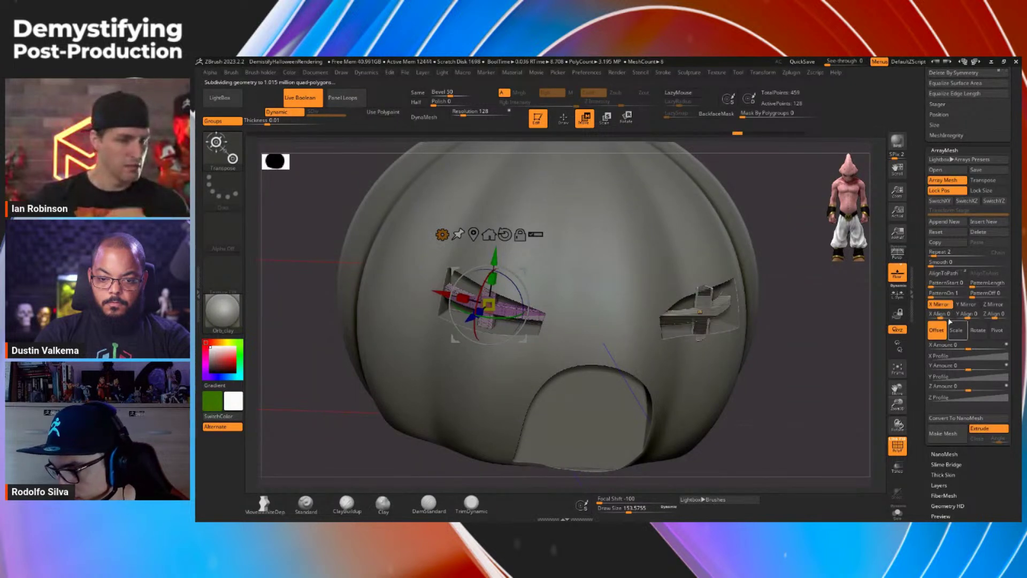
pyautogui.click(950, 233)
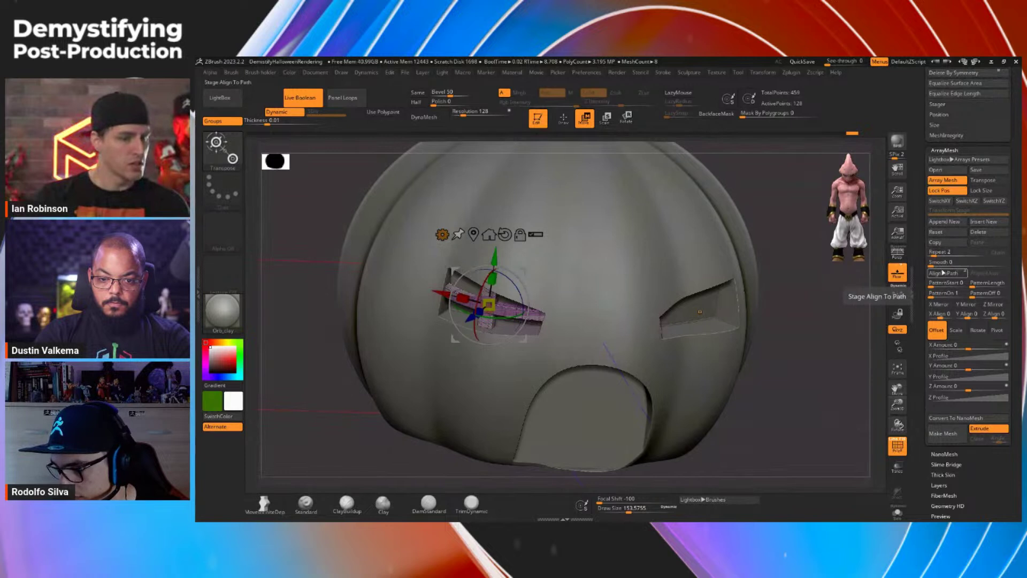
# Step: Switch to Draw mode with the polyframe hidden and reduce the draw size to about 10.5
pyautogui.press('q')
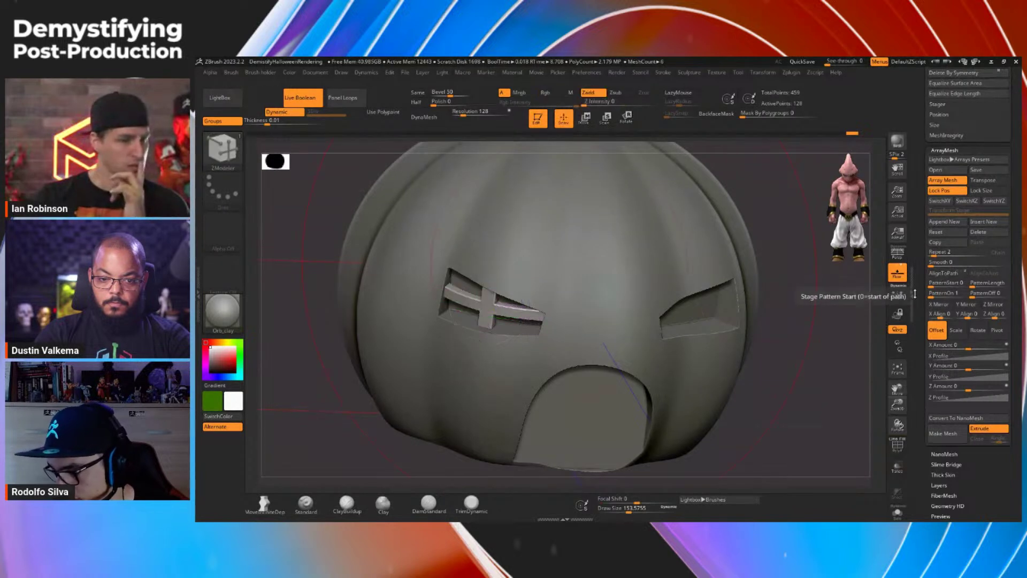
pyautogui.press('s')
pyautogui.moveTo(824, 362); pyautogui.dragTo(802, 363)
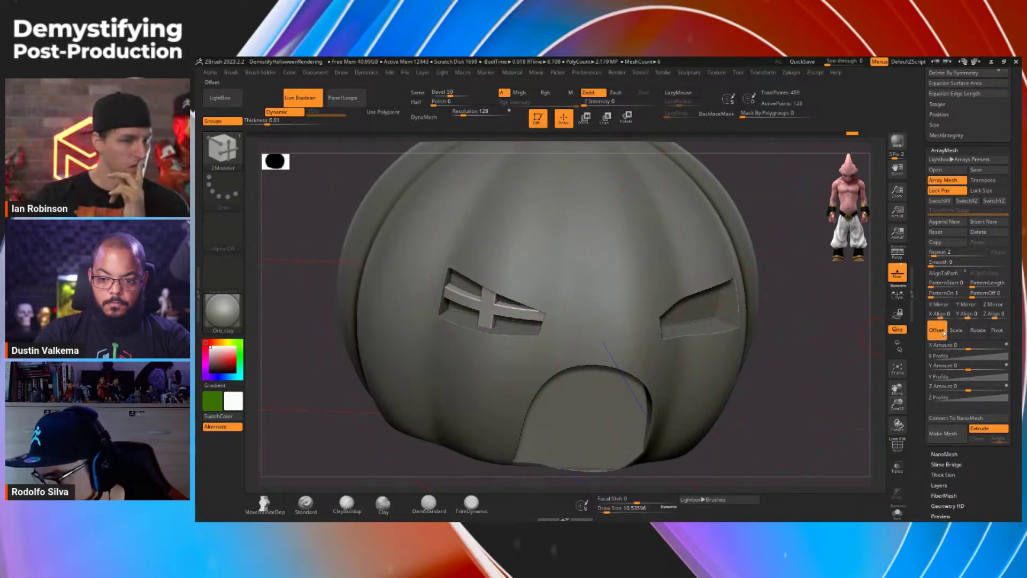
# Step: Enable X Mirror on the Array Mesh stage and convert the mirrored crosses to real geometry with Make Mesh
pyautogui.click(940, 304)
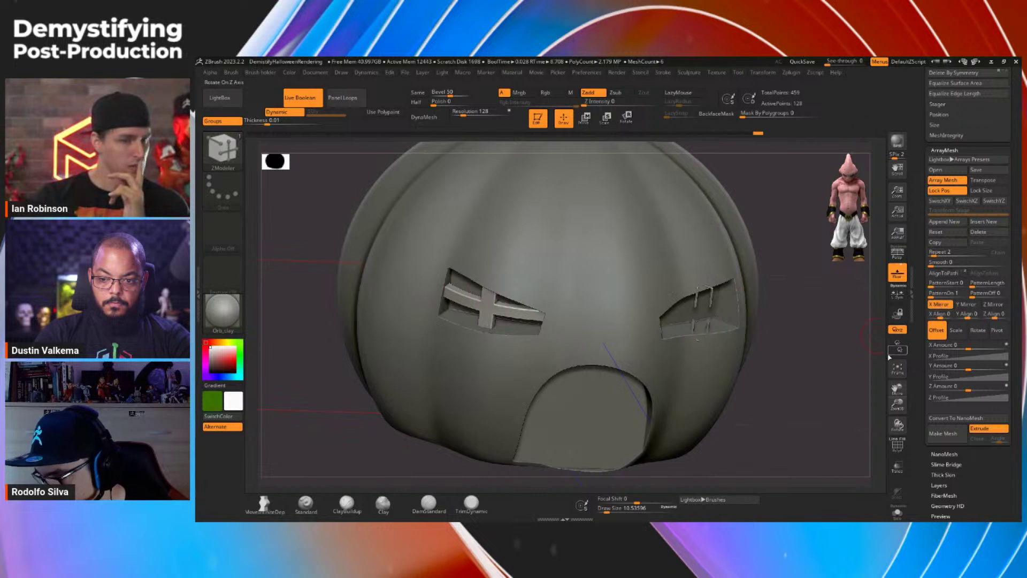
pyautogui.click(942, 433)
pyautogui.moveTo(795, 358); pyautogui.dragTo(794, 370)
pyautogui.scroll(-10, 918, 381)
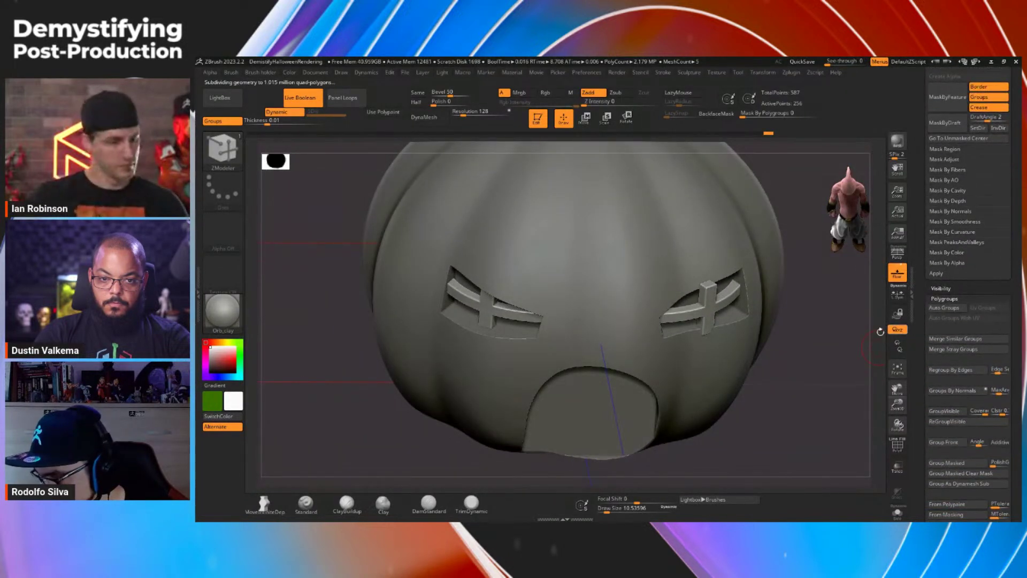
# Step: Try masking one of the window crosses with the Move gizmo active, and undo it
pyautogui.press('w')
pyautogui.keyDown('ctrl'); pyautogui.click(708, 307); pyautogui.keyUp('ctrl')
pyautogui.hotkey('ctrl', 'z')
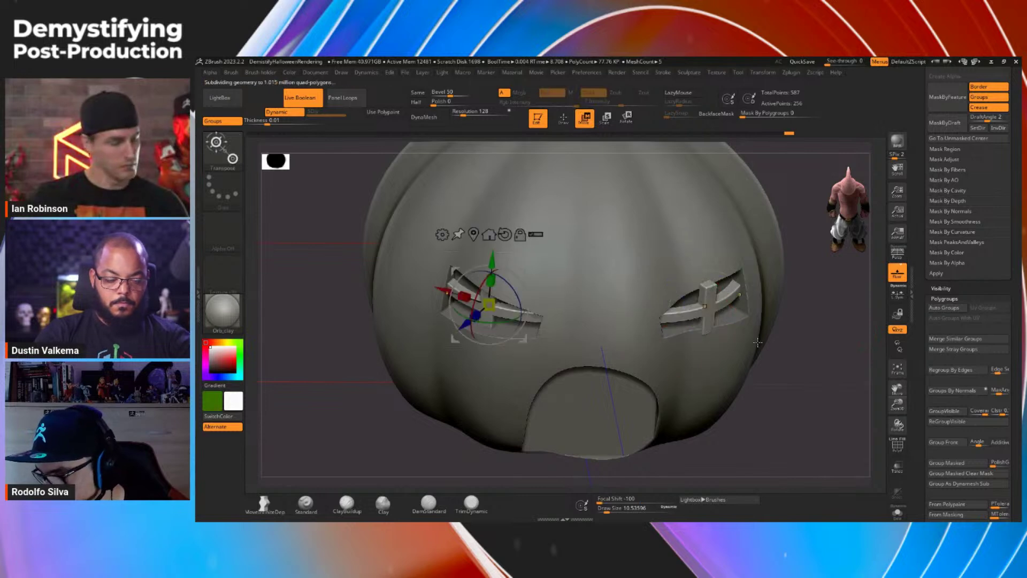
# Step: Display the polyframe, isolate the crosses in Solo mode and undo the mesh conversion back to the live mirrored array
pyautogui.moveTo(926, 296); pyautogui.dragTo(924, 360)
pyautogui.hotkey('shift', 'f')
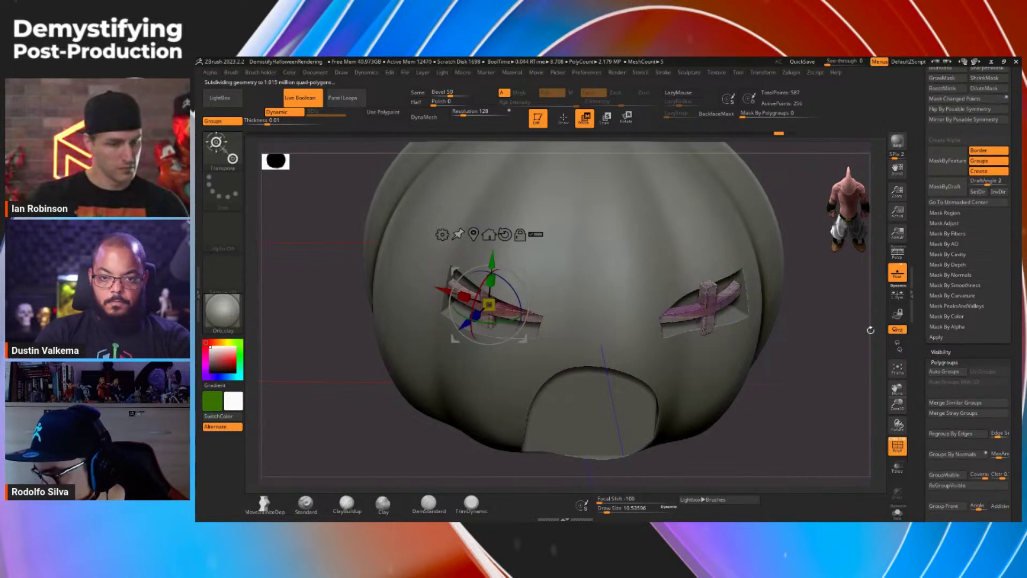
pyautogui.moveTo(804, 368)
pyautogui.keyDown('alt'); pyautogui.mouseDown()
pyautogui.moveTo(807, 398)
pyautogui.moveTo(793, 375)
pyautogui.mouseUp(); pyautogui.keyUp('alt')
pyautogui.click(897, 512)
pyautogui.hotkey('ctrl', 'z')
pyautogui.hotkey('ctrl', 'z')
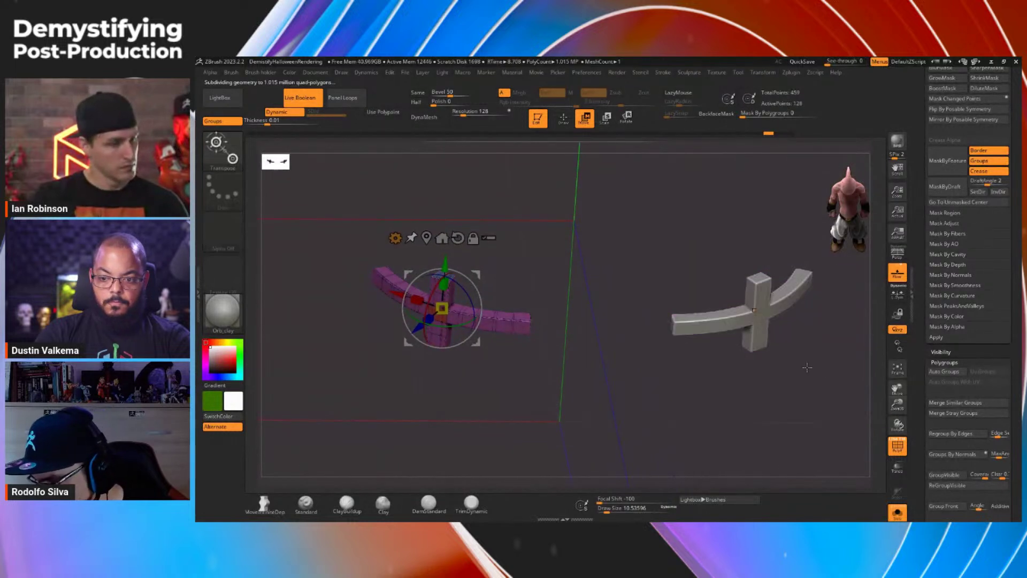
# Step: Regroup the source cross with Auto Groups and convert the mirrored array to real geometry with Make Mesh
pyautogui.click(948, 371)
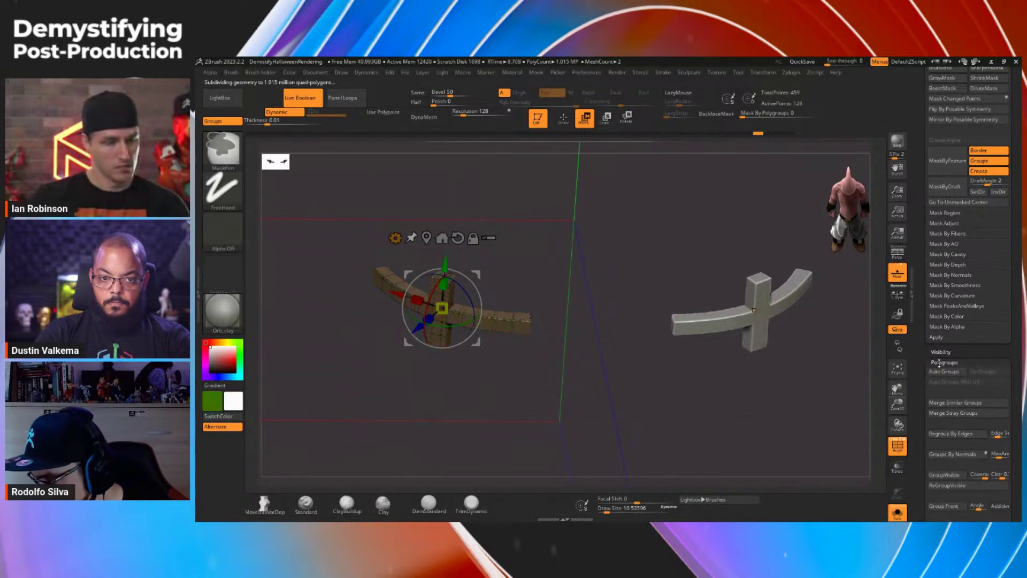
pyautogui.scroll(7, 954, 272)
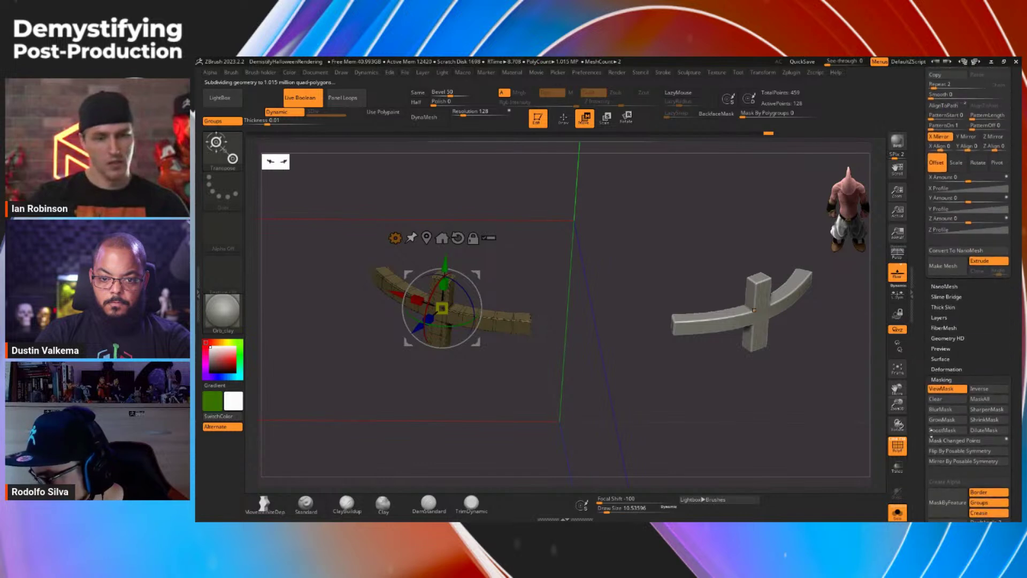
pyautogui.click(945, 279)
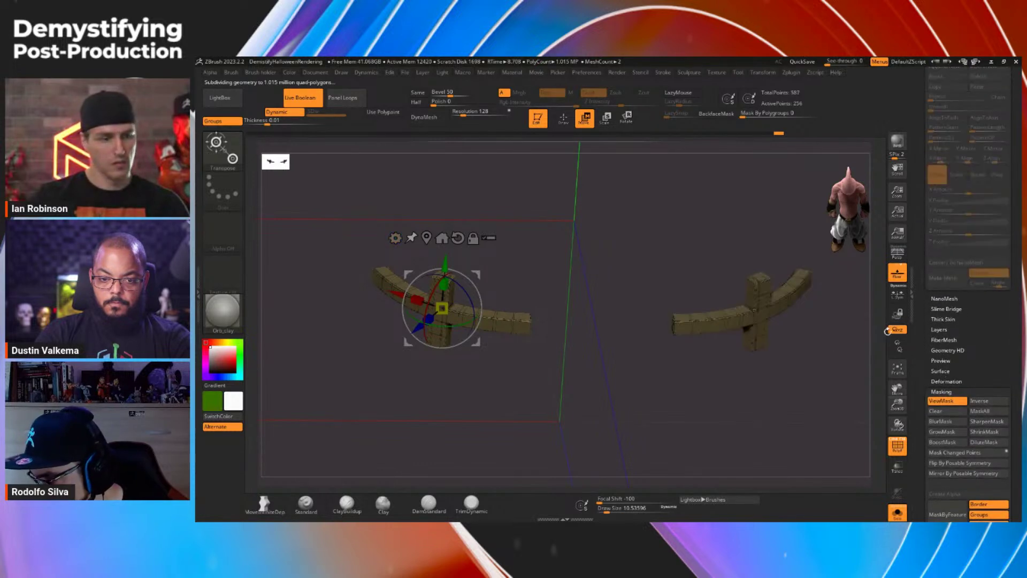
# Step: Give the converted crosses separate polygroups with Auto Groups, hide the duplicate cross geometry and switch to the ZModeler brush
pyautogui.scroll(-7, 941, 385)
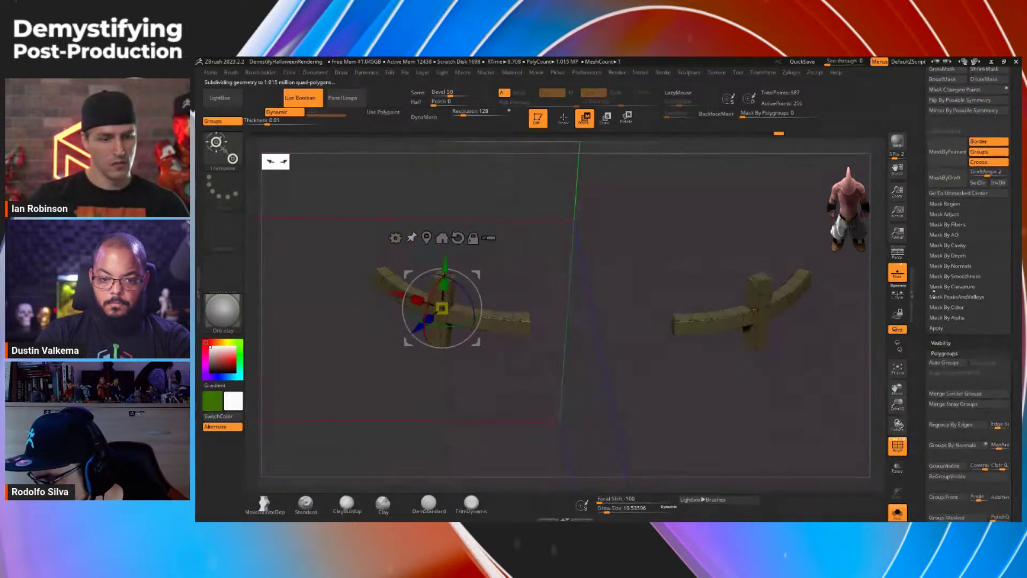
pyautogui.click(947, 356)
pyautogui.moveTo(798, 353)
pyautogui.keyDown('alt'); pyautogui.mouseDown()
pyautogui.moveTo(795, 402)
pyautogui.moveTo(717, 392)
pyautogui.mouseUp(); pyautogui.keyUp('alt')
pyautogui.press('q')
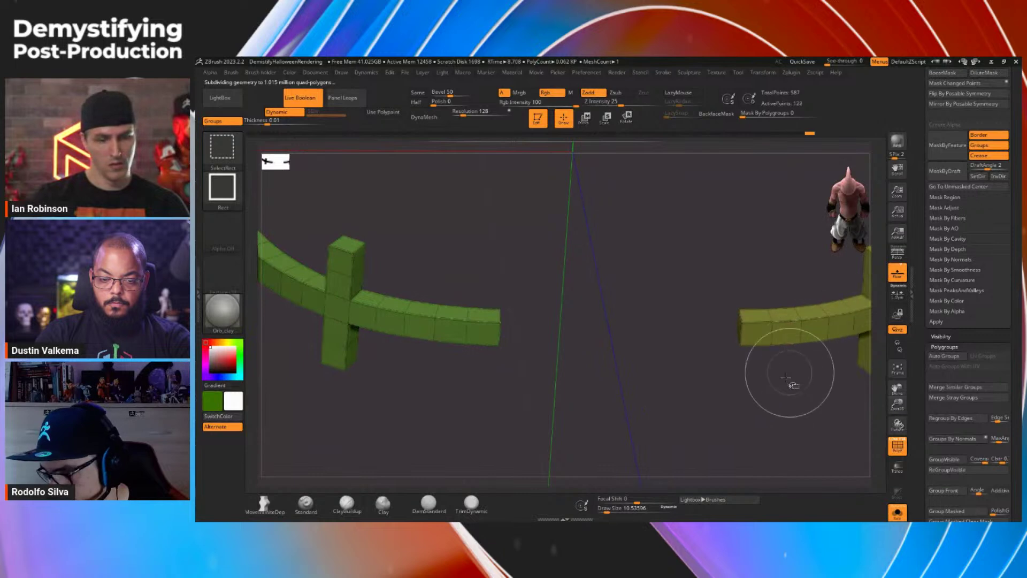
pyautogui.press('b')
pyautogui.press('z')
pyautogui.press('m')
pyautogui.keyDown('alt'); pyautogui.moveTo(781, 403); pyautogui.dragTo(710, 387); pyautogui.keyUp('alt')
pyautogui.press('f')
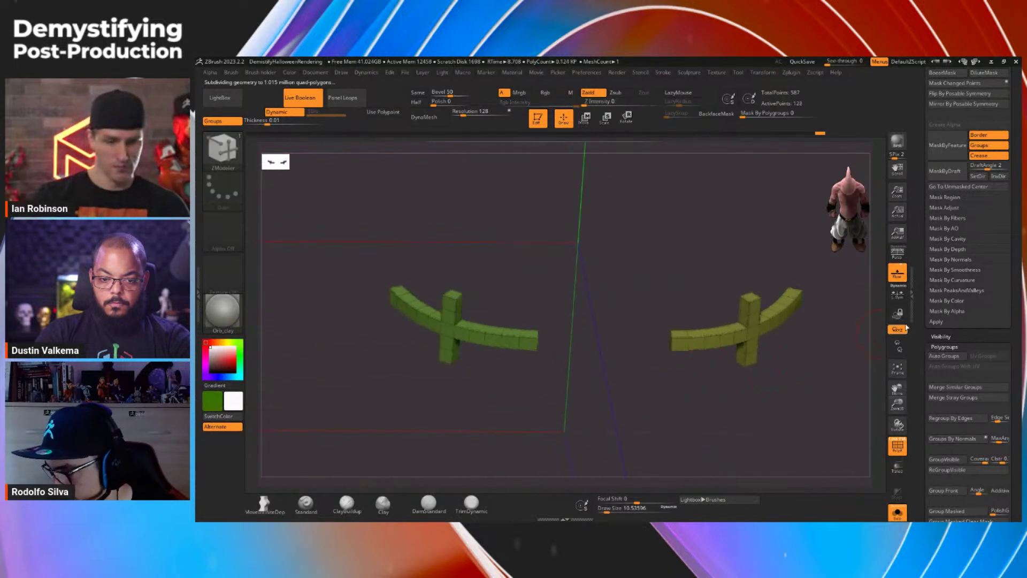
# Step: Try deleting the hidden cross geometry with Del Hidden while Dynamic Subdivision is active
pyautogui.scroll(10, 920, 326)
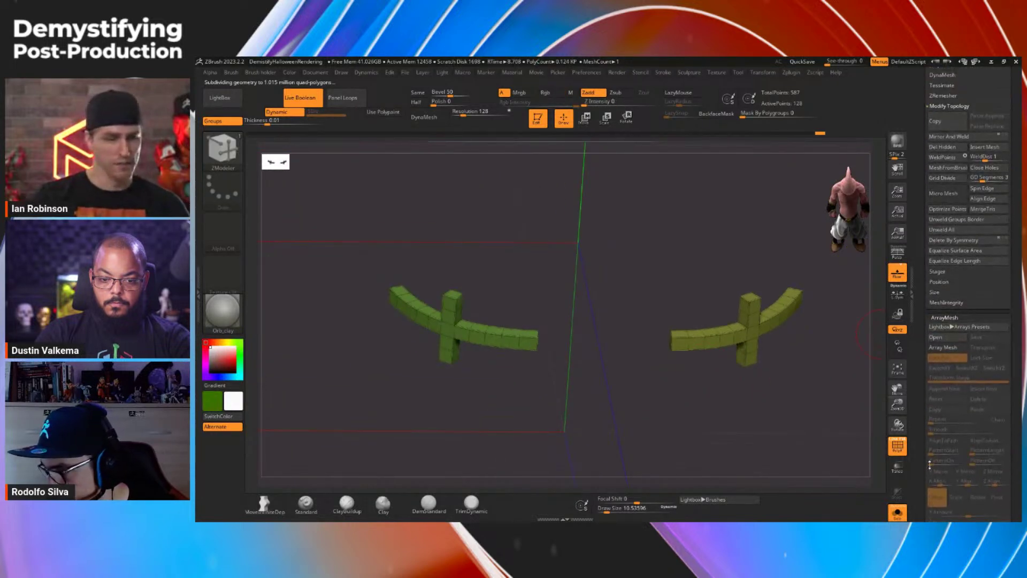
pyautogui.scroll(8, 930, 473)
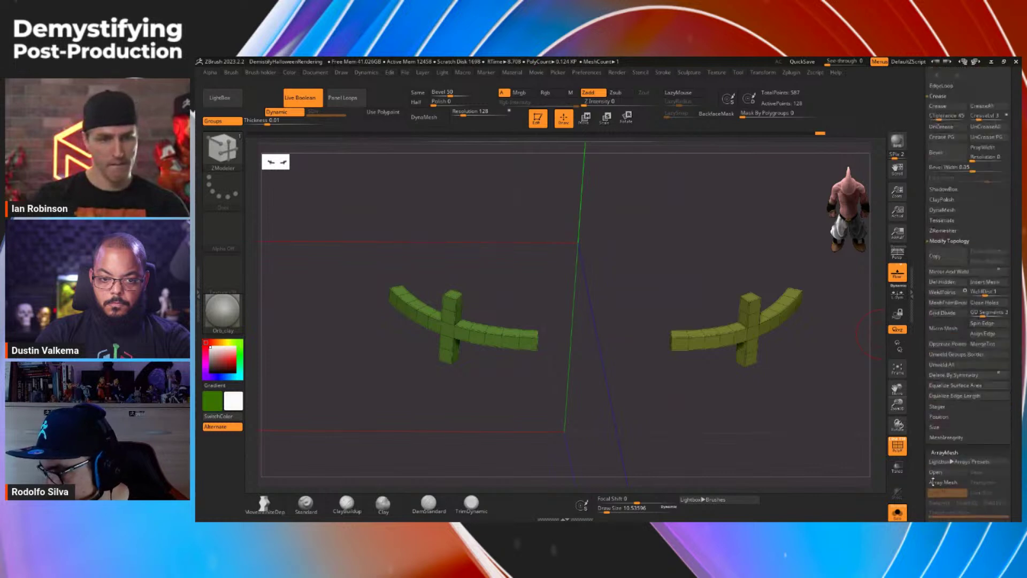
pyautogui.scroll(6, 935, 479)
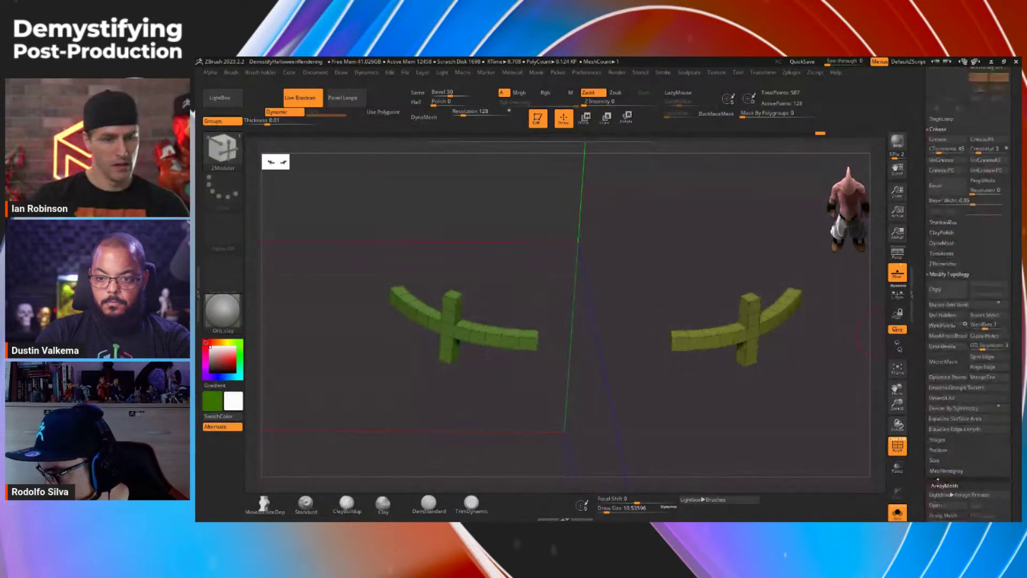
pyautogui.moveTo(939, 490); pyautogui.dragTo(940, 440)
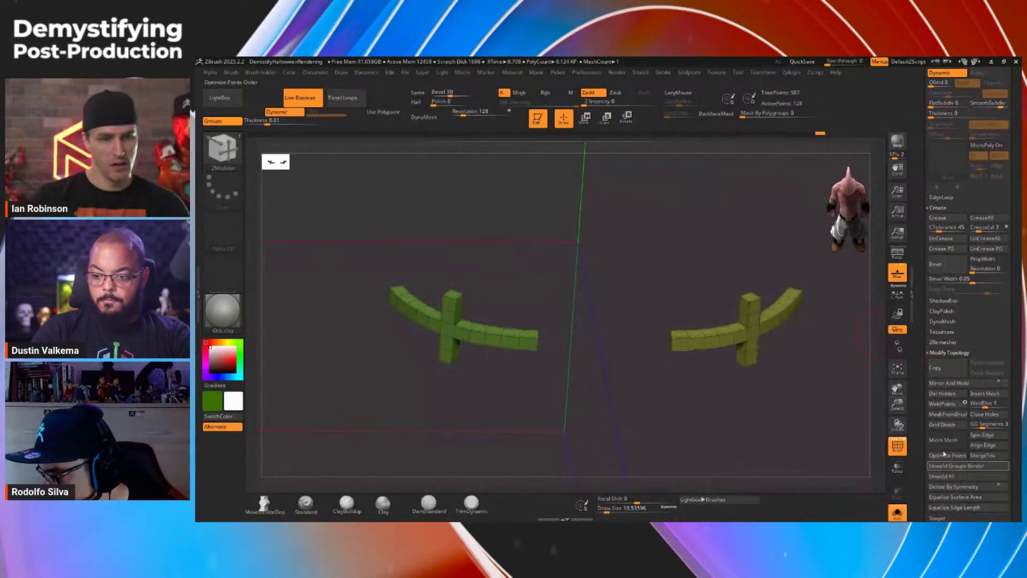
pyautogui.click(950, 394)
pyautogui.hotkey('ctrl', 'z')
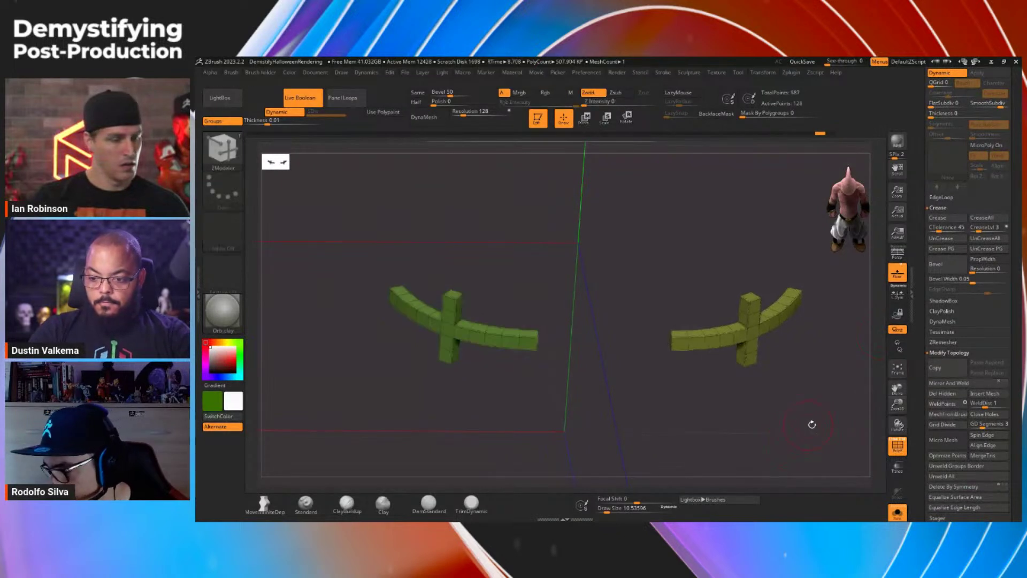
# Step: Delete the hidden cross geometry with Dynamic Subdivision switched off, and turn Dynamic Subdivision back on
pyautogui.hotkey('shift', 'd')
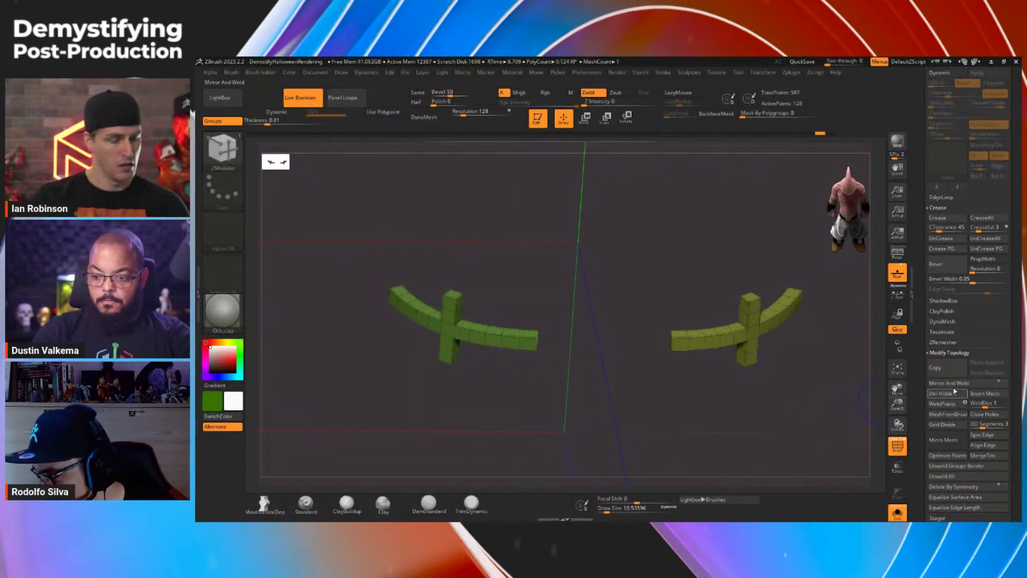
pyautogui.click(957, 394)
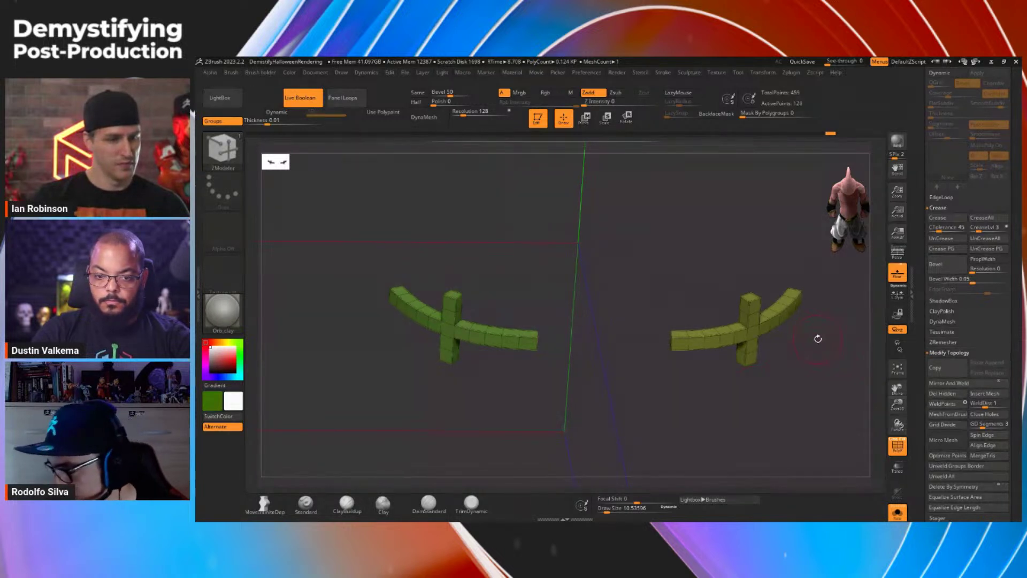
pyautogui.press('d')
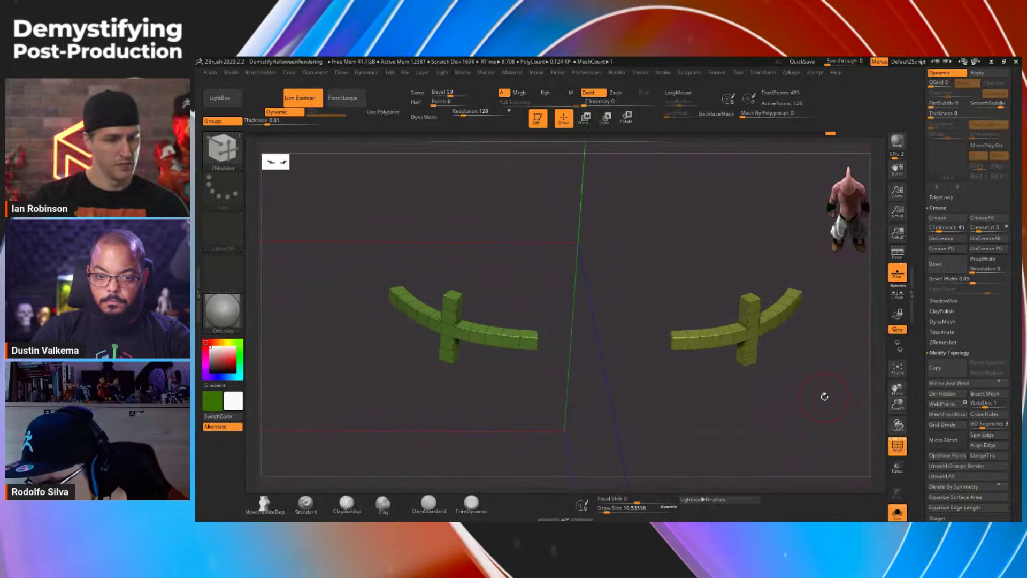
# Step: Exit Solo mode, mask off the original cross and shift the mirrored cross along its depth axis in the eye opening
pyautogui.hotkey('alt', 's')
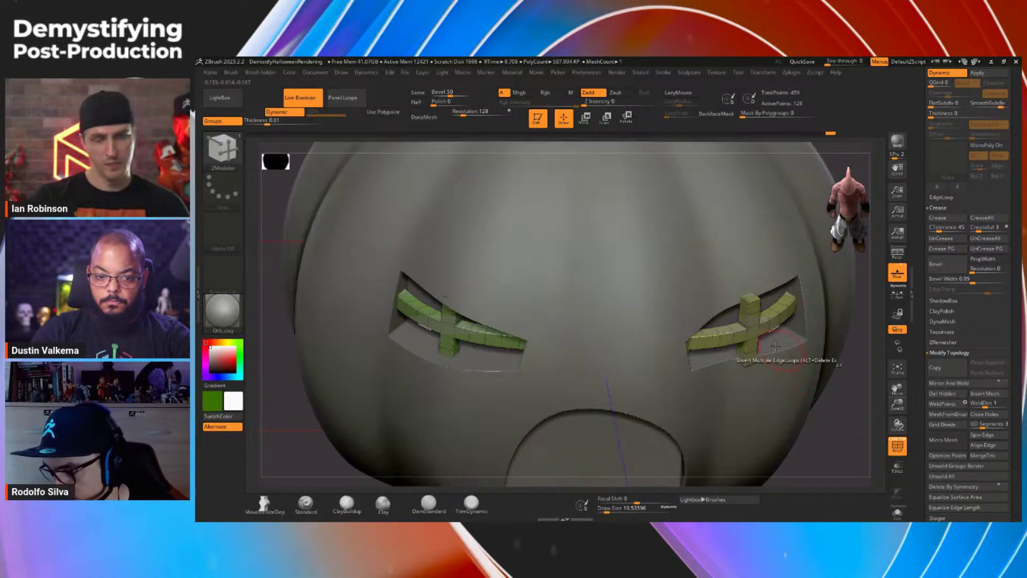
pyautogui.press('w')
pyautogui.keyDown('alt'); pyautogui.click(760, 331); pyautogui.keyUp('alt')
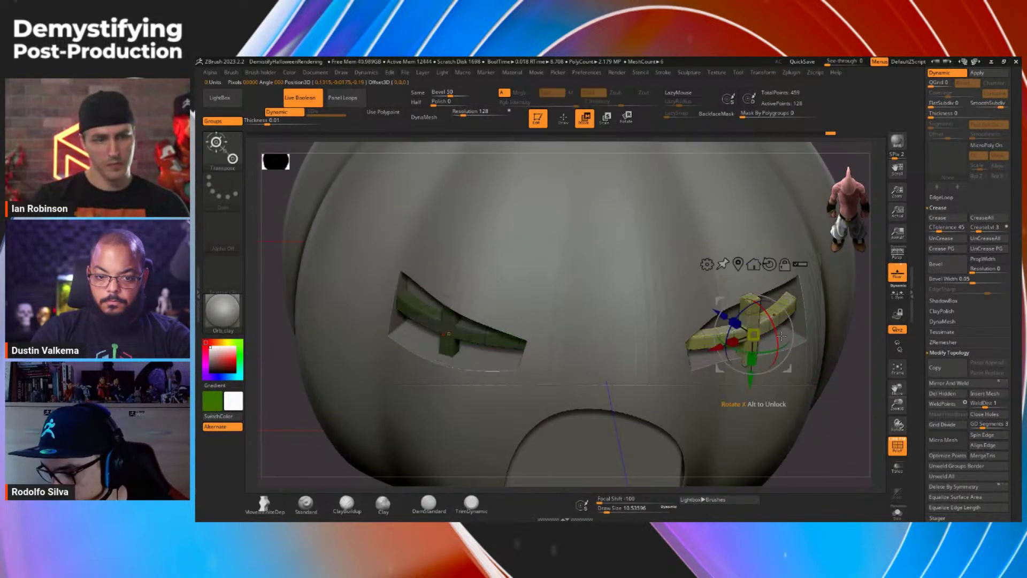
pyautogui.moveTo(724, 316)
pyautogui.mouseDown()
pyautogui.moveTo(710, 319)
pyautogui.moveTo(708, 305)
pyautogui.mouseUp()
pyautogui.moveTo(850, 413); pyautogui.dragTo(748, 359)
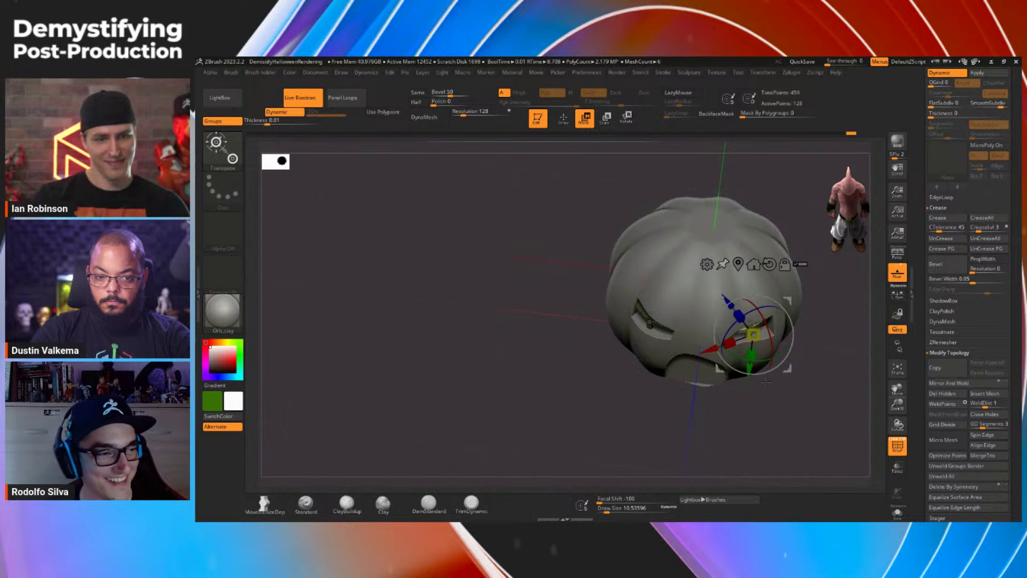
pyautogui.press('q')
pyautogui.moveTo(770, 381)
pyautogui.mouseDown()
pyautogui.moveTo(811, 380)
pyautogui.moveTo(809, 367)
pyautogui.moveTo(763, 378)
pyautogui.moveTo(782, 415)
pyautogui.moveTo(780, 388)
pyautogui.moveTo(747, 390)
pyautogui.mouseUp()
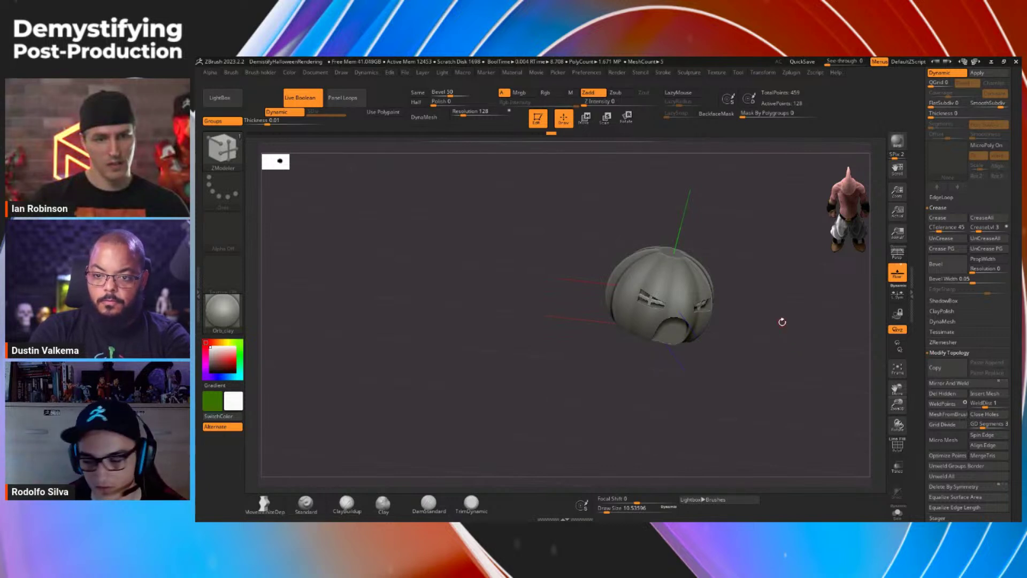
# Step: Append a Plane3D mesh as a new subtool alongside the pumpkin house
pyautogui.moveTo(782, 321); pyautogui.dragTo(770, 394)
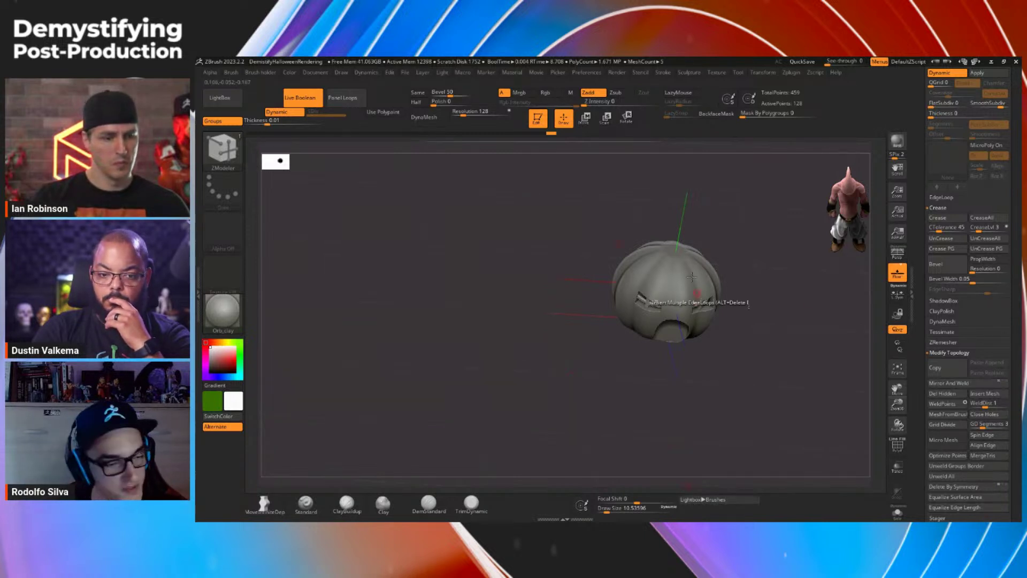
pyautogui.moveTo(829, 355); pyautogui.dragTo(772, 368)
pyautogui.press('w')
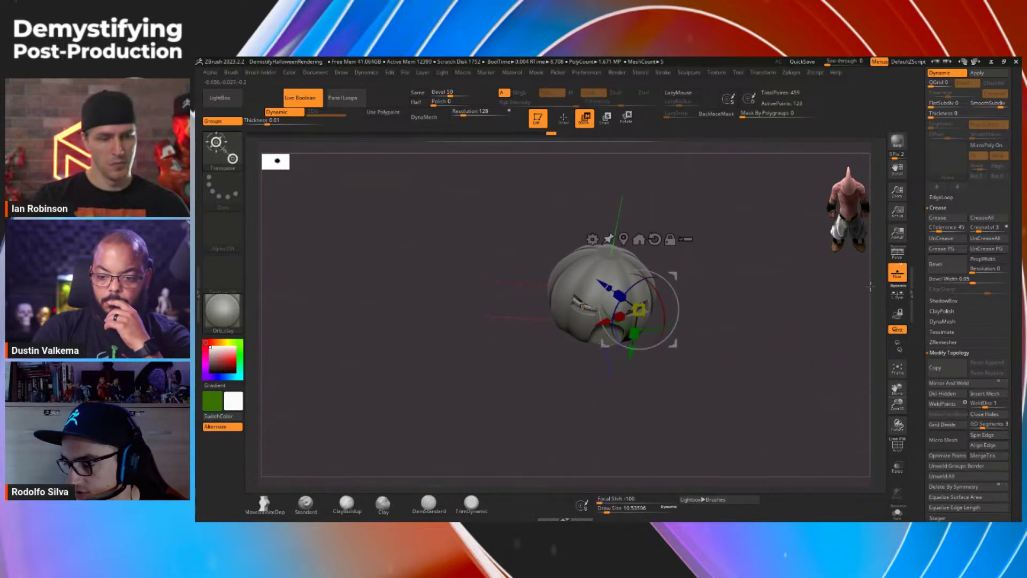
pyautogui.scroll(10, 919, 342)
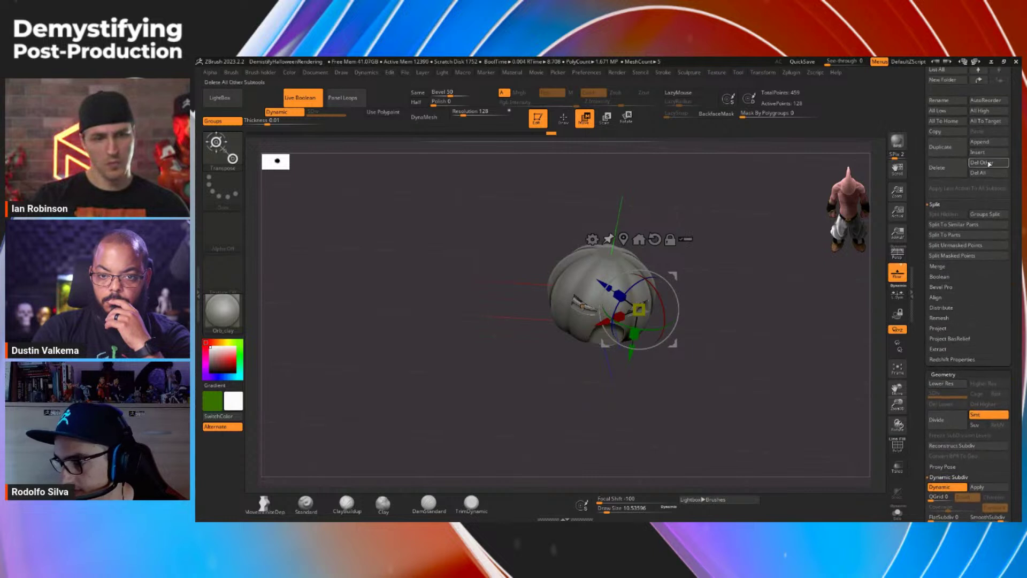
pyautogui.click(980, 142)
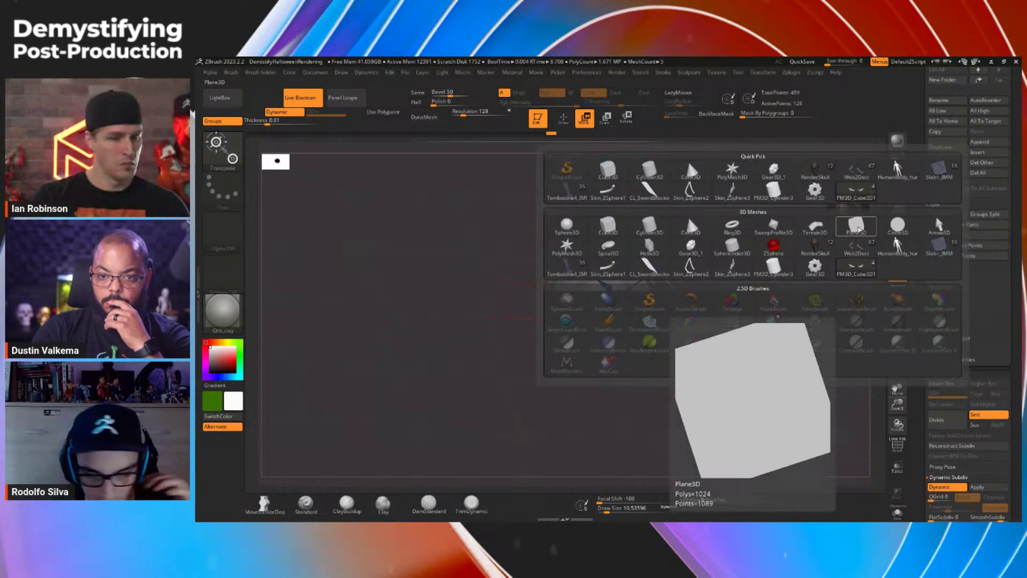
pyautogui.click(857, 227)
# Step: Rotate the new plane to horizontal, reset the gizmo orientation and lower the plane as ground beneath the pumpkin house
pyautogui.moveTo(830, 331); pyautogui.dragTo(770, 303)
pyautogui.keyDown('shift'); pyautogui.moveTo(603, 271); pyautogui.dragTo(733, 227); pyautogui.keyUp('shift')
pyautogui.click(619, 219)
pyautogui.moveTo(615, 242); pyautogui.dragTo(622, 263)
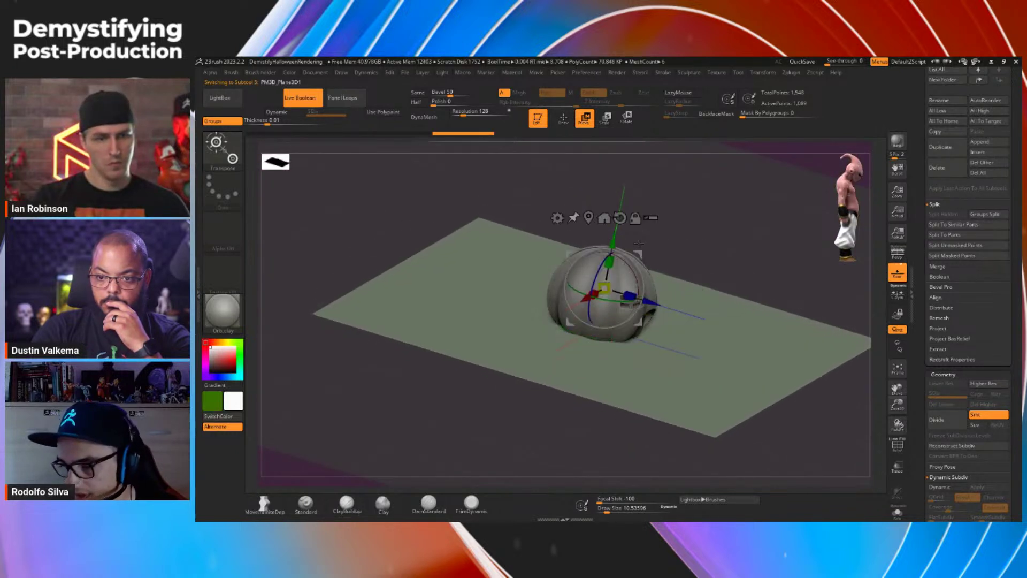
# Step: Turn off Live Boolean and view the pumpkin house on the ground plane from above
pyautogui.click(300, 103)
pyautogui.moveTo(815, 246); pyautogui.dragTo(802, 342)
pyautogui.keyDown('alt'); pyautogui.moveTo(836, 376); pyautogui.dragTo(771, 343); pyautogui.keyUp('alt')
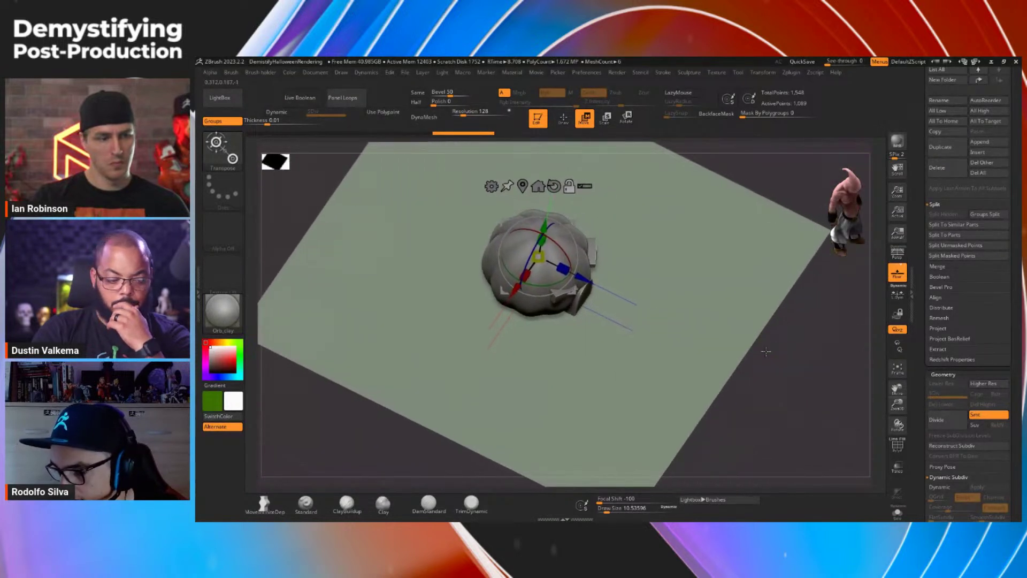
# Step: Reinitialize the ground subtool as a plane primitive, orient it horizontally and reduce its divisions to a single polygon
pyautogui.click(491, 186)
pyautogui.click(668, 191)
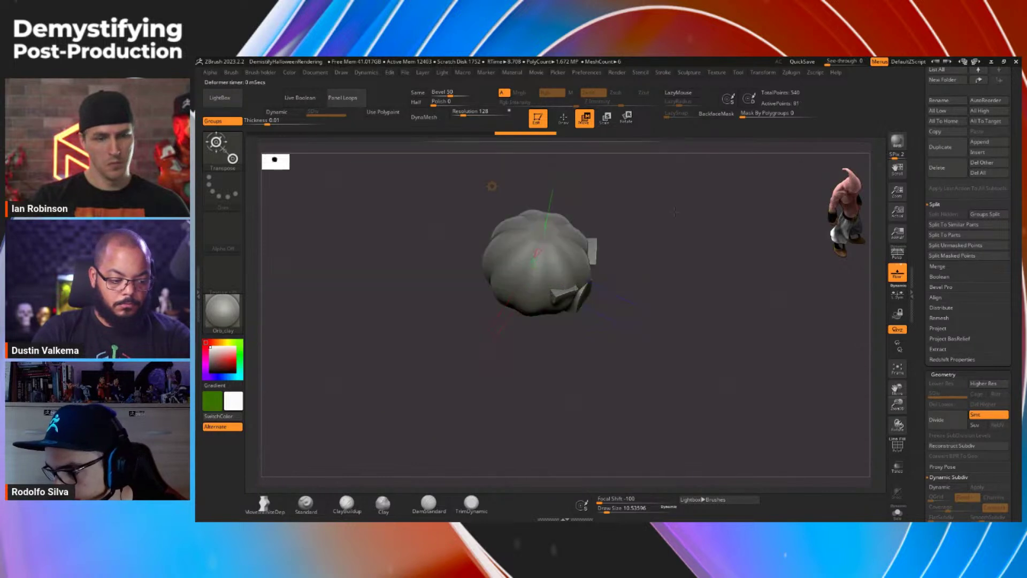
pyautogui.press('w')
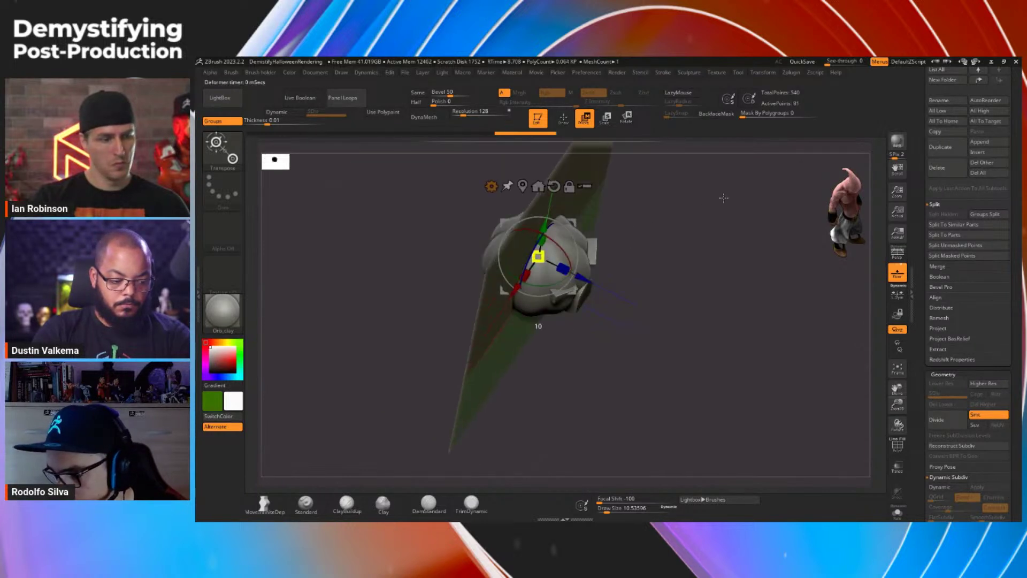
pyautogui.moveTo(571, 245); pyautogui.dragTo(521, 205)
pyautogui.moveTo(490, 260); pyautogui.dragTo(499, 248, button='right')
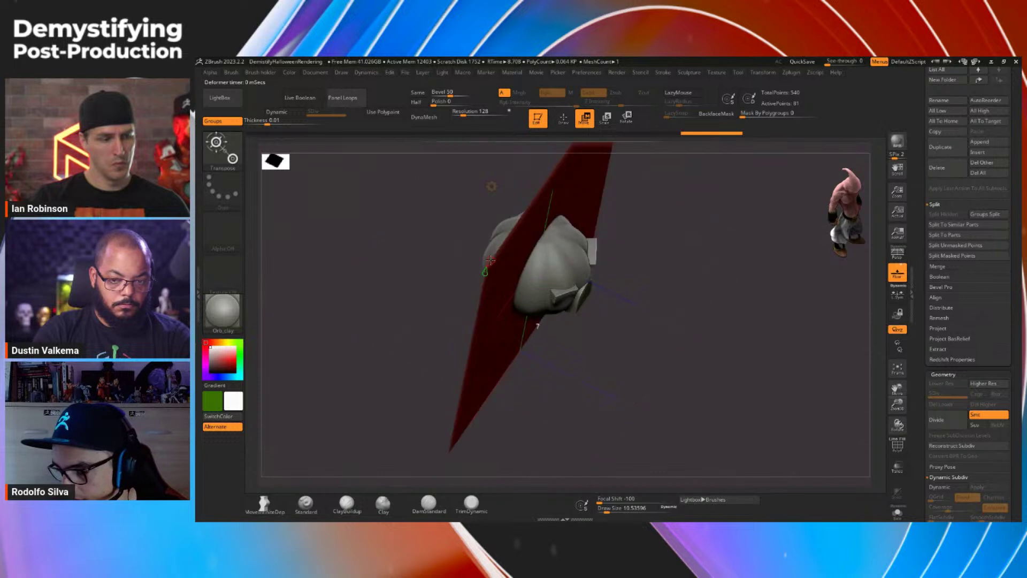
pyautogui.moveTo(499, 249); pyautogui.dragTo(503, 245)
pyautogui.moveTo(504, 244); pyautogui.dragTo(498, 213, button='right')
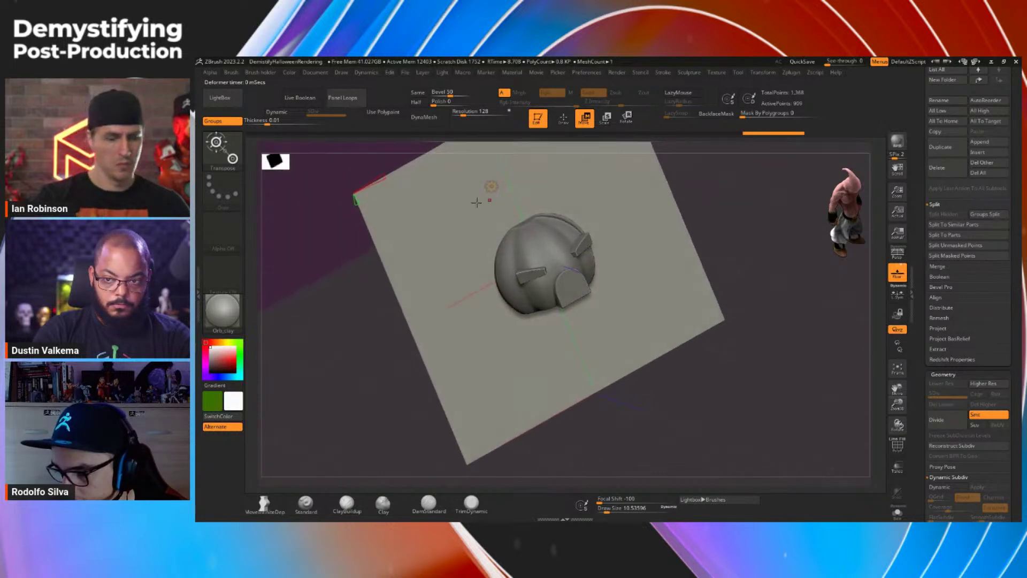
pyautogui.moveTo(382, 180); pyautogui.dragTo(355, 193)
pyautogui.keyDown('shift'); pyautogui.moveTo(546, 242); pyautogui.dragTo(516, 194); pyautogui.keyUp('shift')
# Step: Turn off subdivision smoothing and divide the ground plane to subdivision level 10
pyautogui.moveTo(916, 218); pyautogui.dragTo(920, 162)
pyautogui.click(991, 331)
pyautogui.click(955, 338)
pyautogui.click(951, 337)
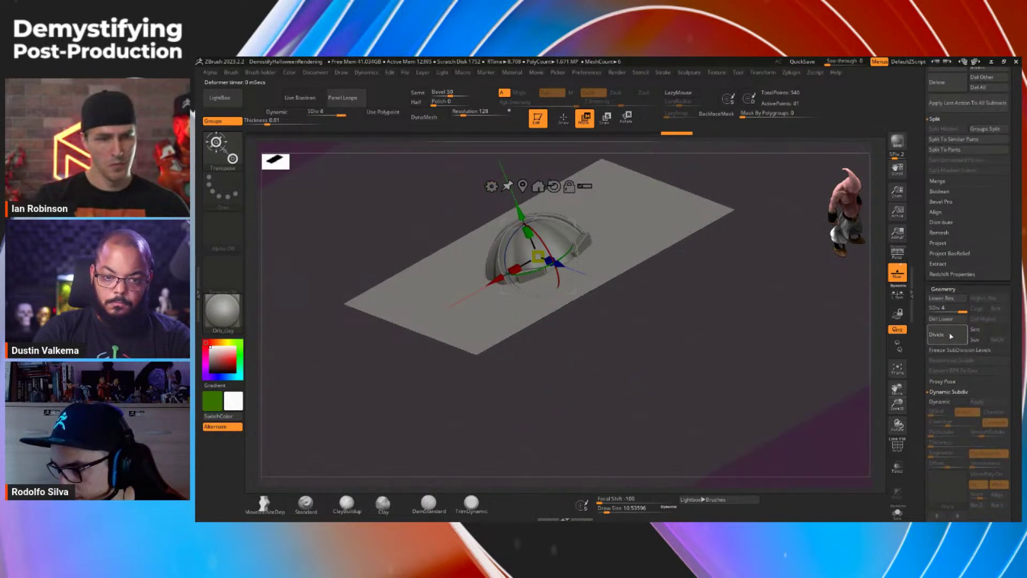
pyautogui.click(951, 337)
pyautogui.click(954, 336)
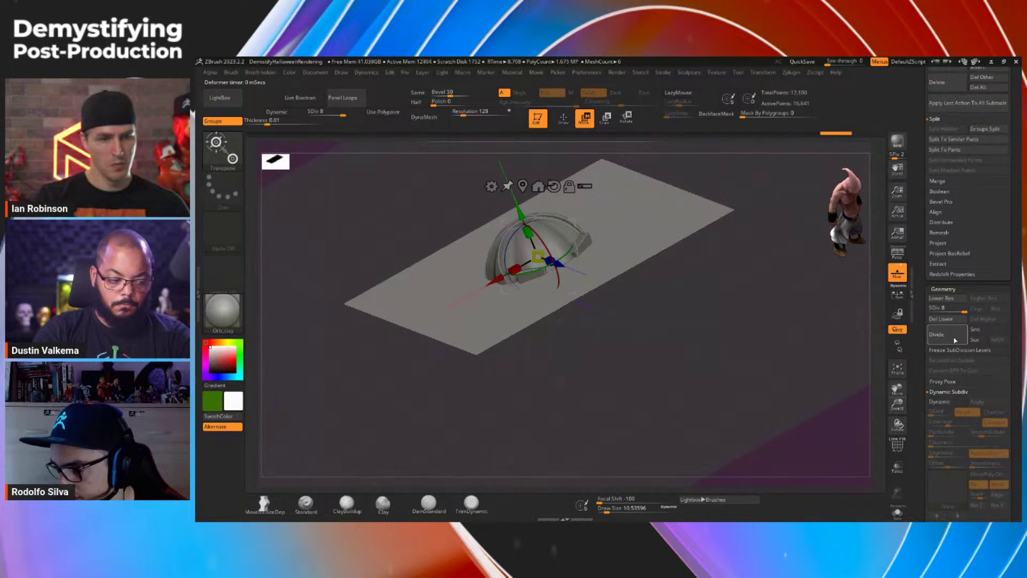
pyautogui.click(954, 337)
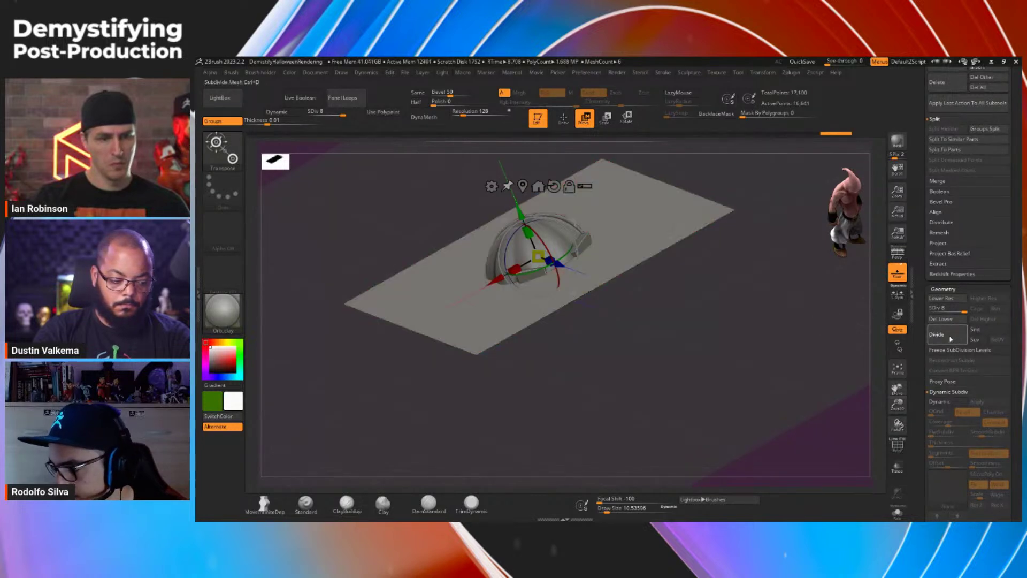
pyautogui.click(955, 335)
# Step: Divide the ground plane once more to level 11 and lower it beneath the pumpkin house
pyautogui.moveTo(818, 342); pyautogui.dragTo(814, 340)
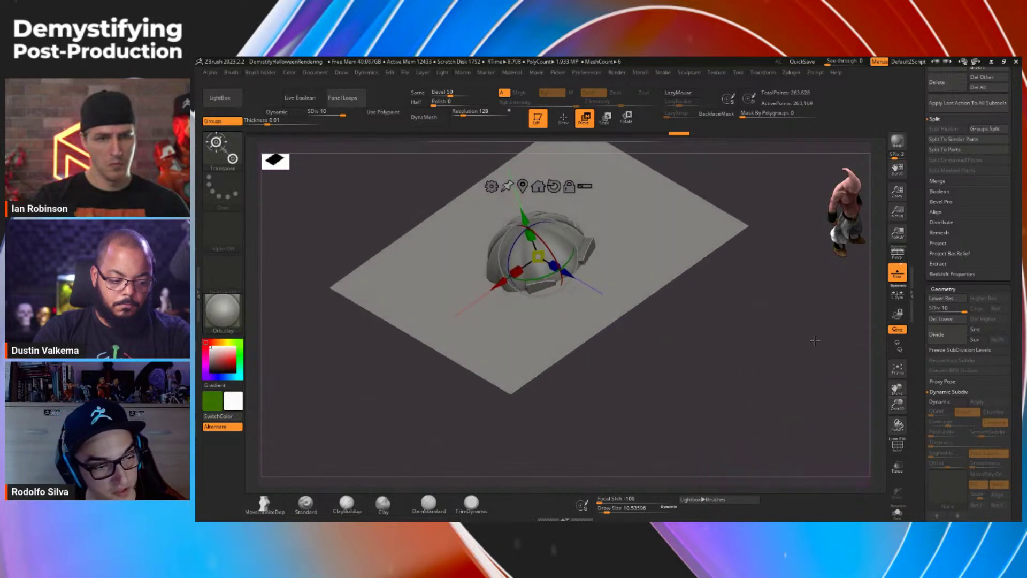
pyautogui.moveTo(722, 335); pyautogui.dragTo(637, 261)
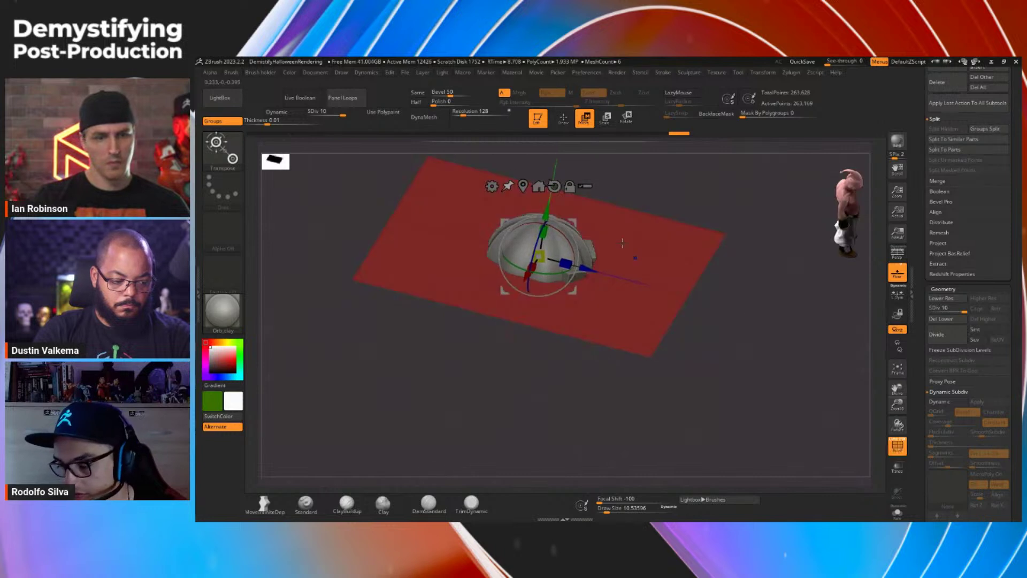
pyautogui.click(936, 334)
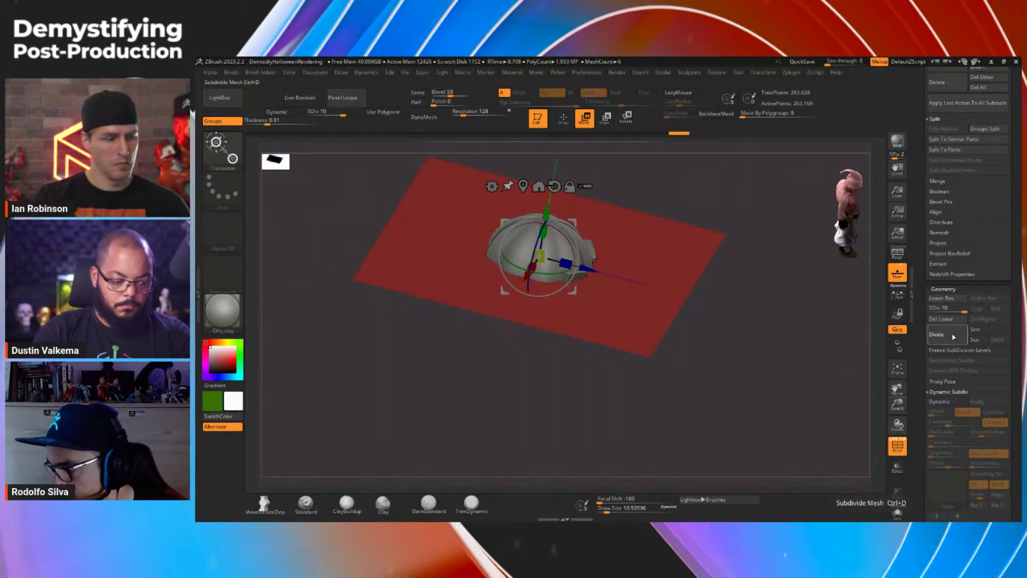
pyautogui.moveTo(545, 215); pyautogui.dragTo(548, 245)
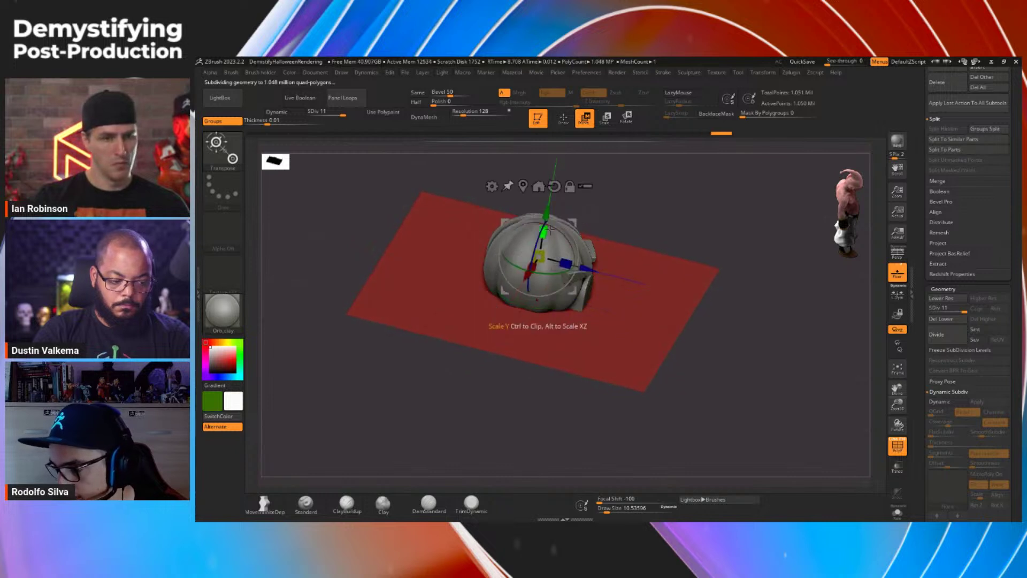
pyautogui.click(958, 321)
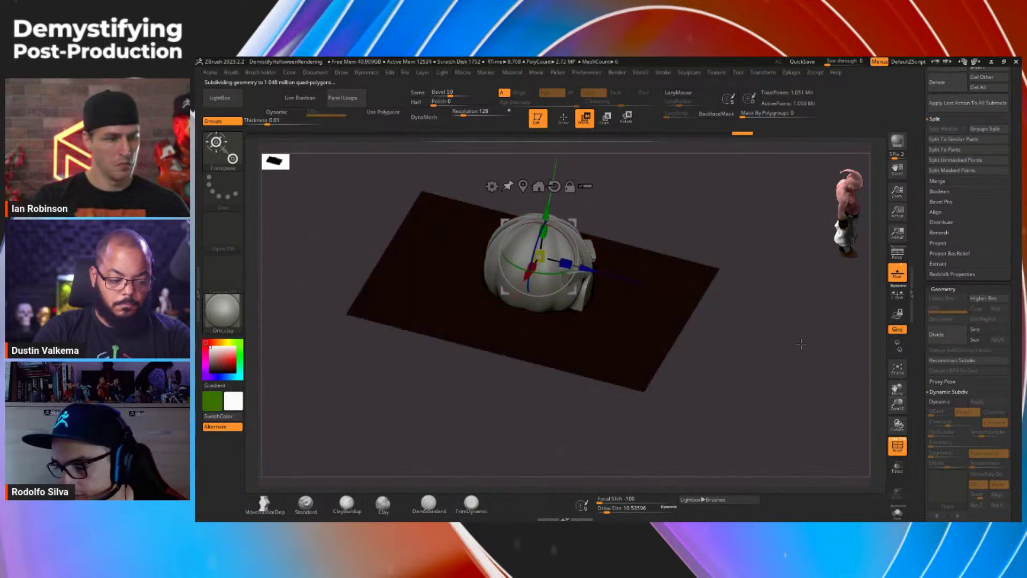
pyautogui.hotkey('shift', 'f')
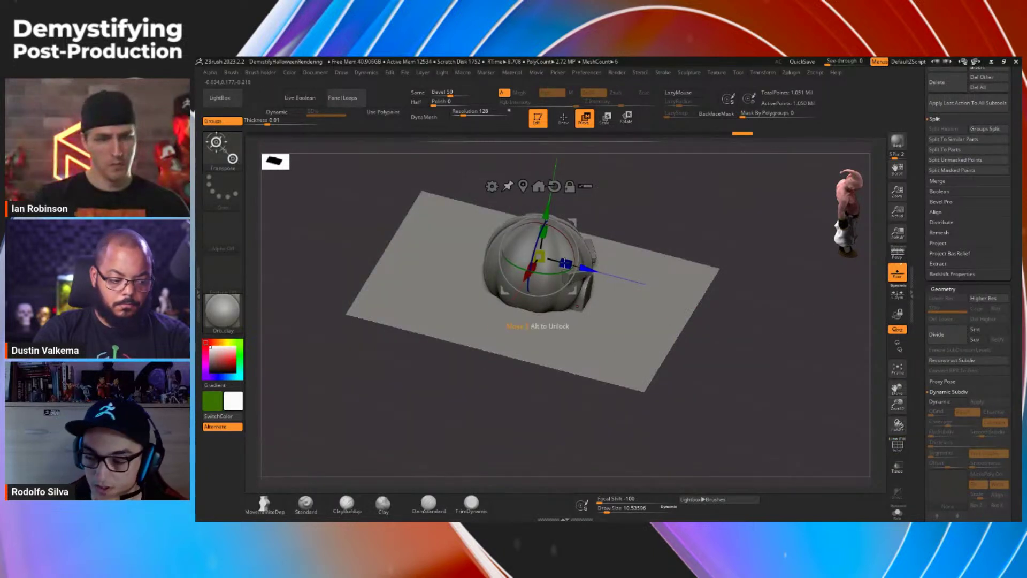
pyautogui.scroll(-10, 906, 172)
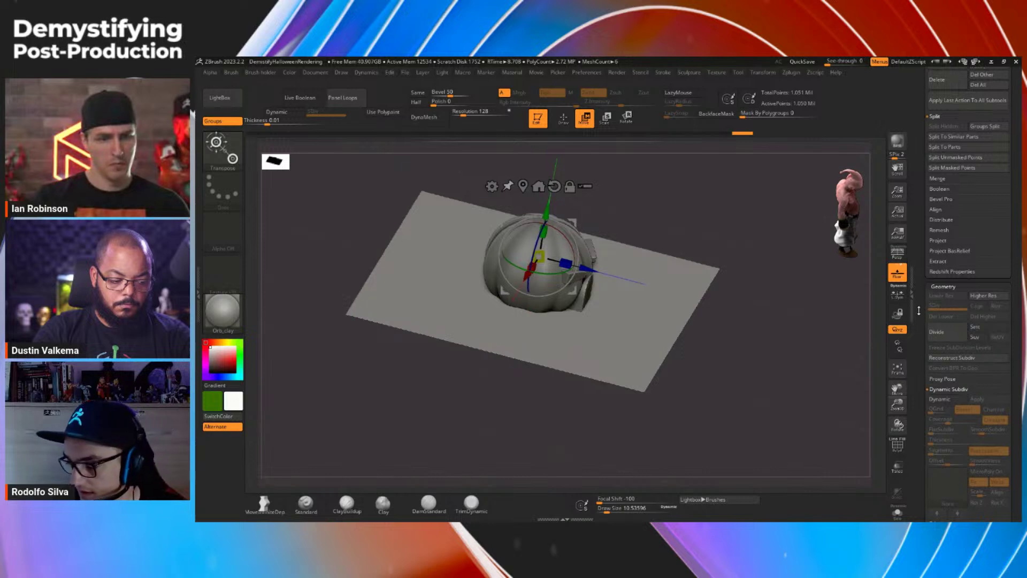
pyautogui.scroll(-10, 947, 212)
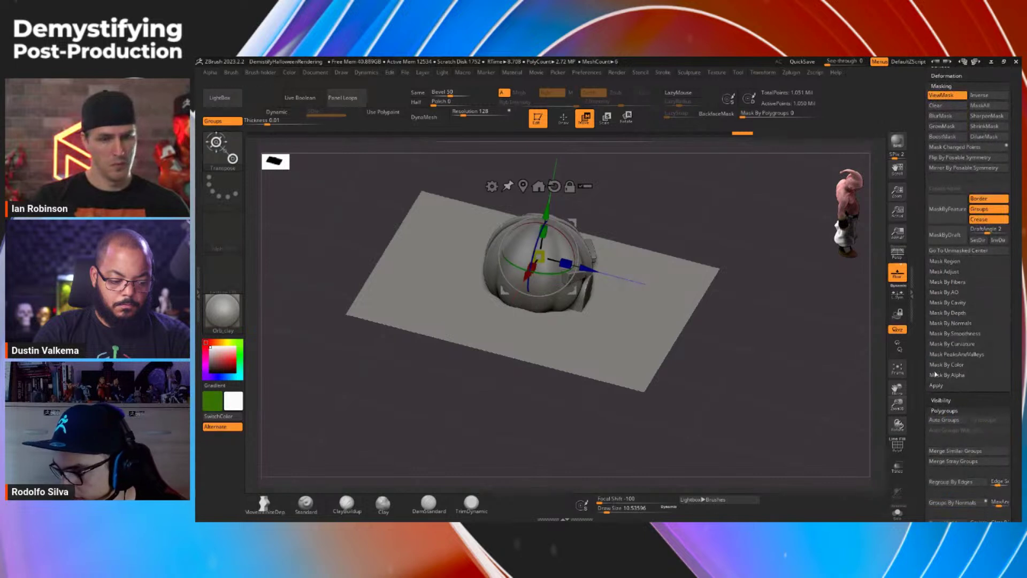
pyautogui.scroll(-10, 947, 211)
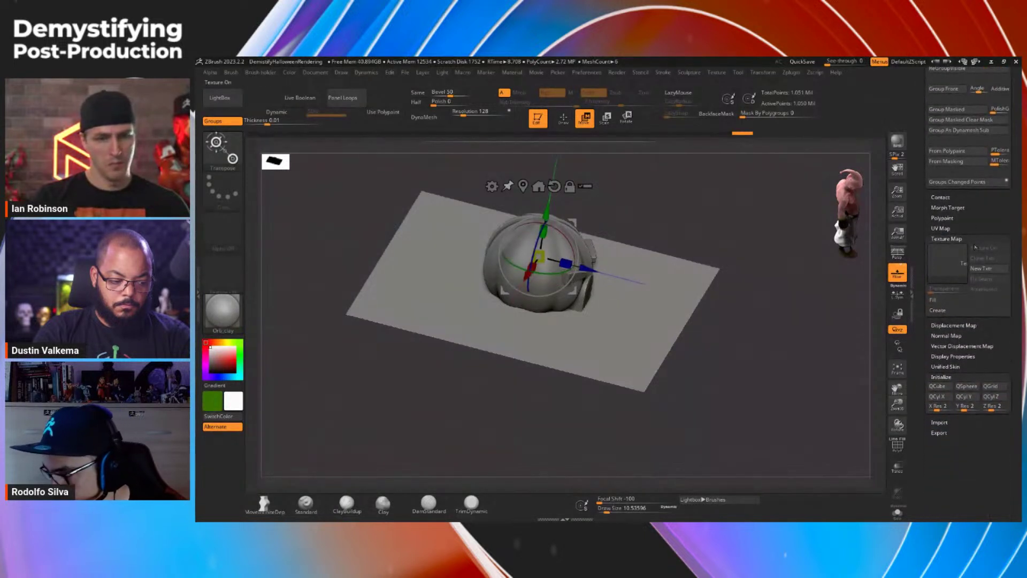
pyautogui.click(989, 268)
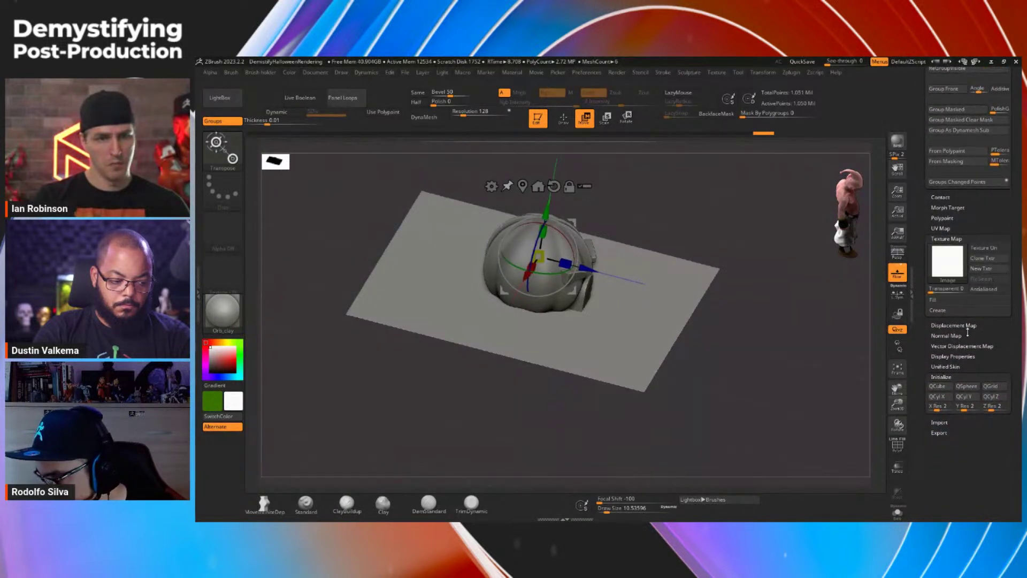
pyautogui.click(941, 228)
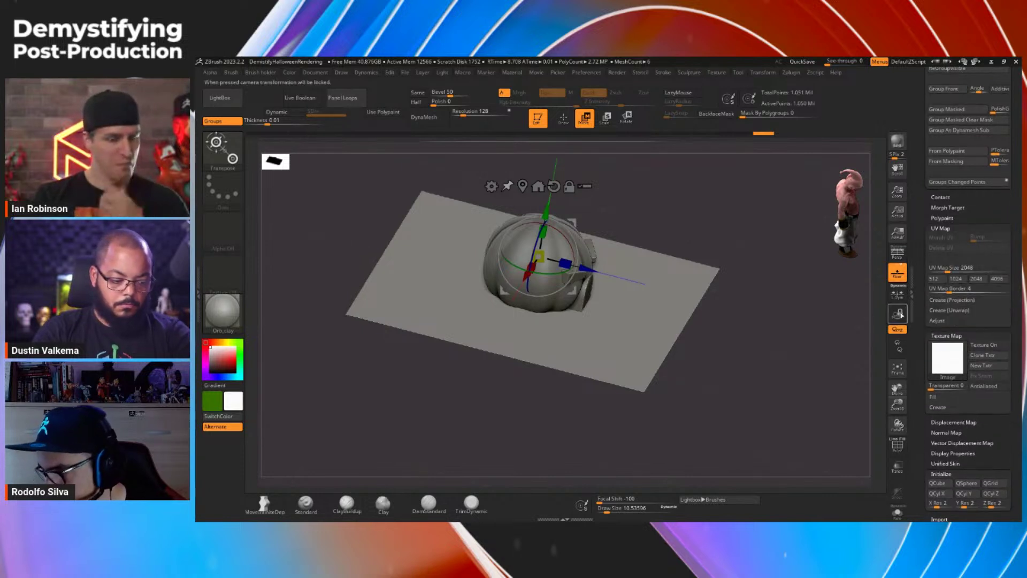
pyautogui.hotkey('ctrl', 'z')
pyautogui.hotkey('ctrl', 'z')
# Step: Set the ground plane to subdivision level 1 and unwrap its UVs with UV Master
pyautogui.moveTo(952, 251); pyautogui.dragTo(952, 436)
pyautogui.moveTo(962, 226); pyautogui.dragTo(926, 226)
pyautogui.click(791, 72)
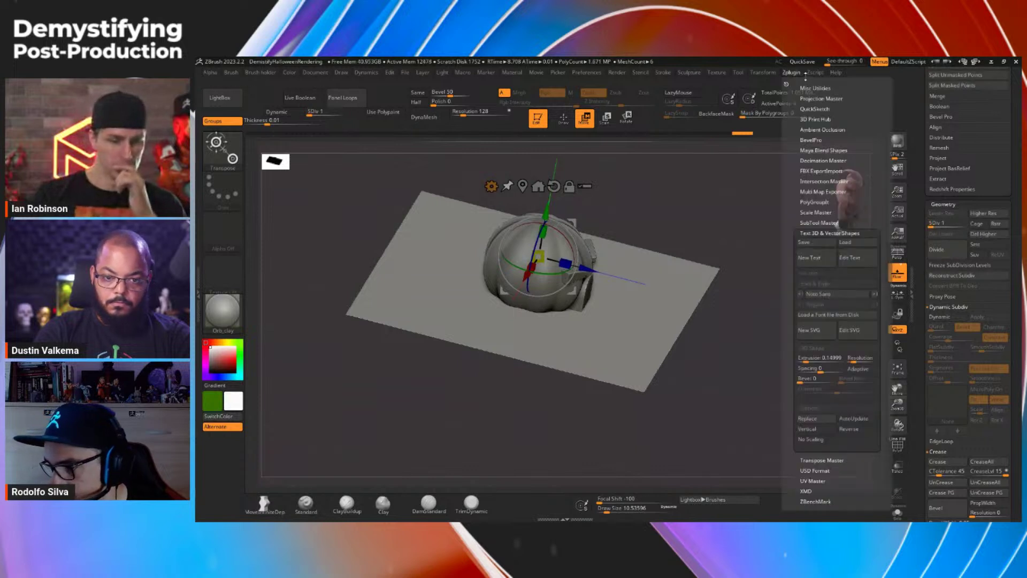
pyautogui.click(813, 481)
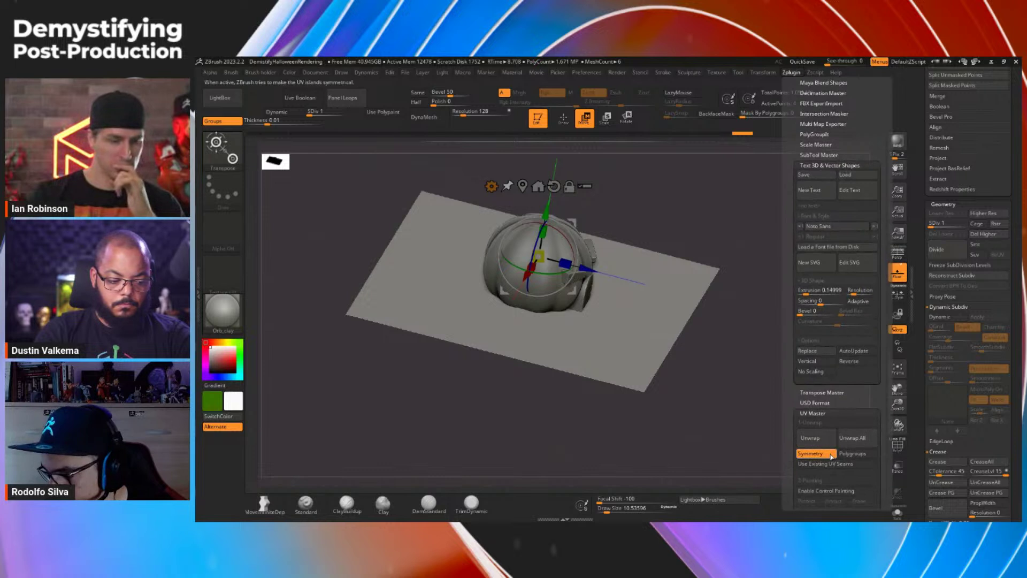
pyautogui.click(827, 442)
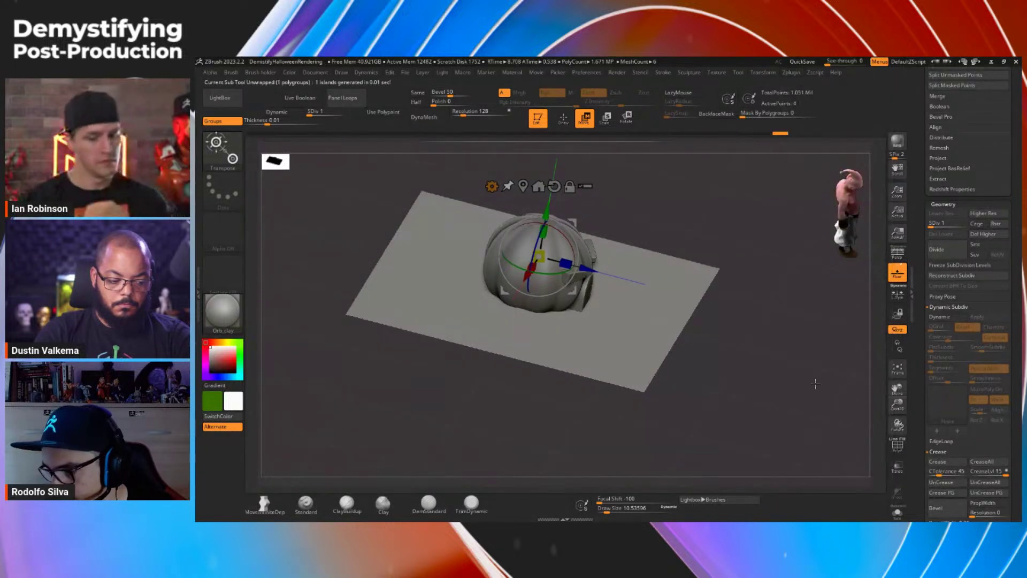
# Step: Return the ground plane to subdivision level 11 and briefly preview its UV layout with Morph UV
pyautogui.moveTo(816, 386); pyautogui.dragTo(855, 374)
pyautogui.click(952, 275)
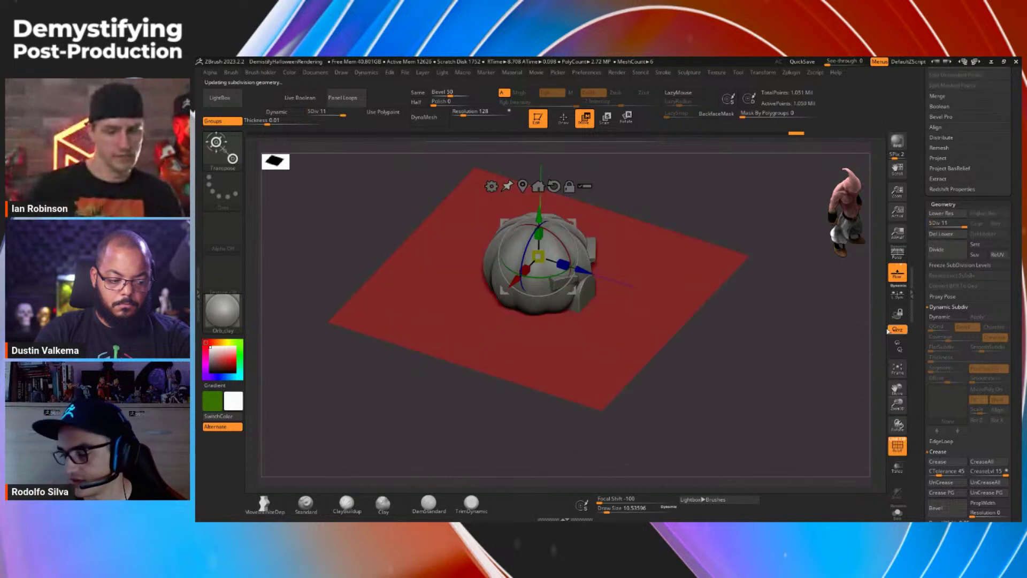
pyautogui.scroll(-10, 942, 207)
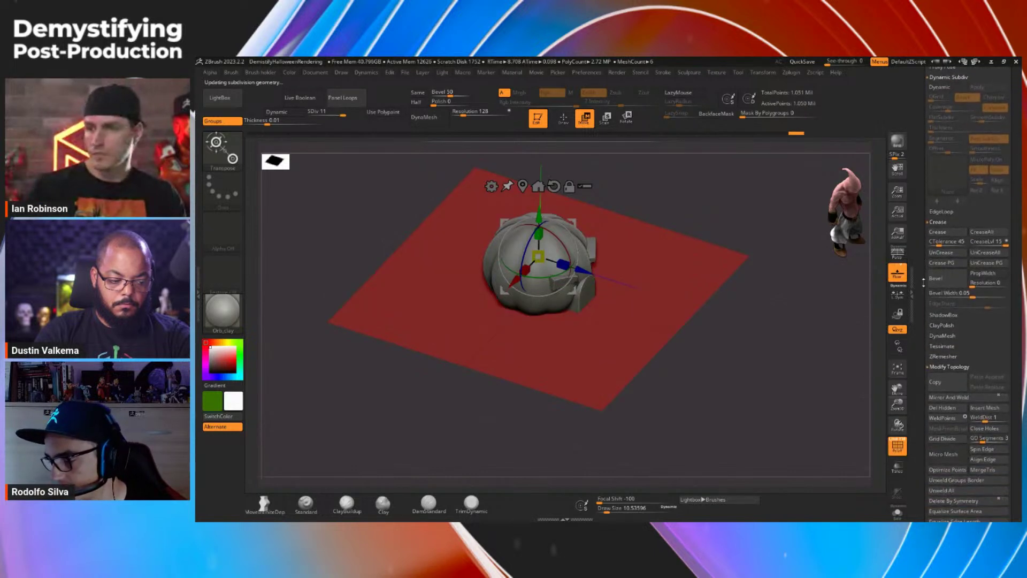
pyautogui.scroll(-8, 942, 207)
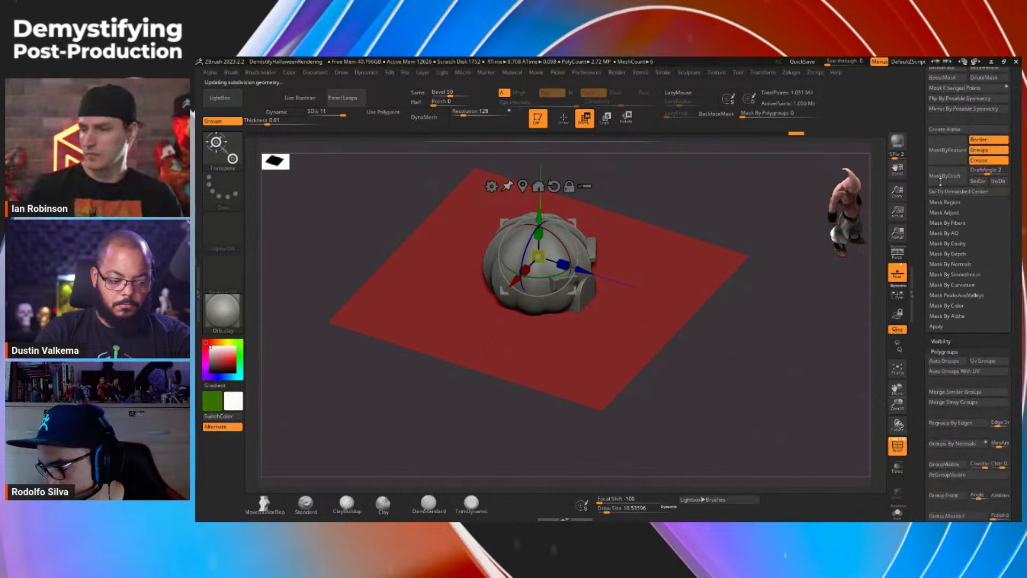
pyautogui.scroll(-12, 920, 367)
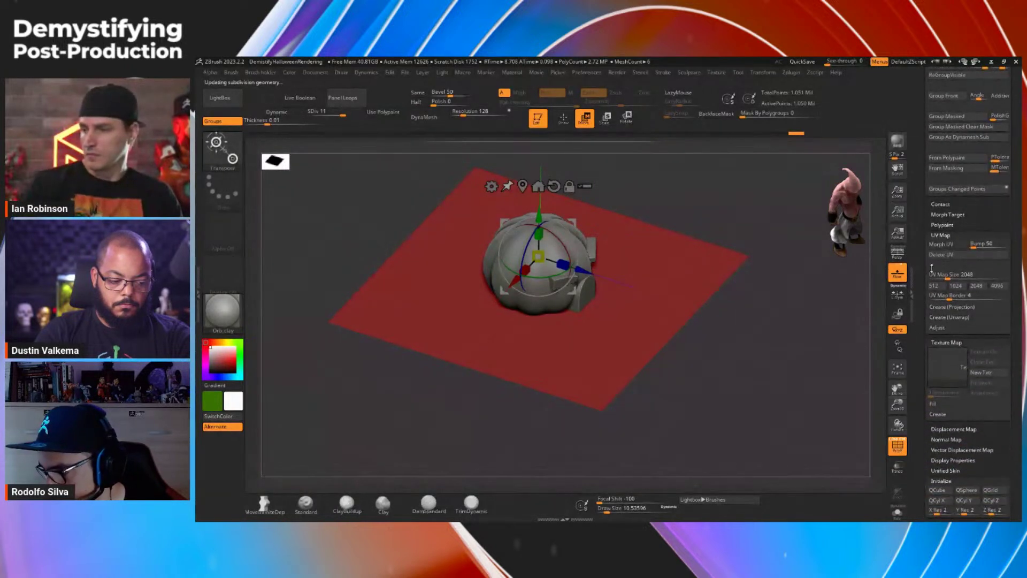
pyautogui.click(946, 245)
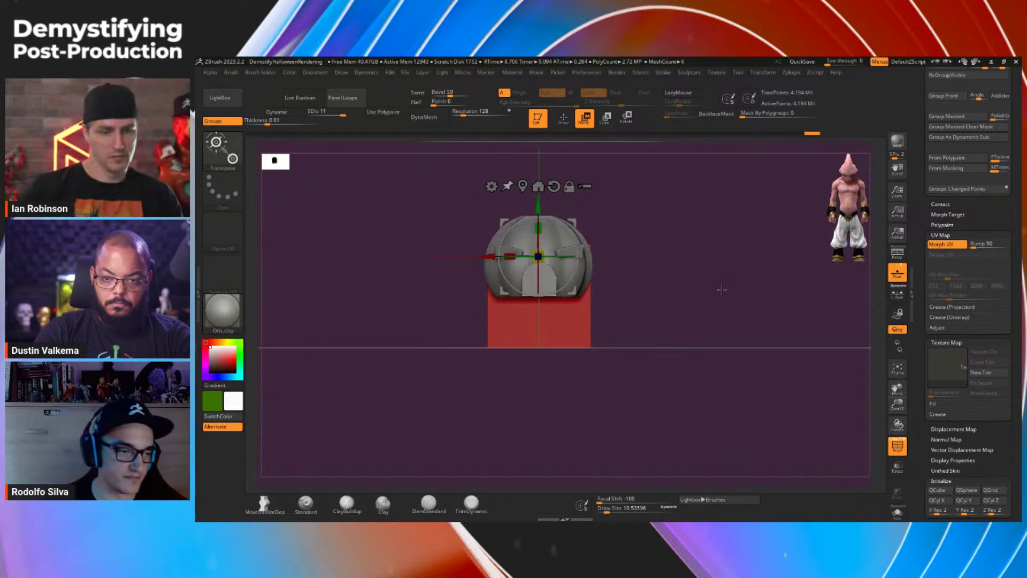
pyautogui.click(951, 247)
# Step: View the scene from above and try to cut the ground plane along a curved path using the KnifeCurve brush
pyautogui.press('q')
pyautogui.keyDown('shift'); pyautogui.moveTo(708, 351); pyautogui.dragTo(777, 359); pyautogui.keyUp('shift')
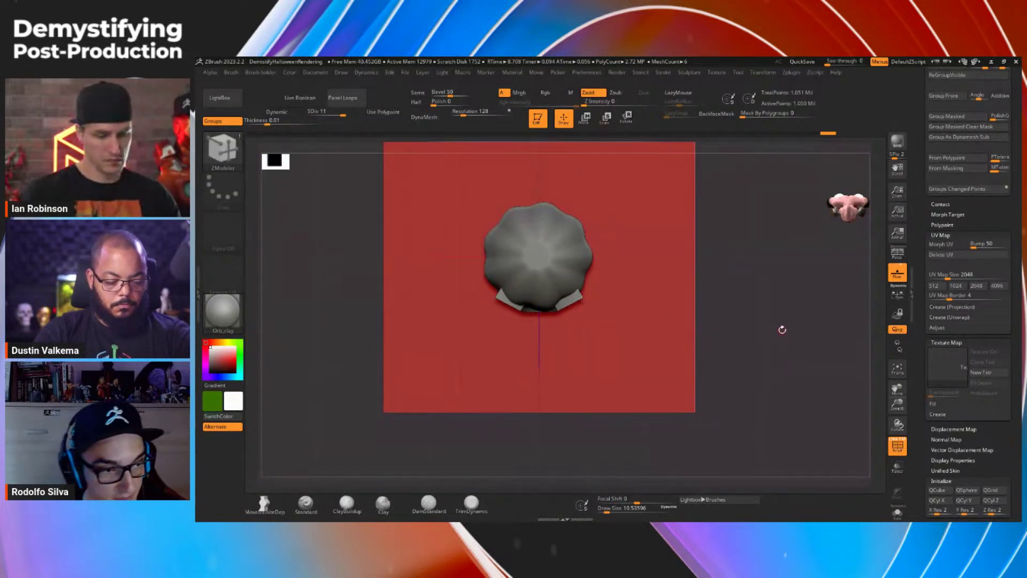
pyautogui.keyDown('alt'); pyautogui.moveTo(765, 337); pyautogui.dragTo(545, 408); pyautogui.keyUp('alt')
pyautogui.press('w')
pyautogui.keyDown('alt'); pyautogui.moveTo(728, 356); pyautogui.dragTo(751, 301); pyautogui.keyUp('alt')
pyautogui.press('q')
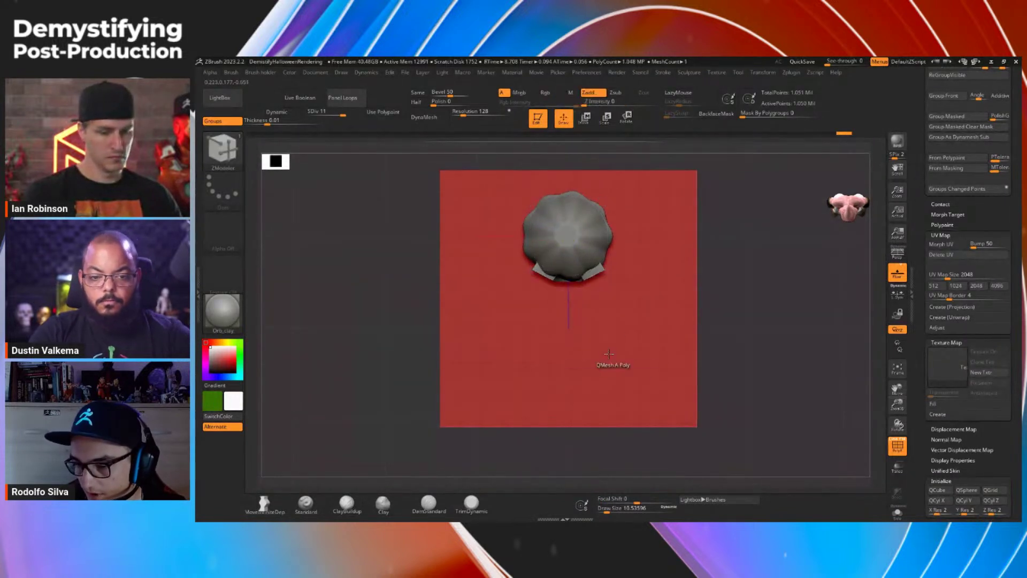
pyautogui.click(239, 152)
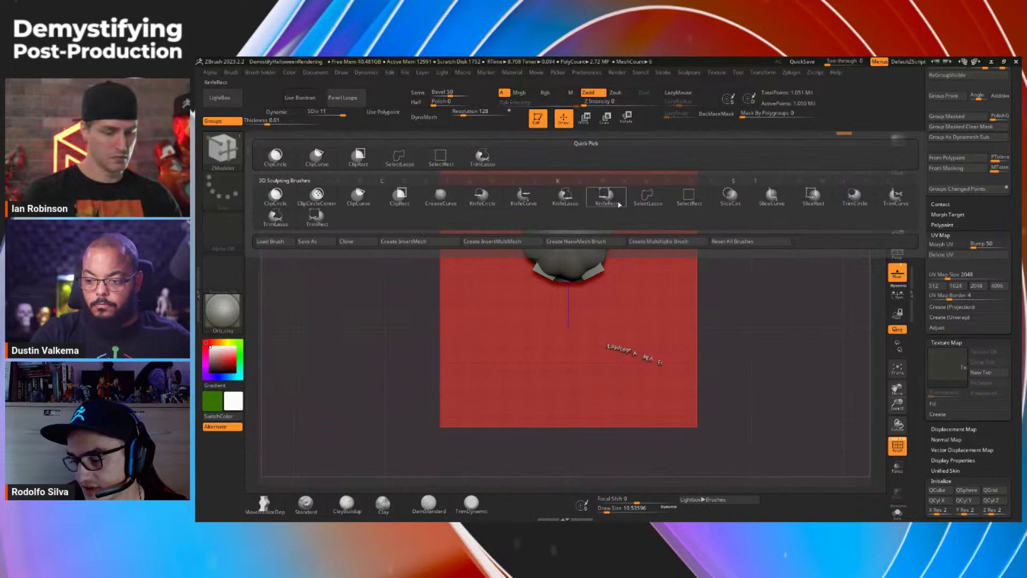
pyautogui.hotkey('ctrl', 'shift')
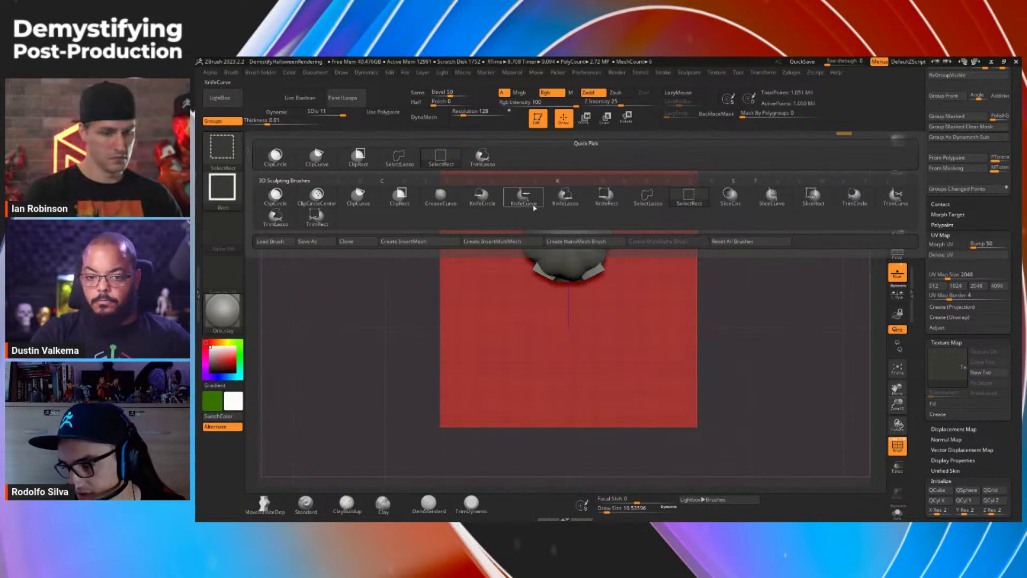
pyautogui.press('ctrl')
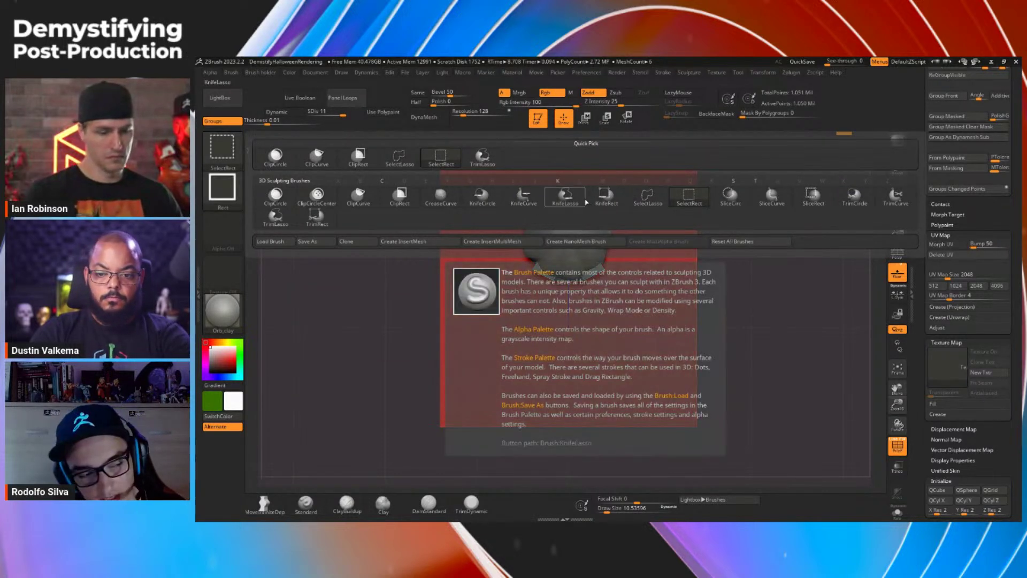
pyautogui.click(523, 196)
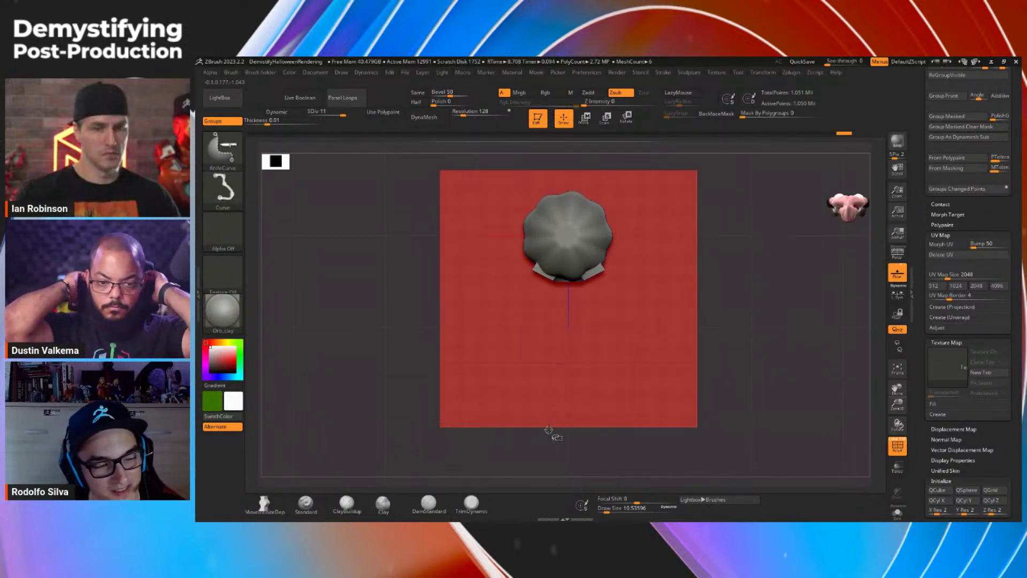
pyautogui.moveTo(556, 448); pyautogui.dragTo(396, 213)
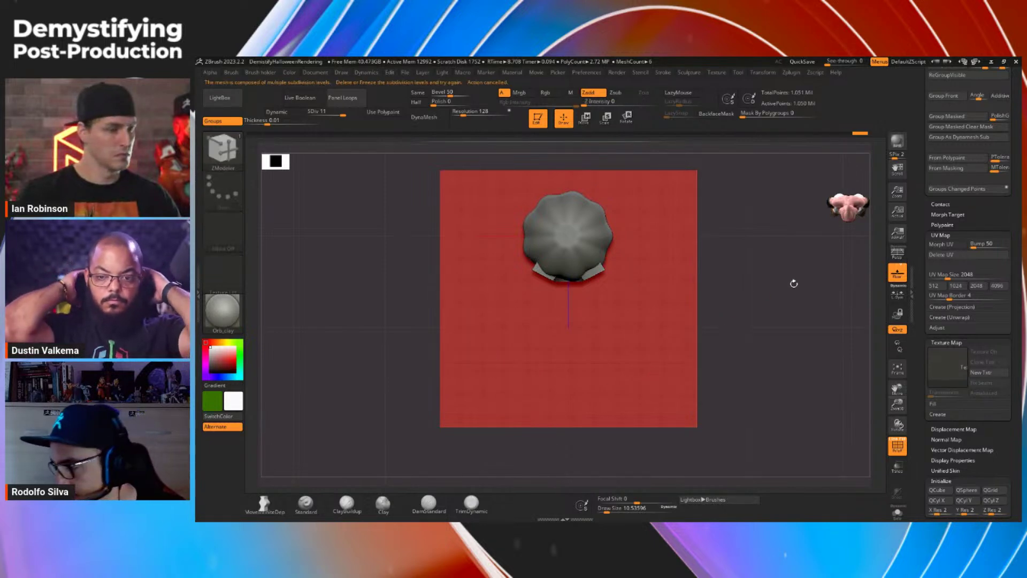
# Step: Delete the ground plane's lower subdivision levels
pyautogui.scroll(1, 962, 255)
pyautogui.scroll(10, 961, 256)
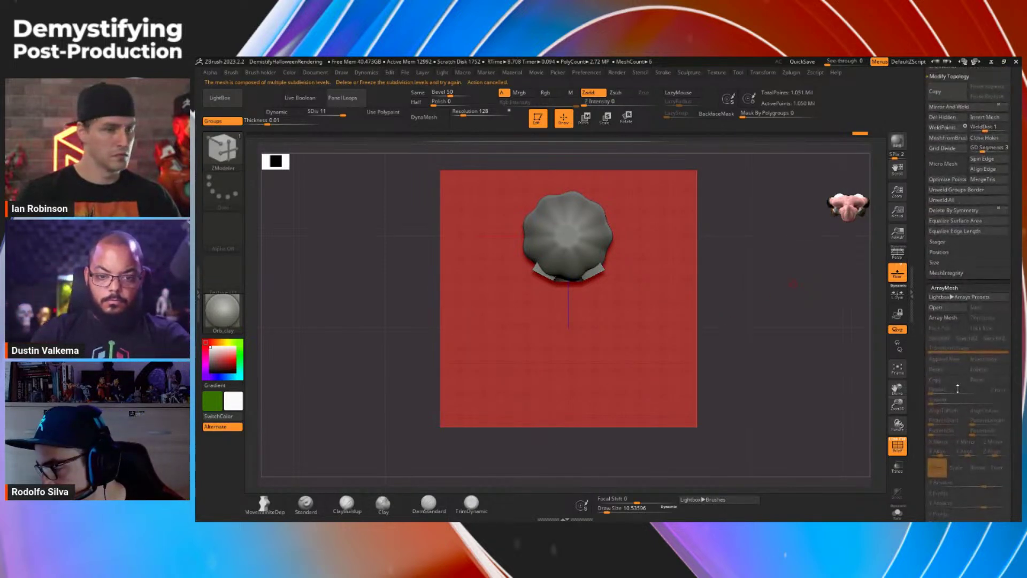
pyautogui.scroll(8, 957, 374)
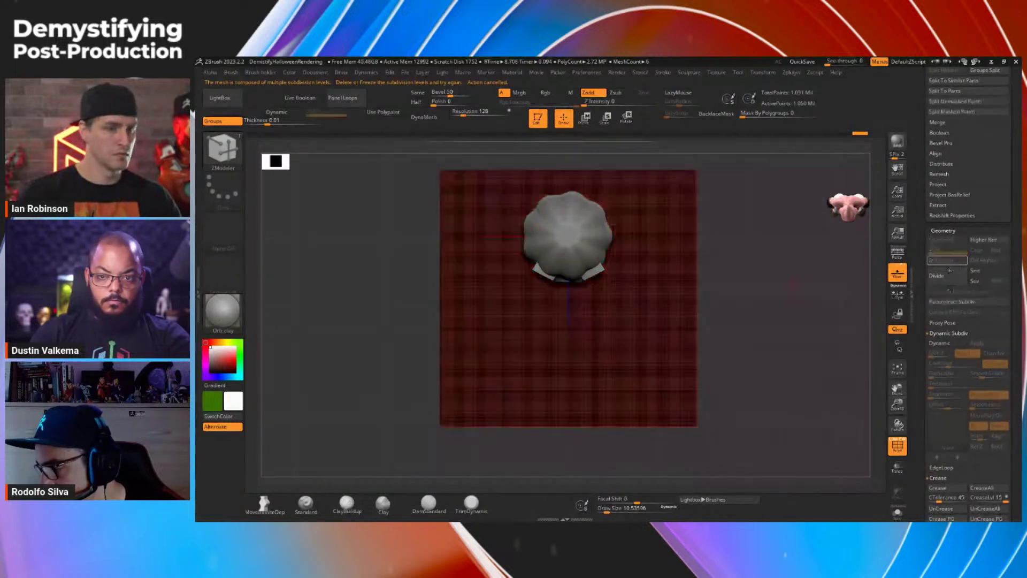
# Step: Slice the ground plane along a curved path down its left side using the SliceCurve brush
pyautogui.moveTo(550, 452); pyautogui.dragTo(394, 222)
pyautogui.hotkey('ctrl', 'shift', 'alt')
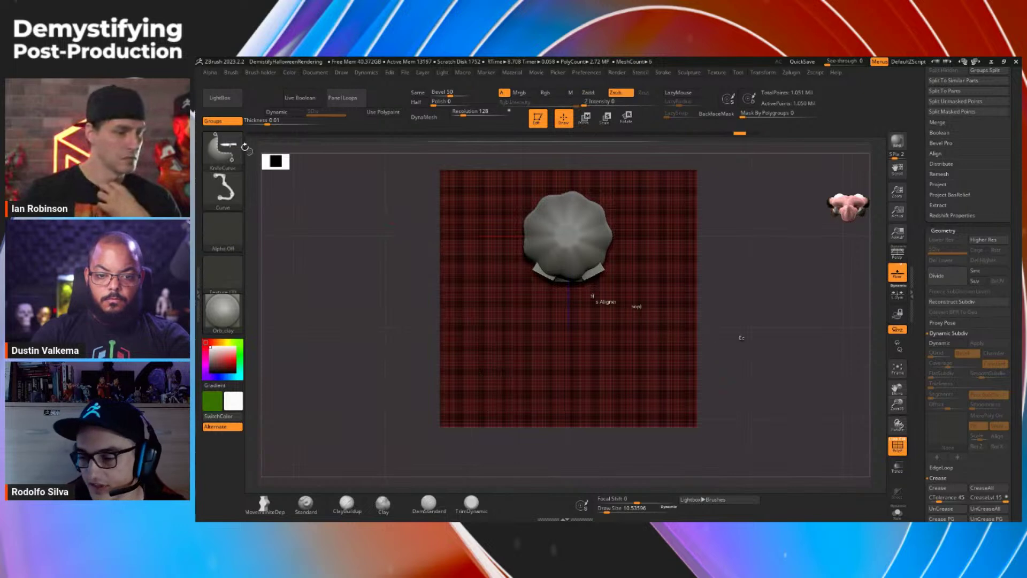
pyautogui.click(240, 160)
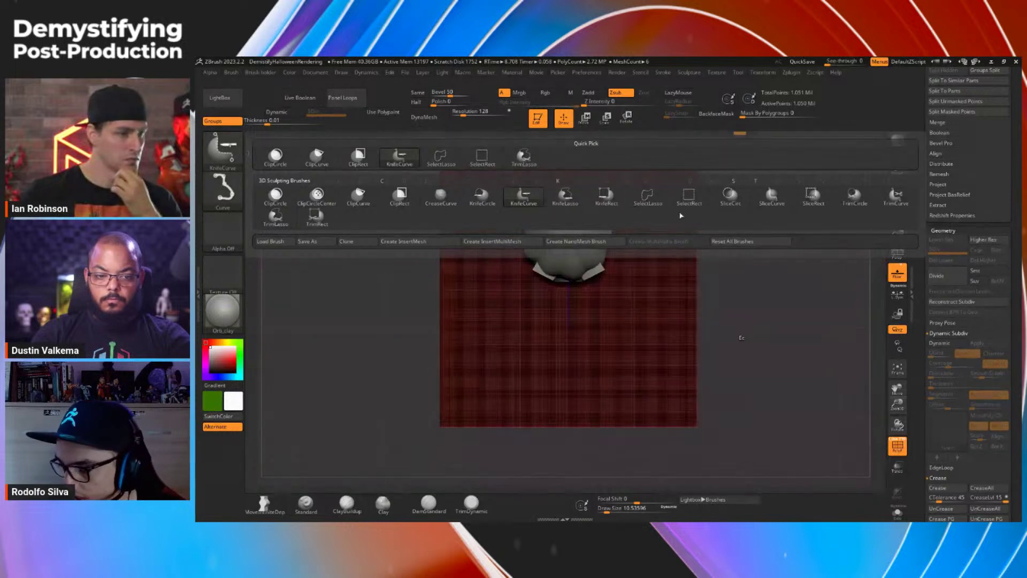
pyautogui.click(771, 195)
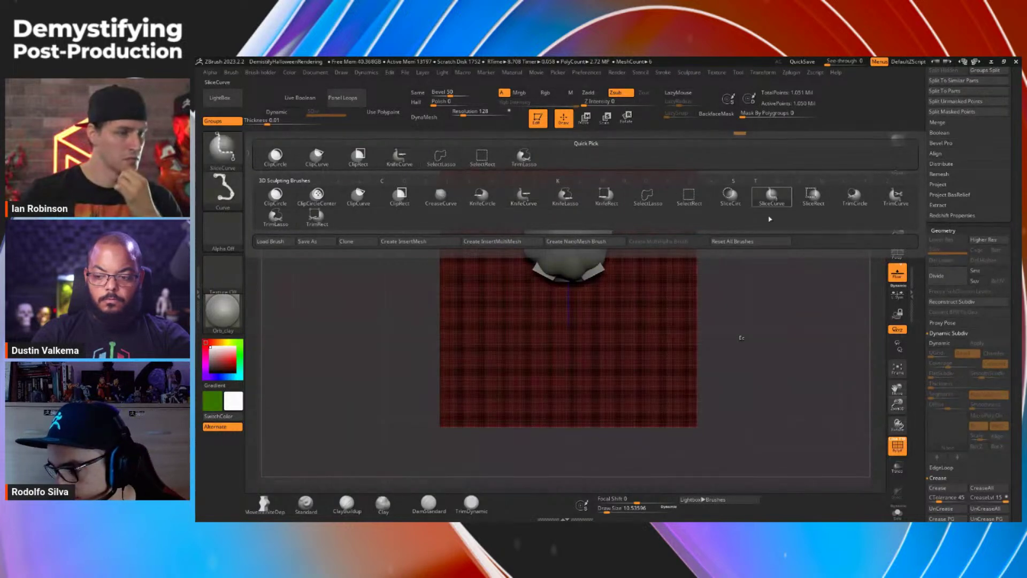
pyautogui.moveTo(557, 454)
pyautogui.mouseDown()
pyautogui.moveTo(476, 360)
pyautogui.moveTo(456, 216)
pyautogui.moveTo(462, 143)
pyautogui.mouseUp()
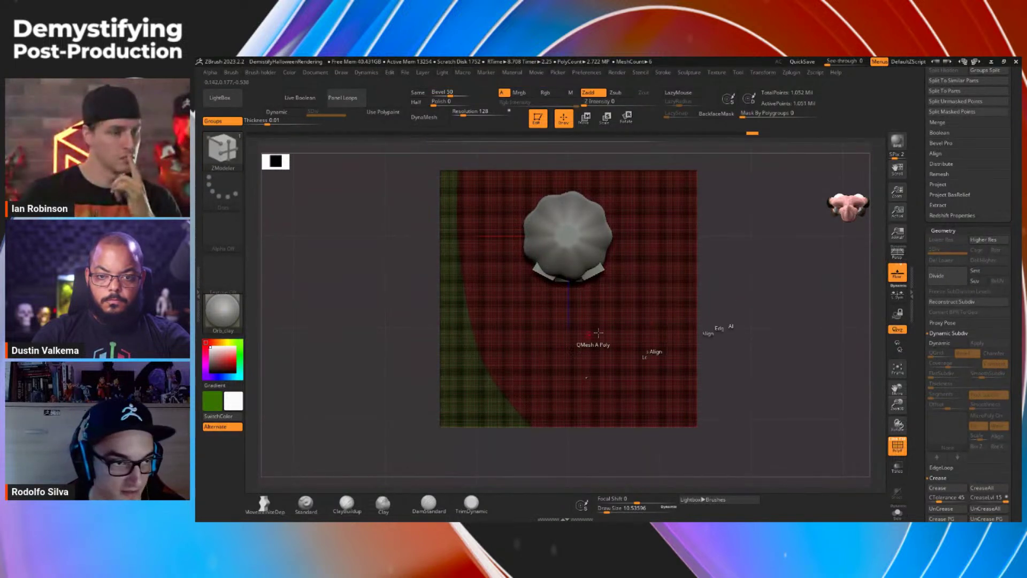
pyautogui.hotkey('ctrl', 'shift')
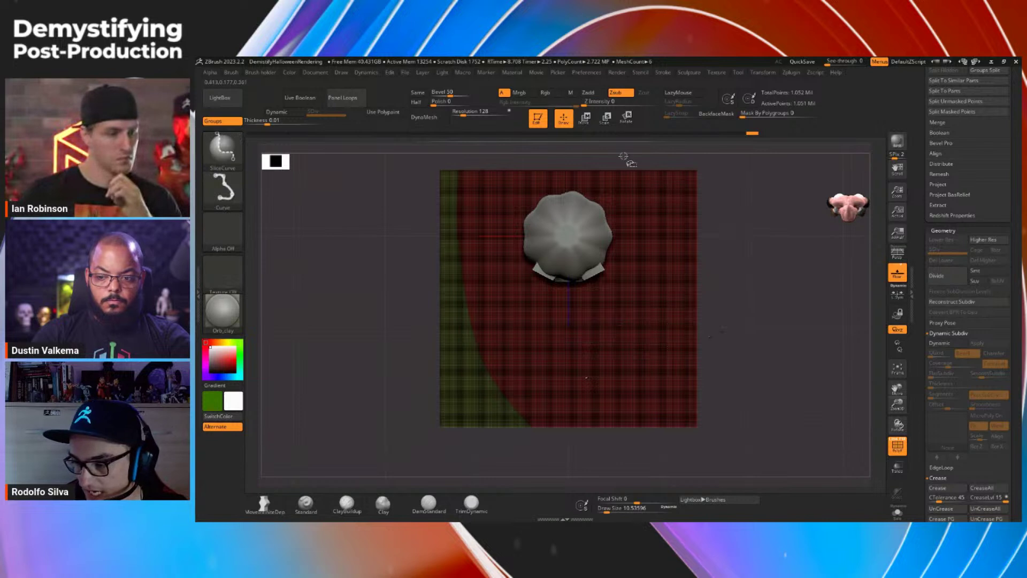
pyautogui.moveTo(597, 163)
pyautogui.keyDown('ctrl'); pyautogui.keyDown('shift'); pyautogui.mouseDown()
pyautogui.moveTo(625, 210)
pyautogui.moveTo(501, 210)
pyautogui.moveTo(516, 183)
pyautogui.moveTo(534, 182)
pyautogui.moveTo(473, 190)
pyautogui.mouseUp(); pyautogui.keyUp('shift'); pyautogui.keyUp('ctrl')
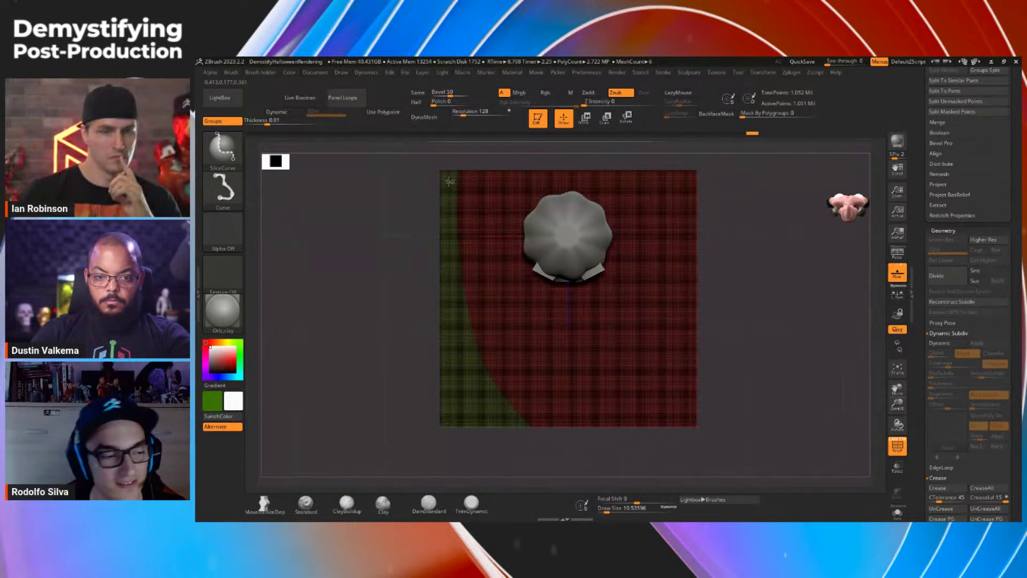
pyautogui.keyDown('ctrl'); pyautogui.keyDown('shift'); pyautogui.moveTo(450, 182); pyautogui.dragTo(559, 180); pyautogui.keyUp('shift'); pyautogui.keyUp('ctrl')
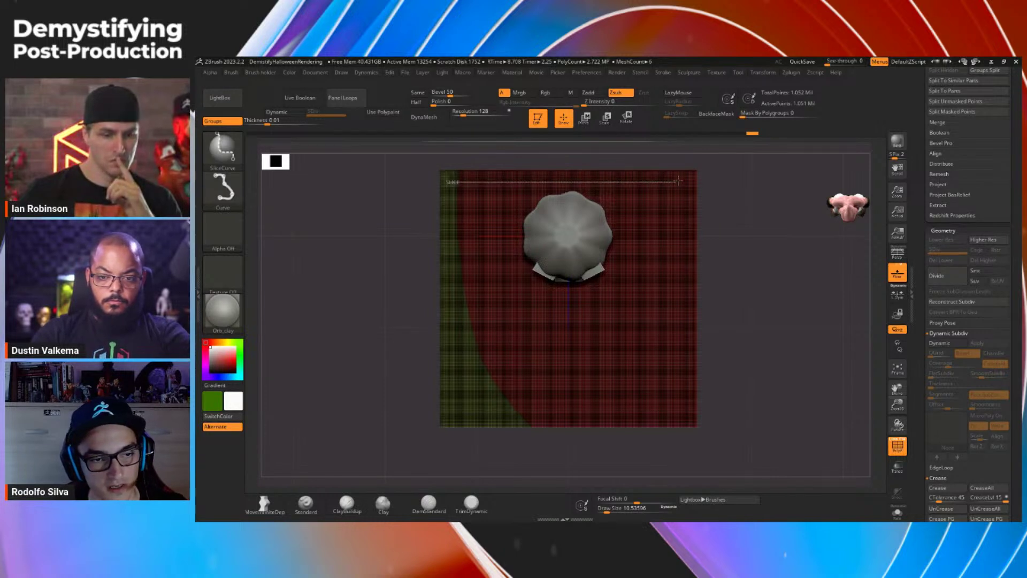
pyautogui.keyDown('ctrl'); pyautogui.keyDown('shift'); pyautogui.moveTo(737, 180); pyautogui.dragTo(737, 180); pyautogui.keyUp('shift'); pyautogui.keyUp('ctrl')
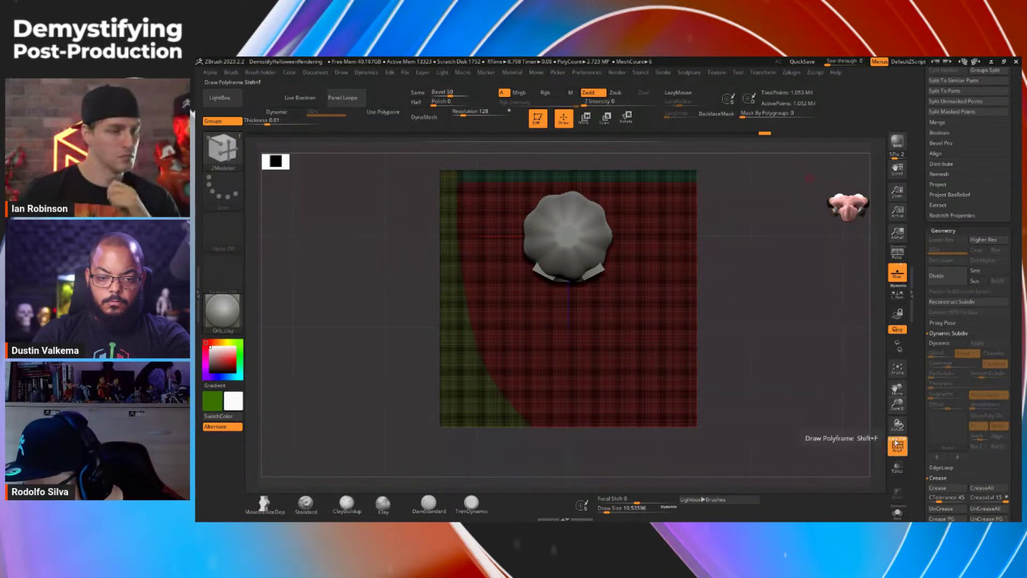
pyautogui.click(897, 443)
pyautogui.hotkey('ctrl', 'z')
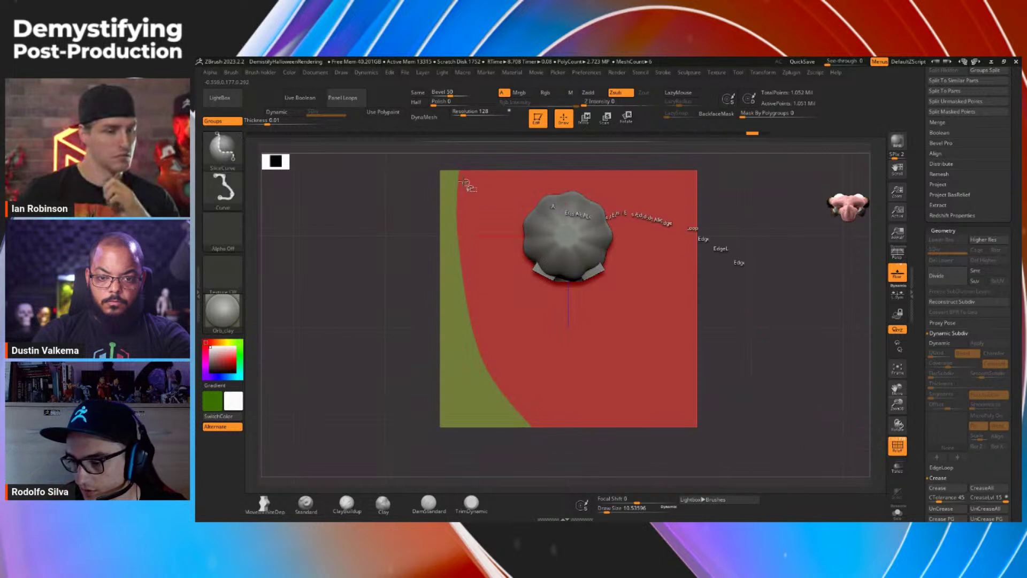
# Step: Slice rounded curves across the plane's back edge and around its right and front sides, enclosing the pumpkin house
pyautogui.moveTo(451, 246)
pyautogui.keyDown('ctrl'); pyautogui.keyDown('shift'); pyautogui.mouseDown()
pyautogui.moveTo(459, 212)
pyautogui.moveTo(481, 190)
pyautogui.moveTo(604, 188)
pyautogui.moveTo(654, 208)
pyautogui.moveTo(716, 283)
pyautogui.mouseUp(); pyautogui.keyUp('shift'); pyautogui.keyUp('ctrl')
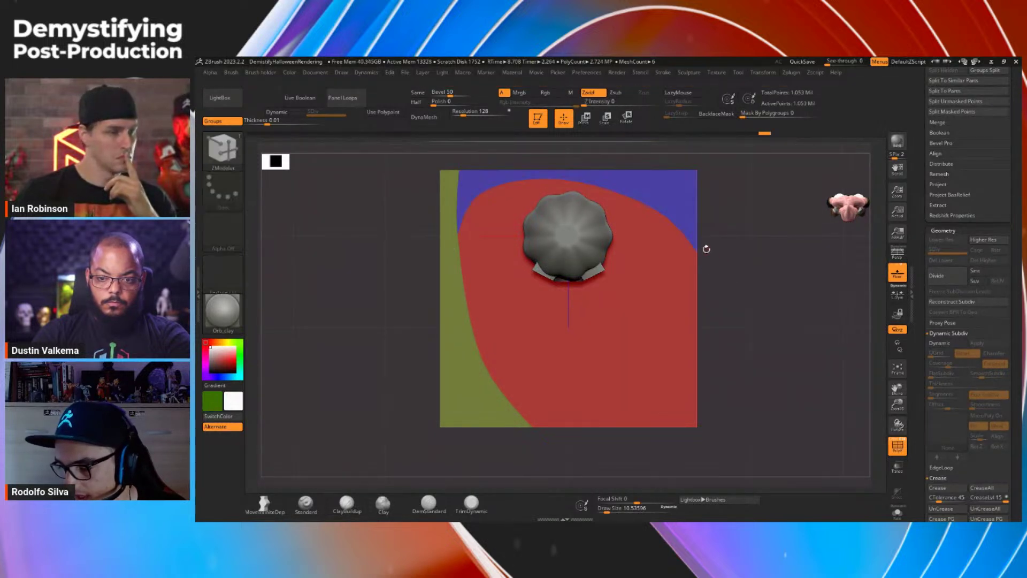
pyautogui.hotkey('ctrl', 'shift')
pyautogui.moveTo(665, 290)
pyautogui.keyDown('ctrl'); pyautogui.keyDown('shift'); pyautogui.mouseDown()
pyautogui.moveTo(630, 396)
pyautogui.moveTo(600, 423)
pyautogui.moveTo(503, 400)
pyautogui.mouseUp(); pyautogui.keyUp('shift'); pyautogui.keyUp('ctrl')
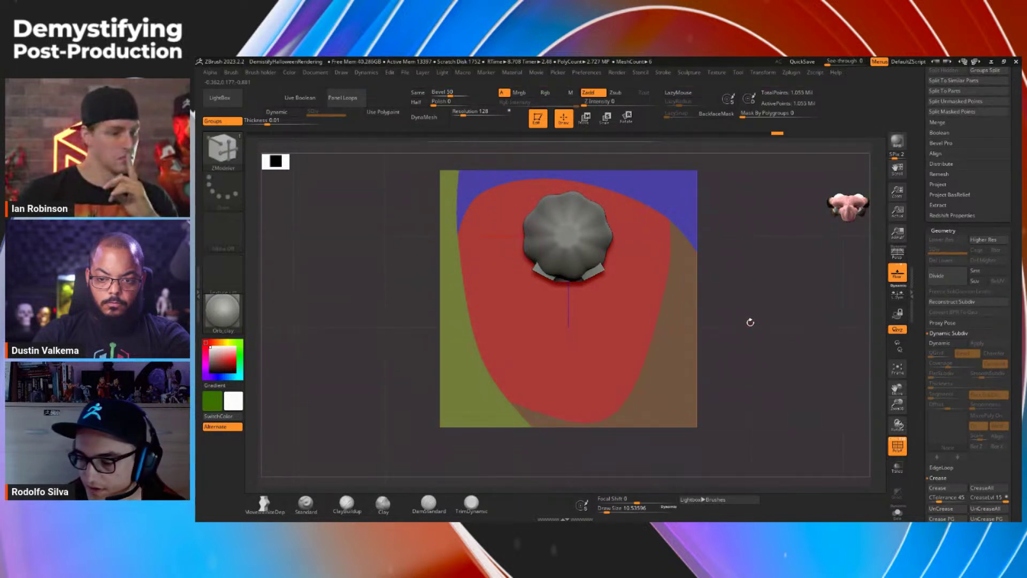
# Step: Isolate the ground plane's central polygroup and delete the hidden outer pieces
pyautogui.keyDown('ctrl'); pyautogui.keyDown('shift'); pyautogui.click(626, 351); pyautogui.keyUp('shift'); pyautogui.keyUp('ctrl')
pyautogui.moveTo(717, 370); pyautogui.dragTo(697, 365)
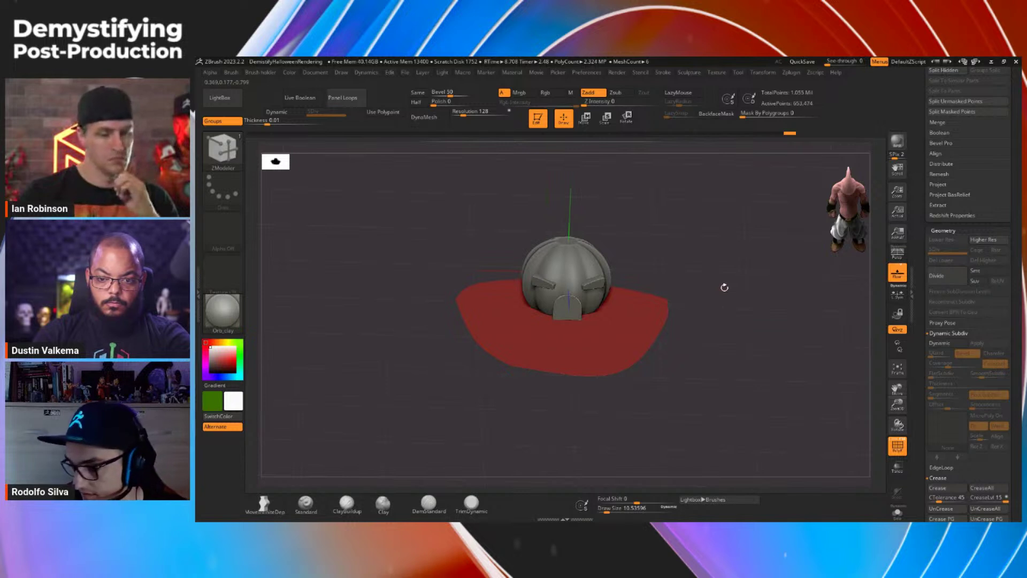
pyautogui.scroll(-5, 918, 313)
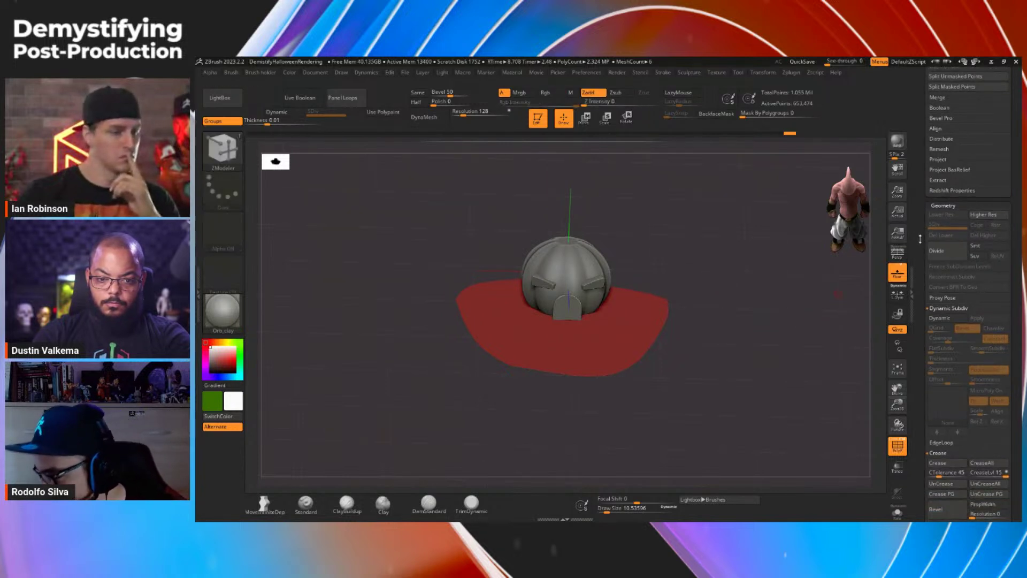
pyautogui.scroll(-9, 923, 321)
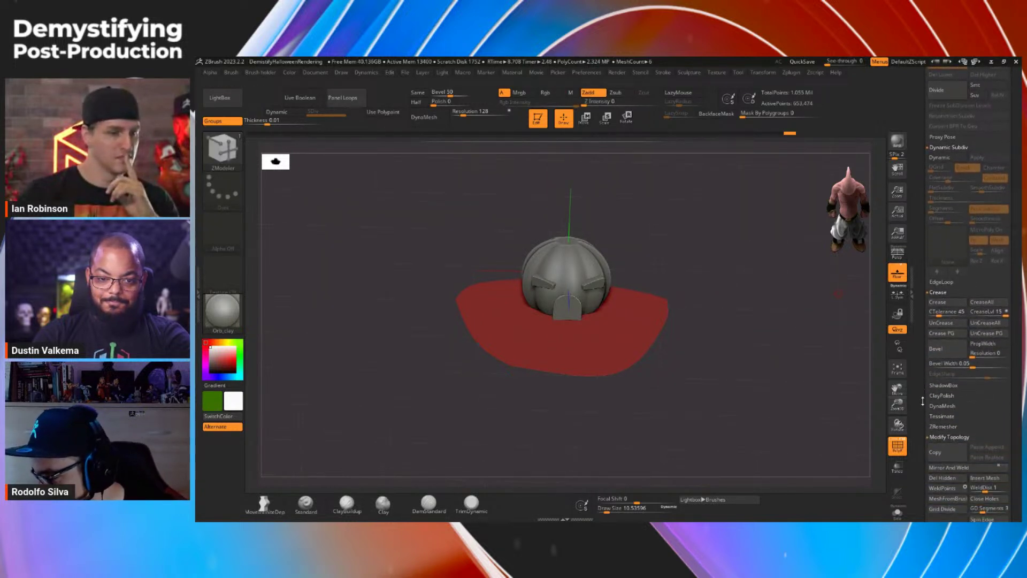
pyautogui.scroll(-1, 924, 369)
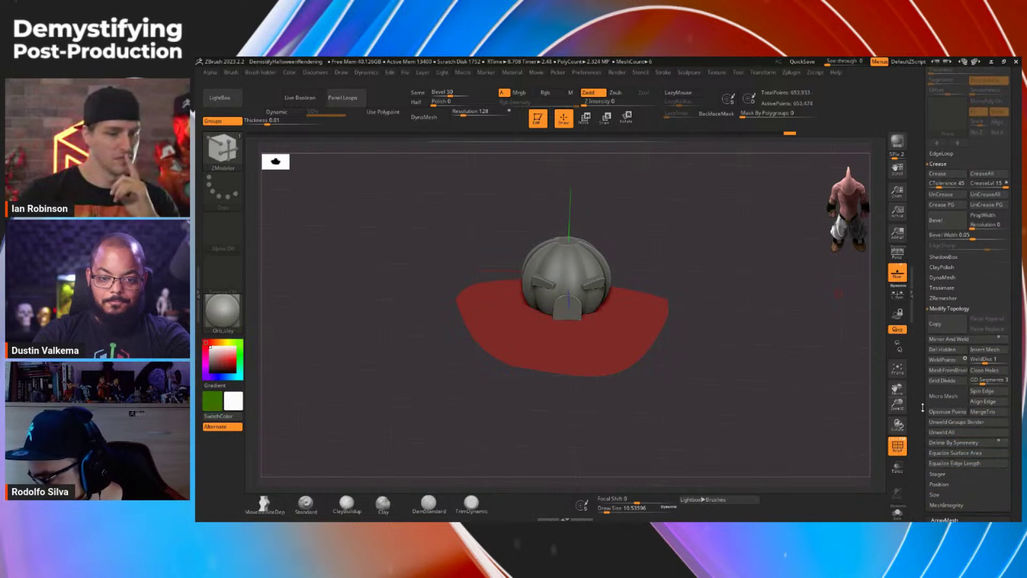
# Step: Examine the trimmed ground plane from several angles and close up, with the polyframe display off and on
pyautogui.scroll(-20, 920, 411)
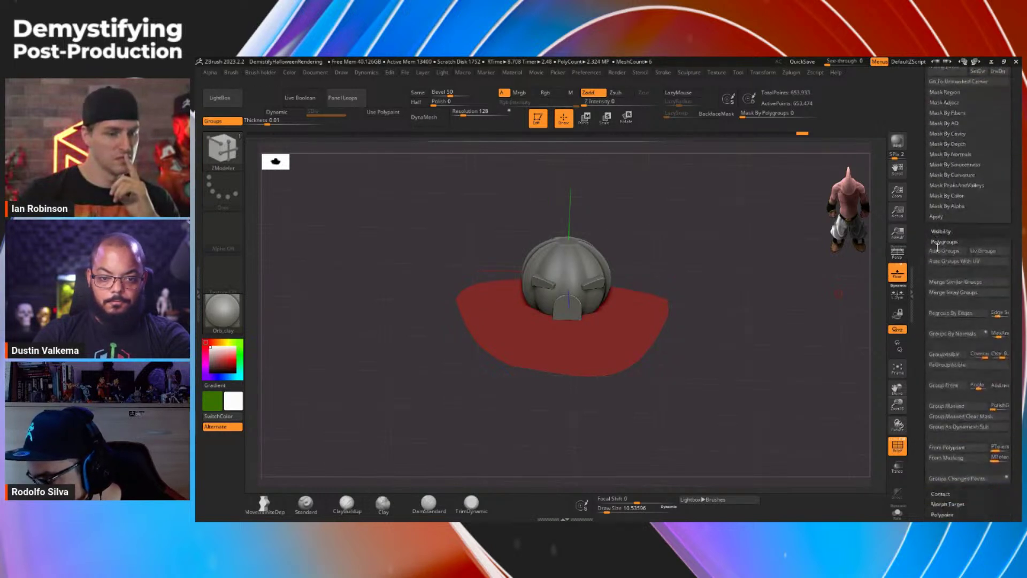
pyautogui.scroll(-3, 939, 235)
pyautogui.click(941, 278)
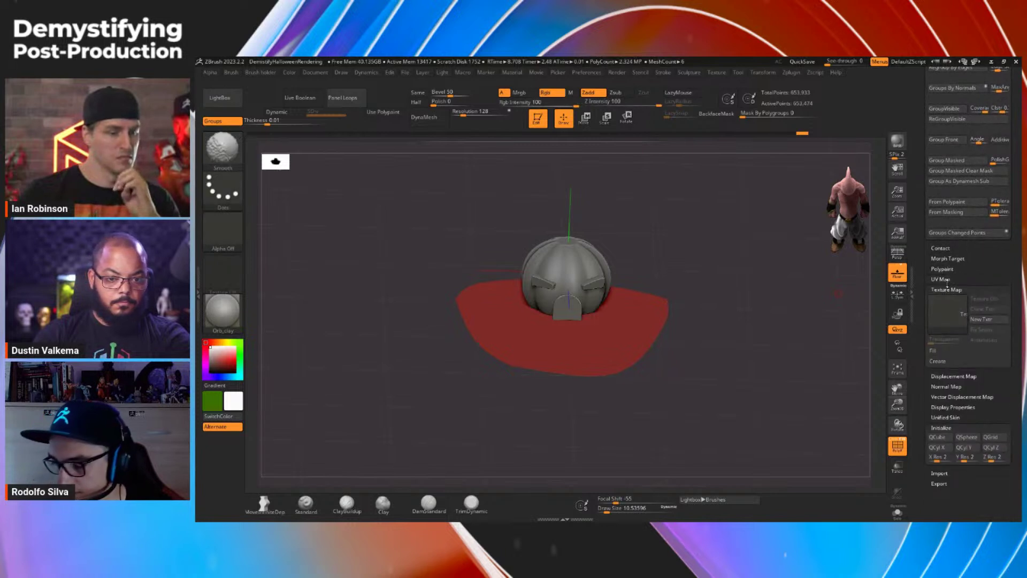
pyautogui.moveTo(777, 344); pyautogui.dragTo(788, 375)
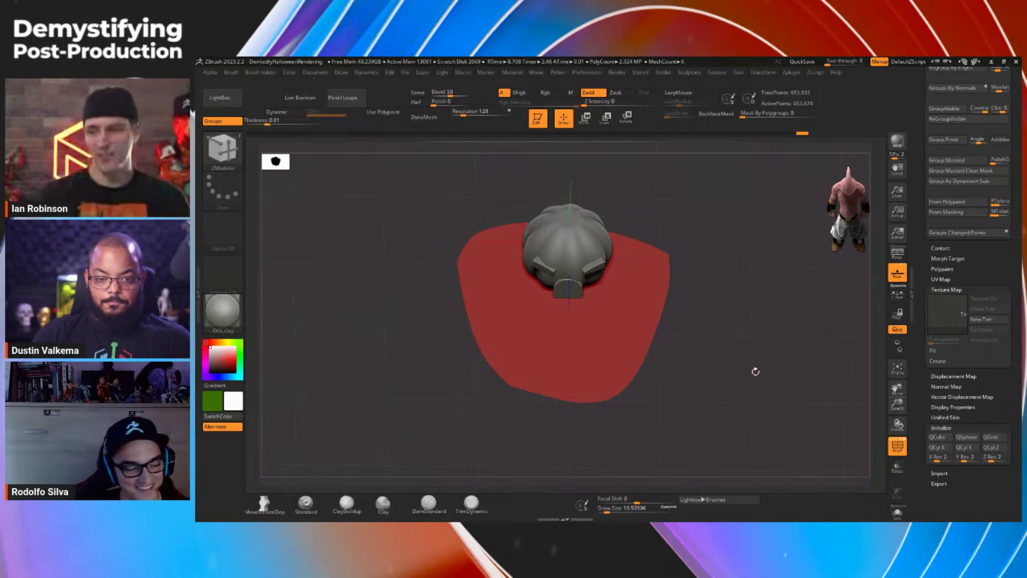
pyautogui.click(900, 446)
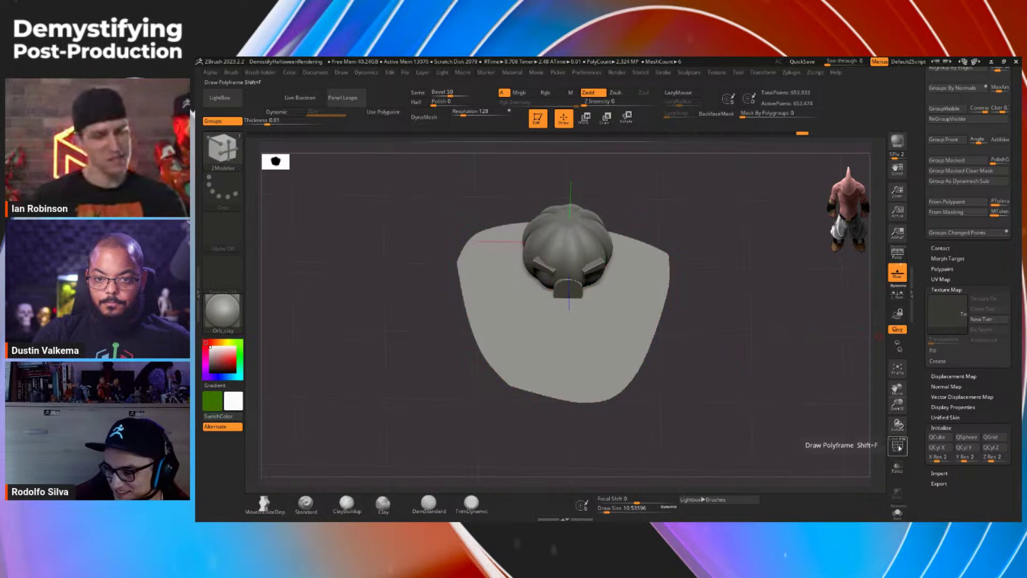
pyautogui.moveTo(784, 408); pyautogui.dragTo(765, 401)
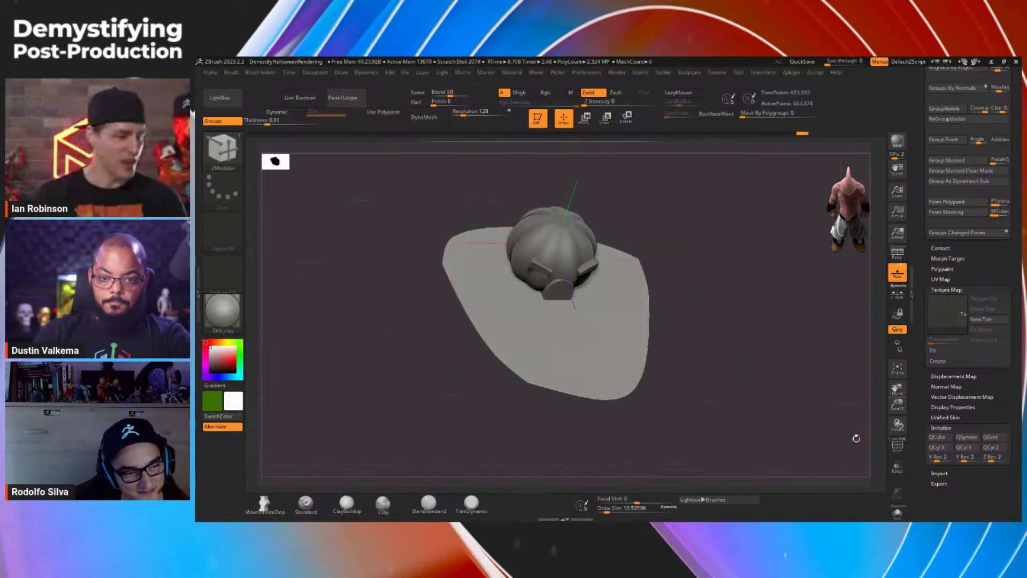
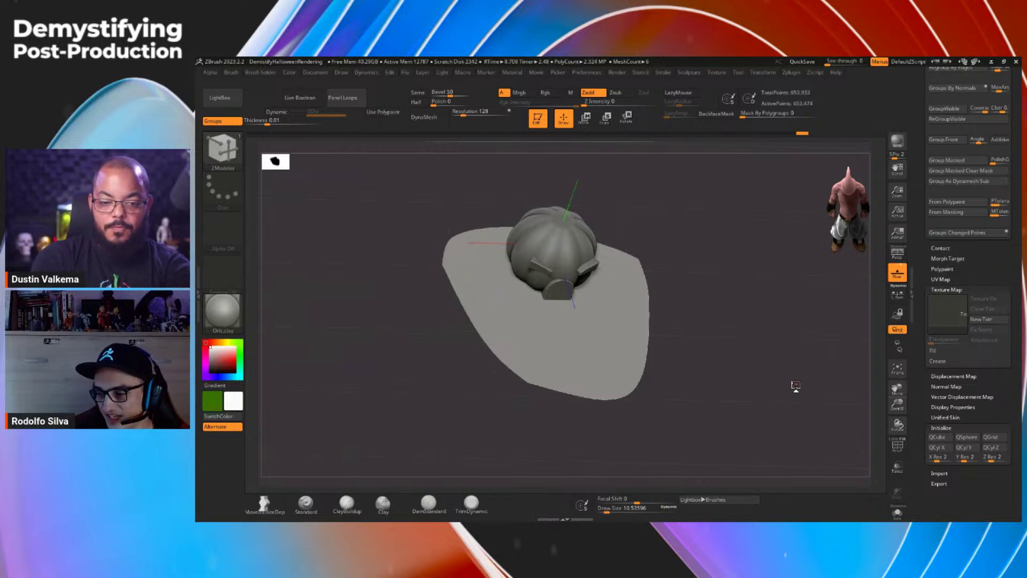
pyautogui.moveTo(743, 332); pyautogui.dragTo(713, 344)
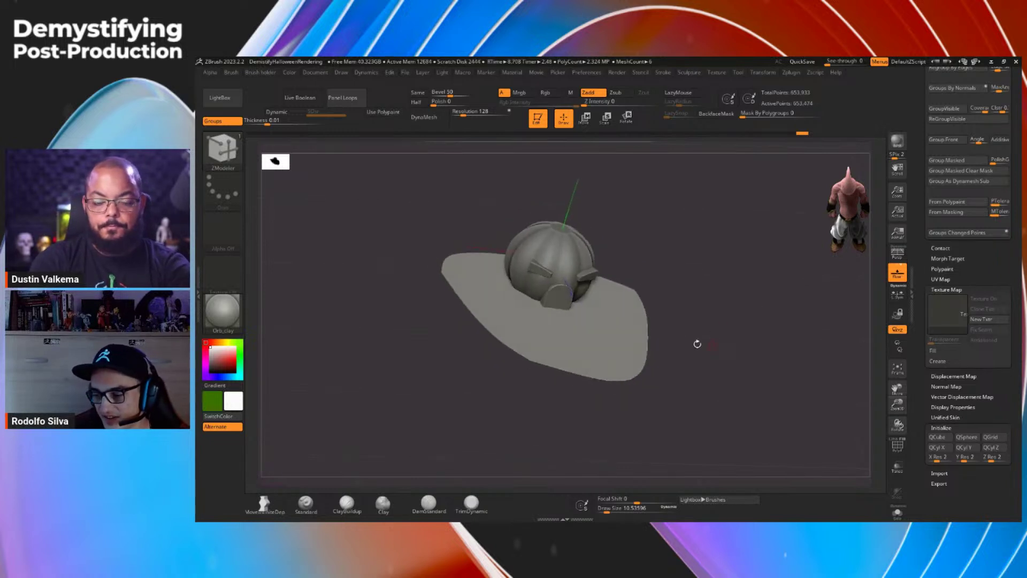
pyautogui.moveTo(665, 367); pyautogui.dragTo(677, 395)
pyautogui.hotkey('shift', 'f')
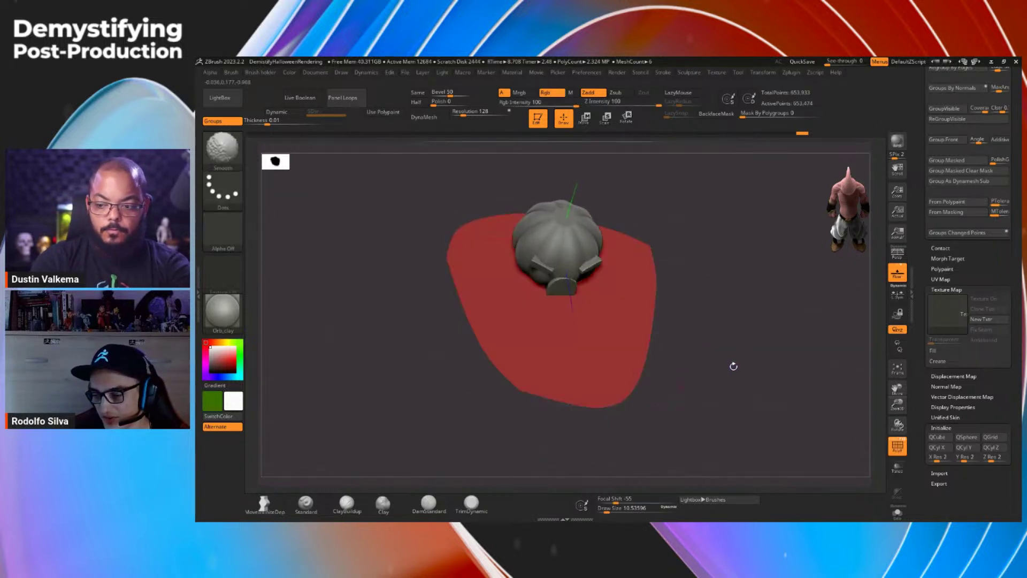
pyautogui.hotkey('shift', 'f')
pyautogui.moveTo(757, 383); pyautogui.dragTo(813, 421)
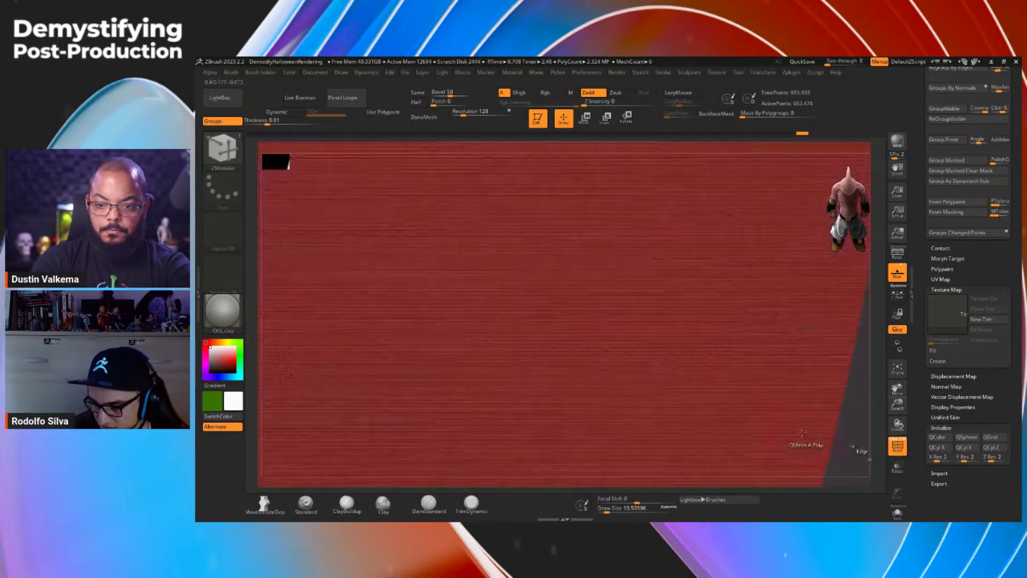
pyautogui.moveTo(824, 393); pyautogui.dragTo(834, 304, button='right')
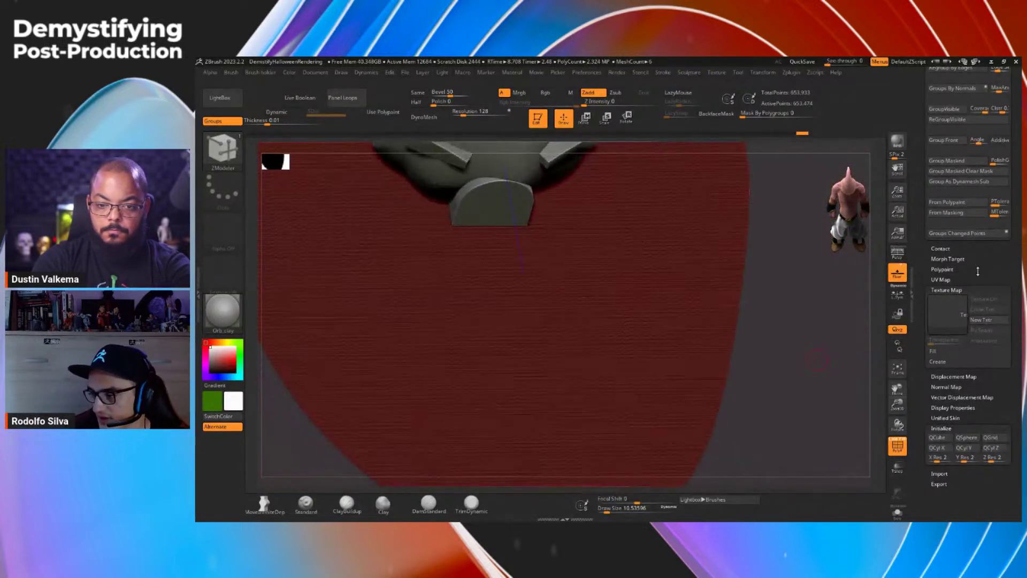
# Step: Open NoiseMaker from the Surface settings for the trimmed ground plane
pyautogui.scroll(5, 974, 321)
pyautogui.scroll(6, 978, 371)
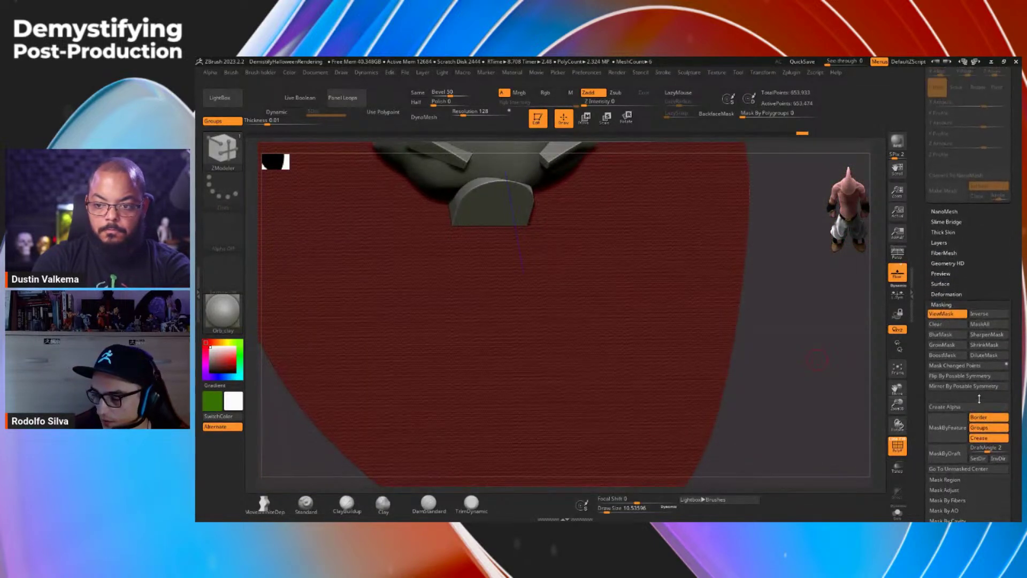
pyautogui.scroll(8, 980, 408)
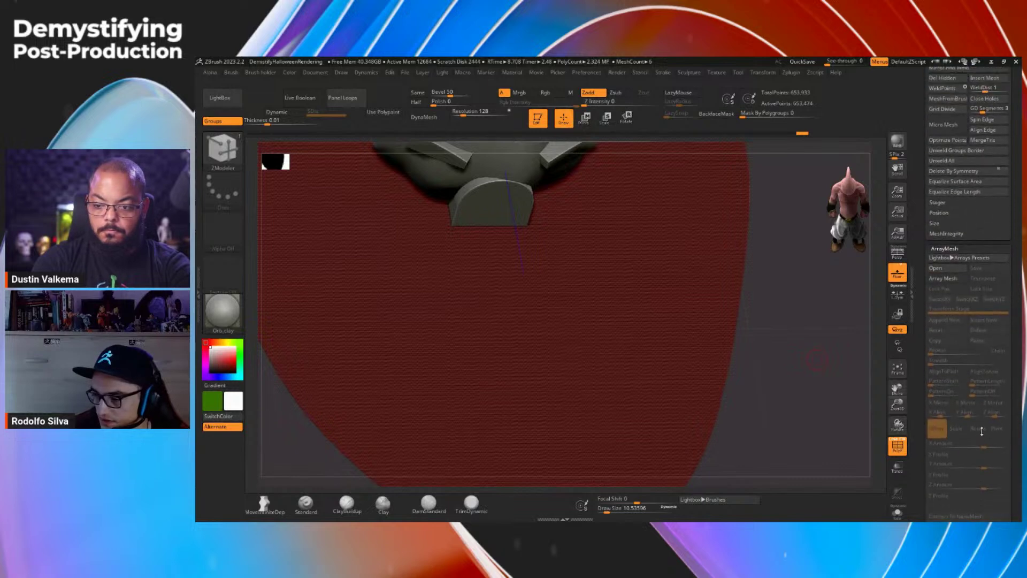
pyautogui.scroll(-4, 920, 256)
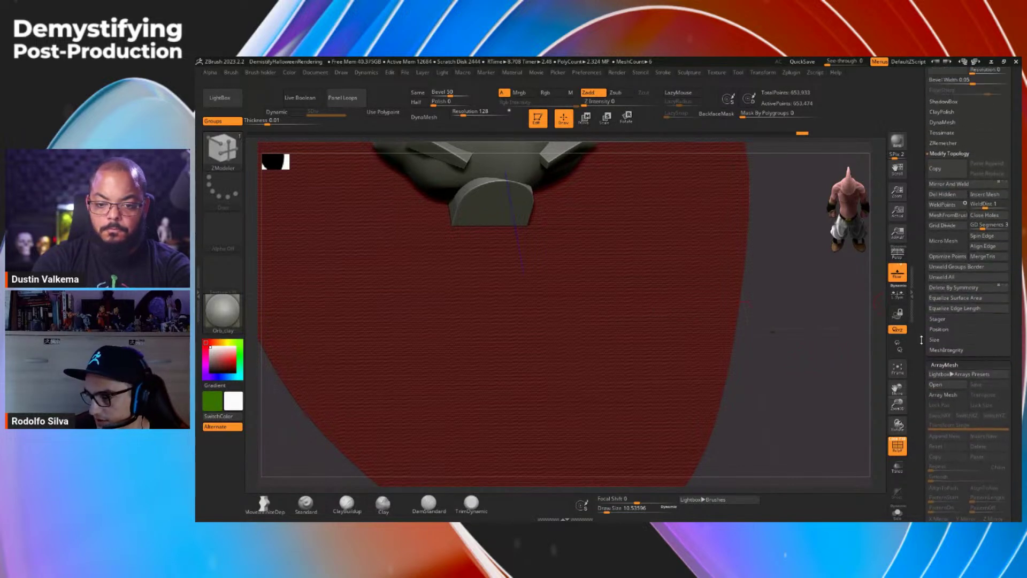
pyautogui.scroll(-8, 917, 223)
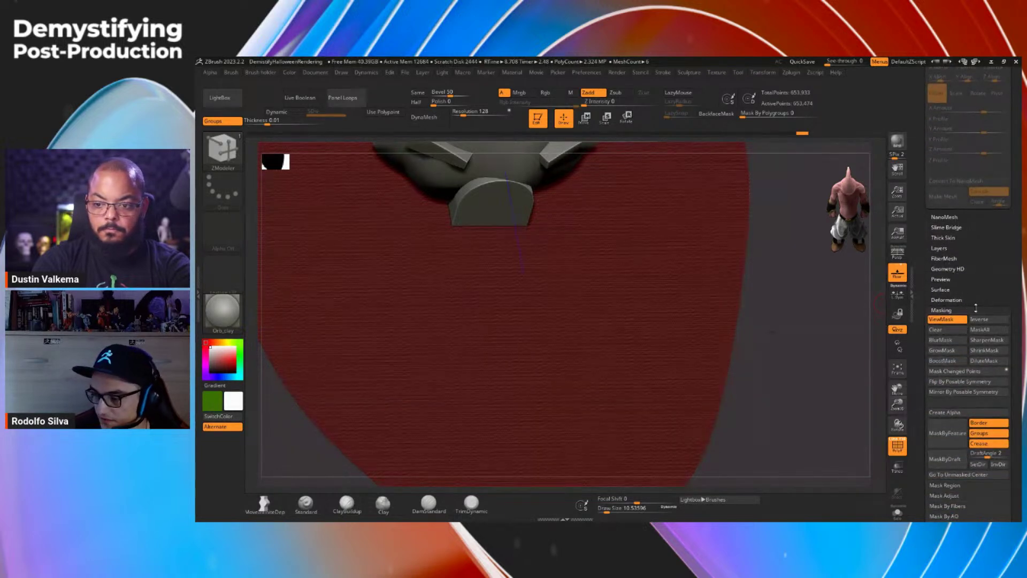
pyautogui.click(947, 289)
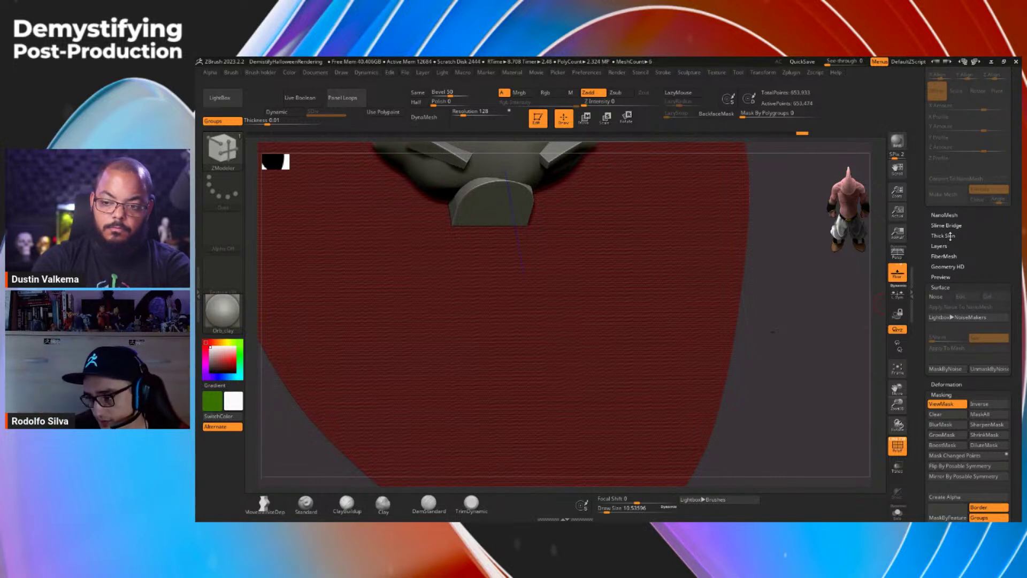
pyautogui.click(946, 299)
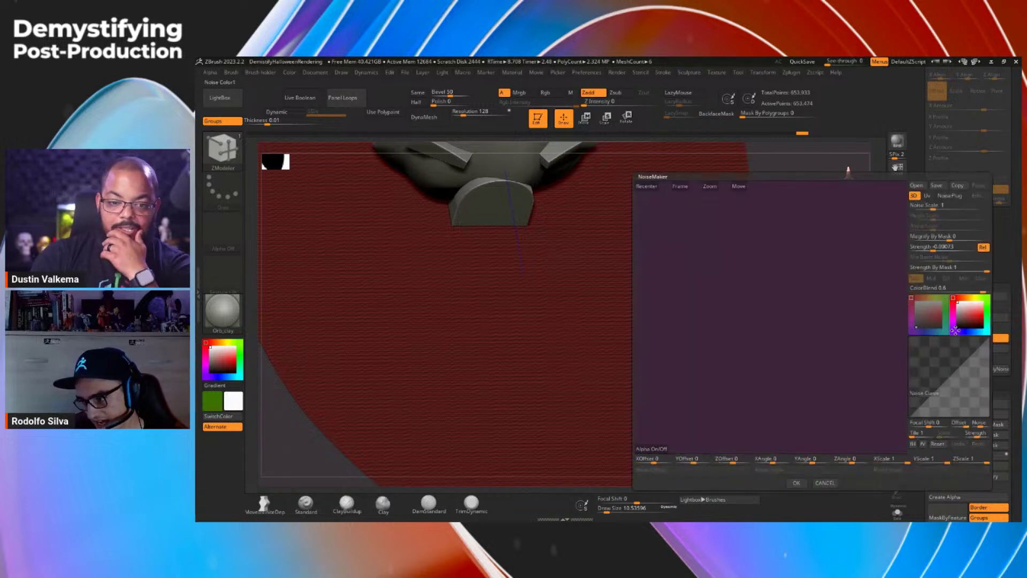
# Step: Cancel NoiseMaker to turn off the polyframe display, and reopen NoiseMaker on the ground plane
pyautogui.moveTo(801, 342); pyautogui.dragTo(841, 333)
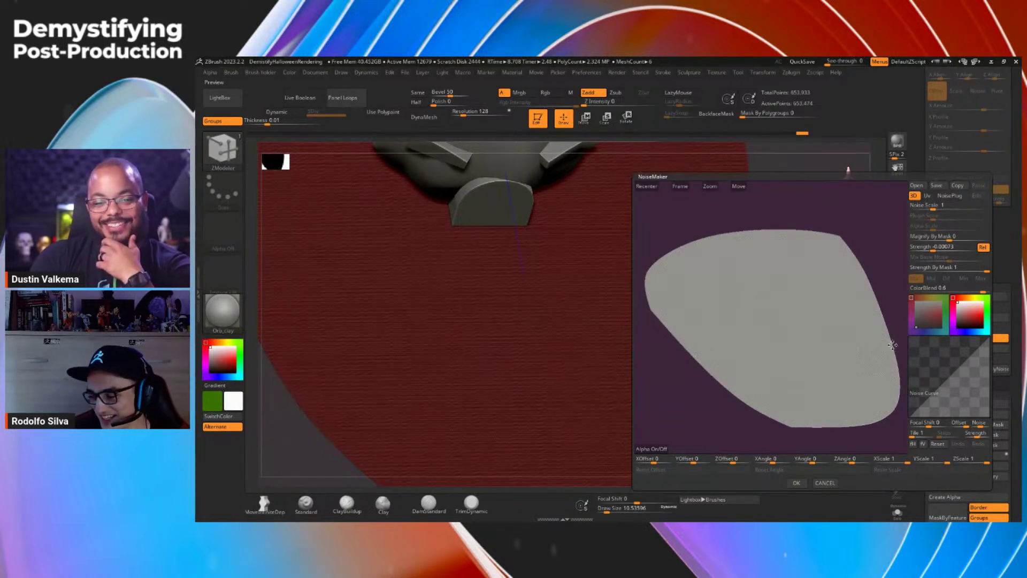
pyautogui.click(825, 483)
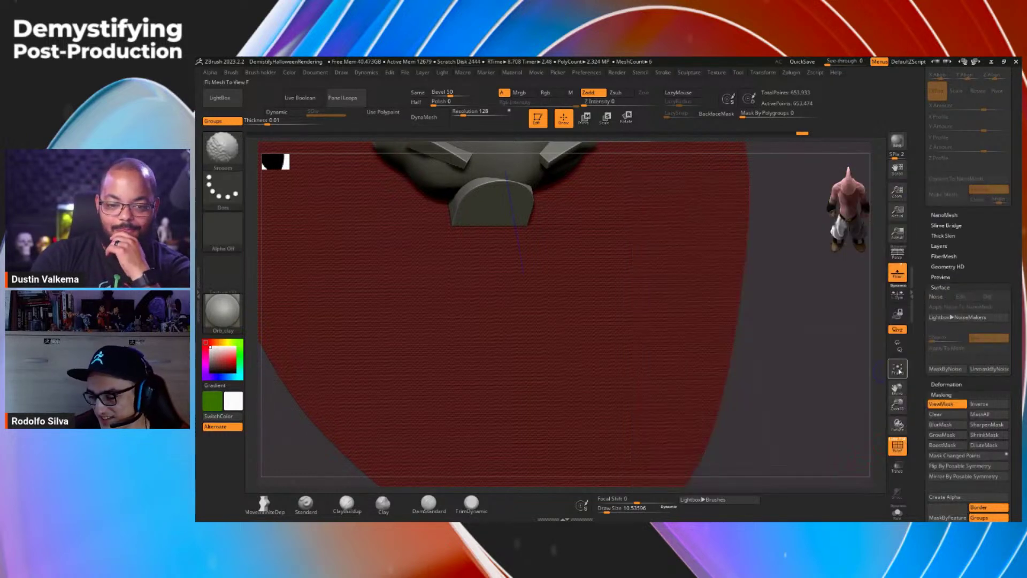
pyautogui.click(897, 445)
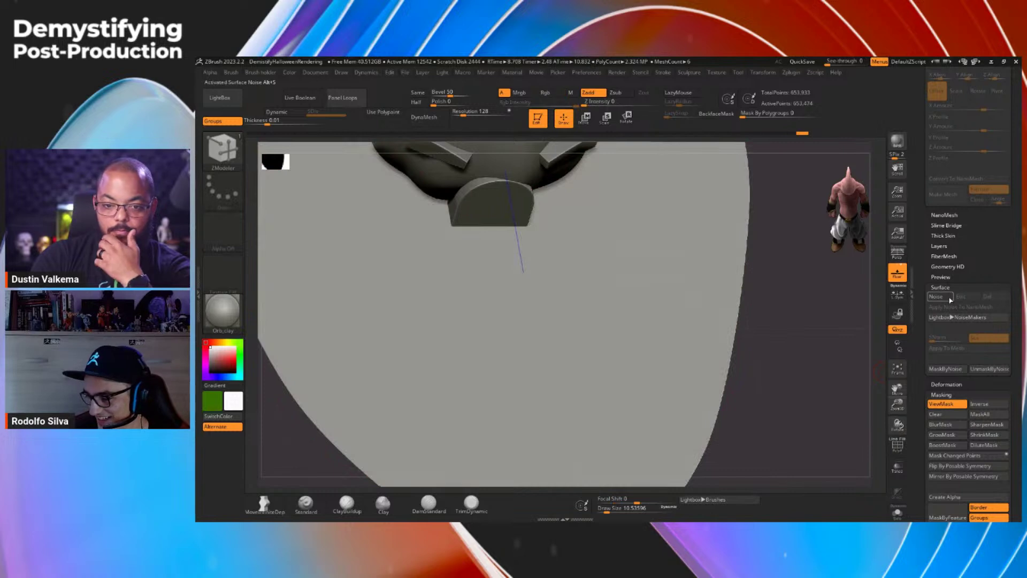
pyautogui.click(941, 297)
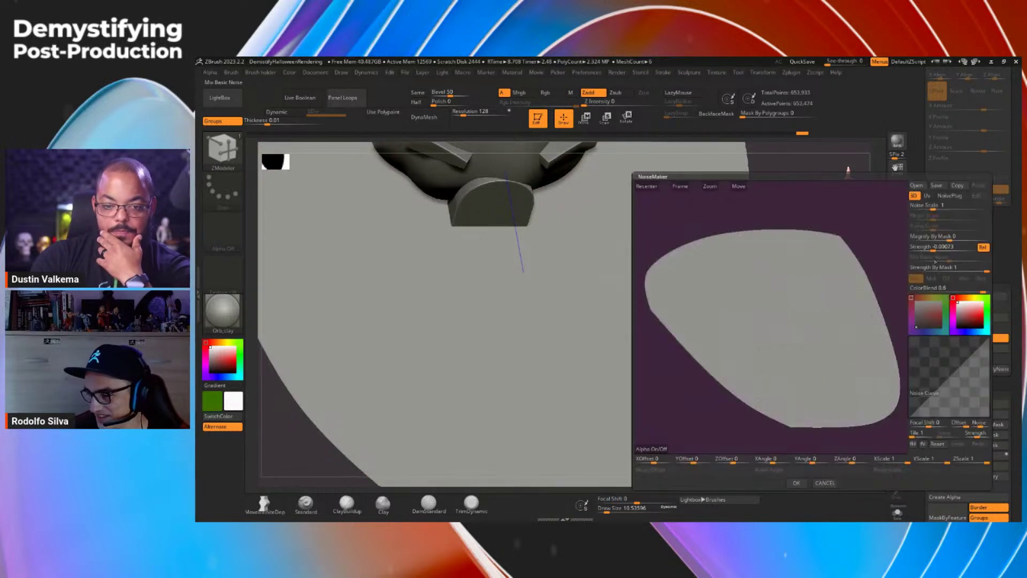
# Step: Set NoiseMaker's noise scale to about 110 and reshape the noise curve so only scattered patches of the ground stay rough
pyautogui.moveTo(935, 206); pyautogui.dragTo(967, 206)
pyautogui.moveTo(945, 380); pyautogui.dragTo(947, 355)
pyautogui.moveTo(911, 416); pyautogui.dragTo(960, 369)
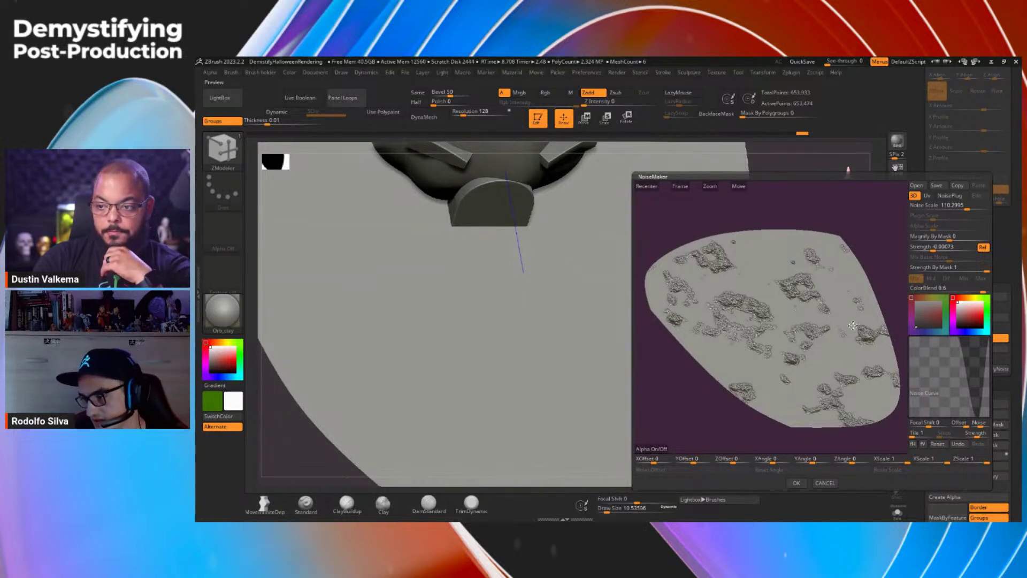
# Step: Set the noise strength to 0.0001, smooth the noise curve, raise the noise scale to about 137, and accept the noise
pyautogui.click(942, 248)
pyautogui.moveTo(948, 248); pyautogui.dragTo(950, 247)
pyautogui.moveTo(958, 338); pyautogui.dragTo(955, 347)
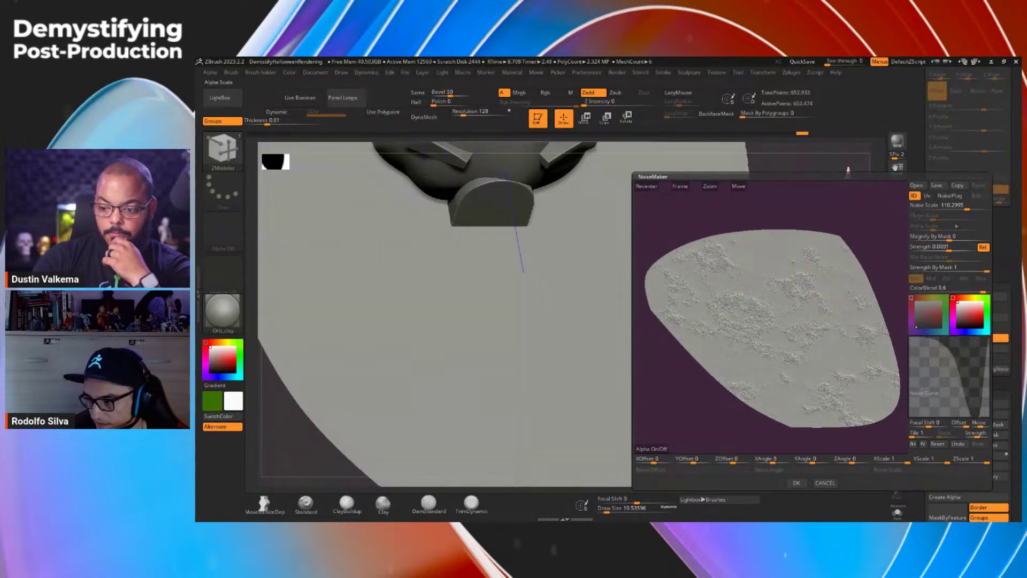
pyautogui.moveTo(966, 209); pyautogui.dragTo(969, 209)
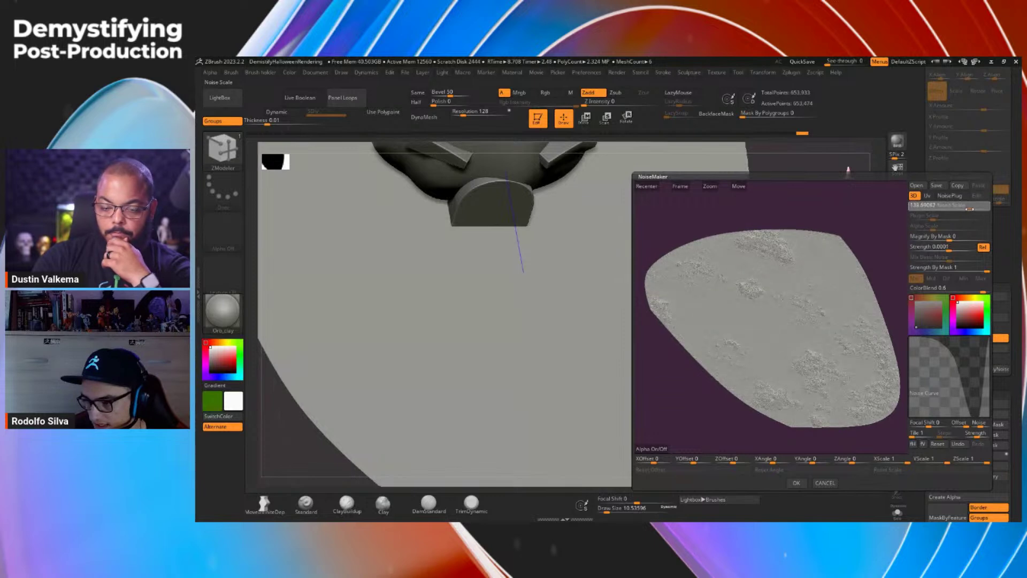
pyautogui.click(803, 482)
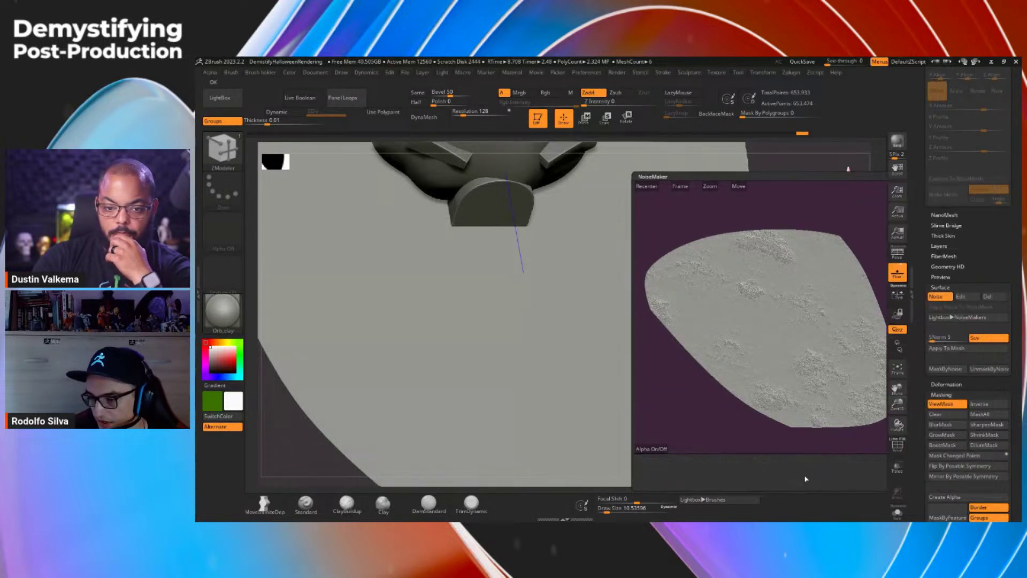
# Step: Inspect the noise preview on the ground plane from different angles and apply the noise to the mesh
pyautogui.moveTo(809, 428); pyautogui.dragTo(803, 330)
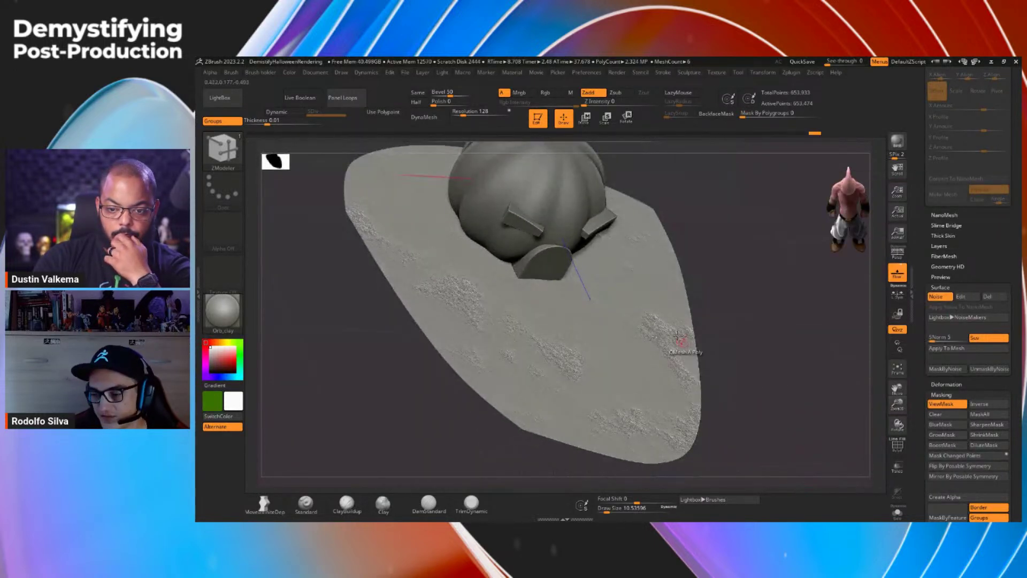
pyautogui.moveTo(711, 401); pyautogui.dragTo(745, 339)
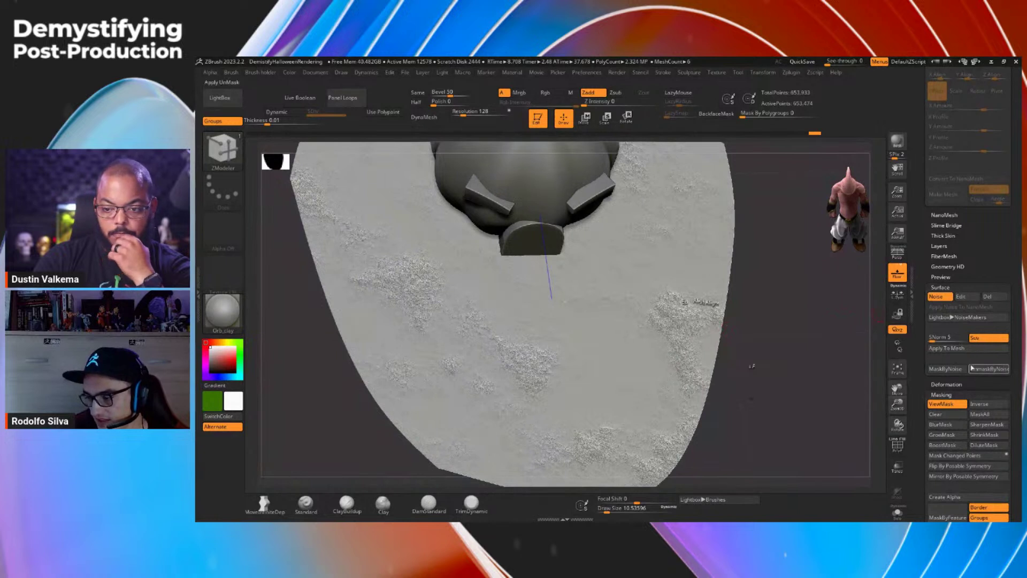
pyautogui.click(967, 349)
pyautogui.moveTo(736, 393); pyautogui.dragTo(764, 339)
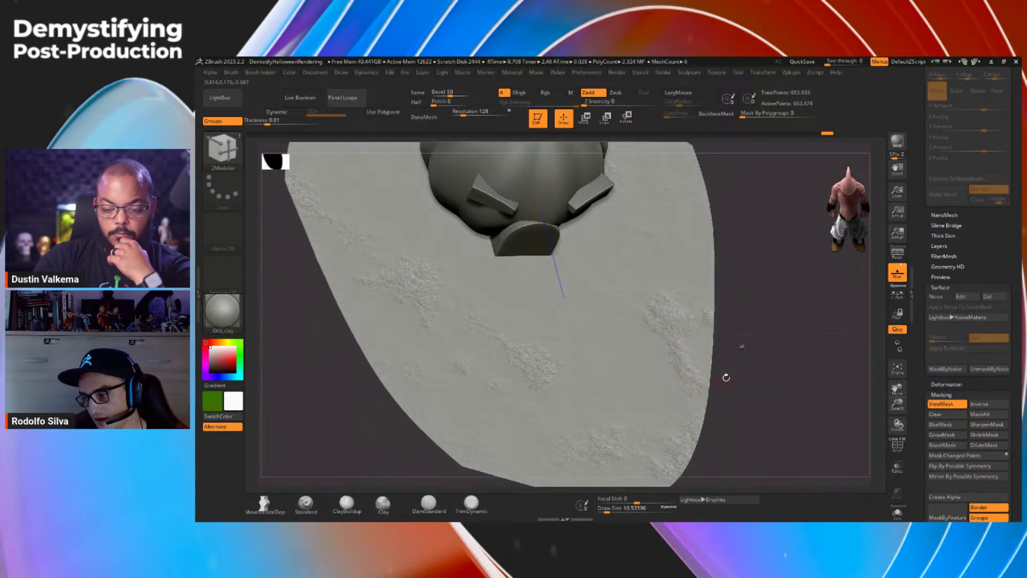
# Step: Mask the ground plane by its surface noise with MaskByNoise
pyautogui.click(942, 296)
pyautogui.click(945, 296)
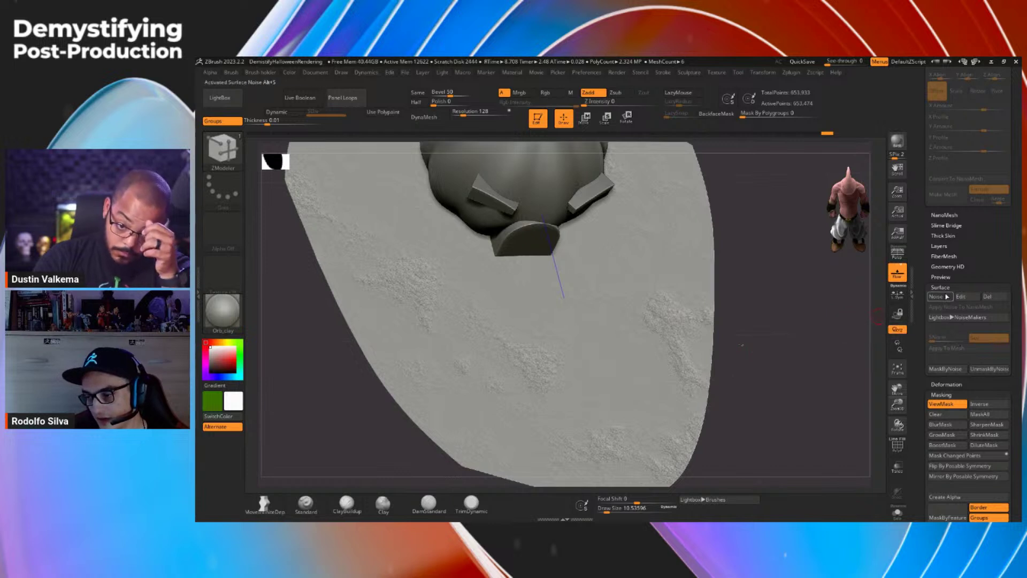
pyautogui.click(957, 369)
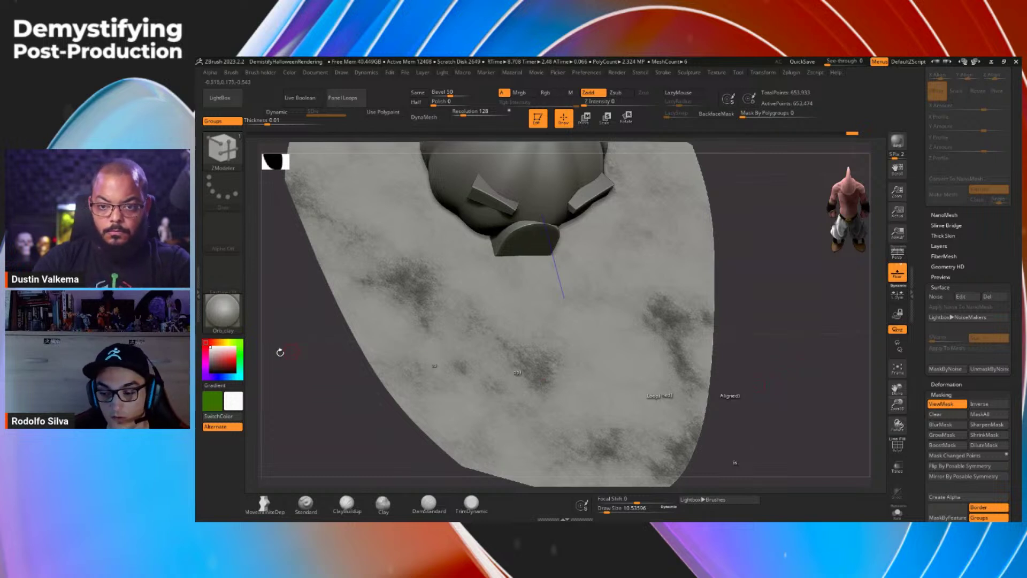
# Step: Fill the unmasked area of the ground plane with bright orange
pyautogui.click(220, 340)
pyautogui.moveTo(219, 340); pyautogui.dragTo(217, 336)
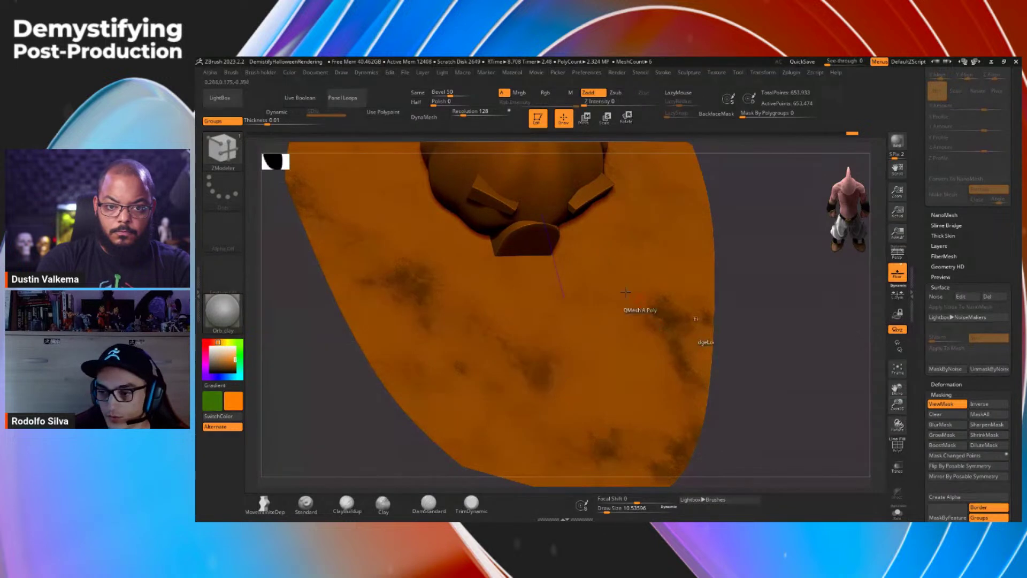
pyautogui.click(289, 72)
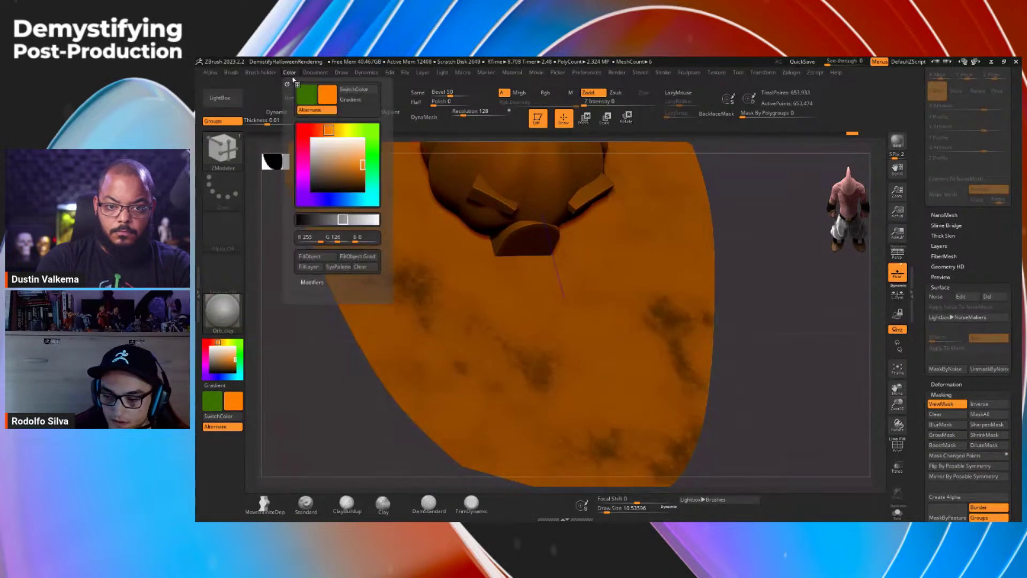
pyautogui.click(317, 257)
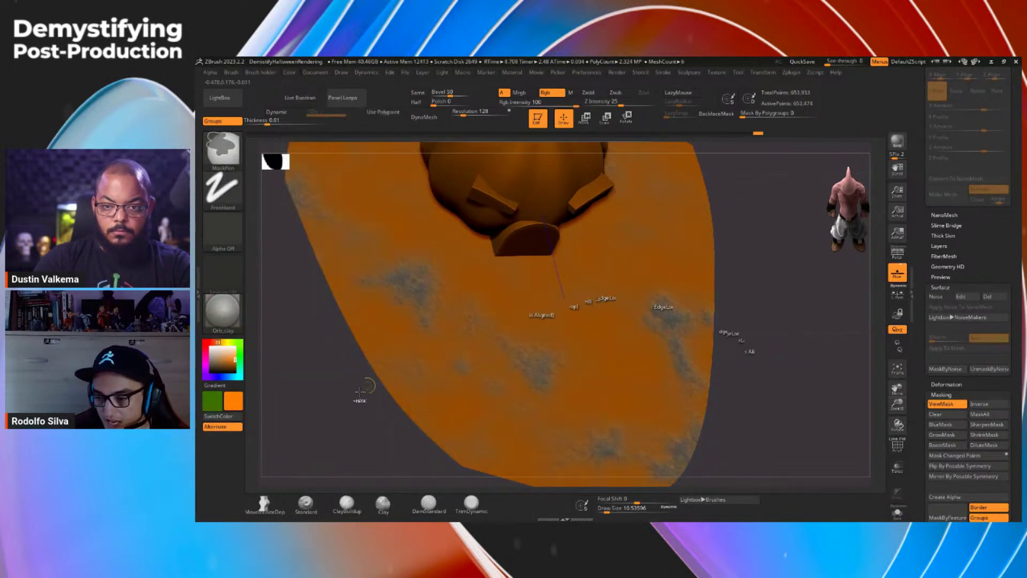
# Step: Invert the mask, fill the noise patches with the secondary dark green, and hide the mask display
pyautogui.keyDown('ctrl'); pyautogui.click(279, 400); pyautogui.keyUp('ctrl')
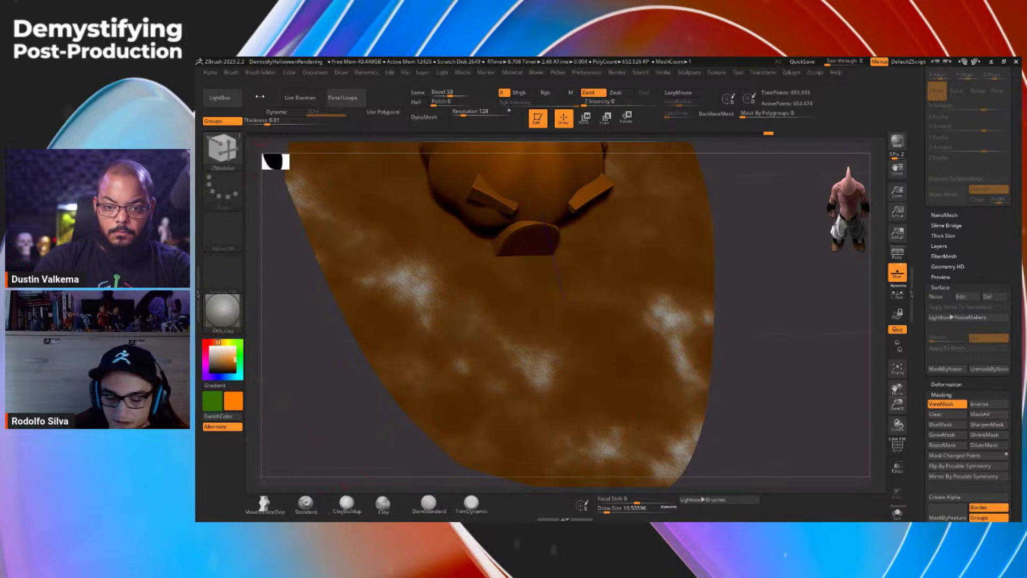
pyautogui.press('v')
pyautogui.click(289, 72)
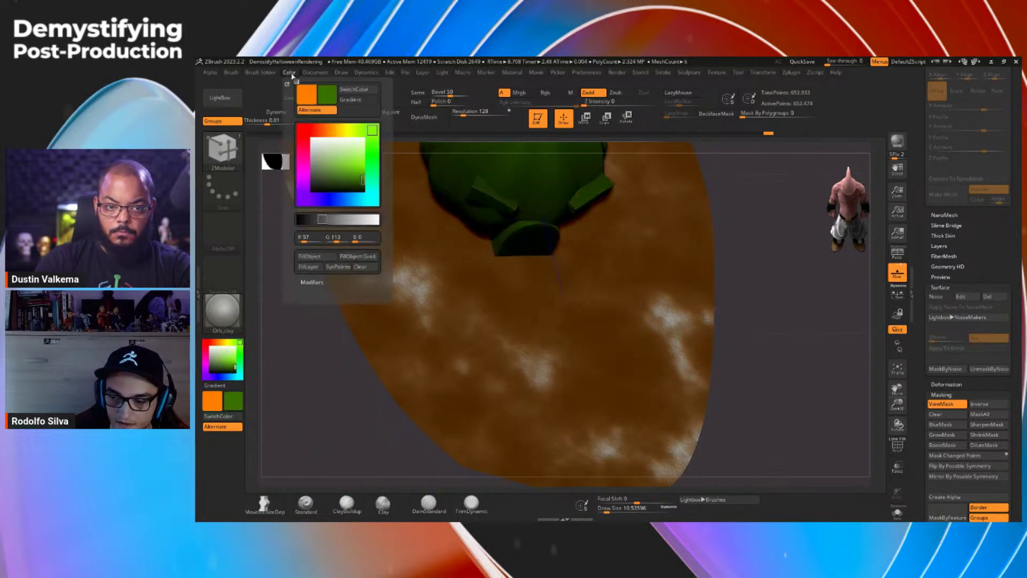
pyautogui.click(317, 257)
pyautogui.hotkey('ctrl', 'h')
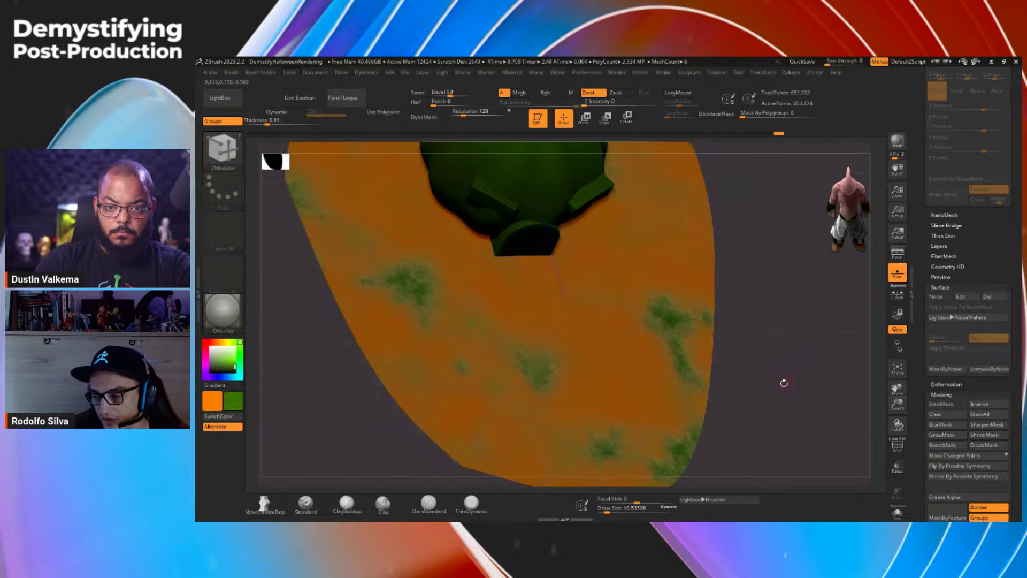
# Step: Show the mask again and undo the green and orange fills on the ground plane
pyautogui.hotkey('ctrl', 'h')
pyautogui.hotkey('ctrl', 'z')
pyautogui.hotkey('ctrl', 'z')
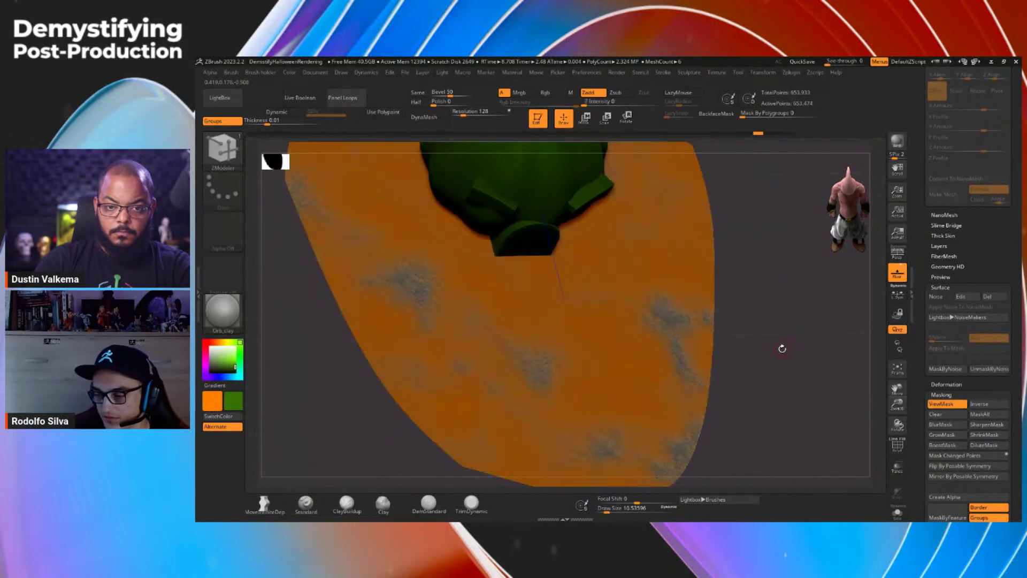
pyautogui.hotkey('ctrl', 'z')
pyautogui.hotkey('ctrl', 'z')
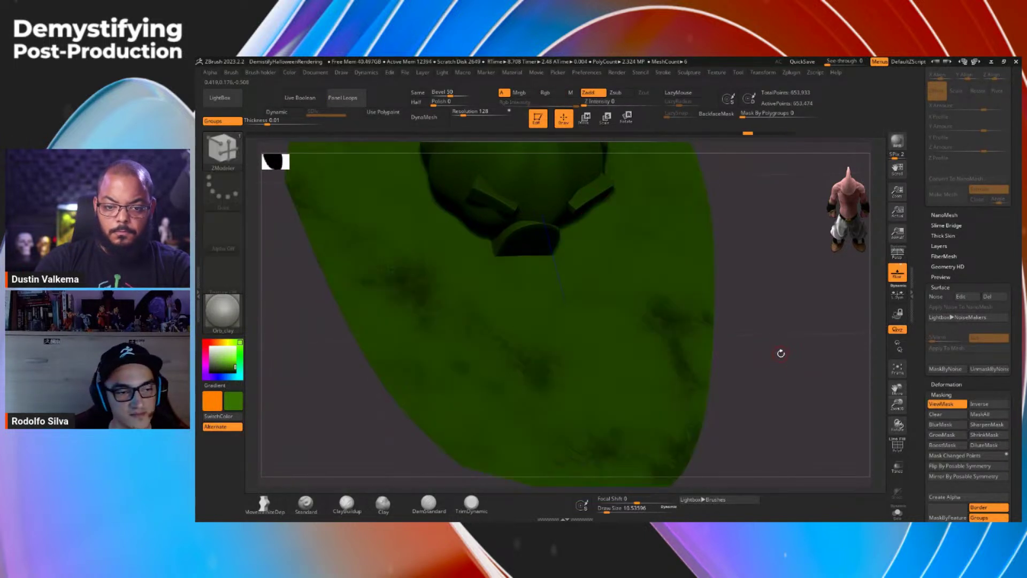
# Step: Invert the noise mask, try a dark green fill on the exposed patches, and undo that fill
pyautogui.hotkey('ctrl', 'shift', 'z')
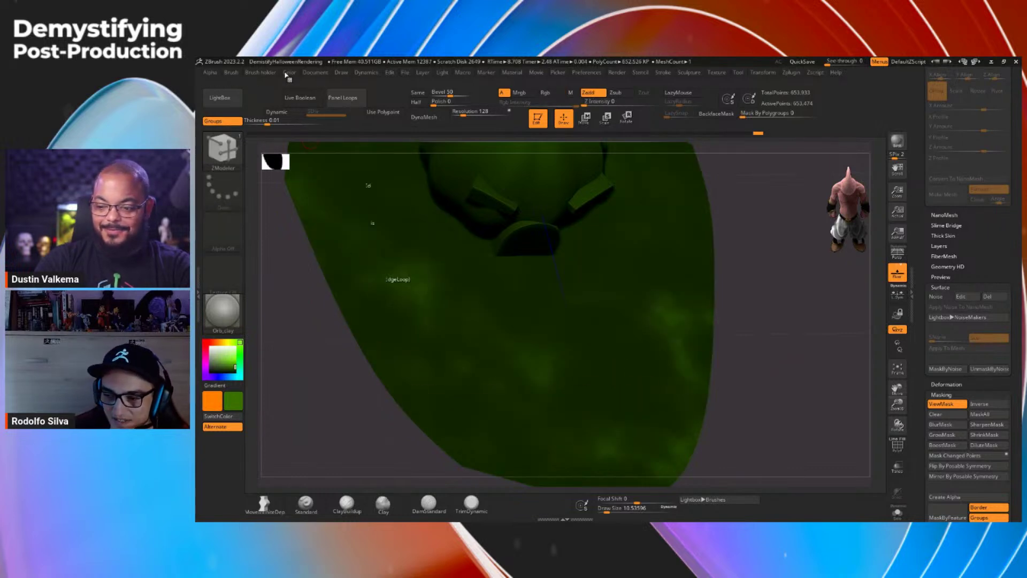
pyautogui.click(288, 73)
pyautogui.click(312, 257)
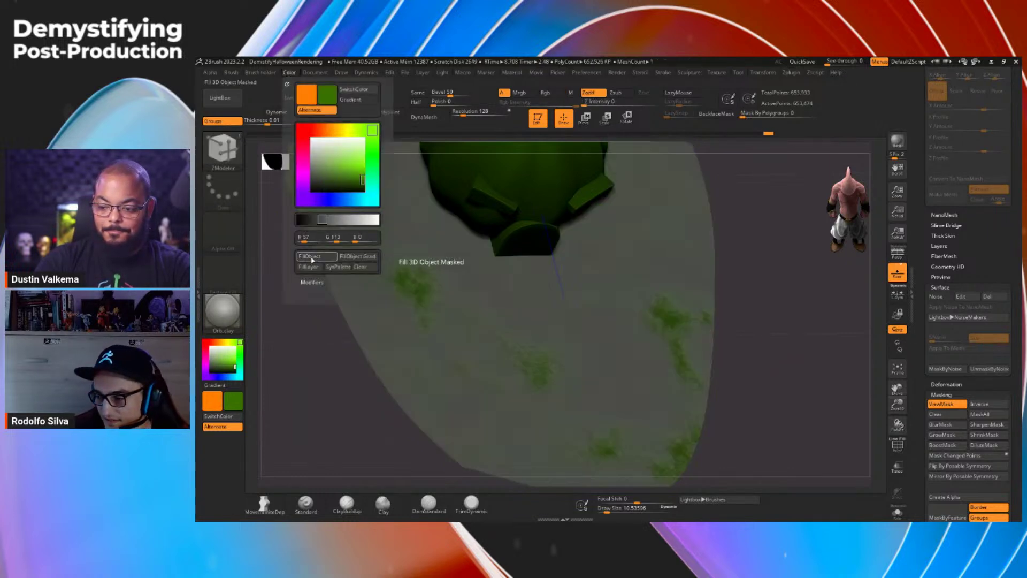
pyautogui.hotkey('ctrl', 'z')
# Step: Try filling the exposed noise patches with dark gray and with the secondary orange
pyautogui.click(313, 219)
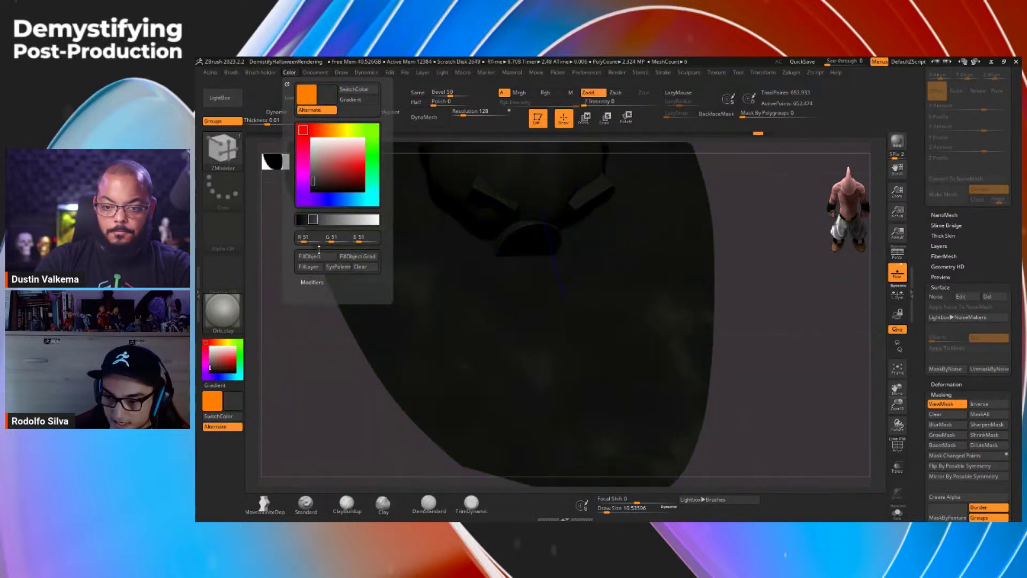
pyautogui.click(319, 257)
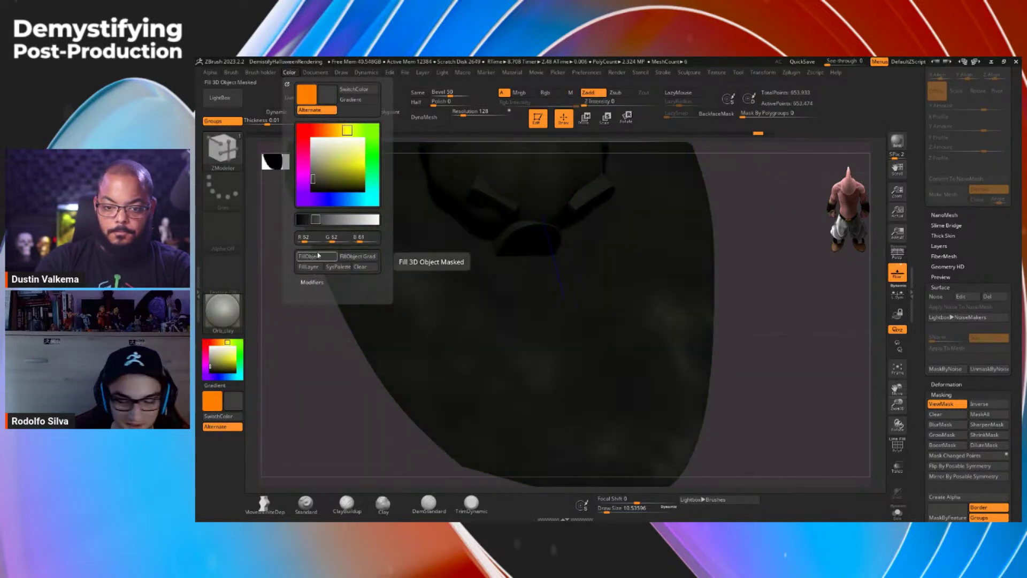
pyautogui.press('v')
pyautogui.click(317, 257)
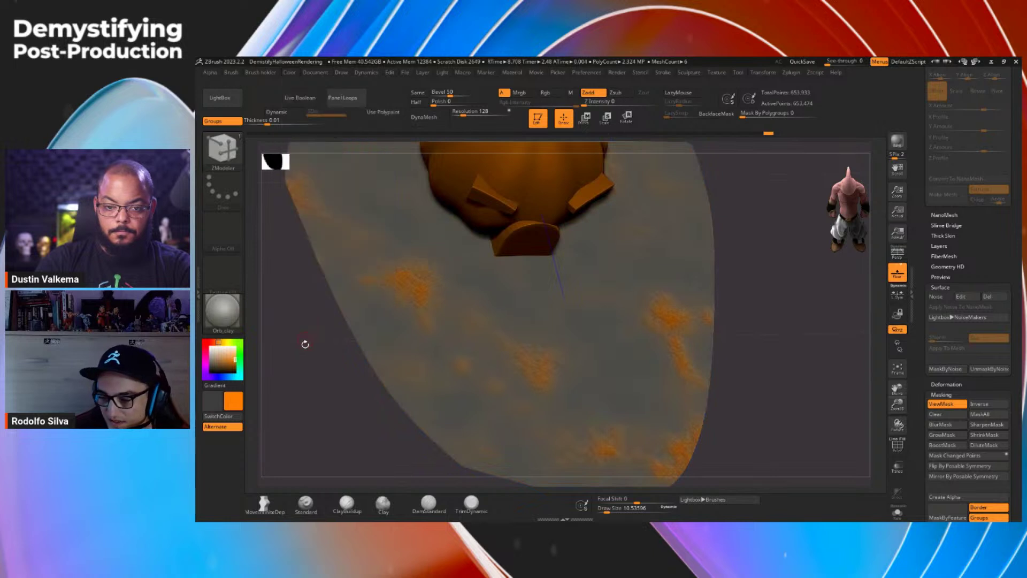
# Step: Darken the orange to brown and fill the ground plane's noise patches with it
pyautogui.press('ctrl')
pyautogui.moveTo(231, 361); pyautogui.dragTo(229, 364)
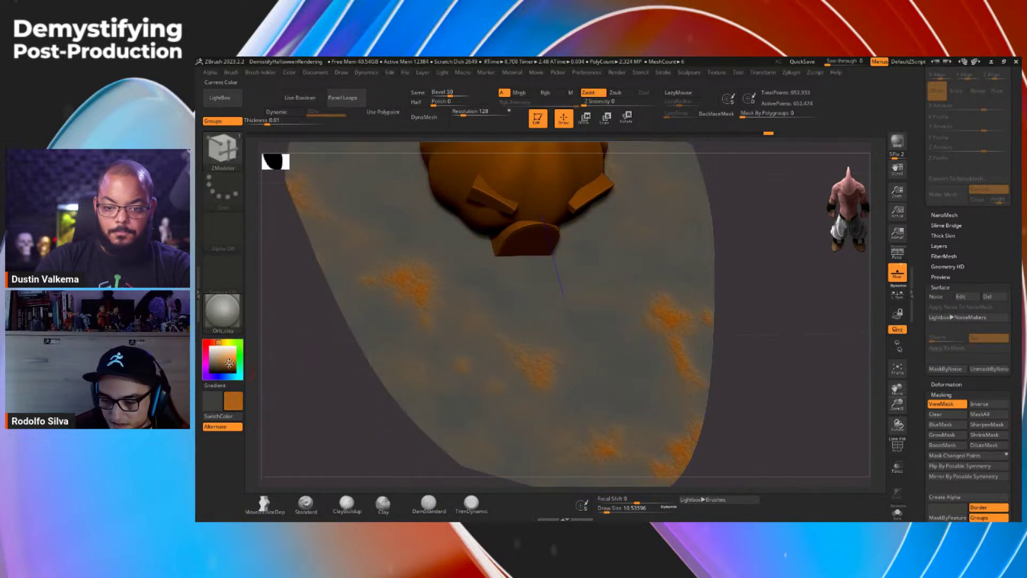
pyautogui.click(289, 73)
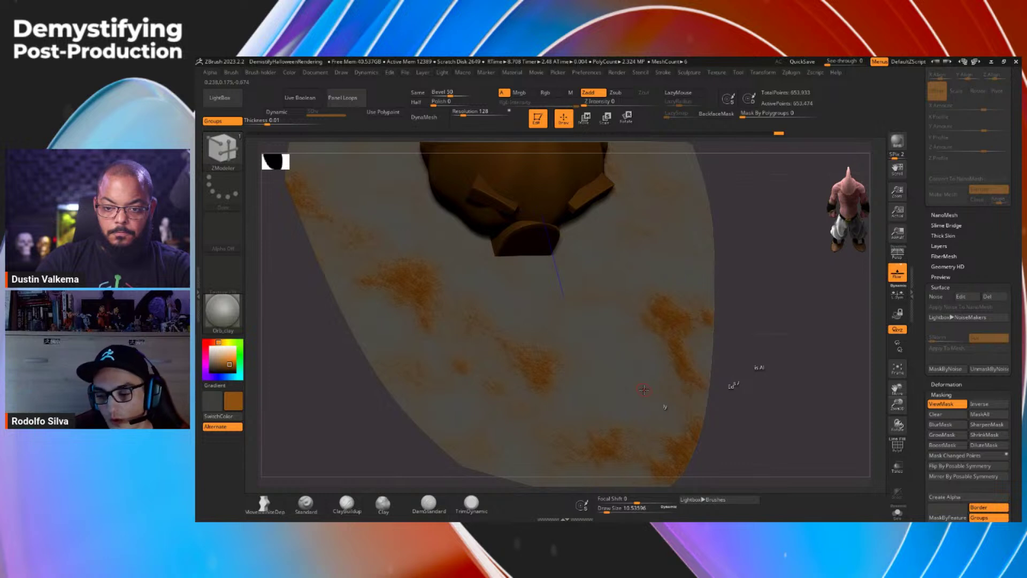
# Step: Fill the ground outside the brown patches with green (RGB 9, 129, 16), and refill it with a muted green (RGB 45, 109, 49)
pyautogui.moveTo(241, 352)
pyautogui.mouseDown()
pyautogui.moveTo(239, 341)
pyautogui.moveTo(240, 358)
pyautogui.mouseUp()
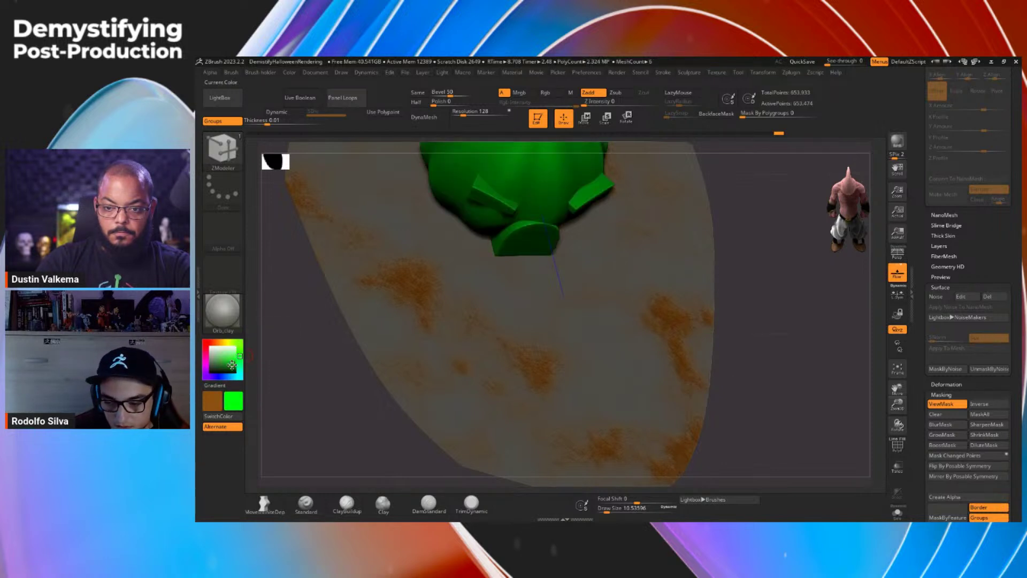
pyautogui.click(232, 365)
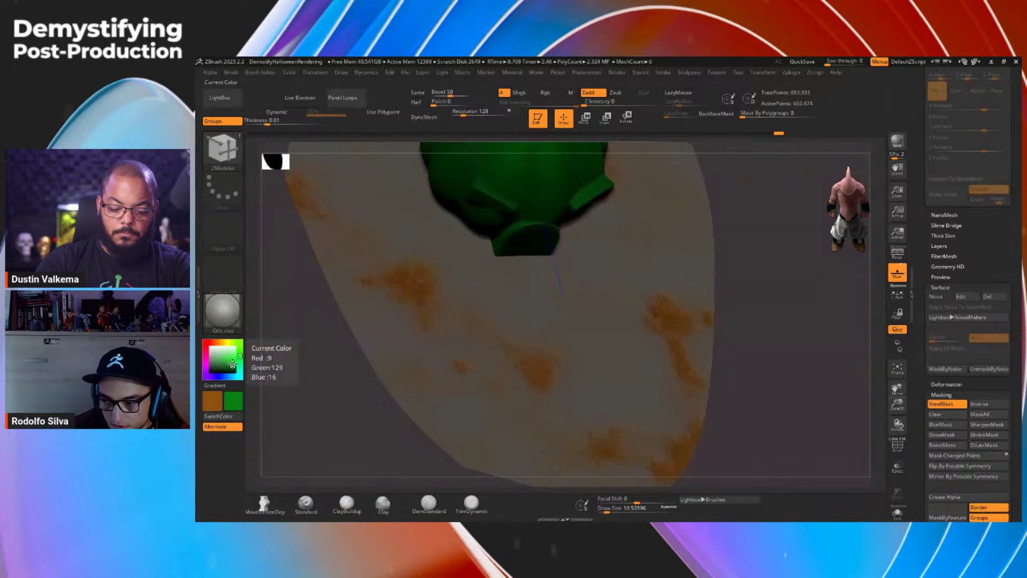
pyautogui.click(294, 72)
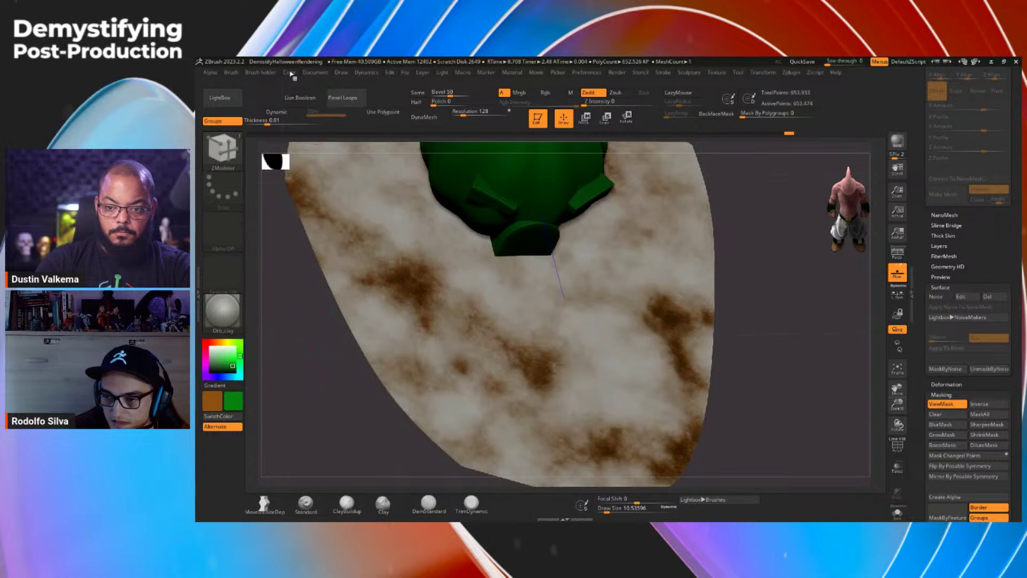
pyautogui.click(320, 256)
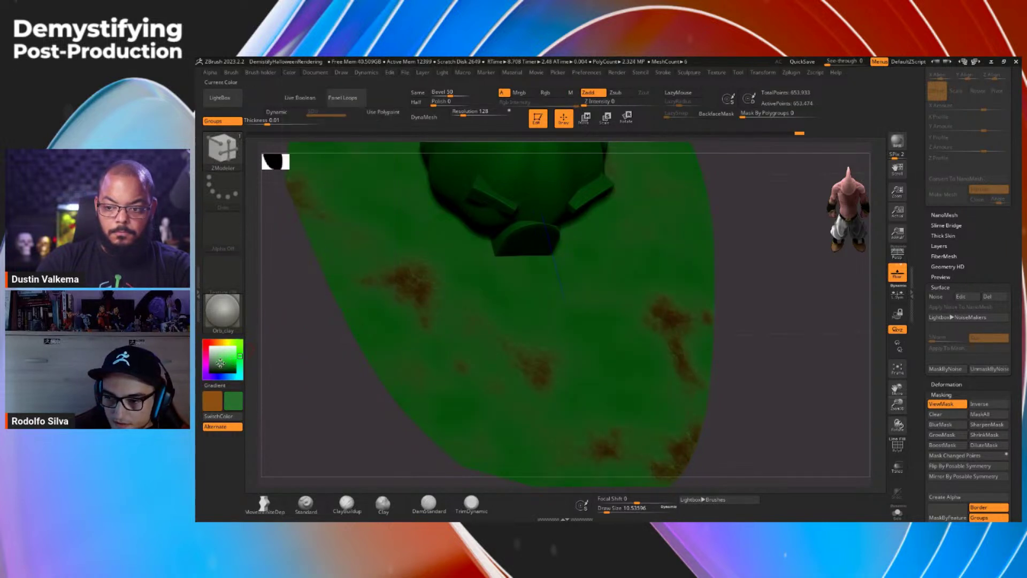
pyautogui.click(290, 72)
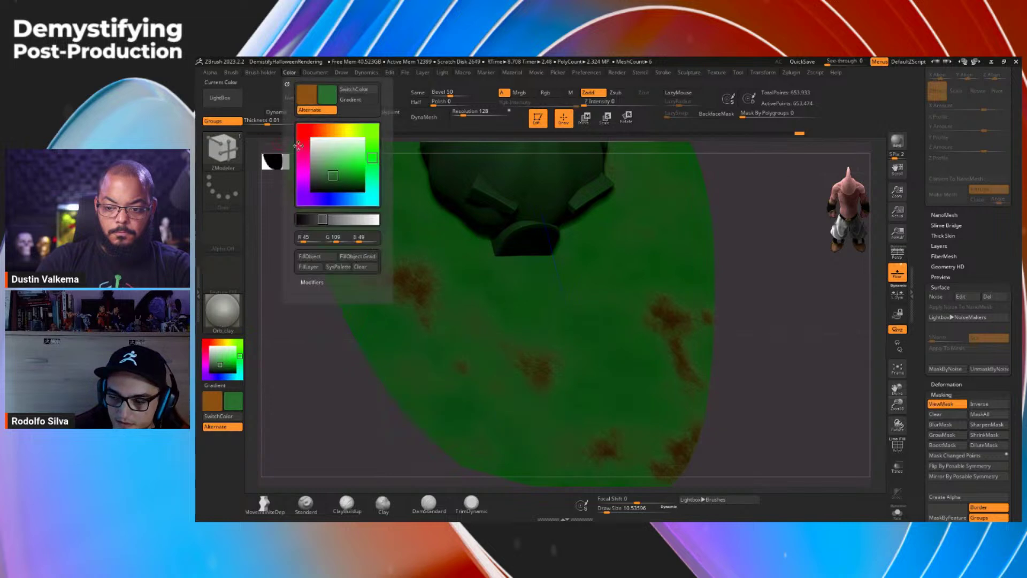
pyautogui.click(316, 256)
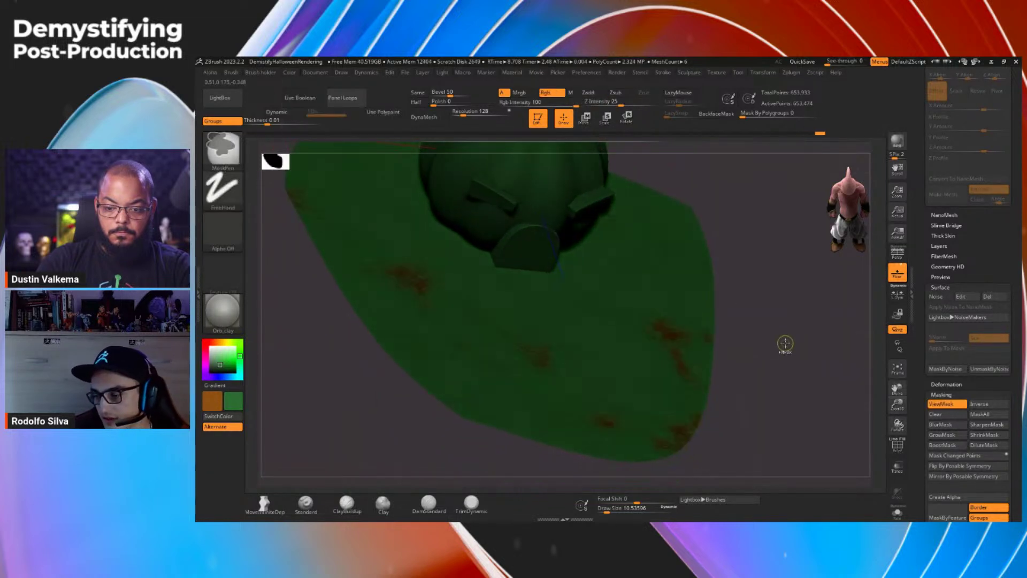
pyautogui.moveTo(786, 346); pyautogui.dragTo(776, 370)
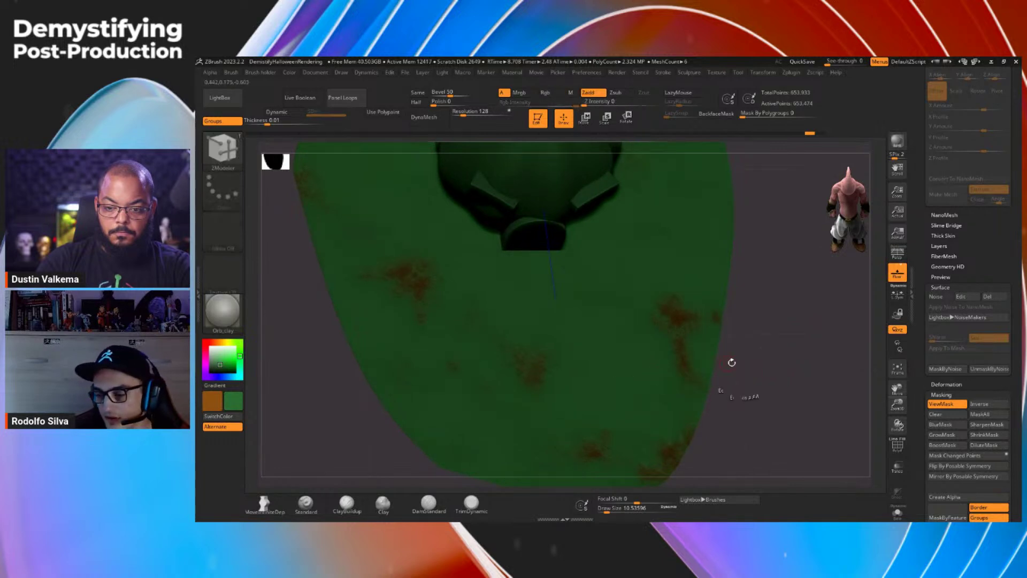
# Step: Turn off polypaint display for the ground plane subtool and set the current color to white
pyautogui.scroll(10, 983, 376)
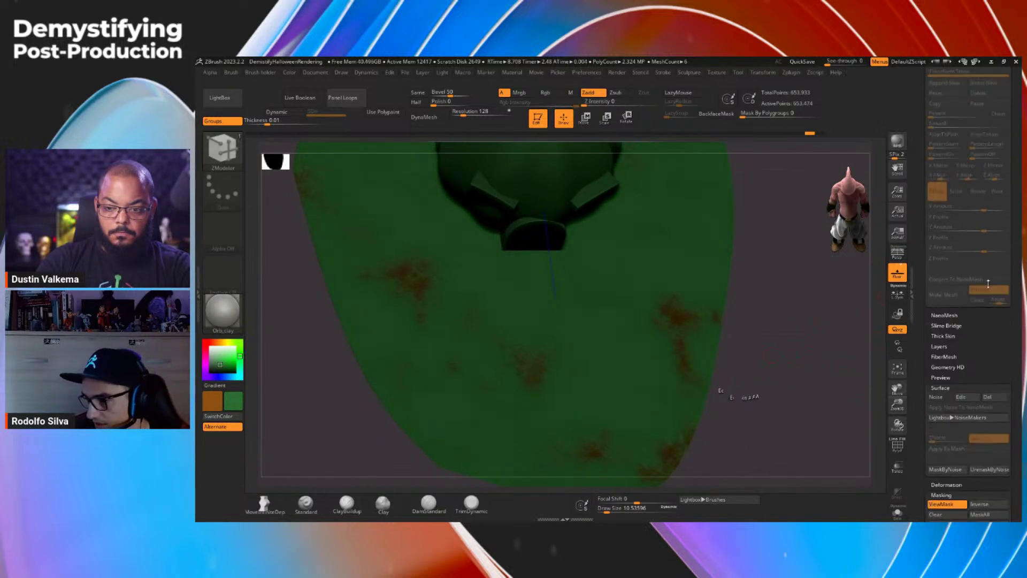
pyautogui.scroll(15, 983, 376)
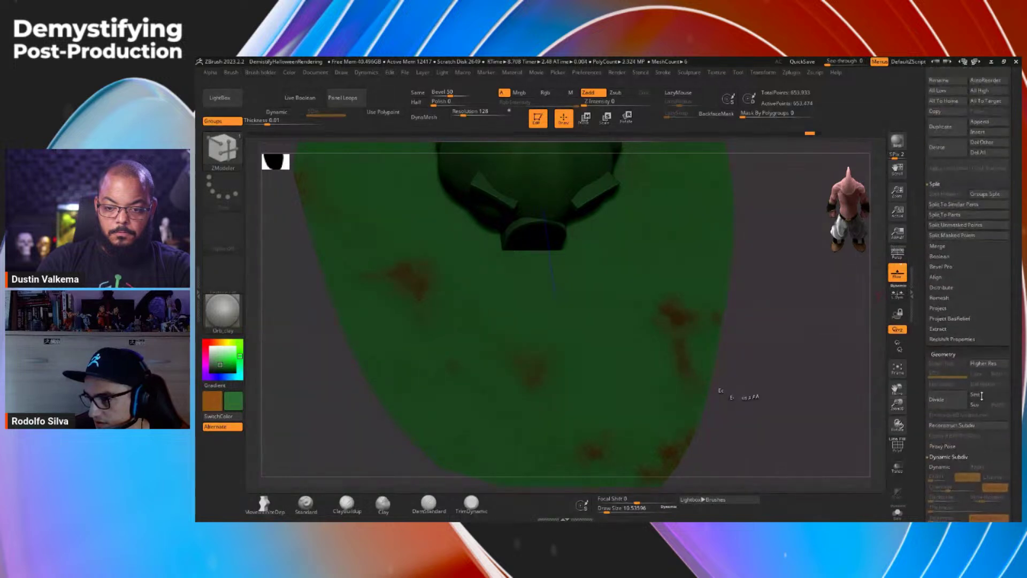
pyautogui.keyDown('shift'); pyautogui.click(994, 259); pyautogui.keyUp('shift')
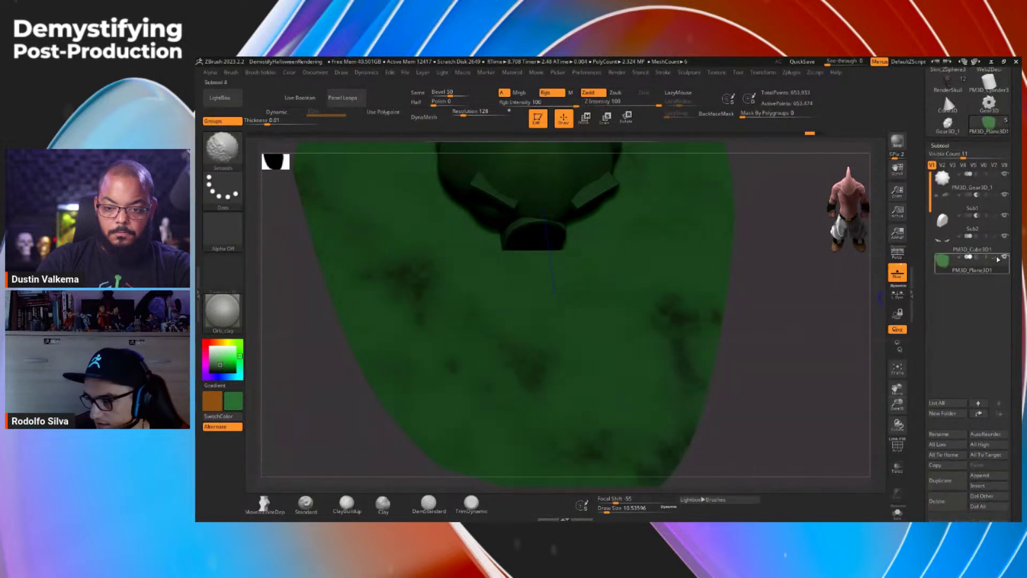
pyautogui.moveTo(821, 343); pyautogui.dragTo(763, 390)
pyautogui.click(207, 343)
pyautogui.press('ctrl')
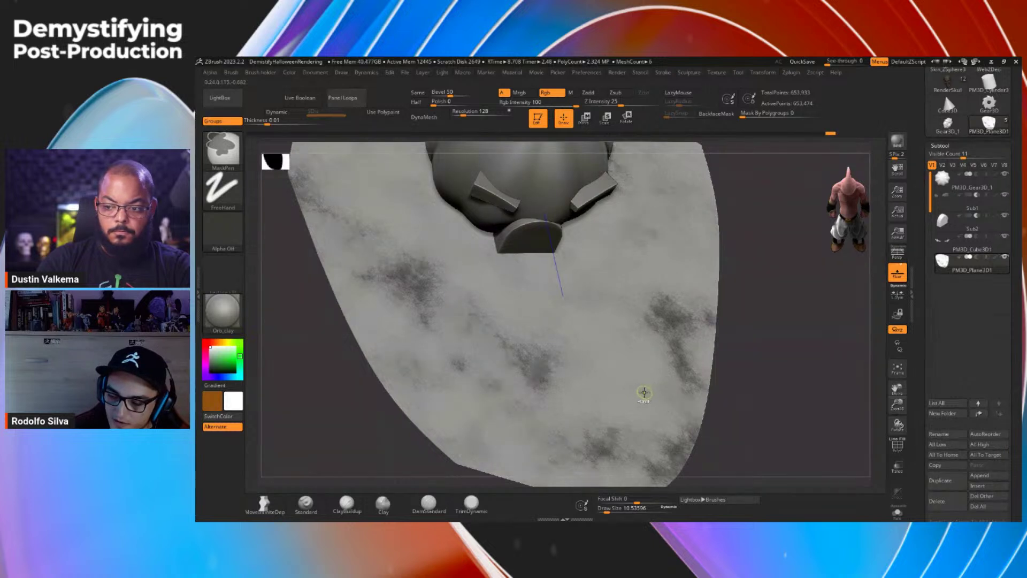
# Step: Sharpen and invert the ground plane's noise mask, and preview FiberMesh fibers on the masked area
pyautogui.keyDown('ctrl'); pyautogui.keyDown('alt'); pyautogui.click(642, 392); pyautogui.keyUp('alt'); pyautogui.keyUp('ctrl')
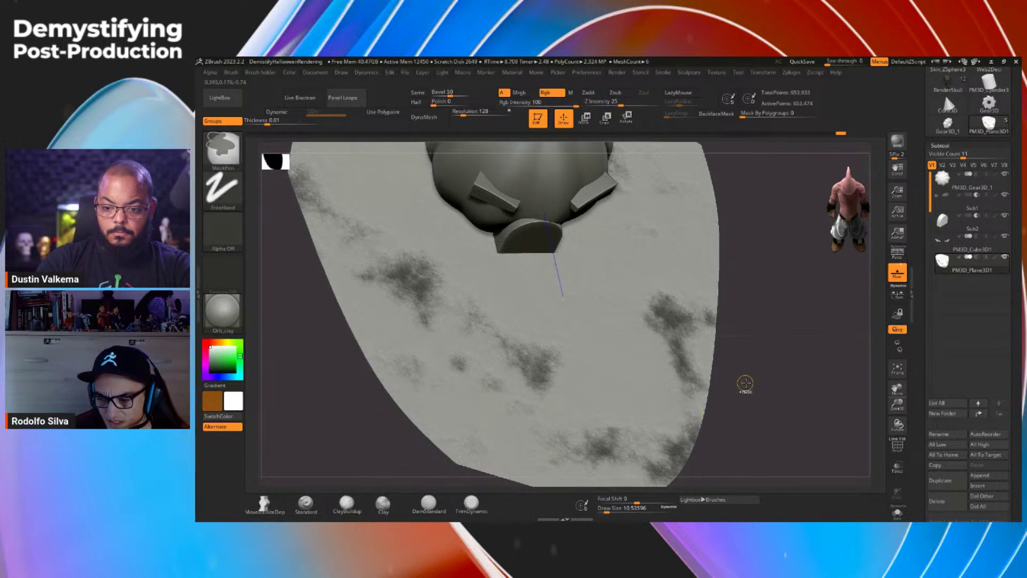
pyautogui.keyDown('ctrl'); pyautogui.click(741, 388); pyautogui.keyUp('ctrl')
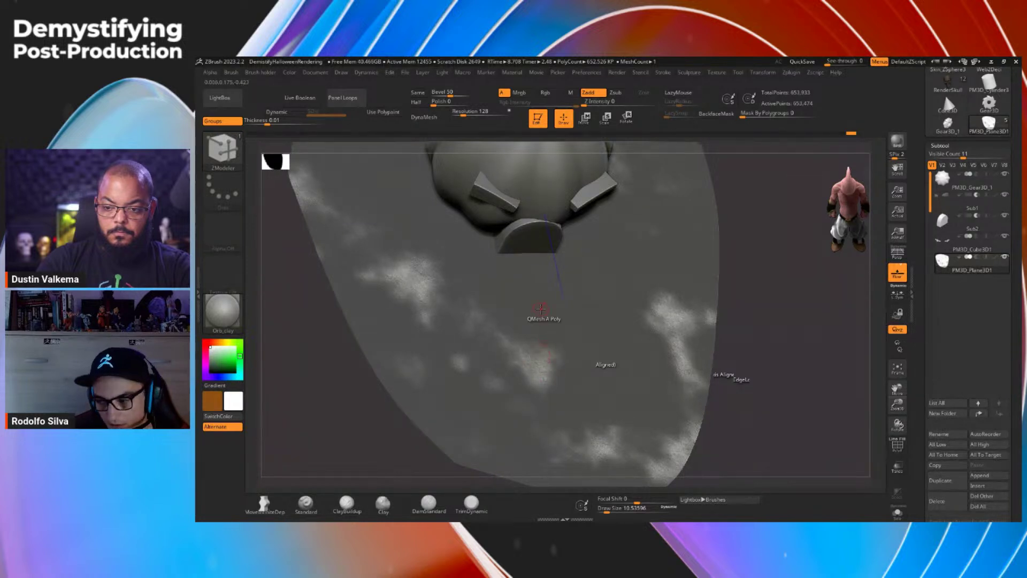
pyautogui.moveTo(921, 393); pyautogui.dragTo(912, 249)
pyautogui.moveTo(917, 295); pyautogui.dragTo(921, 98)
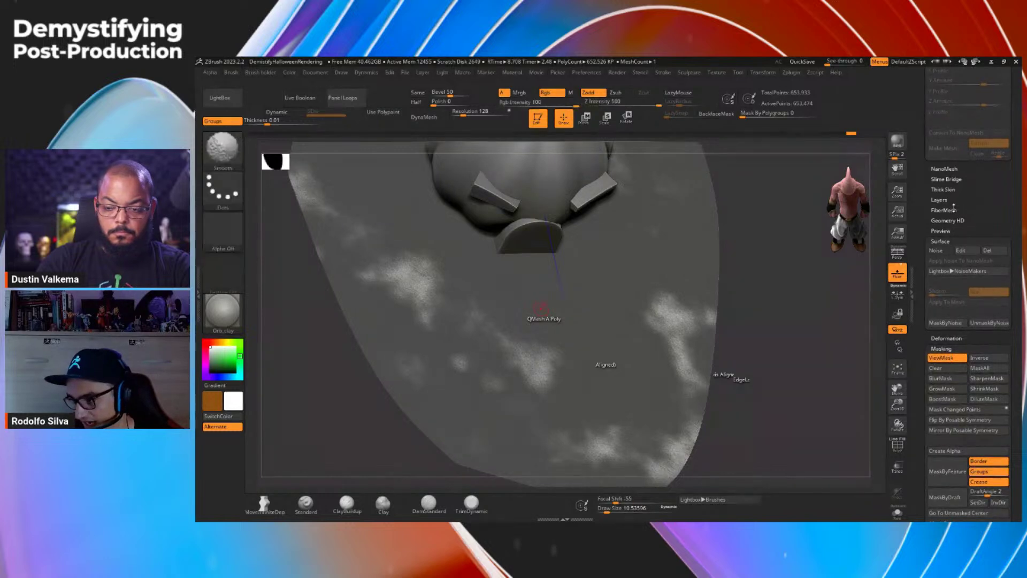
pyautogui.click(946, 212)
pyautogui.click(957, 239)
pyautogui.moveTo(848, 298); pyautogui.dragTo(722, 273)
pyautogui.keyDown('shift'); pyautogui.moveTo(756, 354); pyautogui.dragTo(745, 415); pyautogui.keyUp('shift')
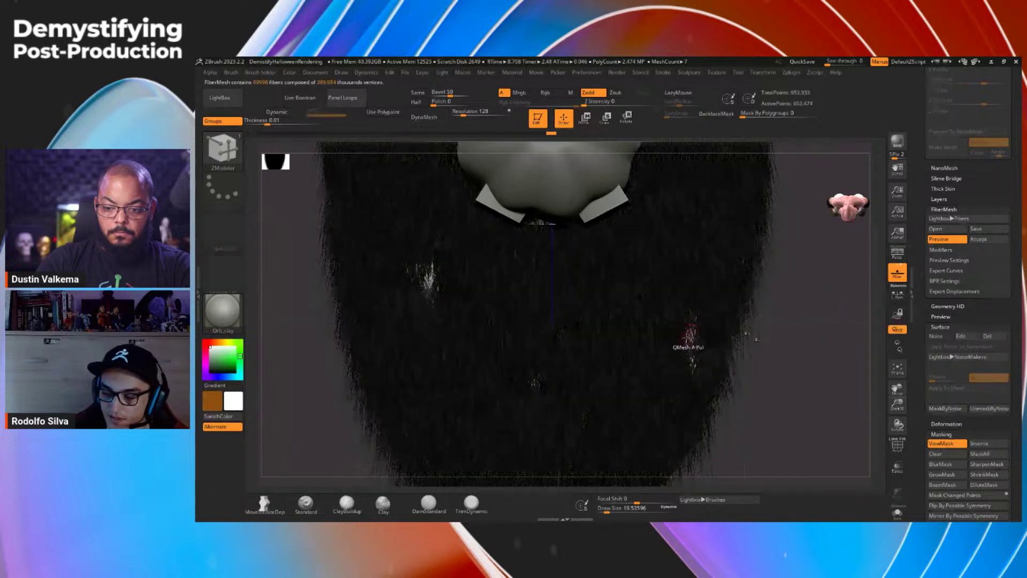
# Step: Set the fiber preview's maximum fibers to about 5.3
pyautogui.click(940, 250)
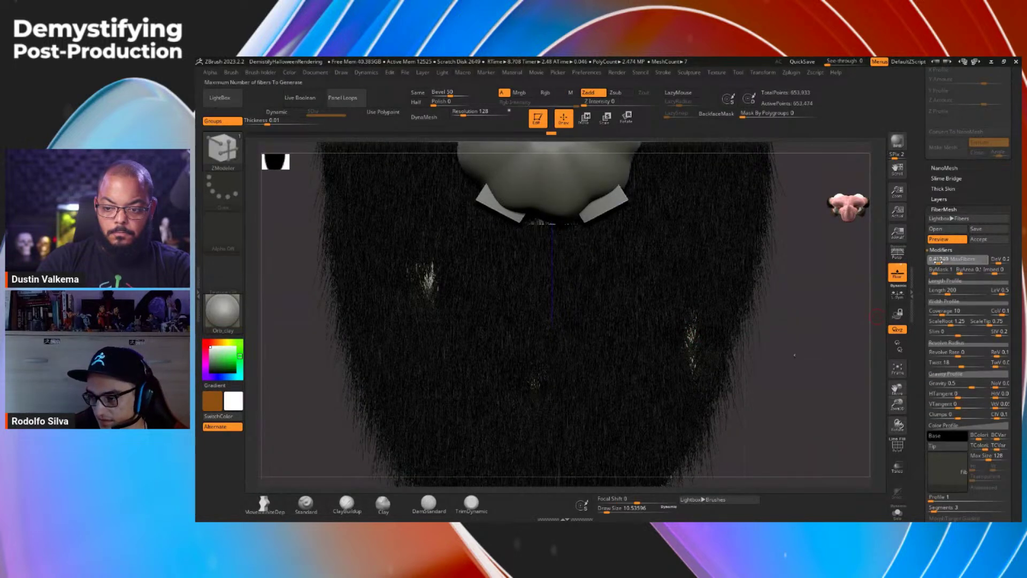
pyautogui.moveTo(938, 261); pyautogui.dragTo(937, 261)
pyautogui.moveTo(807, 340); pyautogui.dragTo(786, 339)
pyautogui.click(960, 259)
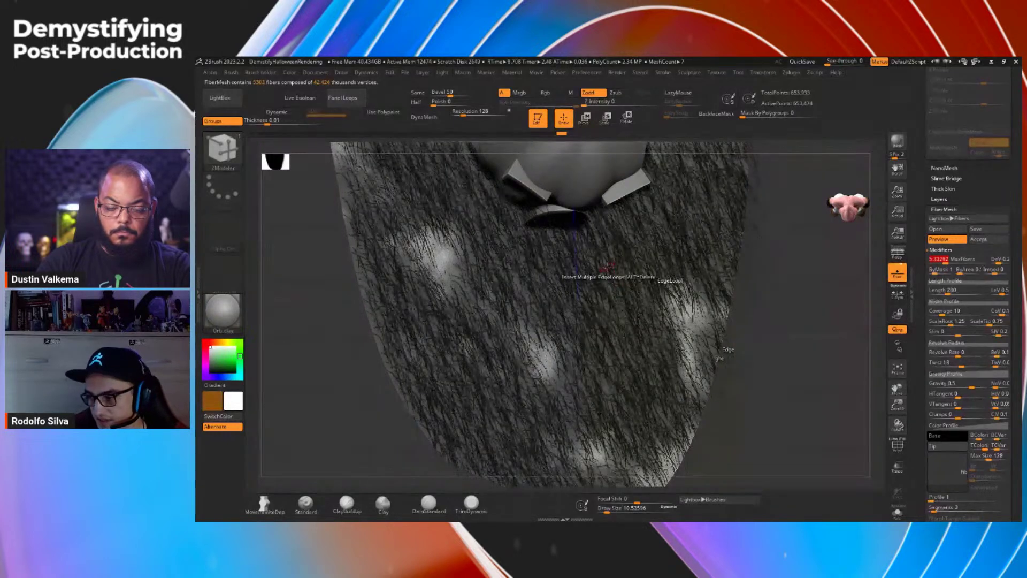
# Step: Turn off the fiber preview and give the mask brush Alpha 07 with the Color Spray stroke
pyautogui.click(941, 239)
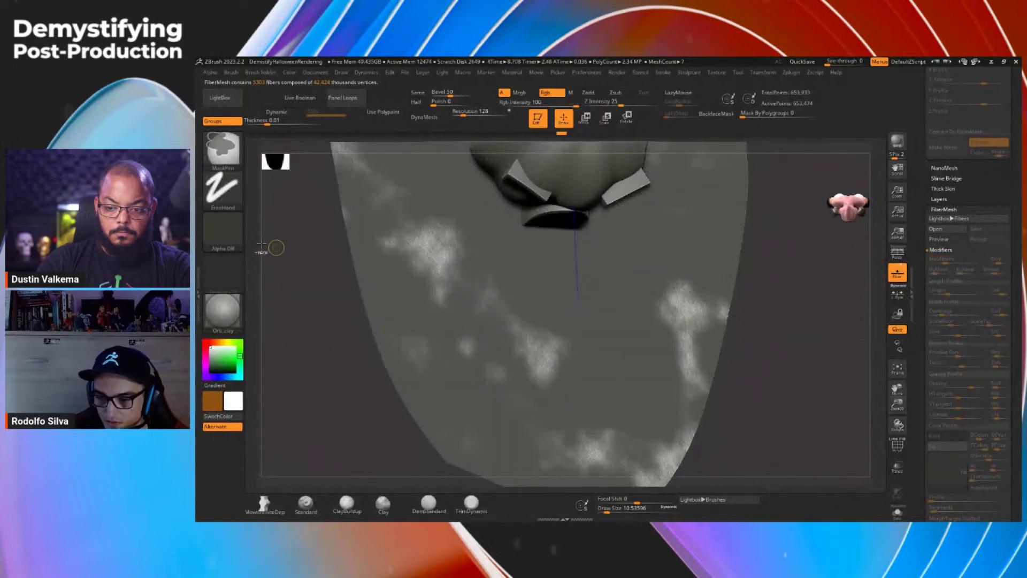
pyautogui.click(223, 231)
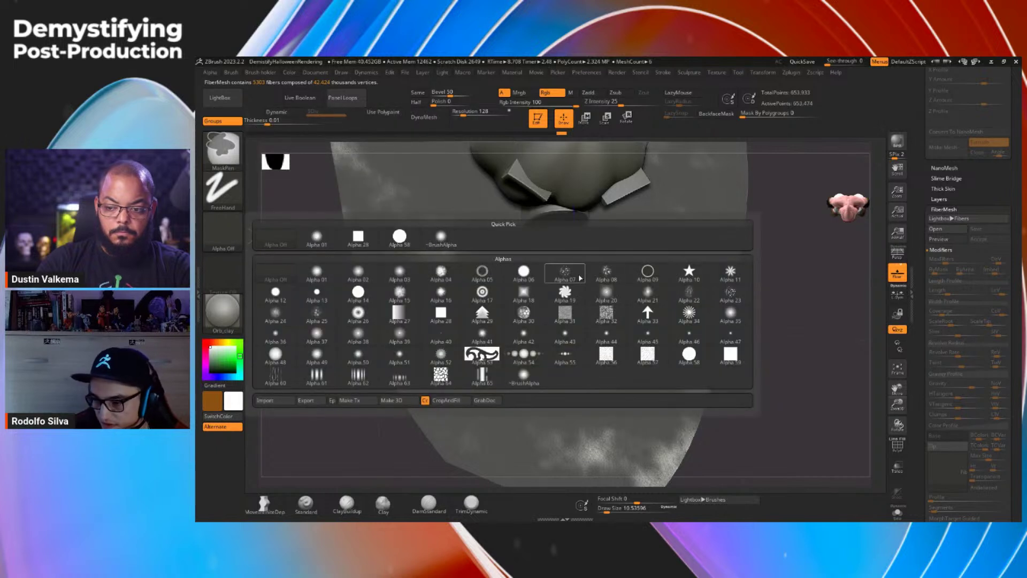
pyautogui.click(565, 272)
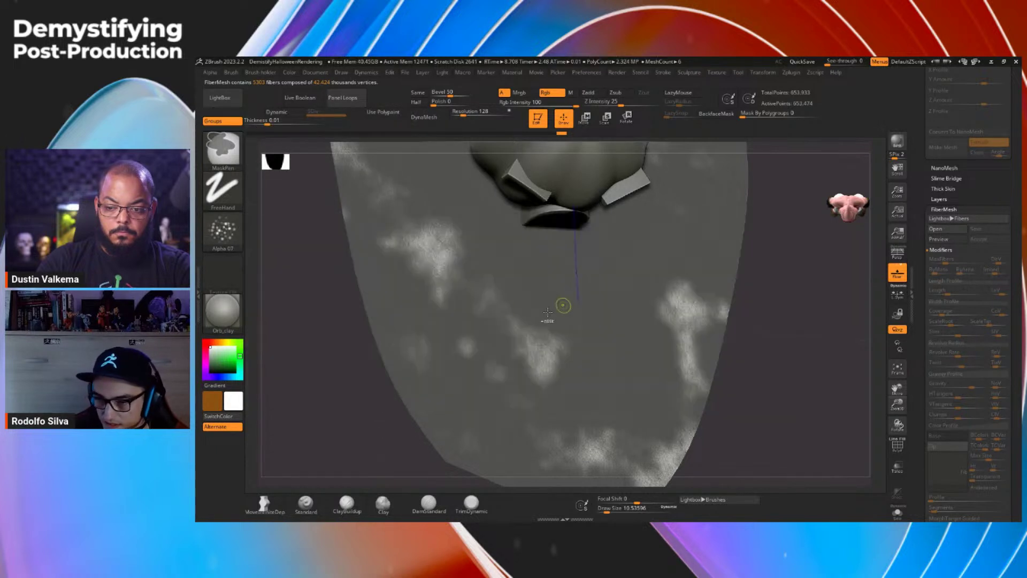
pyautogui.click(228, 195)
pyautogui.click(412, 204)
pyautogui.press('b')
pyautogui.press('z')
pyautogui.press('m')
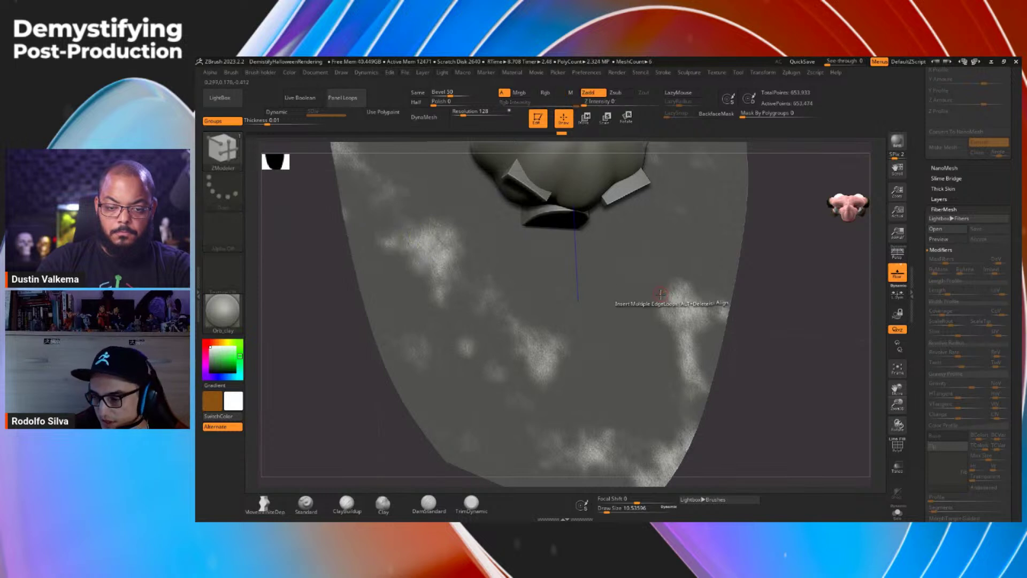
pyautogui.press('b')
pyautogui.press('m')
pyautogui.press('p')
# Step: Spray away soft patches of the mask across the ground in front of the pumpkin, varying the brush size
pyautogui.moveTo(625, 270)
pyautogui.keyDown('ctrl'); pyautogui.keyDown('alt'); pyautogui.mouseDown()
pyautogui.moveTo(621, 285)
pyautogui.moveTo(641, 255)
pyautogui.mouseUp(); pyautogui.keyUp('alt'); pyautogui.keyUp('ctrl')
pyautogui.moveTo(685, 225)
pyautogui.keyDown('ctrl'); pyautogui.keyDown('alt'); pyautogui.mouseDown()
pyautogui.moveTo(715, 229)
pyautogui.moveTo(693, 243)
pyautogui.mouseUp(); pyautogui.keyUp('alt'); pyautogui.keyUp('ctrl')
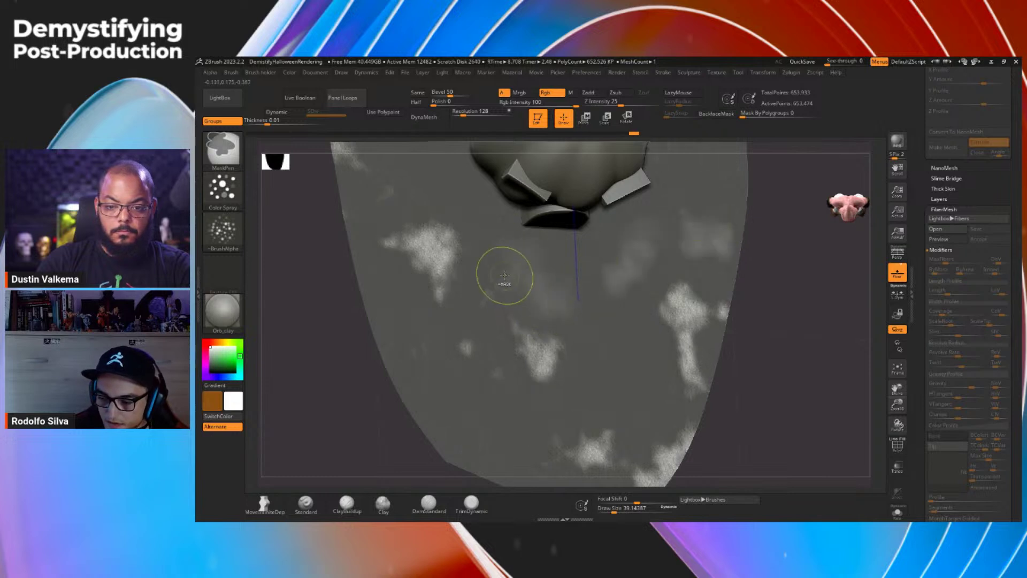
pyautogui.keyDown('ctrl'); pyautogui.keyDown('alt'); pyautogui.moveTo(495, 443); pyautogui.dragTo(465, 414); pyautogui.keyUp('alt'); pyautogui.keyUp('ctrl')
pyautogui.moveTo(635, 361)
pyautogui.keyDown('ctrl'); pyautogui.keyDown('alt'); pyautogui.mouseDown()
pyautogui.moveTo(637, 395)
pyautogui.moveTo(642, 339)
pyautogui.mouseUp(); pyautogui.keyUp('alt'); pyautogui.keyUp('ctrl')
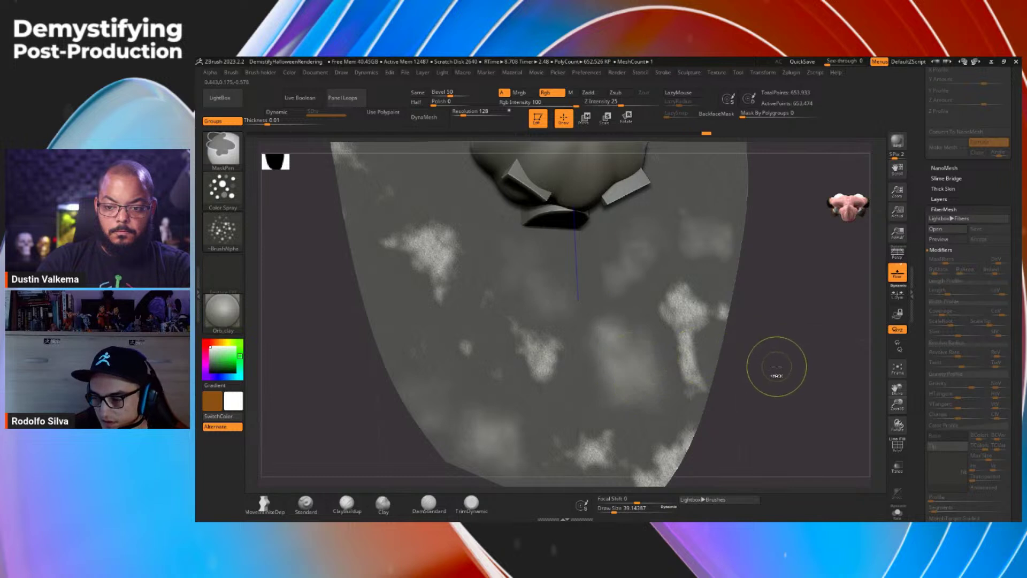
pyautogui.keyDown('ctrl'); pyautogui.keyDown('alt'); pyautogui.click(663, 413); pyautogui.keyUp('alt'); pyautogui.keyUp('ctrl')
pyautogui.moveTo(638, 379)
pyautogui.keyDown('ctrl'); pyautogui.keyDown('alt'); pyautogui.mouseDown()
pyautogui.moveTo(606, 384)
pyautogui.moveTo(600, 361)
pyautogui.mouseUp(); pyautogui.keyUp('alt'); pyautogui.keyUp('ctrl')
pyautogui.press('s')
pyautogui.keyDown('ctrl'); pyautogui.keyDown('alt'); pyautogui.click(577, 408); pyautogui.keyUp('alt'); pyautogui.keyUp('ctrl')
# Step: Preview the fibers again and load a saved grass fiber preset from the Demistidy Series folder
pyautogui.moveTo(782, 390); pyautogui.dragTo(734, 370)
pyautogui.click(945, 239)
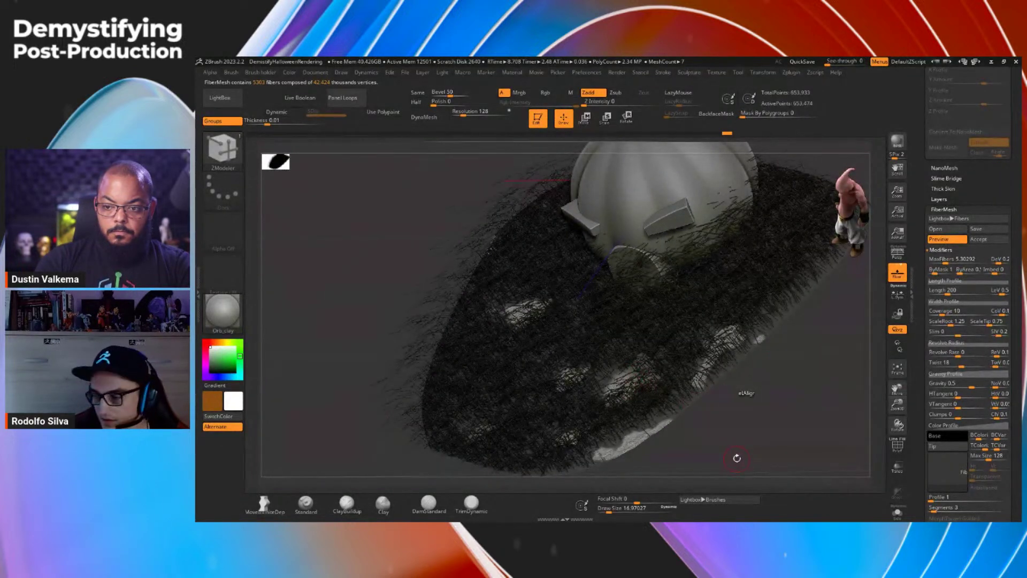
pyautogui.click(945, 228)
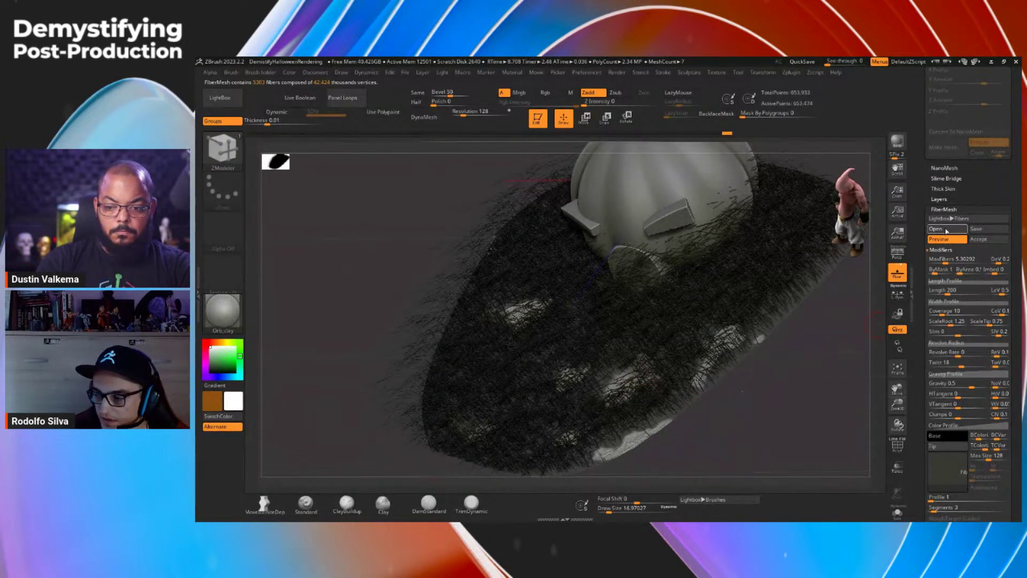
pyautogui.click(1003, 488)
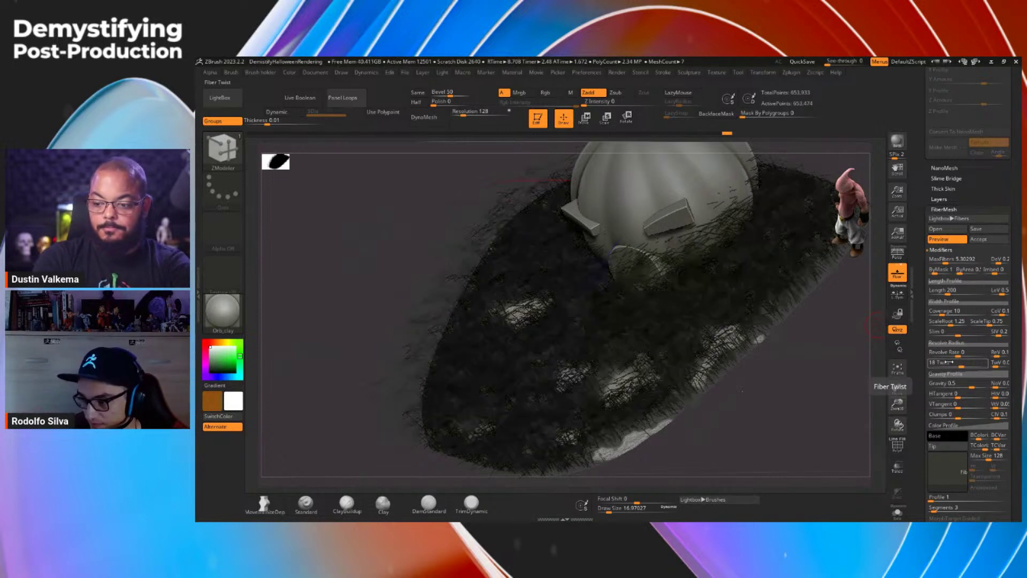
pyautogui.click(935, 229)
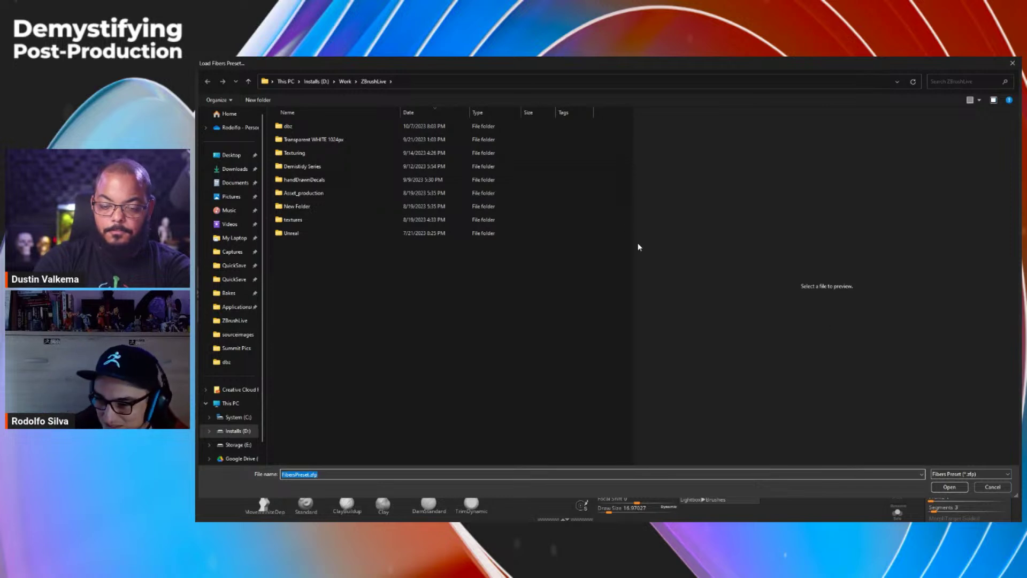
pyautogui.doubleClick(344, 166)
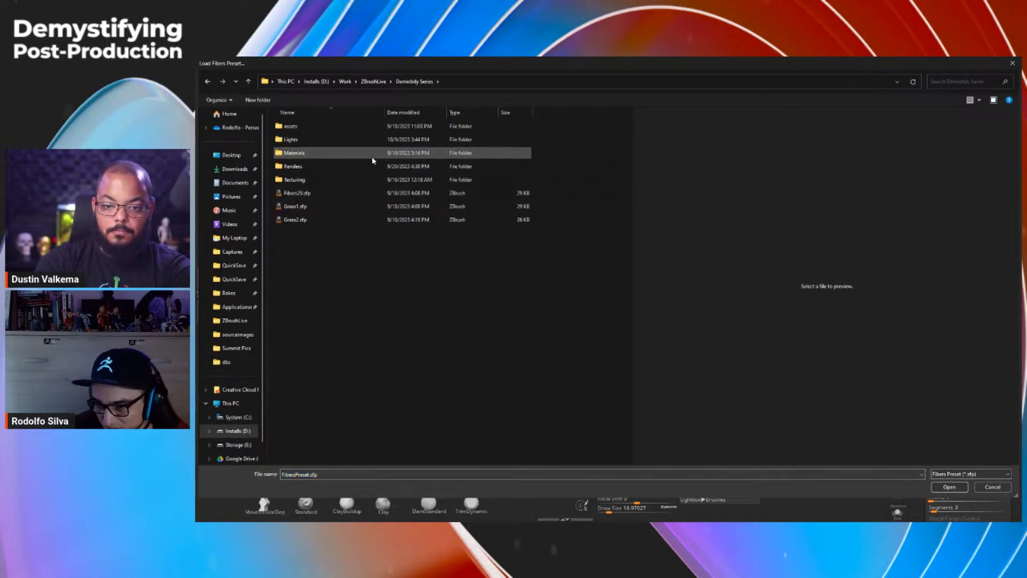
pyautogui.doubleClick(311, 194)
pyautogui.moveTo(332, 209); pyautogui.dragTo(406, 257)
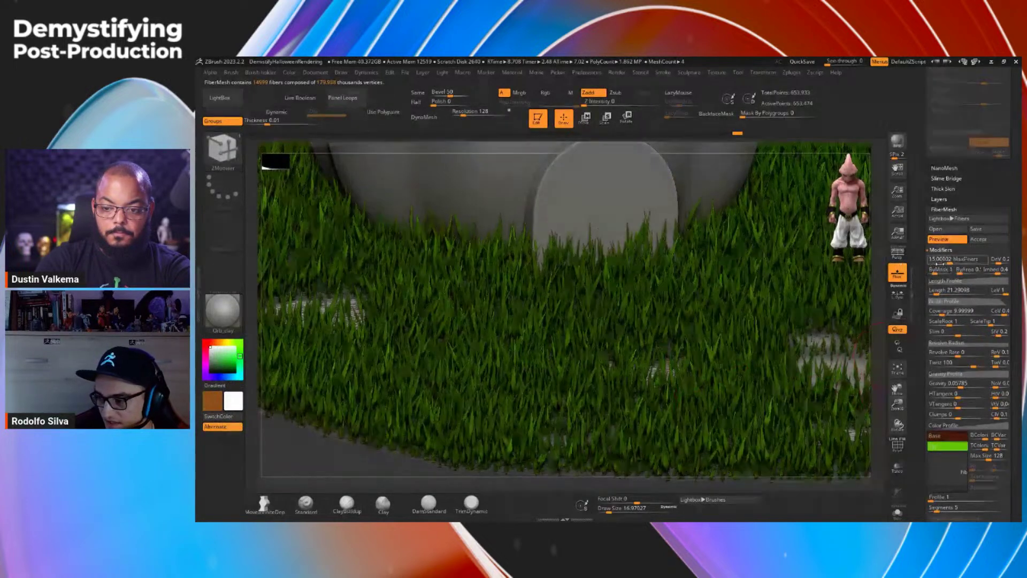
# Step: Inspect the previewed grass from several angles and browse the textures available for the fibers
pyautogui.moveTo(823, 355); pyautogui.dragTo(675, 349, button='right')
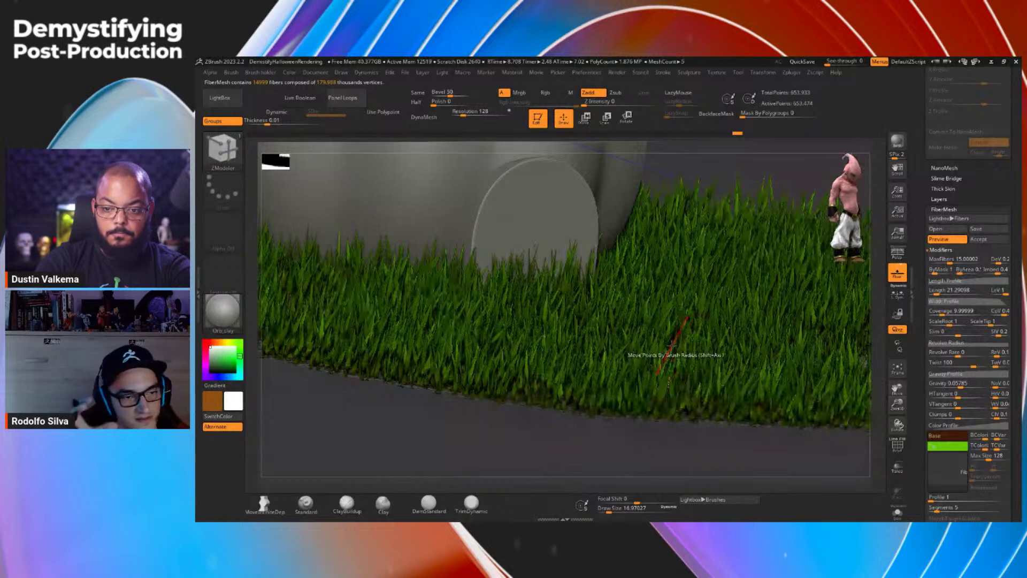
pyautogui.moveTo(663, 360); pyautogui.dragTo(653, 377, button='right')
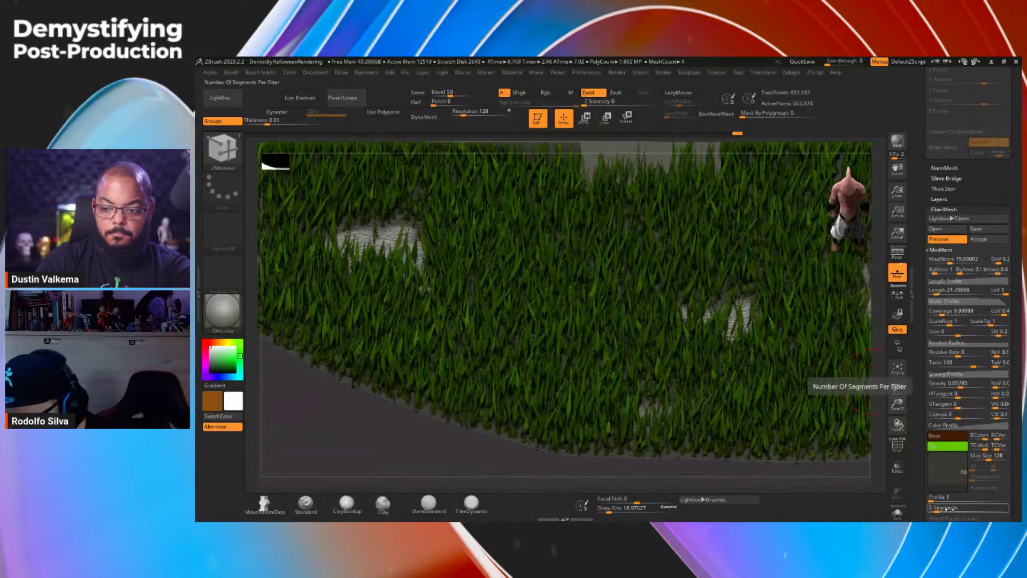
pyautogui.moveTo(779, 390); pyautogui.dragTo(741, 410, button='right')
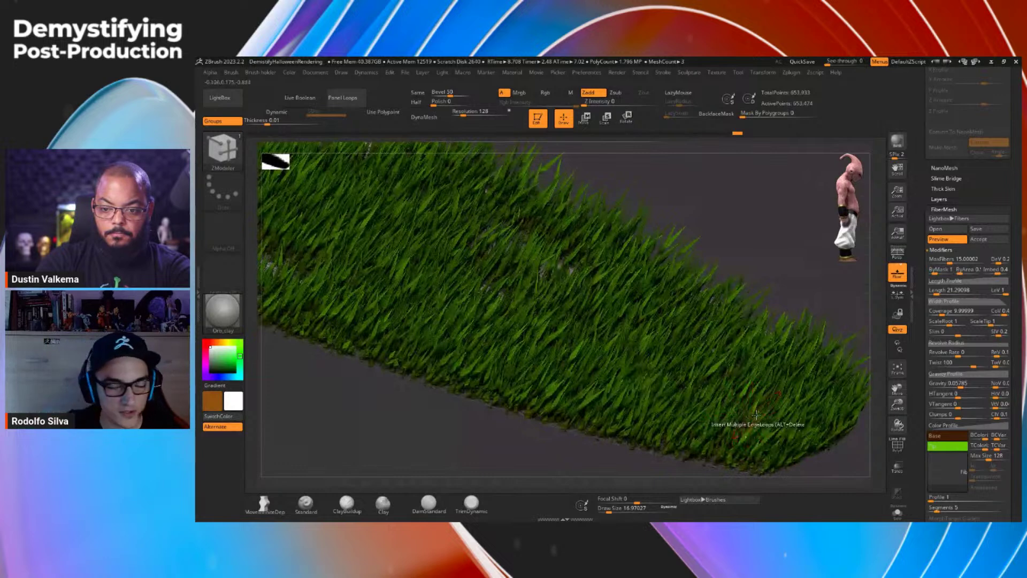
pyautogui.moveTo(755, 413); pyautogui.dragTo(673, 326, button='right')
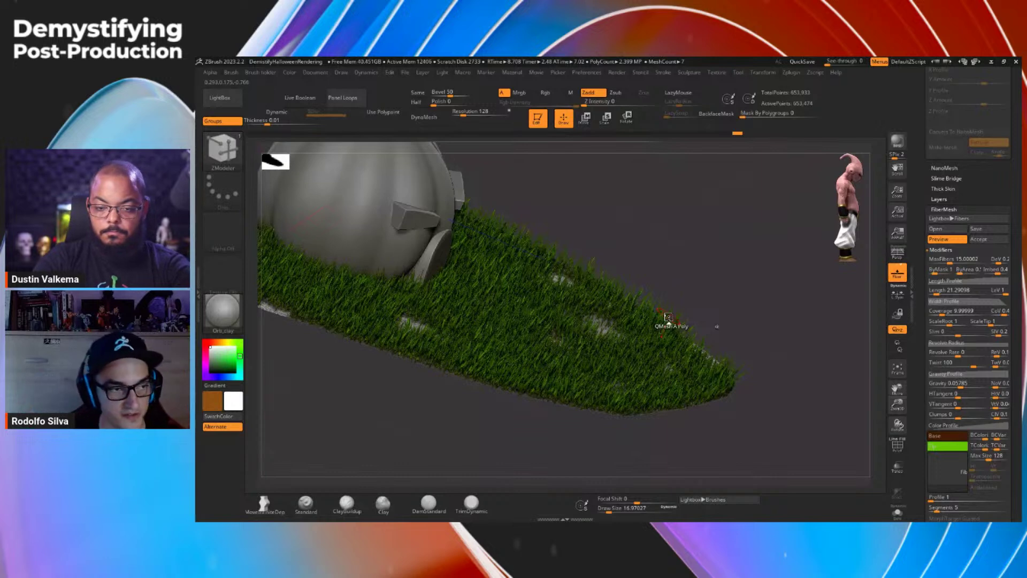
pyautogui.moveTo(788, 402); pyautogui.dragTo(776, 408)
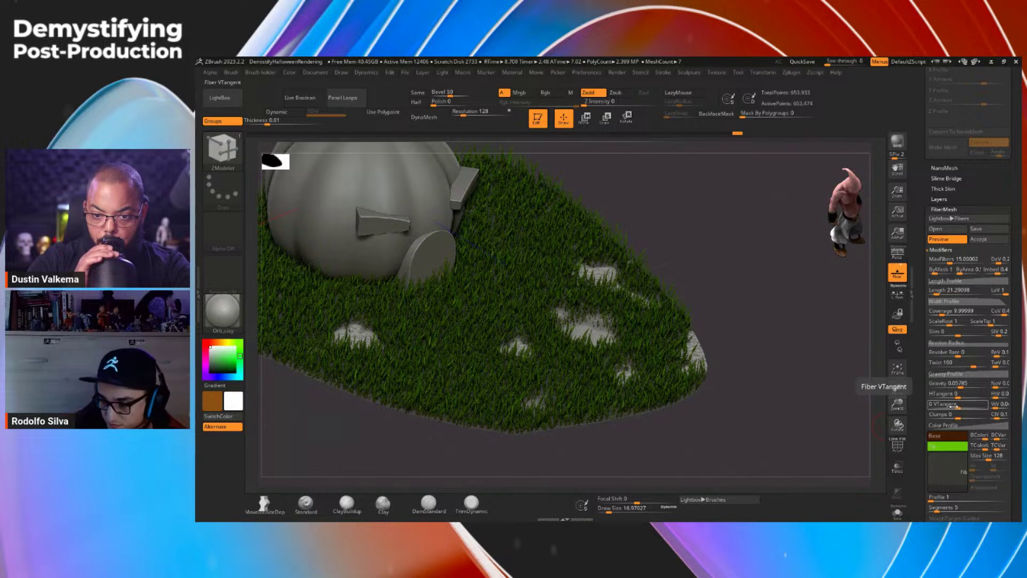
pyautogui.click(957, 465)
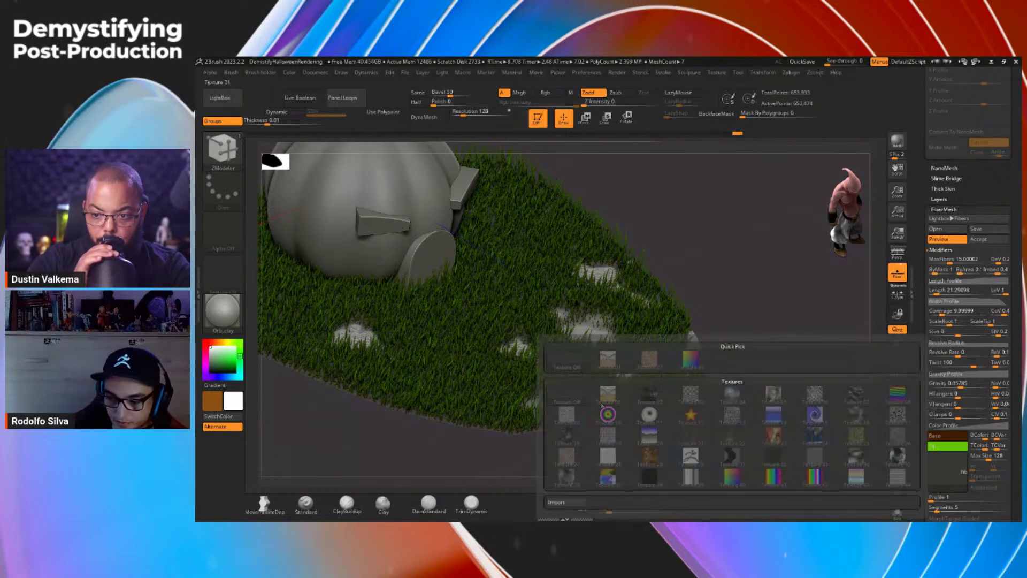
pyautogui.moveTo(586, 422)
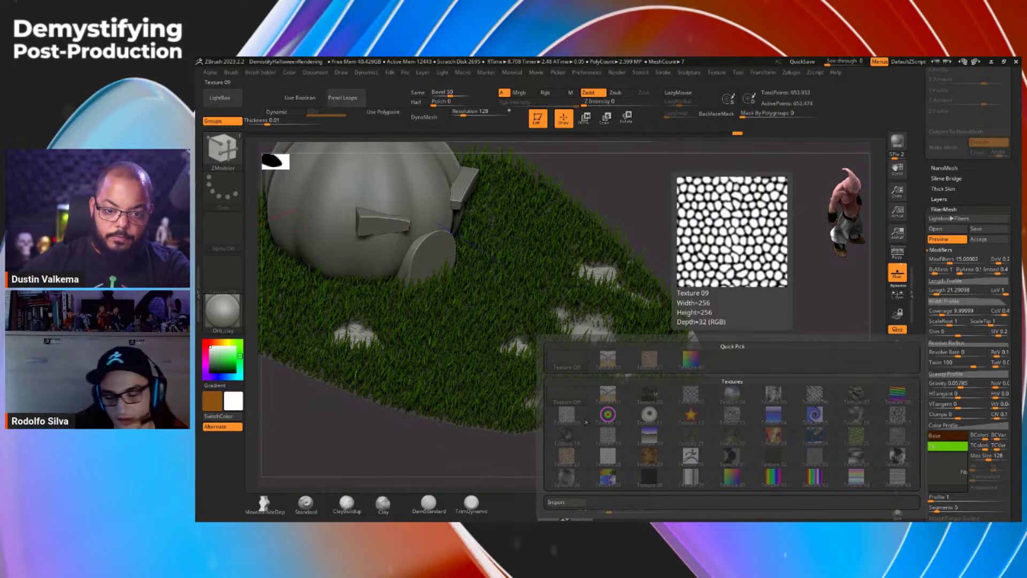
pyautogui.click(586, 422)
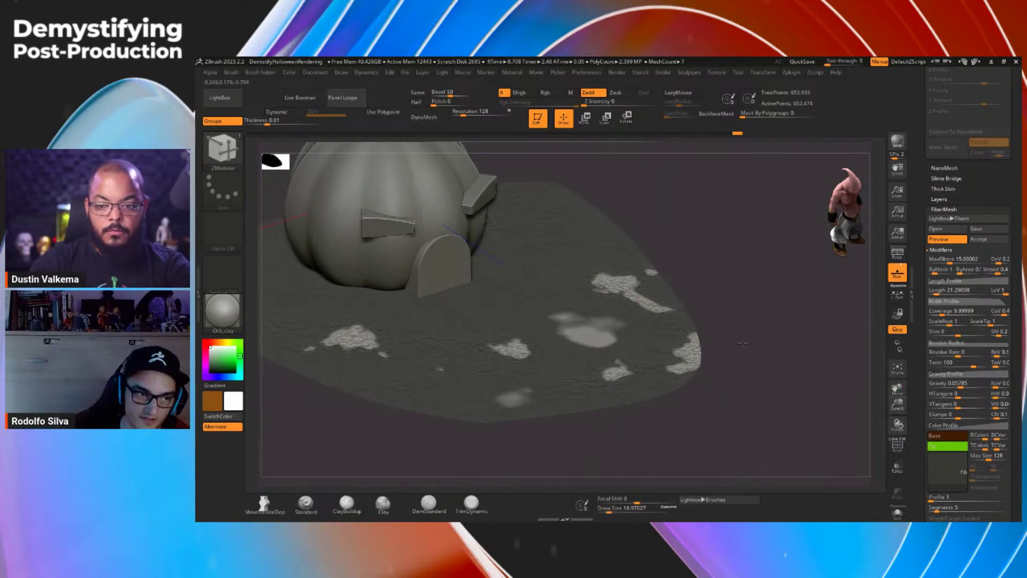
pyautogui.moveTo(742, 344); pyautogui.dragTo(731, 329)
pyautogui.moveTo(699, 298); pyautogui.dragTo(610, 291)
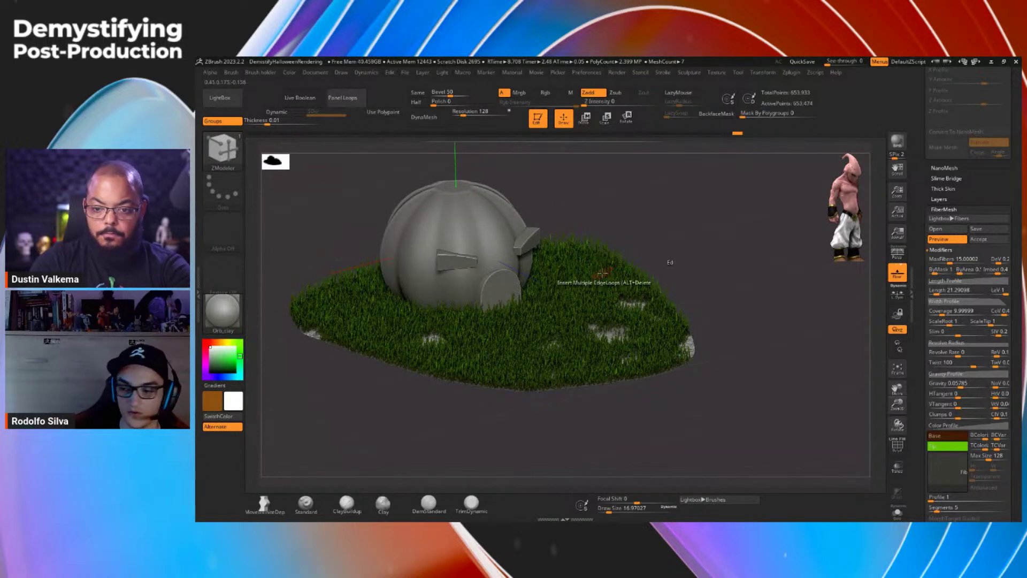
# Step: Accept the grass fibers as a new subtool, declining Fast Preview mode, and check the blades up close and their subtool details
pyautogui.click(983, 242)
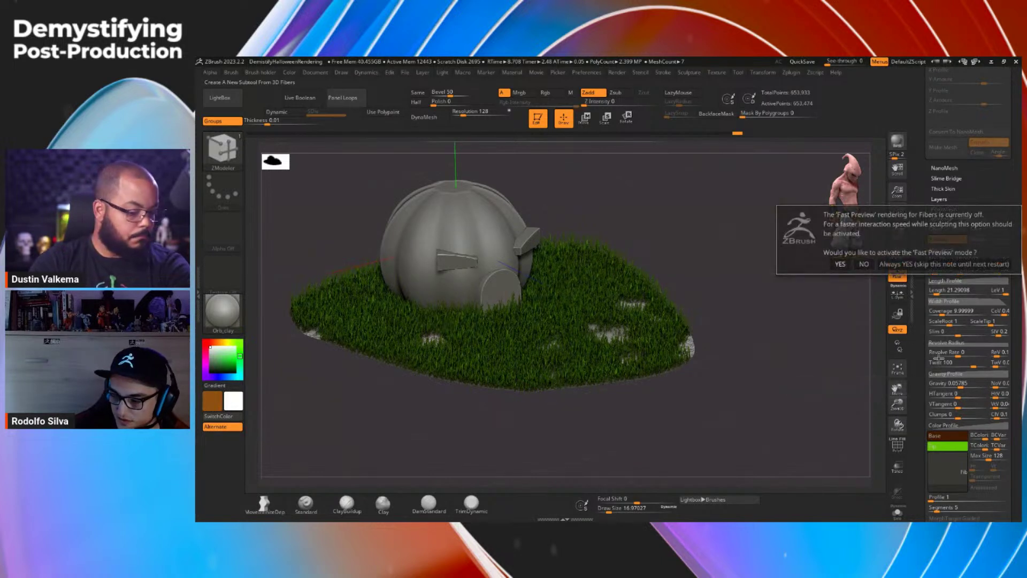
pyautogui.click(862, 264)
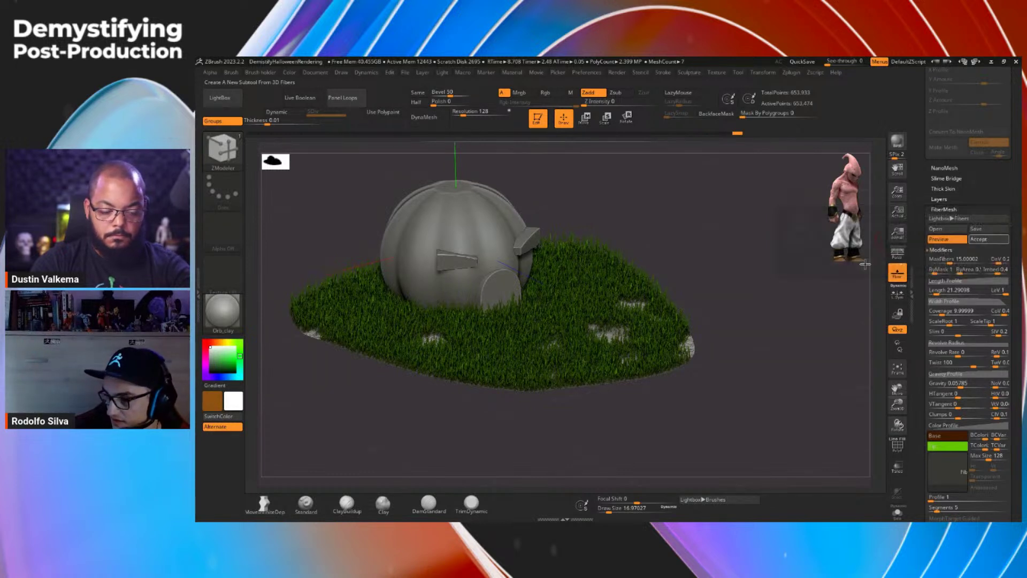
pyautogui.scroll(15, 924, 193)
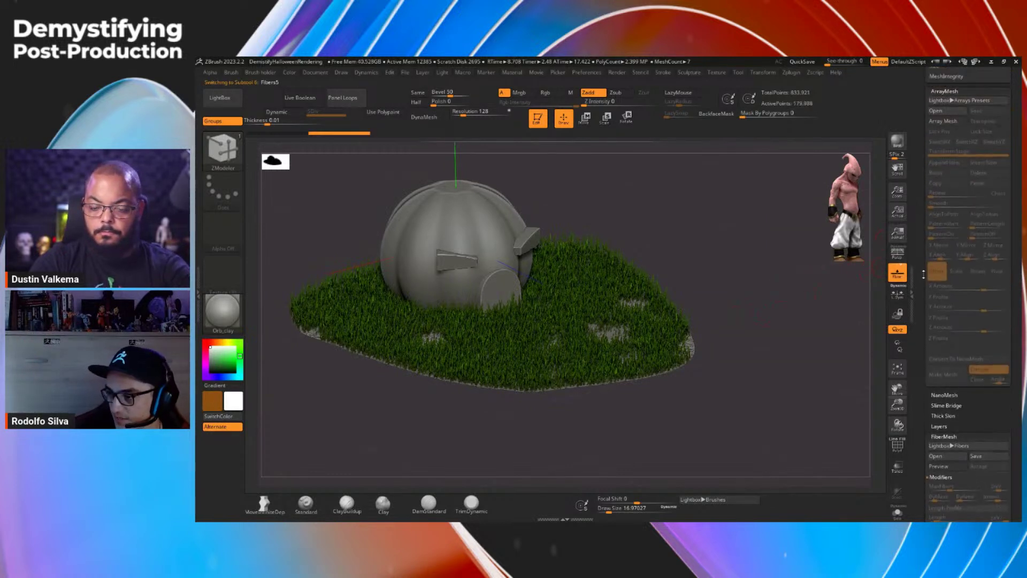
pyautogui.scroll(10, 929, 390)
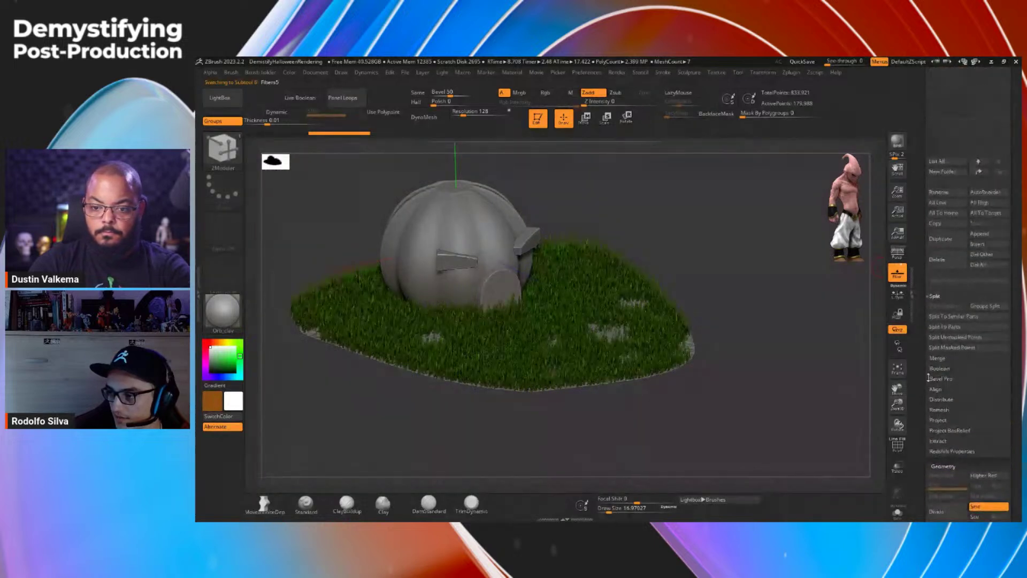
pyautogui.moveTo(540, 387); pyautogui.dragTo(586, 341)
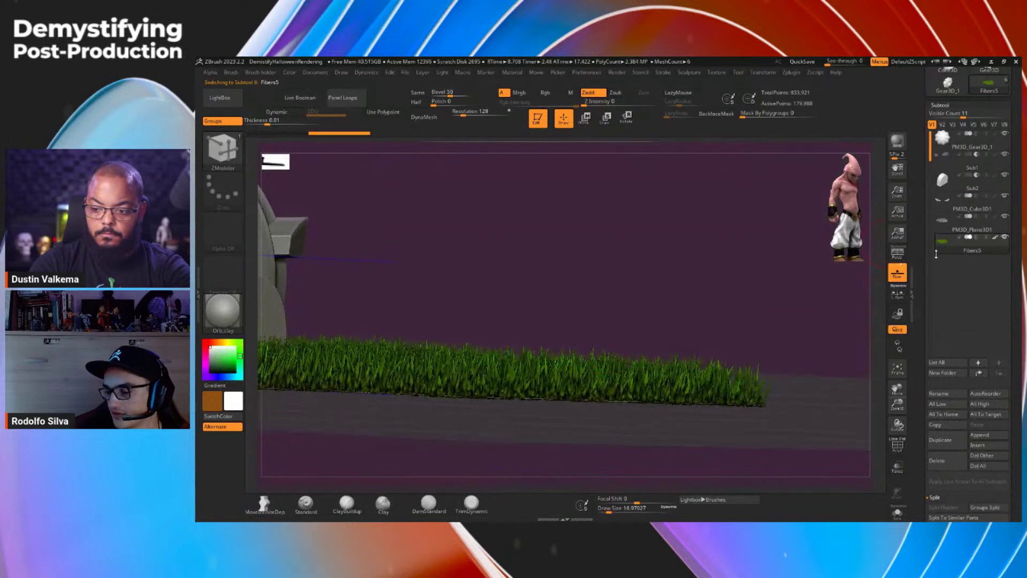
pyautogui.moveTo(969, 250)
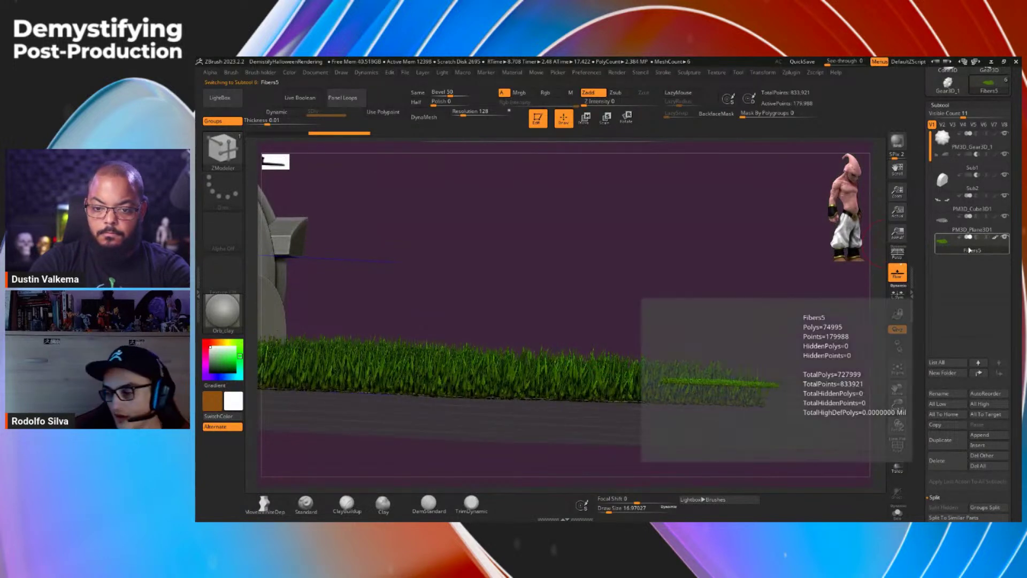
pyautogui.scroll(-10, 932, 267)
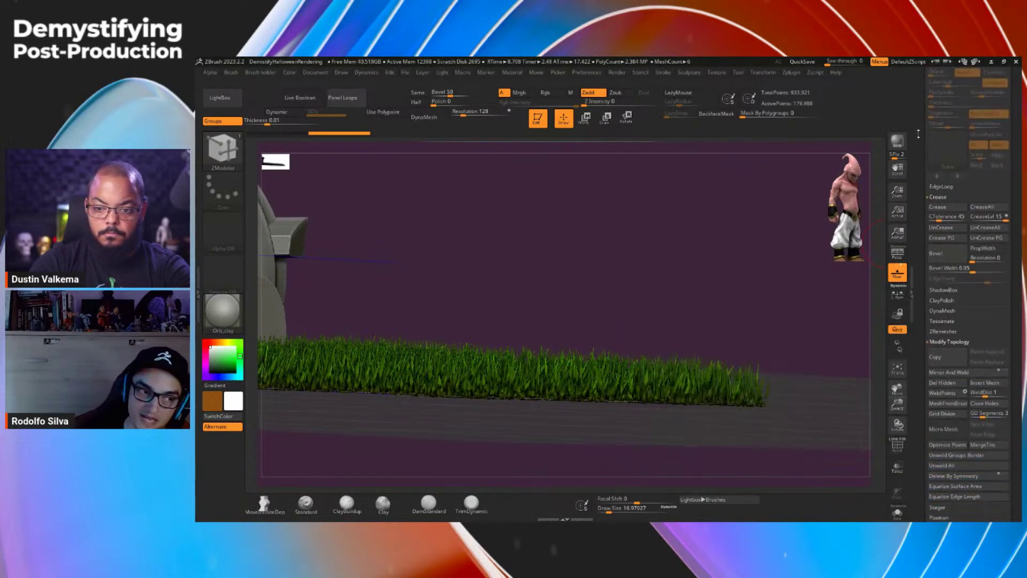
pyautogui.scroll(-5, 918, 134)
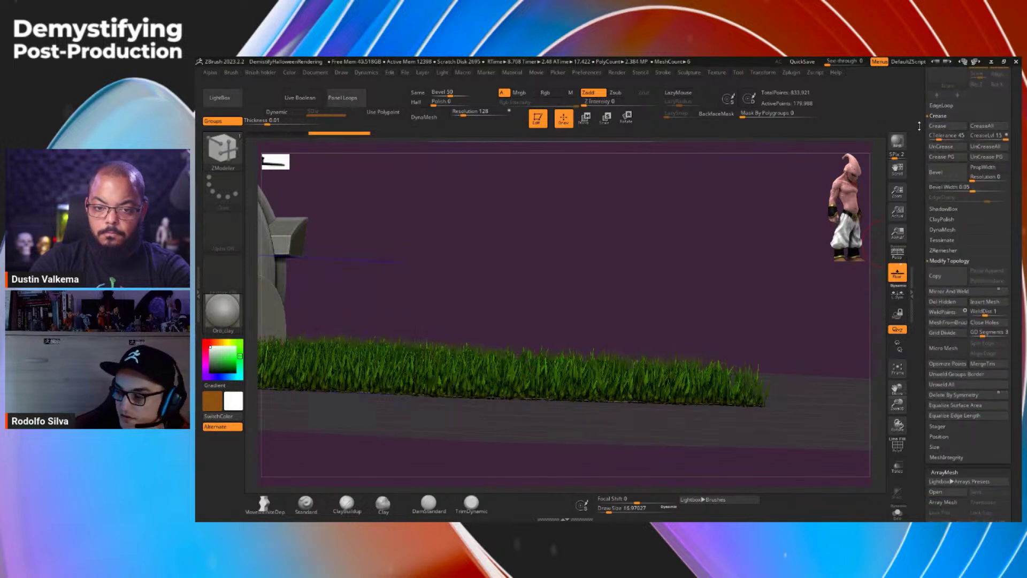
# Step: Expand the Mask By Fibers options for the grass subtool and turn off its color display to view the blades uncolored
pyautogui.scroll(-10, 919, 126)
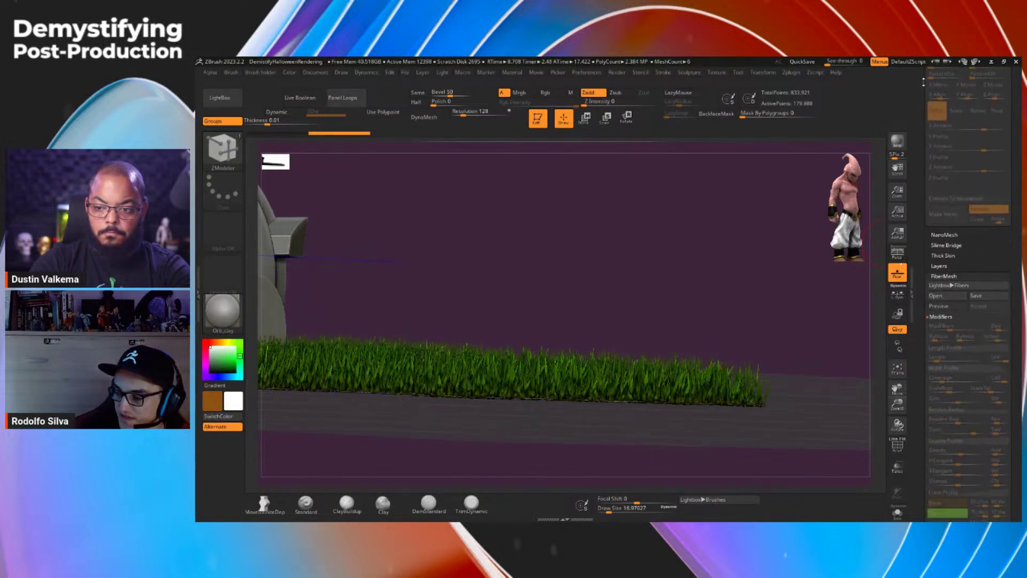
pyautogui.scroll(-15, 945, 151)
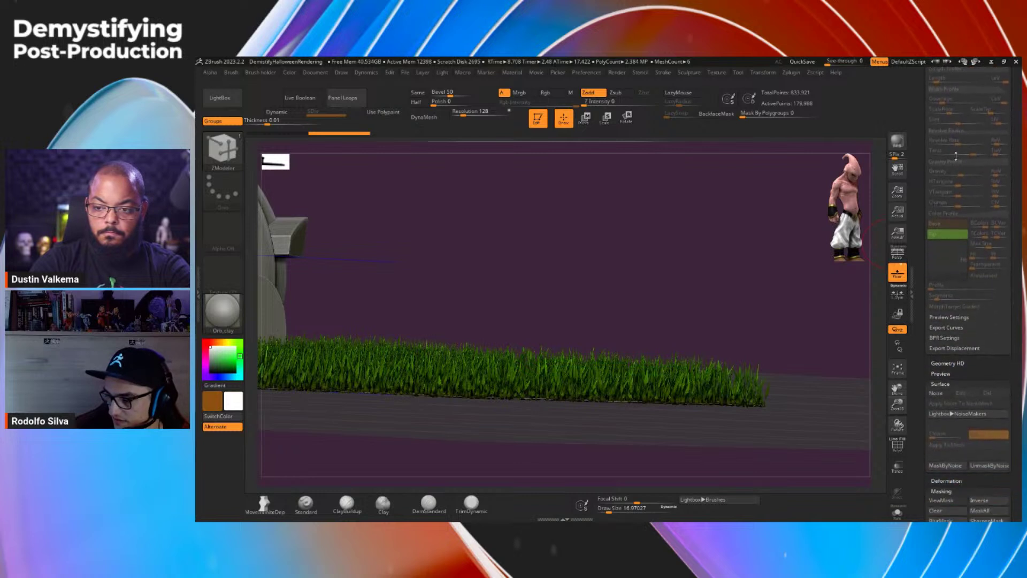
pyautogui.scroll(-15, 955, 152)
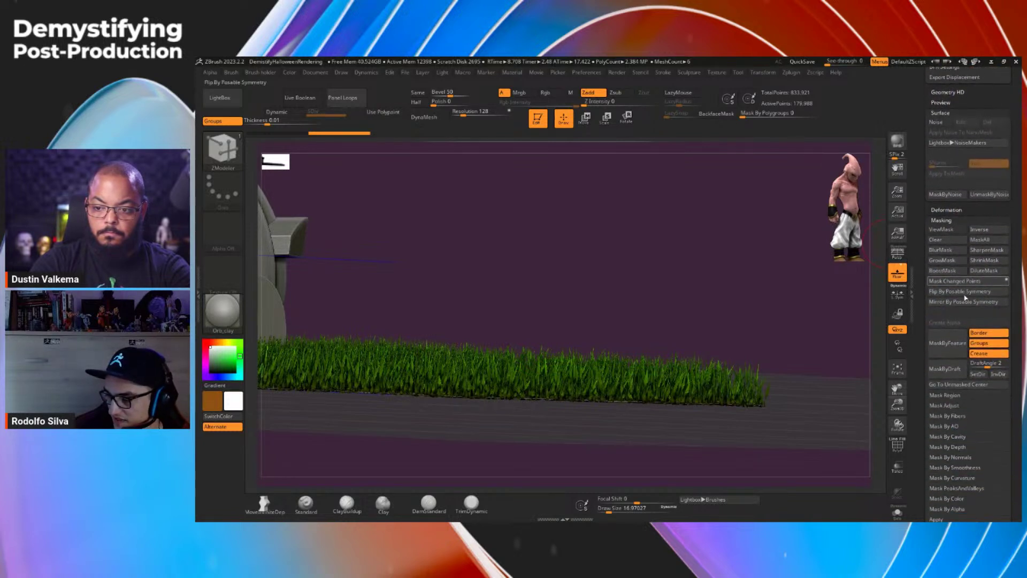
pyautogui.press('shift')
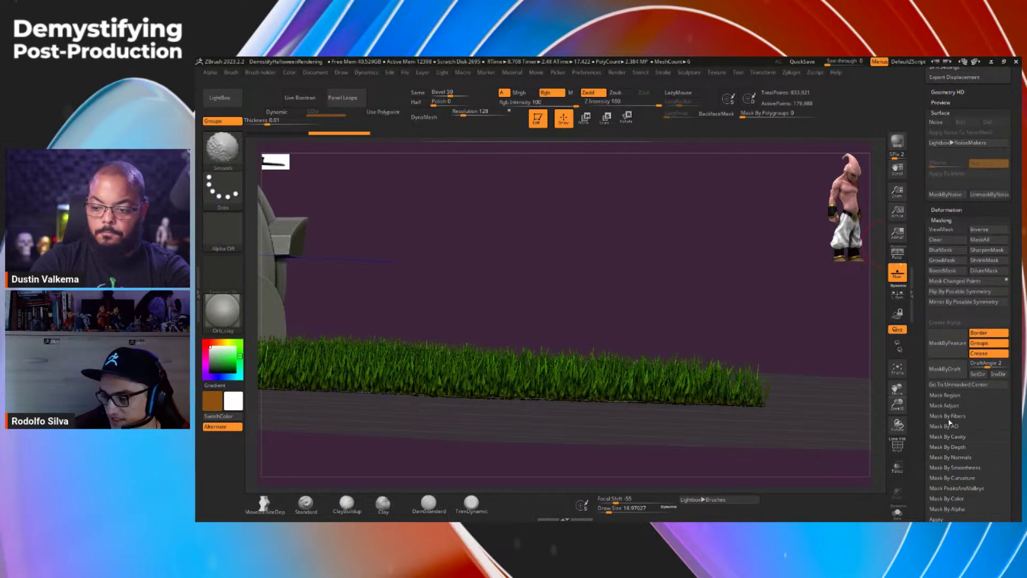
pyautogui.click(948, 419)
pyautogui.keyDown('ctrl'); pyautogui.moveTo(648, 382); pyautogui.dragTo(698, 443, button='right'); pyautogui.keyUp('ctrl')
pyautogui.scroll(10, 929, 427)
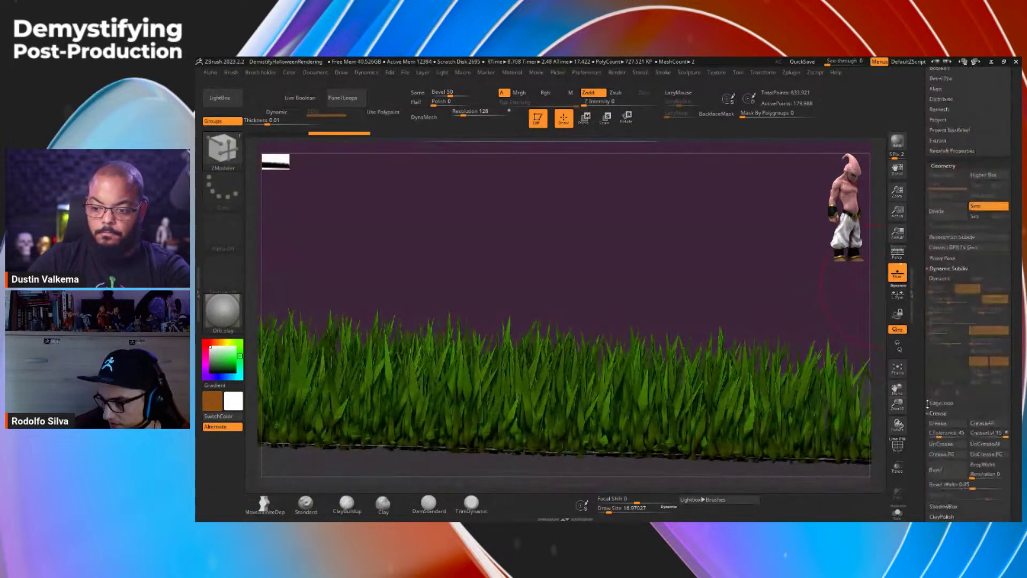
pyautogui.scroll(5, 927, 428)
pyautogui.click(995, 362)
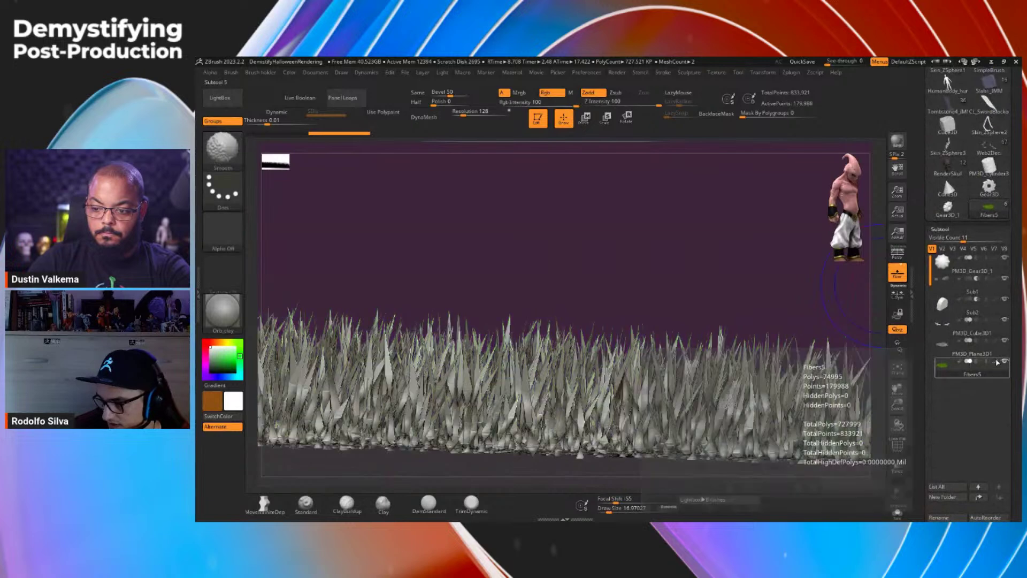
# Step: Apply a FiberMask to the grass blades
pyautogui.moveTo(923, 384); pyautogui.dragTo(923, 135)
pyautogui.scroll(3, 923, 139)
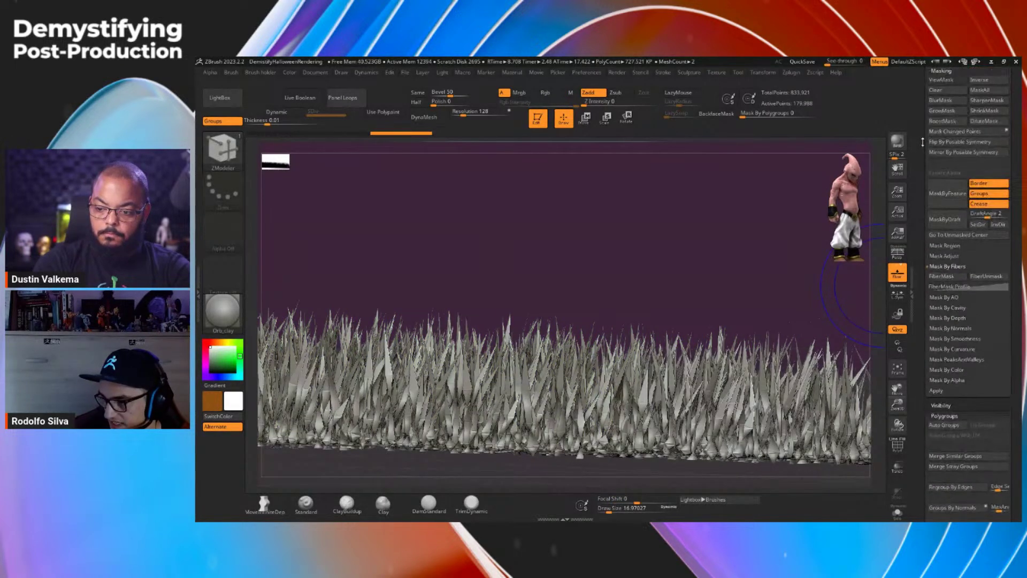
pyautogui.click(954, 277)
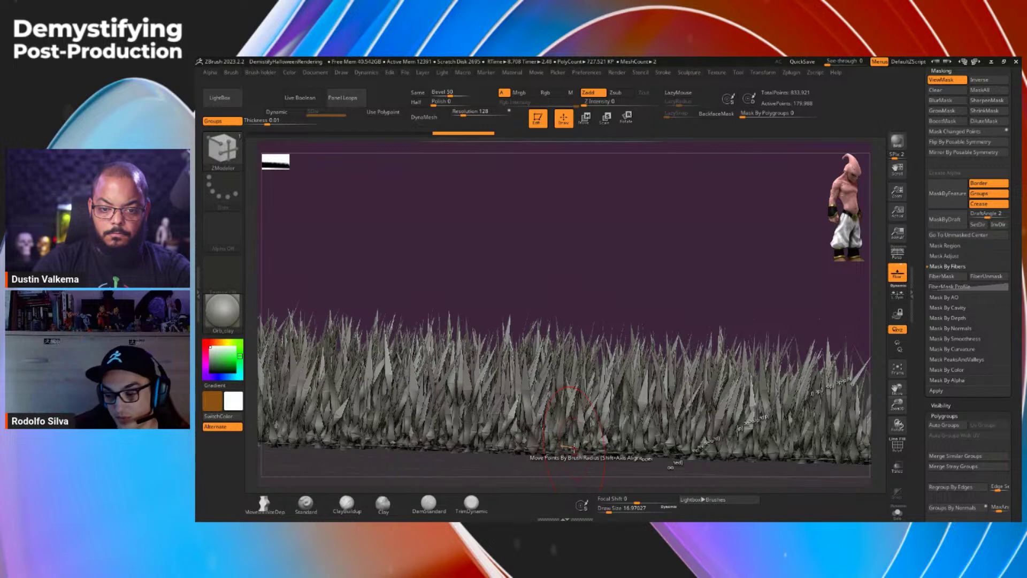
# Step: Place the transform gizmo on the grass in front of the pumpkin and move the masked blades with it
pyautogui.keyDown('alt'); pyautogui.moveTo(664, 345); pyautogui.dragTo(639, 256); pyautogui.keyUp('alt')
pyautogui.press('w')
pyautogui.keyDown('alt'); pyautogui.moveTo(273, 223); pyautogui.dragTo(434, 256); pyautogui.keyUp('alt')
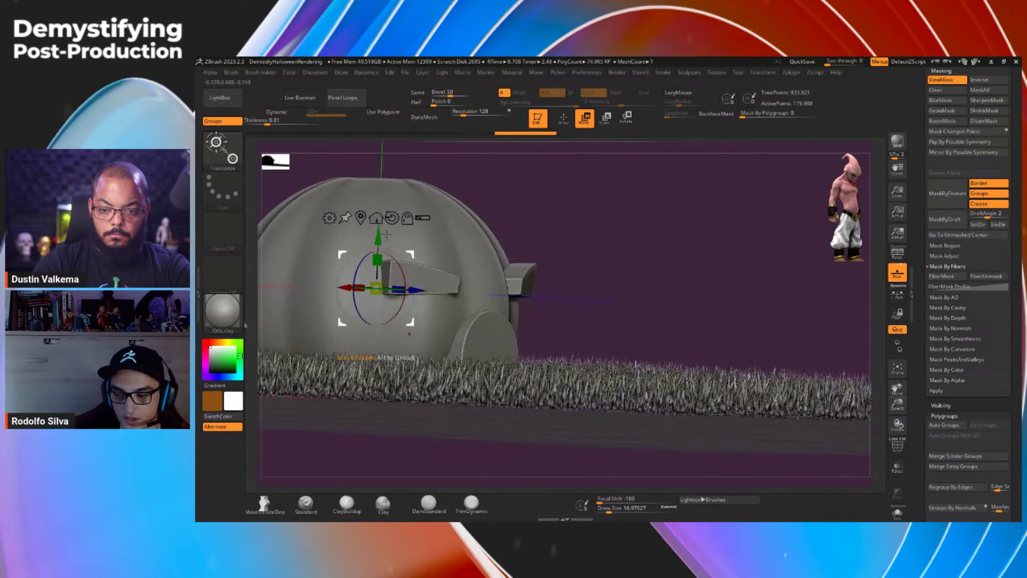
pyautogui.click(535, 369)
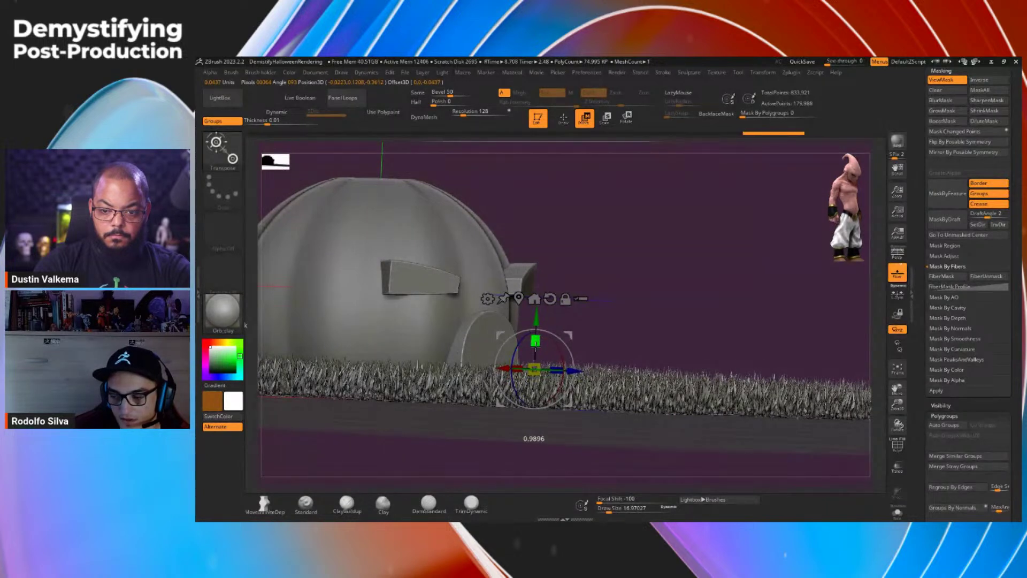
pyautogui.moveTo(626, 278); pyautogui.dragTo(669, 363)
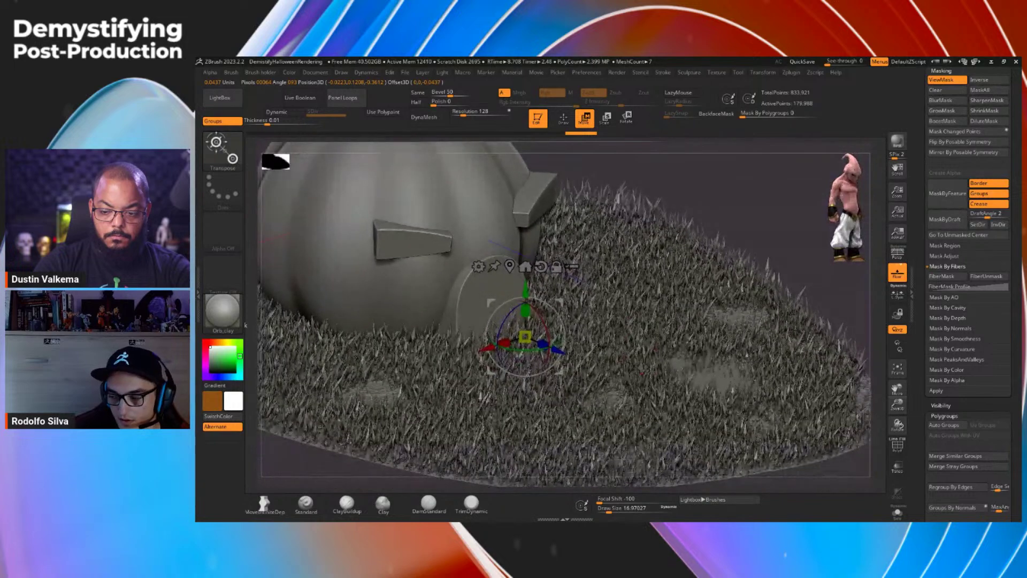
# Step: Frame the grassy ground with the pumpkin and turn the grass subtool's color display back on
pyautogui.keyDown('ctrl'); pyautogui.moveTo(669, 363); pyautogui.dragTo(709, 407, button='right'); pyautogui.keyUp('ctrl')
pyautogui.press('f')
pyautogui.scroll(5, 945, 345)
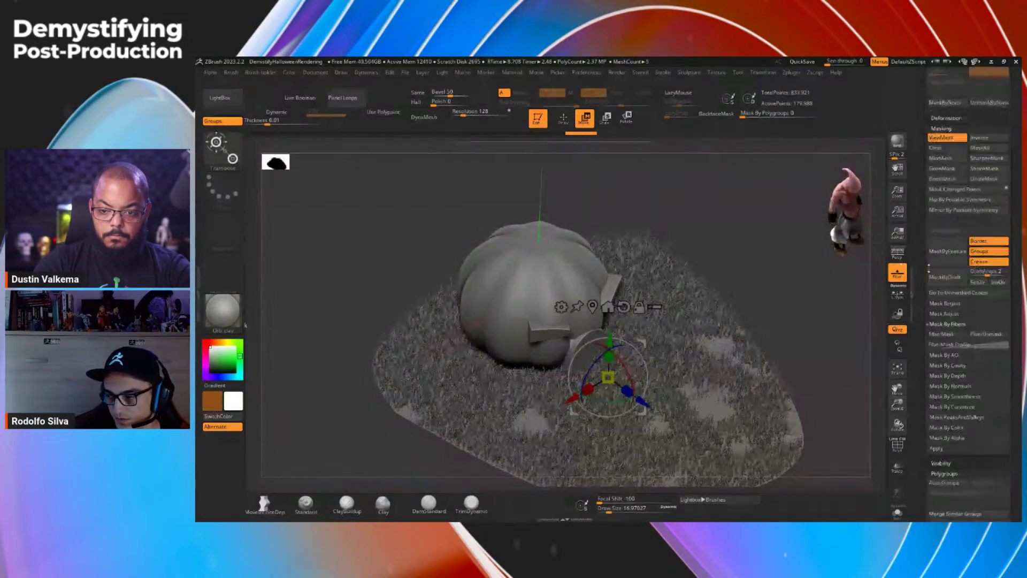
pyautogui.scroll(10, 945, 346)
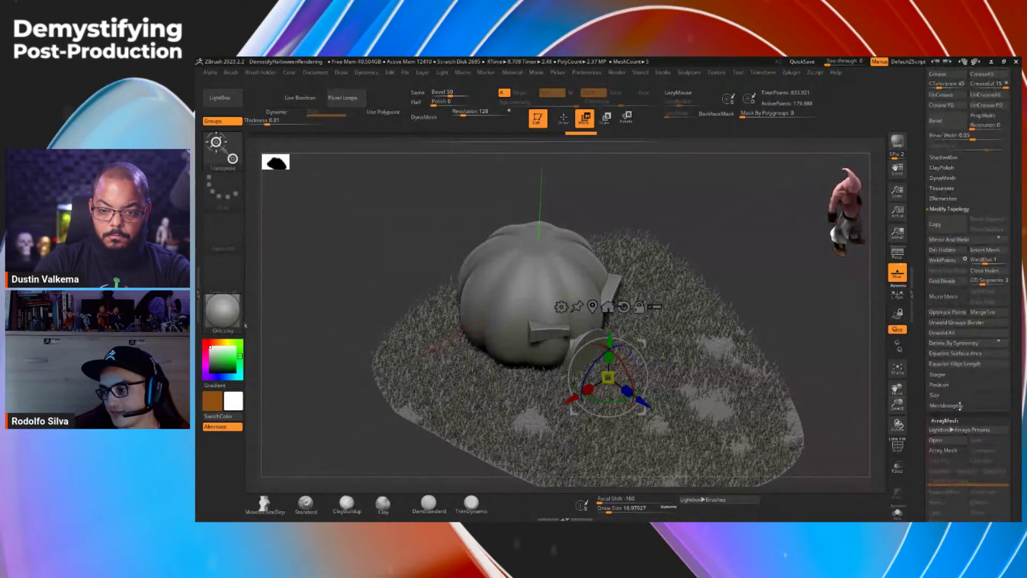
pyautogui.scroll(8, 967, 437)
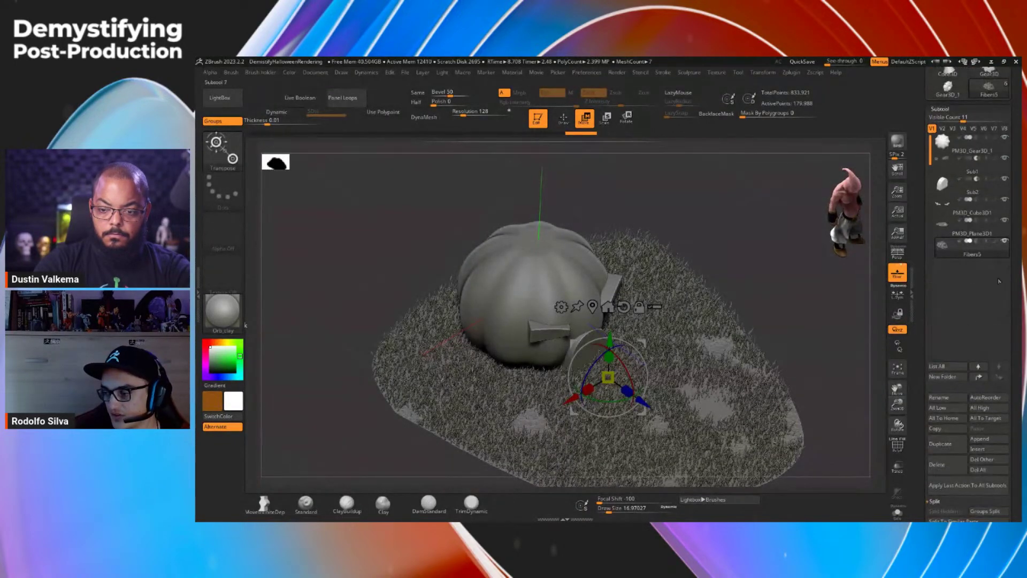
pyautogui.click(995, 242)
# Step: Switch to the finished pumpkin house tool, Web2Deci, and turn on color display for its subtools
pyautogui.scroll(3, 928, 327)
pyautogui.scroll(3, 928, 328)
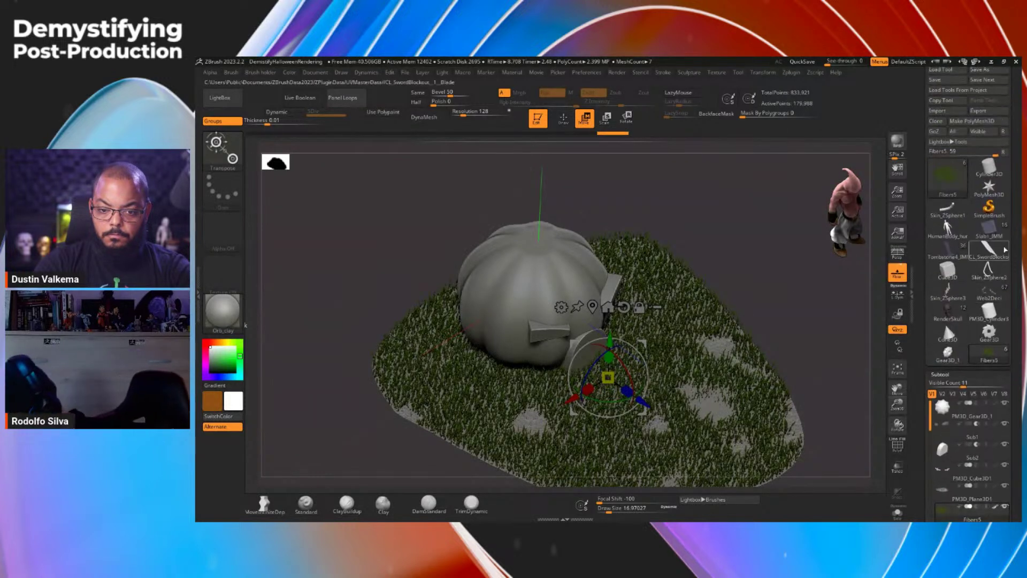
pyautogui.click(989, 292)
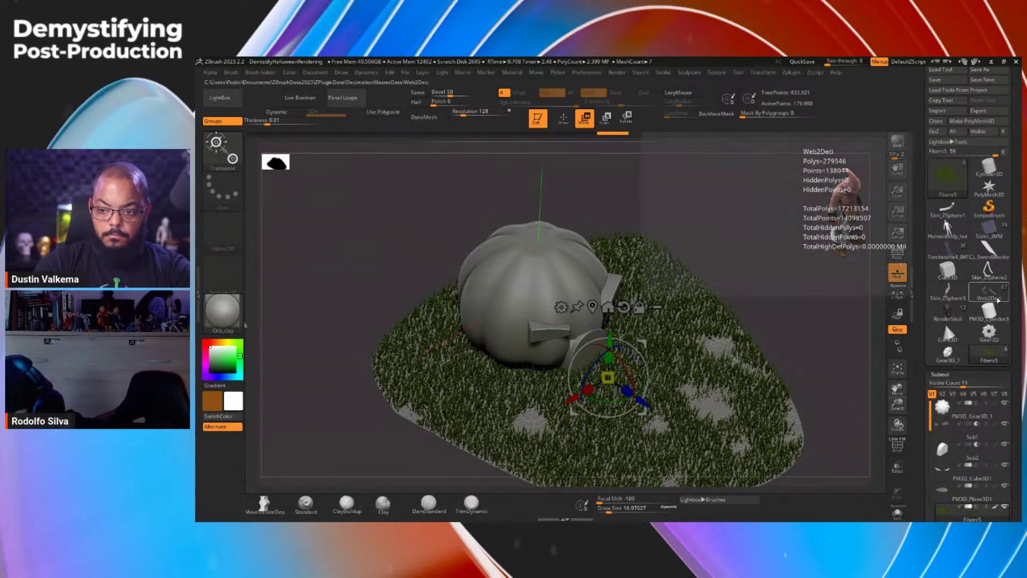
pyautogui.press('f')
pyautogui.moveTo(697, 208); pyautogui.dragTo(704, 184)
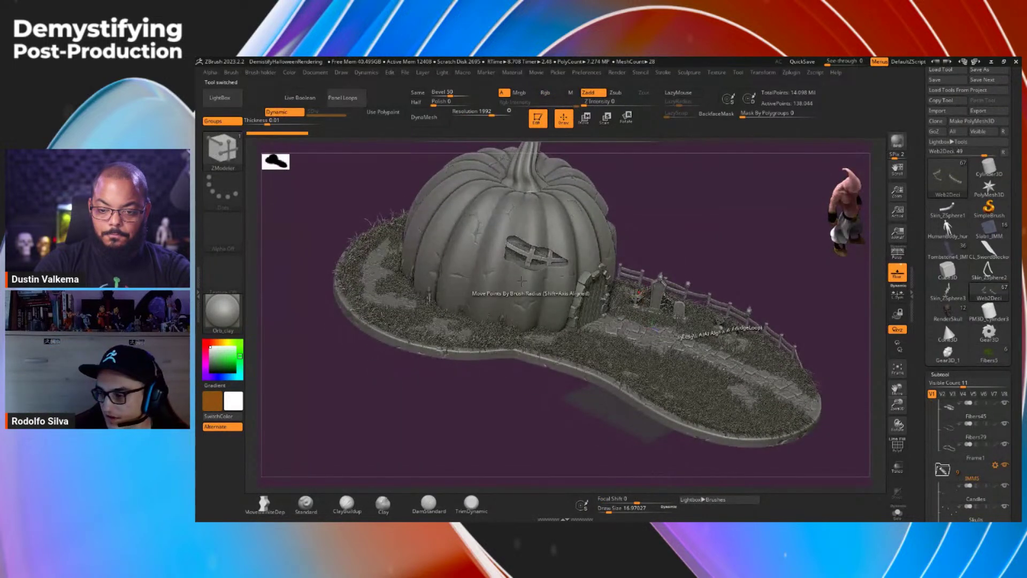
pyautogui.click(996, 429)
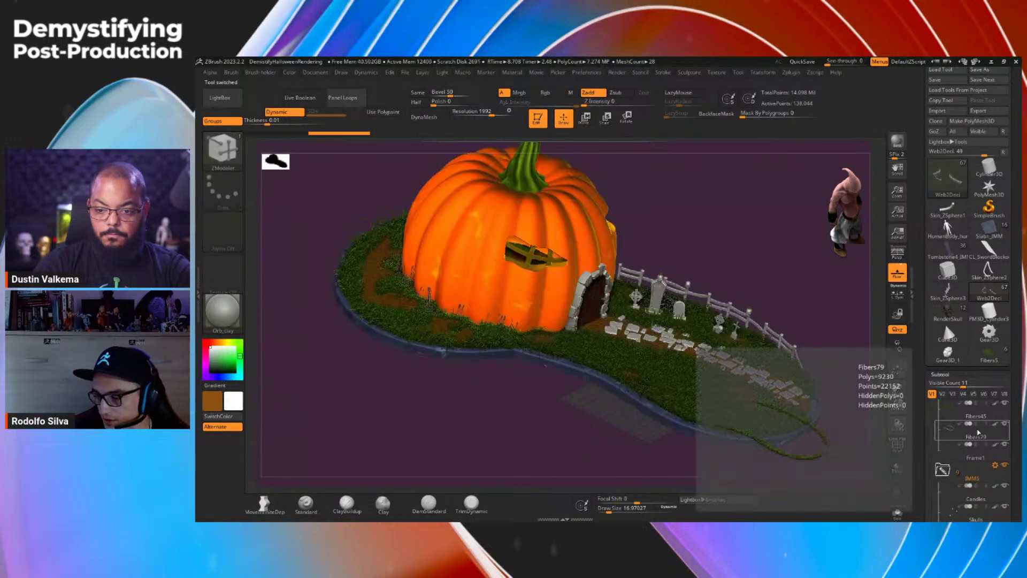
# Step: Select the cross tombstones beside the path and turn on their T_Tomb2_BC texture map
pyautogui.scroll(-10, 930, 430)
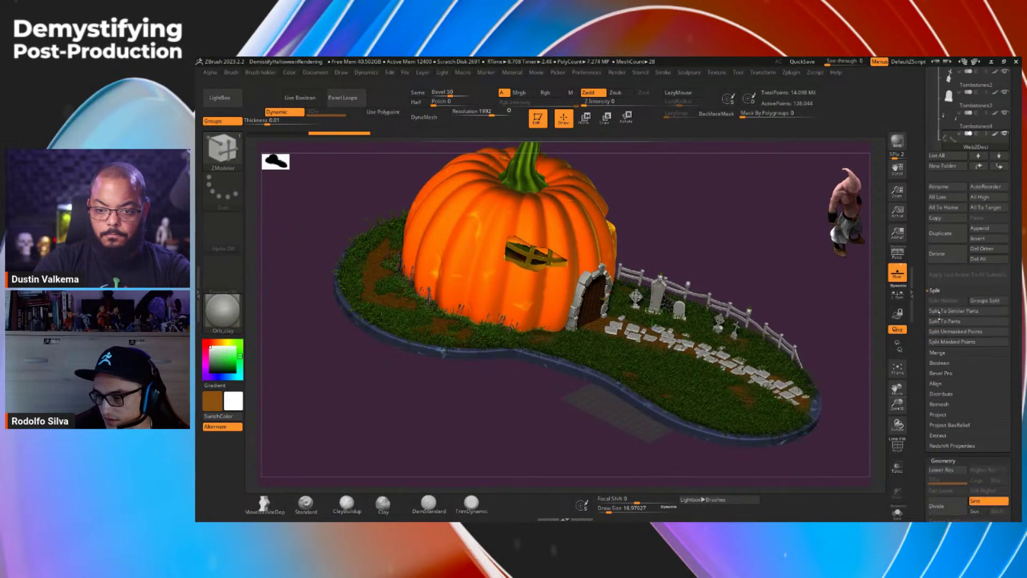
pyautogui.scroll(-15, 940, 294)
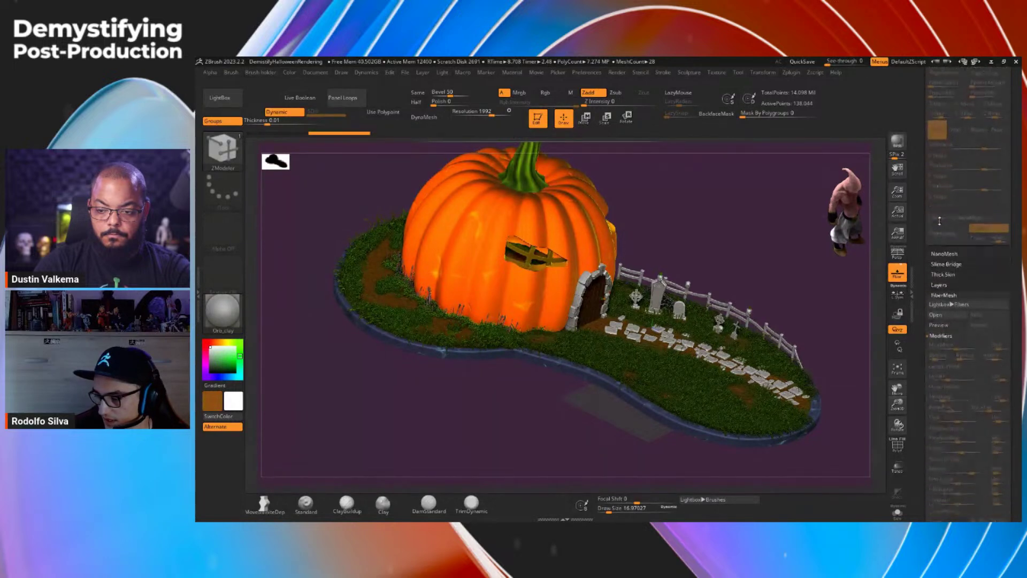
pyautogui.scroll(-12, 940, 208)
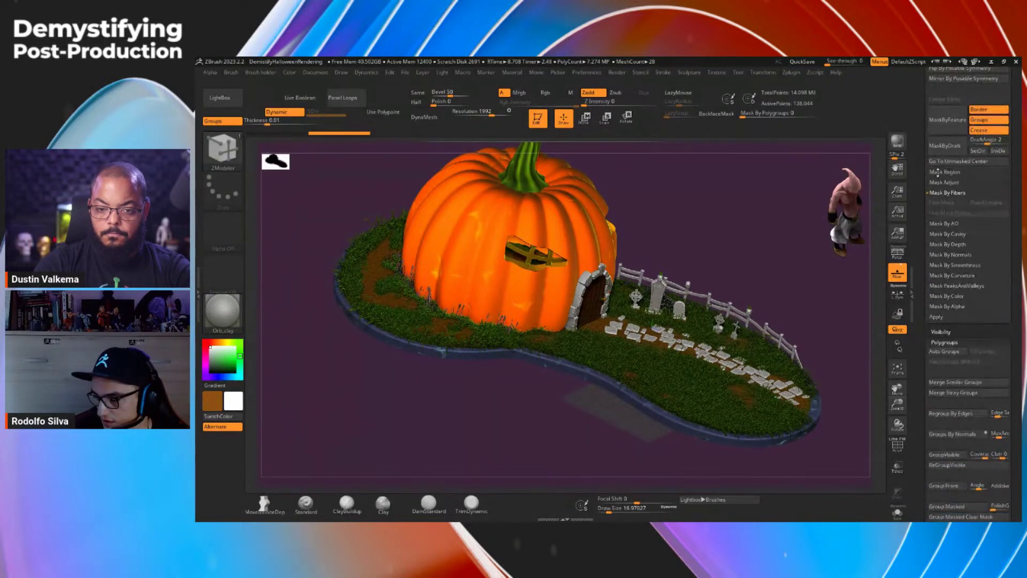
pyautogui.scroll(-3, 936, 157)
pyautogui.keyDown('alt'); pyautogui.click(590, 303); pyautogui.keyUp('alt')
pyautogui.keyDown('ctrl'); pyautogui.moveTo(624, 358); pyautogui.dragTo(579, 289, button='right'); pyautogui.keyUp('ctrl')
pyautogui.keyDown('alt'); pyautogui.click(684, 296); pyautogui.keyUp('alt')
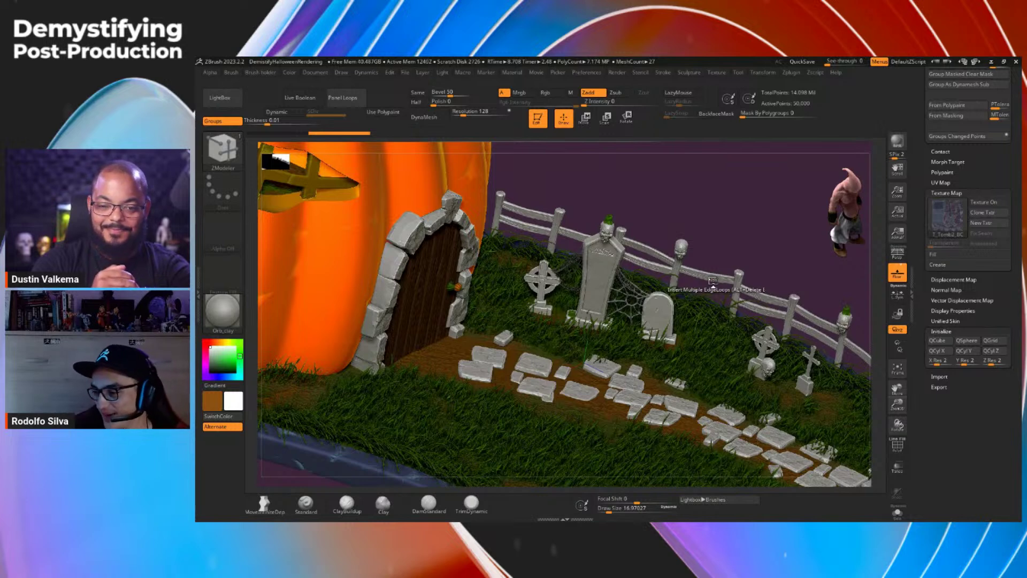
pyautogui.moveTo(953, 213)
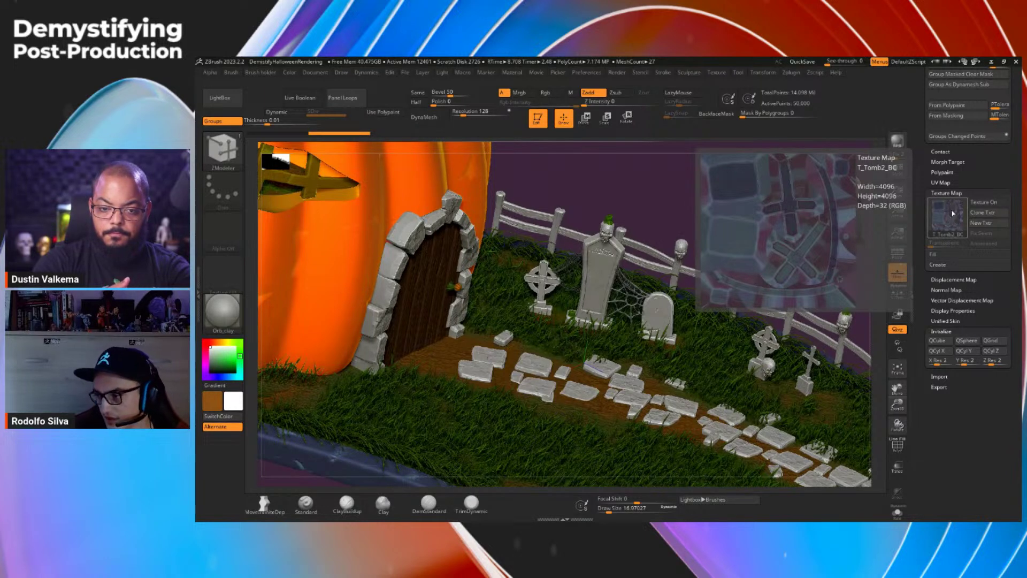
pyautogui.click(980, 208)
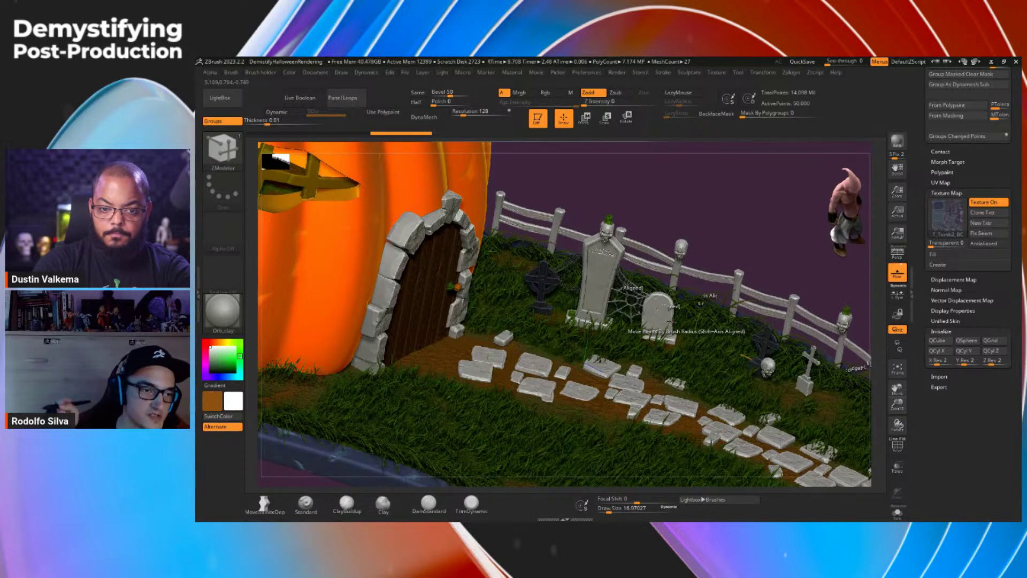
# Step: Apply the texture activation to all visible subtools and accept the confirmation
pyautogui.scroll(10, 933, 291)
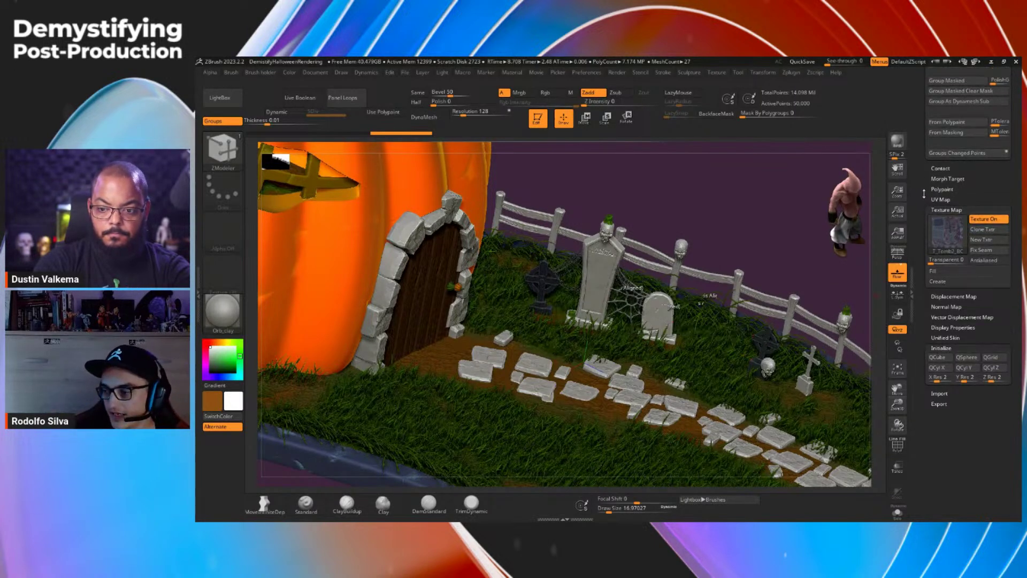
pyautogui.scroll(10, 934, 291)
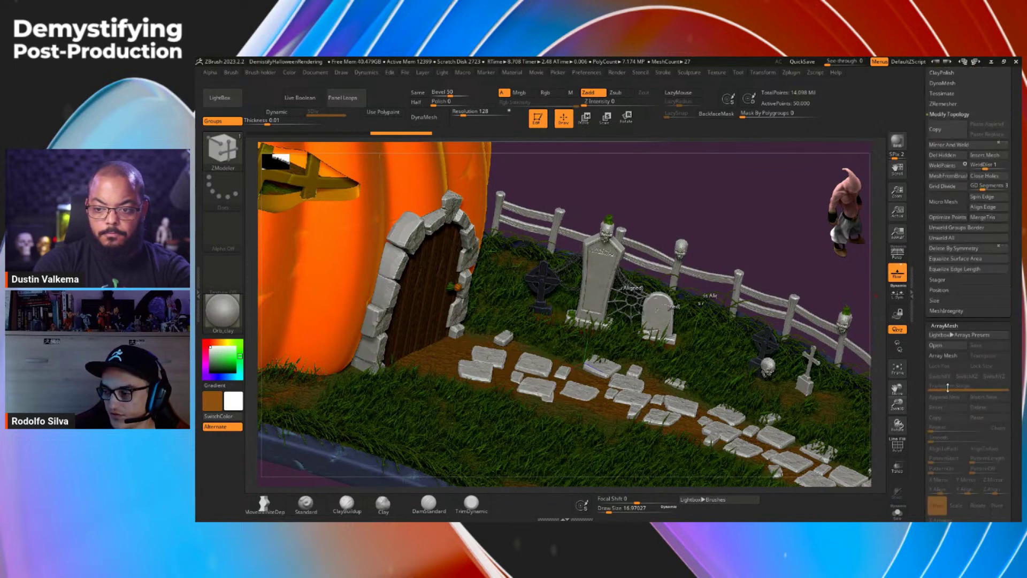
pyautogui.scroll(10, 948, 402)
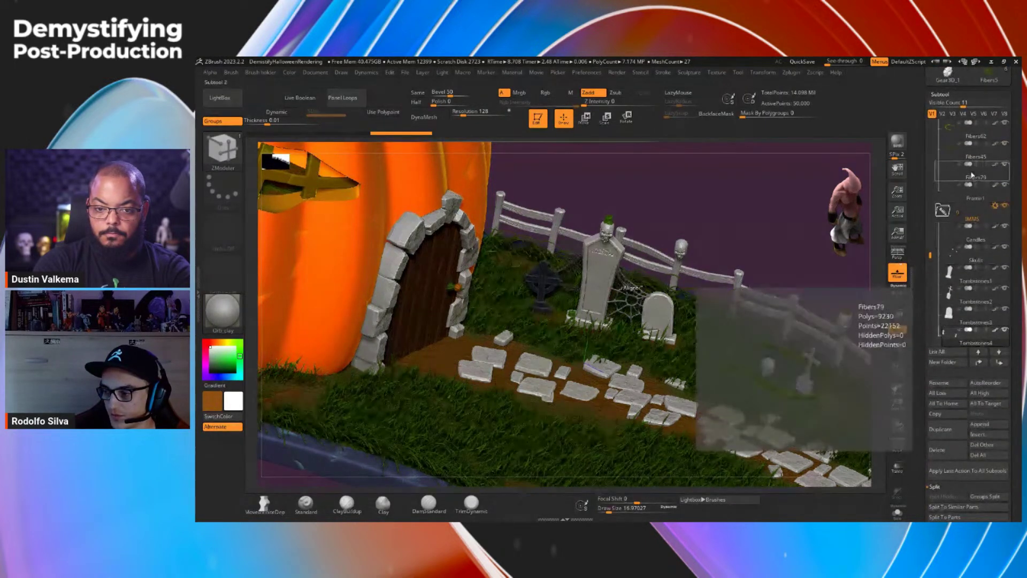
pyautogui.scroll(-3, 944, 364)
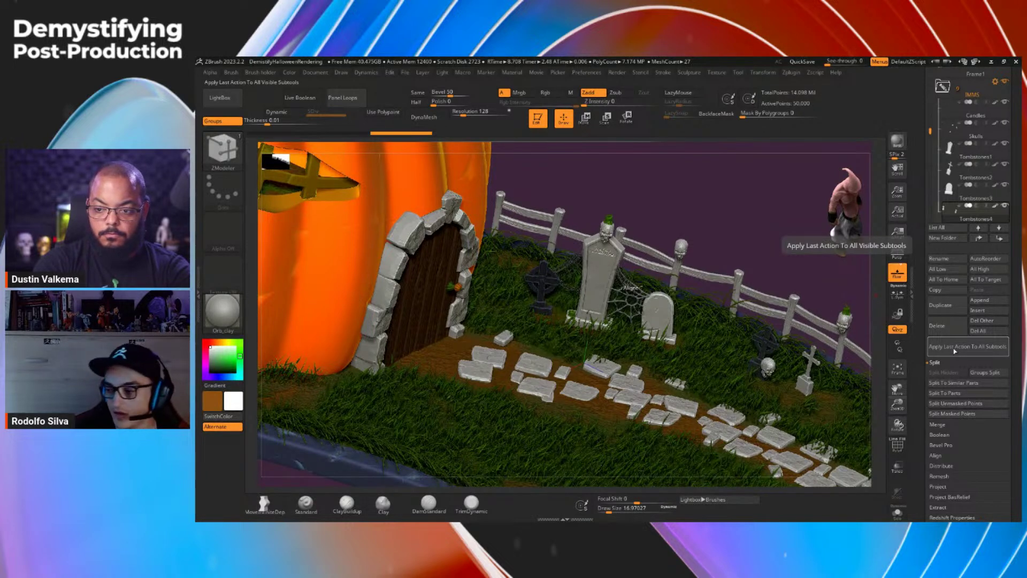
pyautogui.click(954, 348)
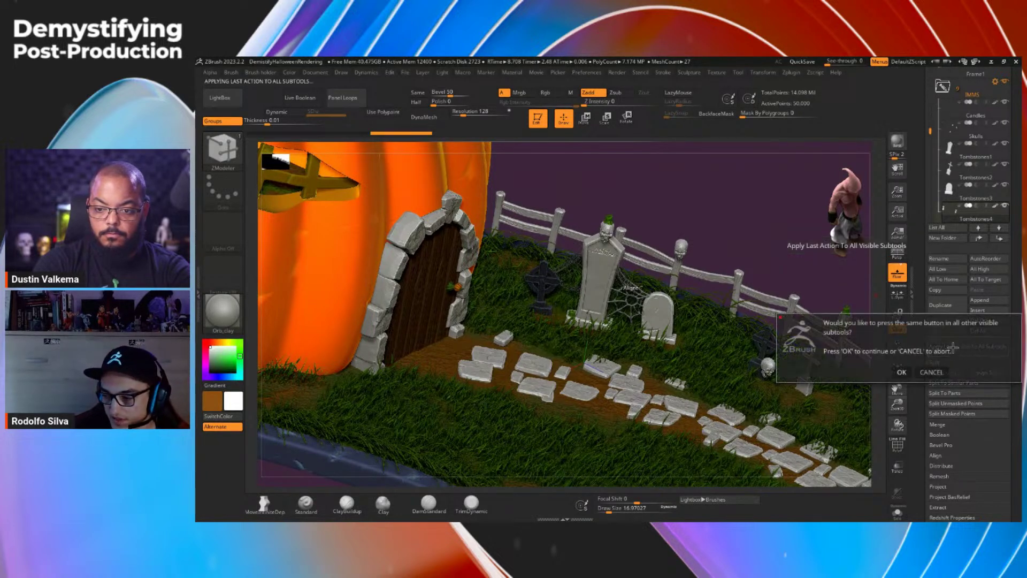
pyautogui.click(901, 373)
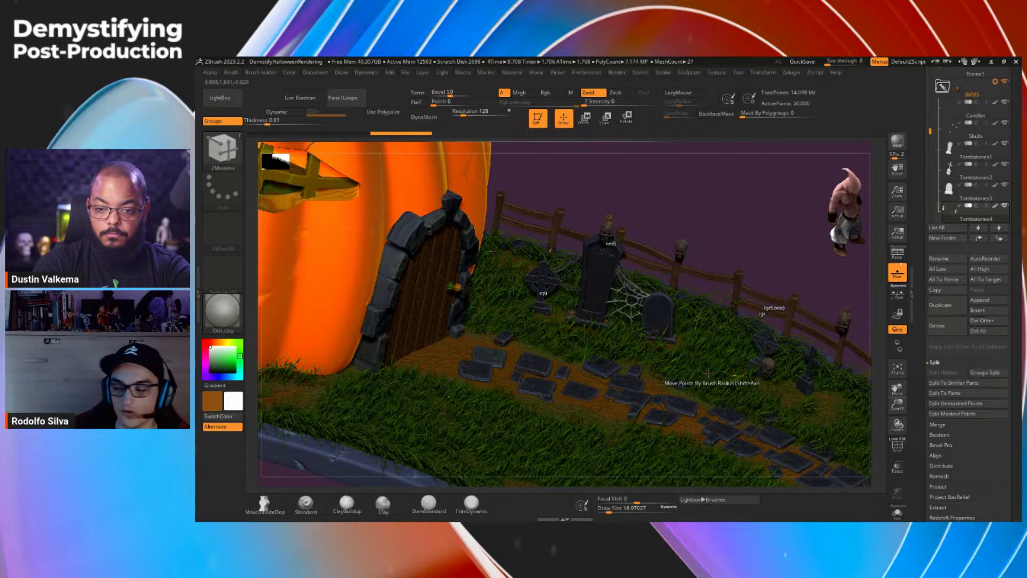
# Step: Examine the textured pumpkin house scene from farther out and browse the subtools in the Final folder
pyautogui.moveTo(996, 211)
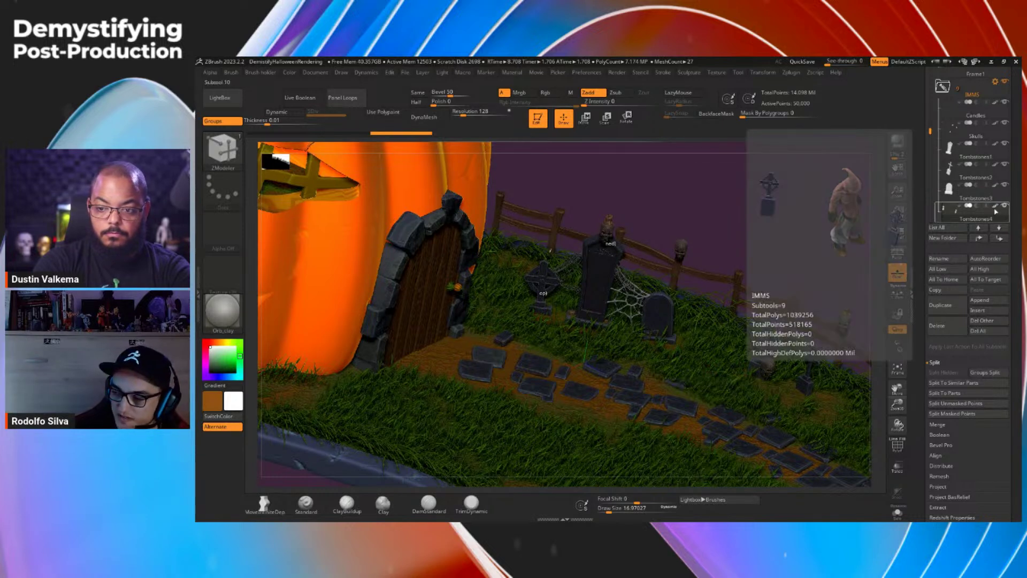
pyautogui.press('shift')
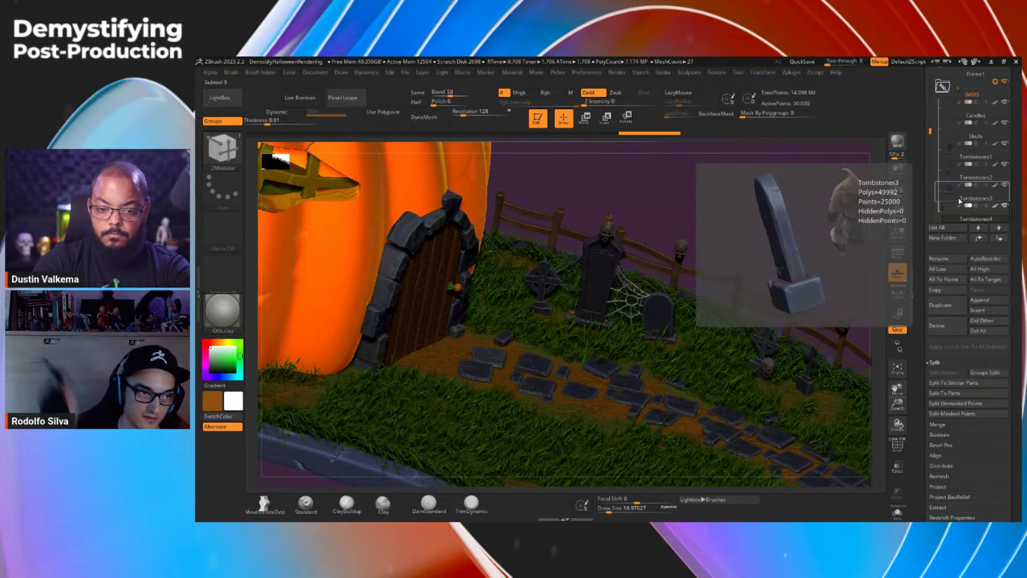
pyautogui.moveTo(581, 347); pyautogui.dragTo(609, 322, button='right')
pyautogui.hotkey('ctrl', 'd')
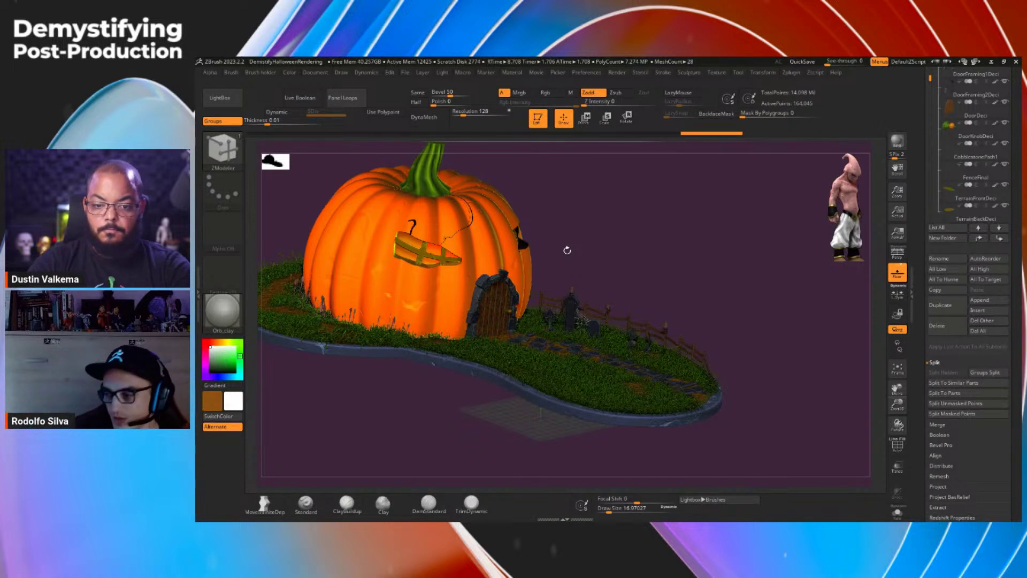
pyautogui.moveTo(923, 114); pyautogui.dragTo(924, 186)
pyautogui.moveTo(930, 149); pyautogui.dragTo(932, 132)
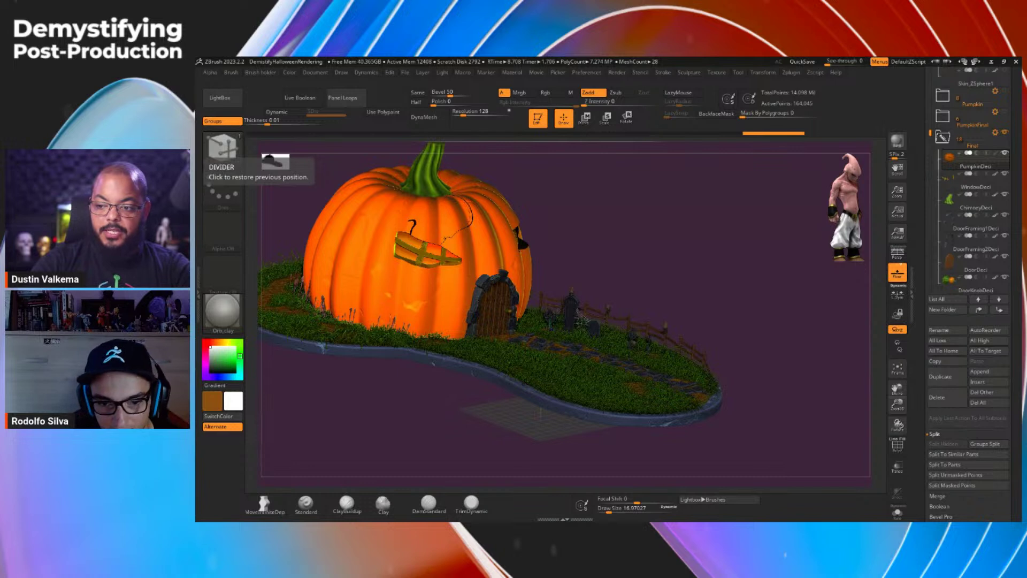
pyautogui.scroll(2, 918, 184)
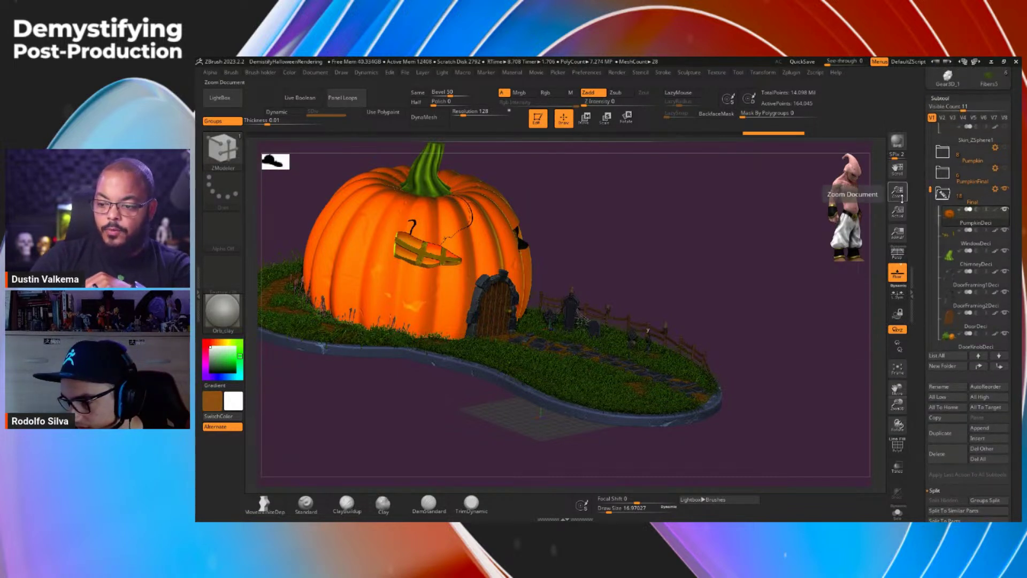
# Step: Turn off the texture map on the pumpkin body subtool and orbit to review the whole pumpkin house scene
pyautogui.moveTo(934, 198)
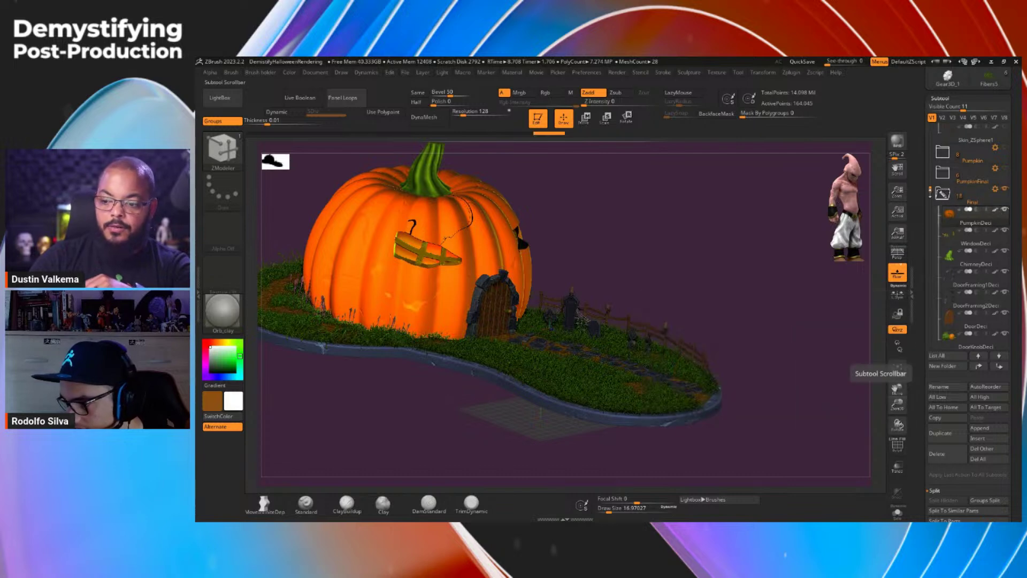
pyautogui.scroll(-5, 929, 249)
pyautogui.scroll(-10, 929, 249)
pyautogui.scroll(-10, 946, 123)
pyautogui.scroll(-2, 962, 321)
pyautogui.click(999, 393)
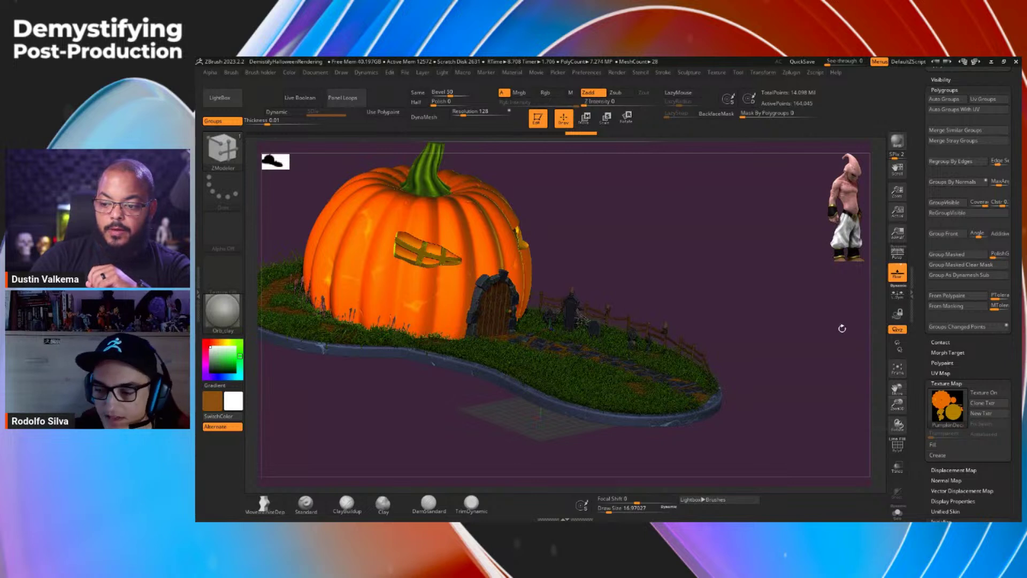
pyautogui.moveTo(805, 357); pyautogui.dragTo(838, 356)
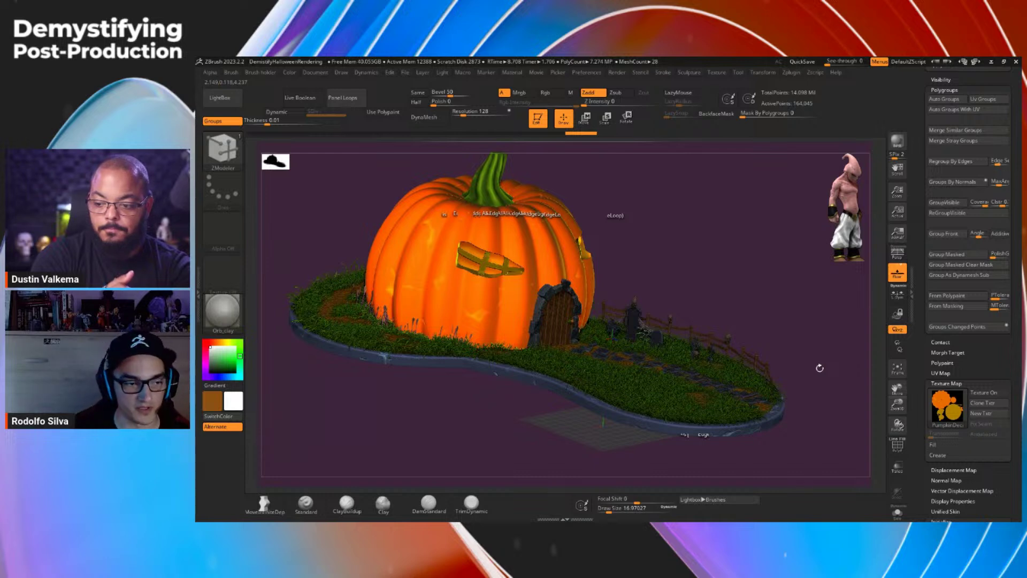
pyautogui.moveTo(581, 321); pyautogui.dragTo(546, 323, button='right')
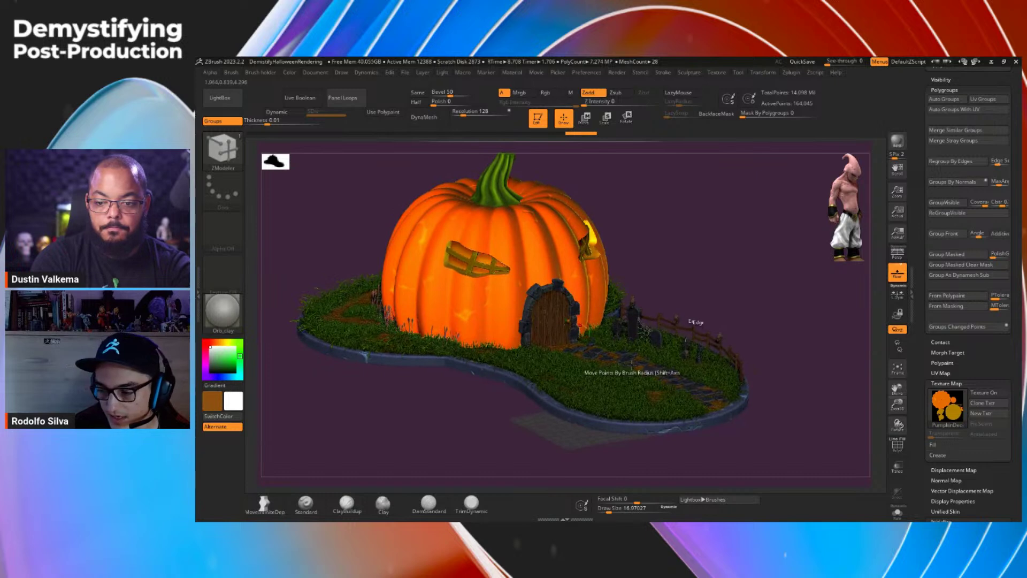
# Step: Switch to the Fibers5 tool, frame the grass blockout, and enable Live Boolean for its window and door cuts
pyautogui.scroll(15, 920, 311)
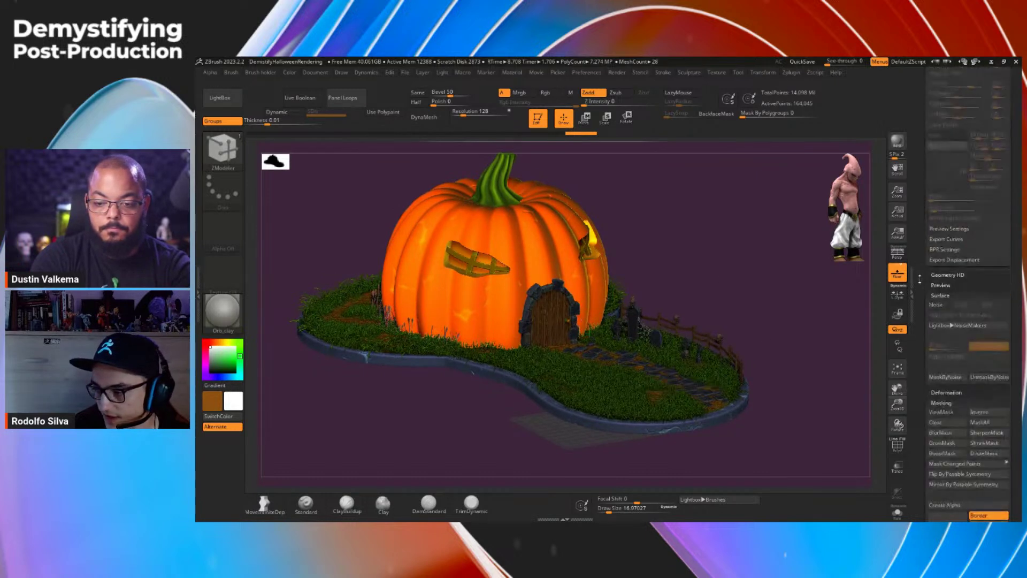
pyautogui.scroll(15, 919, 312)
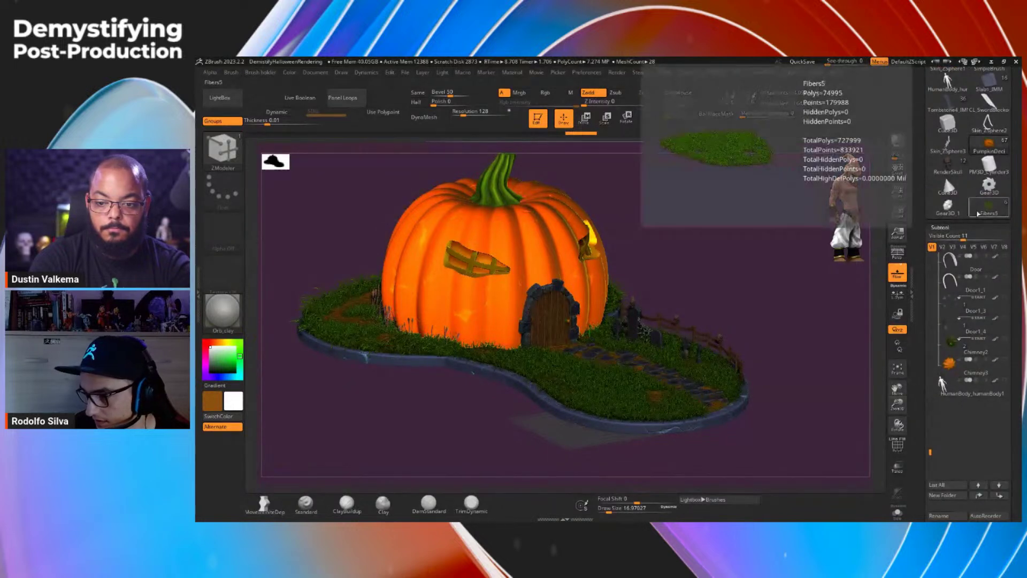
pyautogui.click(980, 212)
pyautogui.press('f')
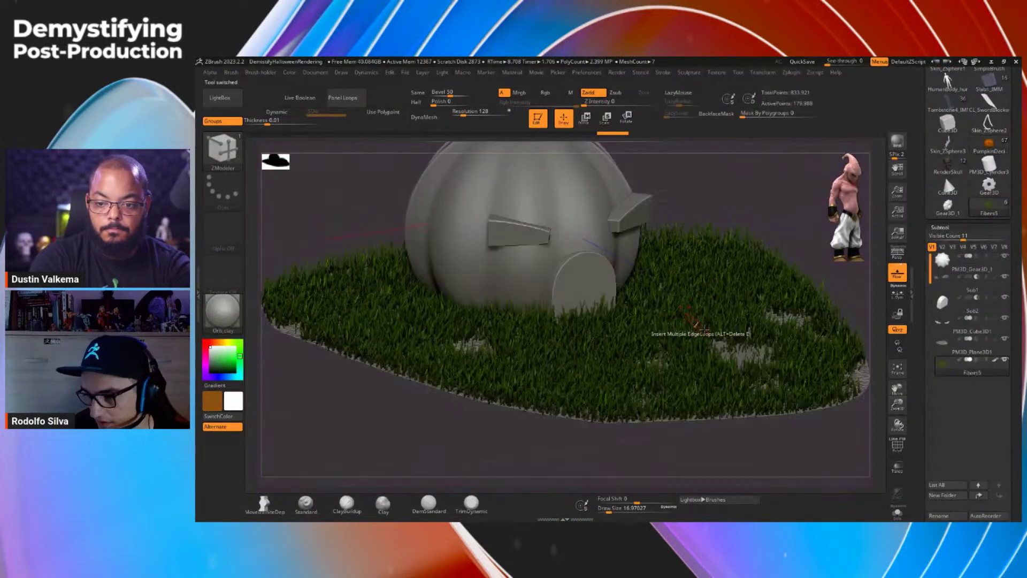
pyautogui.press('f')
pyautogui.click(317, 103)
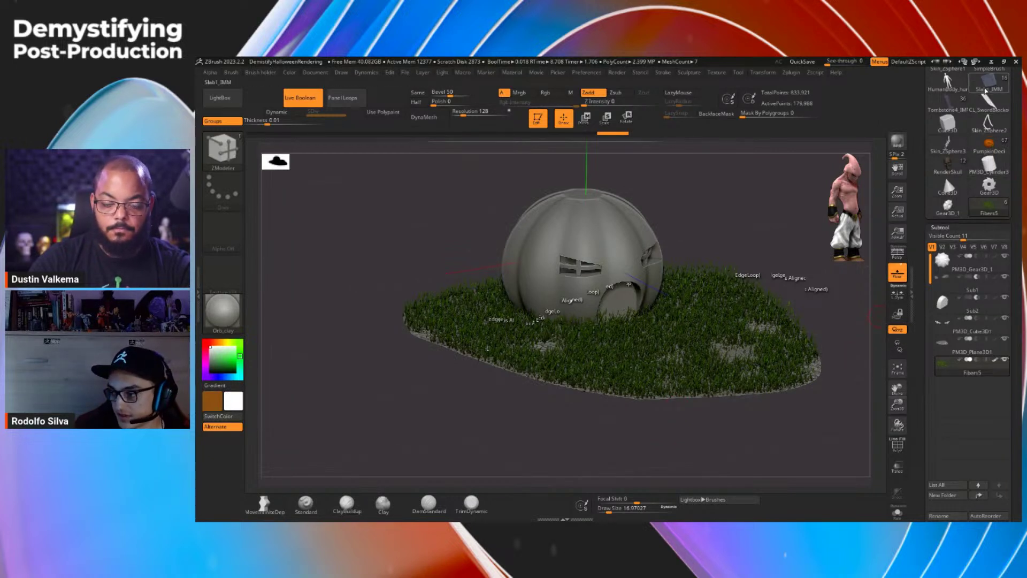
# Step: Switch to the Slab1_IMM tool and look over its cobblestone, fence and slab pieces and their subtools
pyautogui.click(983, 90)
pyautogui.press('f')
pyautogui.moveTo(723, 298); pyautogui.dragTo(694, 265)
pyautogui.moveTo(758, 294); pyautogui.dragTo(535, 289)
pyautogui.keyDown('alt'); pyautogui.moveTo(537, 342); pyautogui.dragTo(843, 344); pyautogui.keyUp('alt')
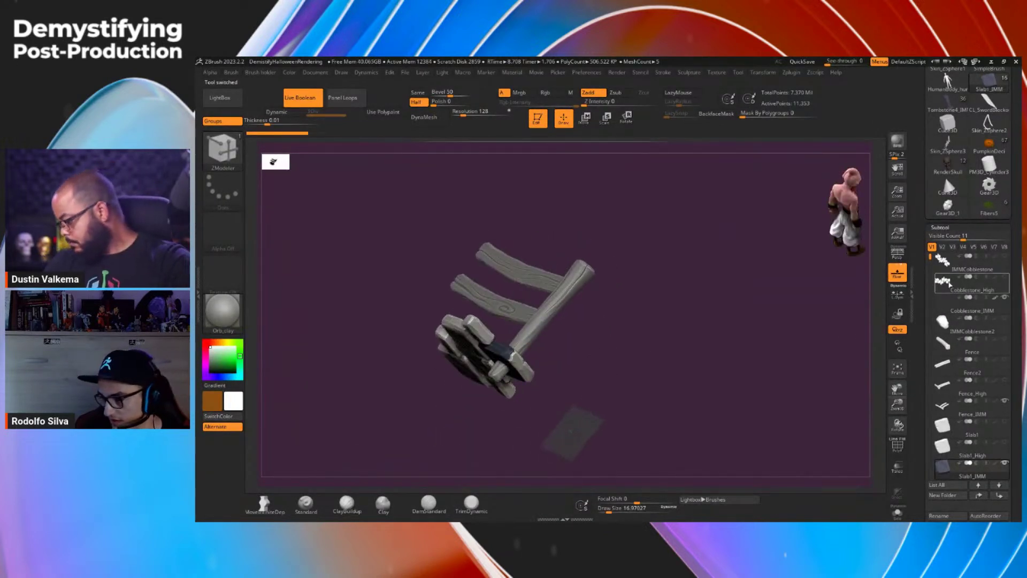
pyautogui.scroll(-3, 931, 257)
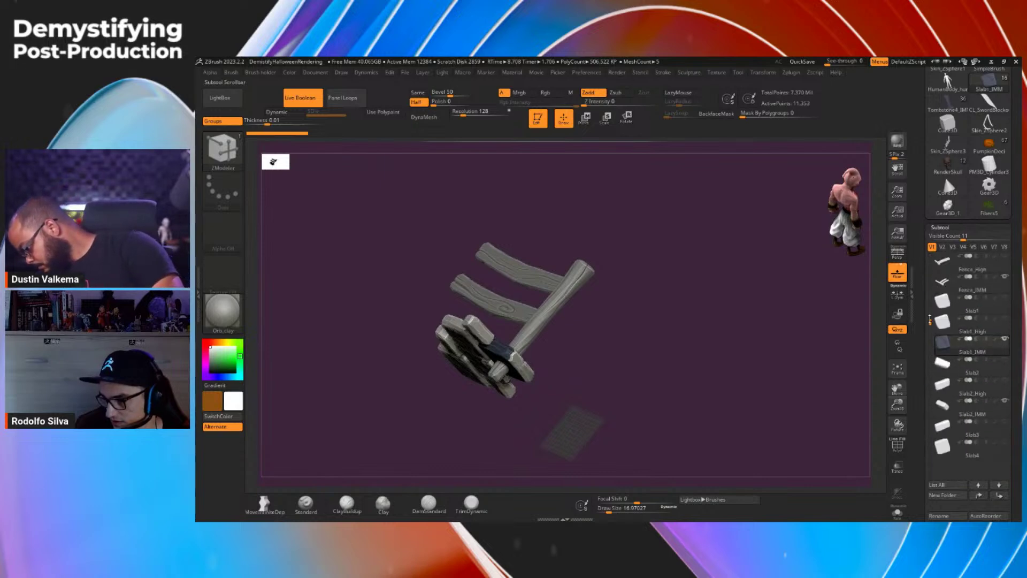
# Step: Switch to the RenderSkull tool and examine the candle-topped skull on the tombstone from several angles
pyautogui.click(948, 166)
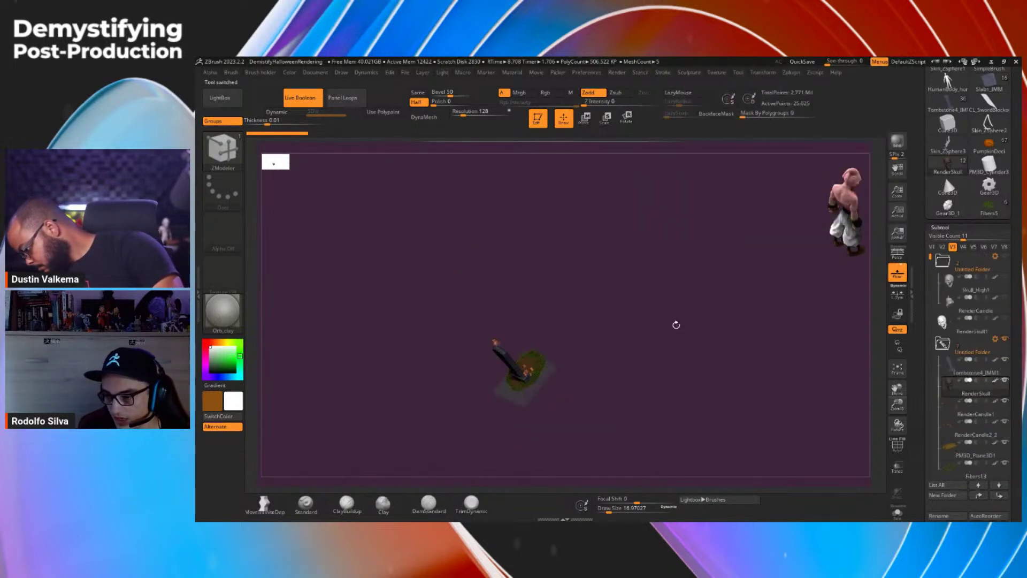
pyautogui.press('f')
pyautogui.press('f')
pyautogui.moveTo(741, 338); pyautogui.dragTo(757, 322)
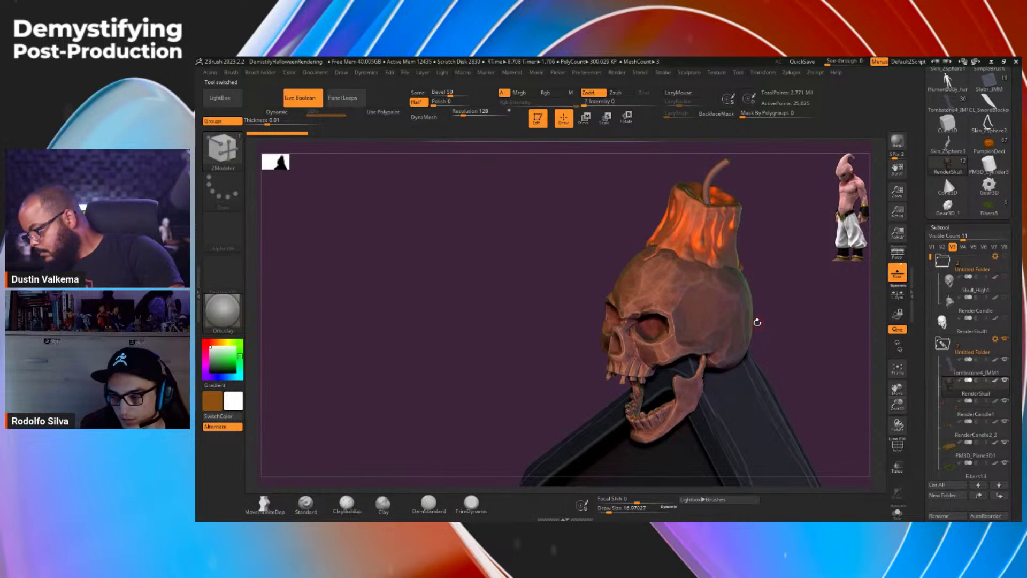
pyautogui.moveTo(738, 355); pyautogui.dragTo(695, 335)
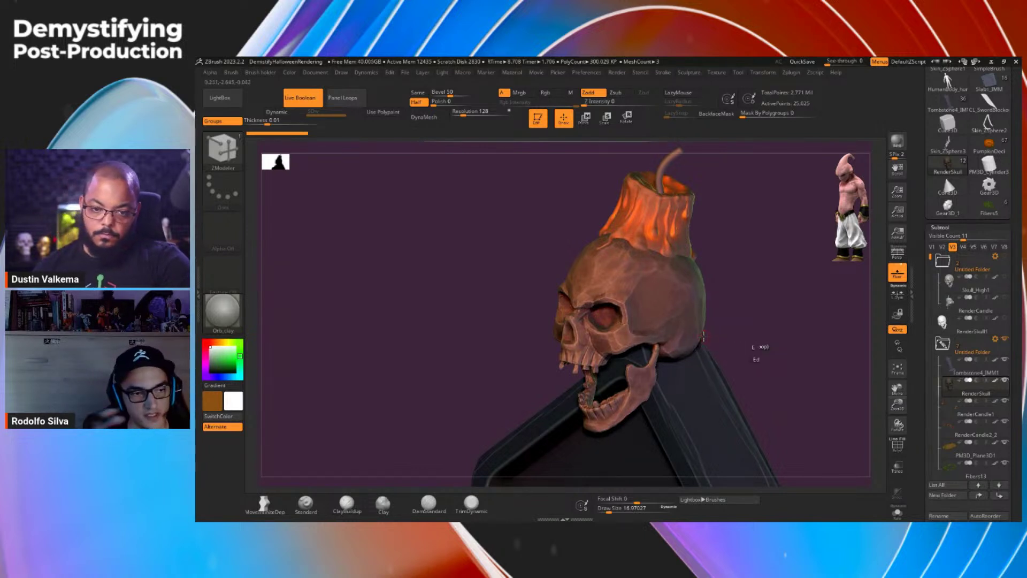
pyautogui.moveTo(704, 336); pyautogui.dragTo(741, 348)
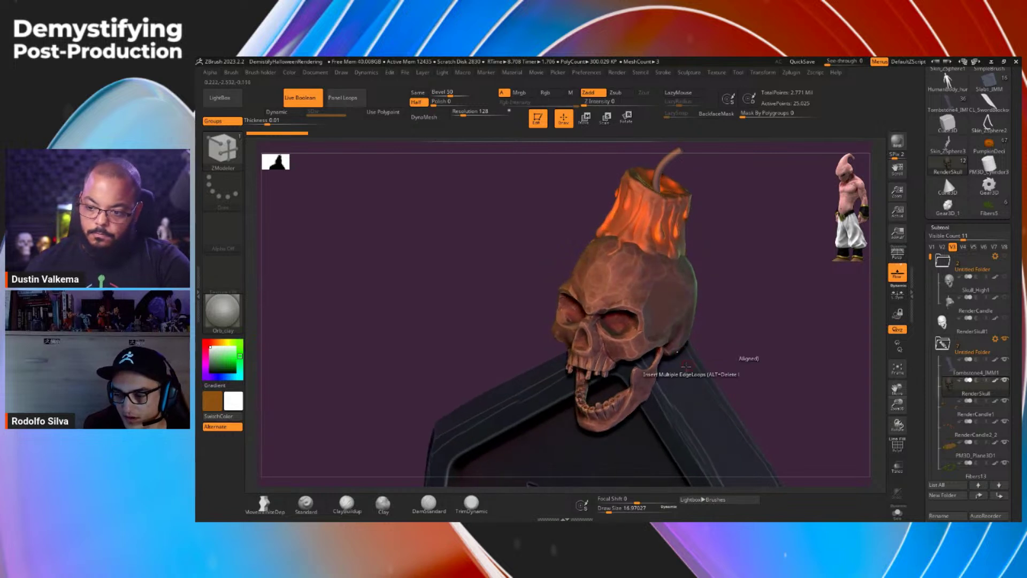
pyautogui.moveTo(638, 328); pyautogui.dragTo(665, 278, button='right')
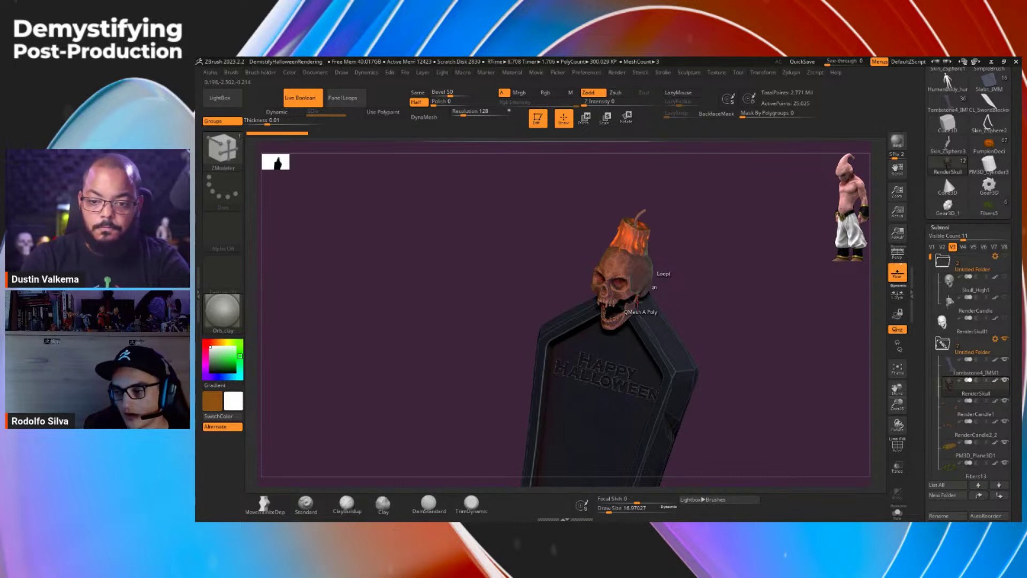
# Step: Load the custom insert brush file IMM_EnvHalloween1.zbp
pyautogui.click(224, 155)
pyautogui.click(225, 161)
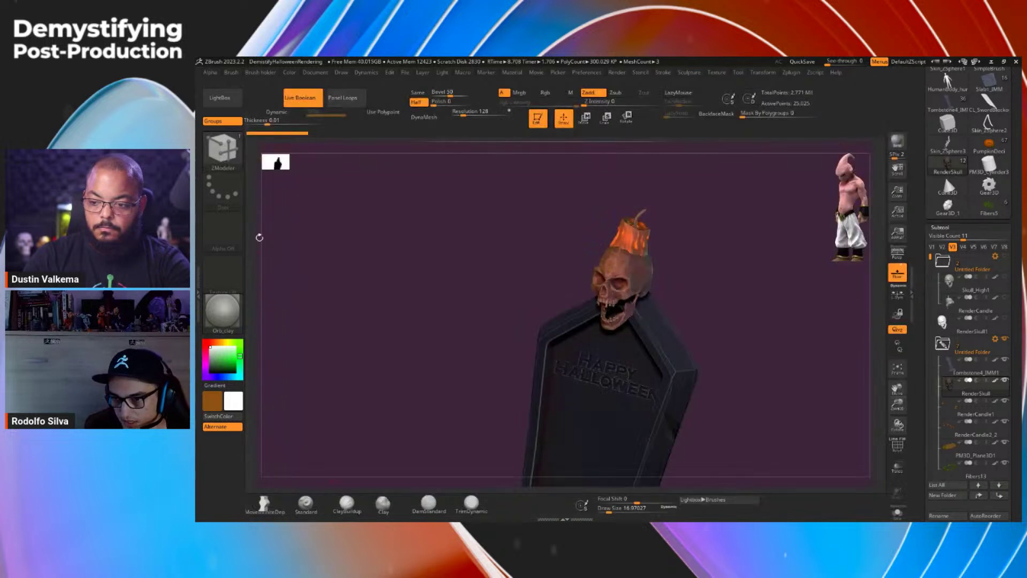
pyautogui.click(230, 160)
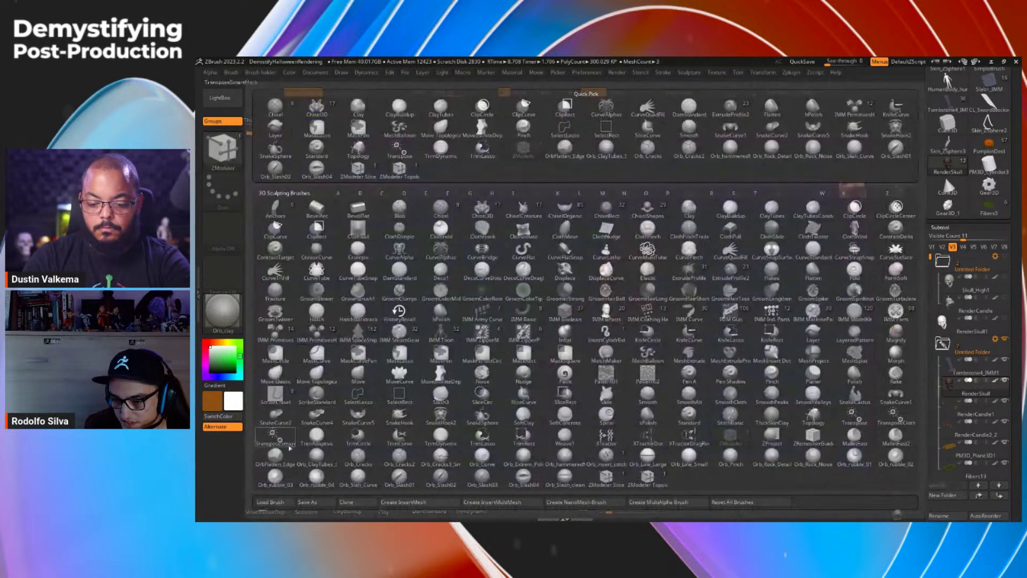
pyautogui.click(270, 502)
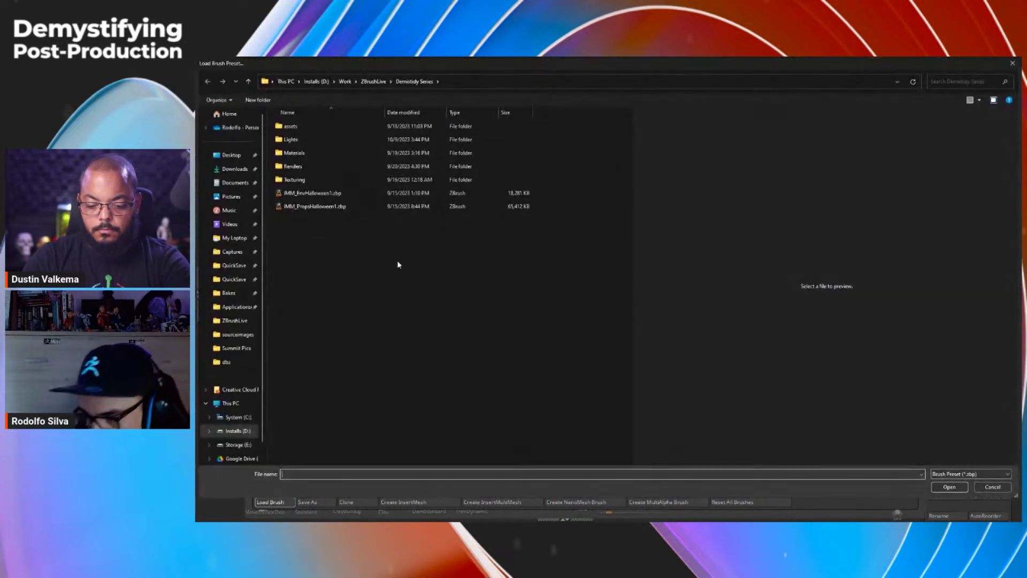
pyautogui.doubleClick(335, 196)
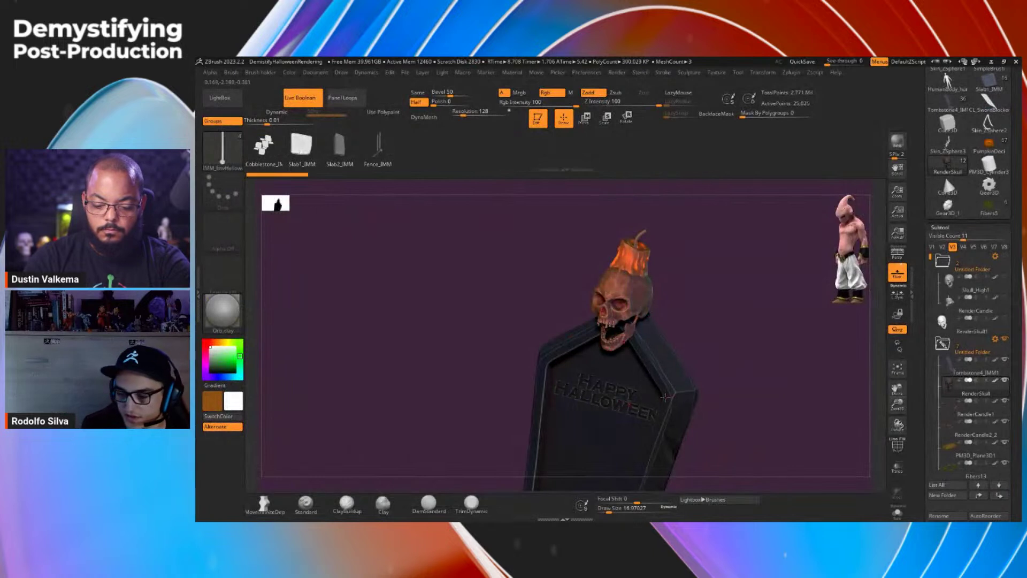
# Step: Try a curve of environment insert pieces from the tombstone's face into empty space, with Draw Size about 445
pyautogui.keyDown('alt'); pyautogui.moveTo(665, 396); pyautogui.dragTo(668, 271, button='right'); pyautogui.keyUp('alt')
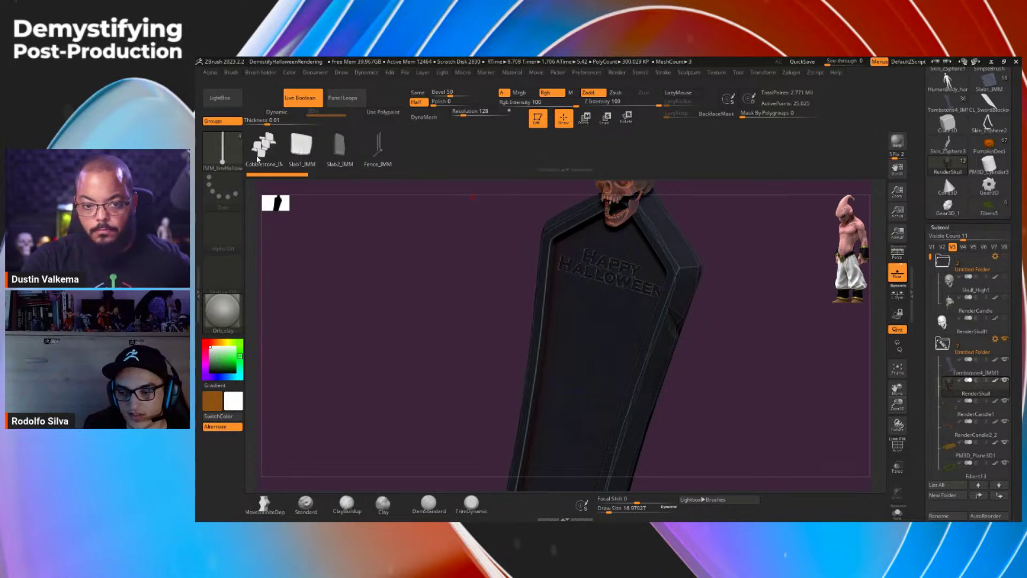
pyautogui.press('f')
pyautogui.moveTo(599, 246)
pyautogui.mouseDown()
pyautogui.moveTo(676, 229)
pyautogui.moveTo(734, 333)
pyautogui.mouseUp()
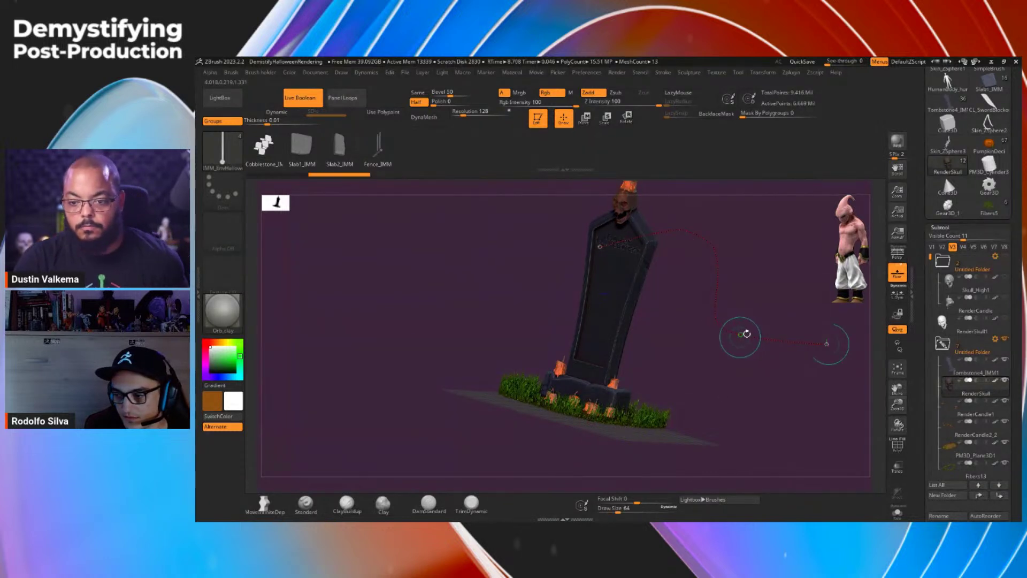
pyautogui.write('s64')
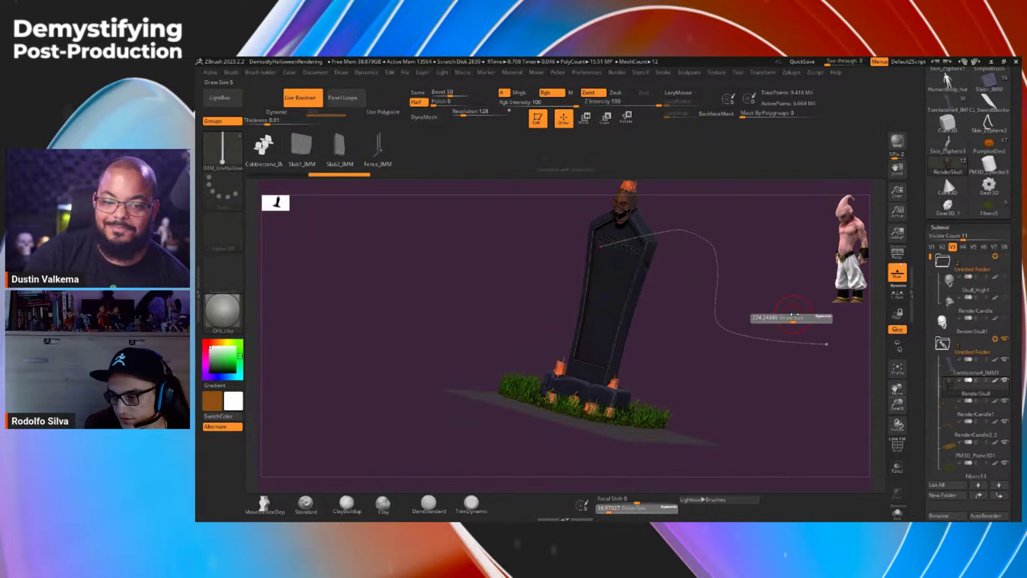
pyautogui.press('Return')
pyautogui.click(746, 334)
# Step: Test the cobblestone and fence meshes along a curve beside the tombstone and adjust the curve's path
pyautogui.keyDown('ctrl'); pyautogui.moveTo(772, 362); pyautogui.dragTo(649, 356, button='right'); pyautogui.keyUp('ctrl')
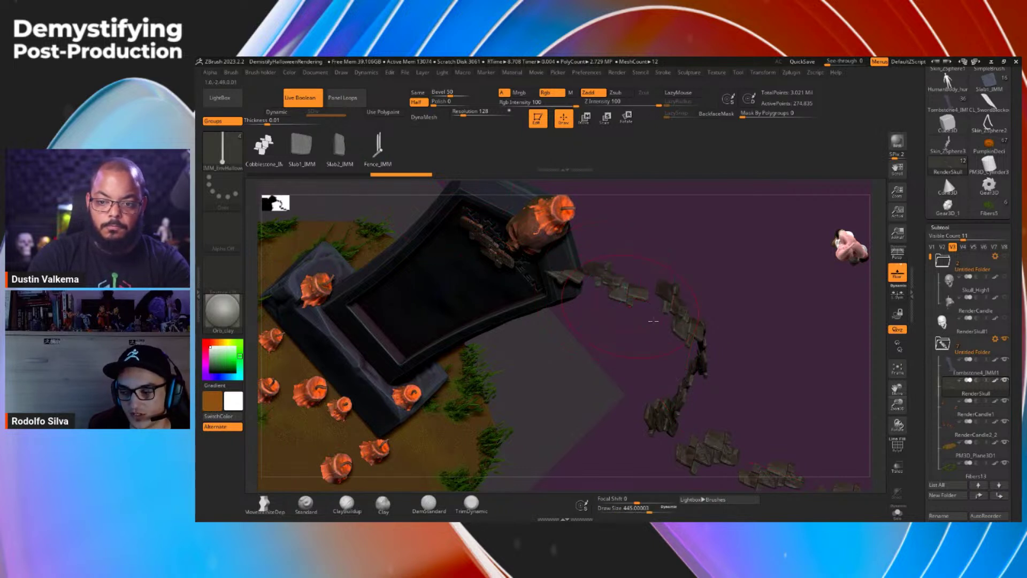
pyautogui.press('ctrl')
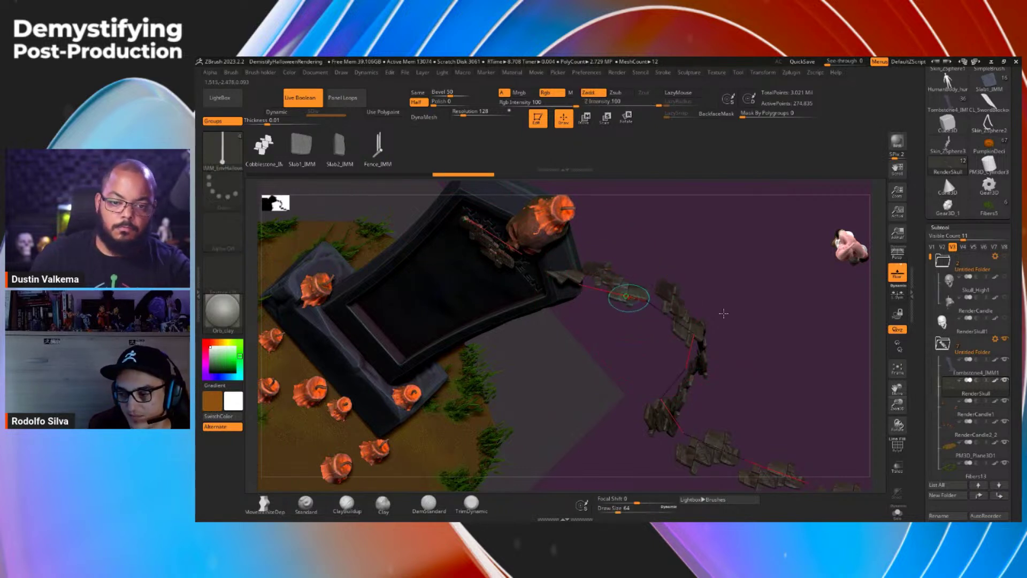
pyautogui.moveTo(683, 343); pyautogui.dragTo(618, 313)
pyautogui.press('ctrl')
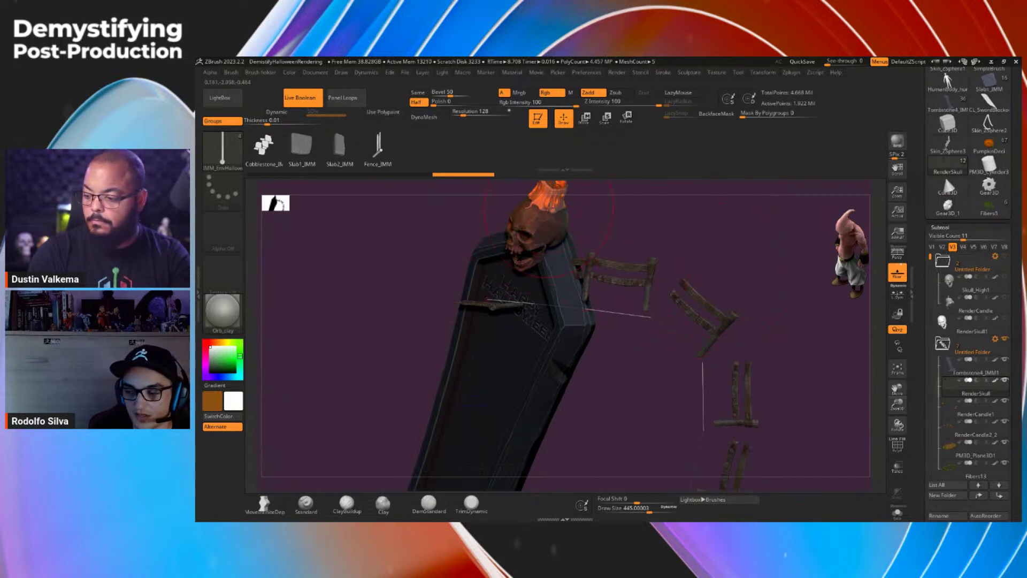
# Step: Load the custom insert brush file IMM_PropsHalloween1.zbp
pyautogui.click(223, 150)
pyautogui.click(270, 502)
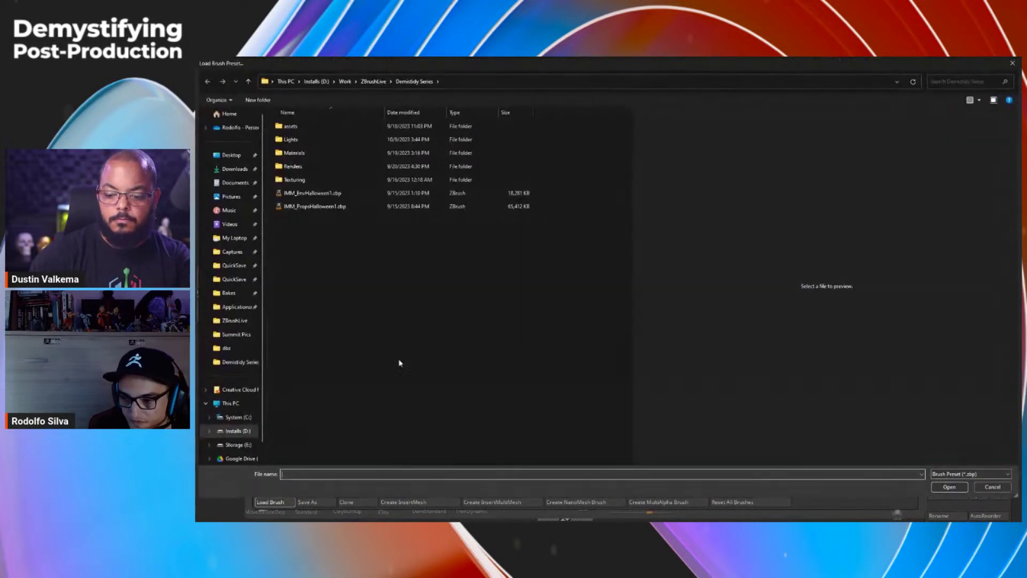
pyautogui.doubleClick(336, 207)
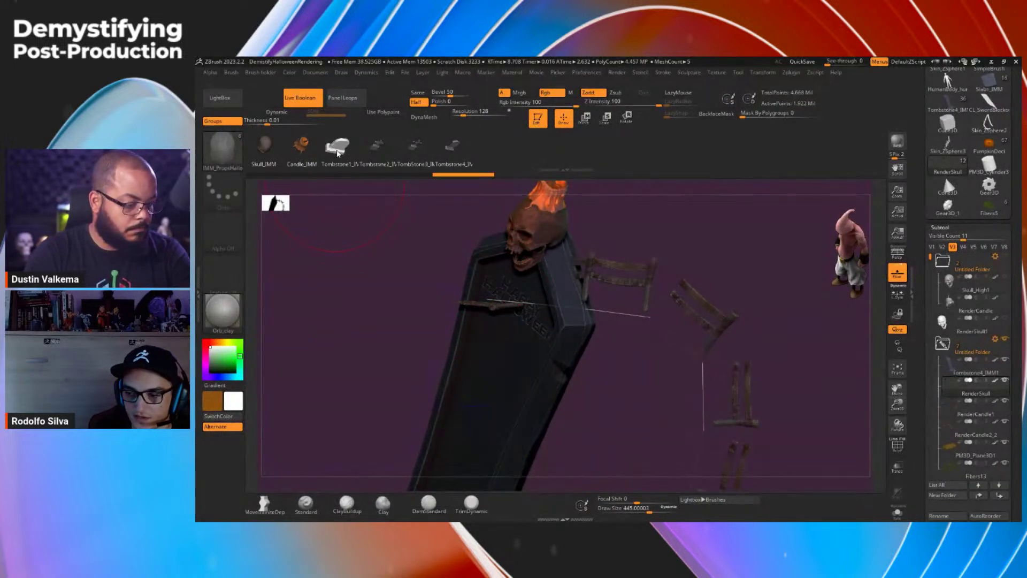
# Step: Undo the fence pieces inserted along the curve and frame the complete tombstone model
pyautogui.keyDown('ctrl'); pyautogui.moveTo(639, 285); pyautogui.dragTo(637, 369, button='right'); pyautogui.keyUp('ctrl')
pyautogui.moveTo(633, 356); pyautogui.dragTo(634, 408)
pyautogui.moveTo(636, 403)
pyautogui.mouseDown(button='right')
pyautogui.moveTo(652, 328)
pyautogui.moveTo(703, 346)
pyautogui.moveTo(631, 342)
pyautogui.moveTo(648, 345)
pyautogui.mouseUp(button='right')
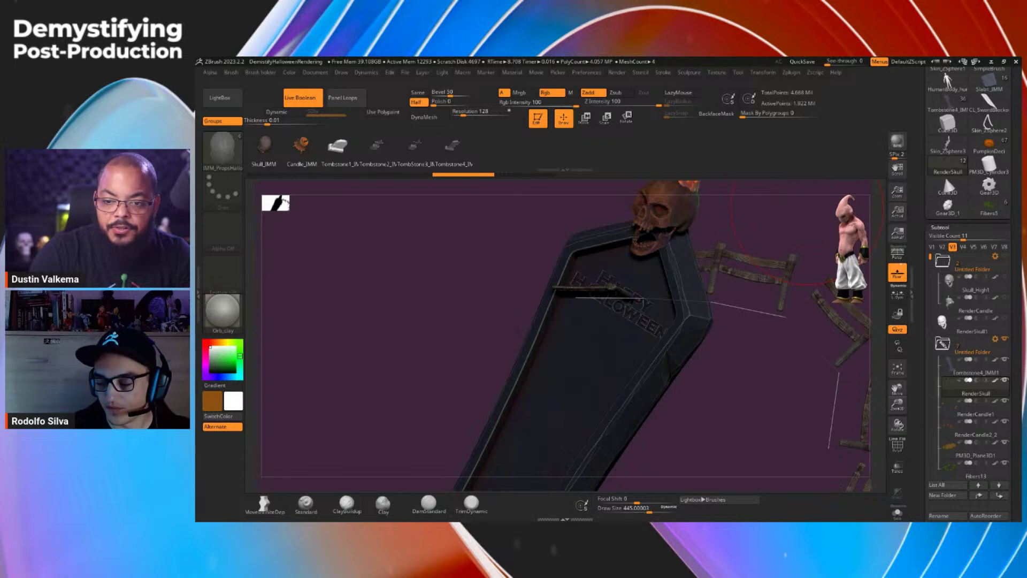
pyautogui.moveTo(660, 246); pyautogui.dragTo(630, 325, button='right')
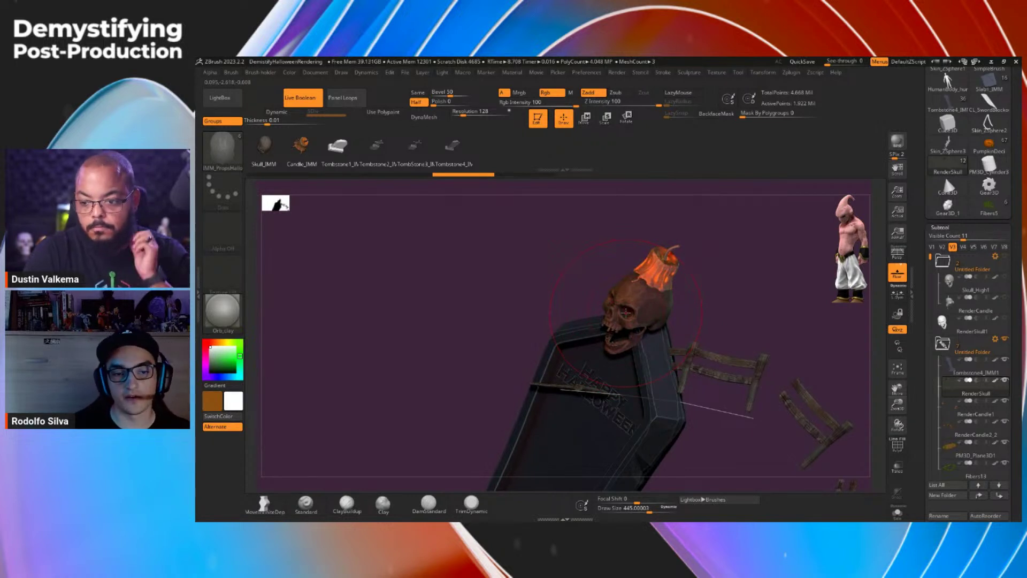
pyautogui.press('ctrl')
pyautogui.moveTo(706, 344)
pyautogui.mouseDown(button='right')
pyautogui.moveTo(749, 349)
pyautogui.moveTo(732, 318)
pyautogui.moveTo(717, 343)
pyautogui.mouseUp(button='right')
pyautogui.press('f')
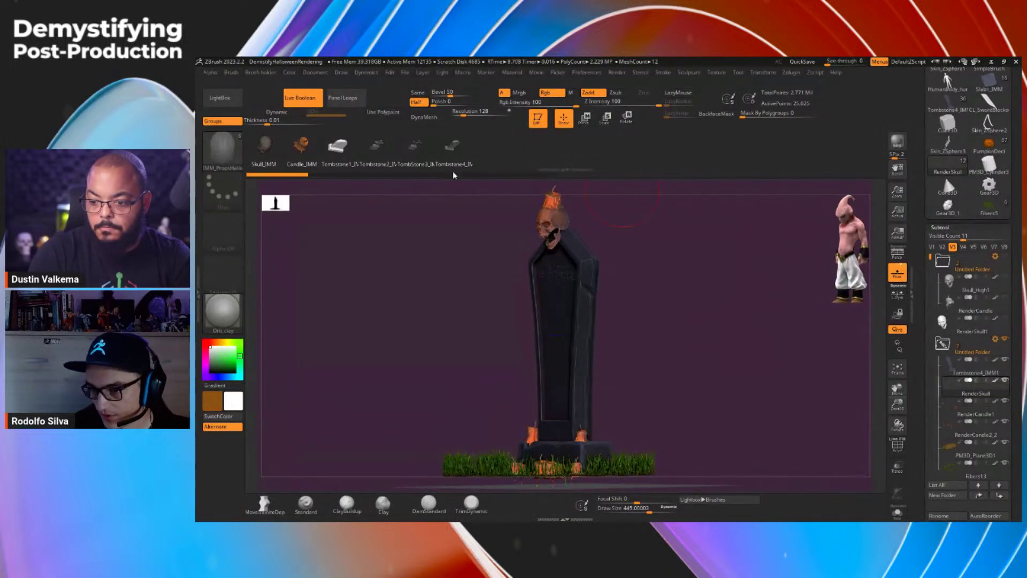
# Step: Select the ClayBuildup brush and make a BPR render of the tombstone with its skull, candles and grass
pyautogui.click(223, 152)
pyautogui.press('c')
pyautogui.press('b')
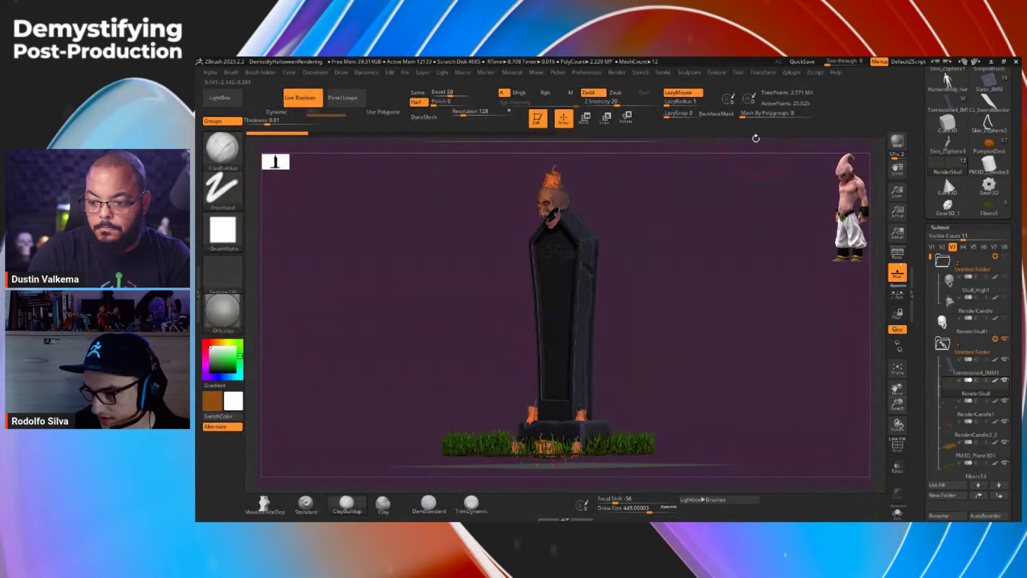
pyautogui.click(904, 143)
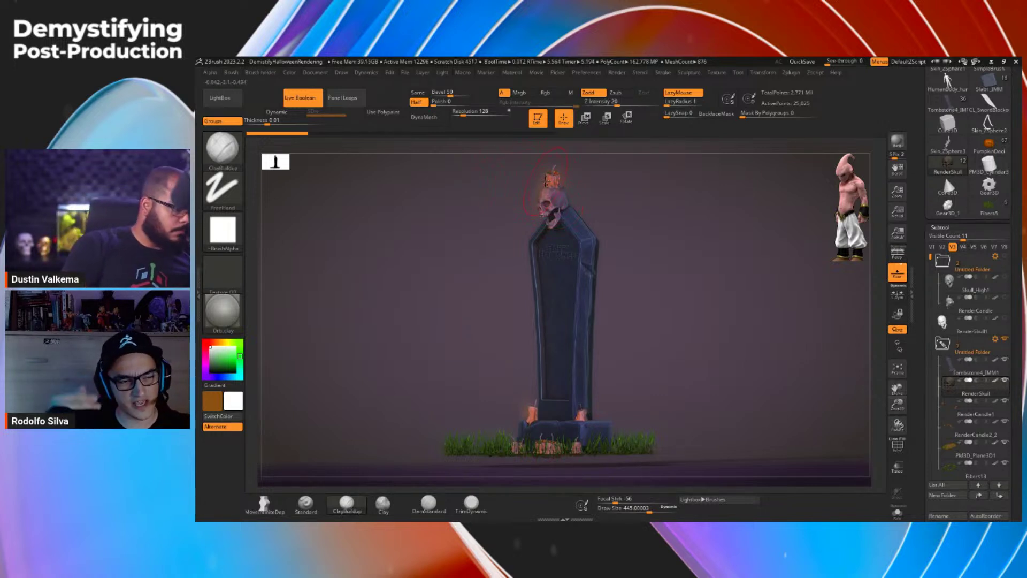
# Step: Inspect the Texture Map settings of the skull and of the candle on top of it
pyautogui.keyDown('ctrl'); pyautogui.moveTo(562, 184); pyautogui.dragTo(602, 314, button='right'); pyautogui.keyUp('ctrl')
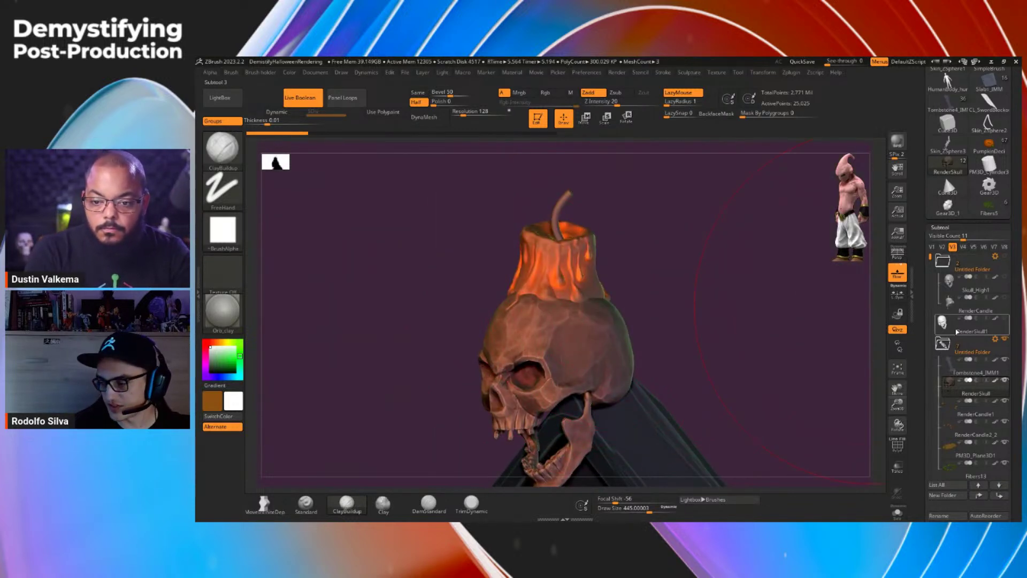
pyautogui.moveTo(921, 337); pyautogui.dragTo(919, 95)
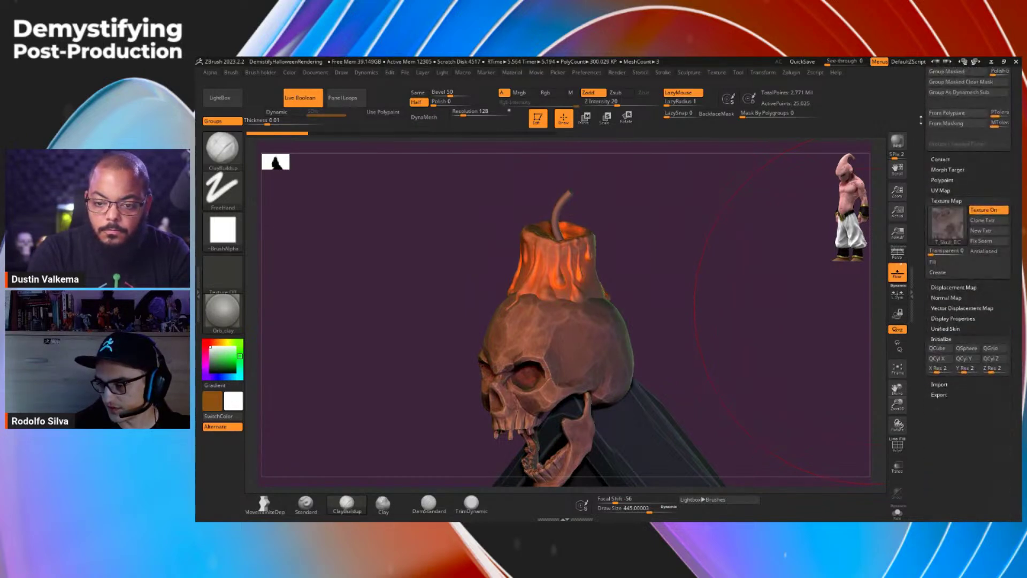
pyautogui.keyDown('alt'); pyautogui.click(579, 256); pyautogui.keyUp('alt')
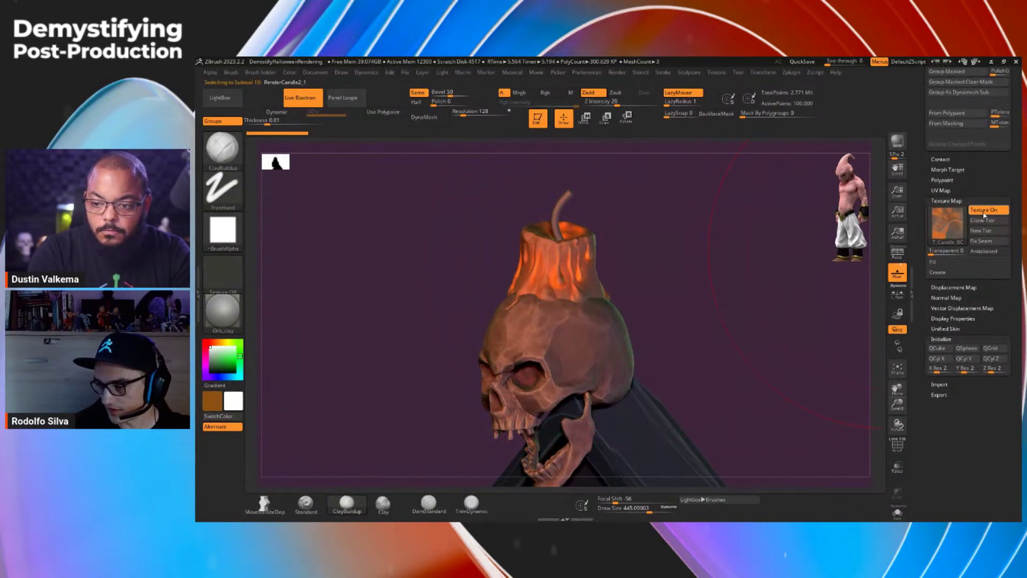
# Step: Try the Redshift Vinyl material on the candle and turn its Texture Map back on
pyautogui.click(237, 312)
pyautogui.moveTo(584, 276); pyautogui.dragTo(339, 270, button='right')
pyautogui.click(224, 311)
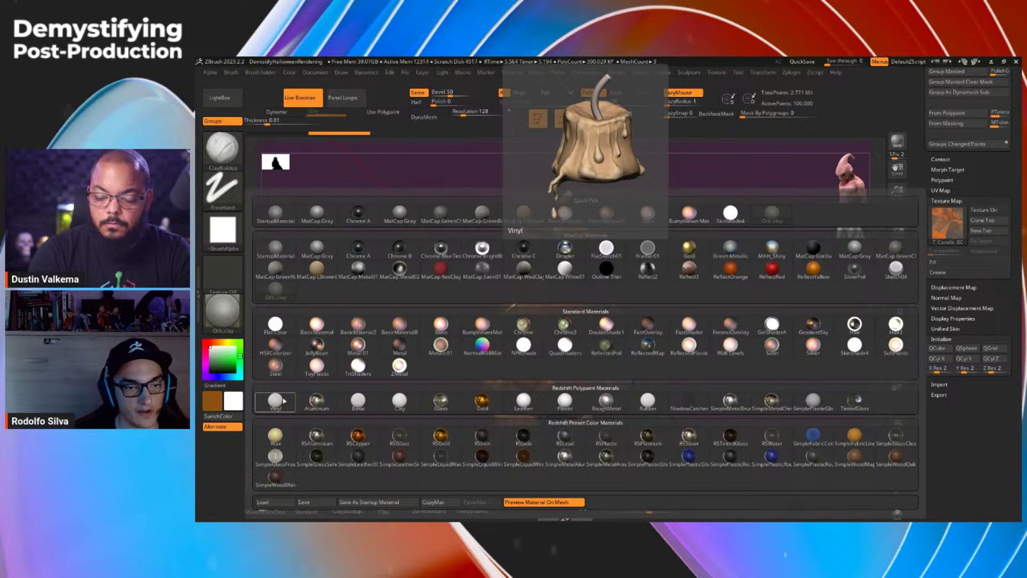
pyautogui.click(282, 401)
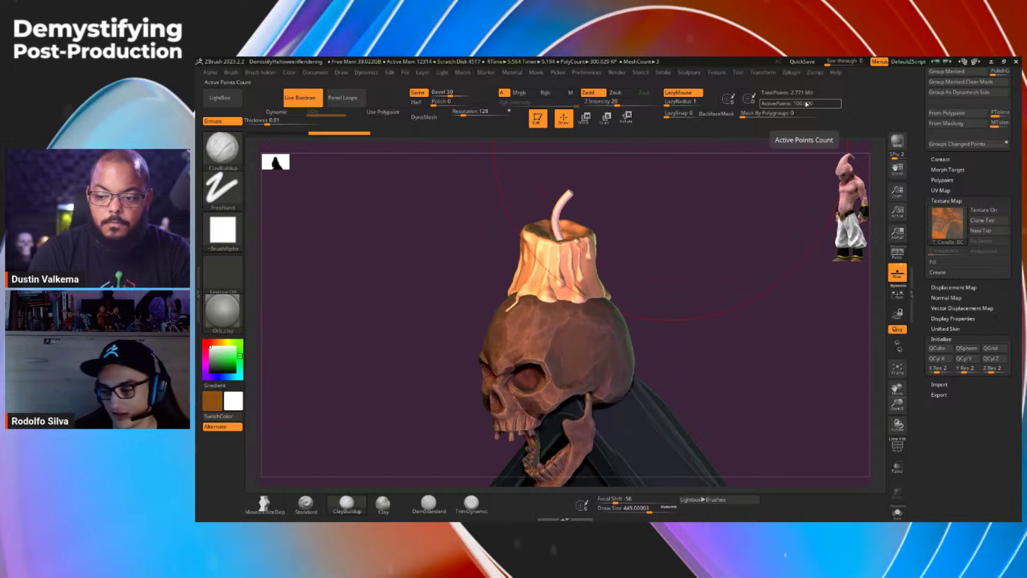
pyautogui.click(993, 213)
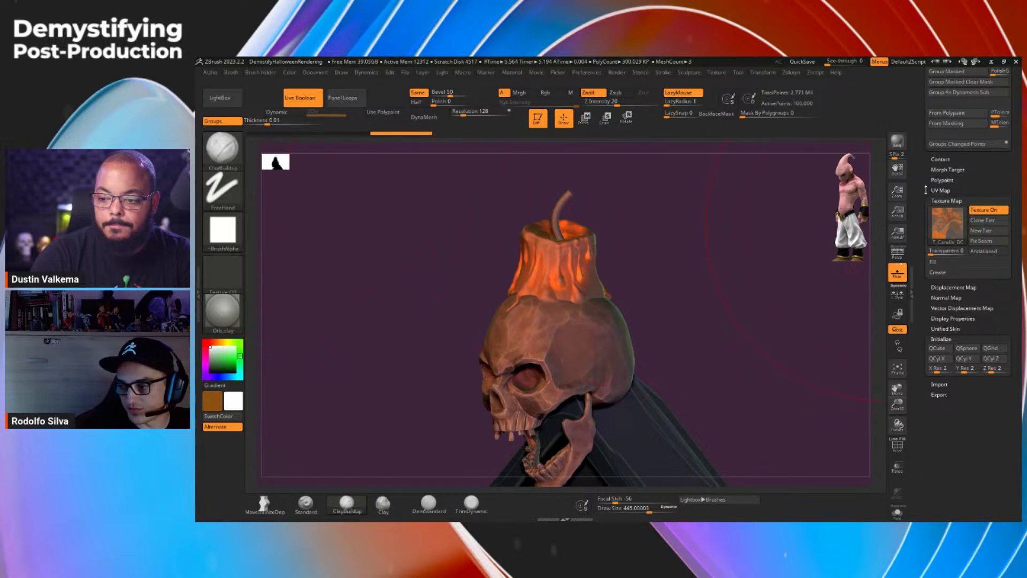
# Step: Load the Cylinder3D tool and turn it into a Sphere 3D primitive with the gizmo's transform types
pyautogui.scroll(10, 928, 432)
pyautogui.scroll(10, 928, 432)
pyautogui.click(988, 187)
pyautogui.press('w')
pyautogui.press('f')
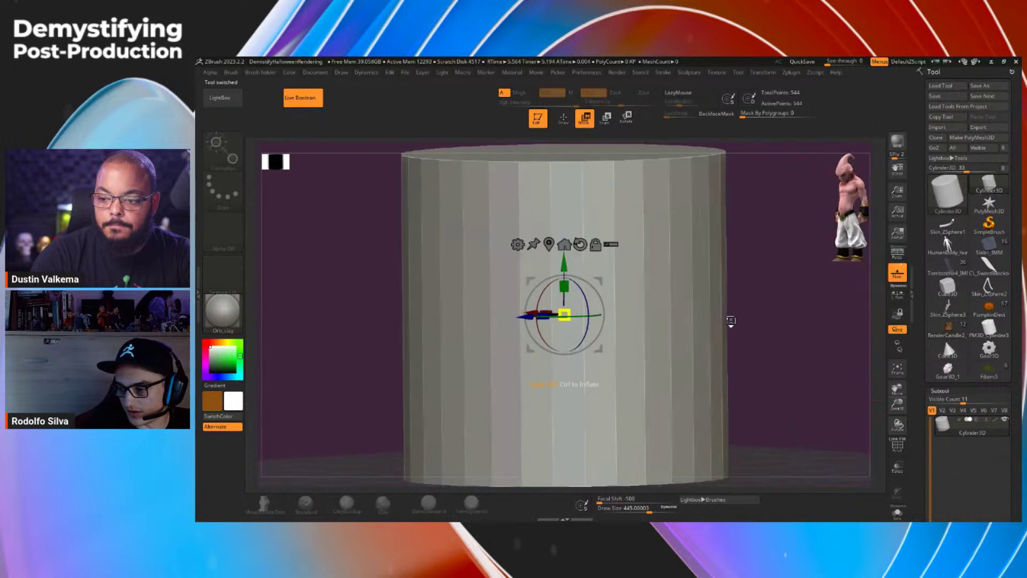
pyautogui.click(517, 245)
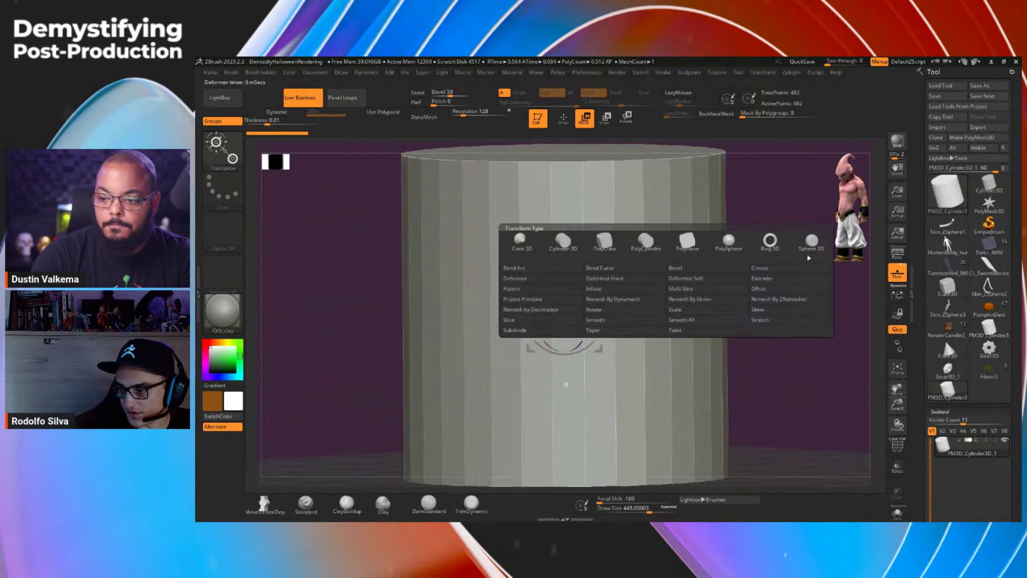
pyautogui.click(776, 255)
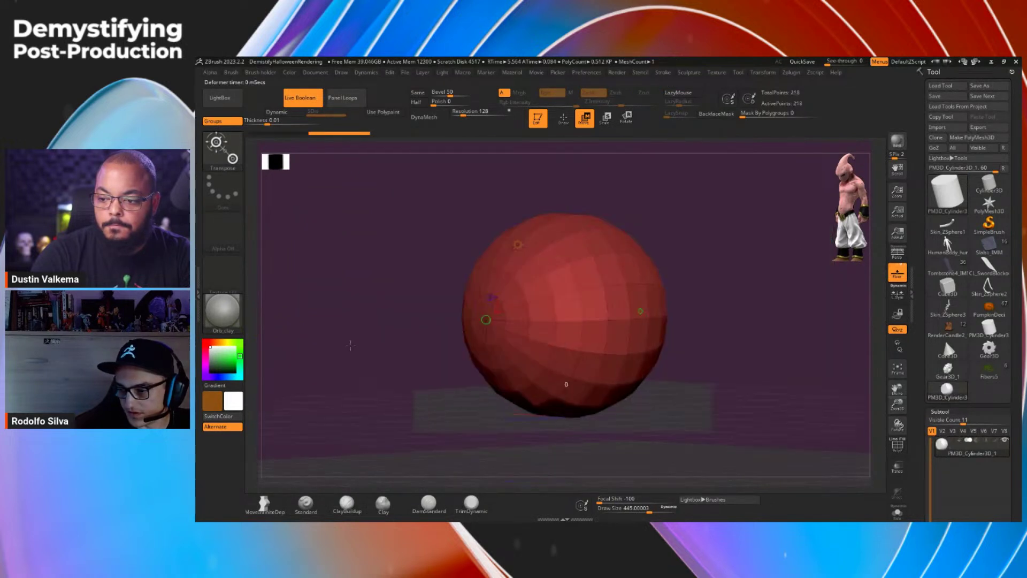
# Step: Apply dynamic subdivision to the sphere and divide its mesh up to subdivision level 6
pyautogui.press('d')
pyautogui.press('space')
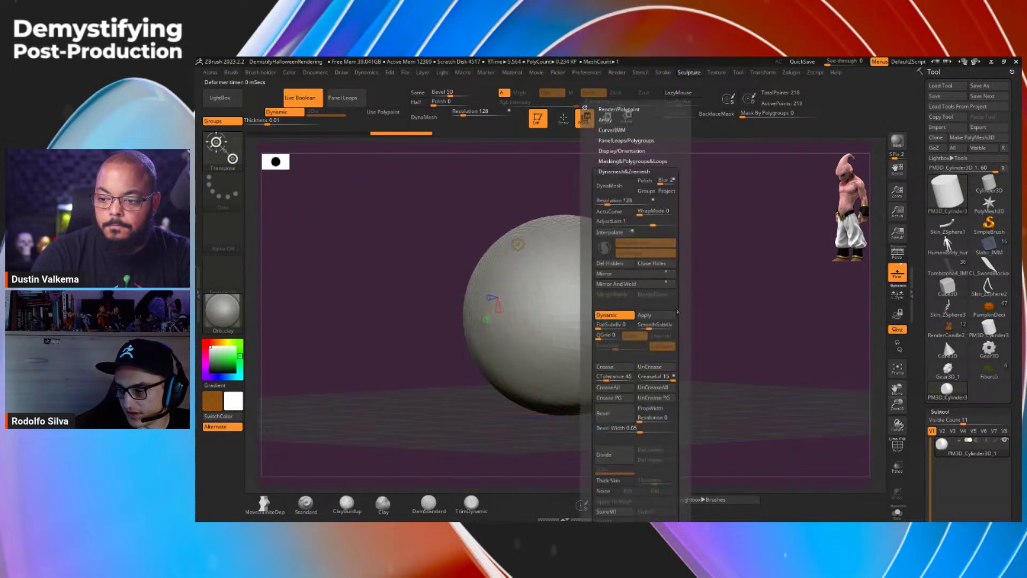
pyautogui.click(655, 315)
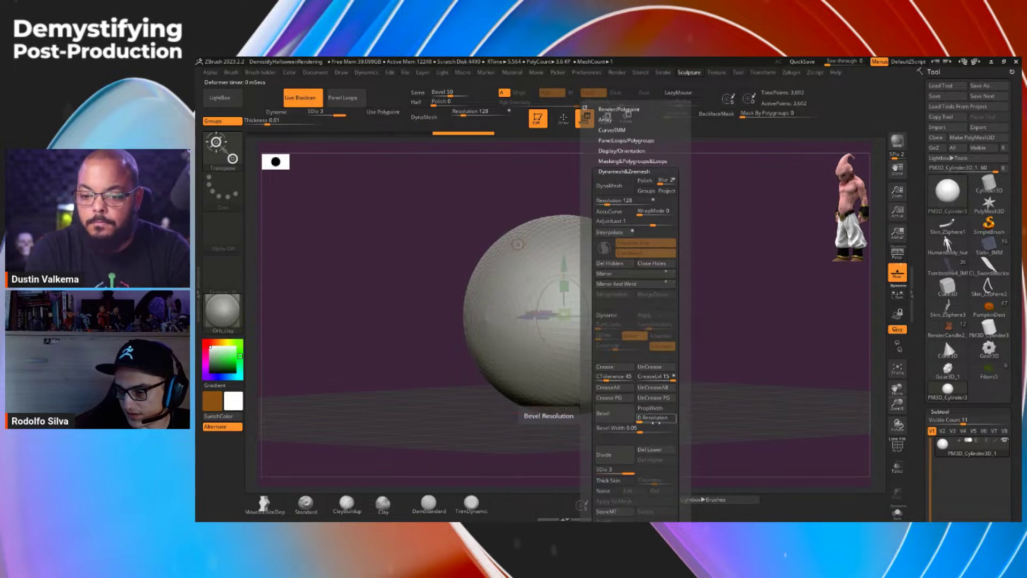
pyautogui.press('s')
pyautogui.hotkey('ctrl', 'd')
pyautogui.hotkey('ctrl', 'd')
pyautogui.hotkey('ctrl', 'd')
pyautogui.hotkey('ctrl', 'd')
pyautogui.hotkey('ctrl', 'd')
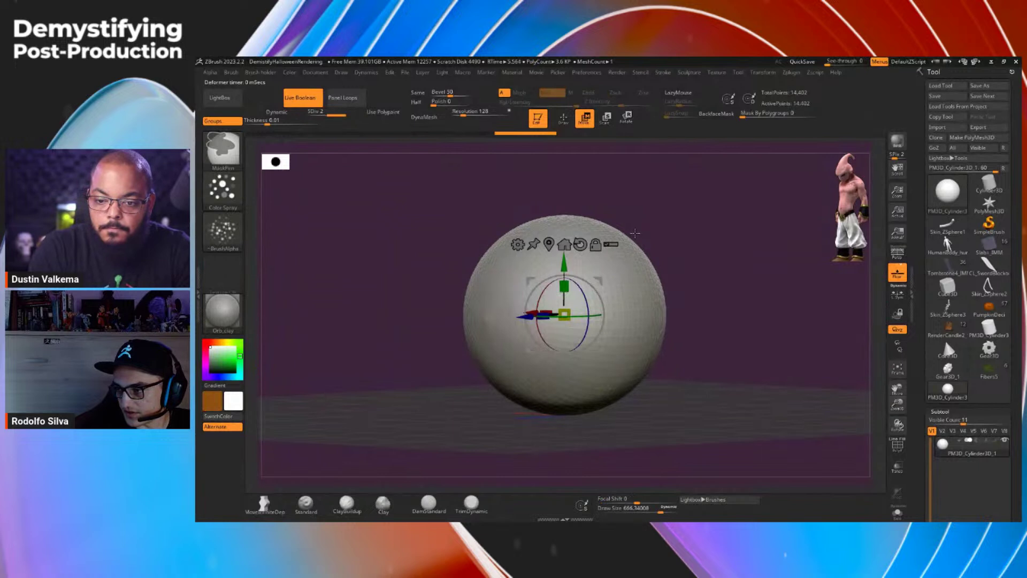
# Step: Return to Draw mode with the ClayBuildup brush and reduce its draw size to about 101
pyautogui.press('q')
pyautogui.moveTo(653, 277); pyautogui.dragTo(625, 284, button='right')
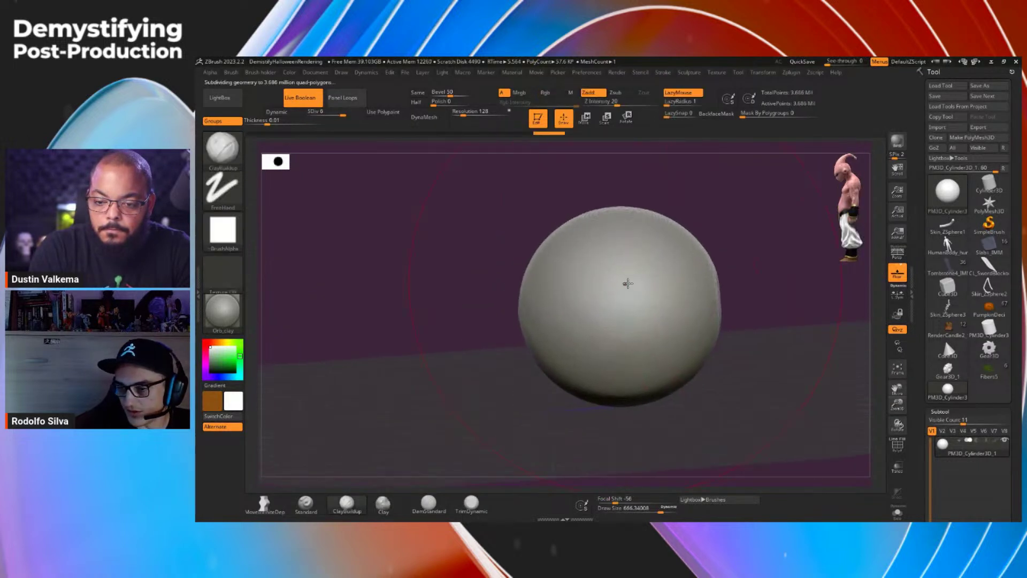
pyautogui.press('s')
pyautogui.moveTo(627, 272); pyautogui.dragTo(588, 272)
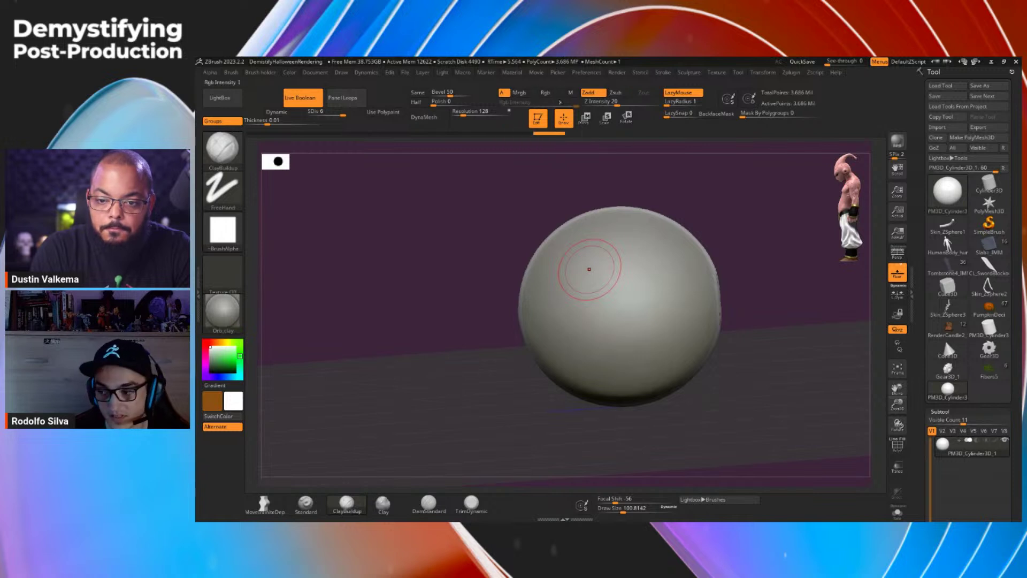
# Step: Try ClayBuildup strokes on the sphere and undo them
pyautogui.moveTo(644, 284)
pyautogui.mouseDown()
pyautogui.moveTo(642, 326)
pyautogui.moveTo(649, 274)
pyautogui.mouseUp()
pyautogui.moveTo(761, 320)
pyautogui.mouseDown()
pyautogui.moveTo(774, 318)
pyautogui.moveTo(744, 288)
pyautogui.moveTo(690, 295)
pyautogui.moveTo(641, 325)
pyautogui.moveTo(665, 262)
pyautogui.moveTo(659, 327)
pyautogui.mouseUp()
pyautogui.press('ctrl')
pyautogui.hotkey('ctrl', 'z')
pyautogui.hotkey('ctrl', 'z')
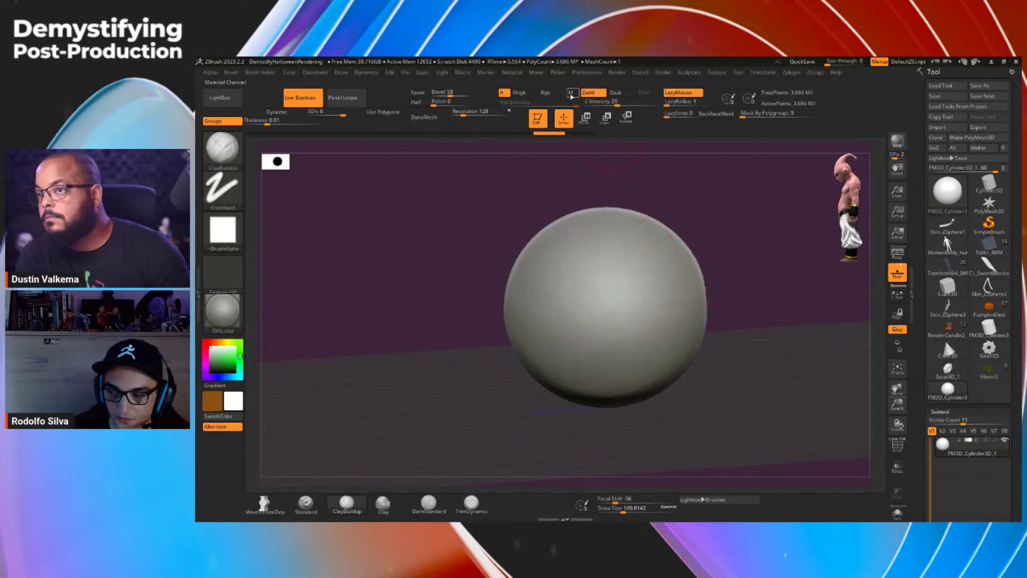
# Step: Enable the M channel and fill the sphere with the current clay material
pyautogui.click(571, 93)
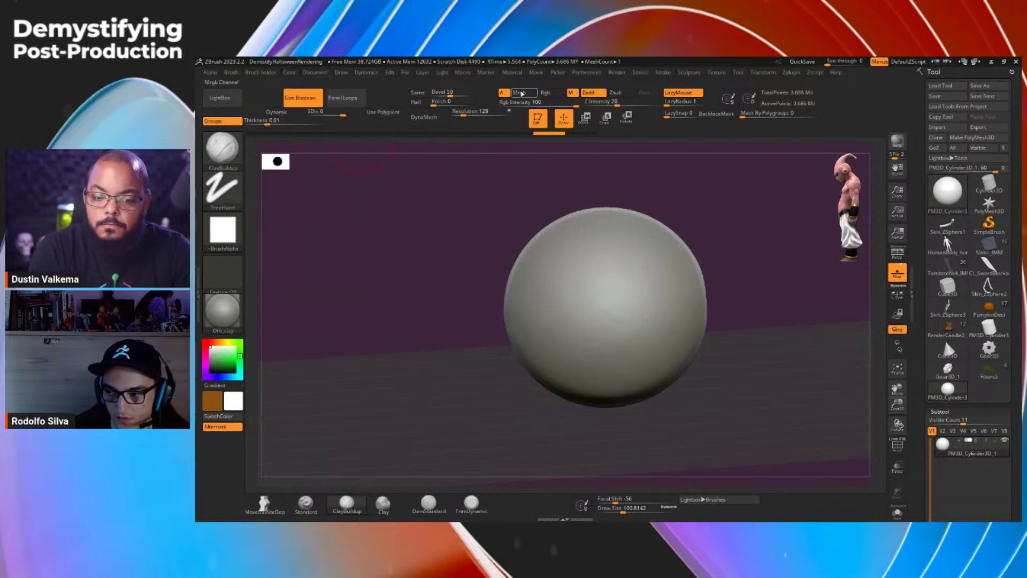
pyautogui.click(289, 73)
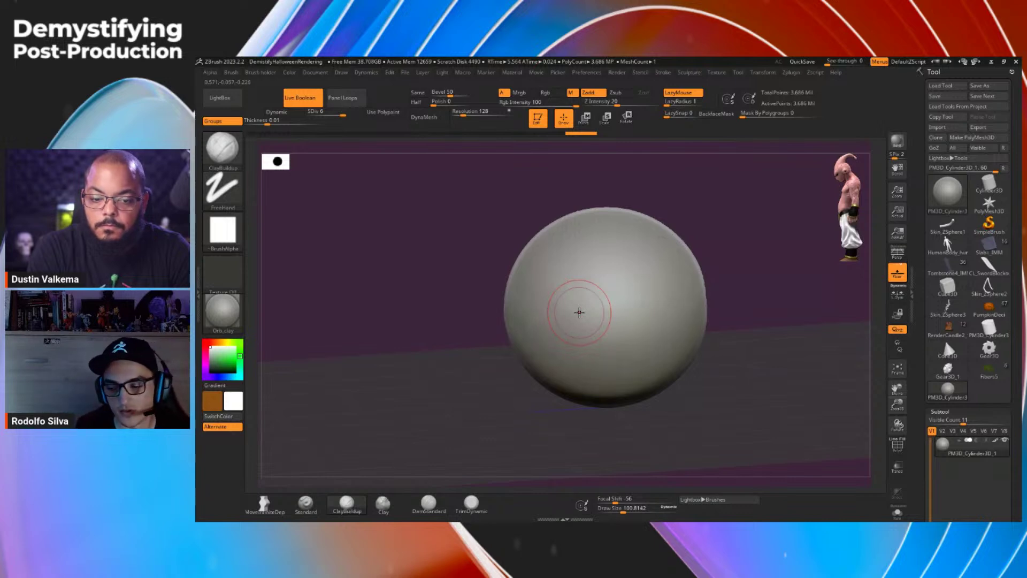
# Step: Choose the JellyBean material and paint a stroke of it across the lower part of the sphere
pyautogui.press('m')
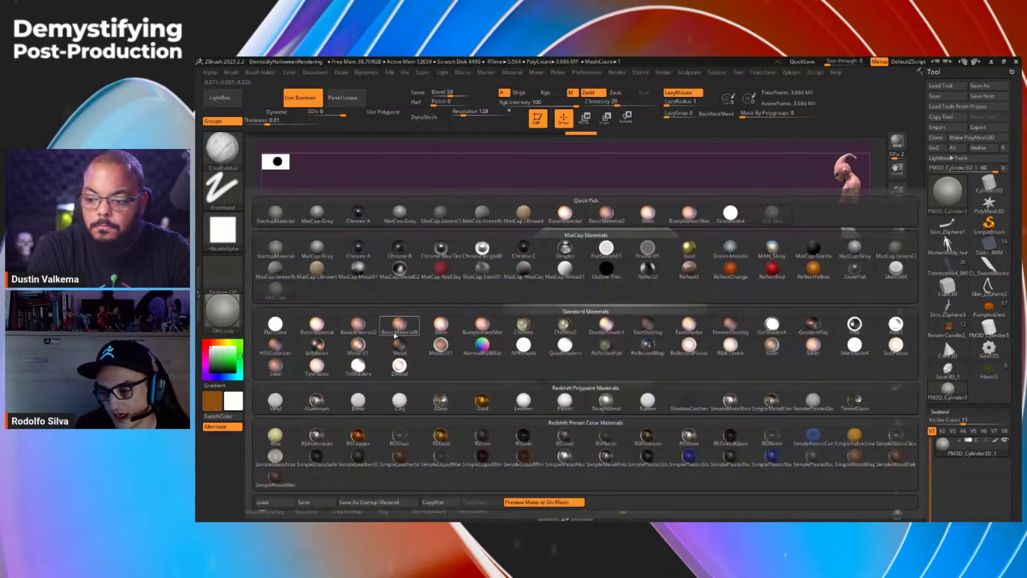
pyautogui.click(317, 344)
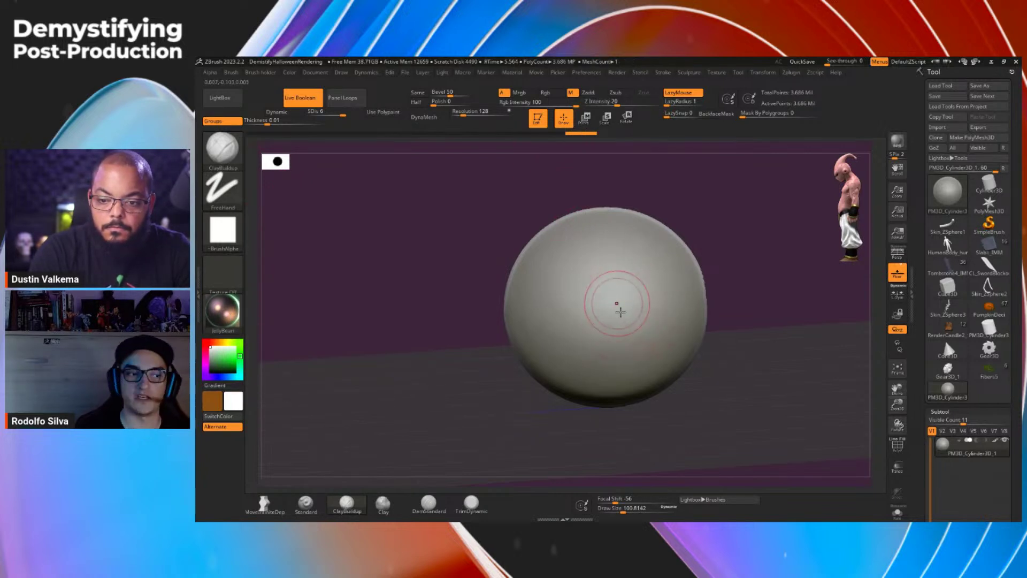
pyautogui.moveTo(619, 339)
pyautogui.mouseDown()
pyautogui.moveTo(674, 343)
pyautogui.moveTo(698, 318)
pyautogui.moveTo(594, 337)
pyautogui.moveTo(575, 358)
pyautogui.moveTo(667, 358)
pyautogui.mouseUp()
# Step: Set MaskPen to DragRect with Alpha Off, mask a rectangle over the sphere's lower quarter and invert the mask
pyautogui.moveTo(747, 345)
pyautogui.keyDown('ctrl'); pyautogui.mouseDown()
pyautogui.moveTo(615, 374)
pyautogui.moveTo(515, 423)
pyautogui.mouseUp(); pyautogui.keyUp('ctrl')
pyautogui.click(222, 231)
pyautogui.click(282, 237)
pyautogui.click(222, 189)
pyautogui.click(317, 196)
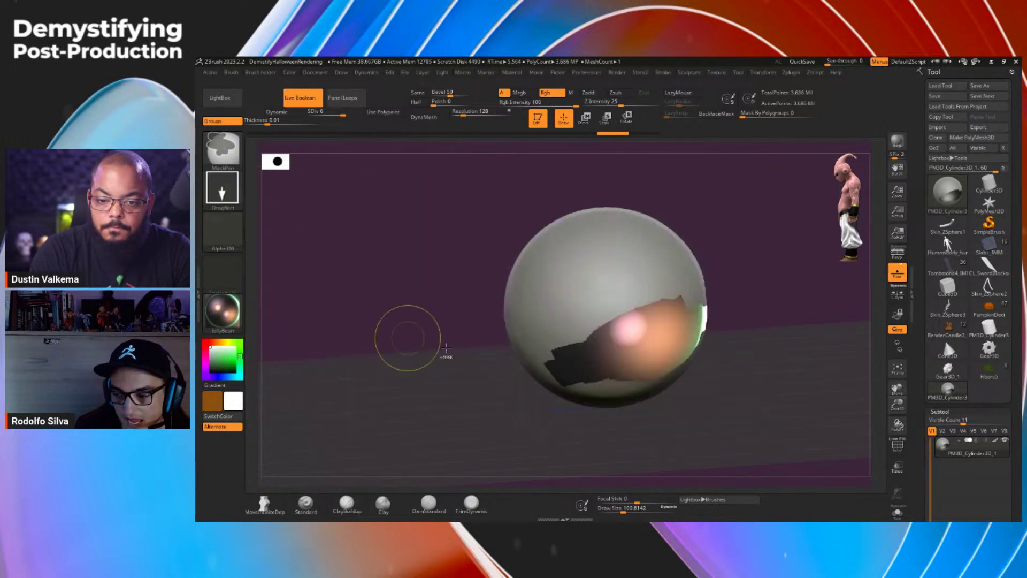
pyautogui.moveTo(624, 291)
pyautogui.keyDown('ctrl'); pyautogui.mouseDown()
pyautogui.moveTo(741, 412)
pyautogui.moveTo(625, 295)
pyautogui.mouseUp(); pyautogui.keyUp('ctrl')
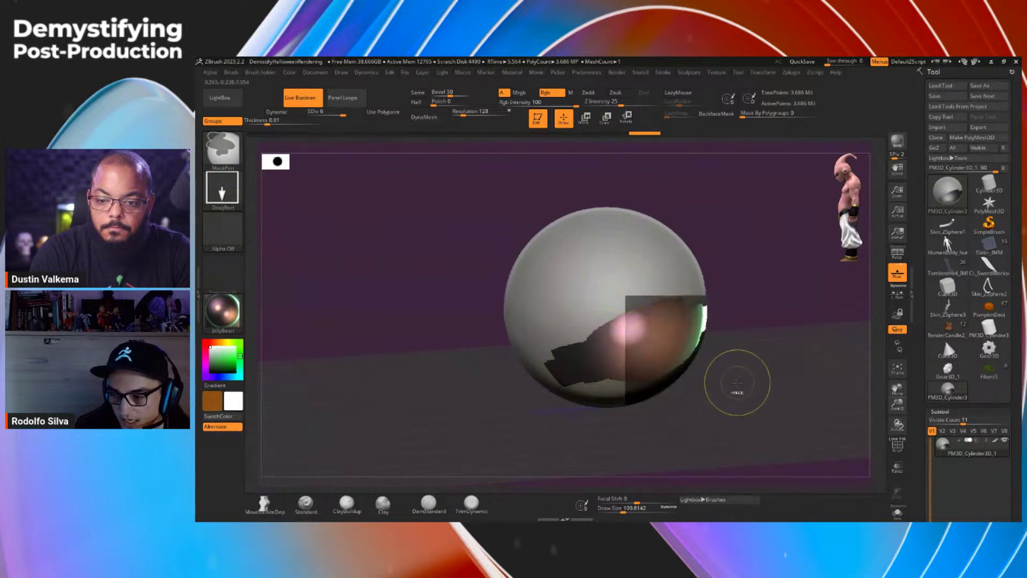
pyautogui.keyDown('ctrl'); pyautogui.click(736, 388); pyautogui.keyUp('ctrl')
# Step: Fill the unmasked part of the sphere with the JellyBean material and clear the mask
pyautogui.click(289, 72)
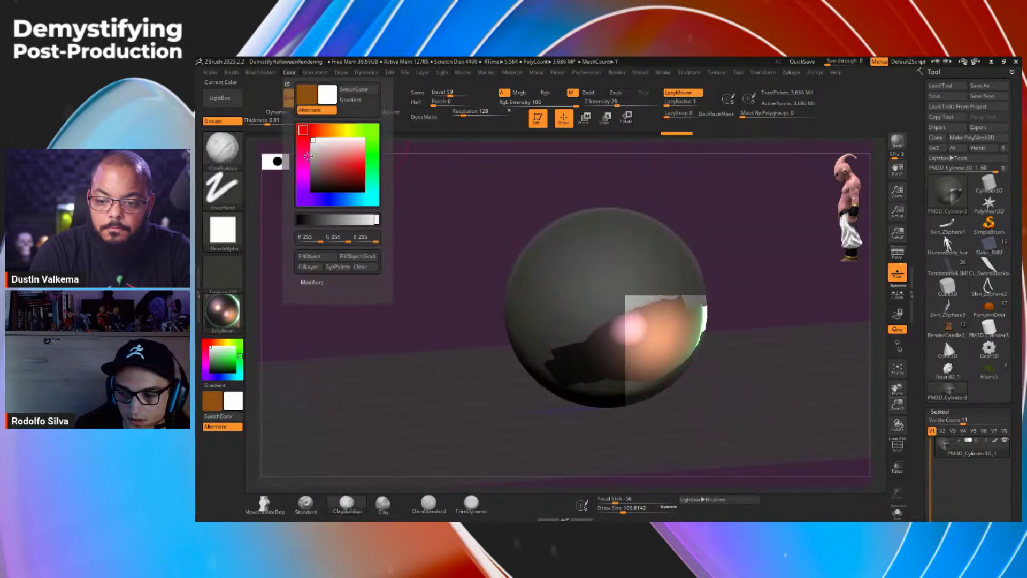
pyautogui.click(316, 259)
pyautogui.moveTo(409, 431); pyautogui.dragTo(665, 435)
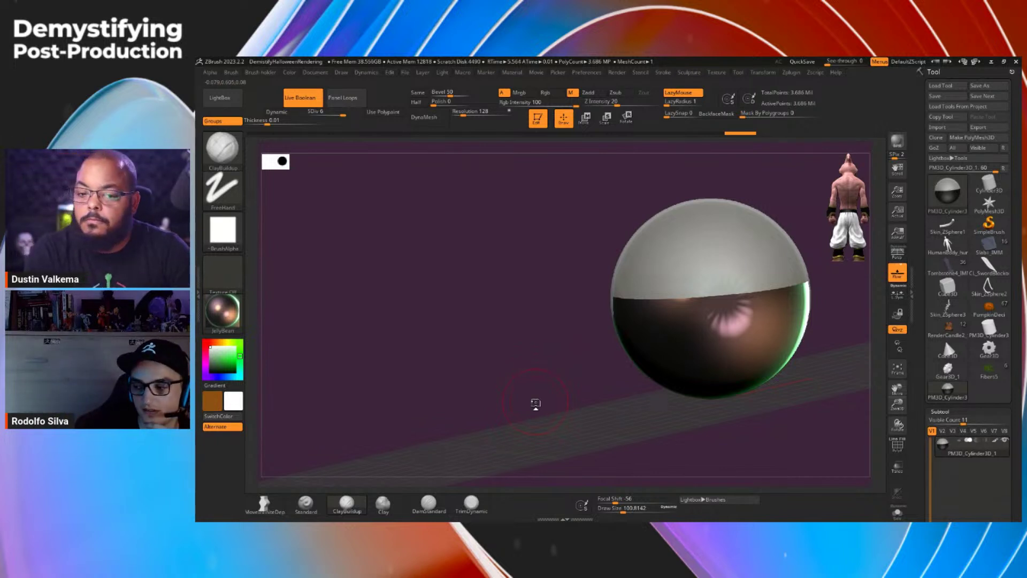
pyautogui.moveTo(536, 403); pyautogui.dragTo(547, 400)
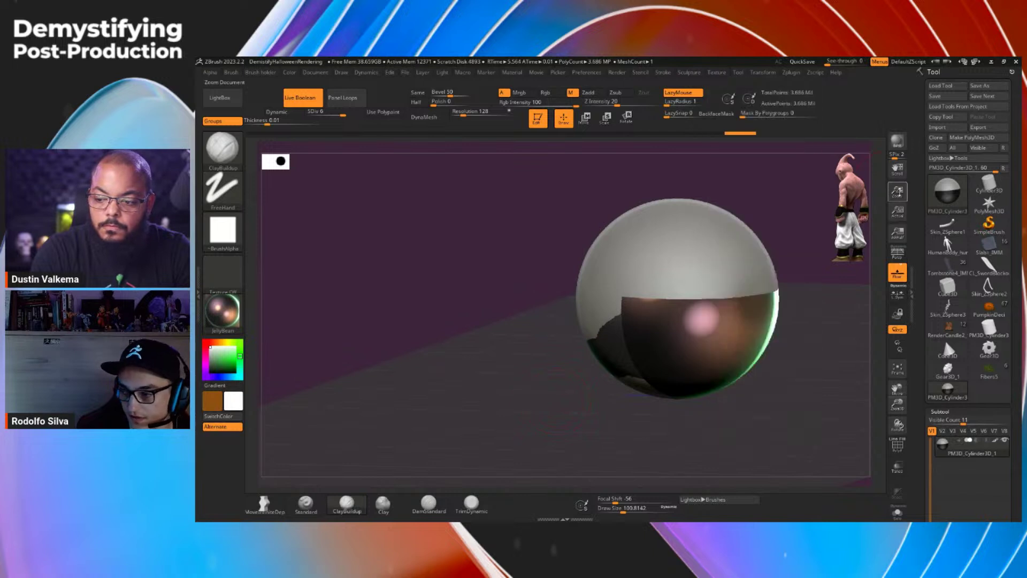
# Step: Examine the import options for textures in the general texture library and in the sphere's Texture Map settings
pyautogui.click(717, 72)
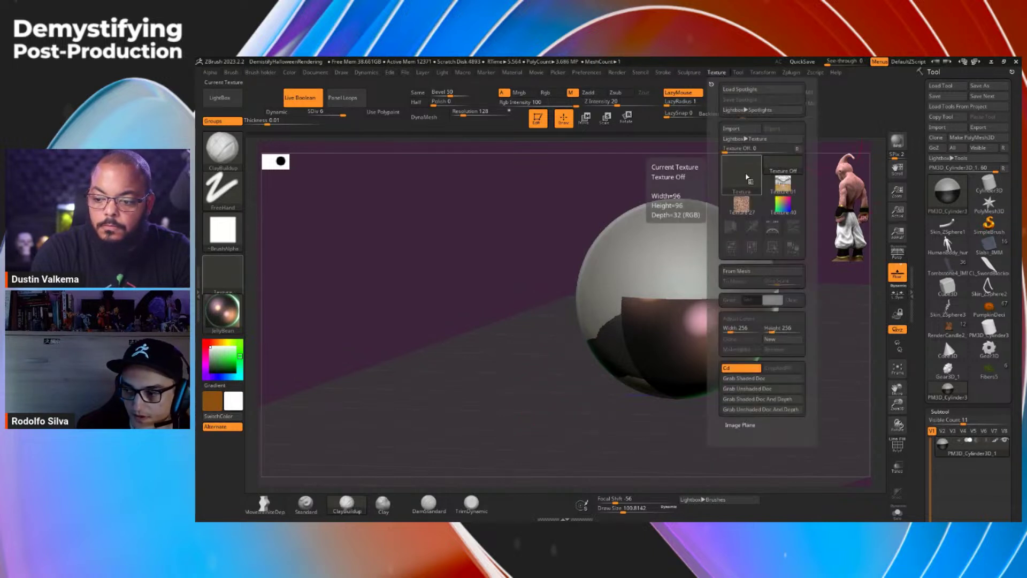
pyautogui.click(747, 177)
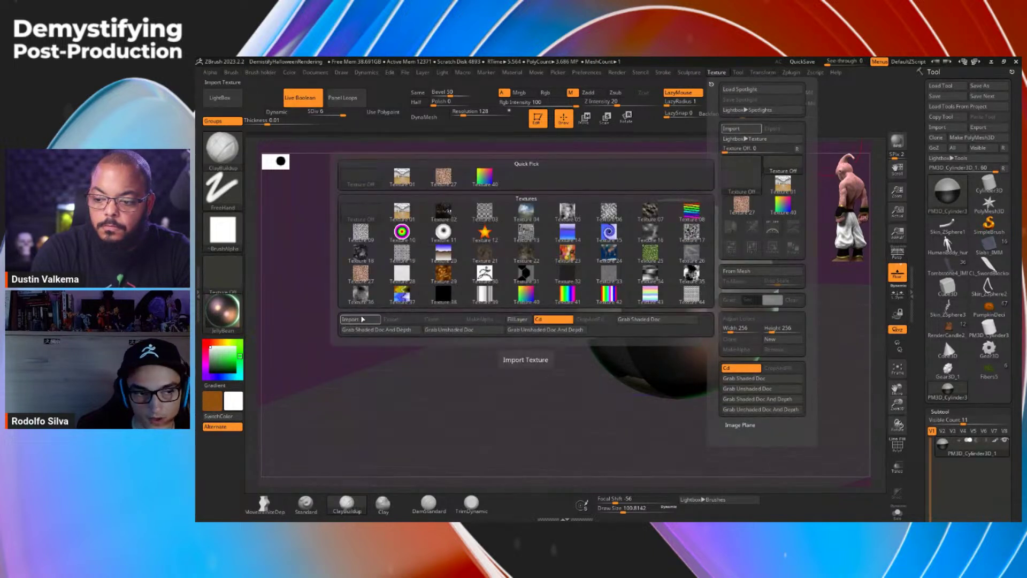
pyautogui.moveTo(914, 345); pyautogui.dragTo(923, 129)
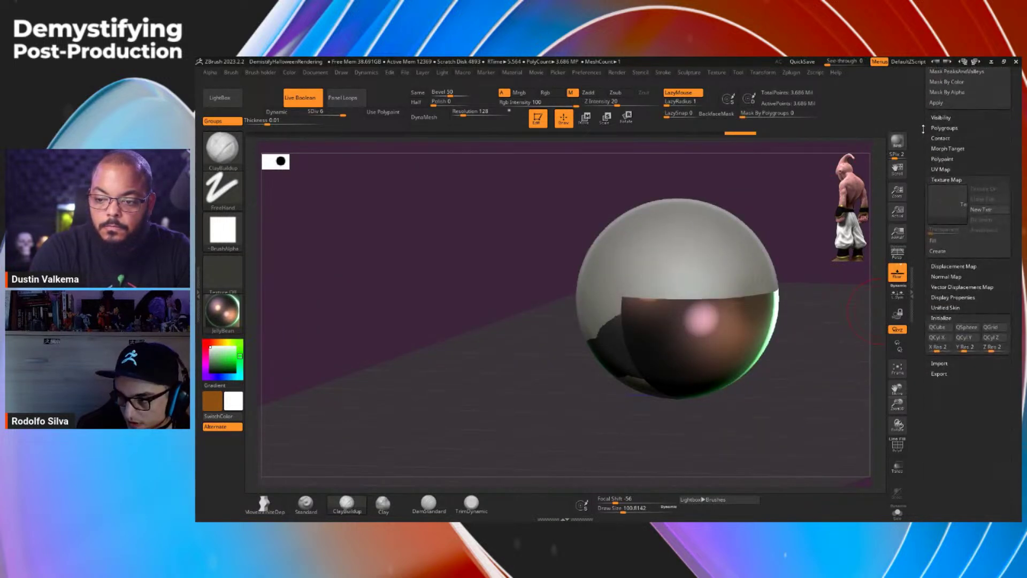
pyautogui.click(965, 209)
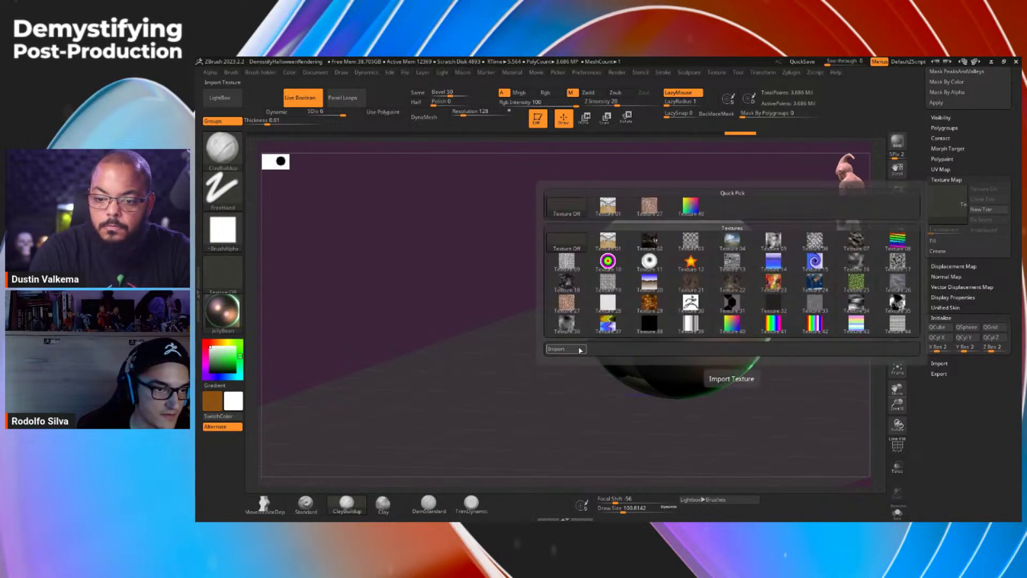
pyautogui.click(952, 214)
pyautogui.moveTo(858, 255)
pyautogui.moveTo(858, 279)
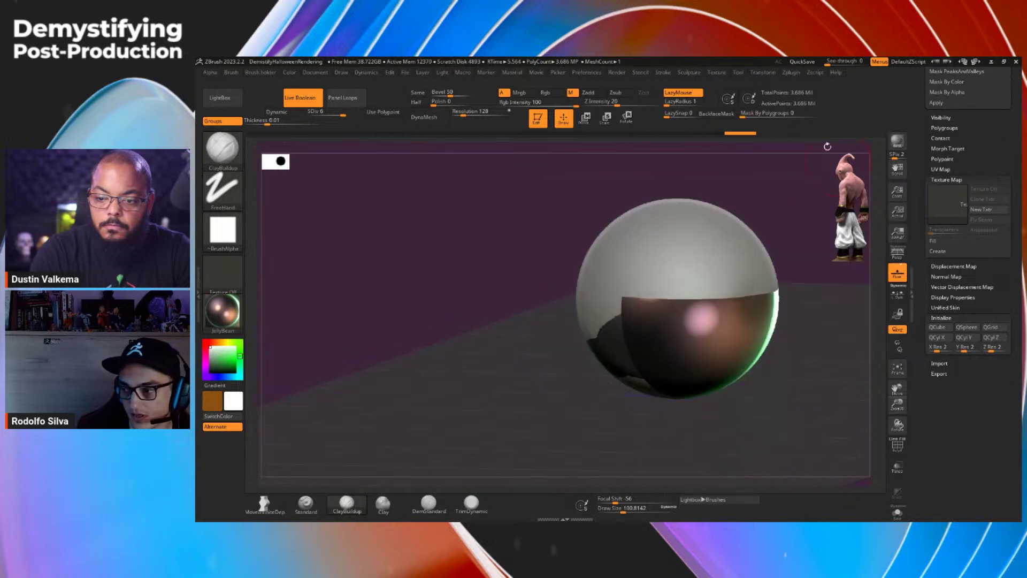
pyautogui.click(719, 74)
pyautogui.click(741, 172)
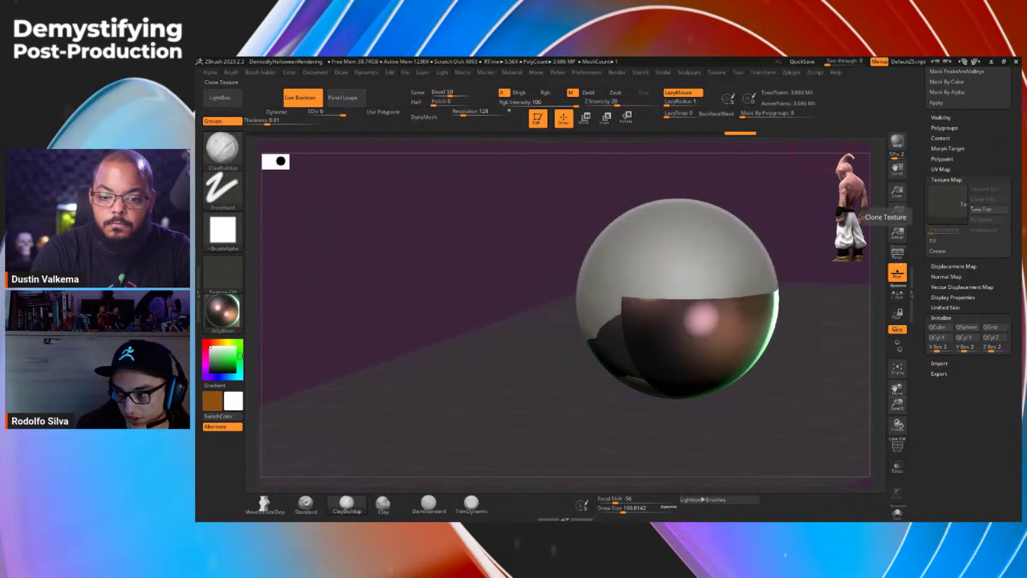
# Step: Assign Texture 44 as the sphere's Texture Map and dismiss the UV mapping note
pyautogui.click(963, 207)
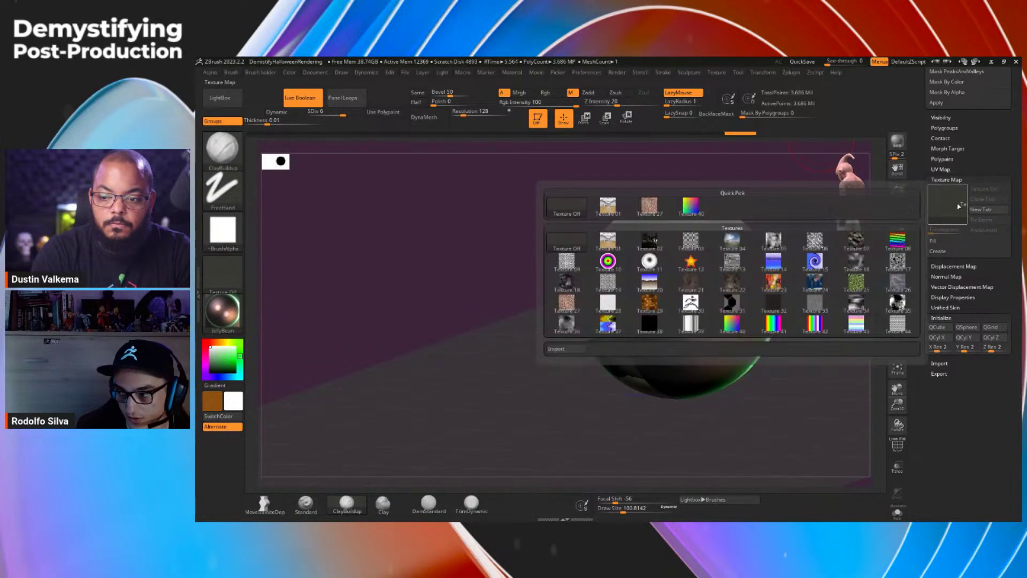
pyautogui.click(896, 322)
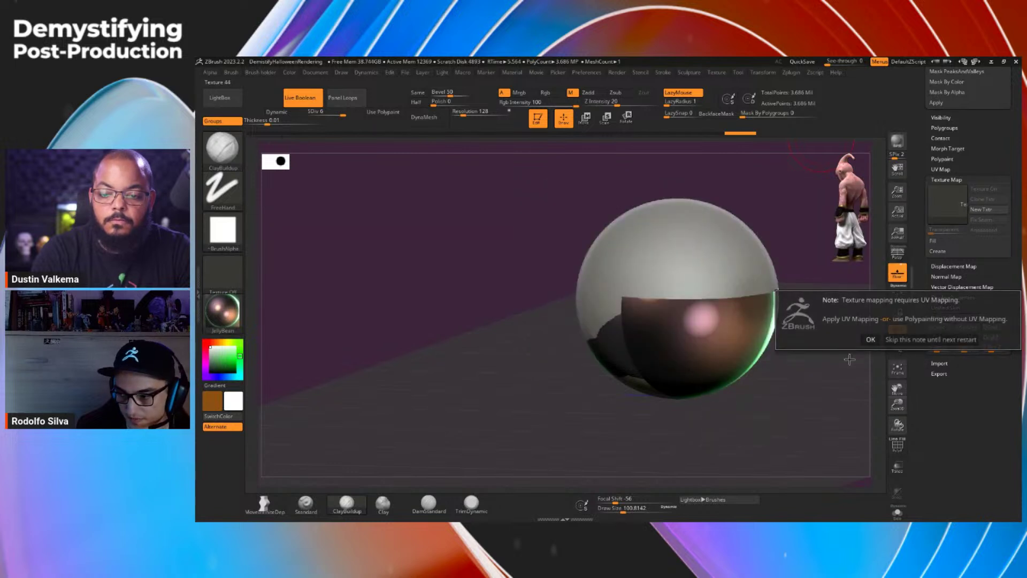
pyautogui.click(865, 338)
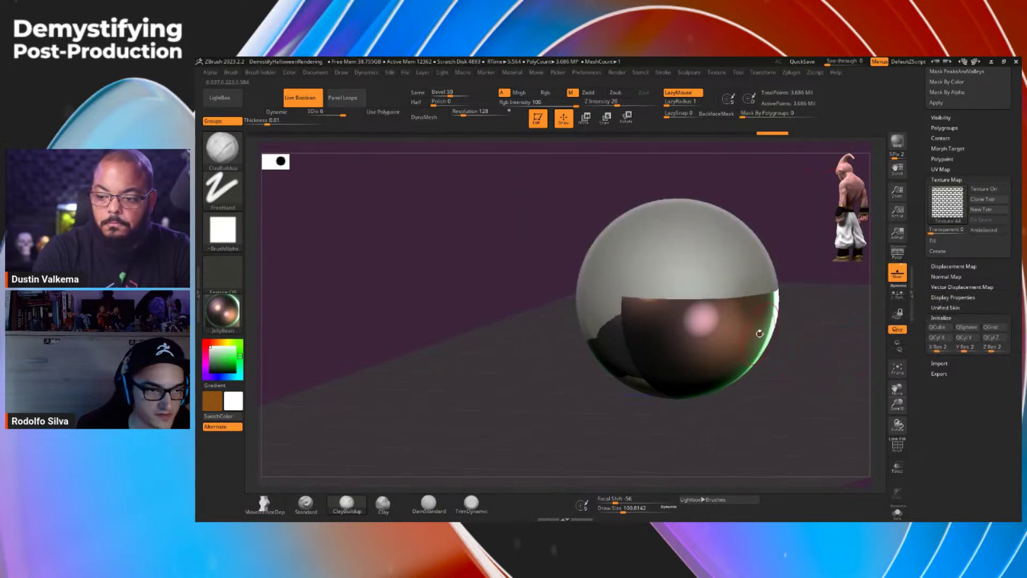